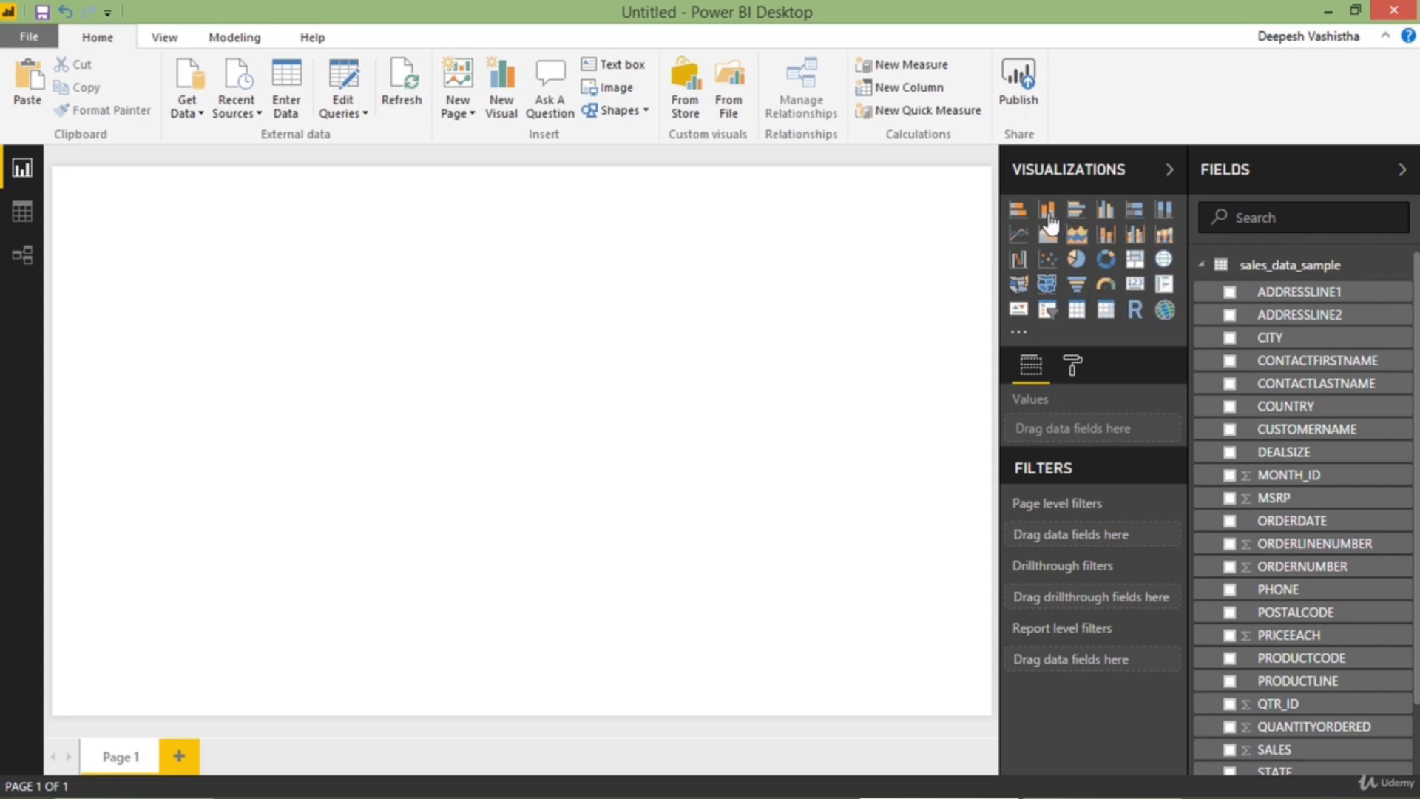
# Add an enlarged clustered column chart in the page's upper-left area showing SALES by COUNTRY
pyautogui.click(1105, 215)
pyautogui.moveTo(260, 405); pyautogui.dragTo(418, 463)
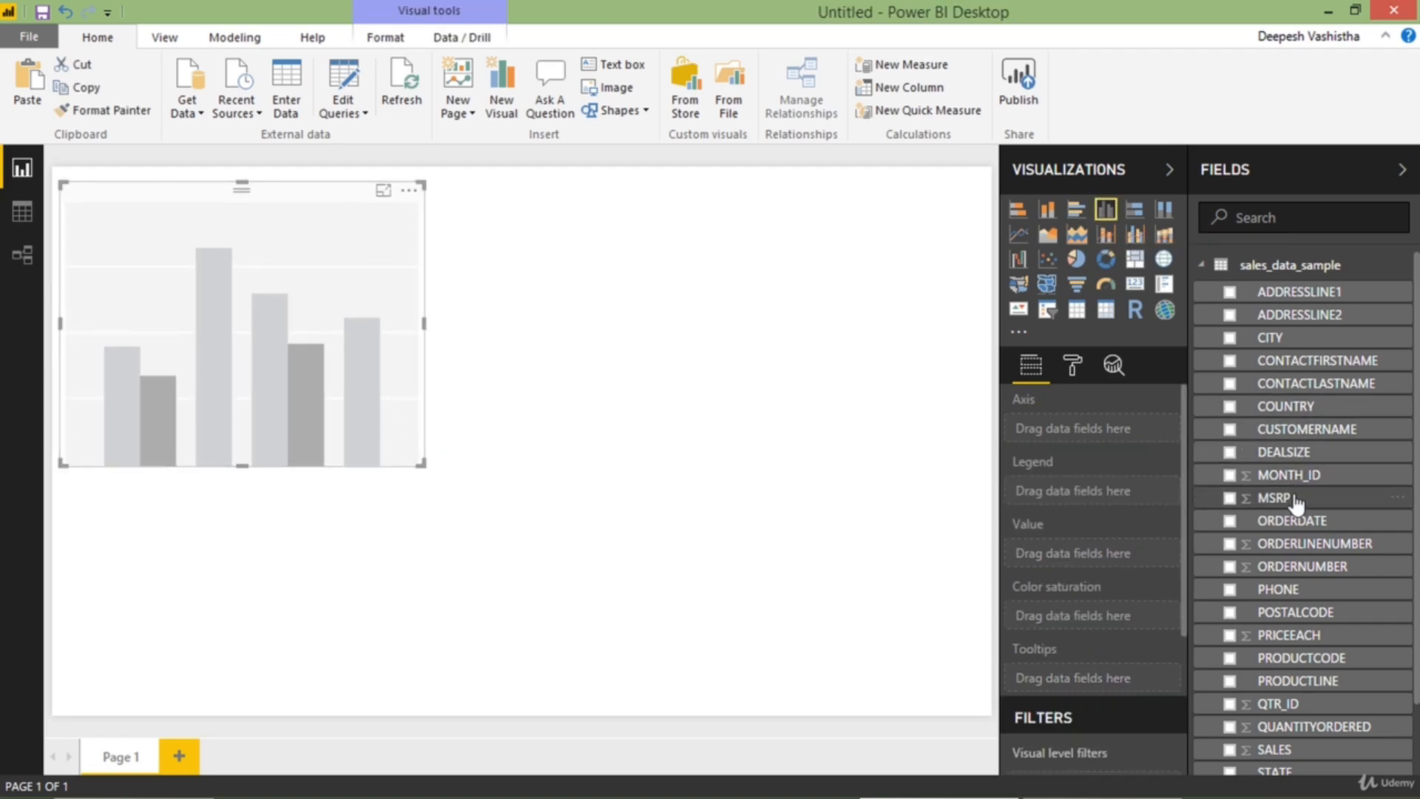
pyautogui.click(1231, 408)
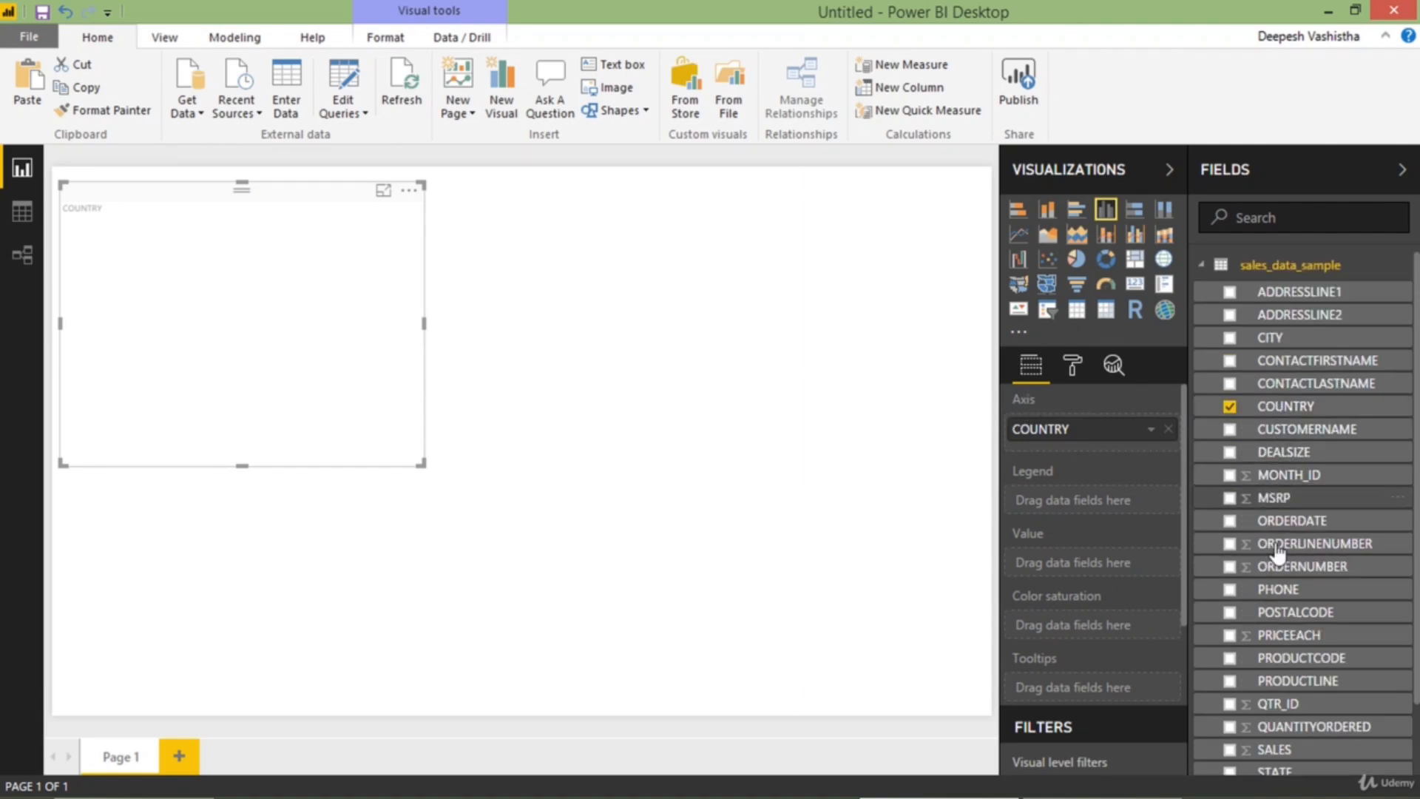
pyautogui.scroll(-1, 1291, 624)
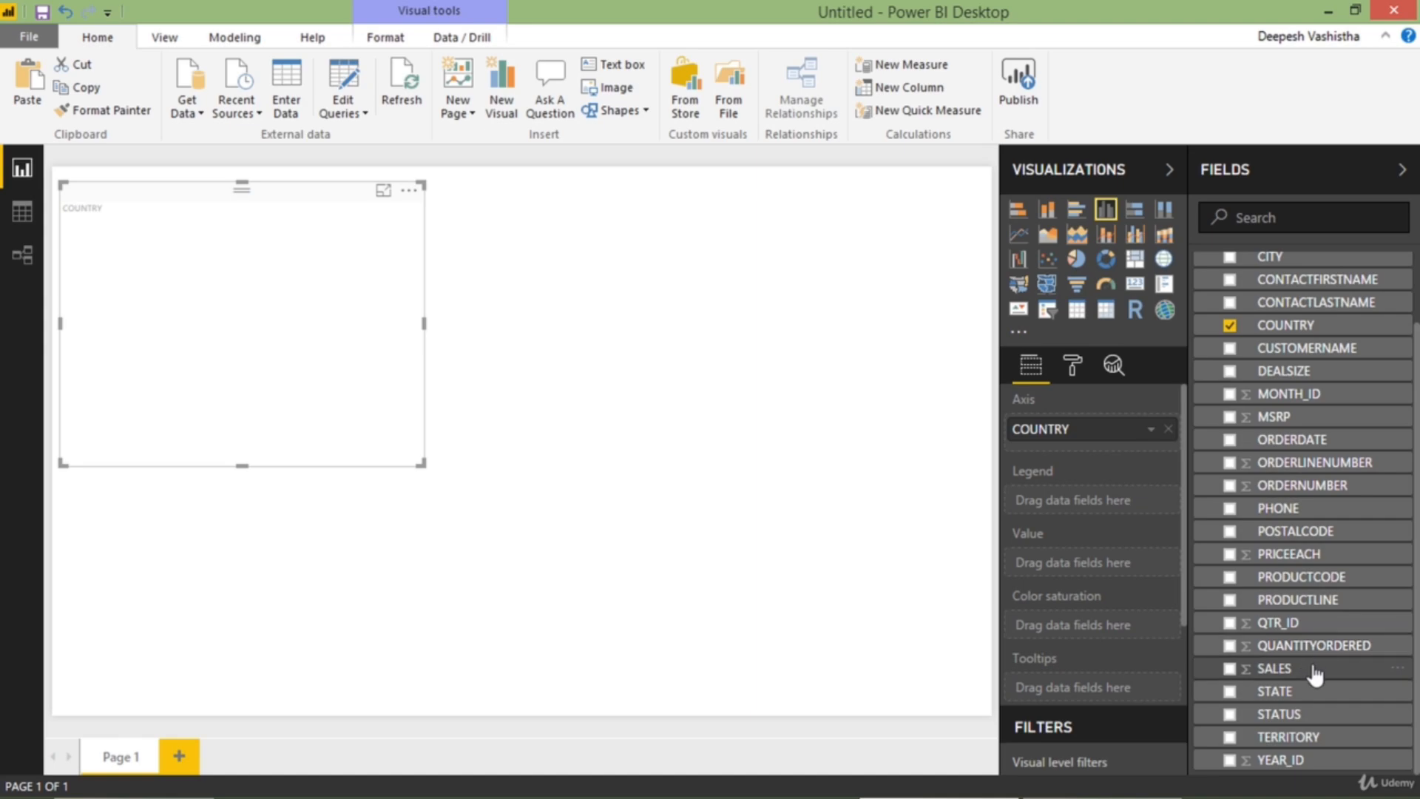
pyautogui.moveTo(1316, 674); pyautogui.dragTo(1103, 564)
pyautogui.click(1168, 564)
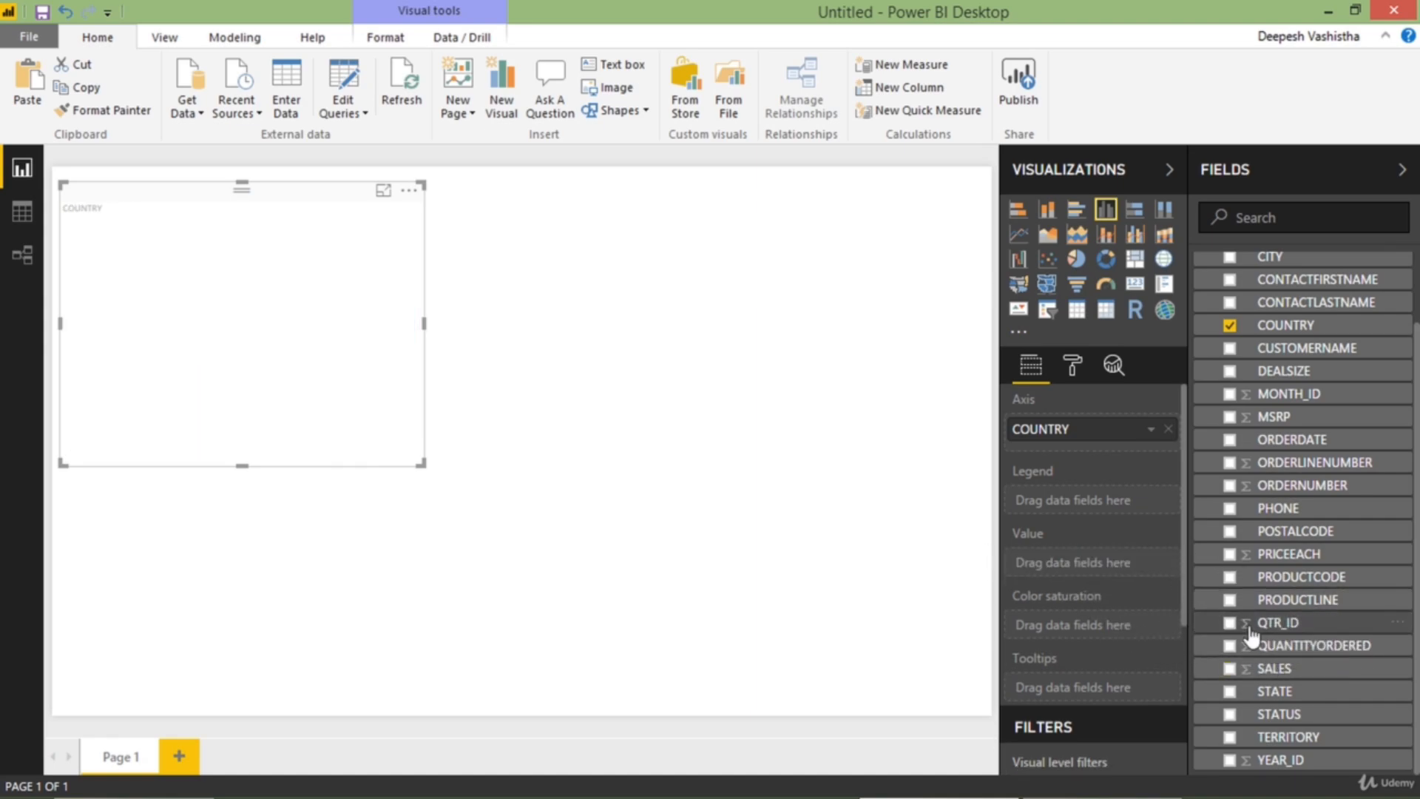
pyautogui.click(1230, 670)
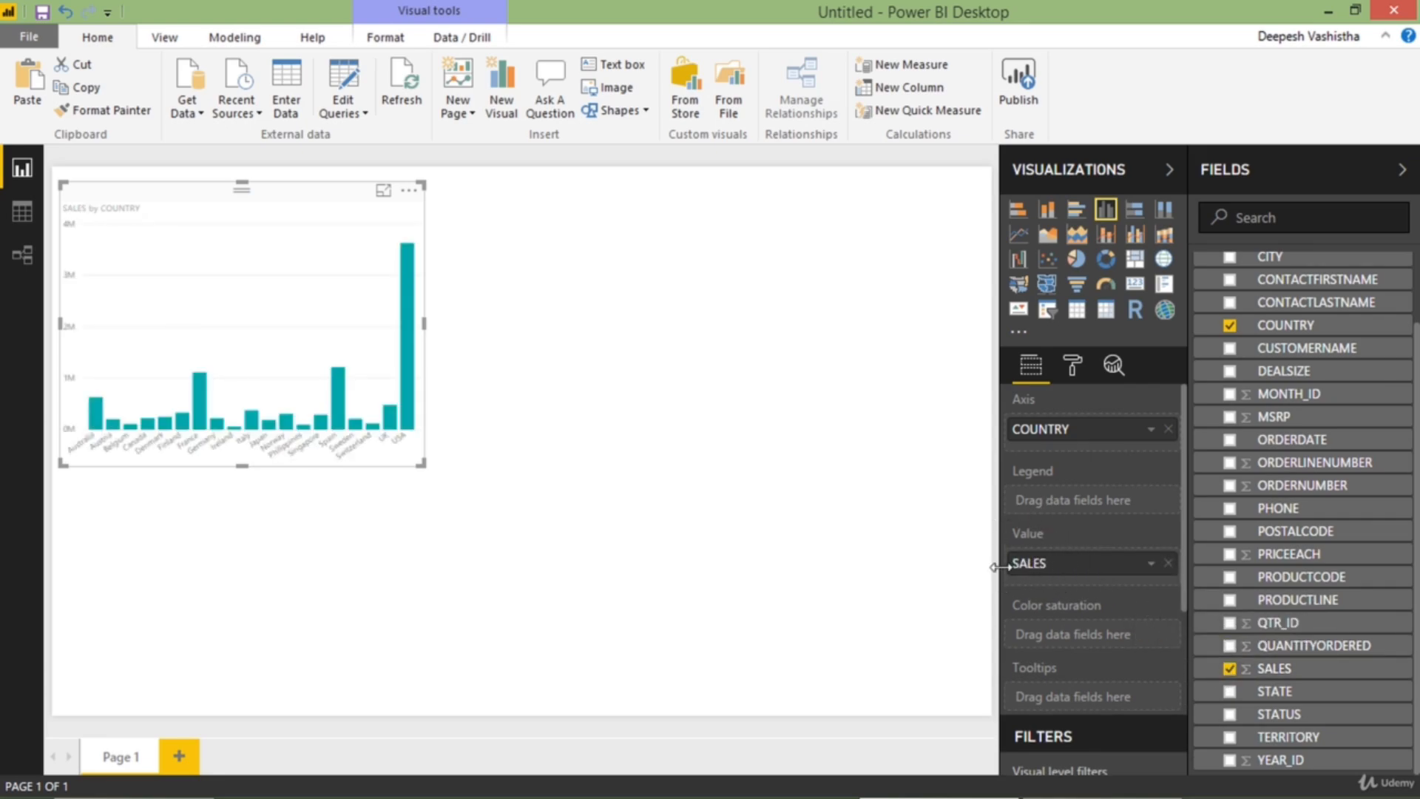
pyautogui.moveTo(362, 297); pyautogui.dragTo(370, 345)
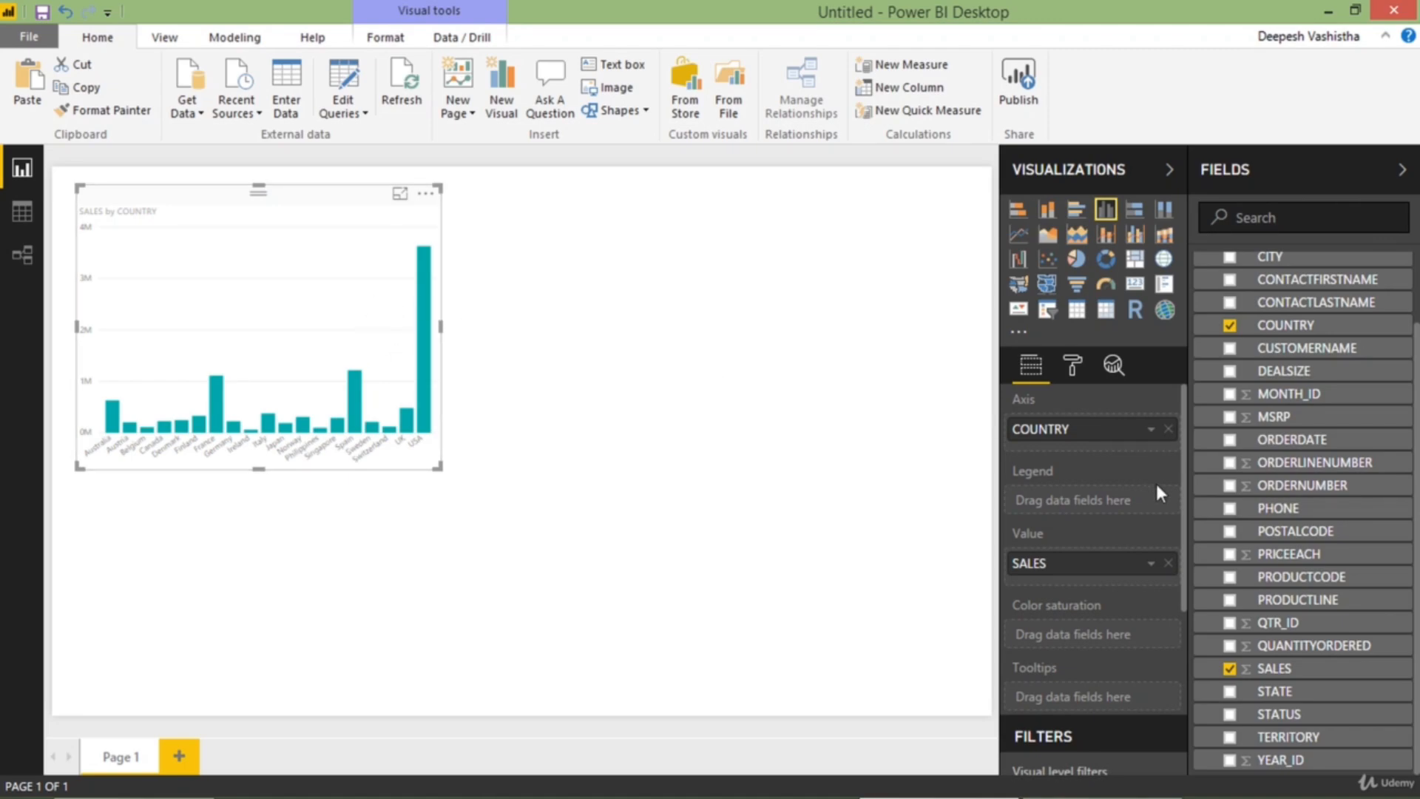
# Try the SALES by COUNTRY visual as a clustered bar chart, a line chart and an area chart
pyautogui.click(1079, 217)
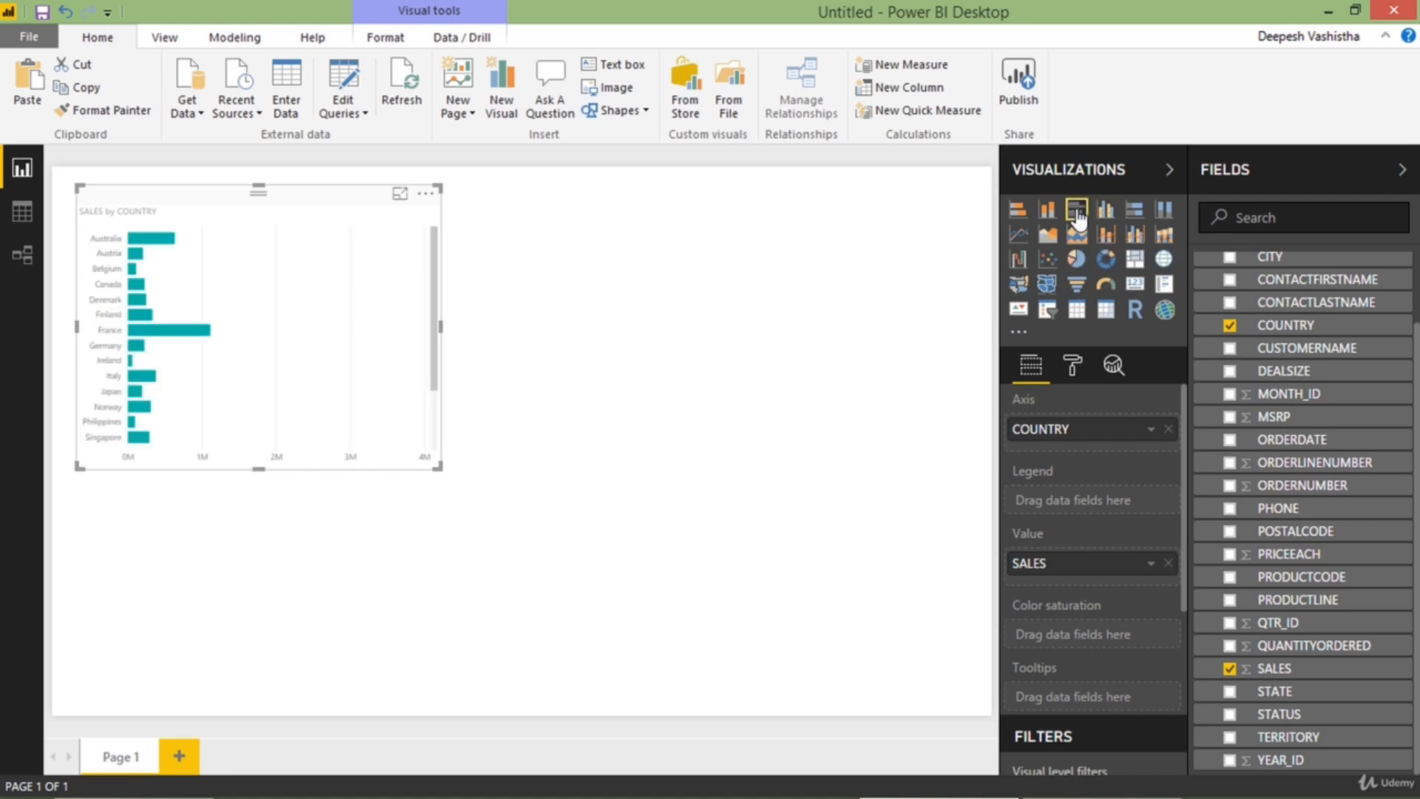
pyautogui.click(1019, 236)
pyautogui.click(1044, 240)
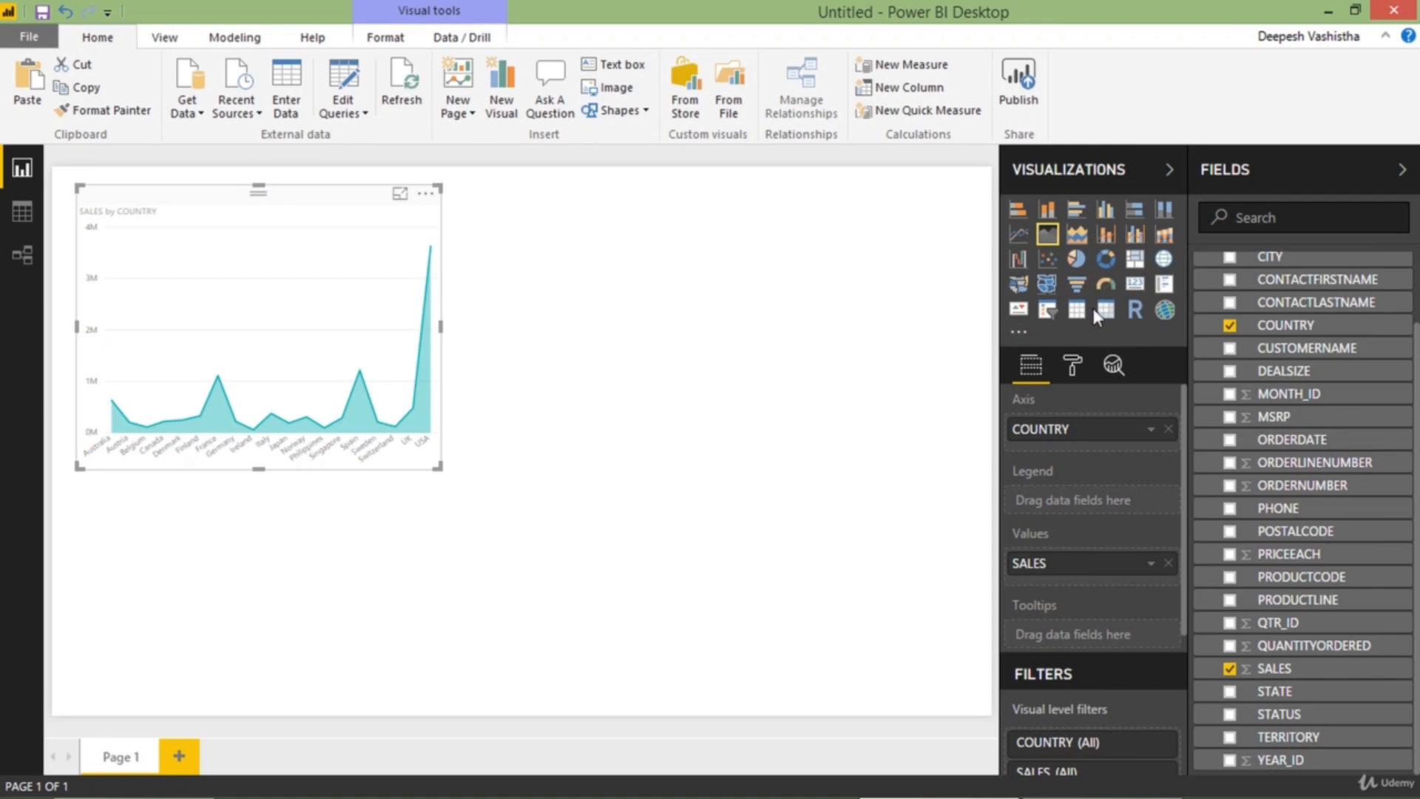
# Change the SALES by COUNTRY visual to a line and clustered column chart and inspect it in focus mode
pyautogui.click(1140, 238)
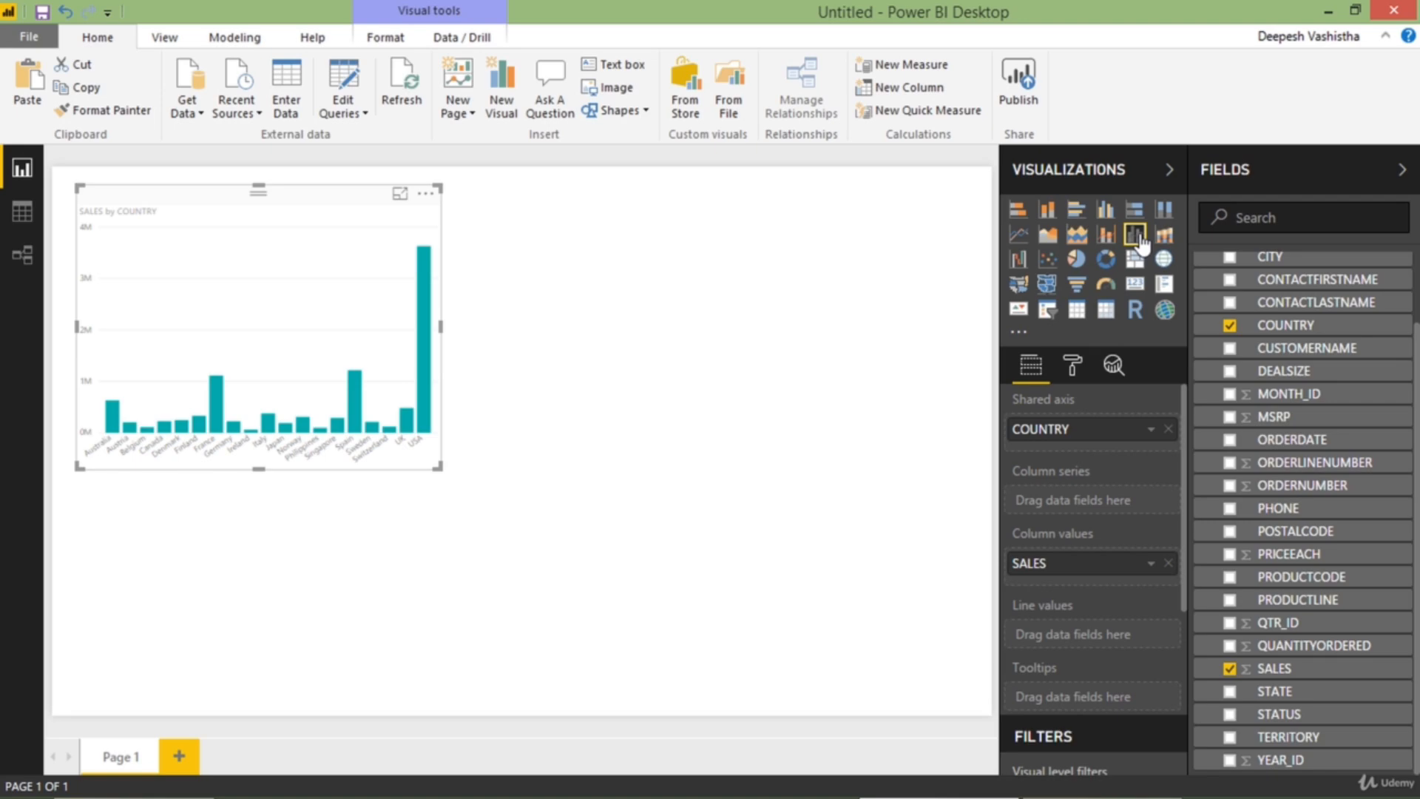
pyautogui.click(400, 194)
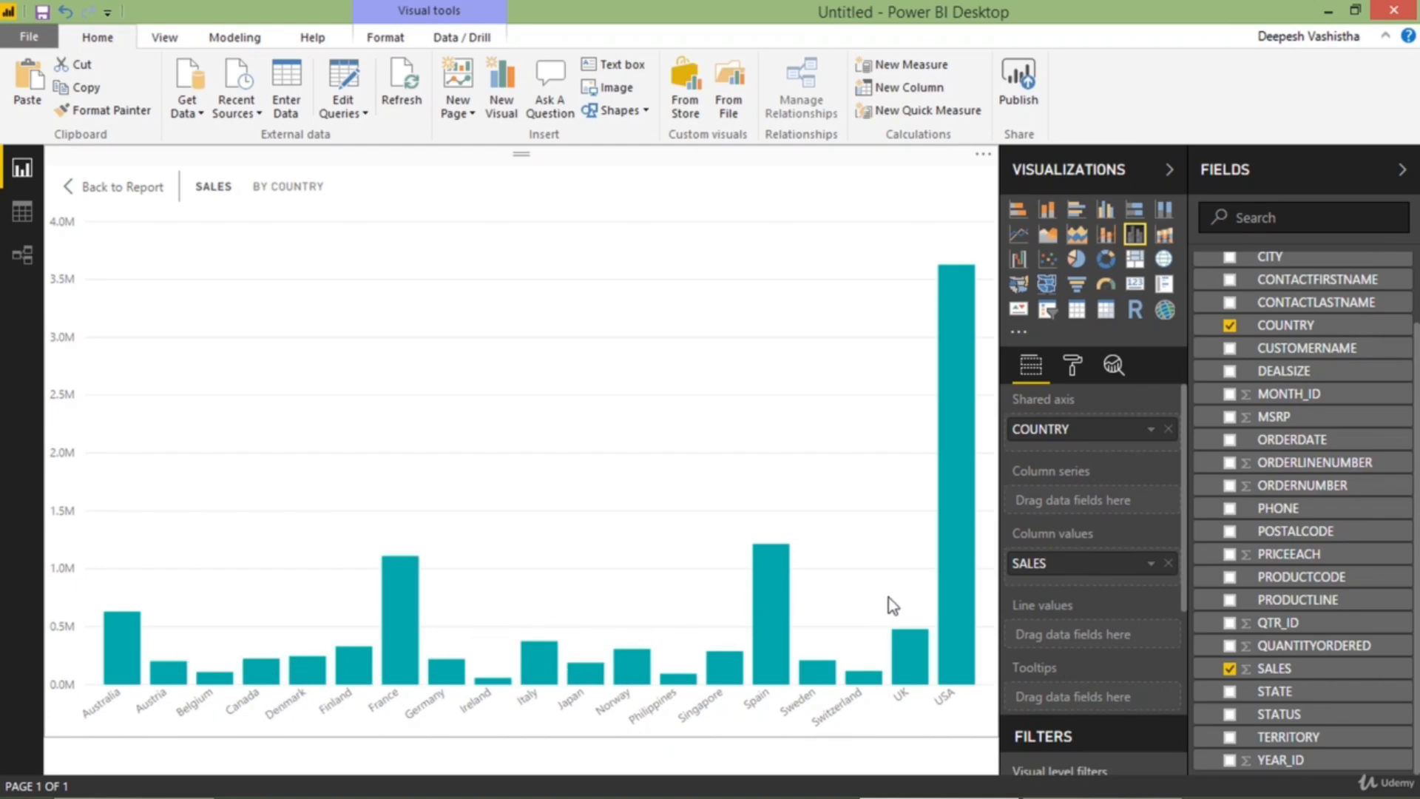
pyautogui.click(102, 190)
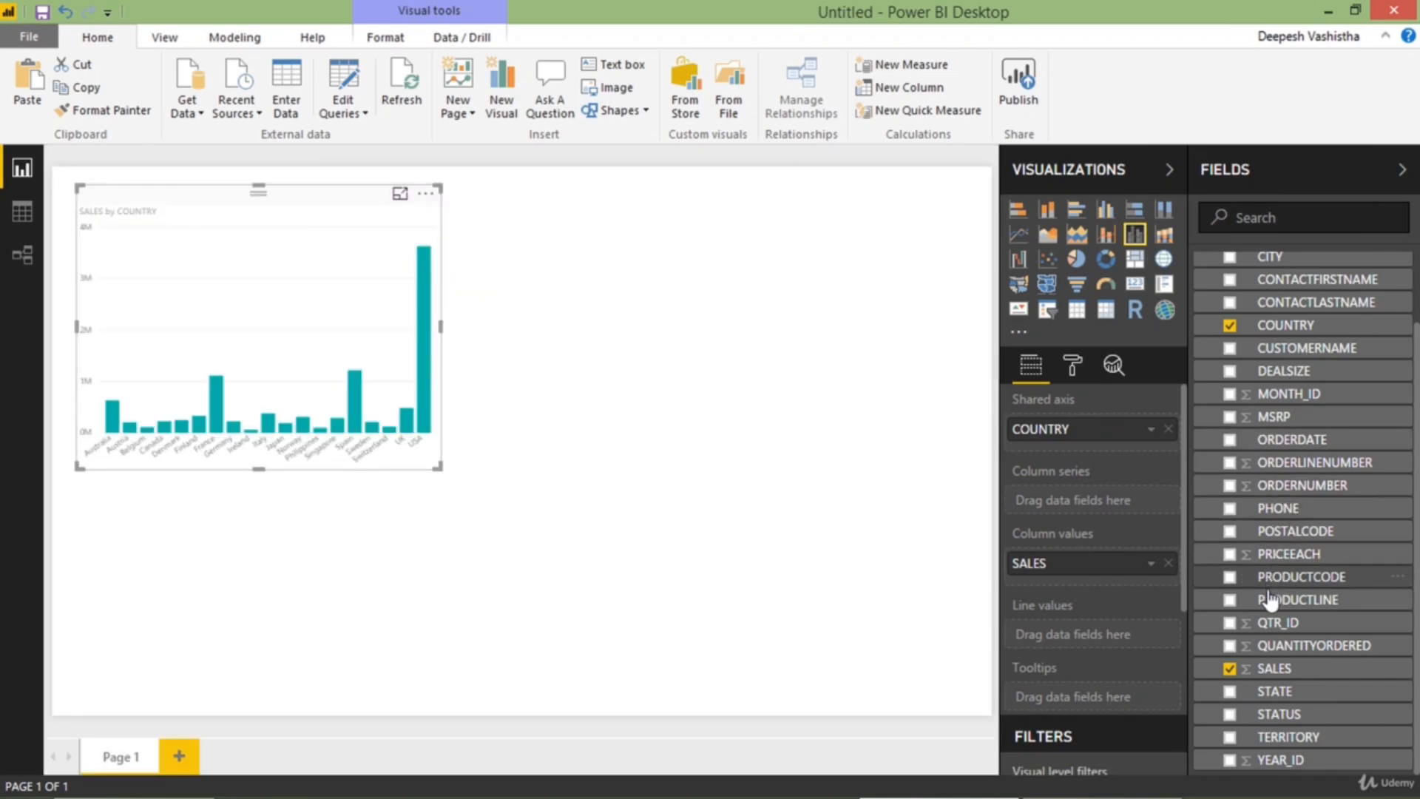
# Add QUANTITYORDERED as the combo chart's line values, keeping SALES as columns, and inspect the chart in focus mode
pyautogui.moveTo(1231, 649); pyautogui.dragTo(1232, 651)
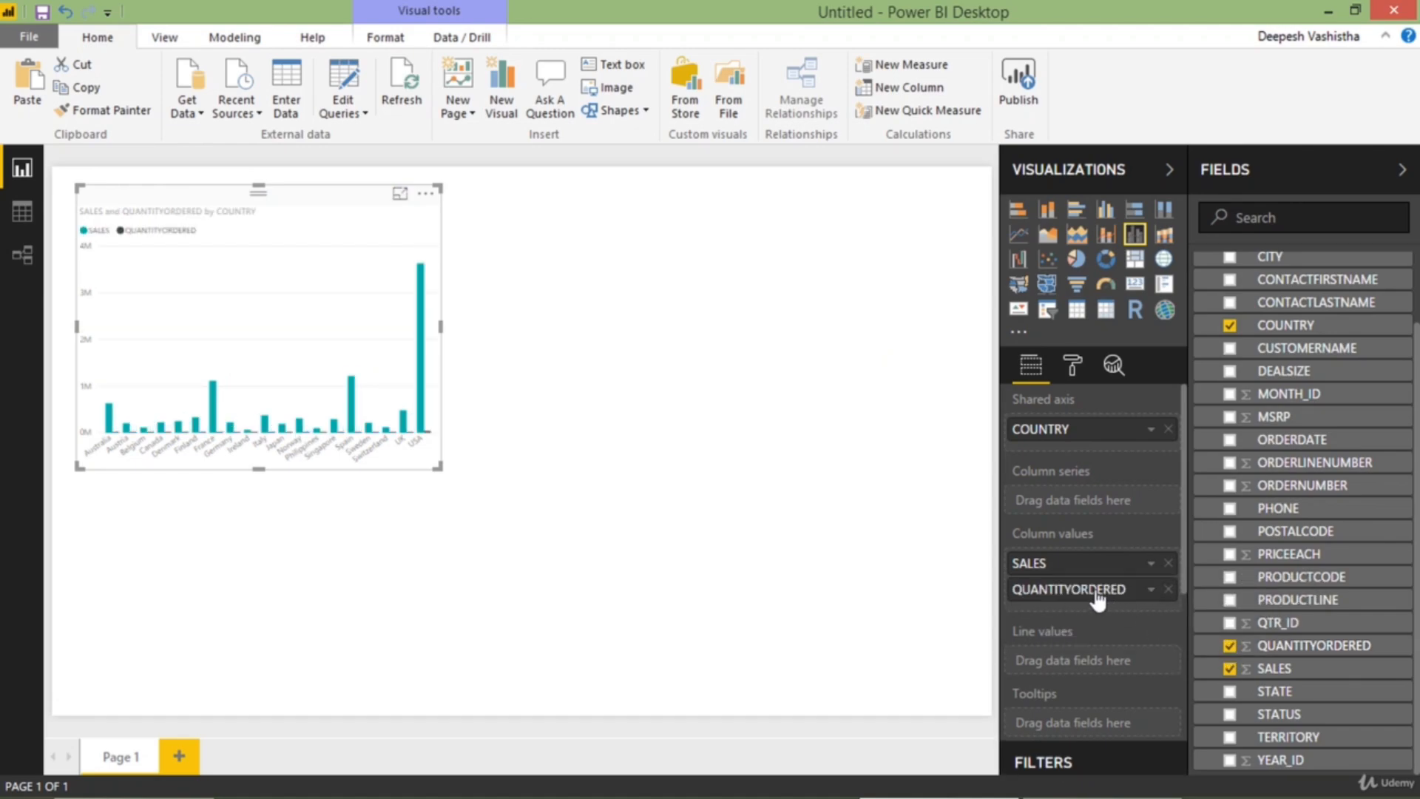
pyautogui.moveTo(1098, 601); pyautogui.dragTo(1092, 663)
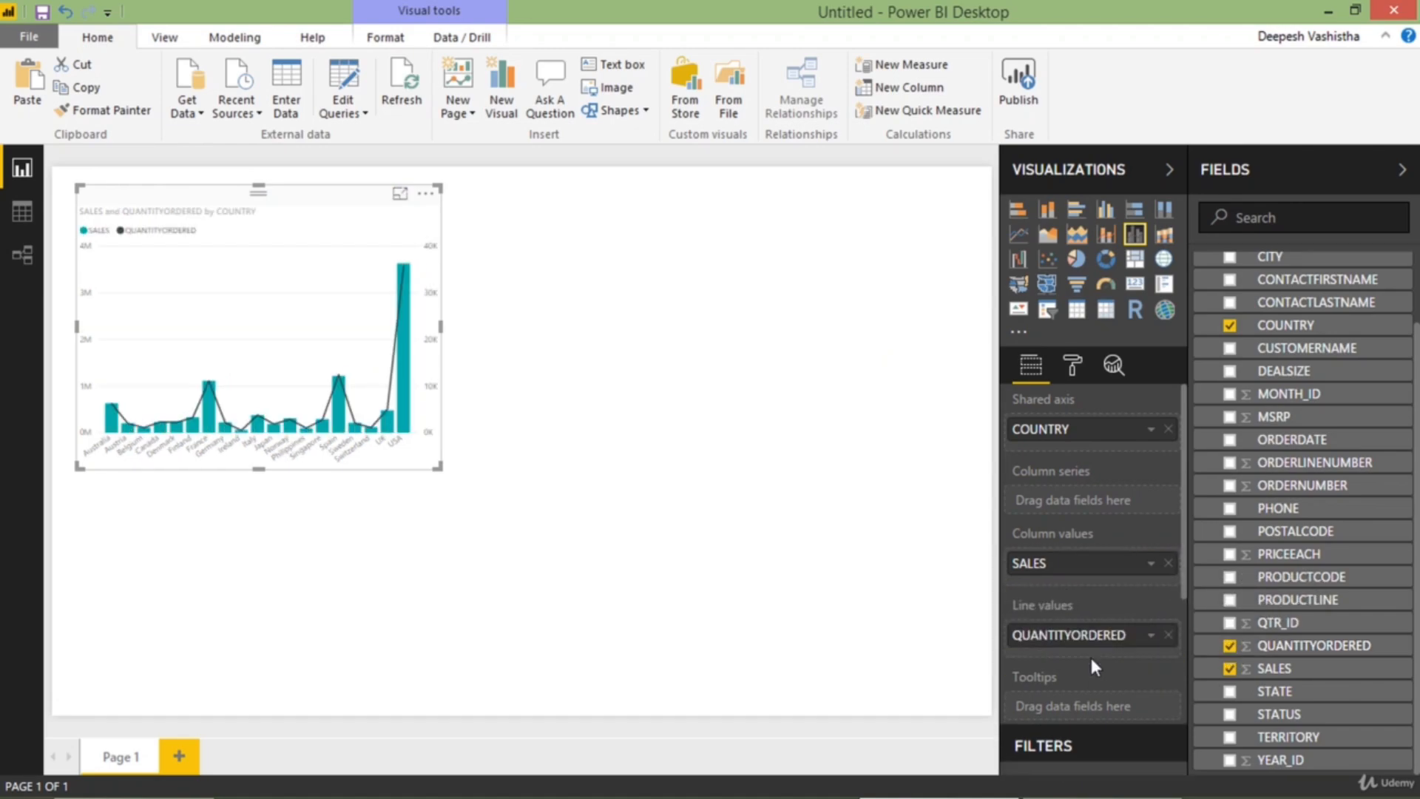
pyautogui.click(400, 193)
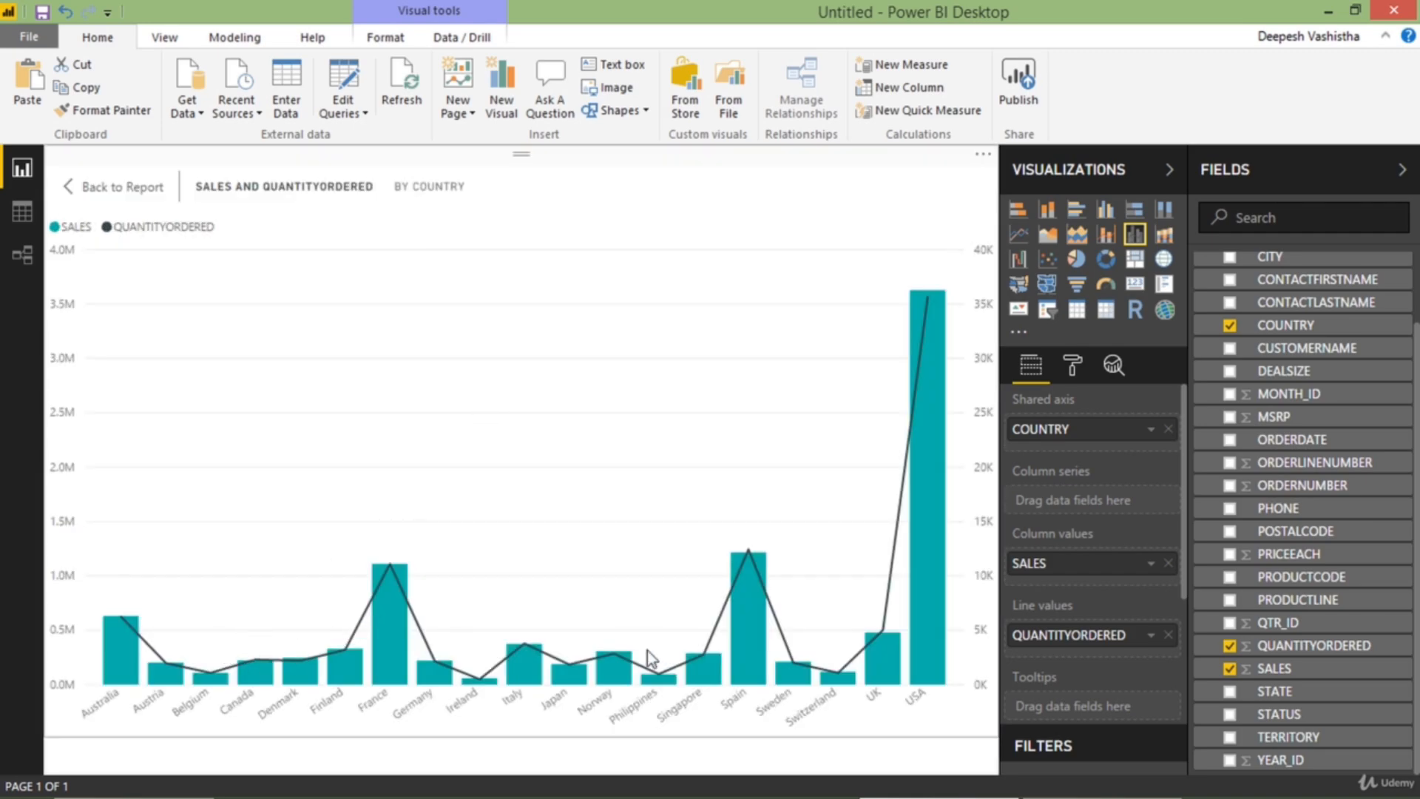
pyautogui.click(97, 190)
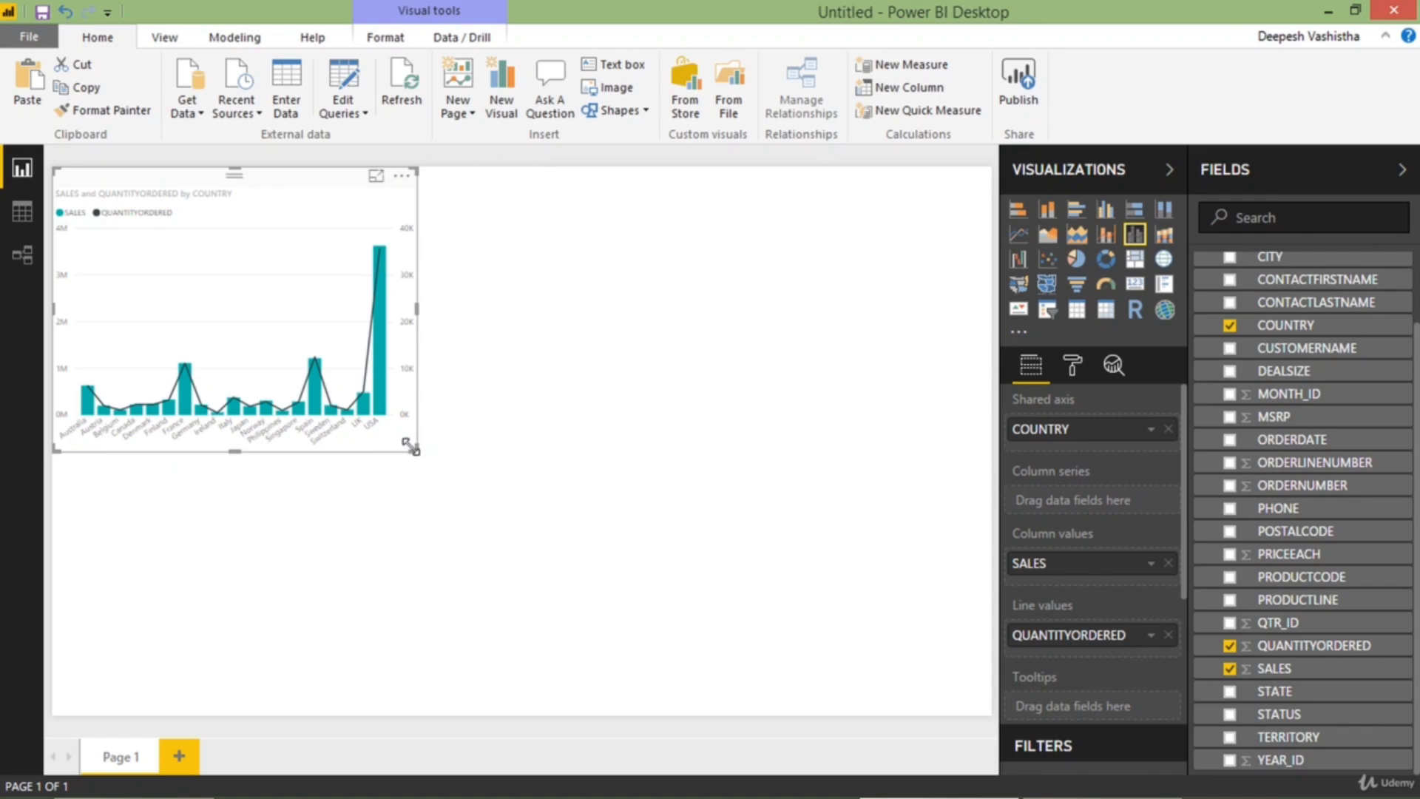
# Enlarge the combo chart, move it to the page's upper-right corner and deselect it
pyautogui.moveTo(418, 452); pyautogui.dragTo(497, 492)
pyautogui.moveTo(370, 311); pyautogui.dragTo(781, 303)
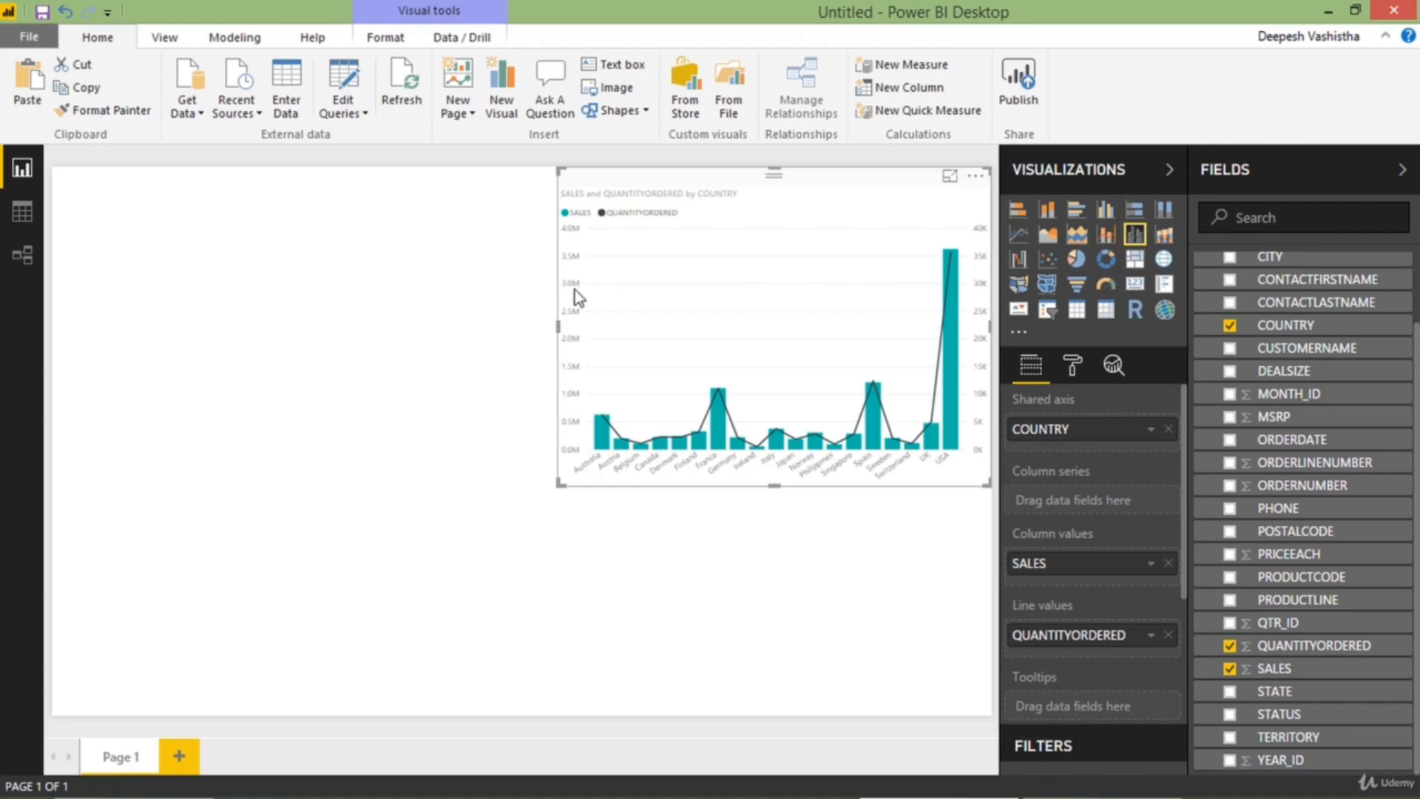
pyautogui.click(524, 293)
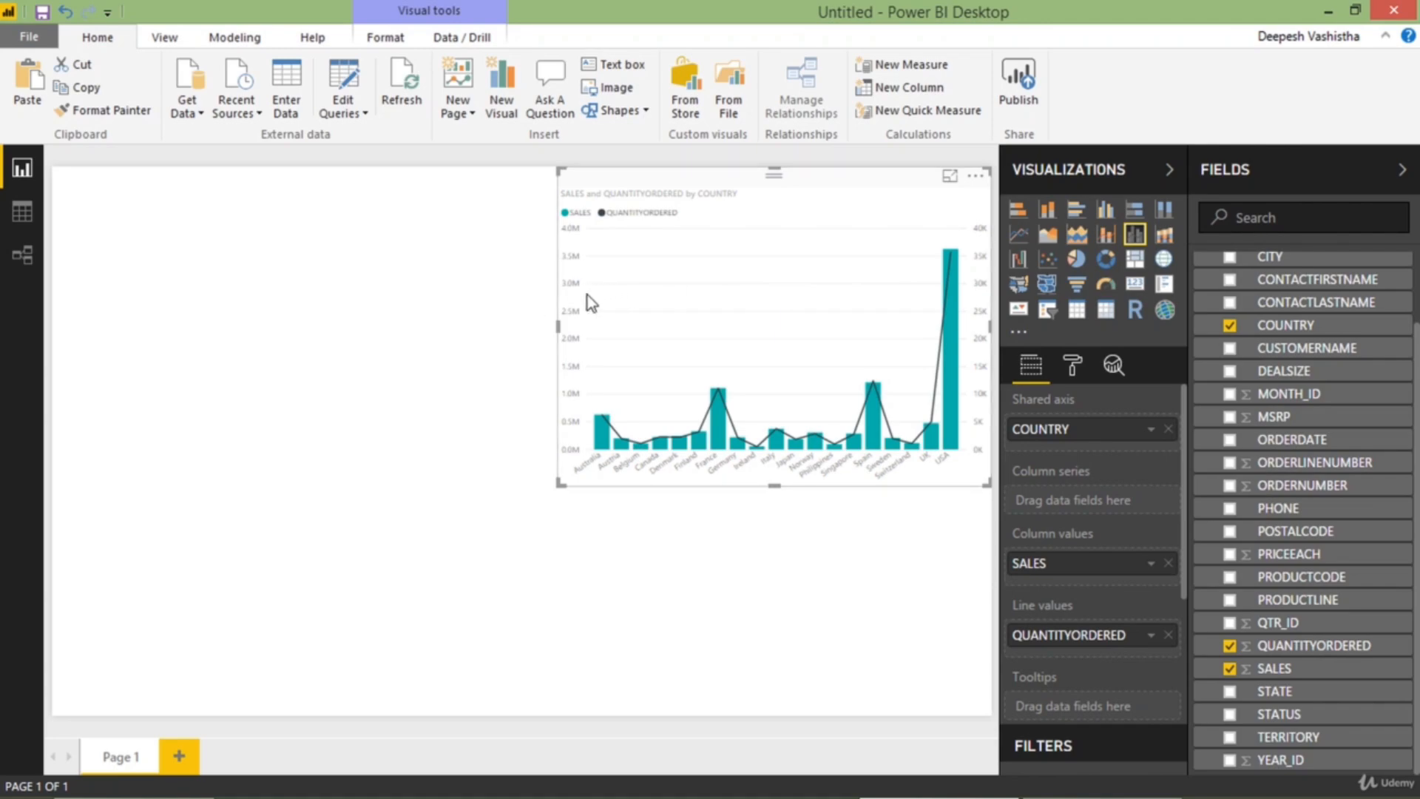
# Add an enlarged treemap in the page's lower-left area showing SALES grouped by PRODUCTLINE, and inspect it in focus mode
pyautogui.click(1133, 262)
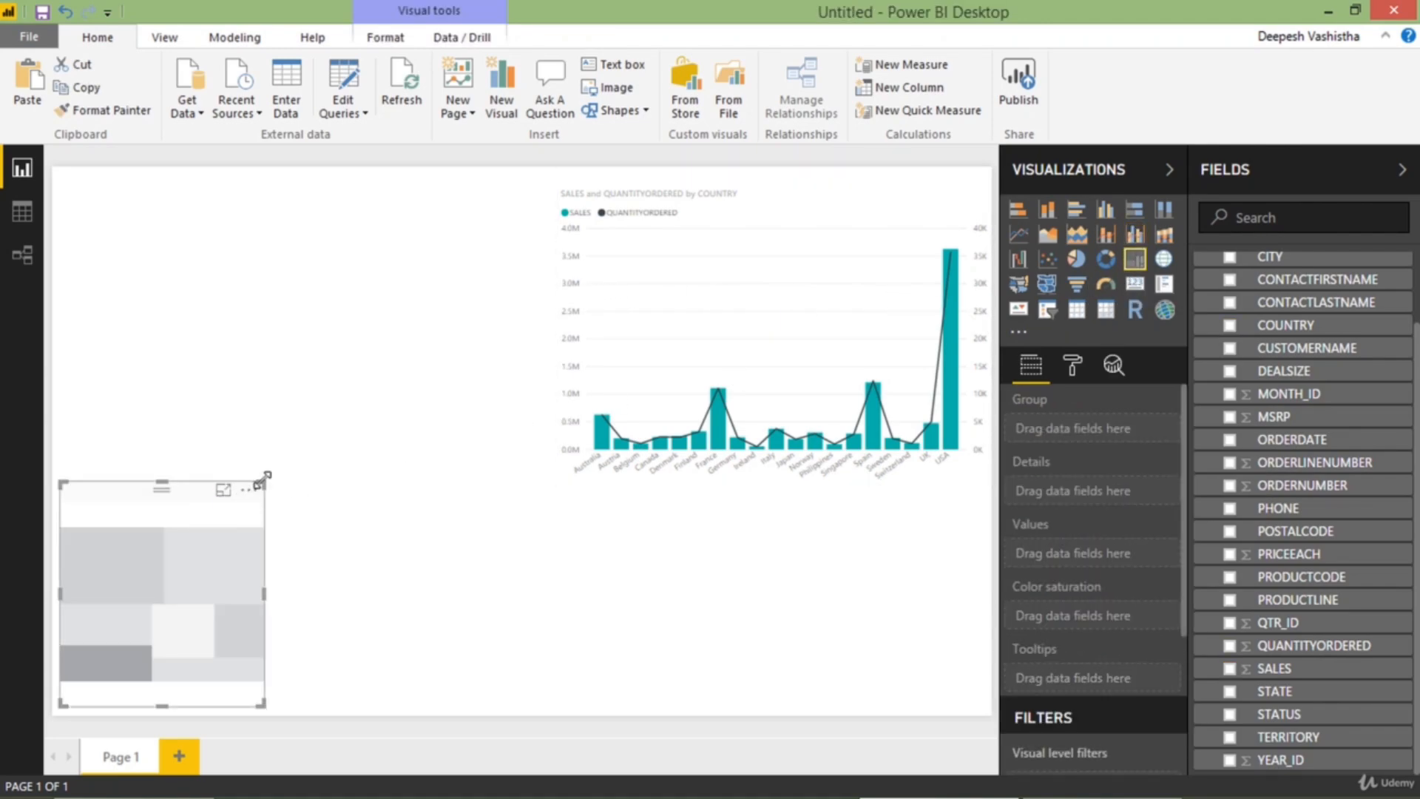
pyautogui.moveTo(263, 479); pyautogui.dragTo(497, 438)
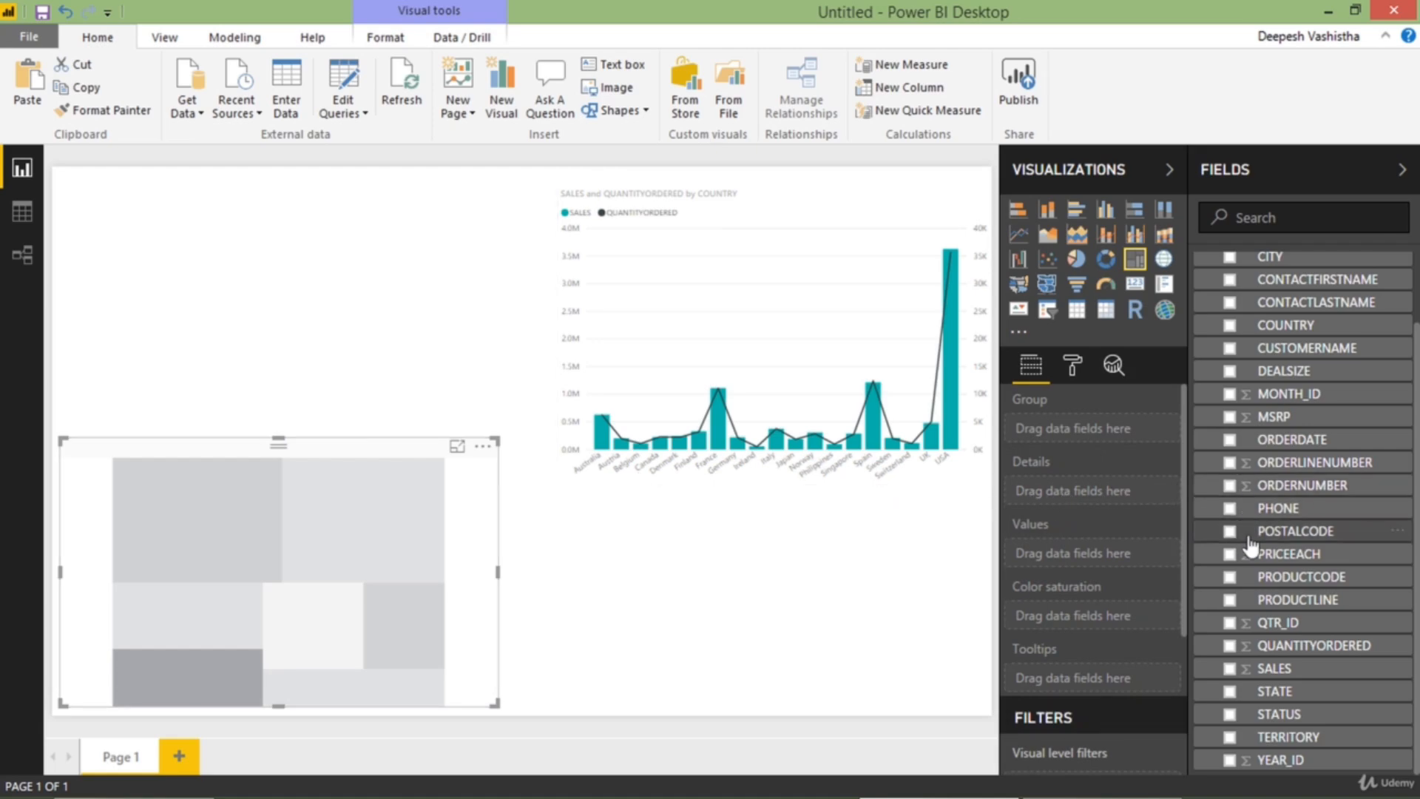
pyautogui.click(1230, 601)
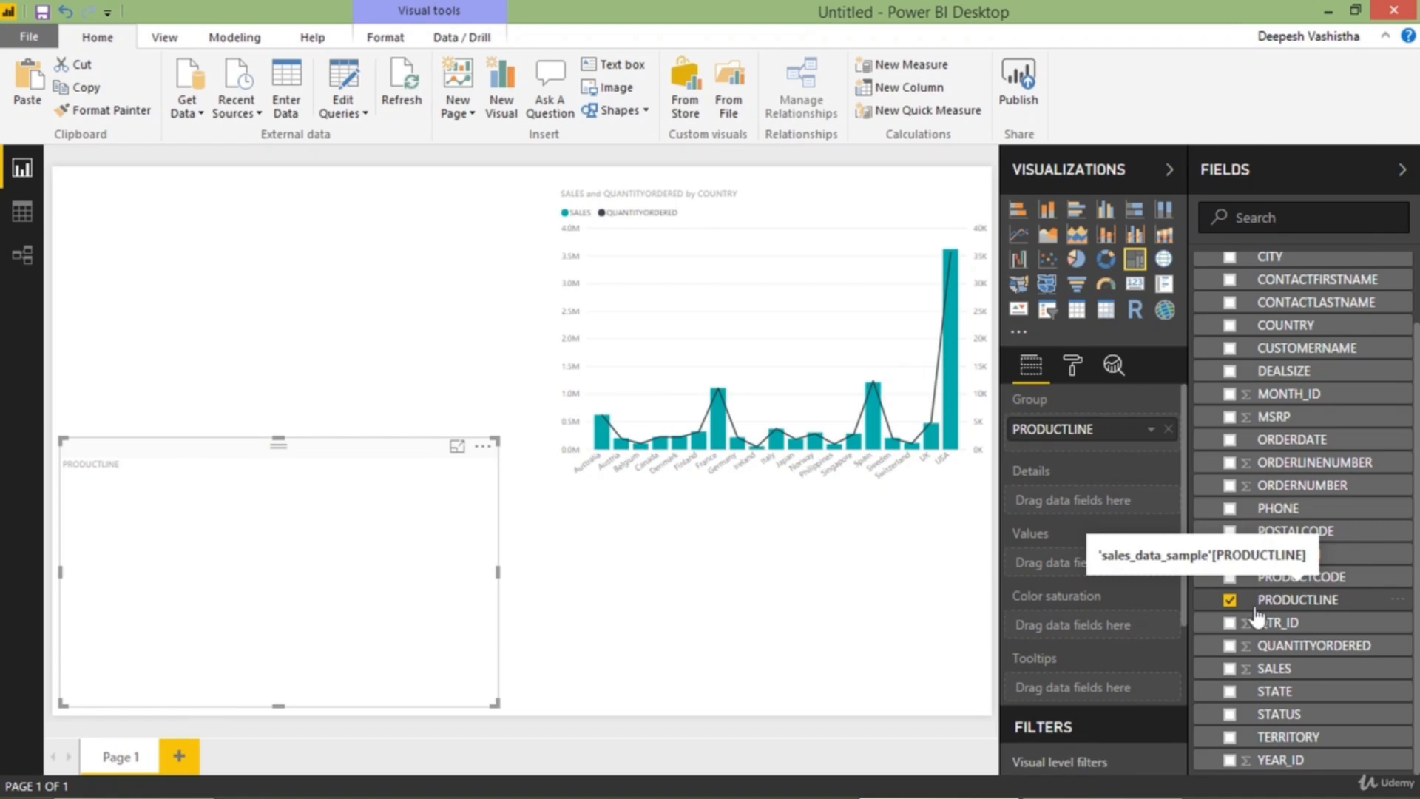
pyautogui.click(1230, 669)
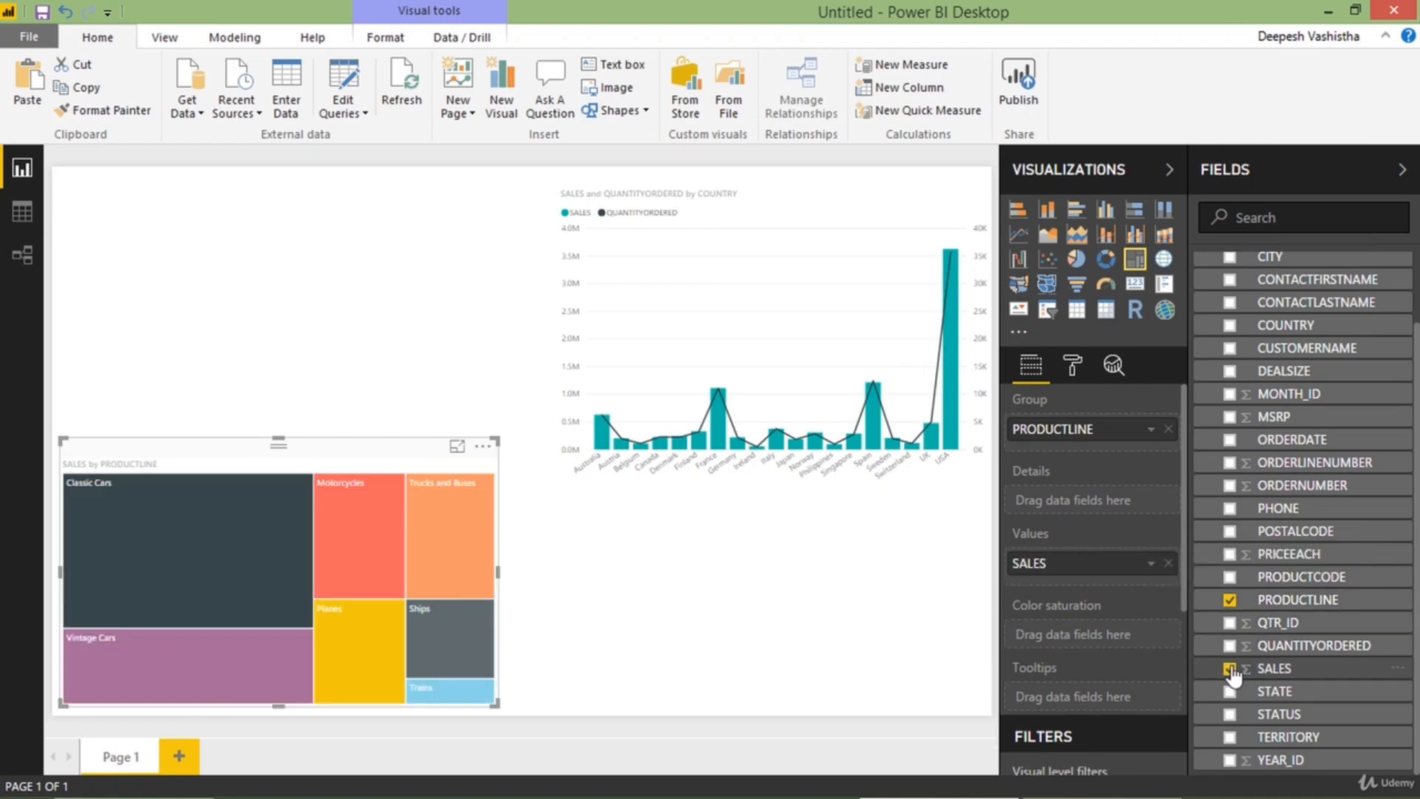
pyautogui.click(457, 449)
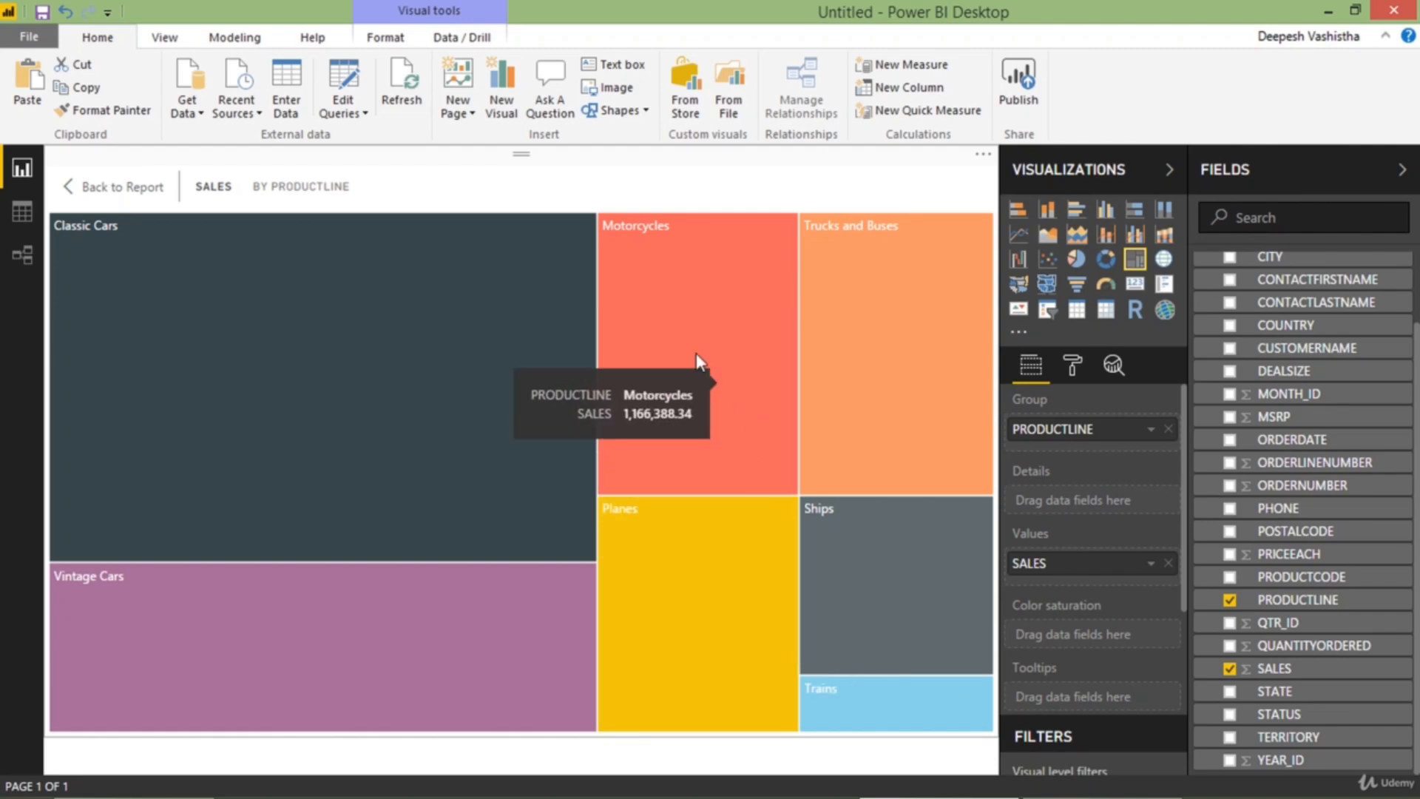
pyautogui.click(113, 191)
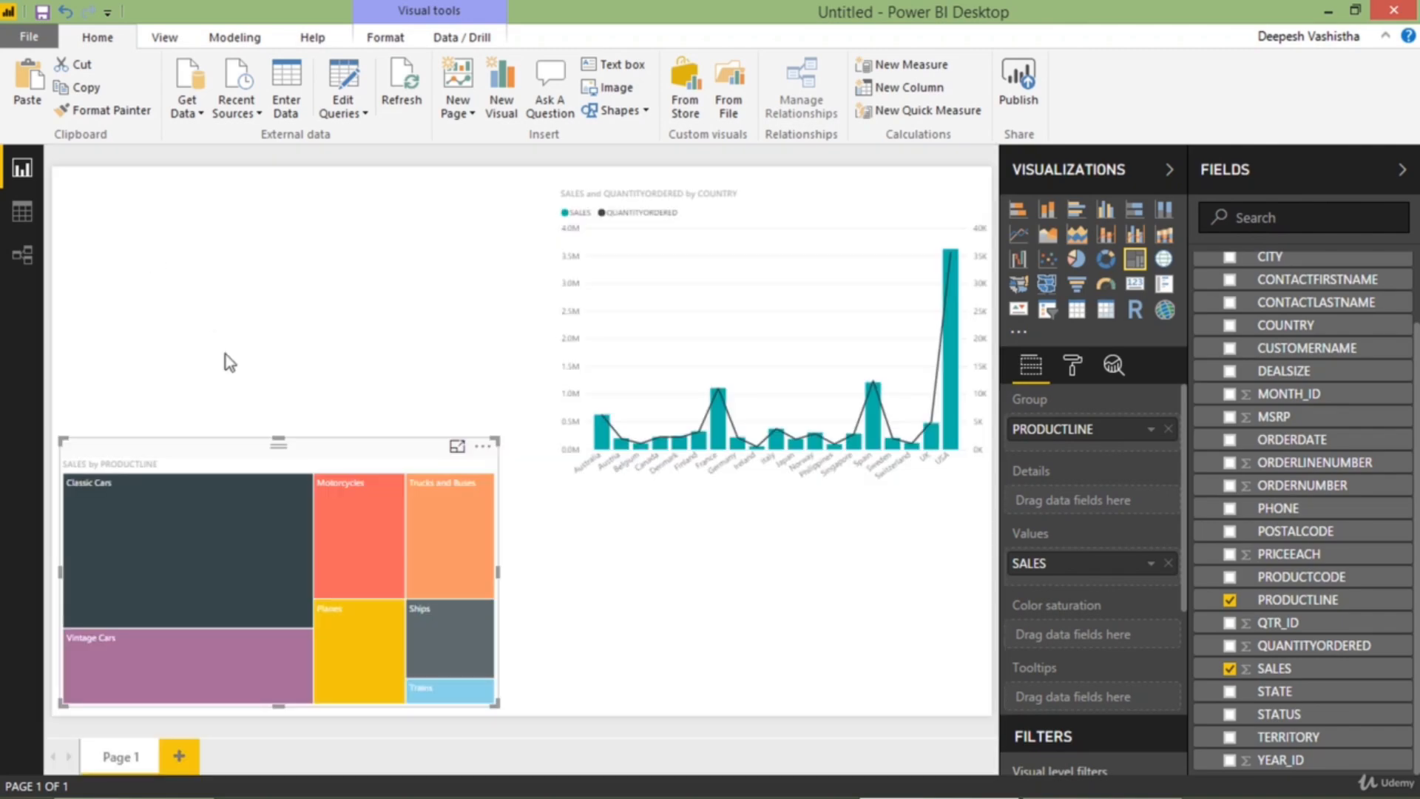
# Shrink the combo chart and place the treemap directly below it, narrowed to match its width
pyautogui.moveTo(259, 455); pyautogui.dragTo(304, 463)
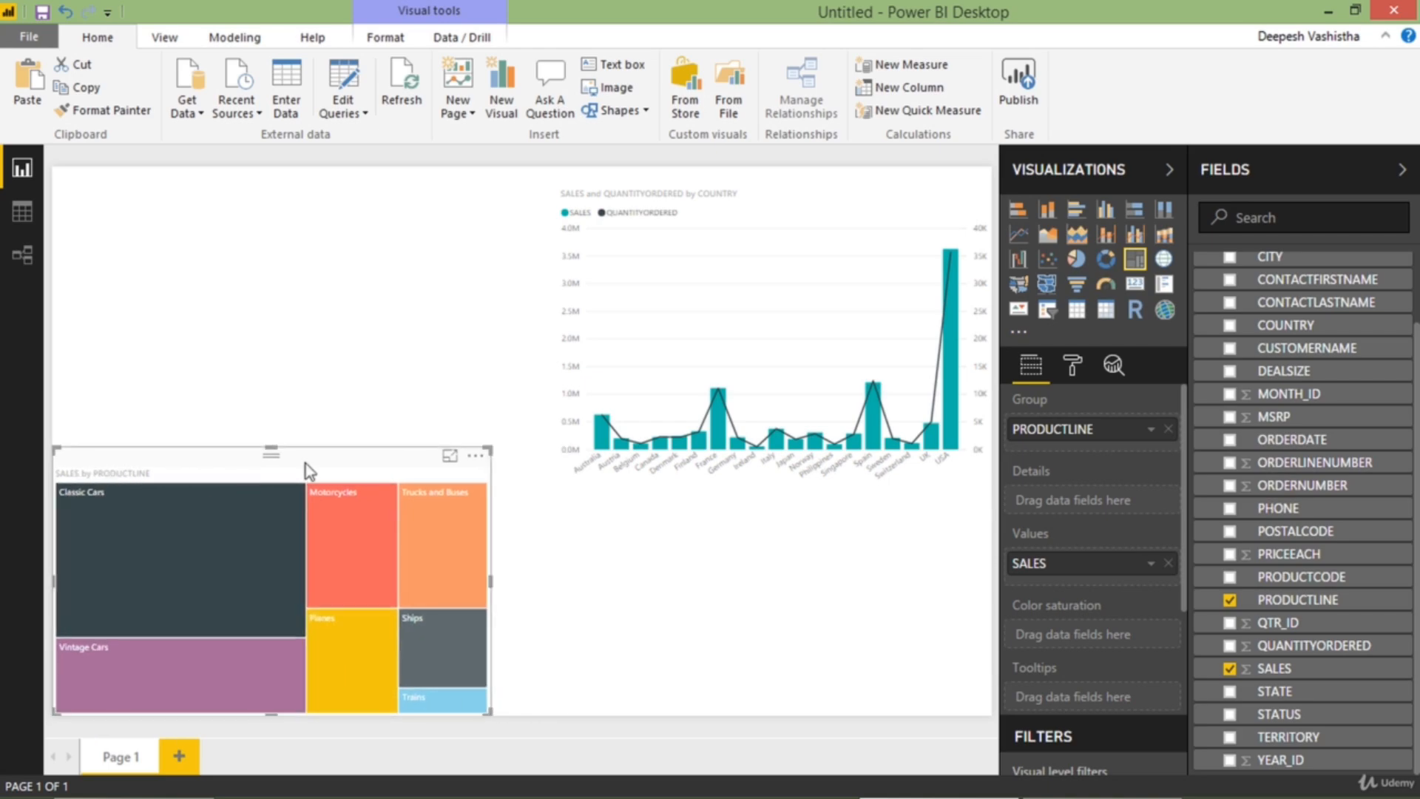
pyautogui.click(633, 361)
pyautogui.moveTo(560, 485); pyautogui.dragTo(566, 438)
pyautogui.moveTo(434, 478); pyautogui.dragTo(921, 469)
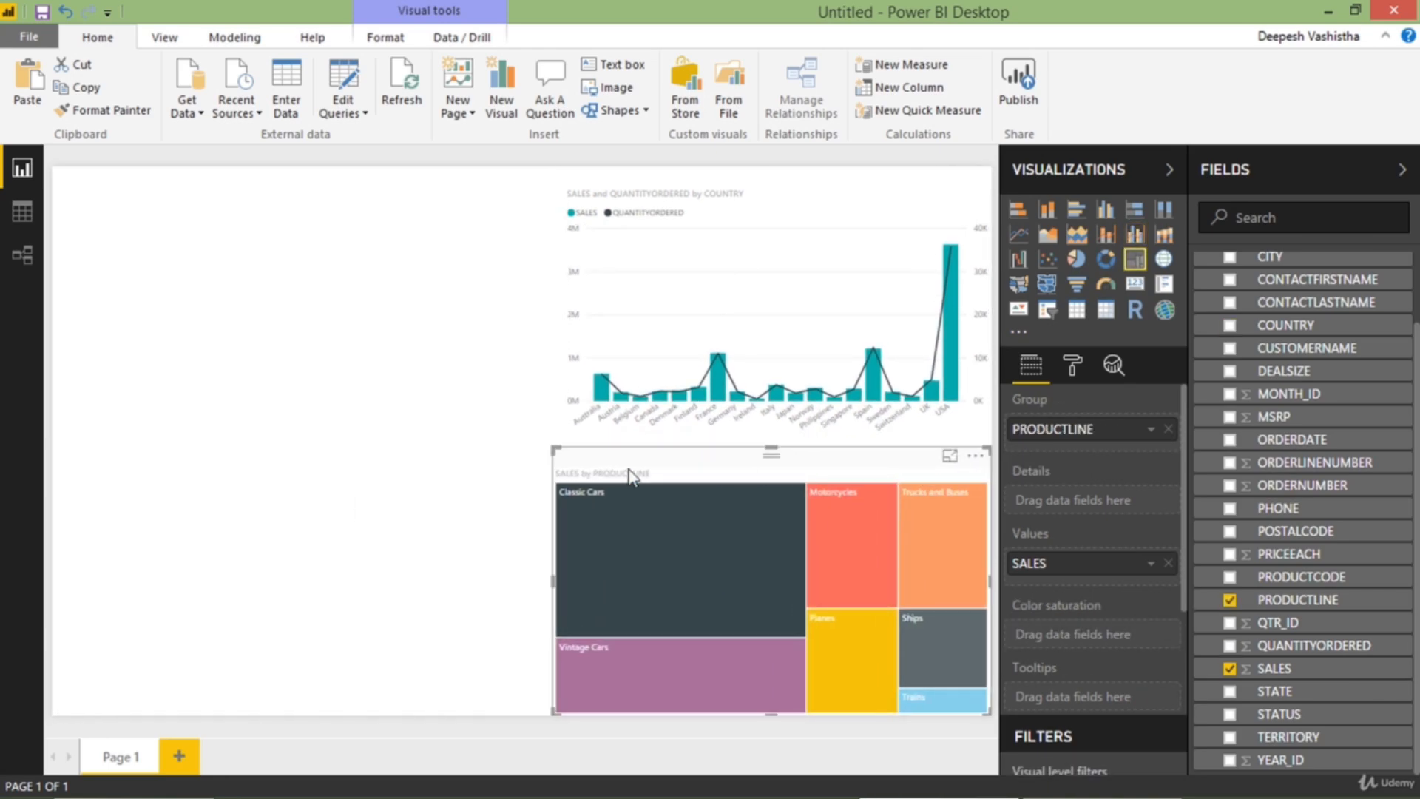
pyautogui.click(506, 441)
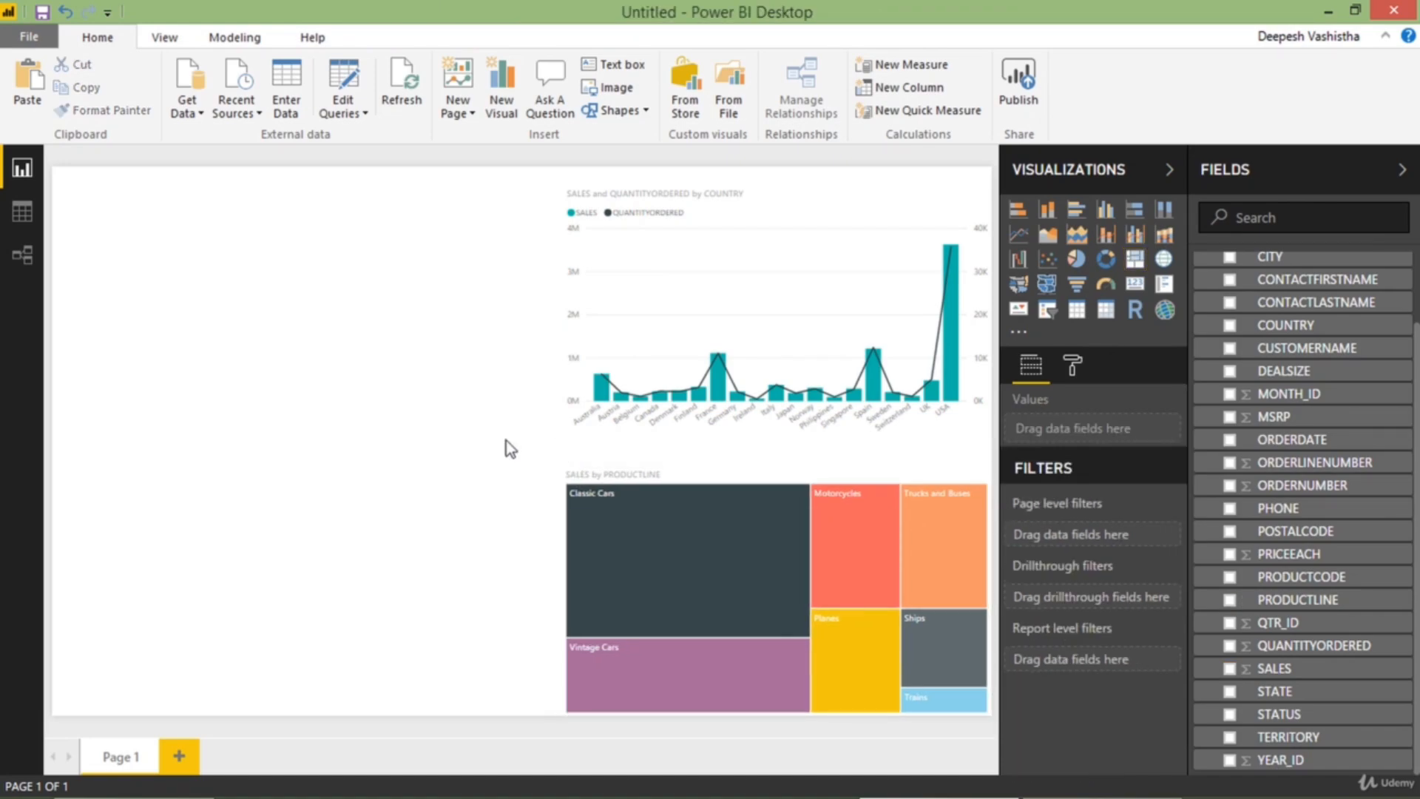
# Add an enlarged pie chart beside the treemap's left edge, showing SALES with DEALSIZE as the legend
pyautogui.click(1077, 259)
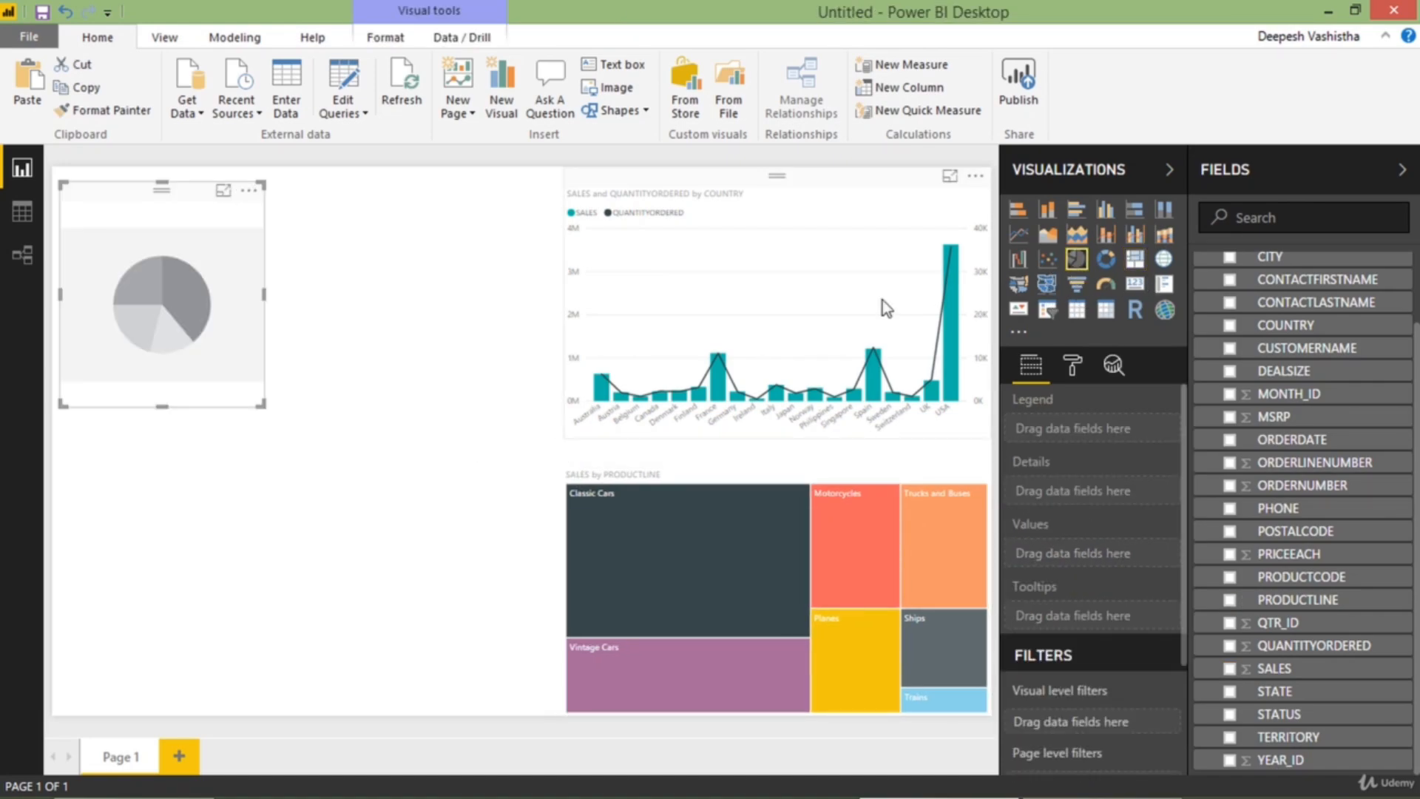
pyautogui.moveTo(191, 309); pyautogui.dragTo(339, 408)
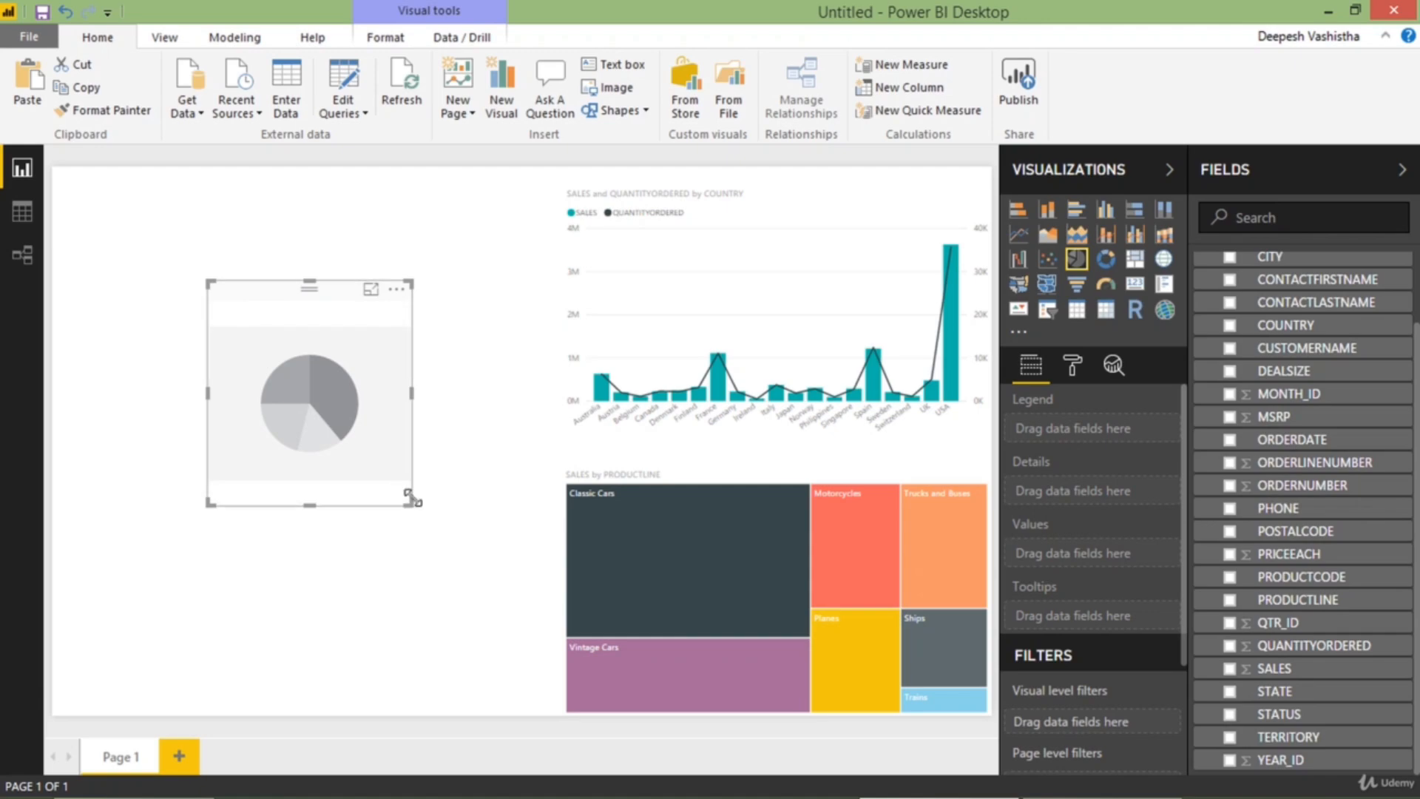
pyautogui.moveTo(411, 499); pyautogui.dragTo(450, 541)
pyautogui.moveTo(384, 462); pyautogui.dragTo(440, 594)
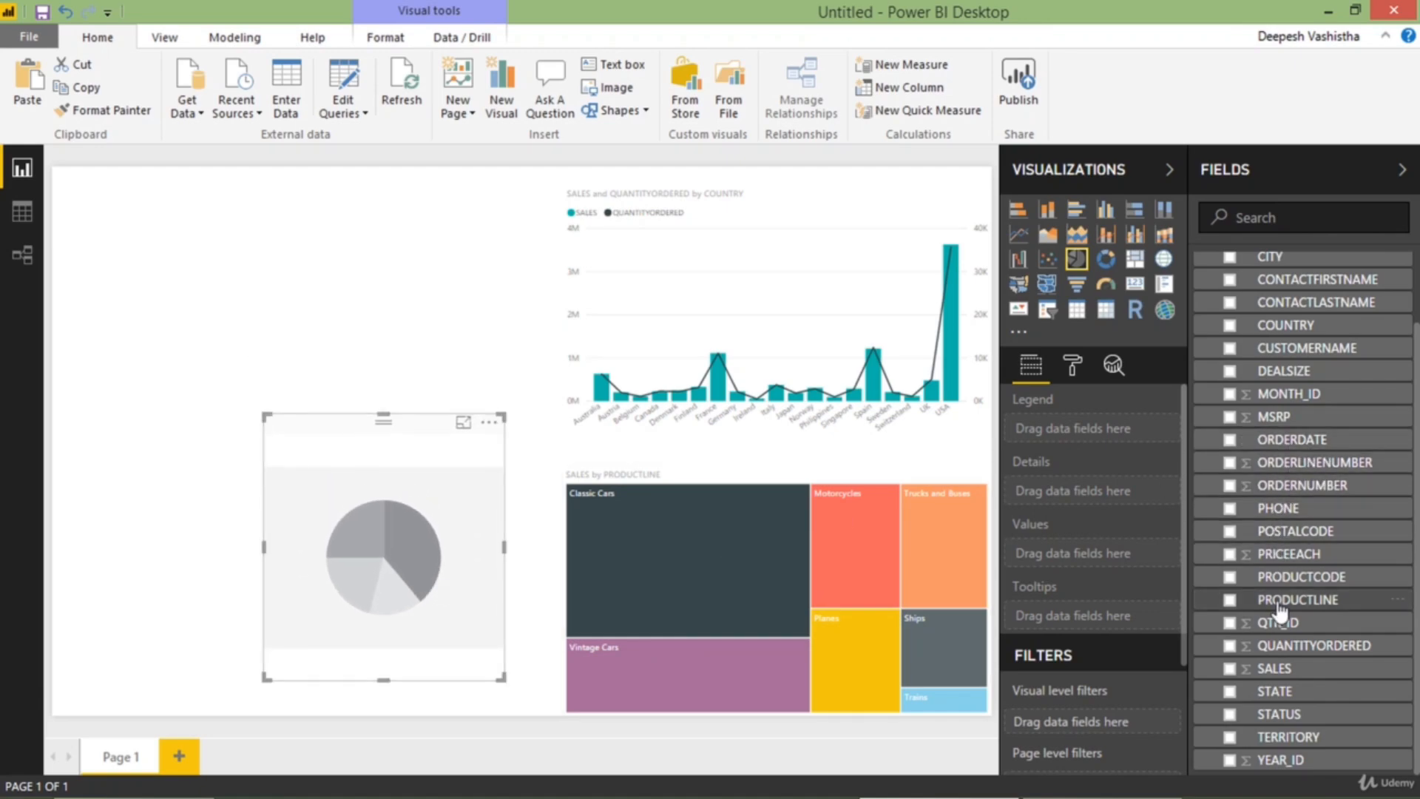
pyautogui.click(1232, 668)
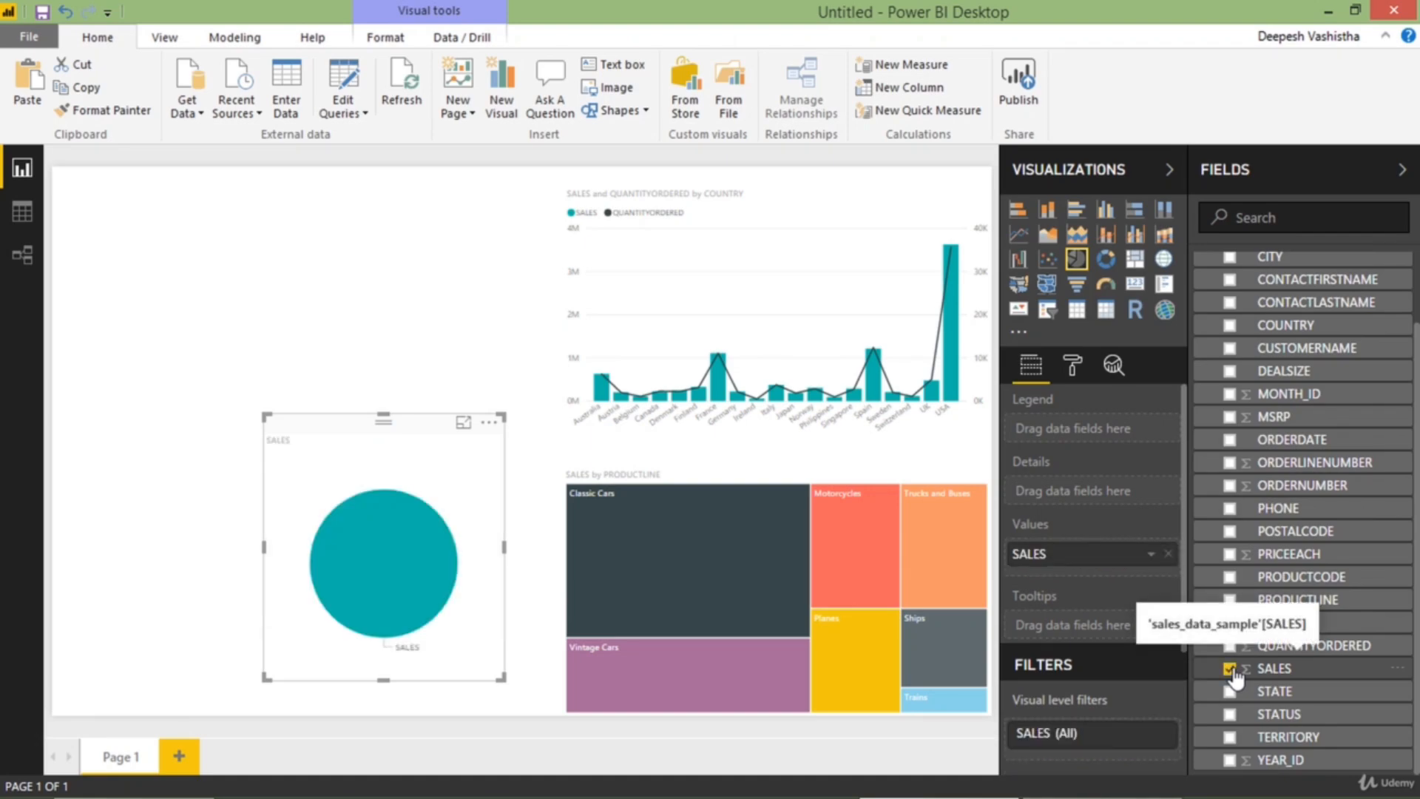
pyautogui.scroll(2, 1220, 592)
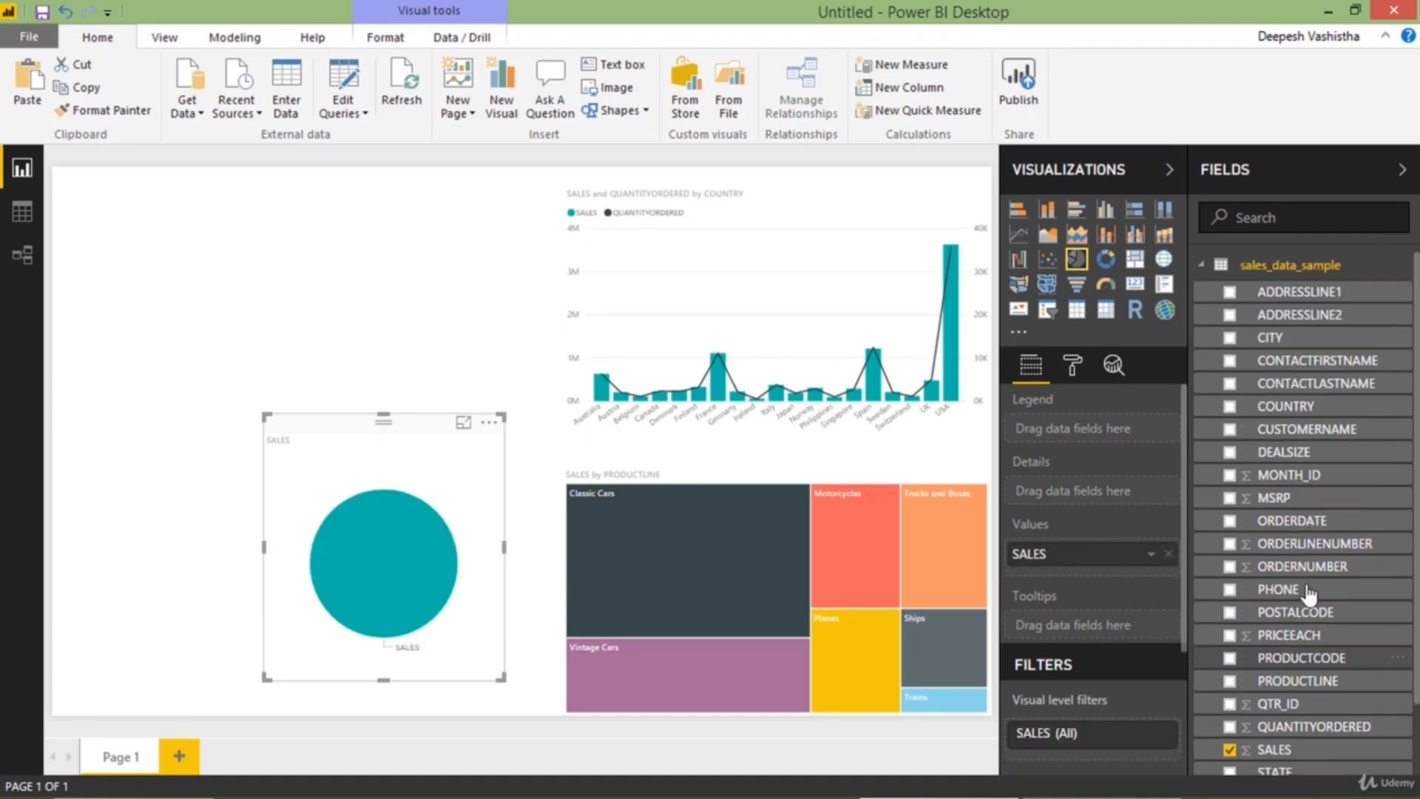
pyautogui.click(1229, 452)
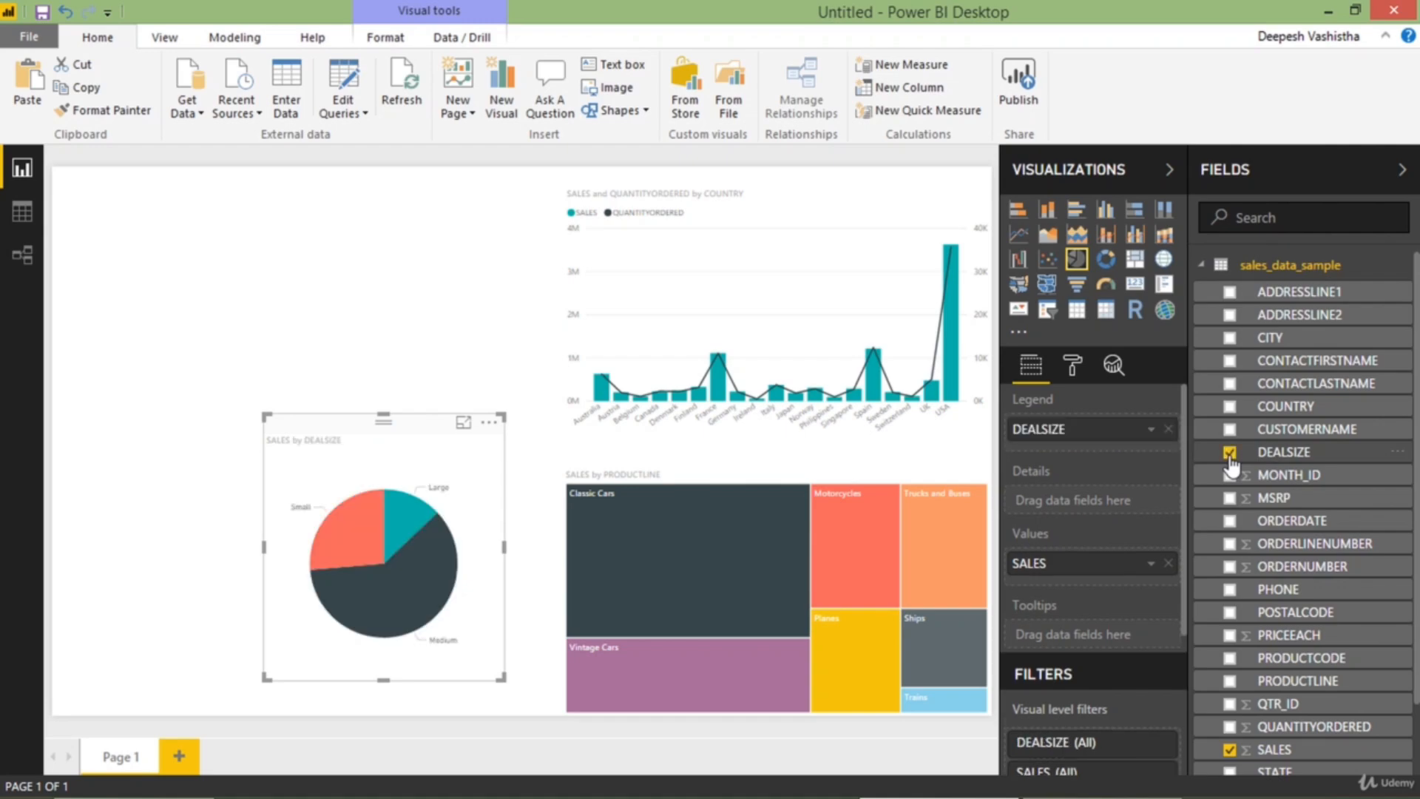
# Examine the SALES by DEALSIZE pie chart in focus mode, reading the details of the Medium and Small slices
pyautogui.click(463, 422)
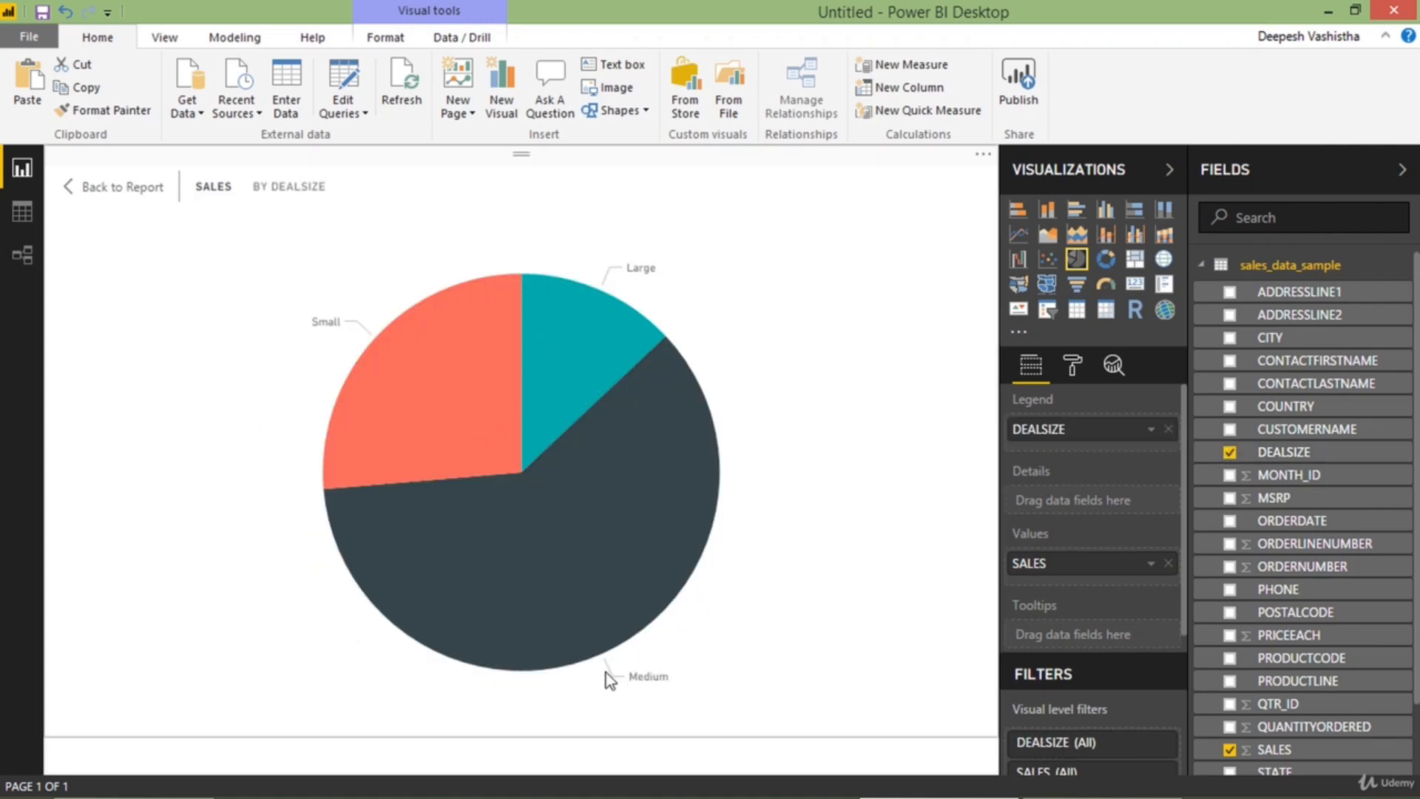
pyautogui.moveTo(609, 546)
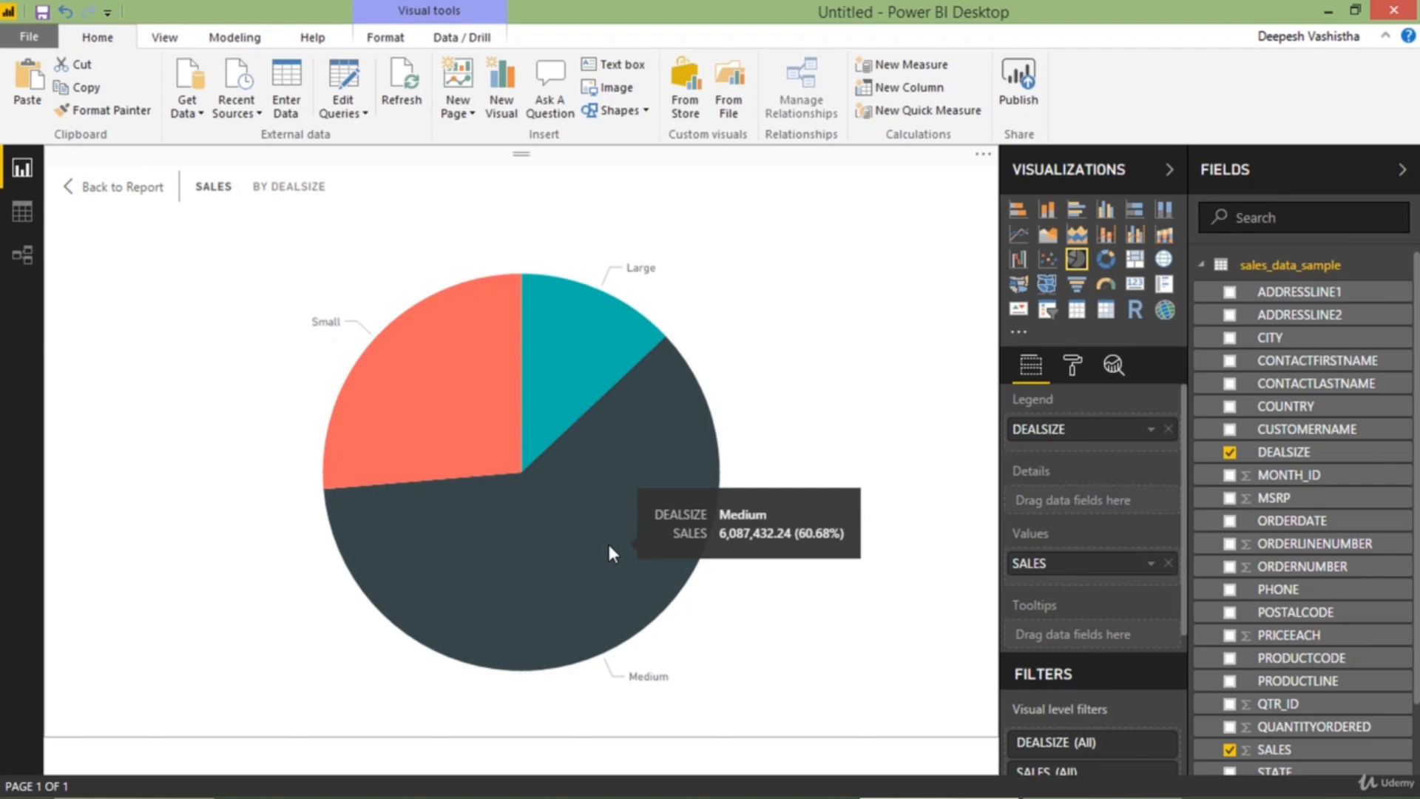
pyautogui.moveTo(453, 368)
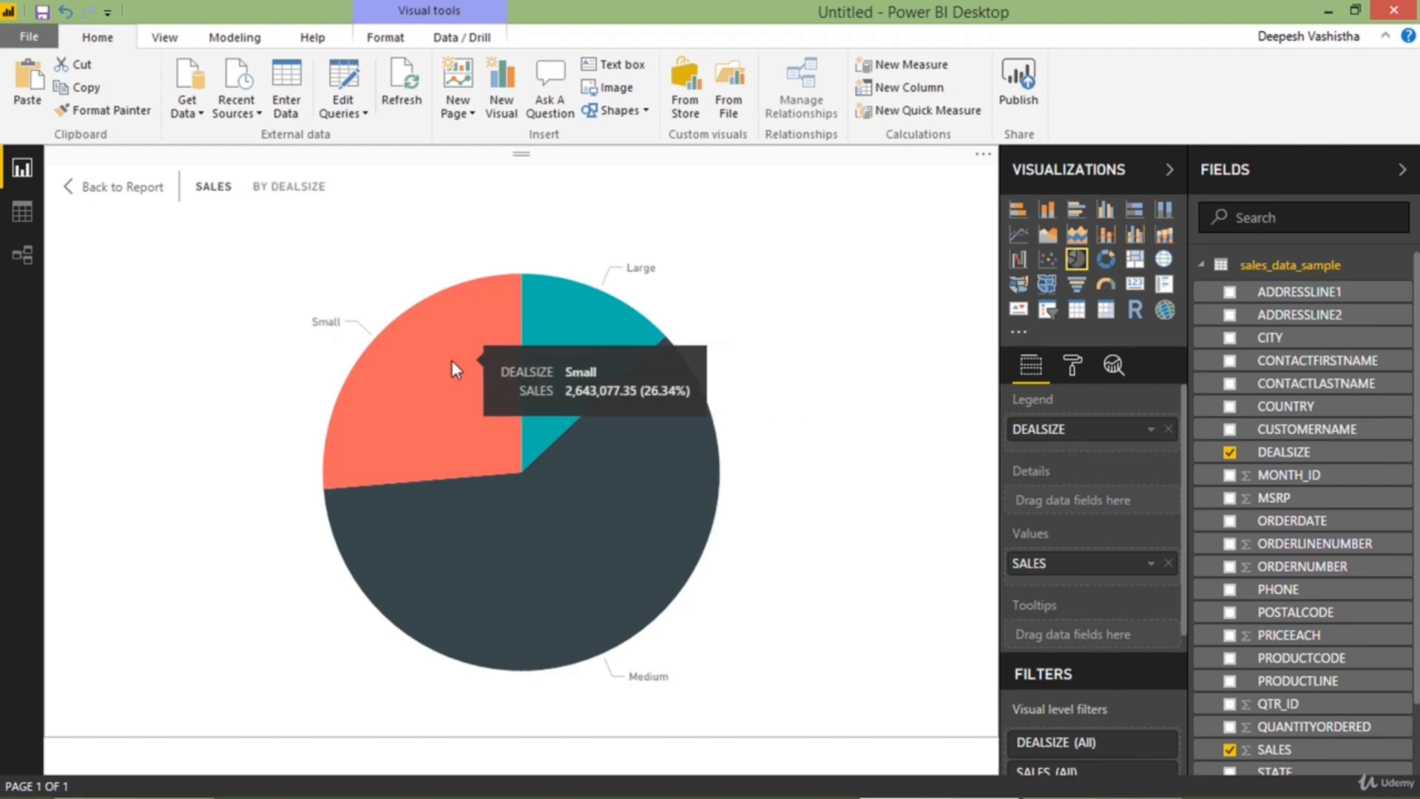
# Return to the report page, move the pie chart directly beside the combo chart at the page's top, and reduce its height
pyautogui.click(97, 194)
pyautogui.moveTo(341, 420); pyautogui.dragTo(352, 451)
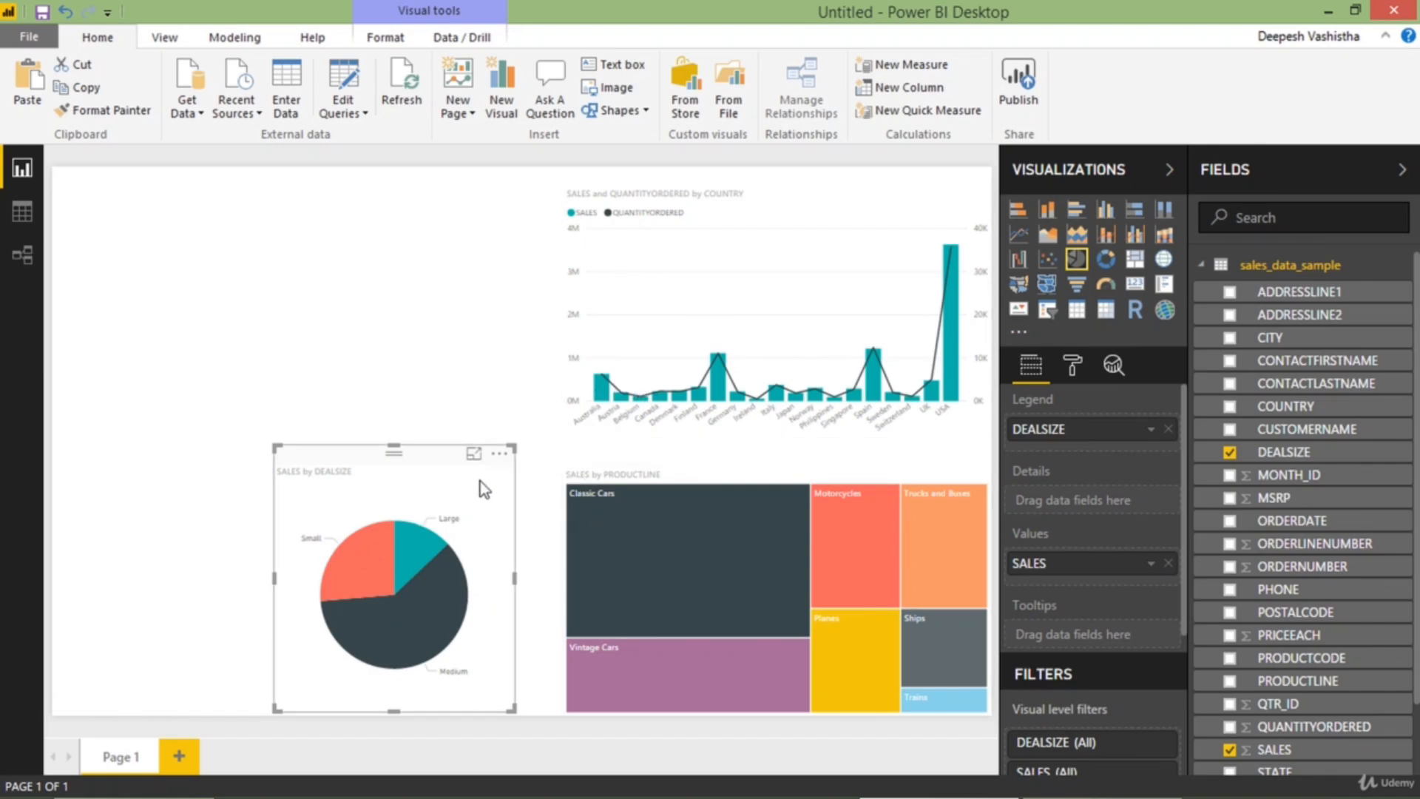
pyautogui.moveTo(479, 481); pyautogui.dragTo(501, 496)
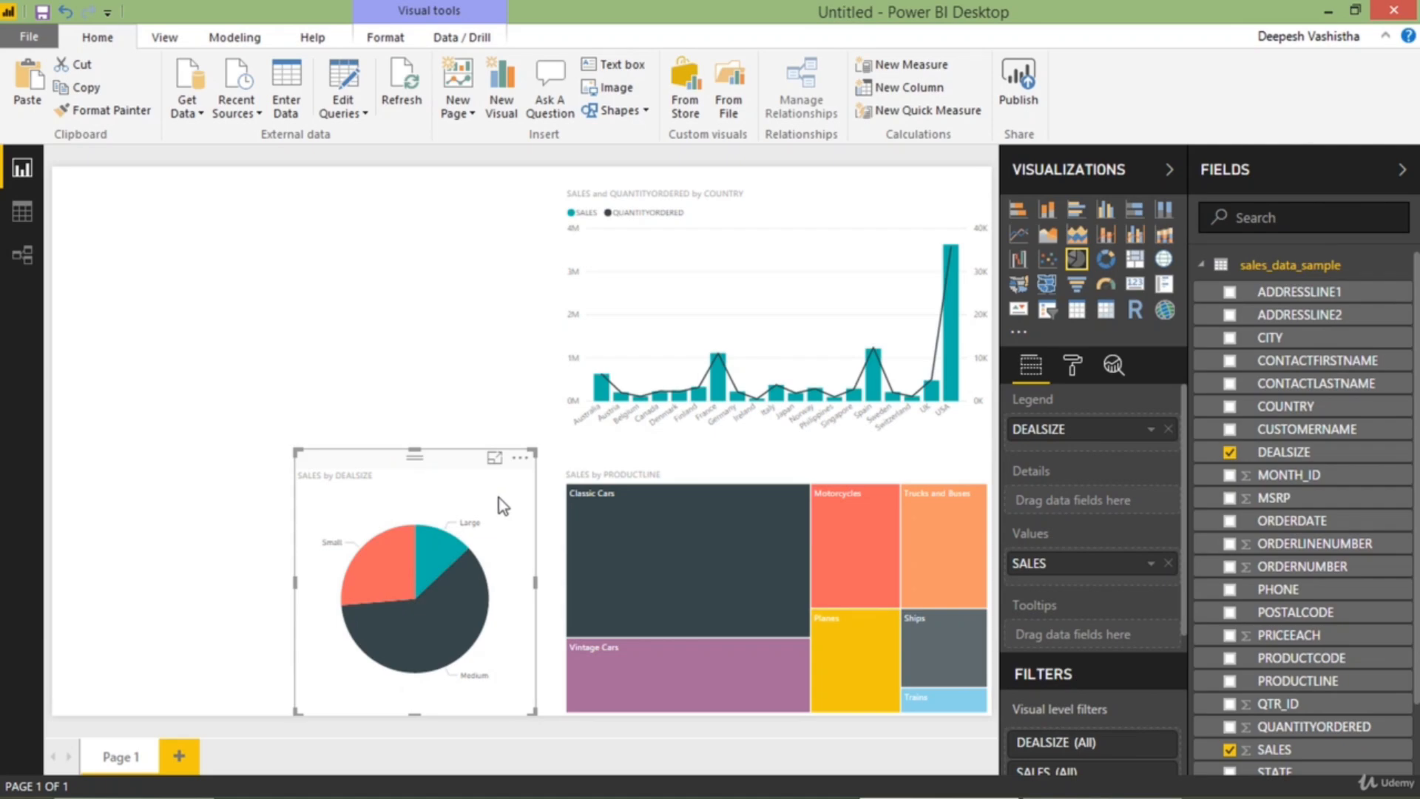
pyautogui.moveTo(479, 492); pyautogui.dragTo(493, 206)
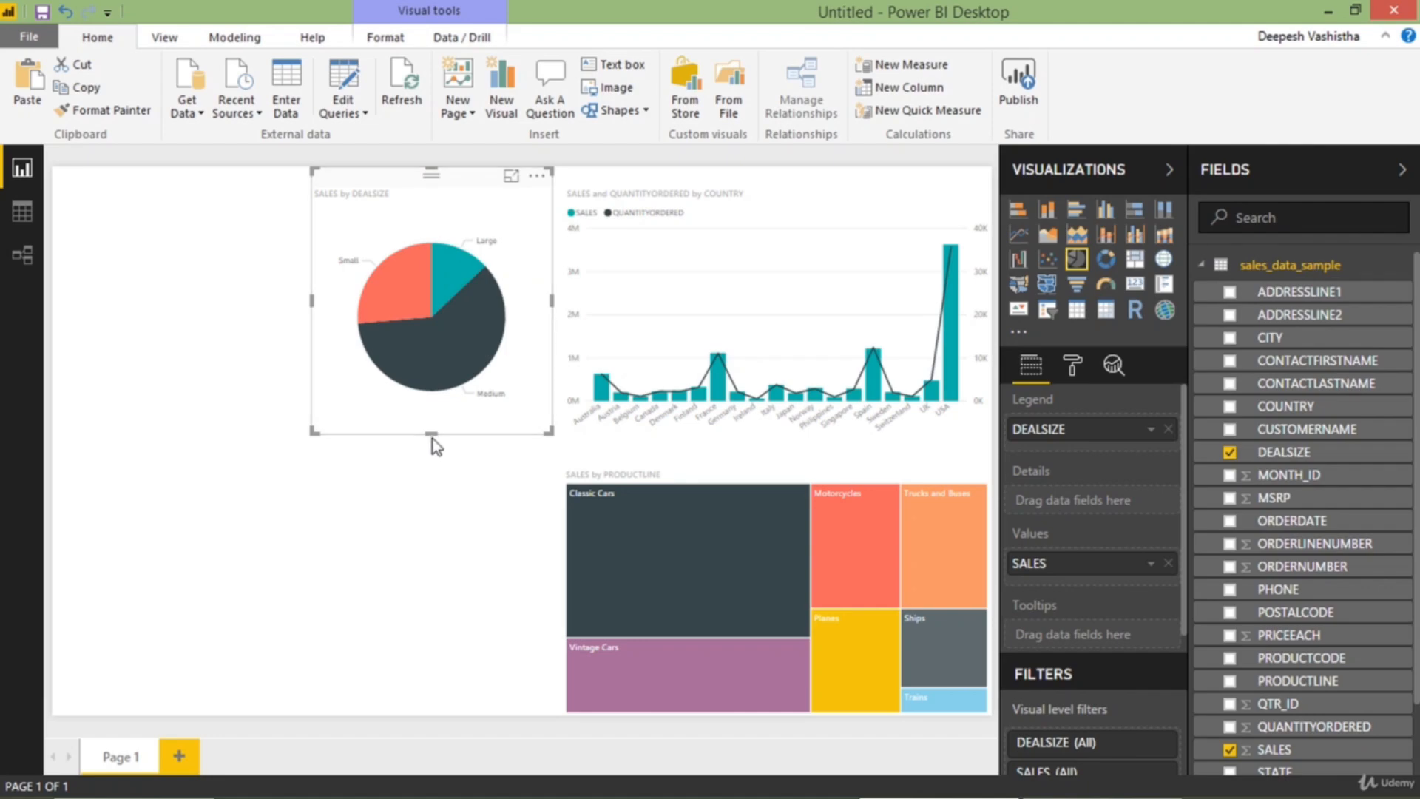
pyautogui.moveTo(432, 438); pyautogui.dragTo(416, 354)
pyautogui.click(416, 353)
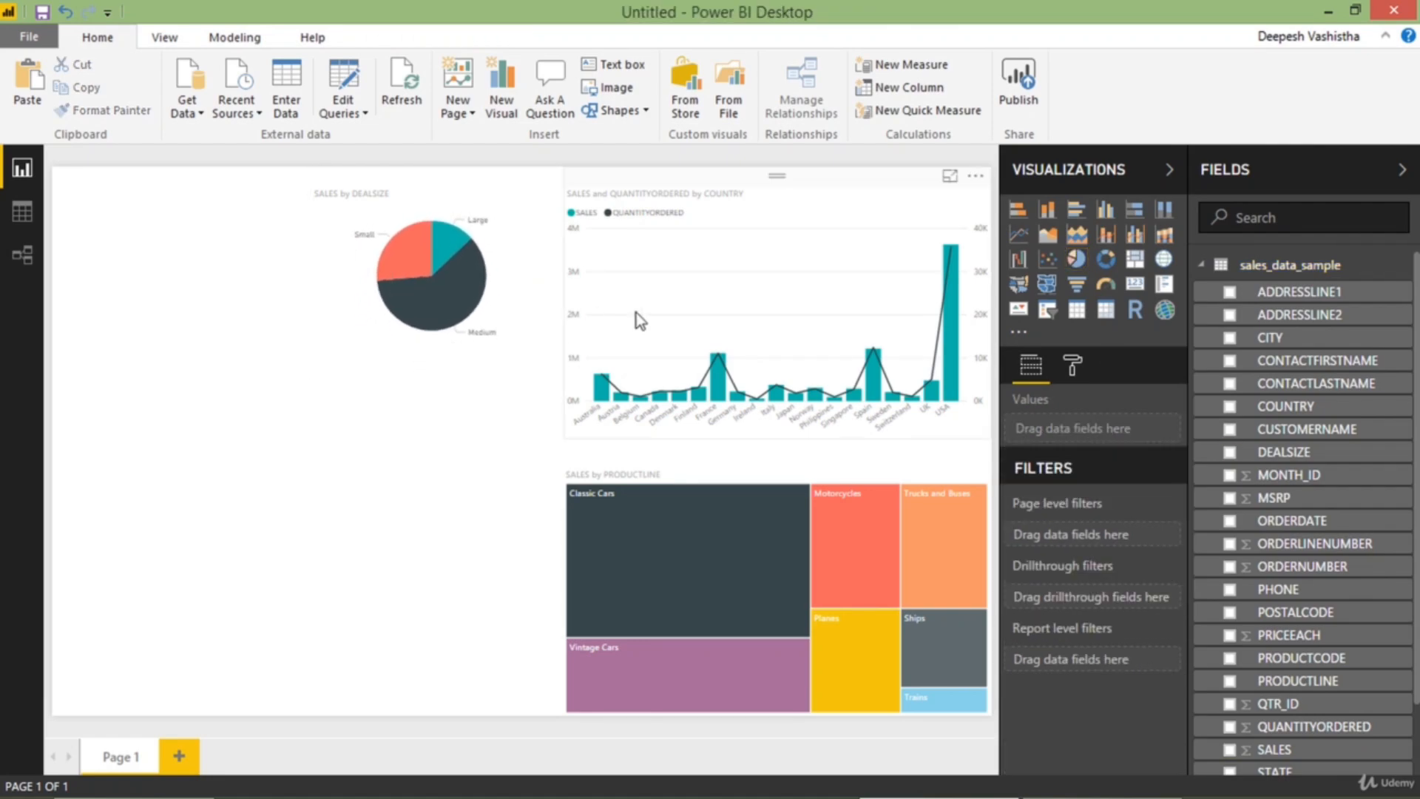
# Add a gauge, reduce its height and place it directly below the pie chart
pyautogui.click(1105, 291)
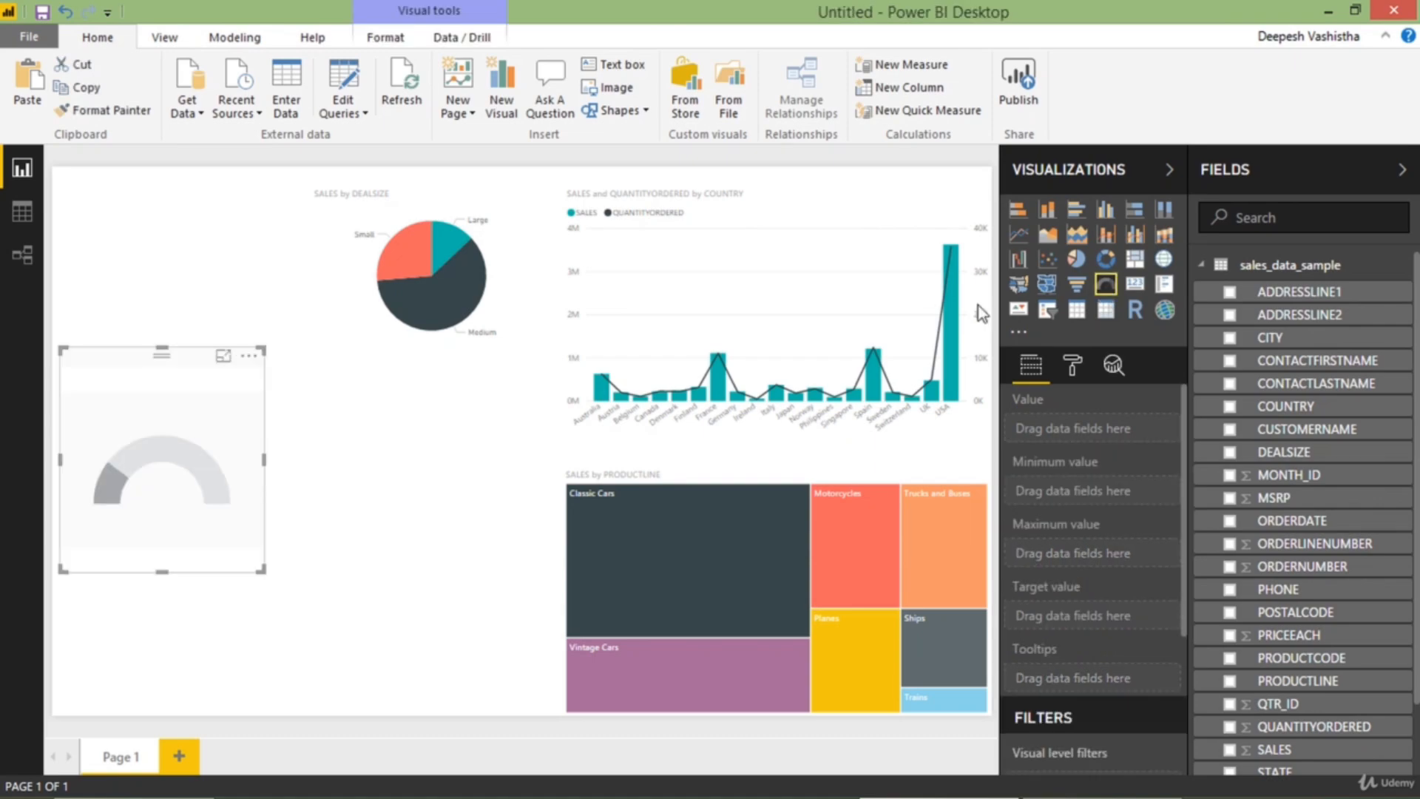
pyautogui.moveTo(82, 495); pyautogui.dragTo(345, 488)
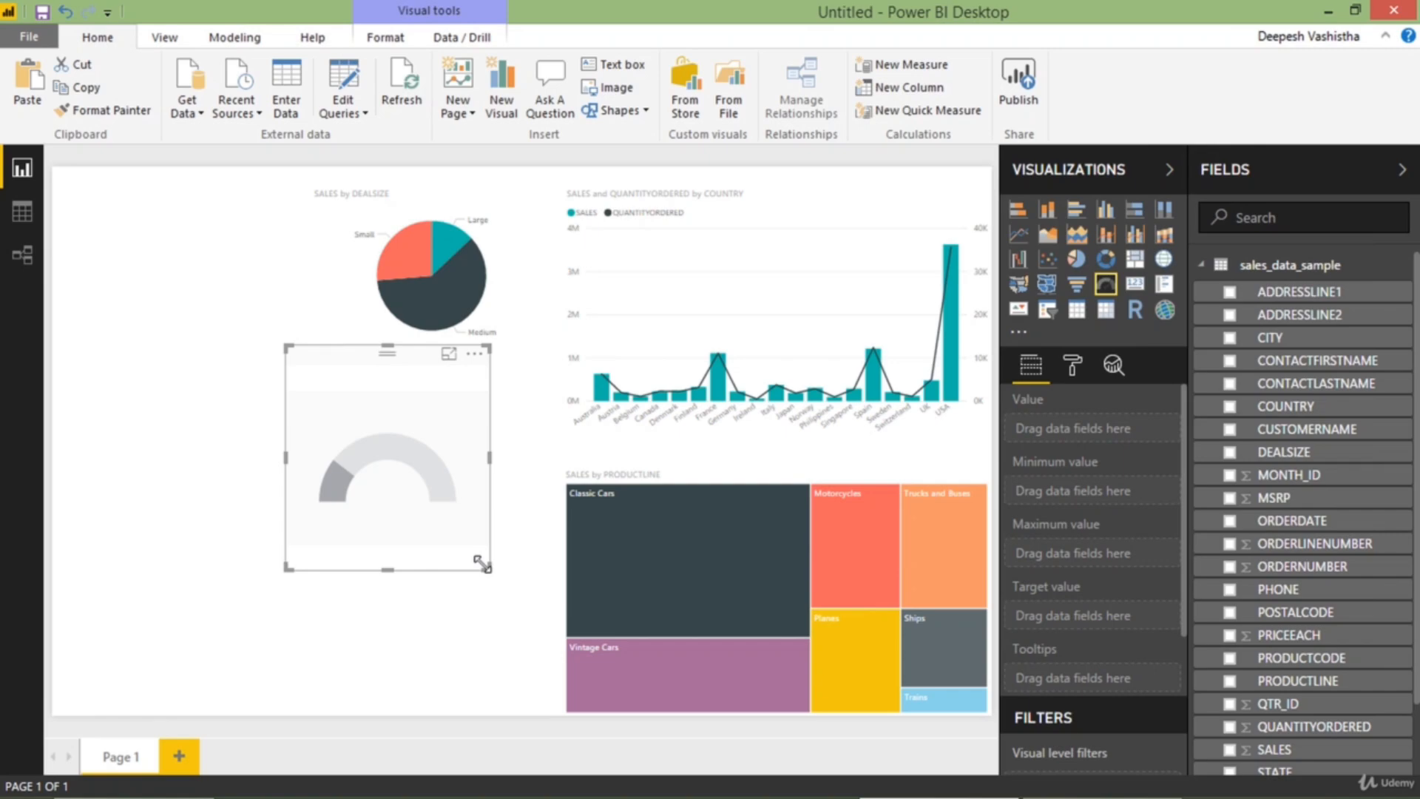
pyautogui.moveTo(421, 531); pyautogui.dragTo(432, 481)
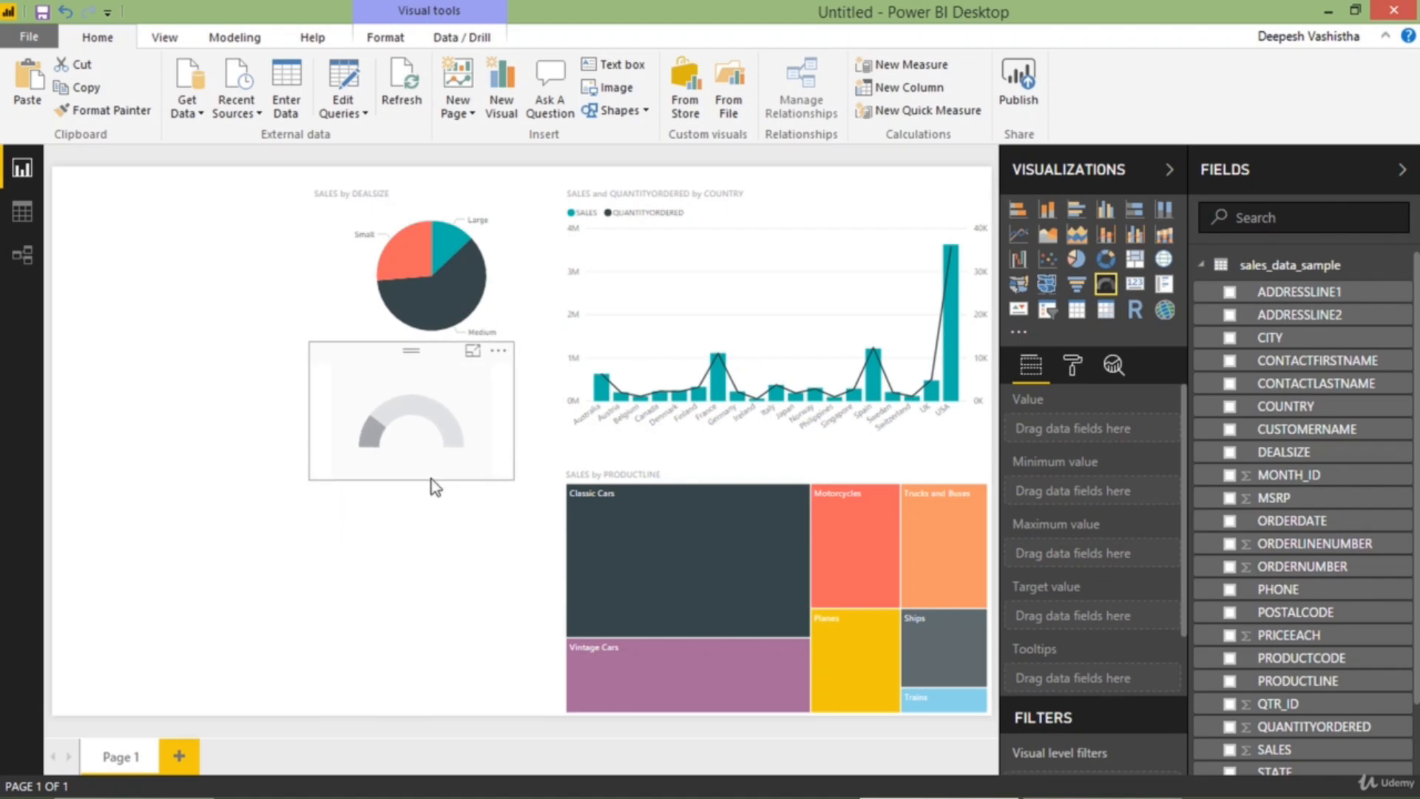
pyautogui.moveTo(474, 431); pyautogui.dragTo(494, 436)
pyautogui.click(495, 438)
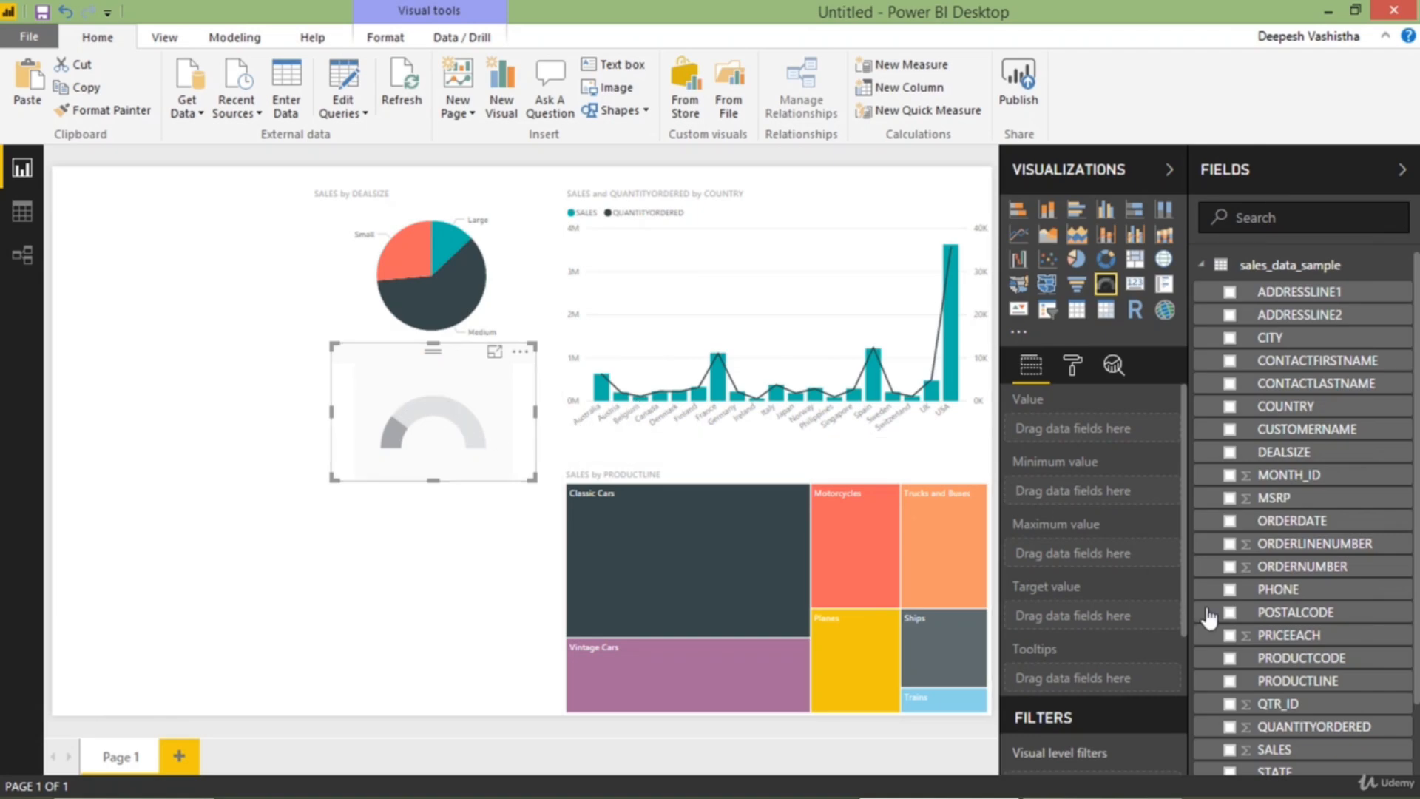
# Show SALES as the gauge's value, inspect the gauge in focus mode and return to the report
pyautogui.scroll(-1, 1232, 555)
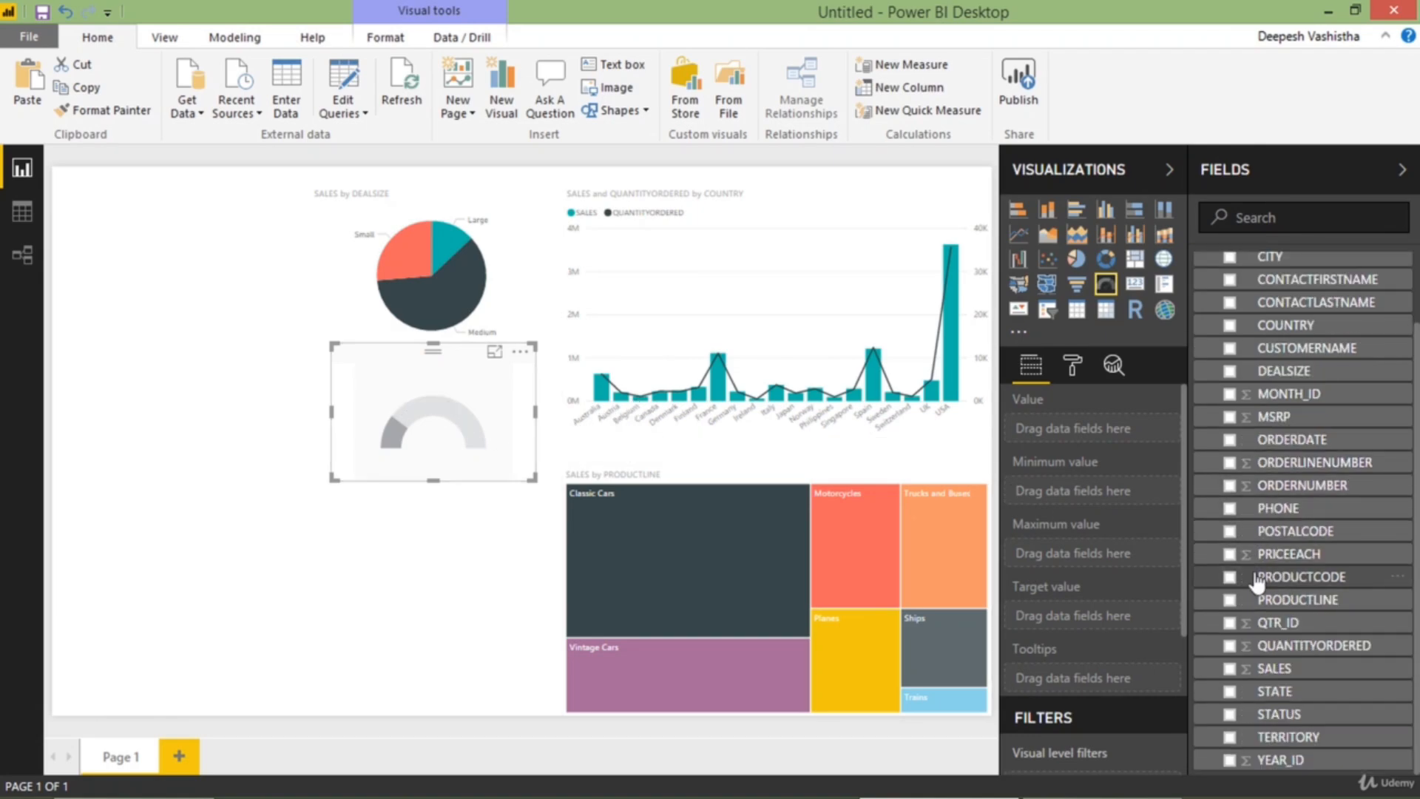
pyautogui.click(1230, 668)
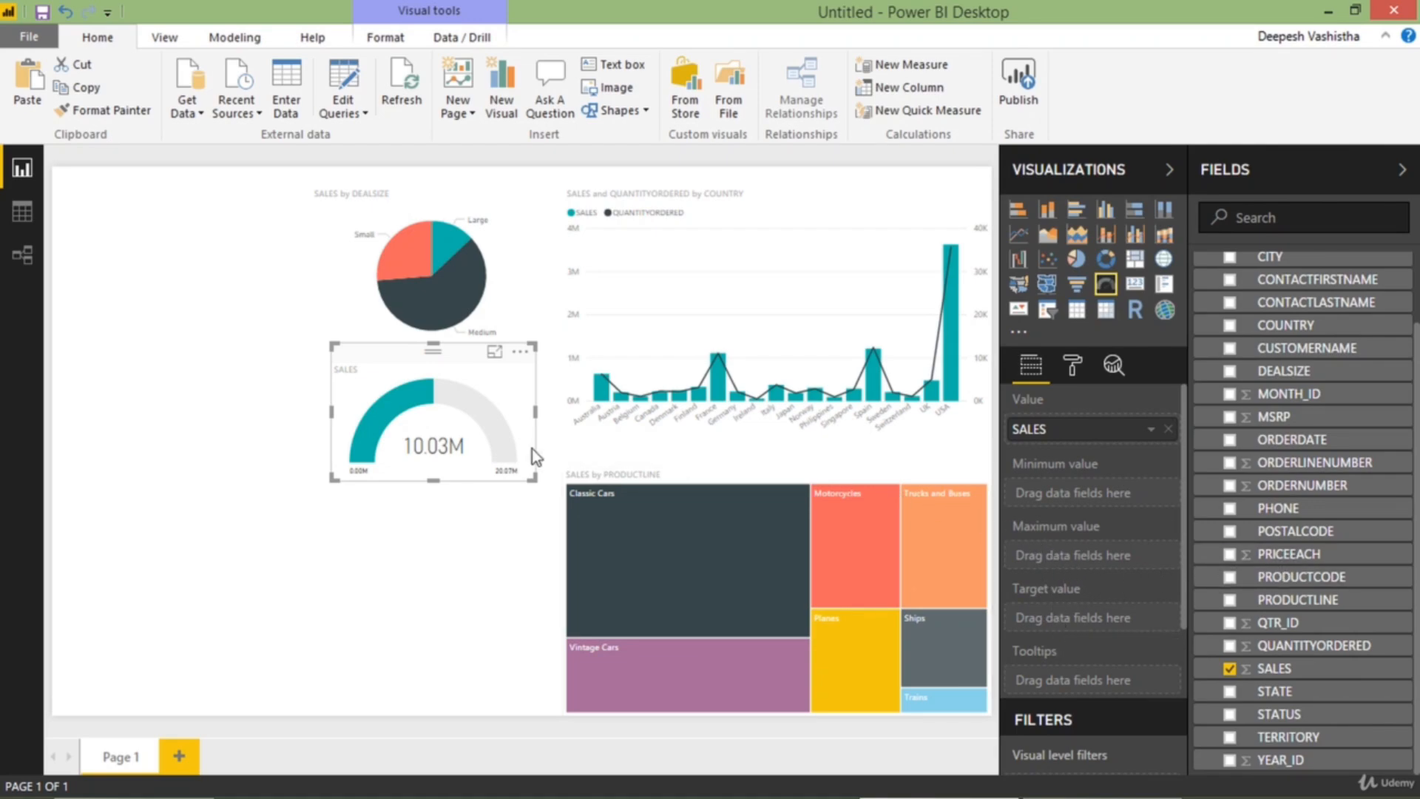
pyautogui.click(493, 356)
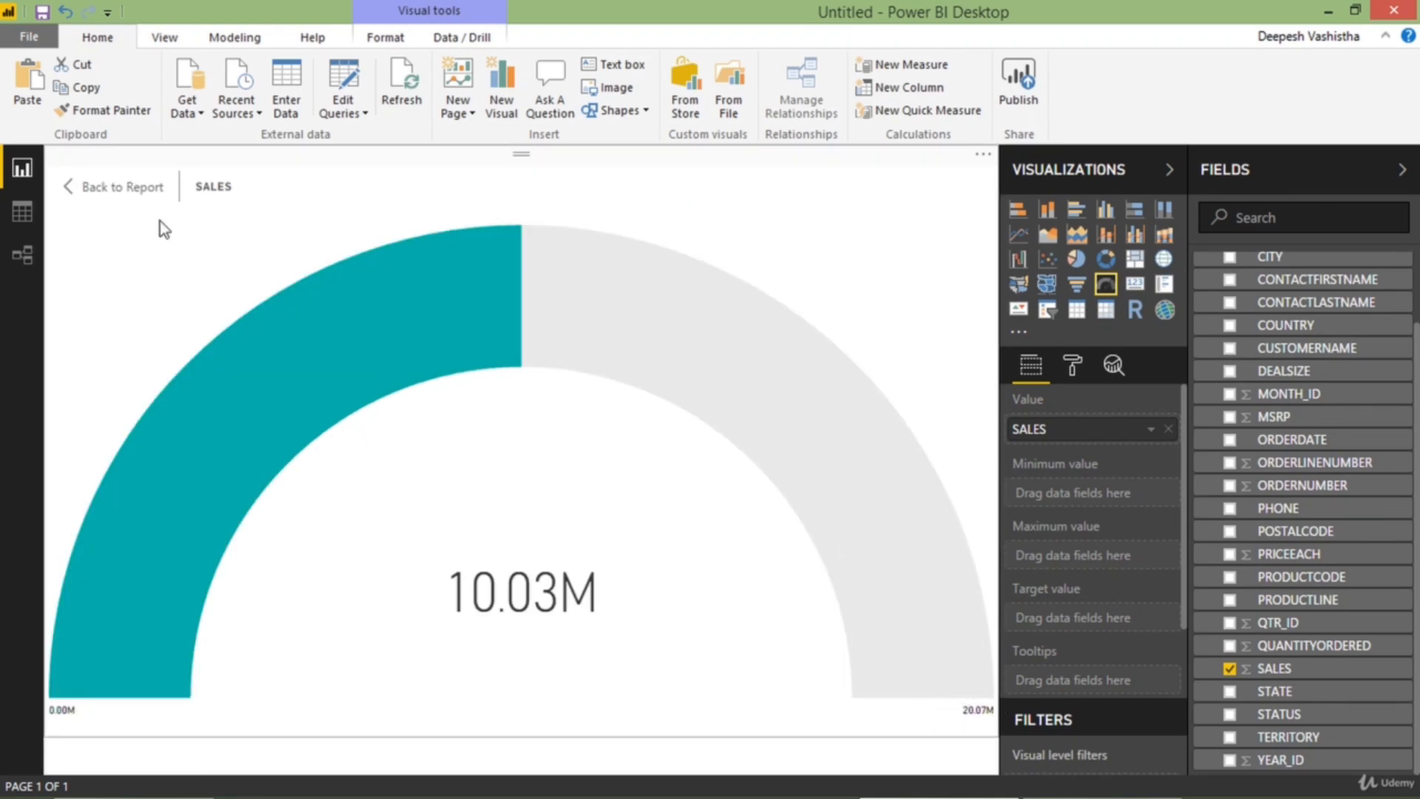
pyautogui.click(122, 187)
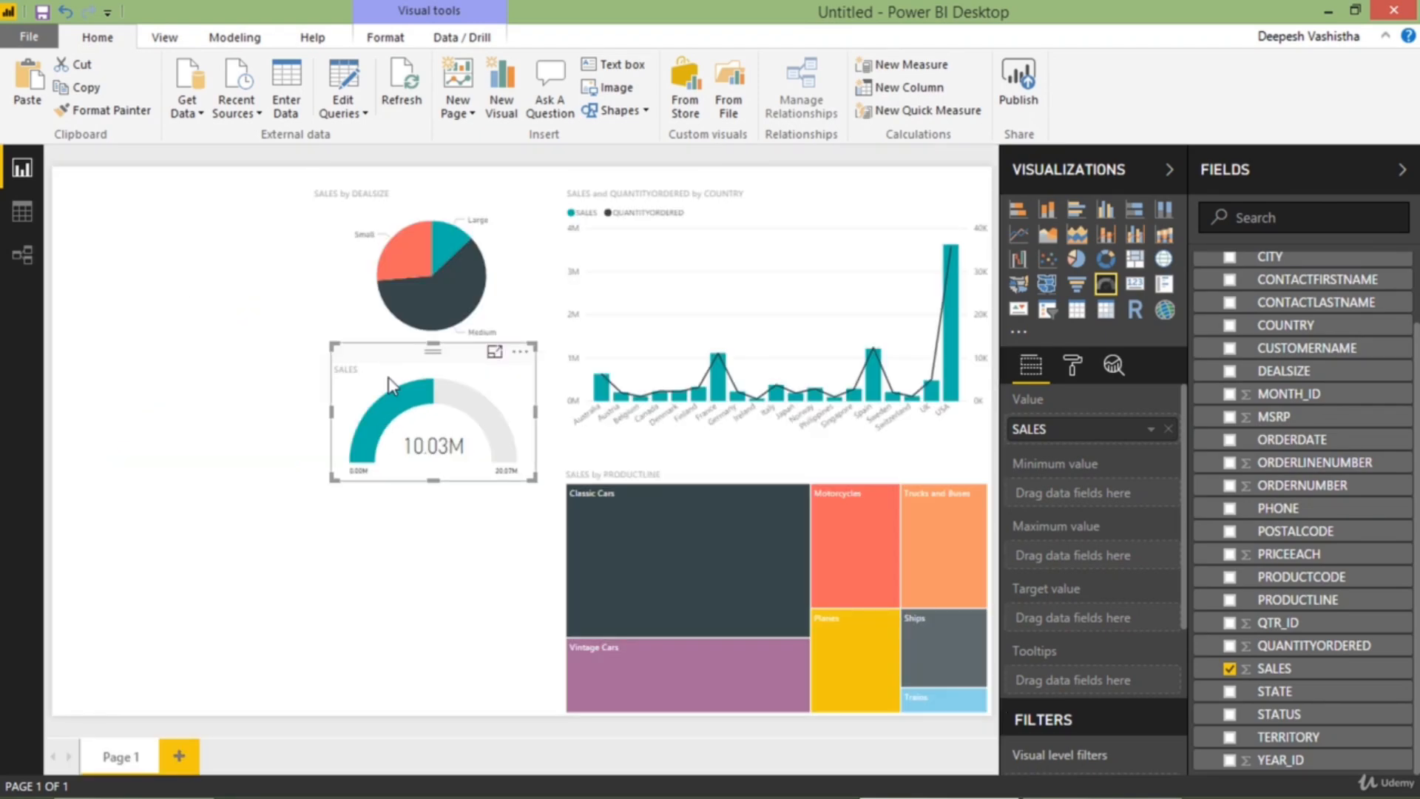
# Shrink the pie chart to free space, then move the gauge up beneath it and reduce the gauge's height
pyautogui.click(392, 295)
pyautogui.moveTo(428, 349); pyautogui.dragTo(436, 327)
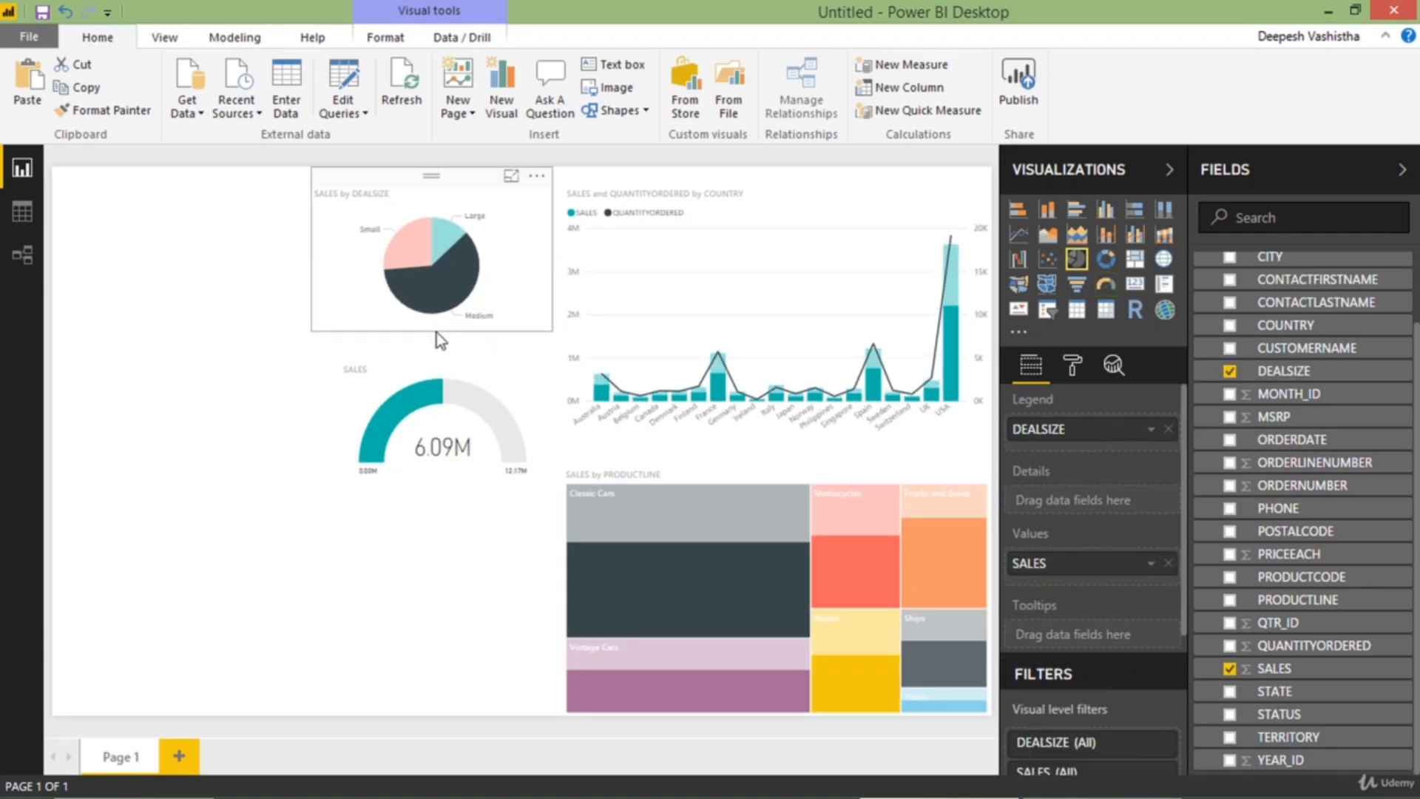
pyautogui.click(377, 304)
pyautogui.moveTo(312, 324); pyautogui.dragTo(336, 316)
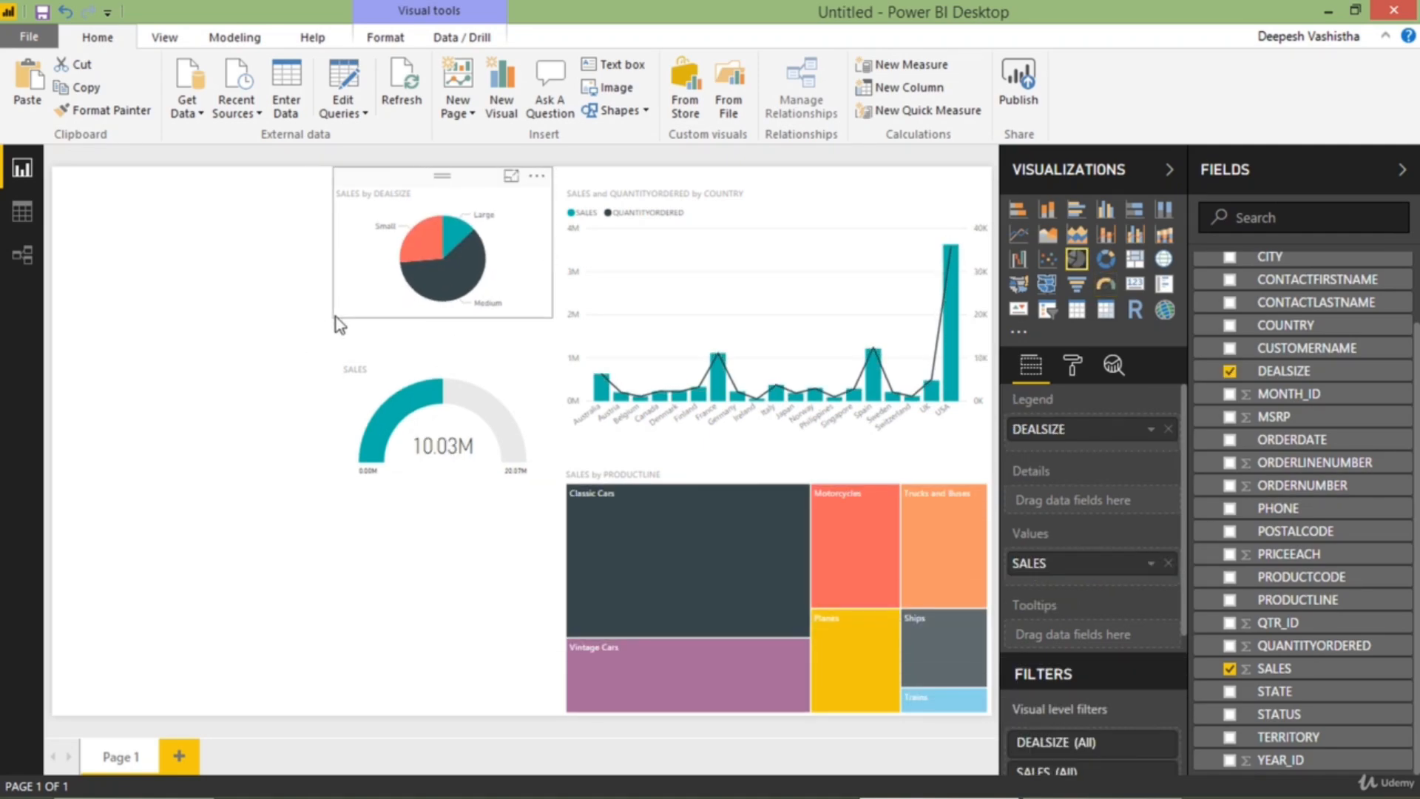
pyautogui.moveTo(375, 387); pyautogui.dragTo(375, 365)
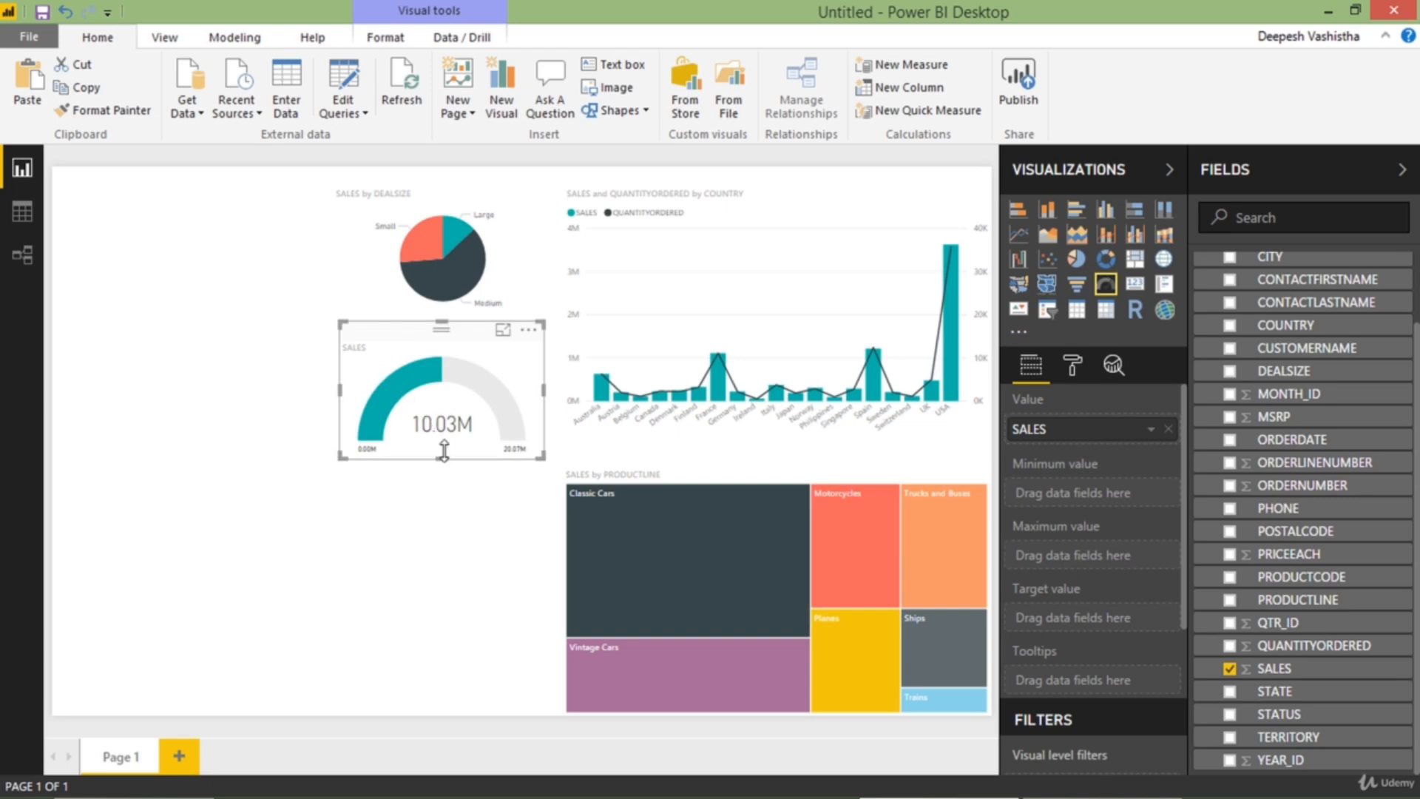
pyautogui.moveTo(448, 460); pyautogui.dragTo(451, 438)
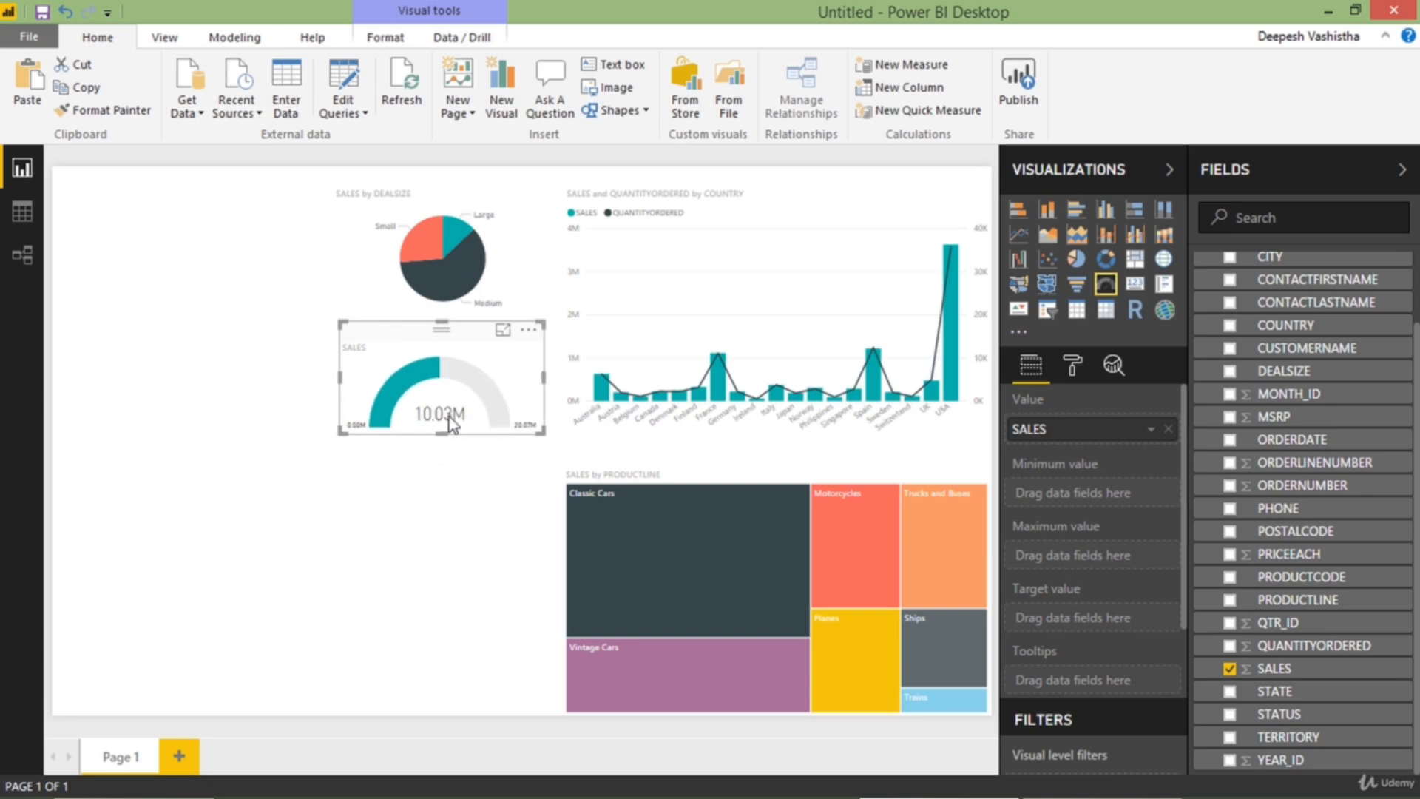
pyautogui.click(449, 297)
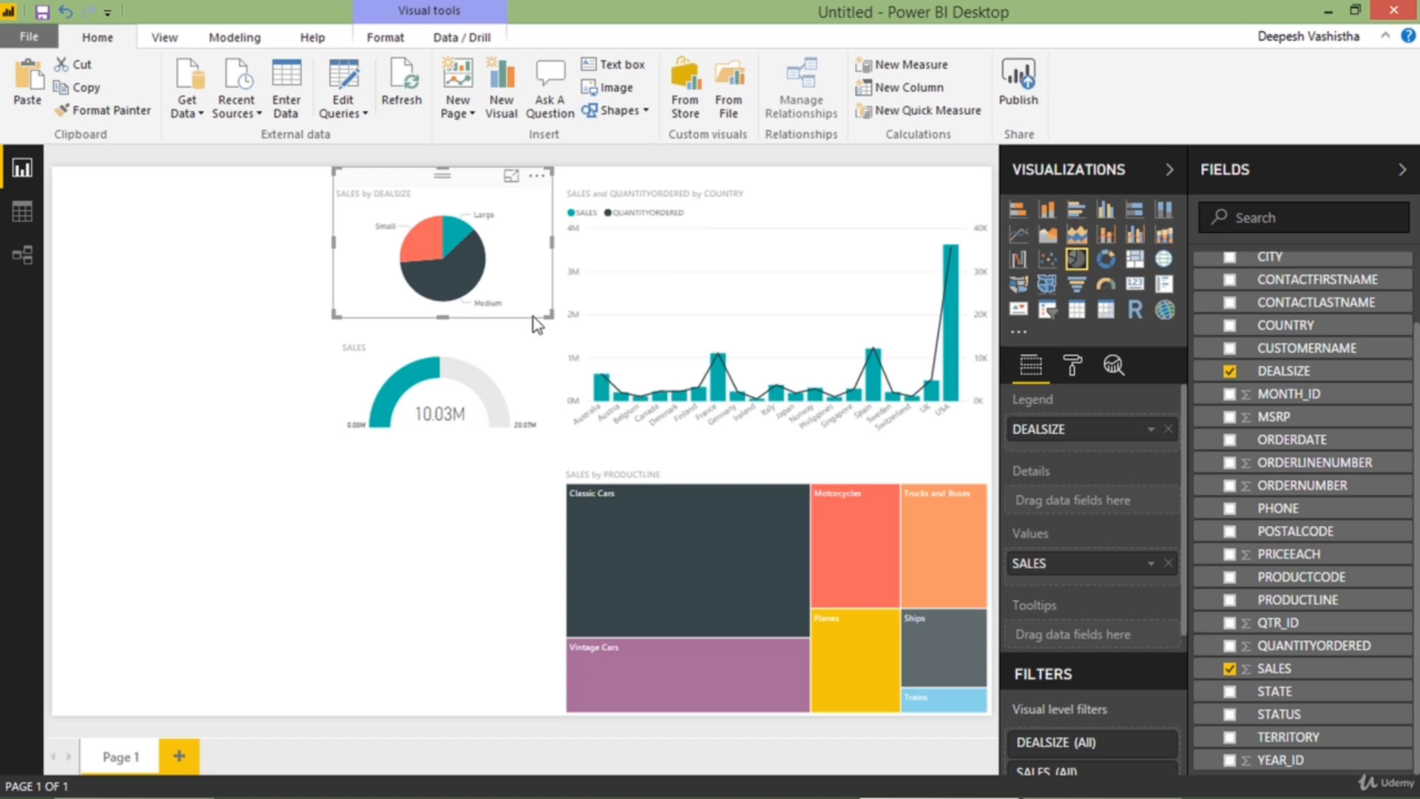
pyautogui.click(534, 320)
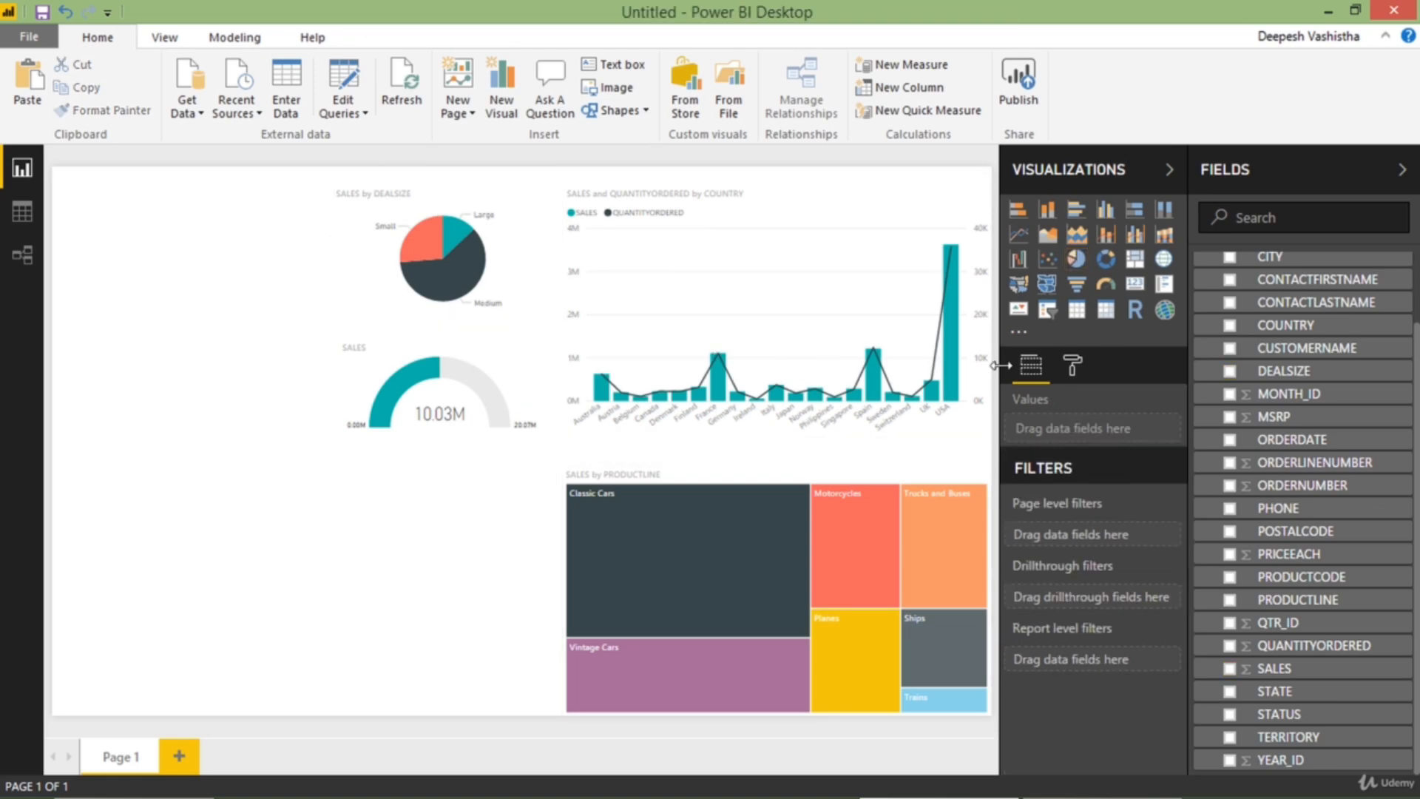
# Add a wide table below the gauge with PRODUCTLINE, CUSTOMERNAME, SALES and QUANTITYORDERED, and inspect it in focus mode
pyautogui.click(1077, 309)
pyautogui.moveTo(286, 527); pyautogui.dragTo(527, 592)
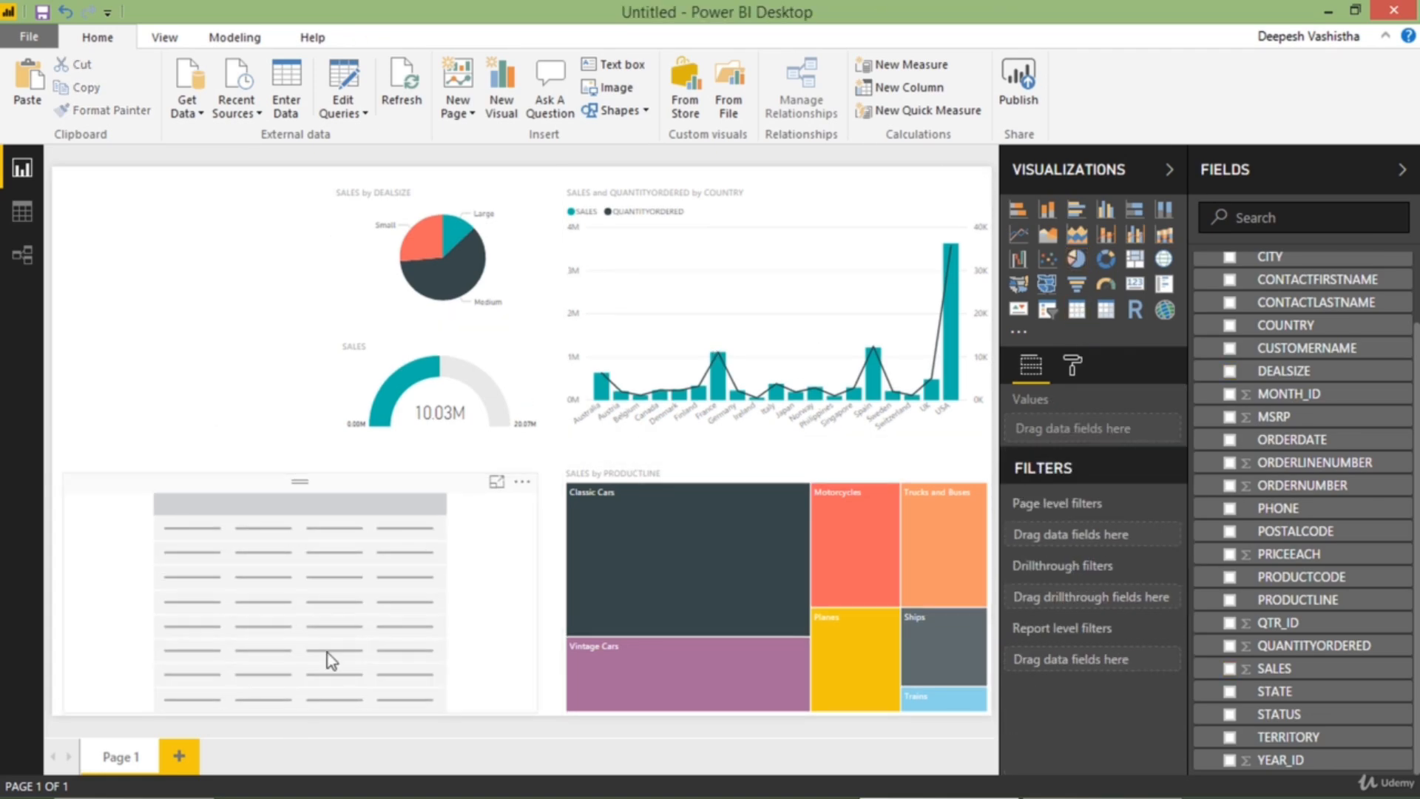
pyautogui.click(1298, 599)
pyautogui.click(1306, 419)
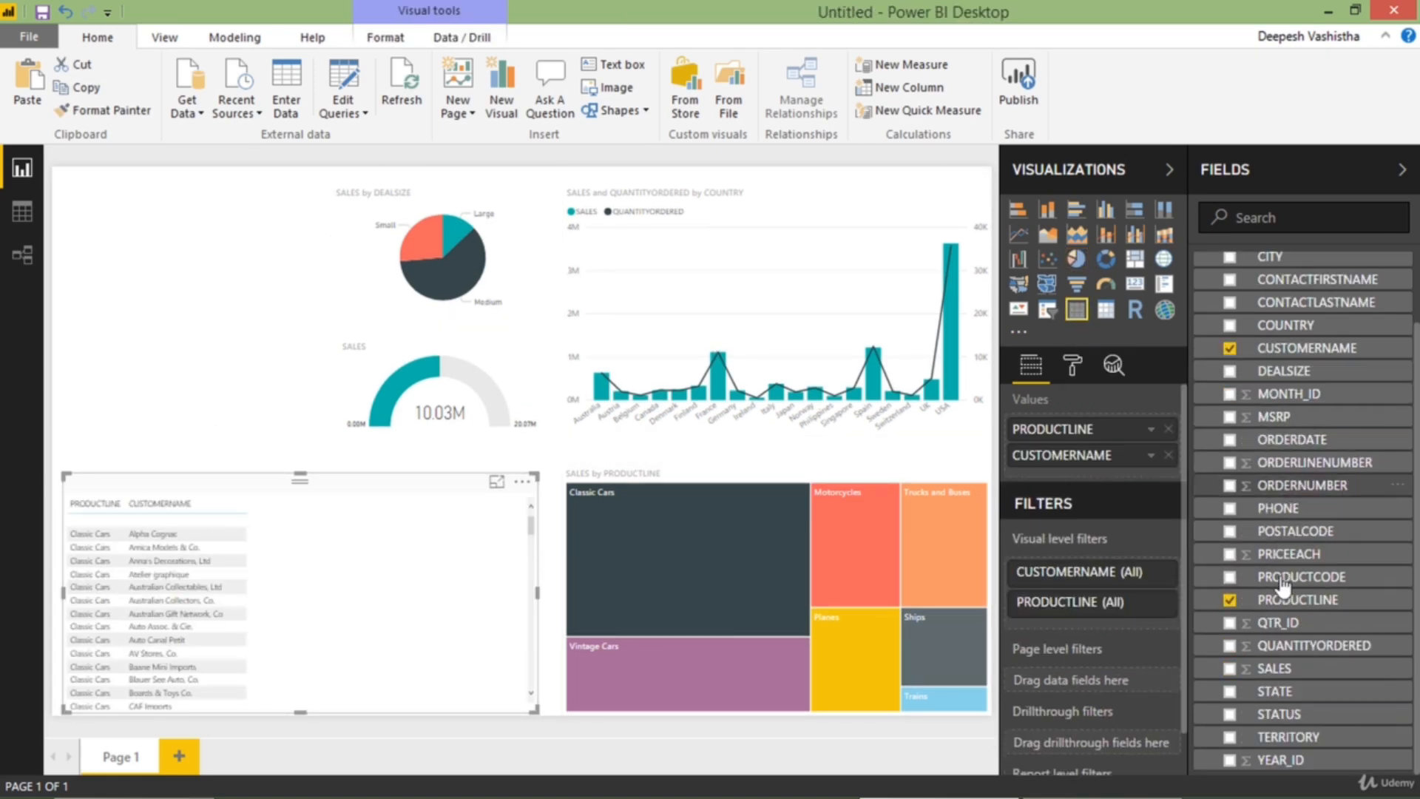
pyautogui.click(1276, 669)
pyautogui.click(1287, 647)
pyautogui.click(496, 481)
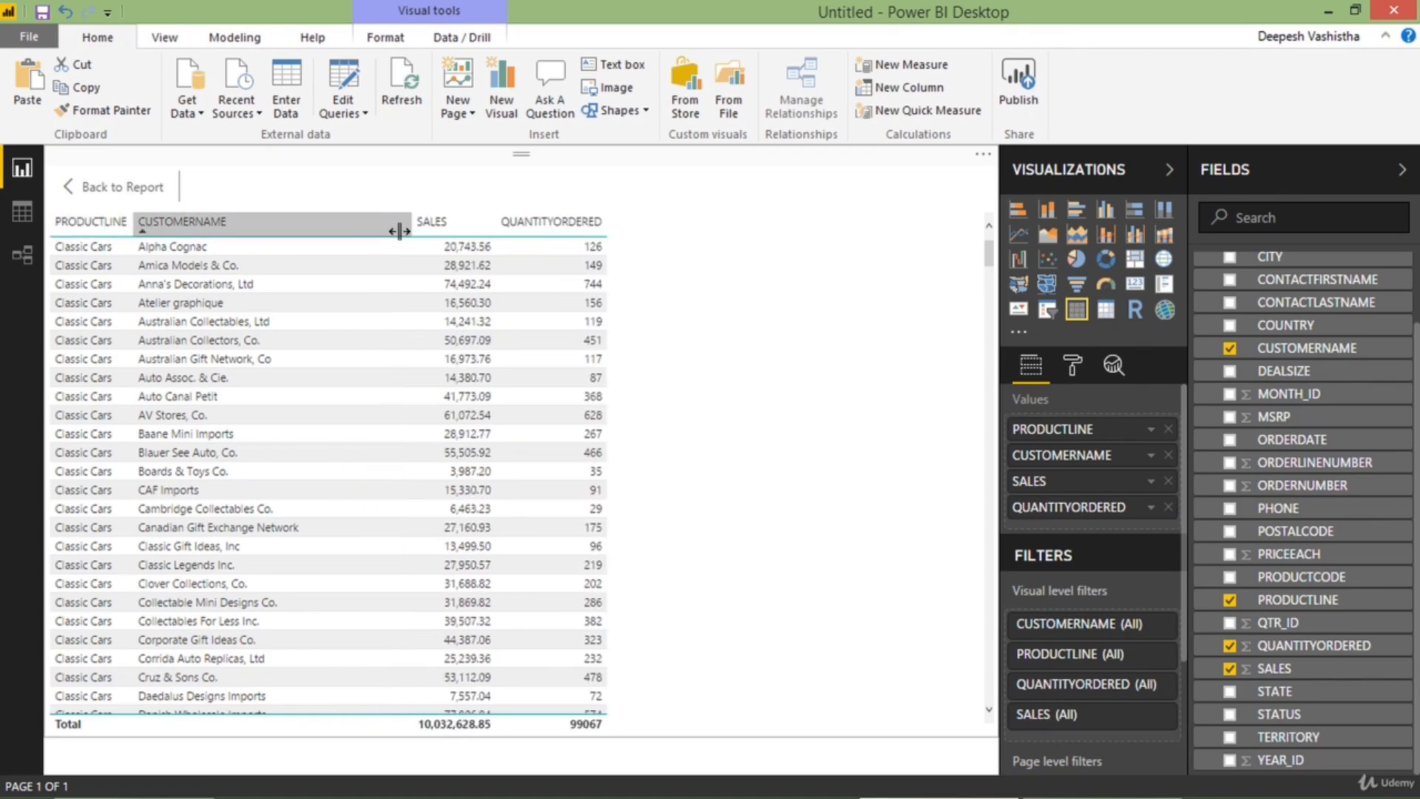
pyautogui.click(122, 187)
# Narrow the table in the page's lower-left area and widen the treemap toward it to fill the gap
pyautogui.moveTo(385, 486); pyautogui.dragTo(393, 485)
pyautogui.moveTo(544, 594); pyautogui.dragTo(503, 589)
pyautogui.click(574, 483)
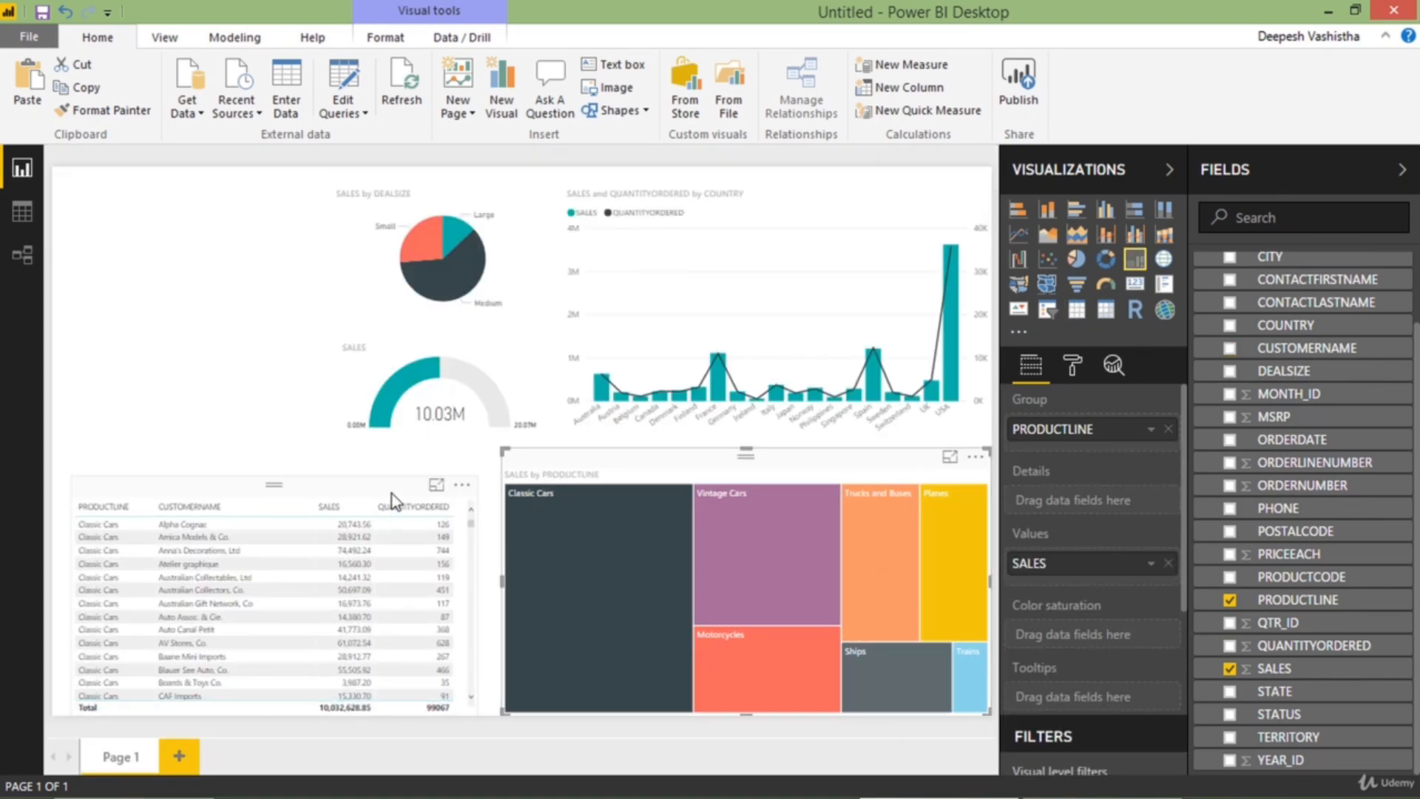
pyautogui.moveTo(391, 492); pyautogui.dragTo(391, 483)
# Add a short card showing SALES and place it just above the table, beside the gauge
pyautogui.click(198, 407)
pyautogui.click(1134, 285)
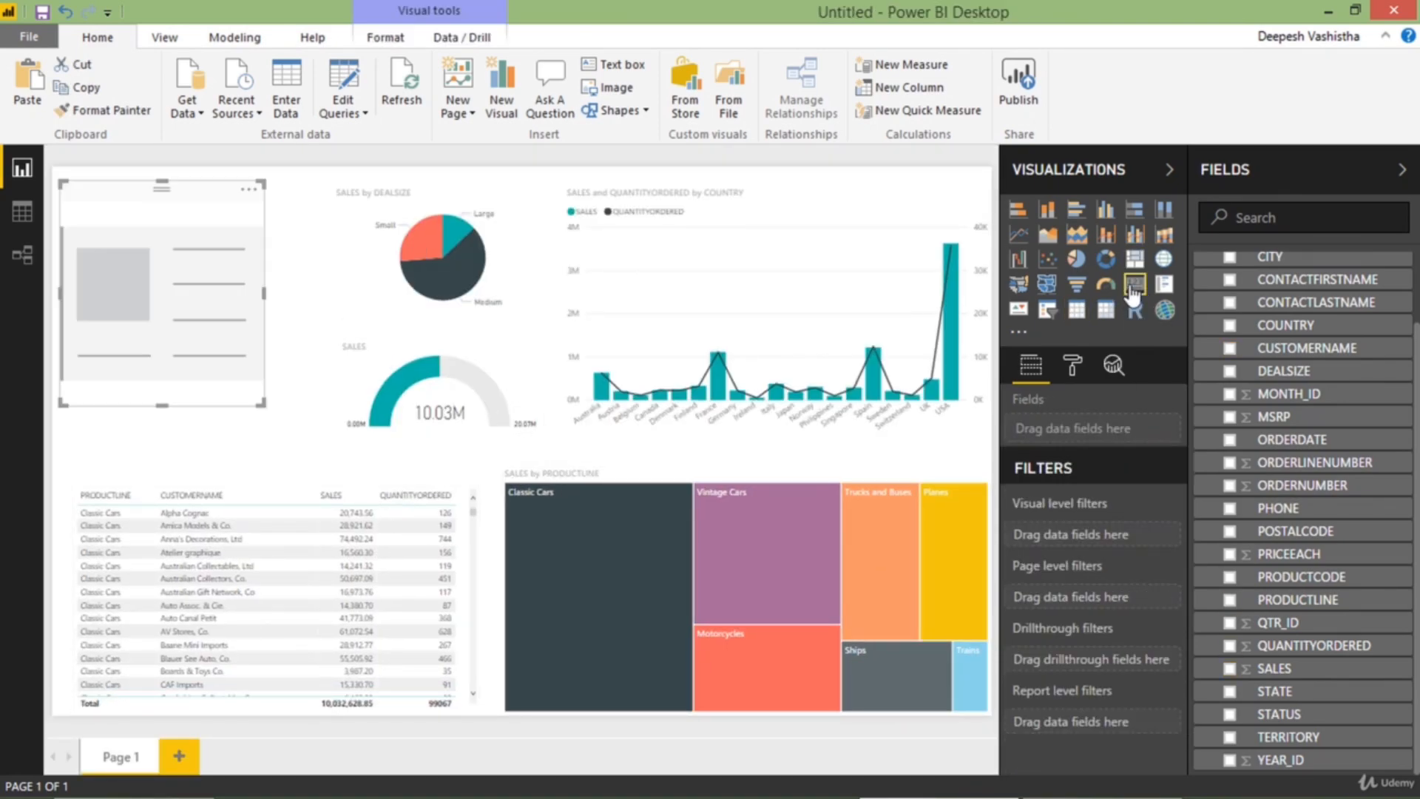
pyautogui.click(1229, 669)
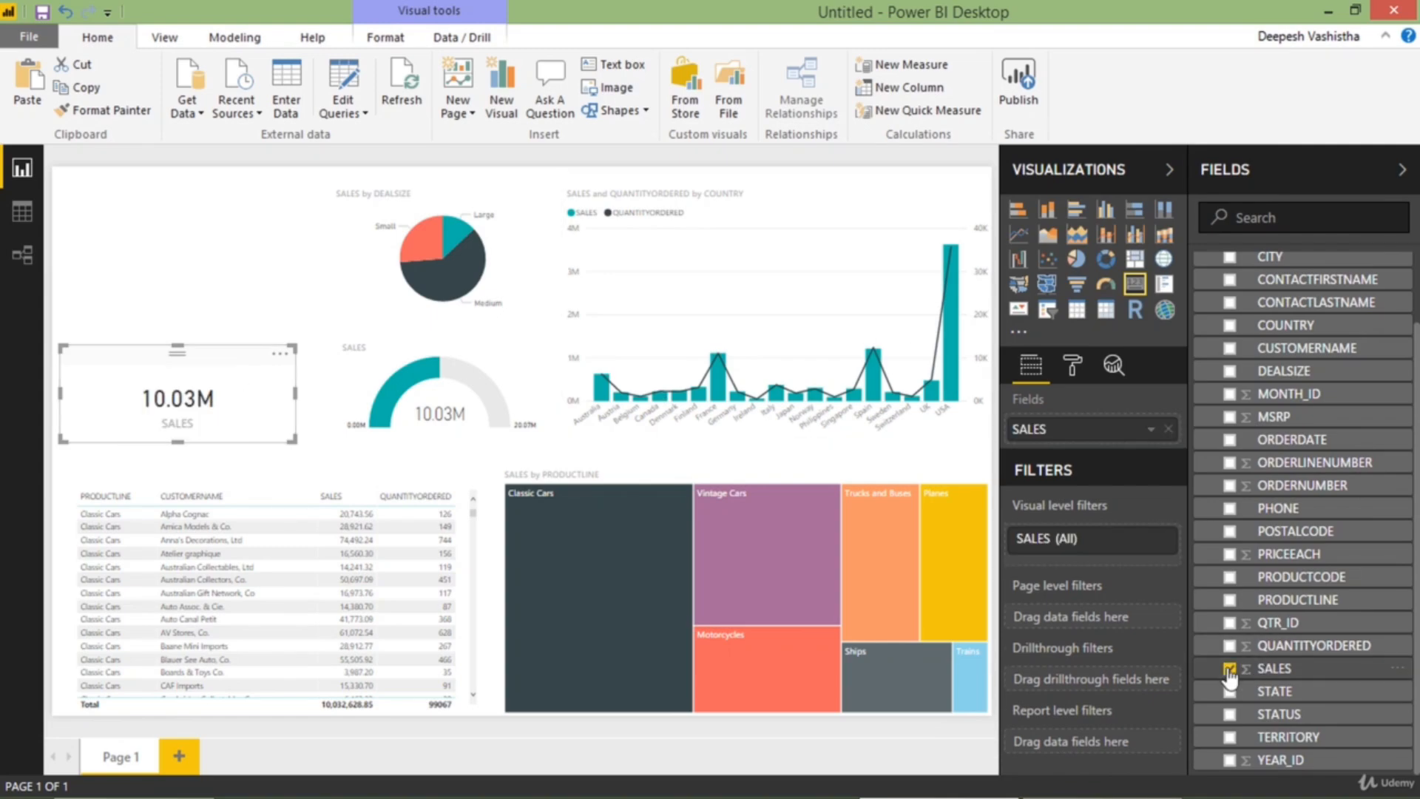
pyautogui.moveTo(218, 390); pyautogui.dragTo(219, 405)
# Add a STATUS slicer above the SALES card, with an item text size of 14
pyautogui.click(292, 281)
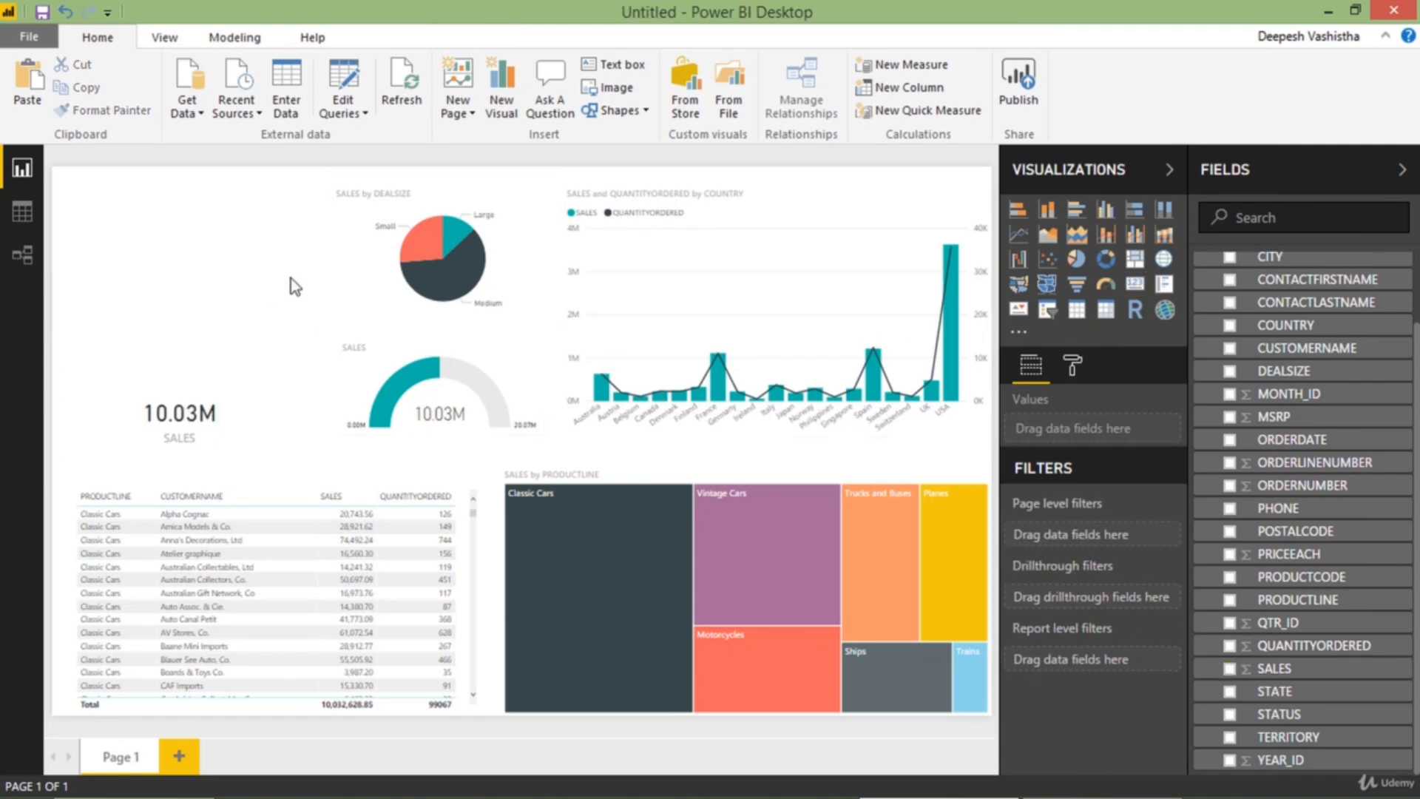
pyautogui.click(1048, 316)
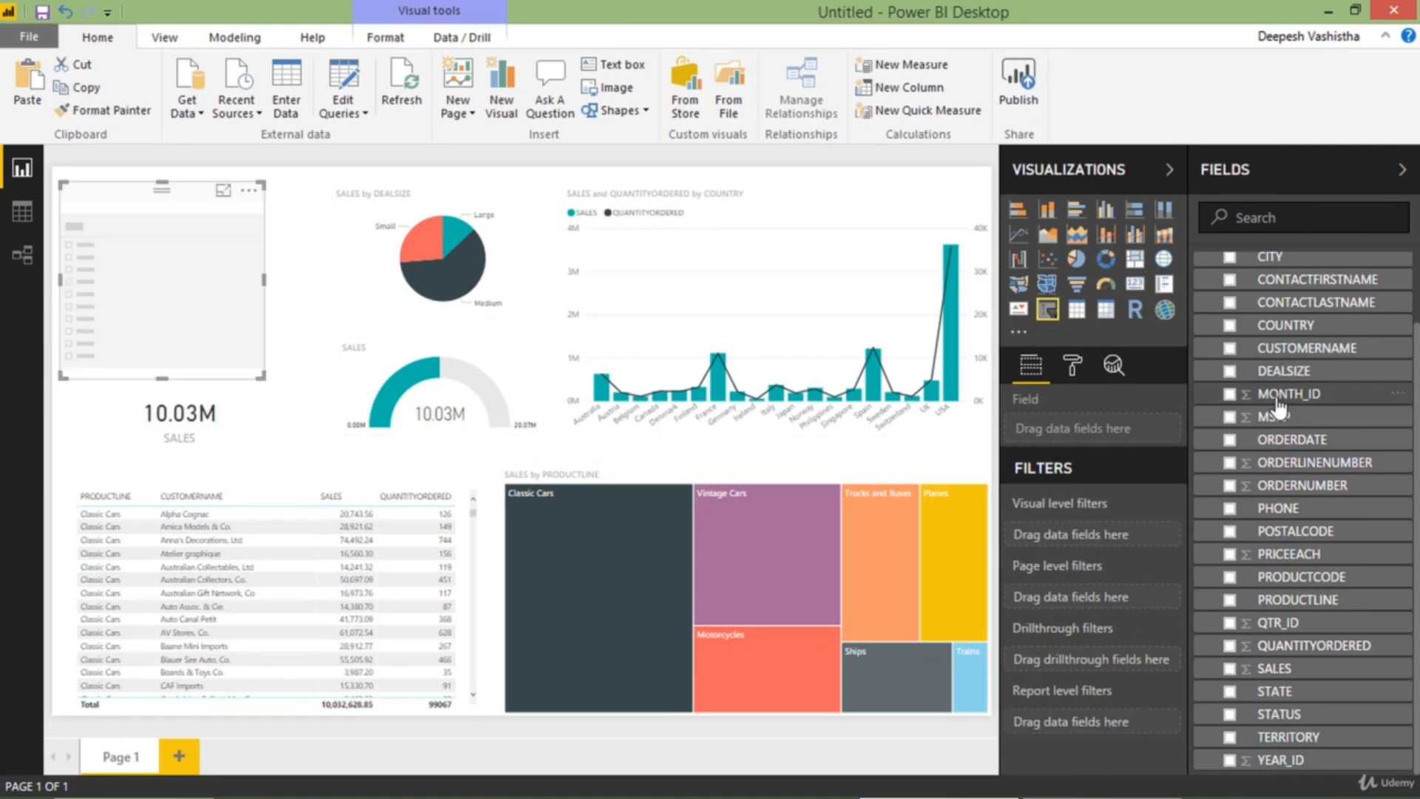
pyautogui.click(1229, 714)
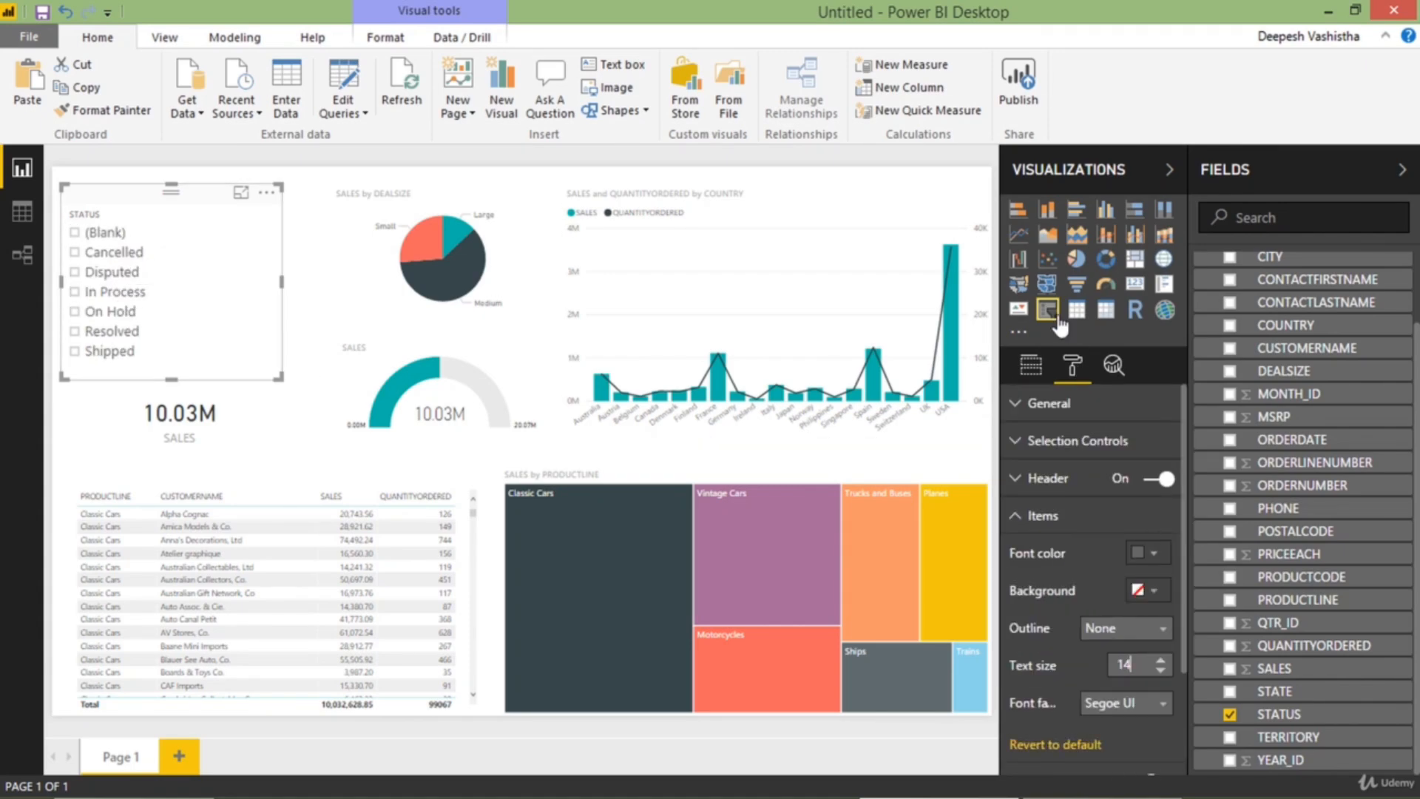
# Add STATUS as a page-level filter that selects every status except (Blank)
pyautogui.click(1031, 364)
pyautogui.moveTo(1280, 714); pyautogui.dragTo(1086, 600)
pyautogui.scroll(-1, 1086, 601)
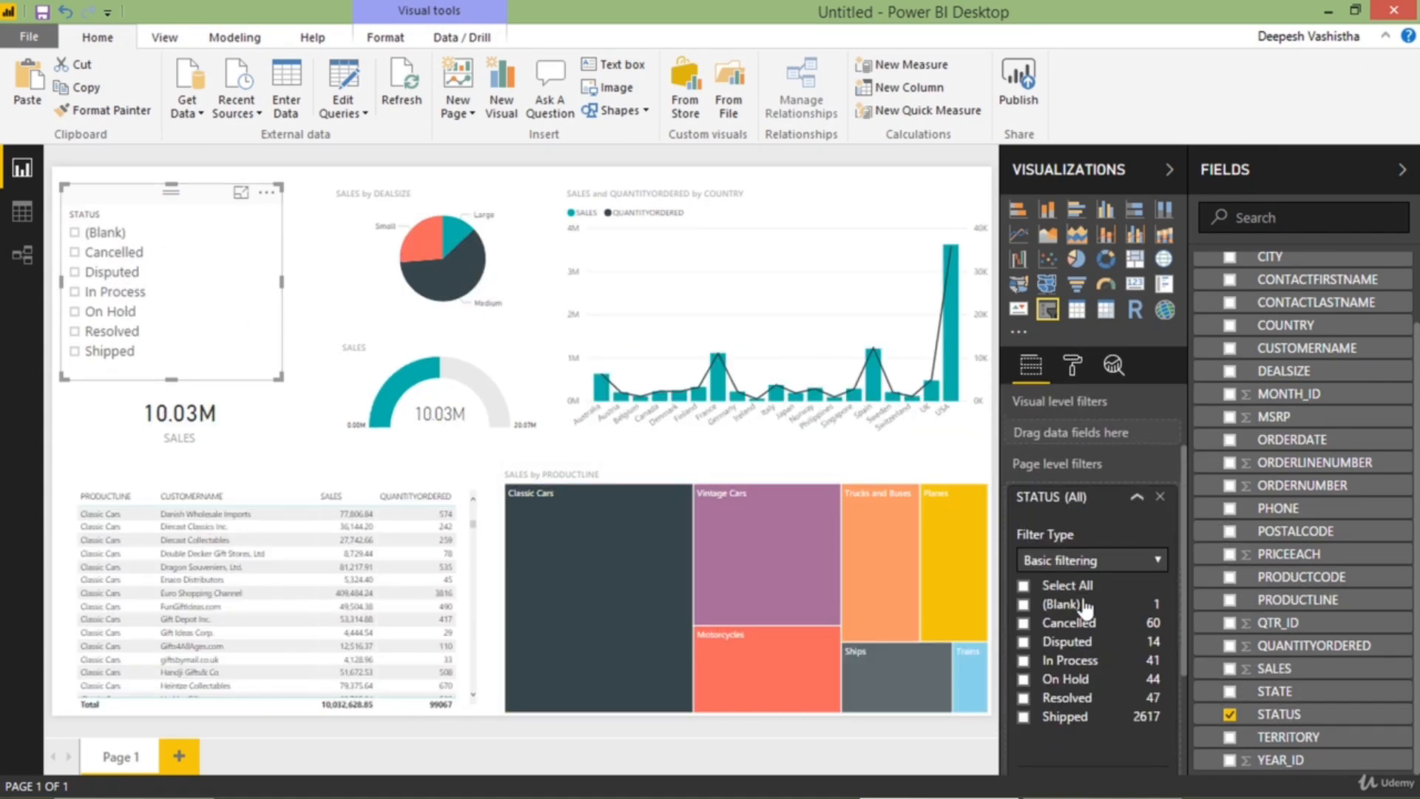
pyautogui.click(1063, 585)
pyautogui.click(1067, 605)
pyautogui.click(1119, 503)
# Lay out the STATUS slicer as horizontal tiles with text size 16, slightly widened, and move the SALES card down a little
pyautogui.click(1073, 364)
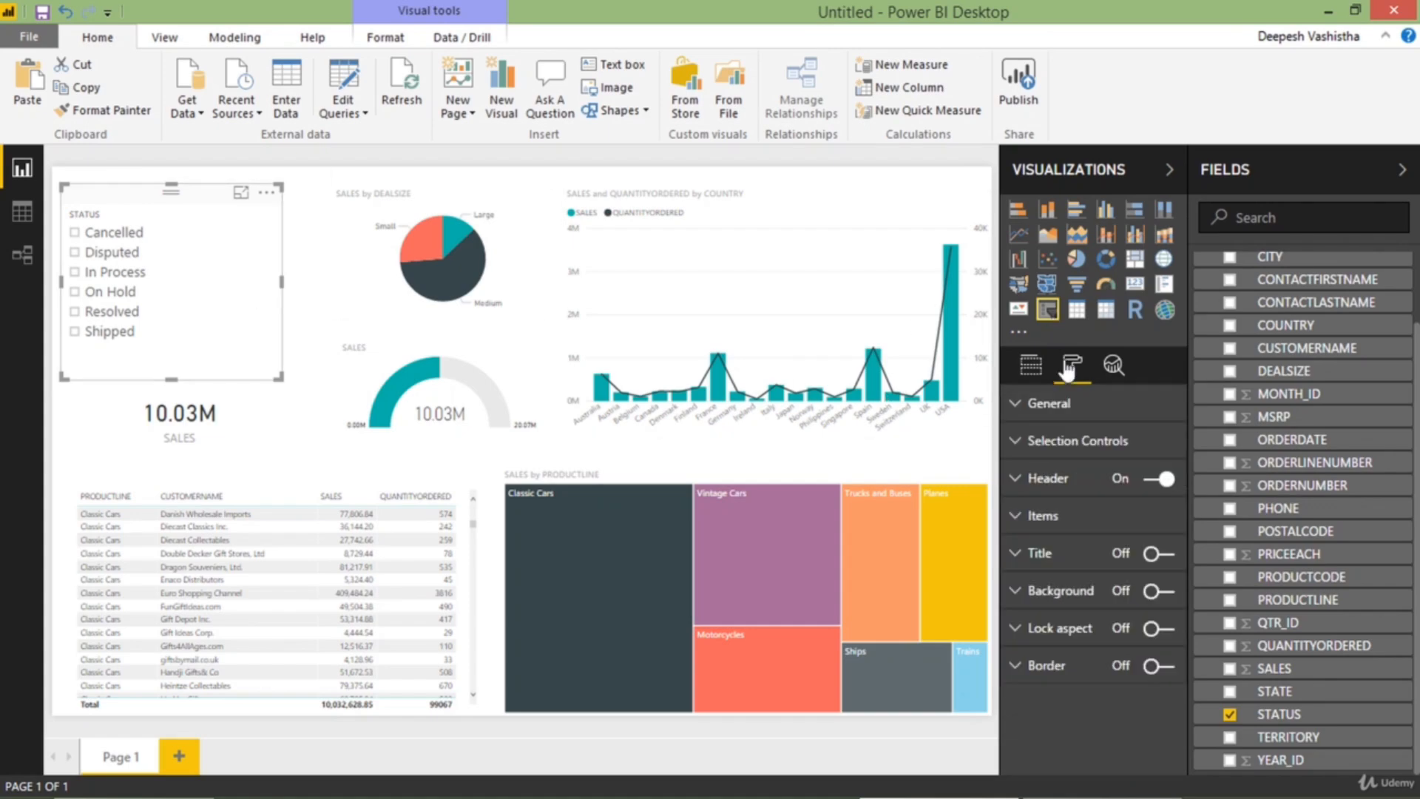
pyautogui.click(1049, 404)
pyautogui.click(1128, 512)
pyautogui.click(1118, 553)
pyautogui.moveTo(282, 282); pyautogui.dragTo(293, 281)
pyautogui.click(1049, 403)
pyautogui.click(1060, 554)
pyautogui.click(1044, 517)
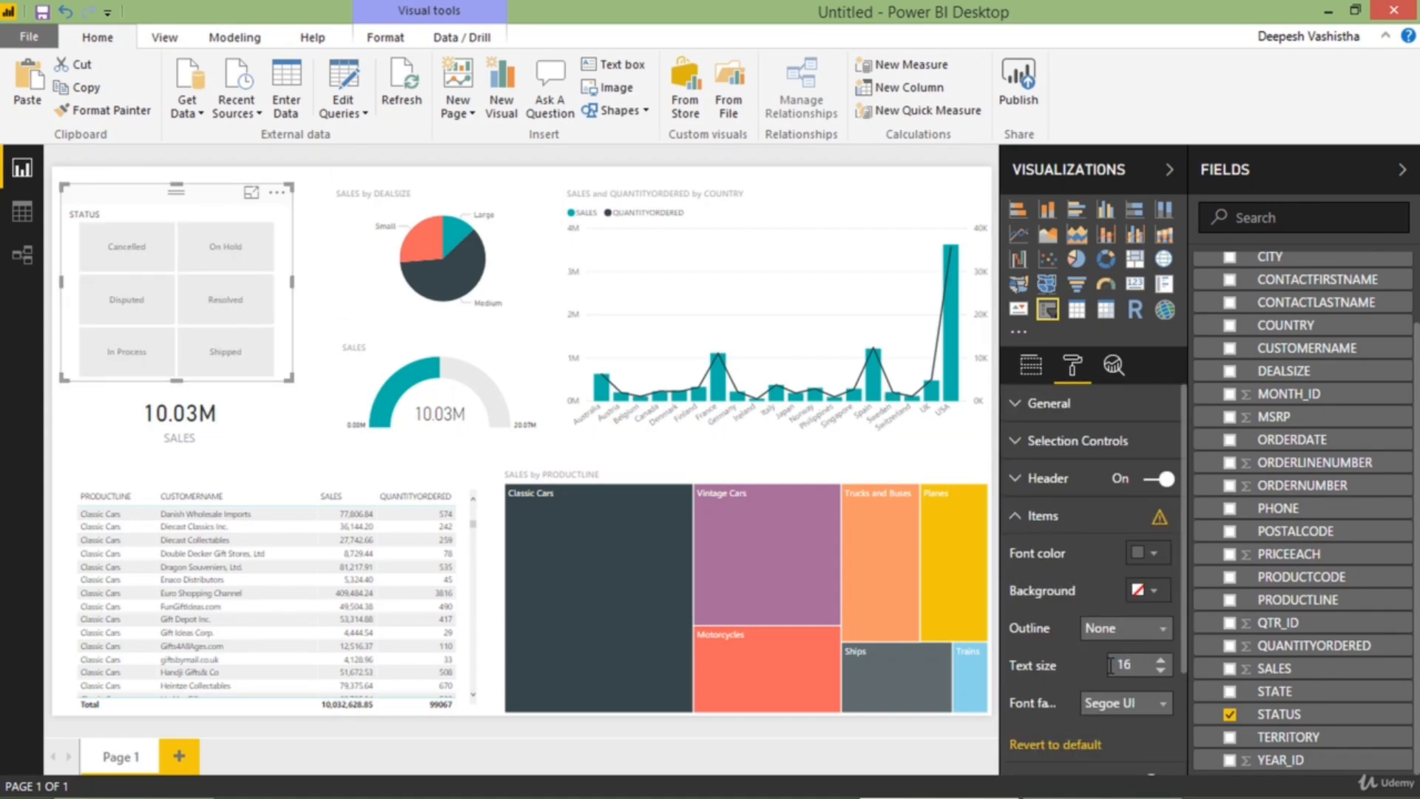
pyautogui.moveTo(222, 421); pyautogui.dragTo(216, 439)
pyautogui.click(307, 366)
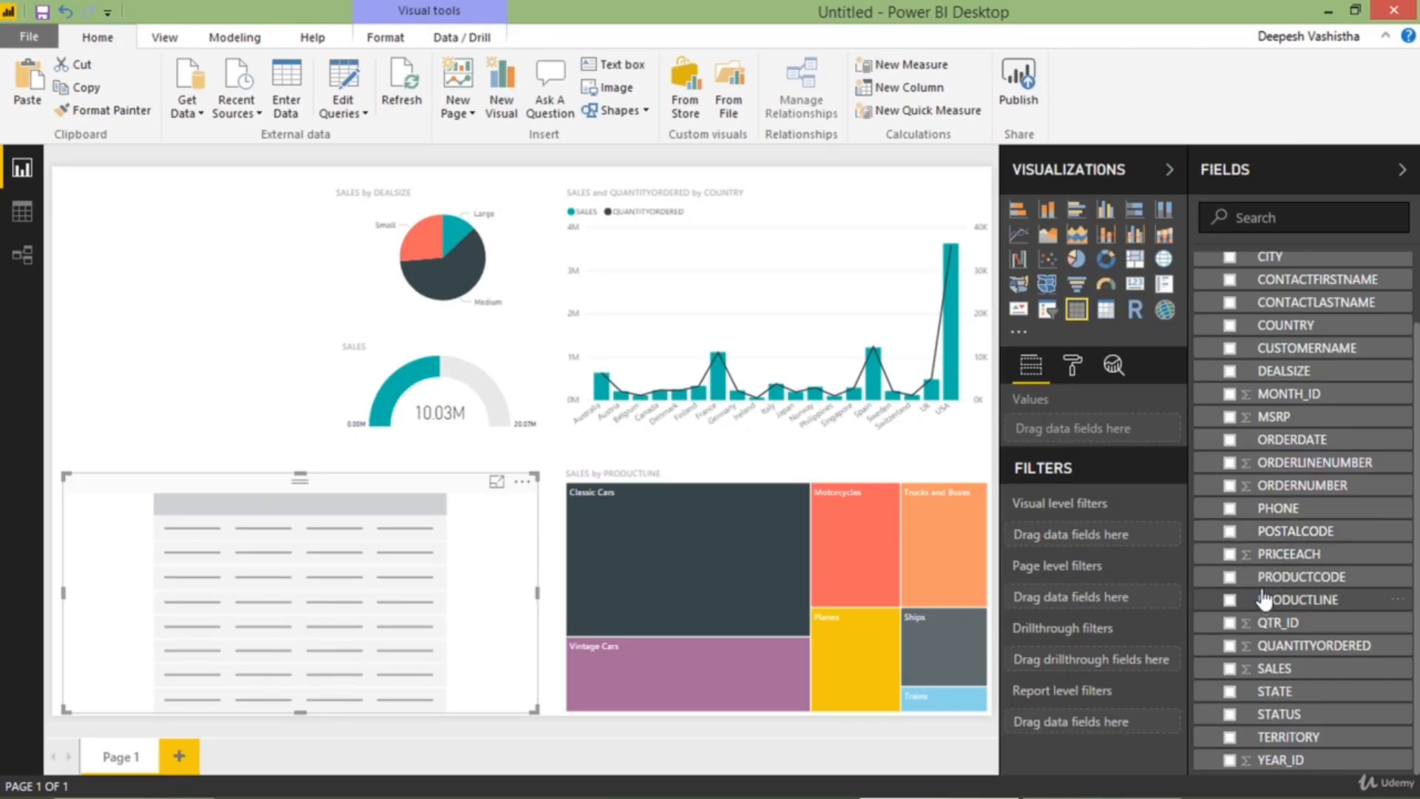
# Fill the empty table with the PRODUCTLINE, CUSTOMERNAME, SALES and QUANTITYORDERED fields
pyautogui.click(1230, 601)
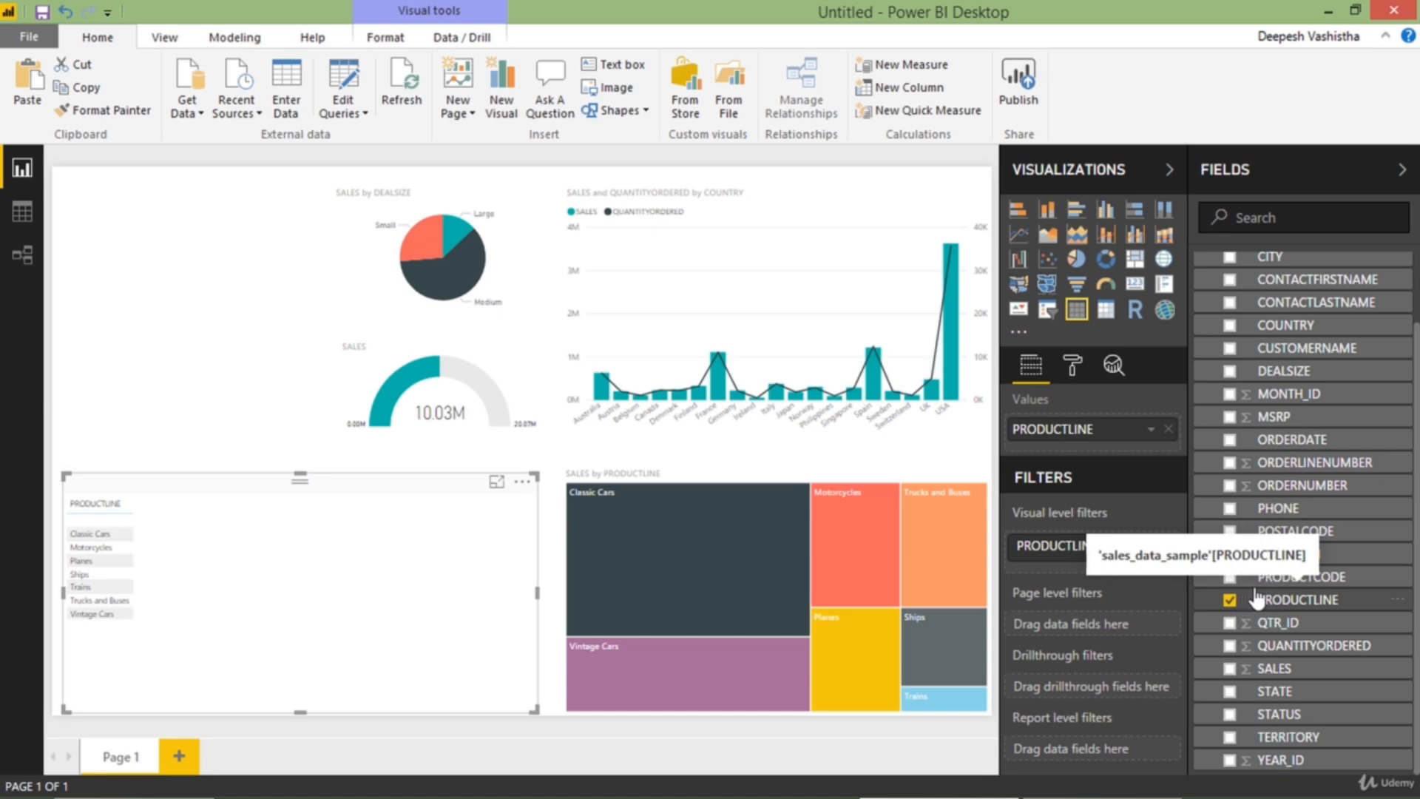
pyautogui.scroll(2, 1250, 467)
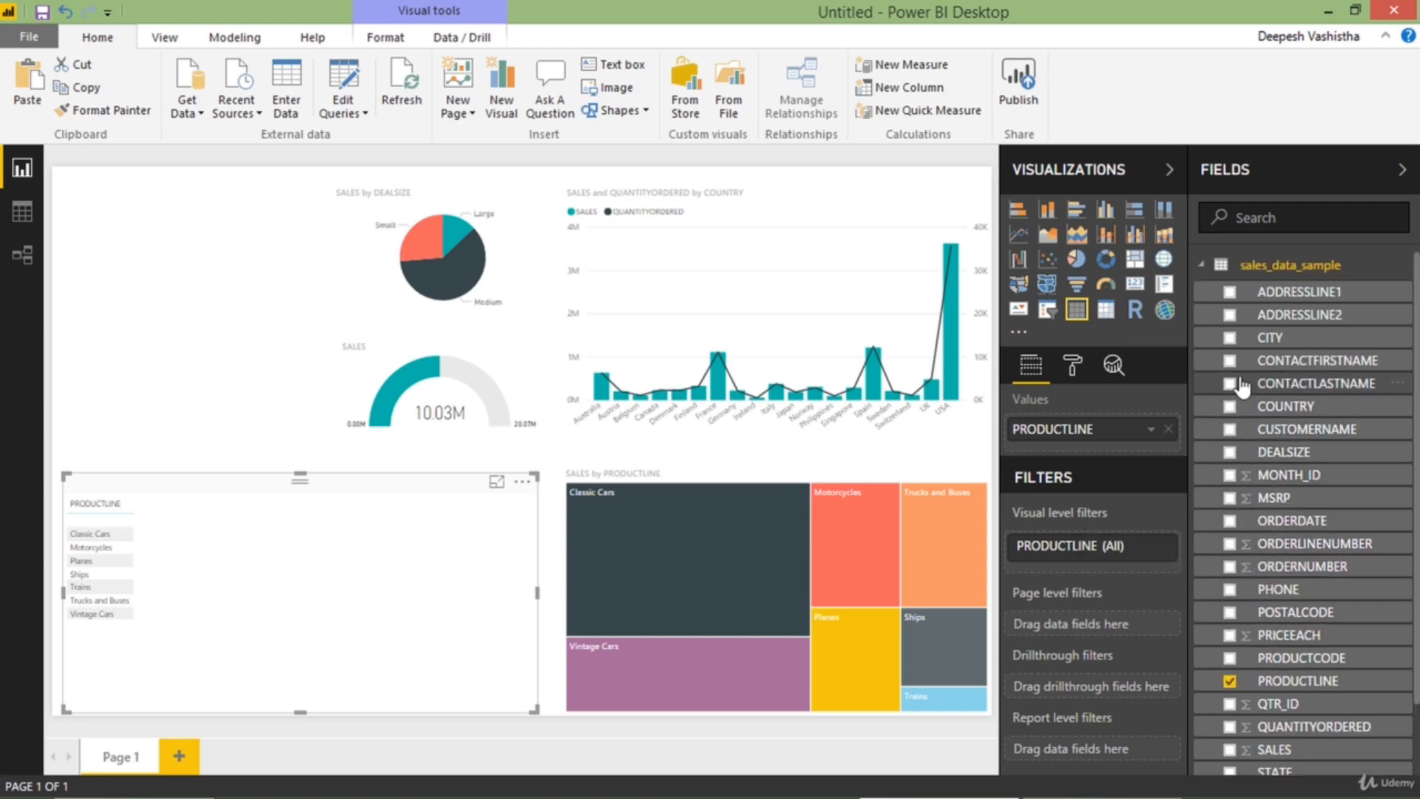
pyautogui.click(1229, 430)
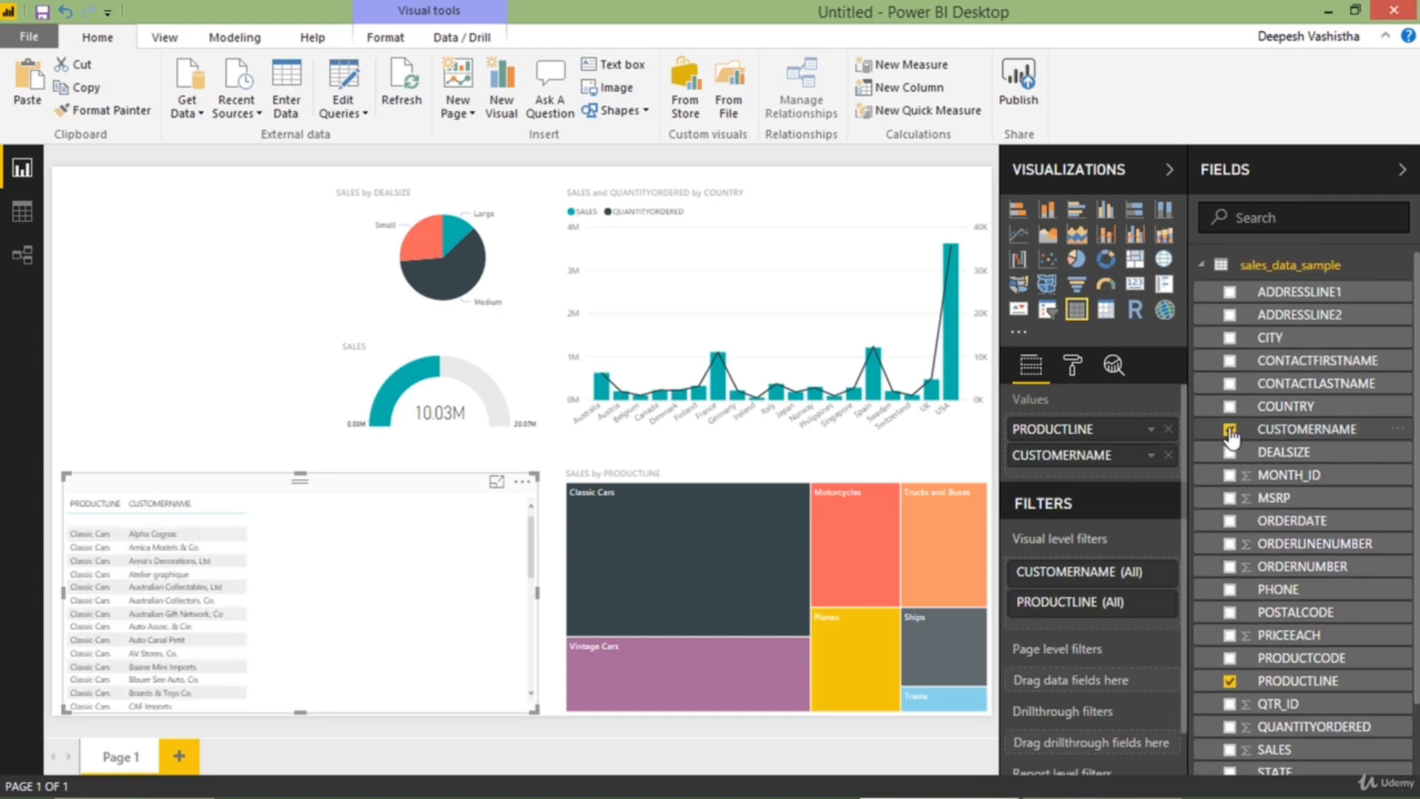
pyautogui.scroll(-2, 1308, 474)
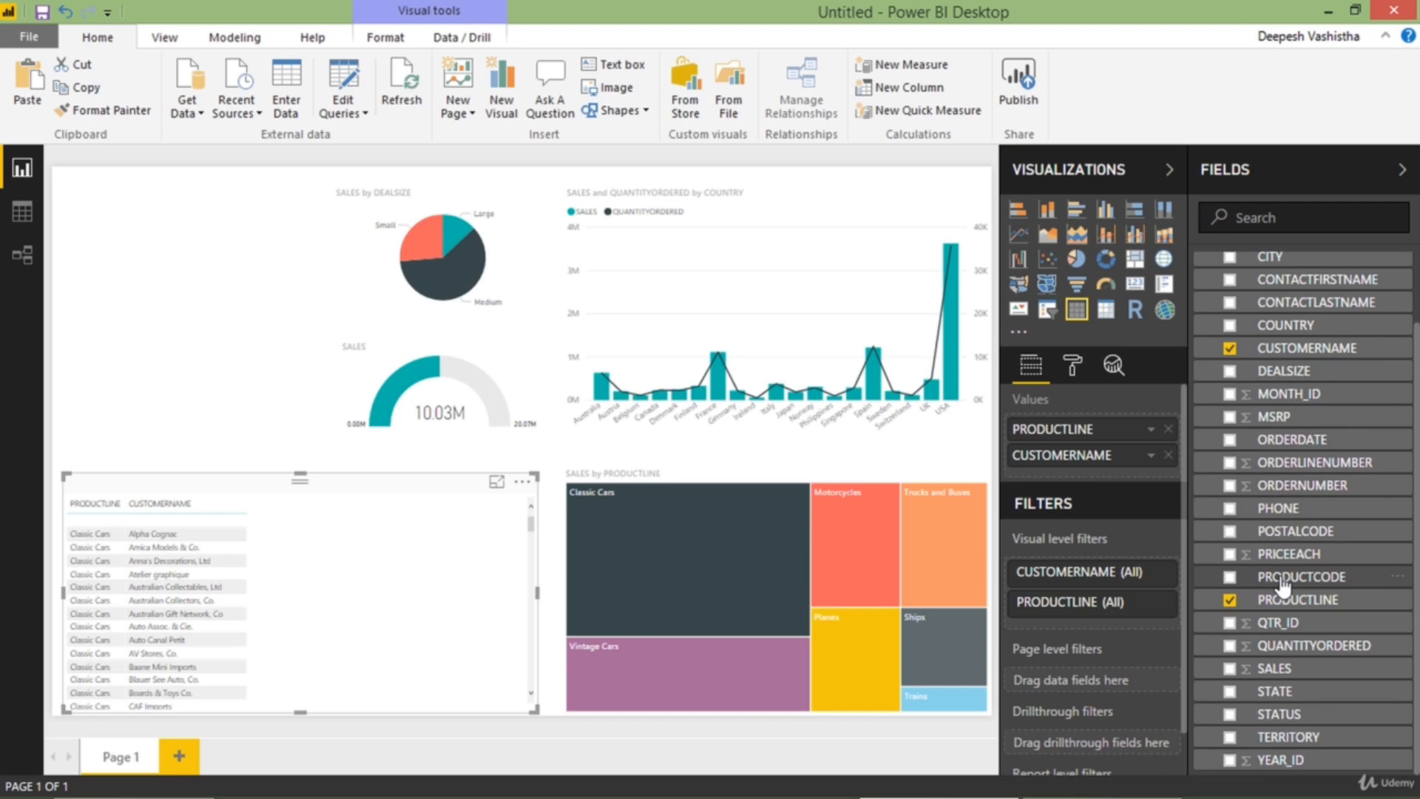
pyautogui.click(1230, 670)
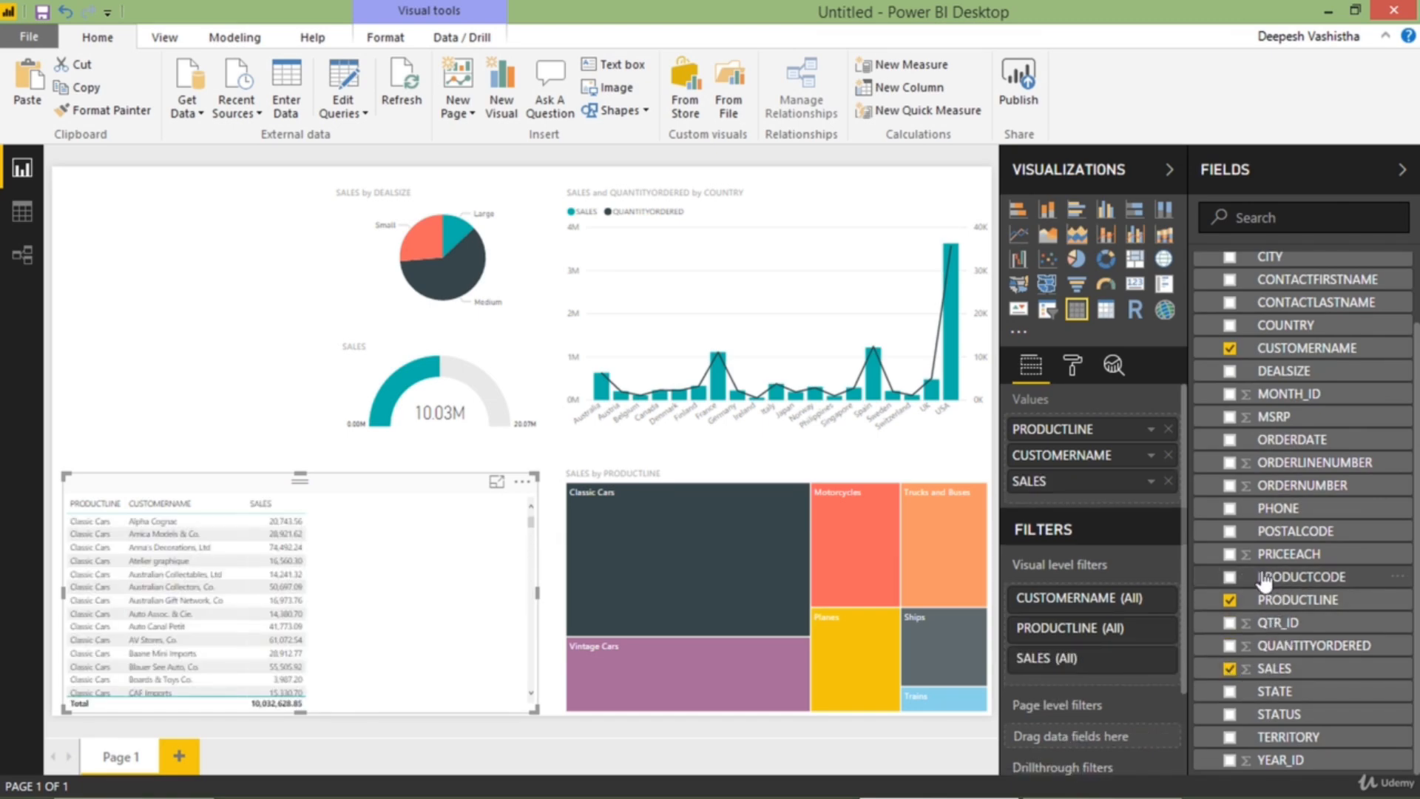
pyautogui.click(1230, 646)
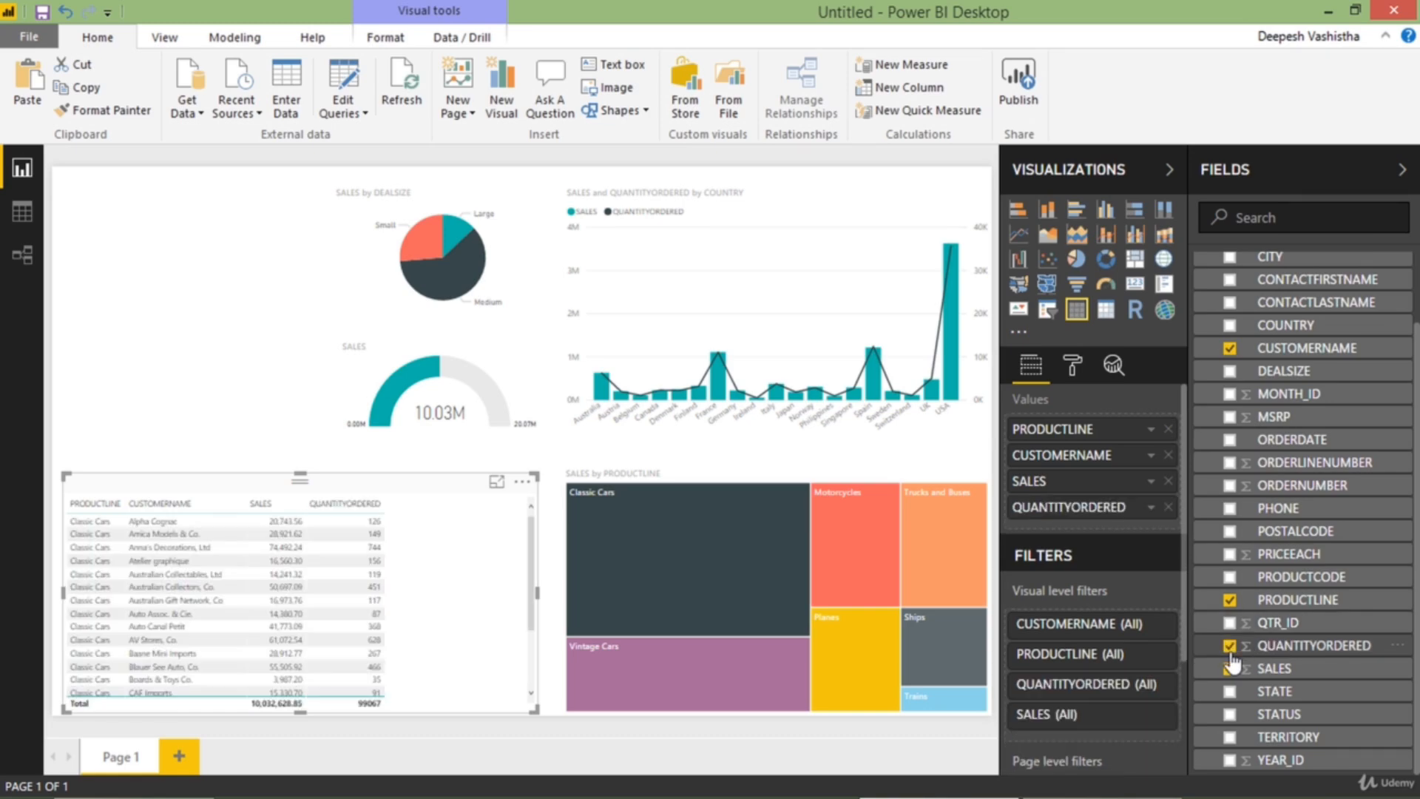
# Widen the table's CUSTOMERNAME and PRODUCTLINE columns in focus mode, and return to the report
pyautogui.click(494, 483)
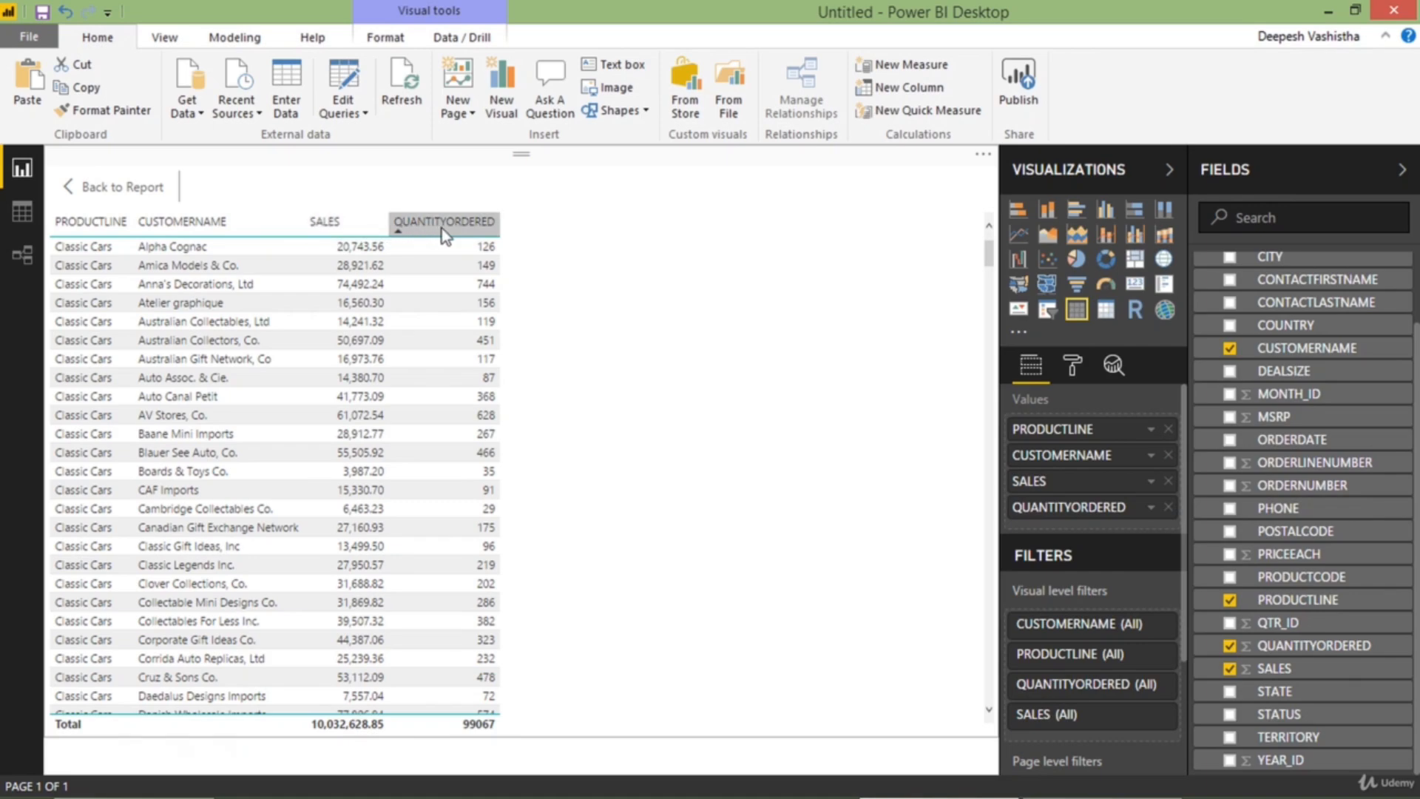
pyautogui.moveTo(303, 230); pyautogui.dragTo(358, 235)
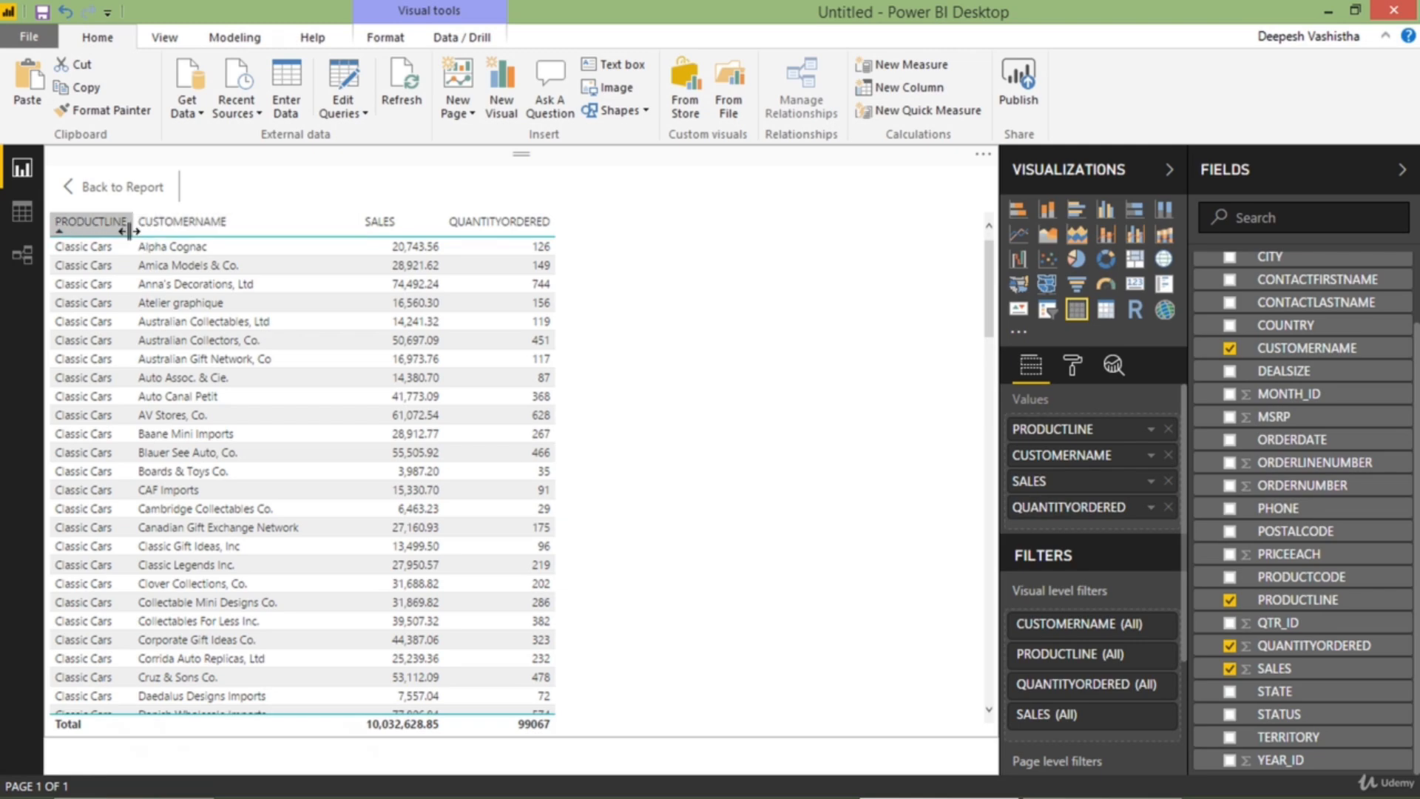
pyautogui.moveTo(134, 234); pyautogui.dragTo(169, 233)
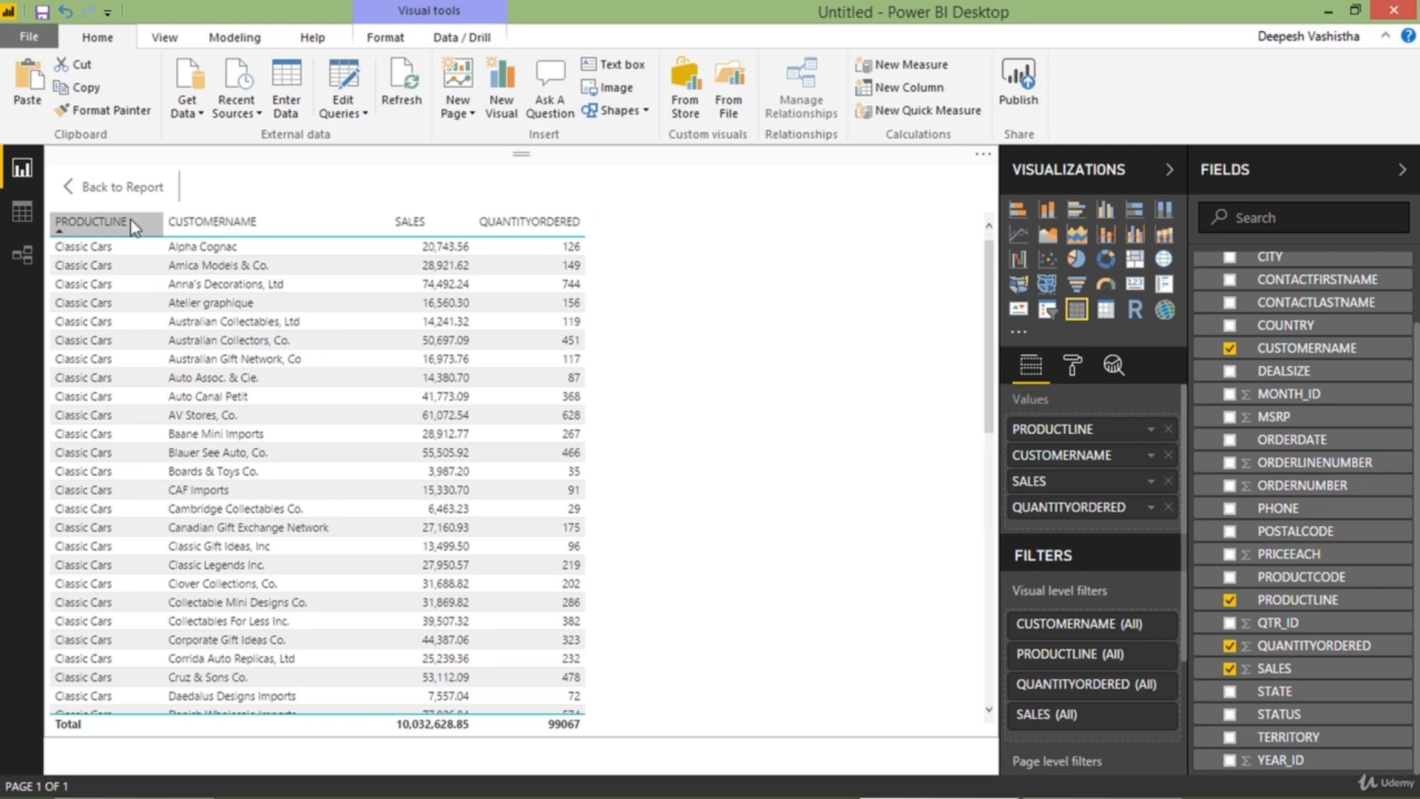
pyautogui.click(79, 194)
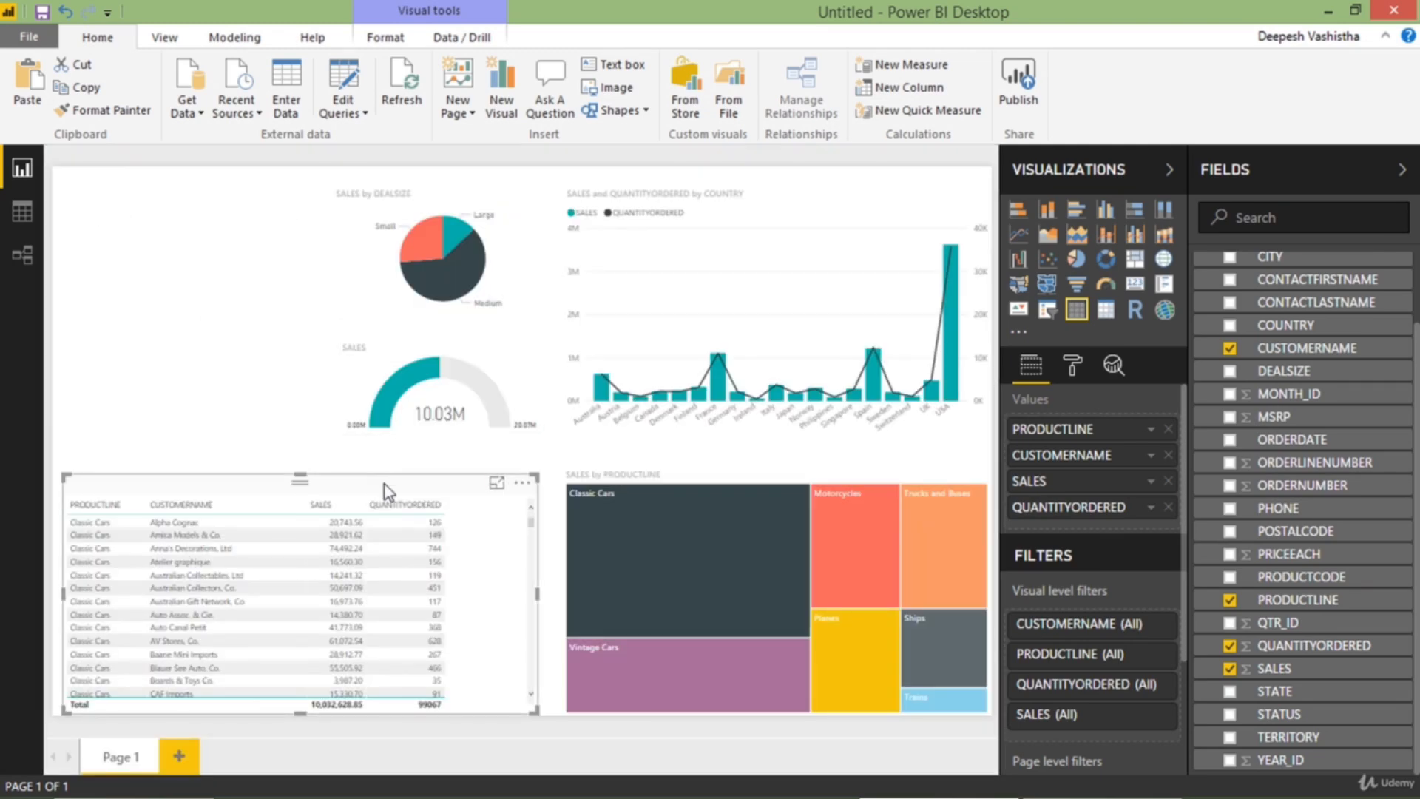
# Narrow the table, widen the treemap toward it, and align the table's lower edge with the treemap's
pyautogui.moveTo(385, 485); pyautogui.dragTo(393, 487)
pyautogui.moveTo(545, 594); pyautogui.dragTo(502, 579)
pyautogui.click(569, 522)
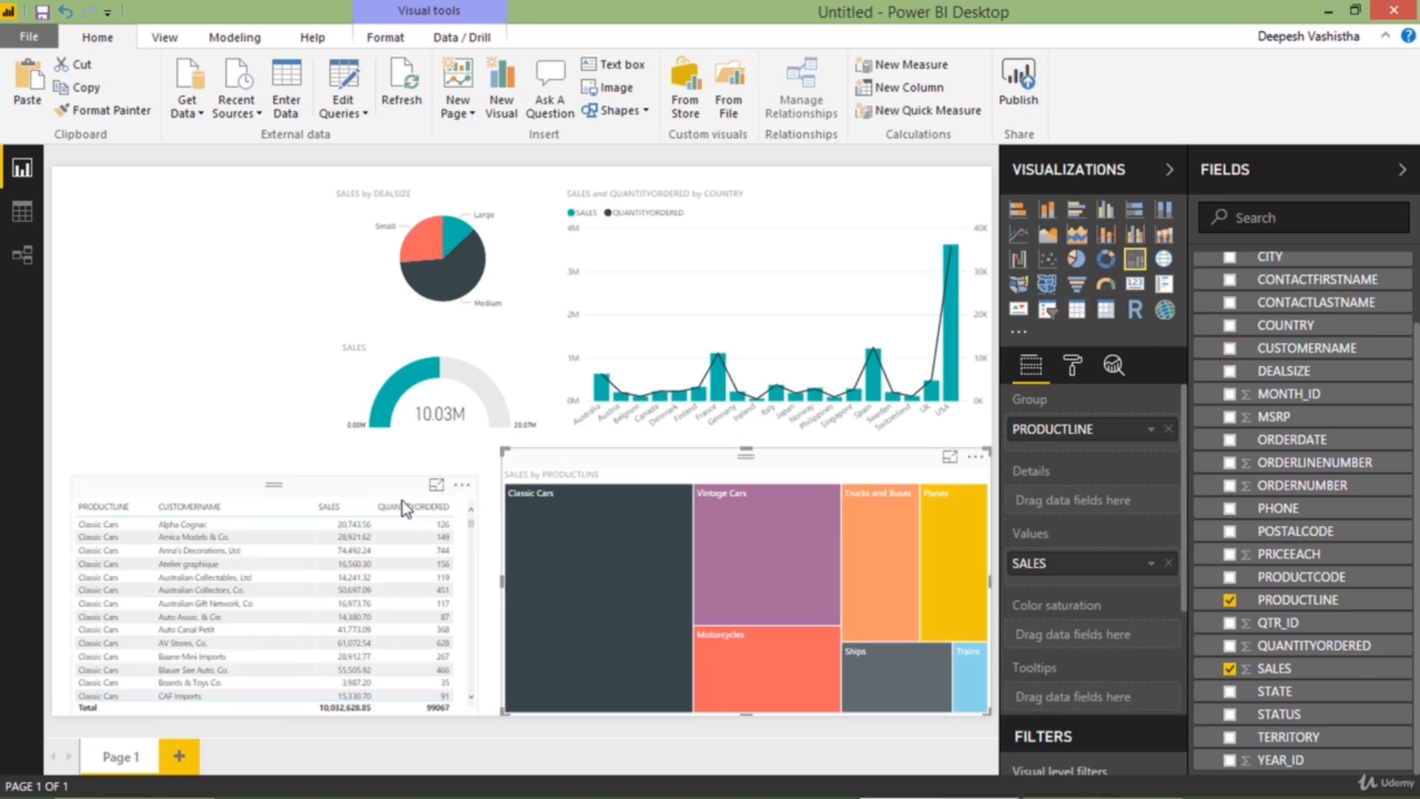
pyautogui.moveTo(402, 500); pyautogui.dragTo(402, 490)
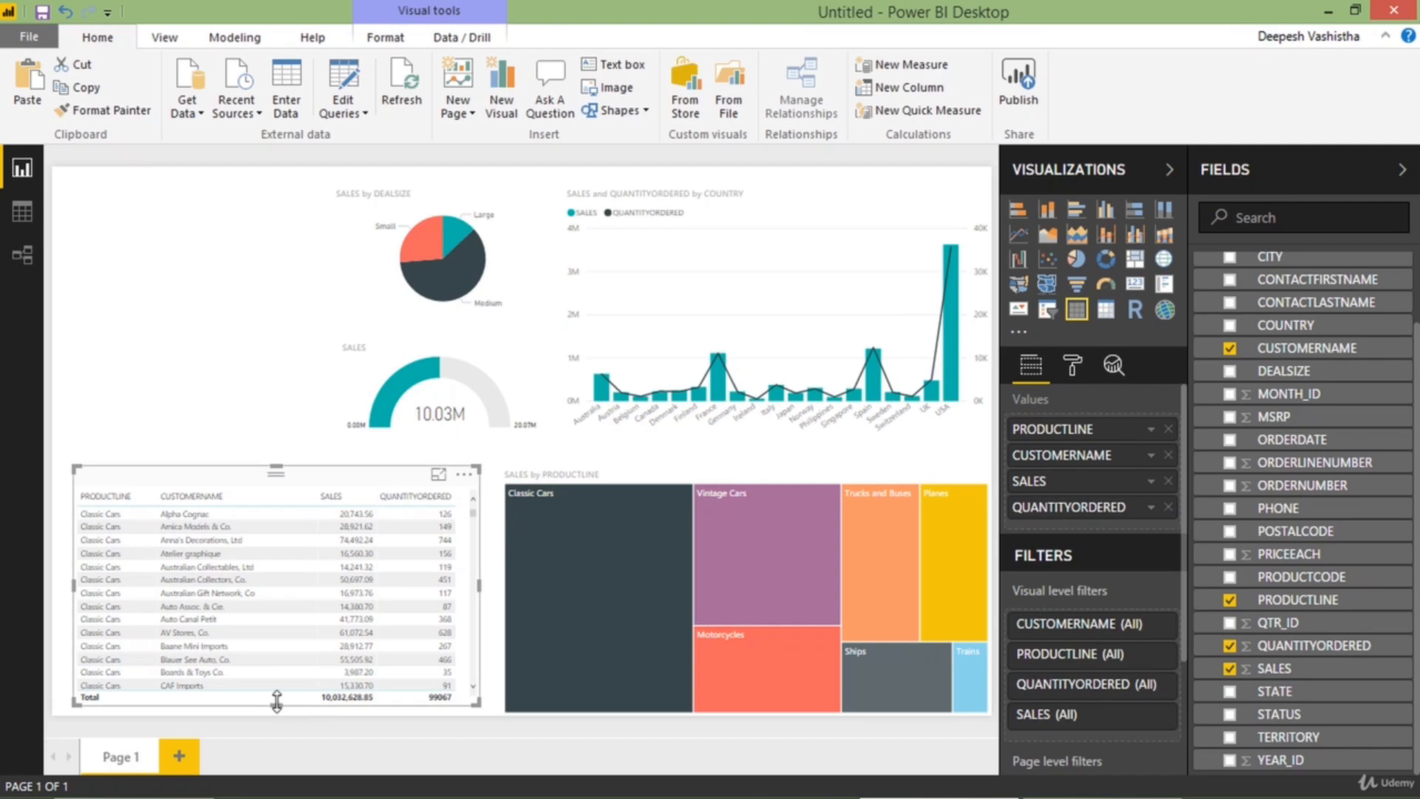
pyautogui.moveTo(278, 703); pyautogui.dragTo(273, 717)
pyautogui.click(272, 718)
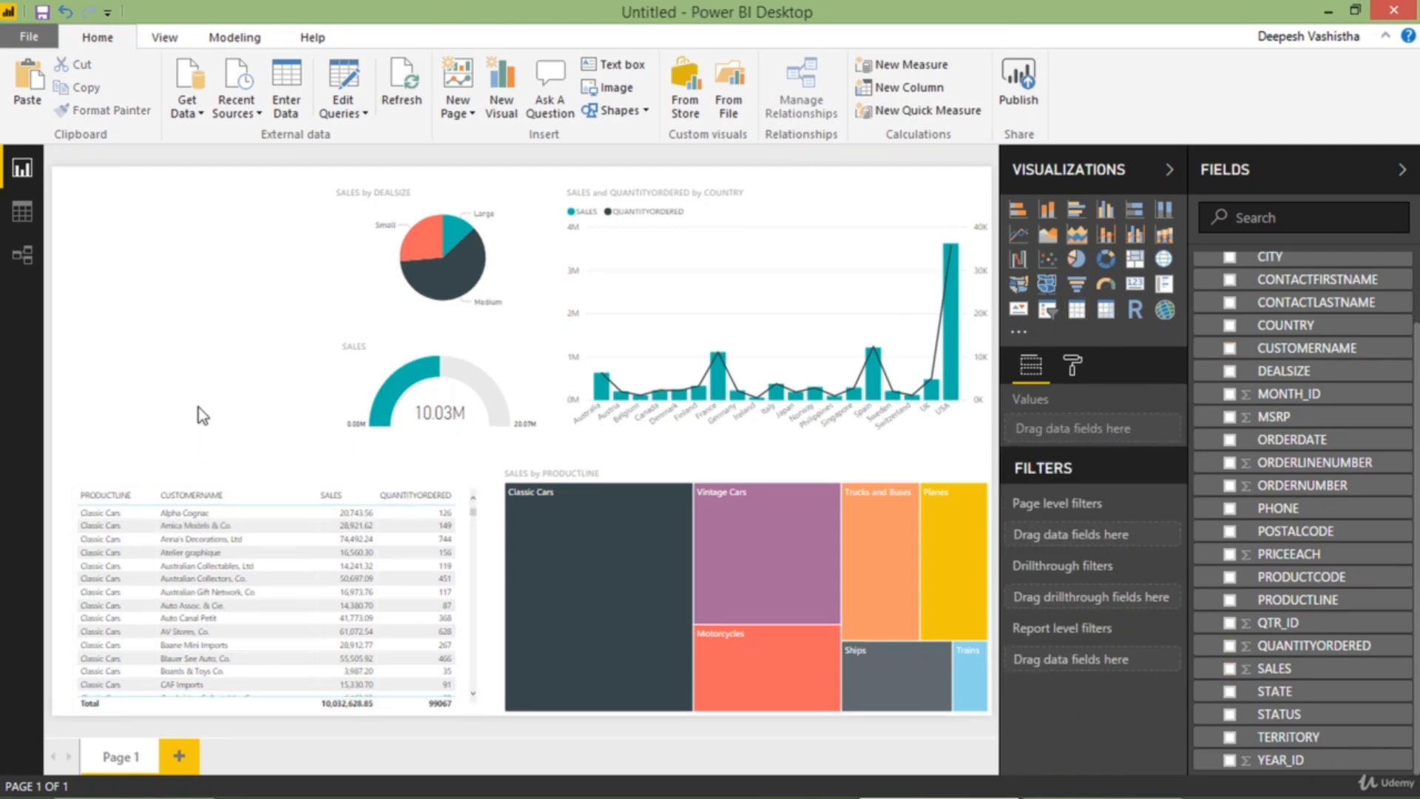
# Add a short card showing SALES and place it just above the table, beside the gauge
pyautogui.click(1133, 294)
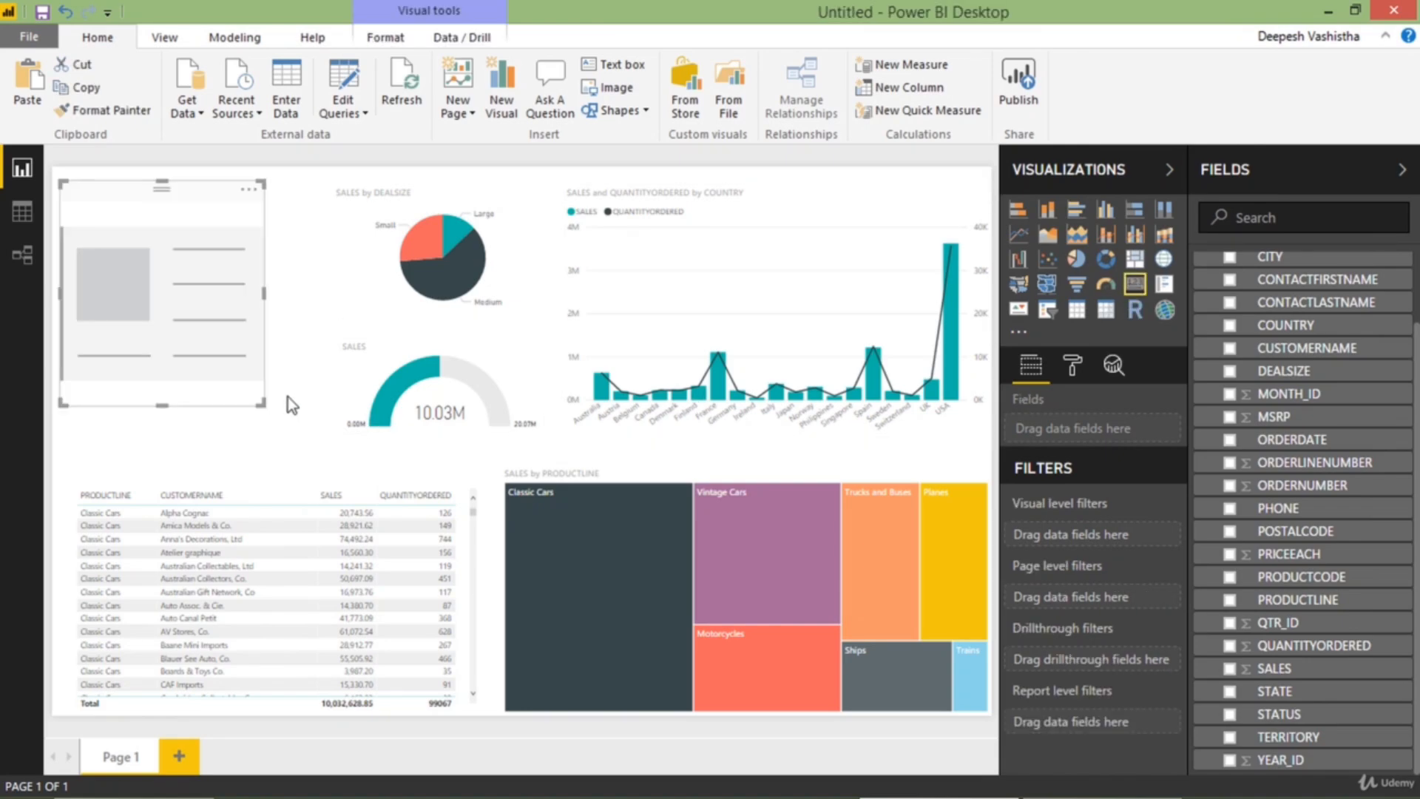
pyautogui.moveTo(239, 362); pyautogui.dragTo(237, 390)
pyautogui.moveTo(260, 220); pyautogui.dragTo(293, 348)
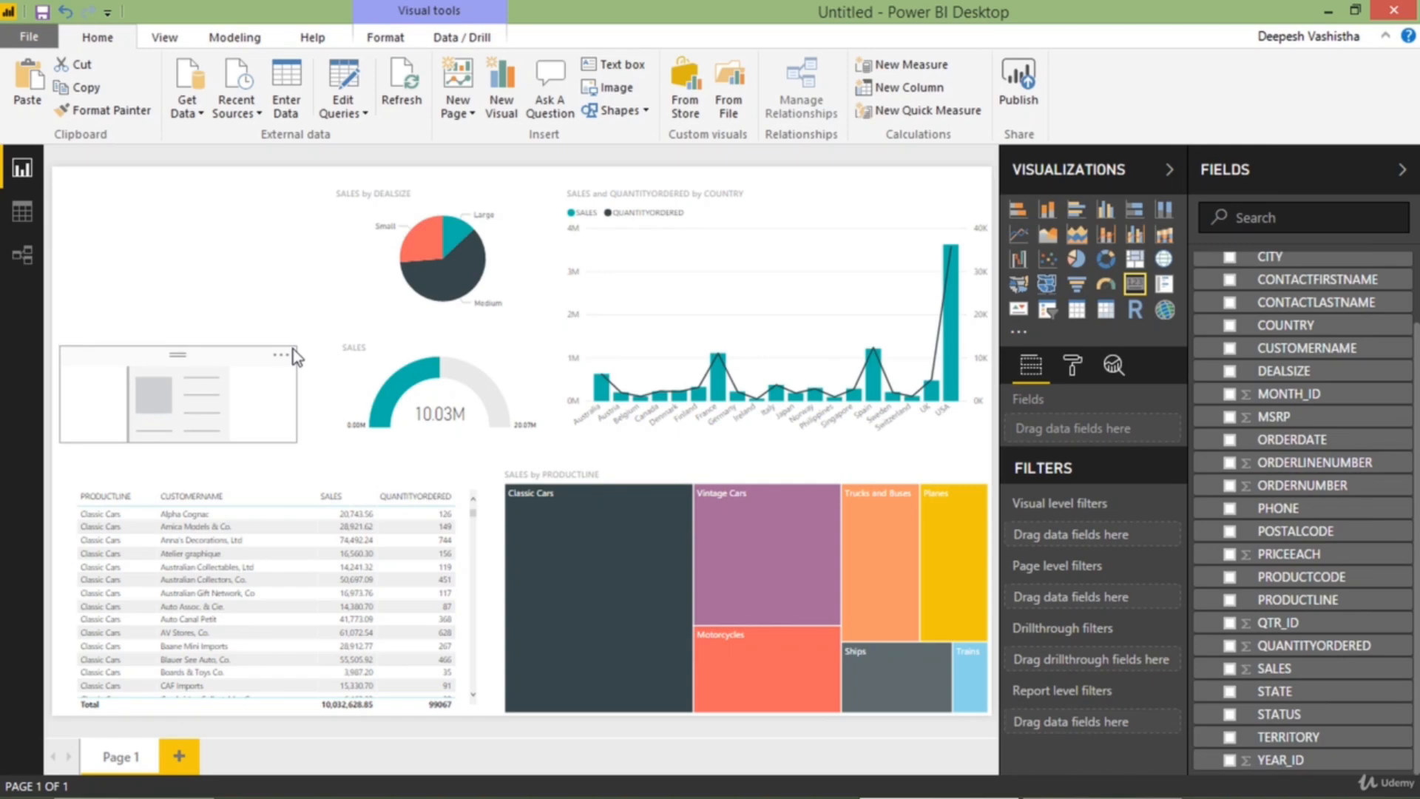
pyautogui.click(231, 375)
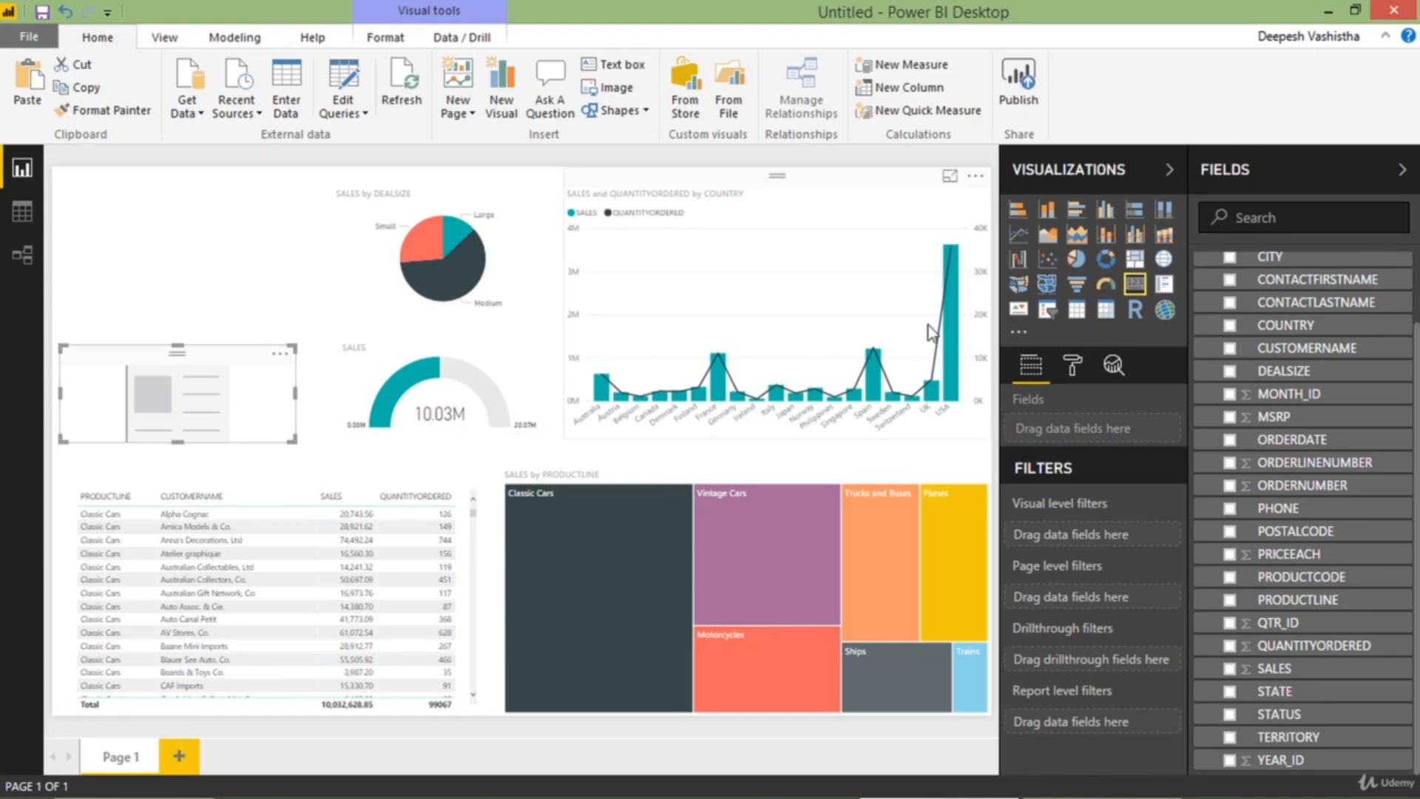
pyautogui.click(1229, 668)
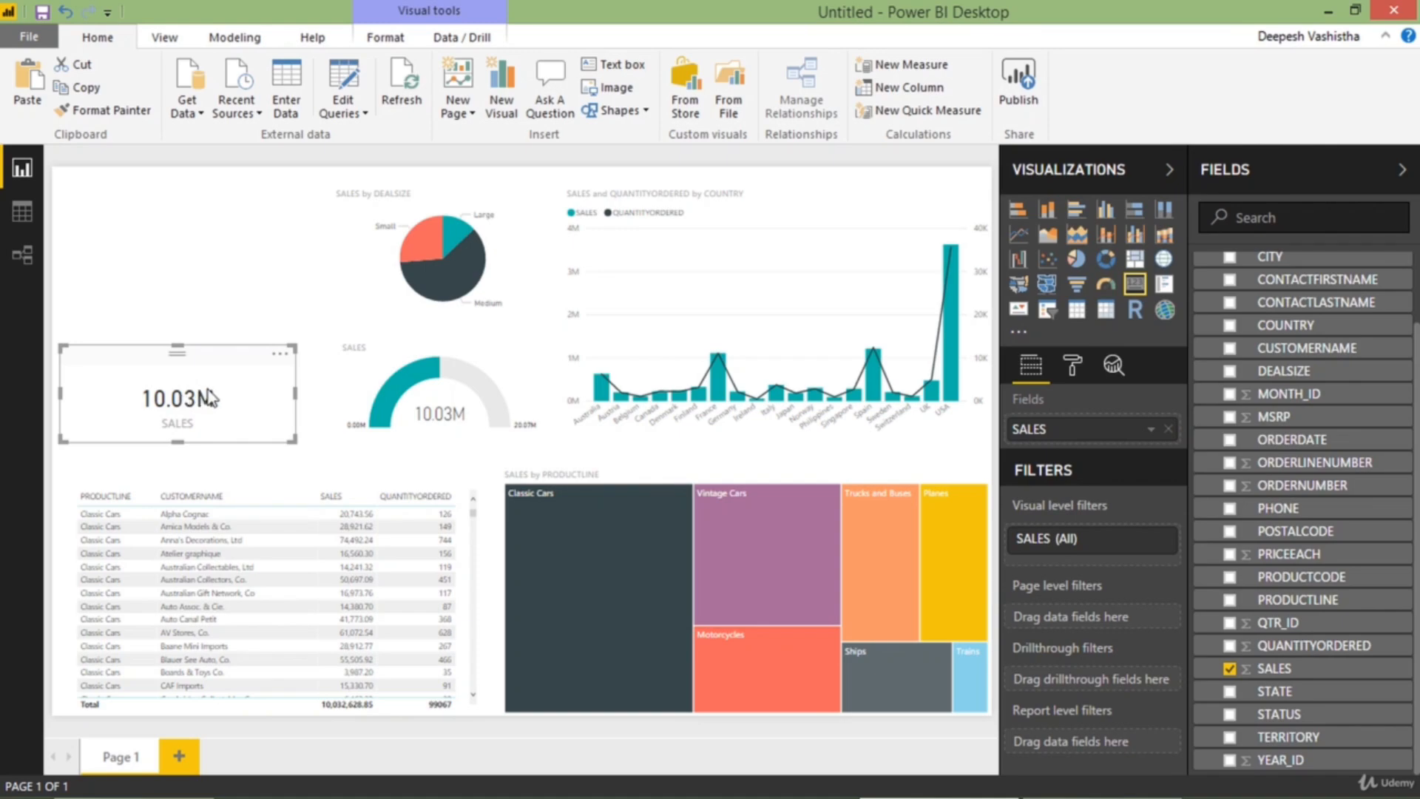
pyautogui.moveTo(216, 384); pyautogui.dragTo(219, 398)
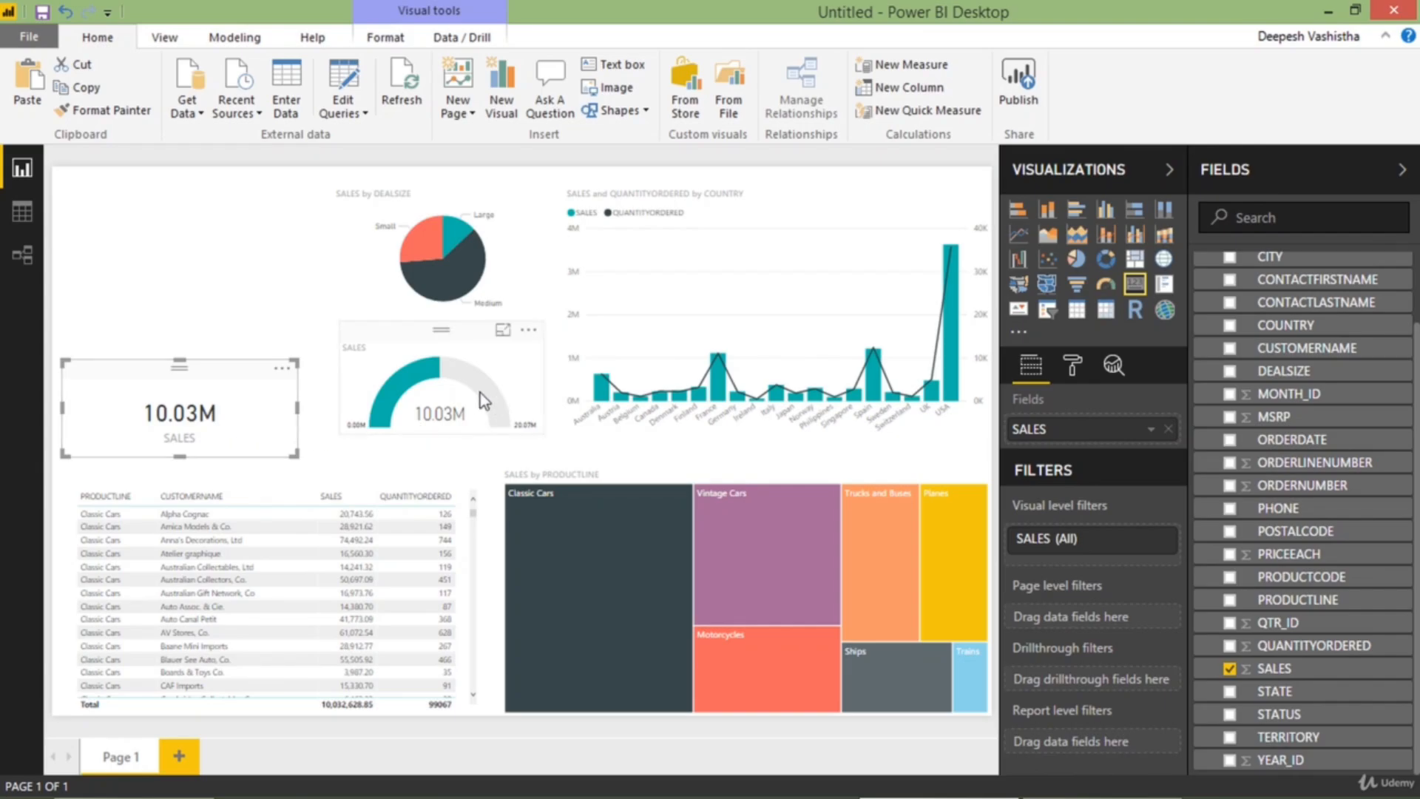
# Add a slicer for STATUS in the empty area above the SALES card
pyautogui.click(291, 278)
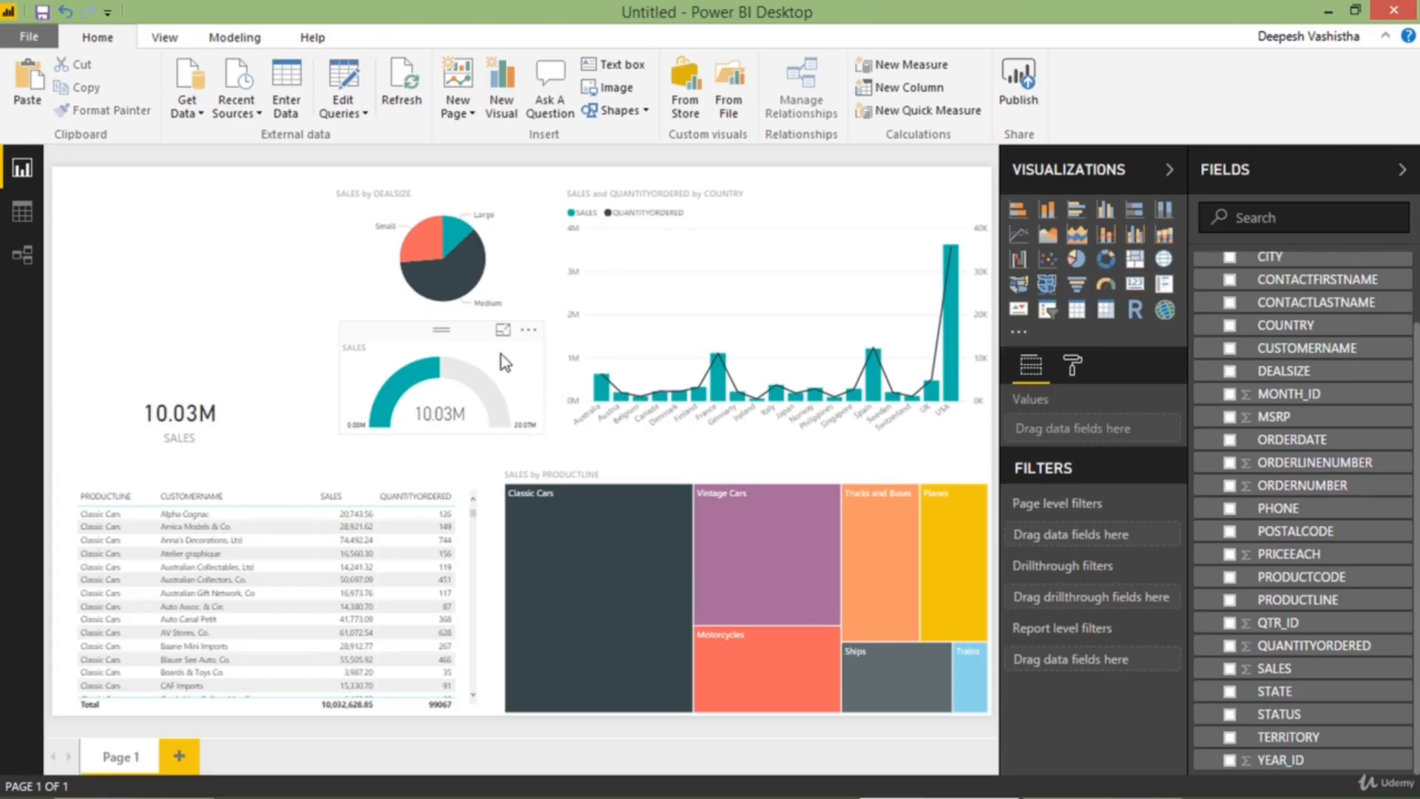
pyautogui.click(1046, 313)
pyautogui.scroll(1, 1284, 431)
pyautogui.scroll(-1, 1261, 588)
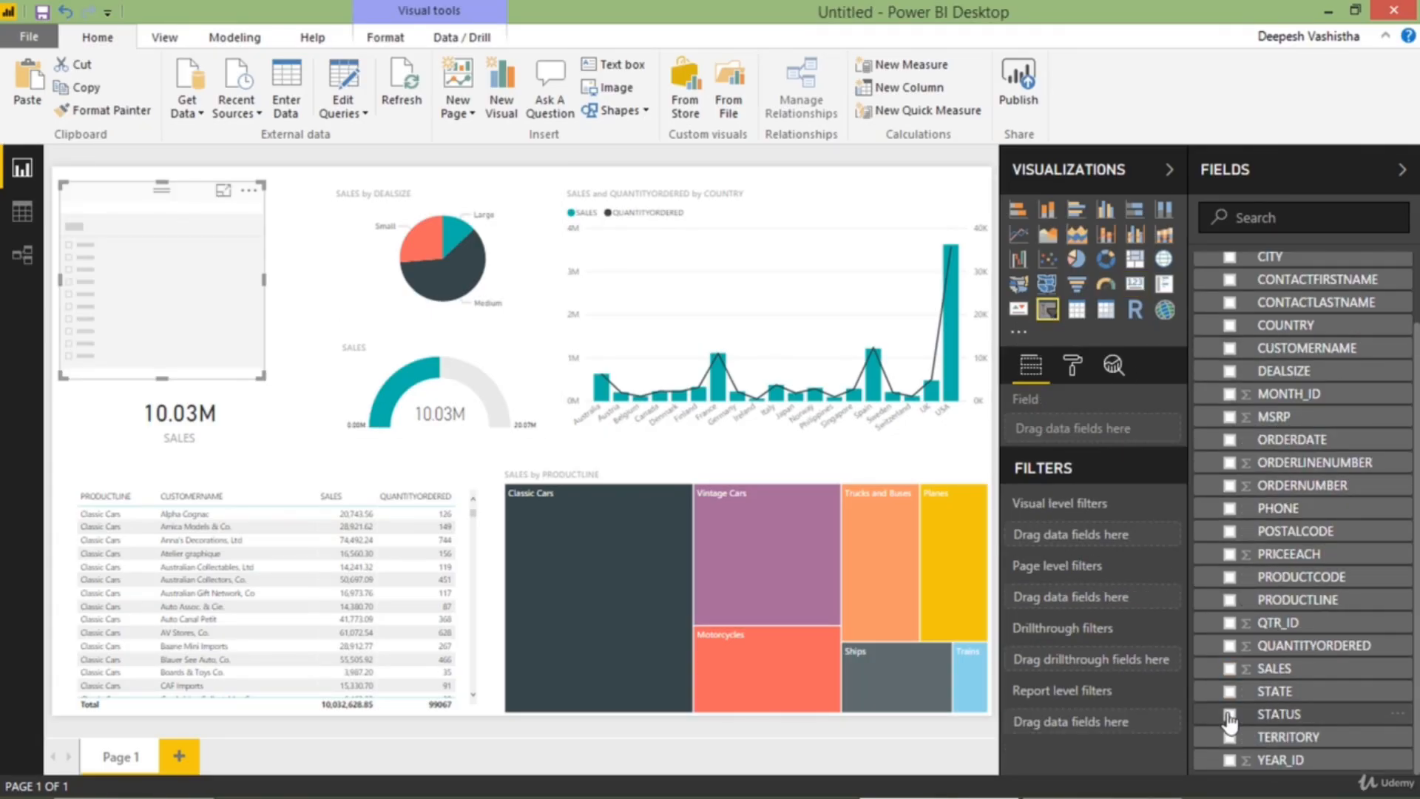
pyautogui.click(1231, 715)
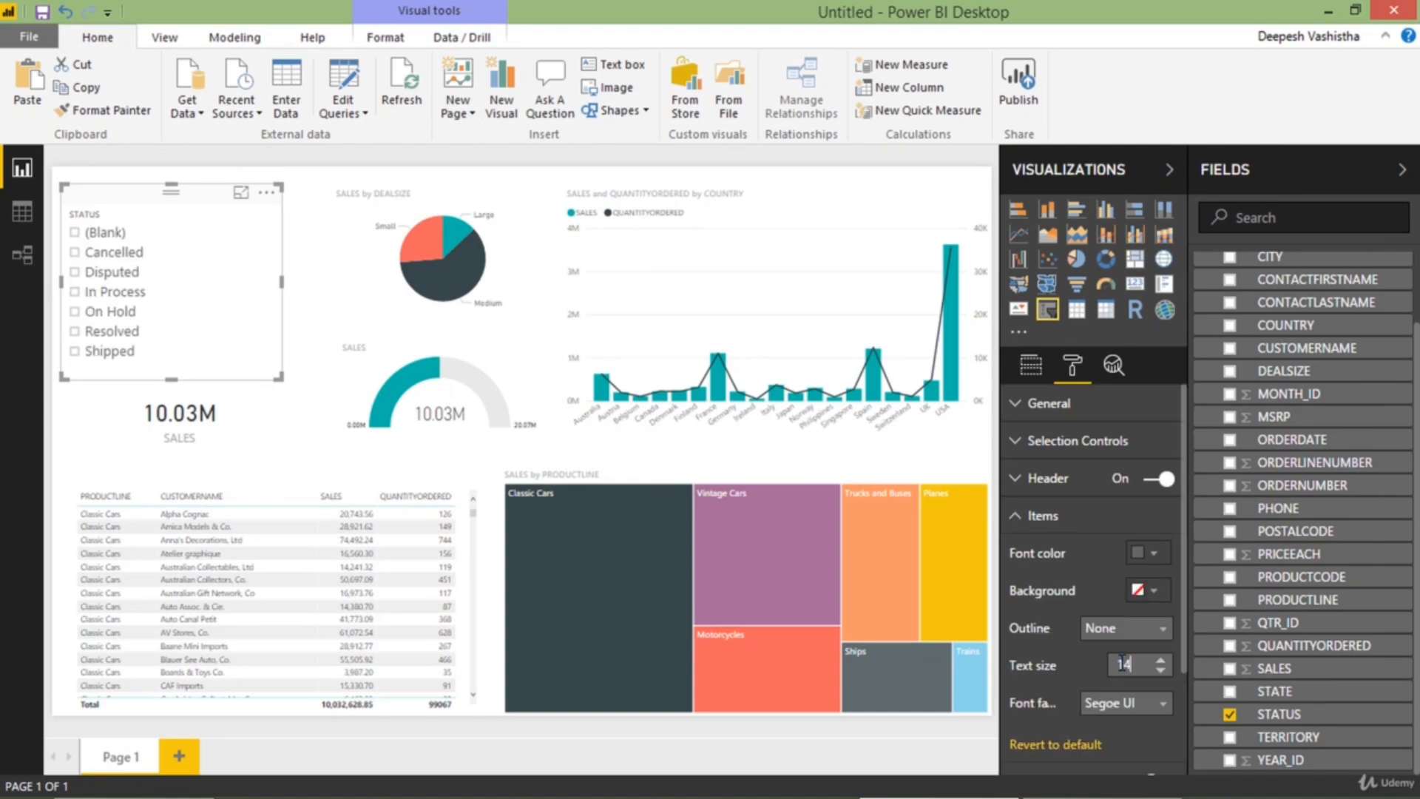
# Add STATUS as a page-level filter that excludes (Blank)
pyautogui.click(1031, 364)
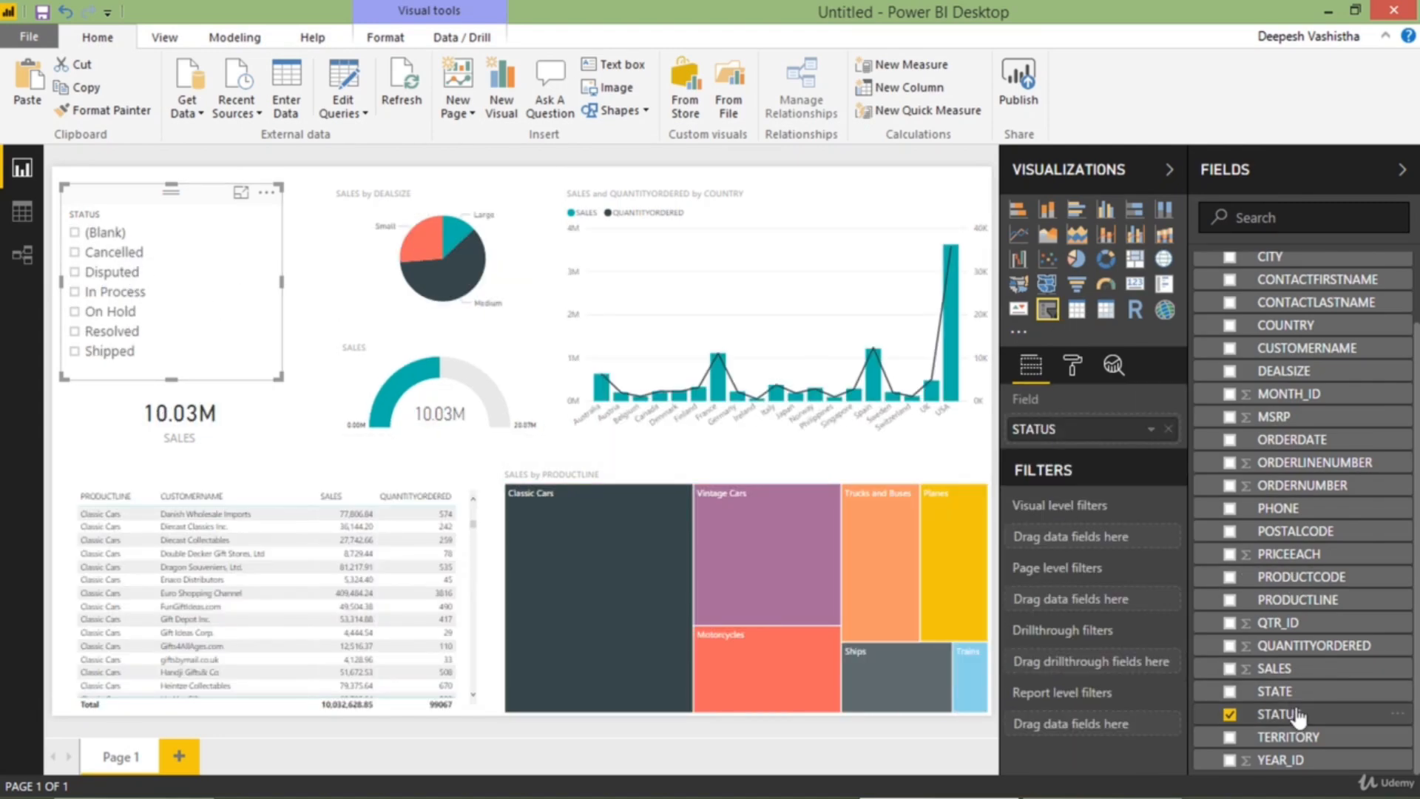
pyautogui.moveTo(1276, 714); pyautogui.dragTo(1072, 599)
pyautogui.scroll(-1, 1078, 592)
pyautogui.click(1073, 586)
pyautogui.click(1063, 605)
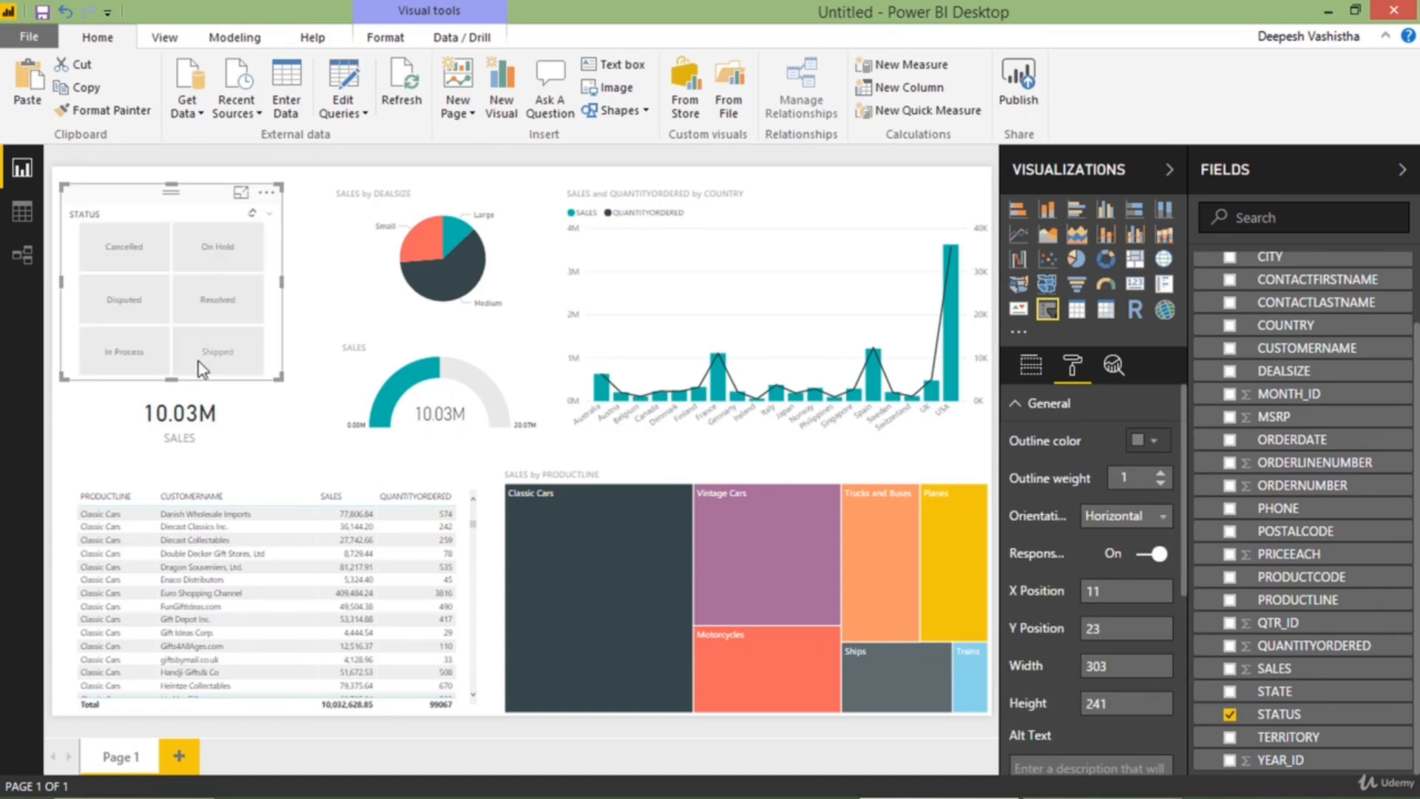
# Lay out the STATUS slicer as horizontal tiles with an item text size of 16
pyautogui.click(1049, 403)
pyautogui.click(1054, 512)
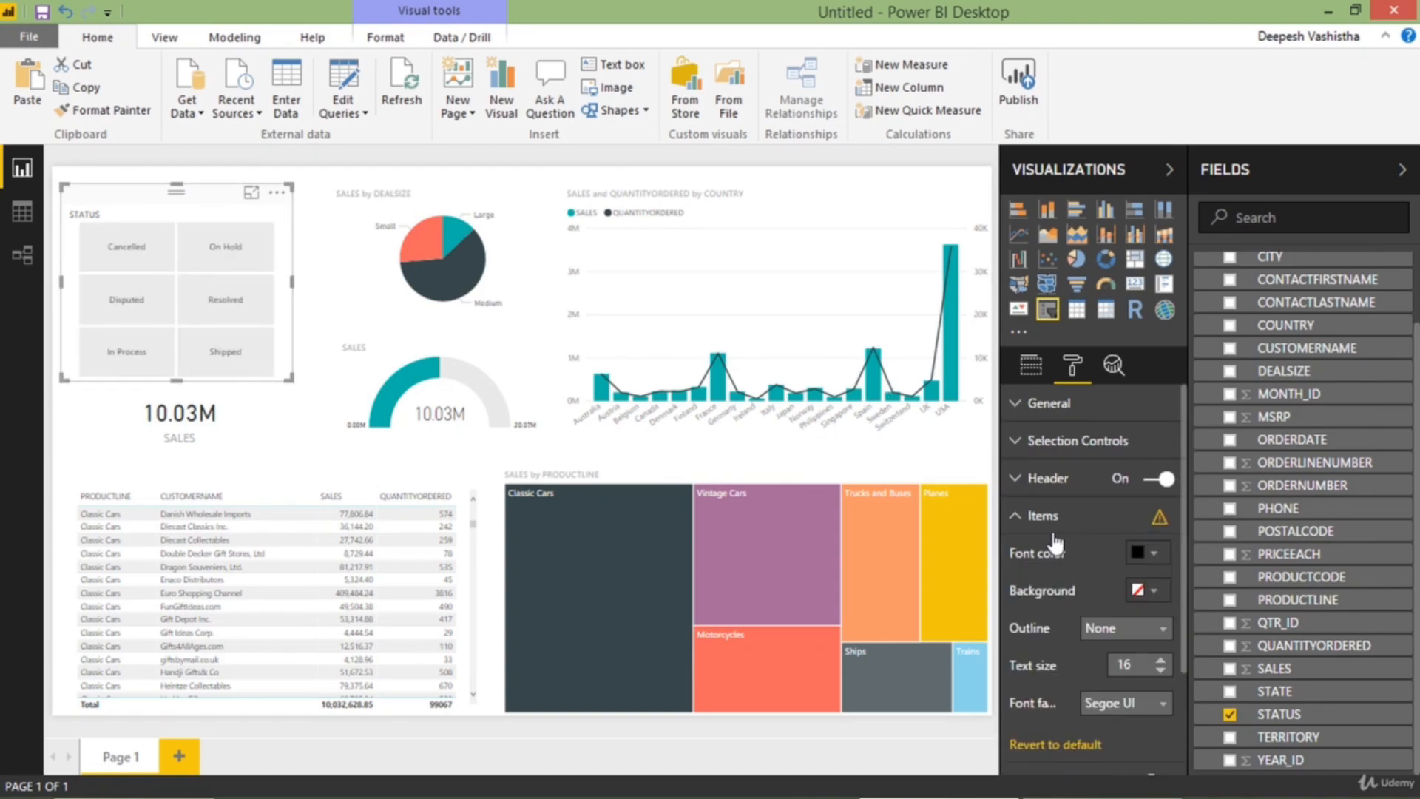
pyautogui.click(303, 335)
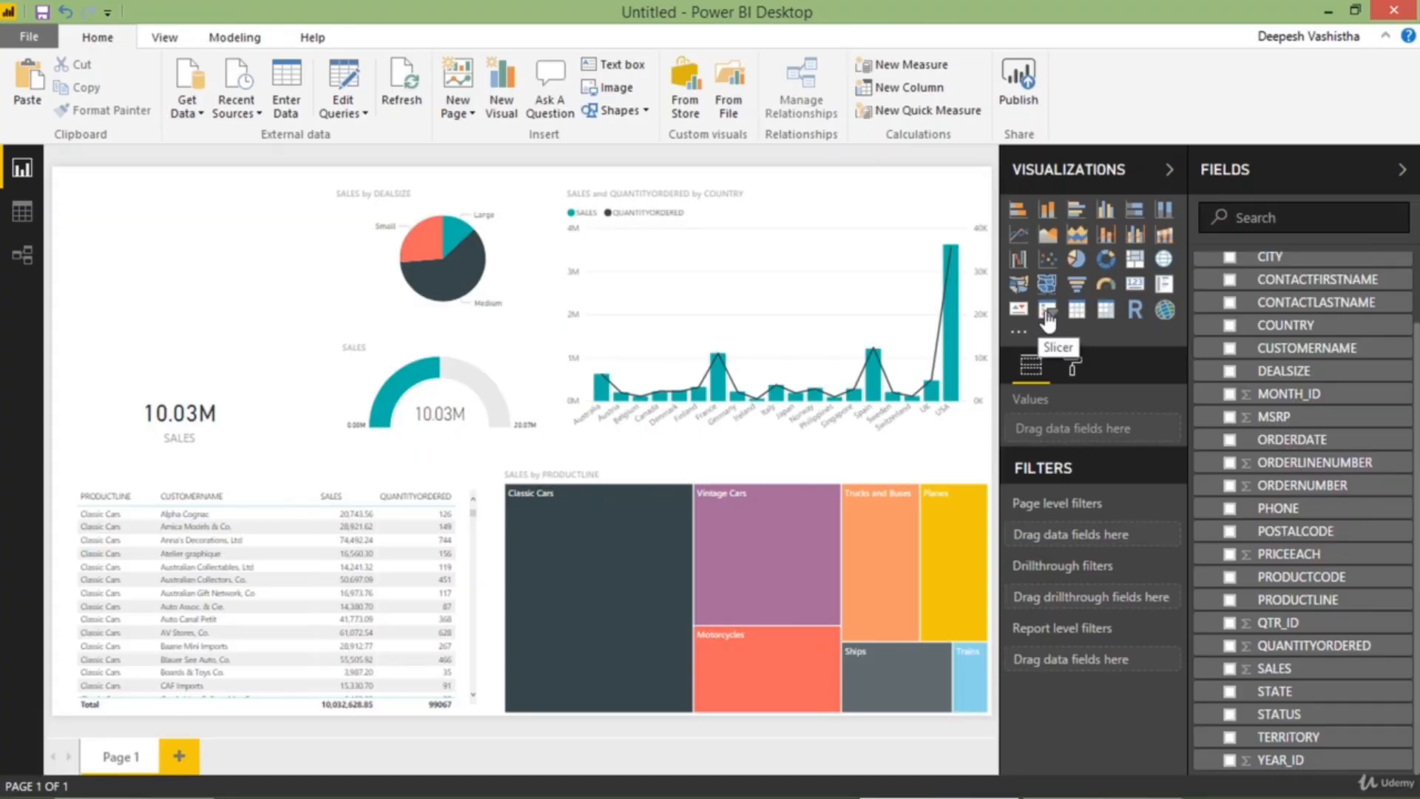
# Add a STATUS slicer above the SALES card and widen it slightly
pyautogui.click(1048, 310)
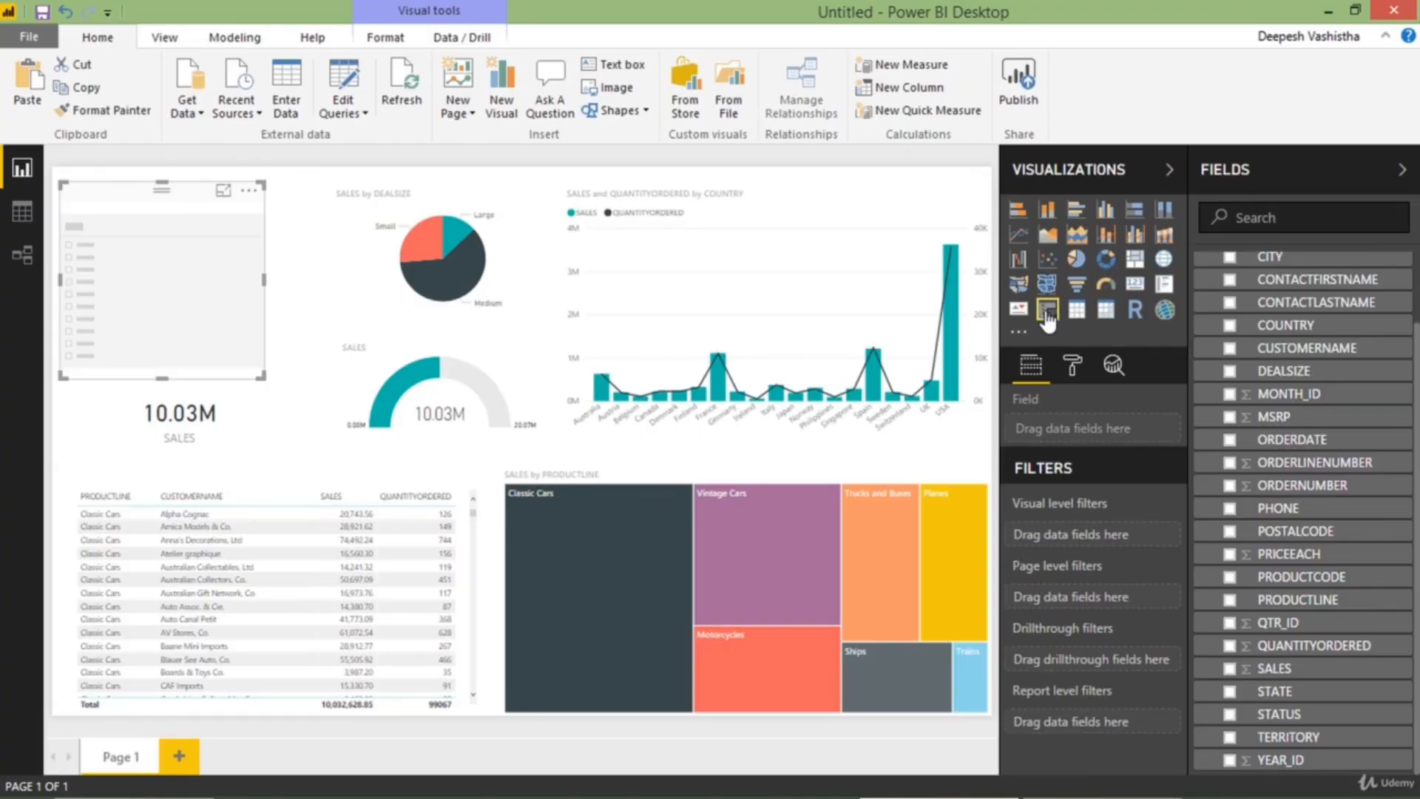
pyautogui.scroll(2, 1252, 404)
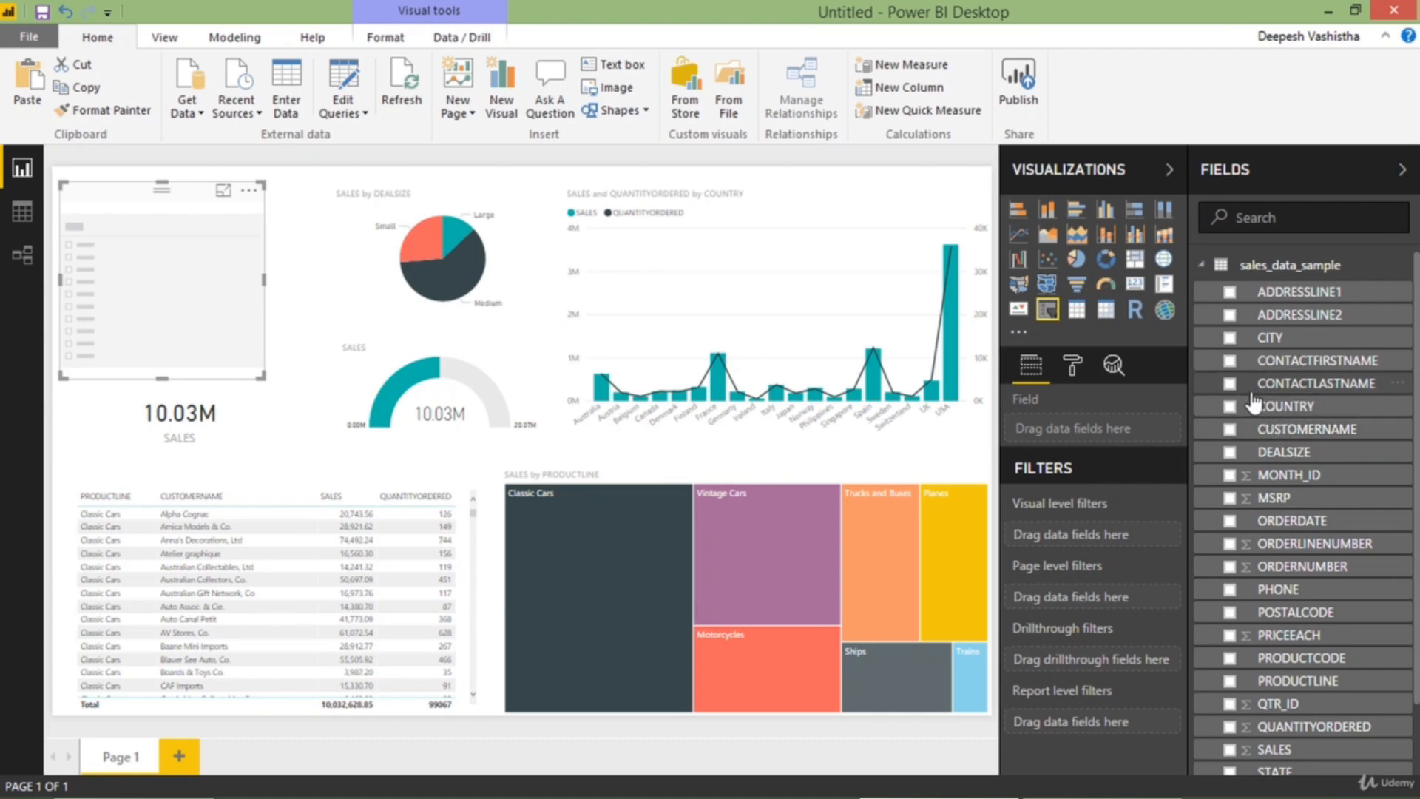
pyautogui.scroll(-1, 1236, 593)
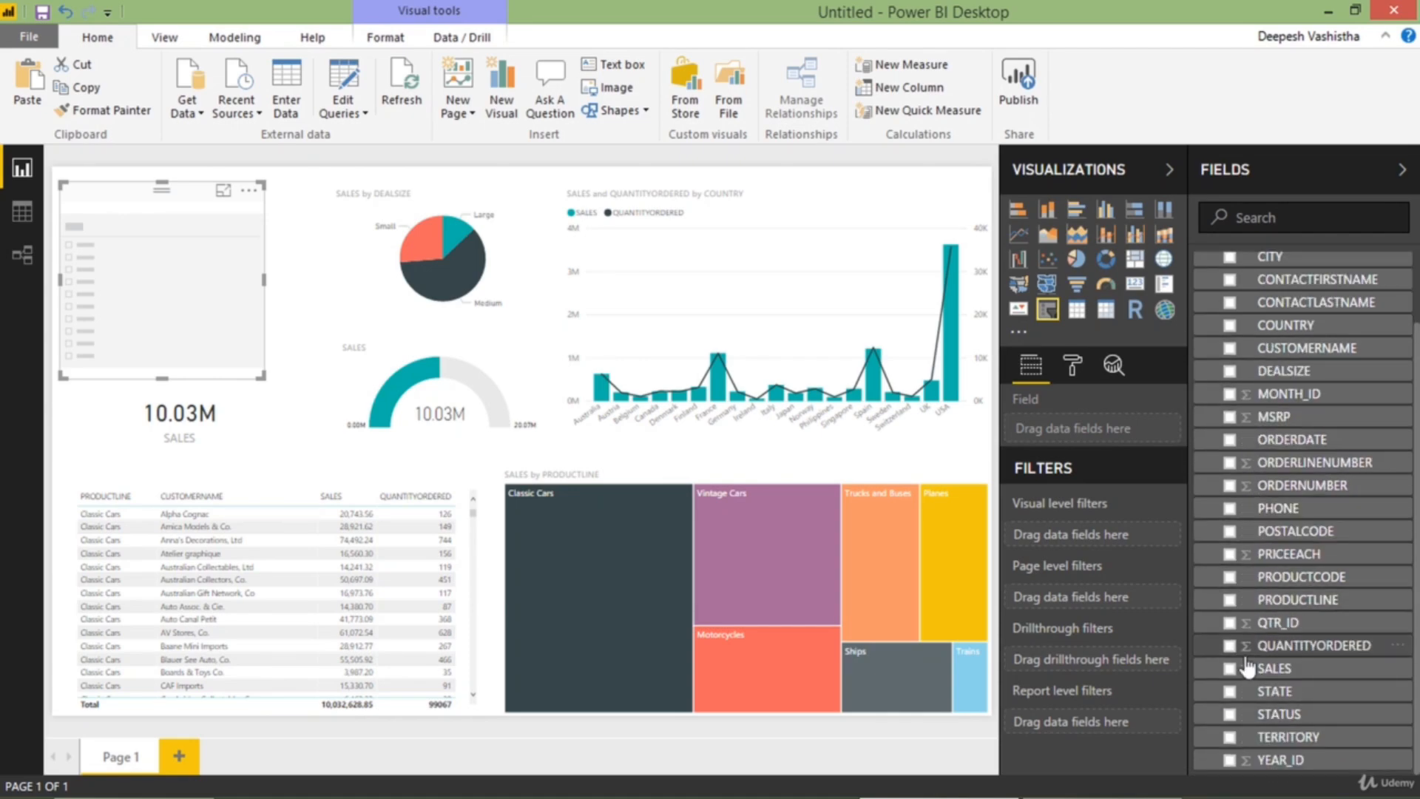
pyautogui.click(1229, 715)
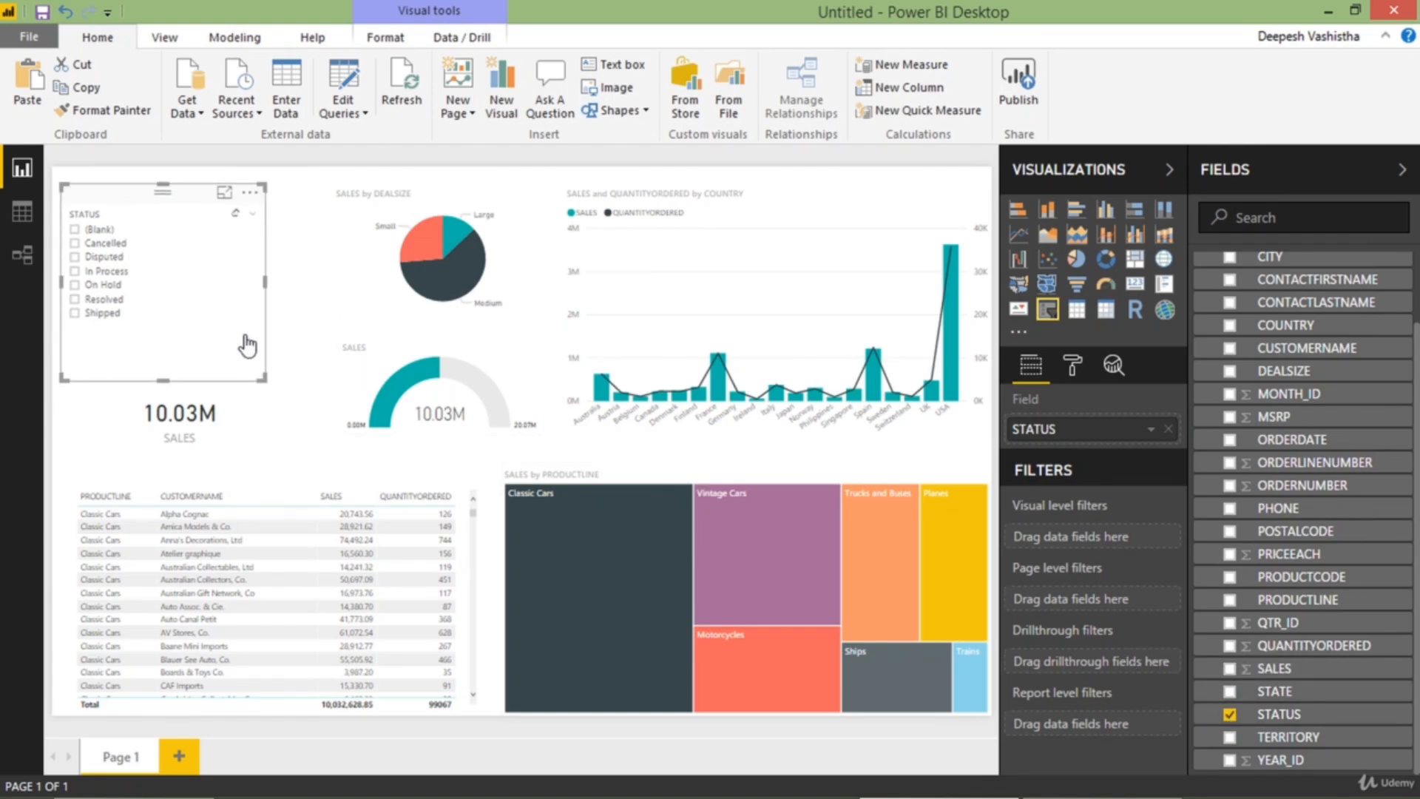
pyautogui.moveTo(265, 380); pyautogui.dragTo(278, 381)
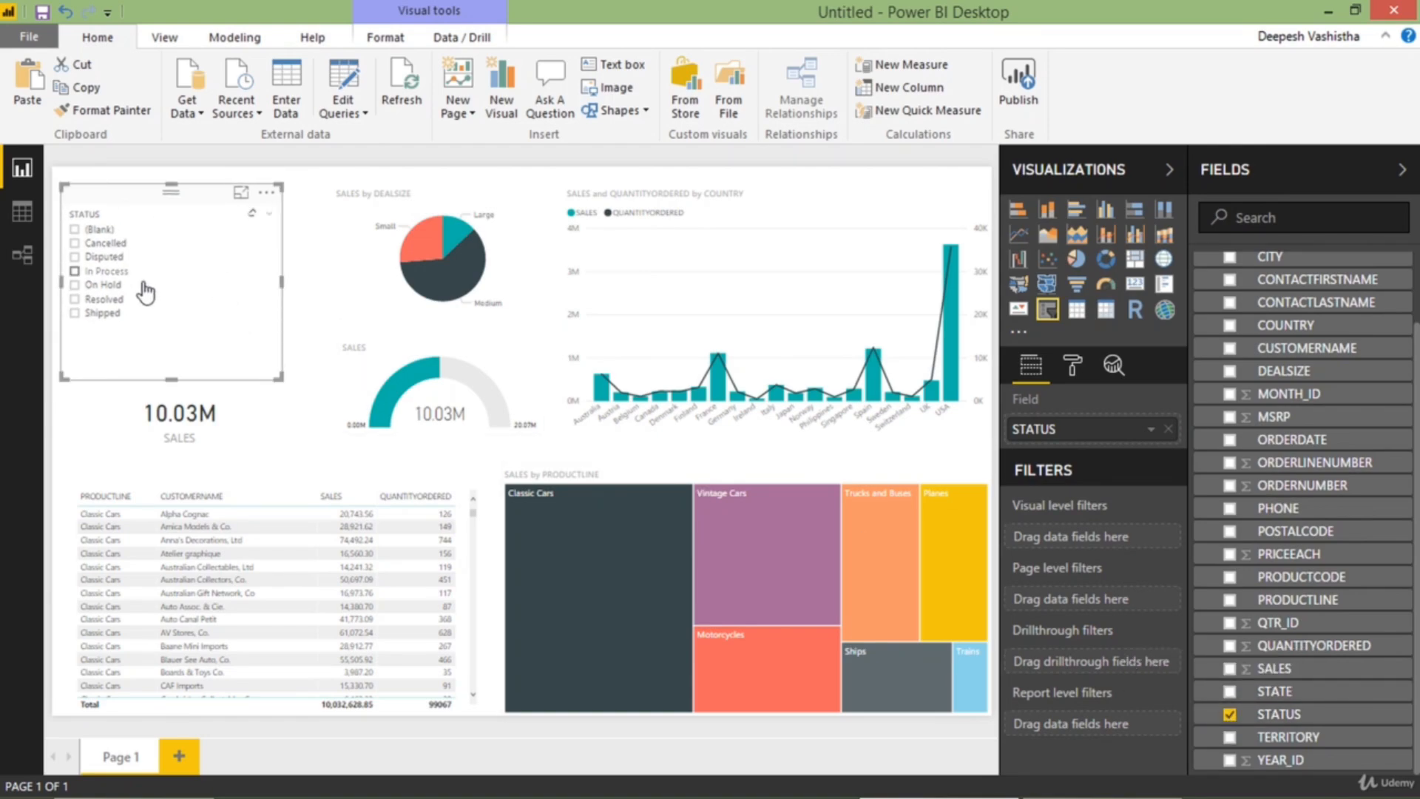
# Set the STATUS slicer's item text size to 14, and filter the report to Disputed
pyautogui.click(1072, 364)
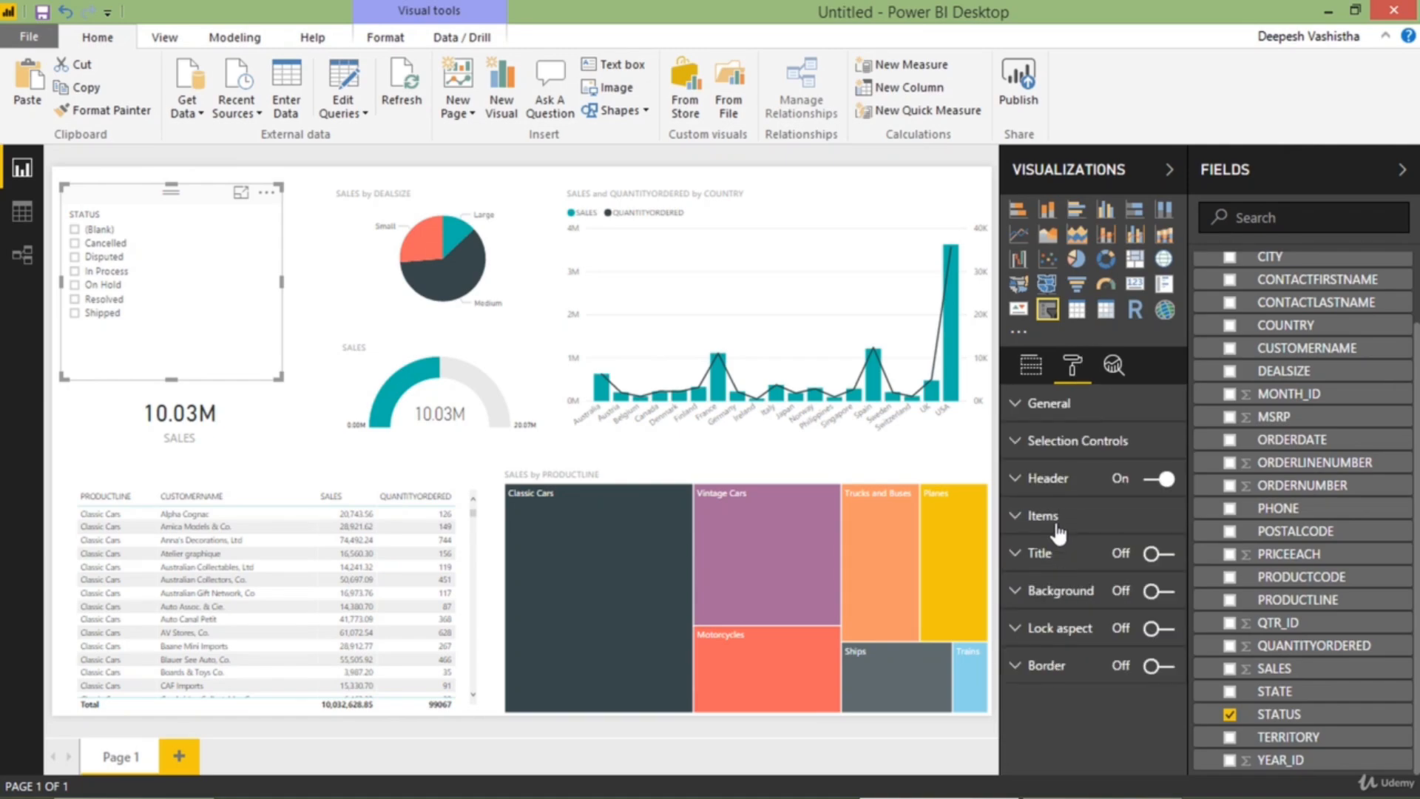
pyautogui.click(1046, 517)
pyautogui.doubleClick(1125, 664)
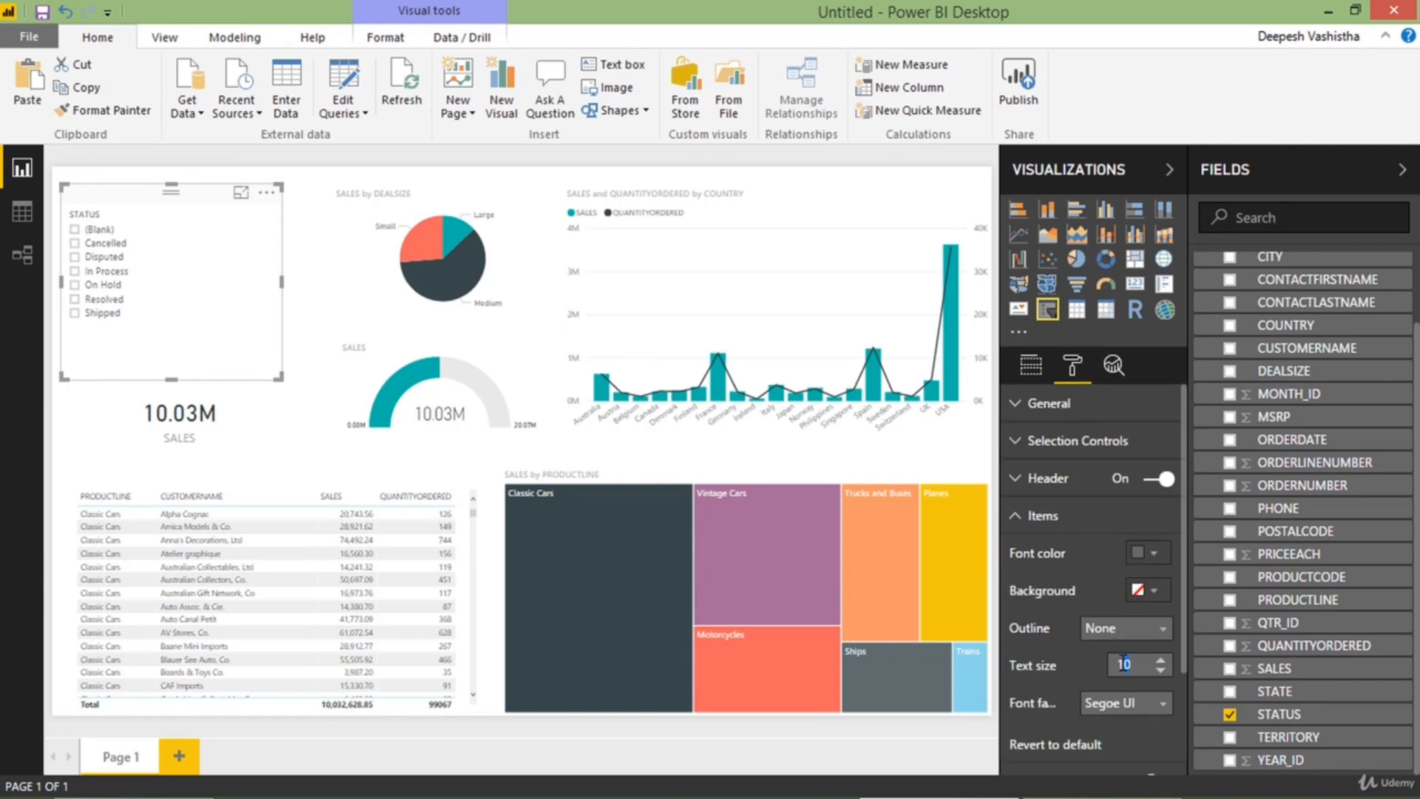
pyautogui.write('14')
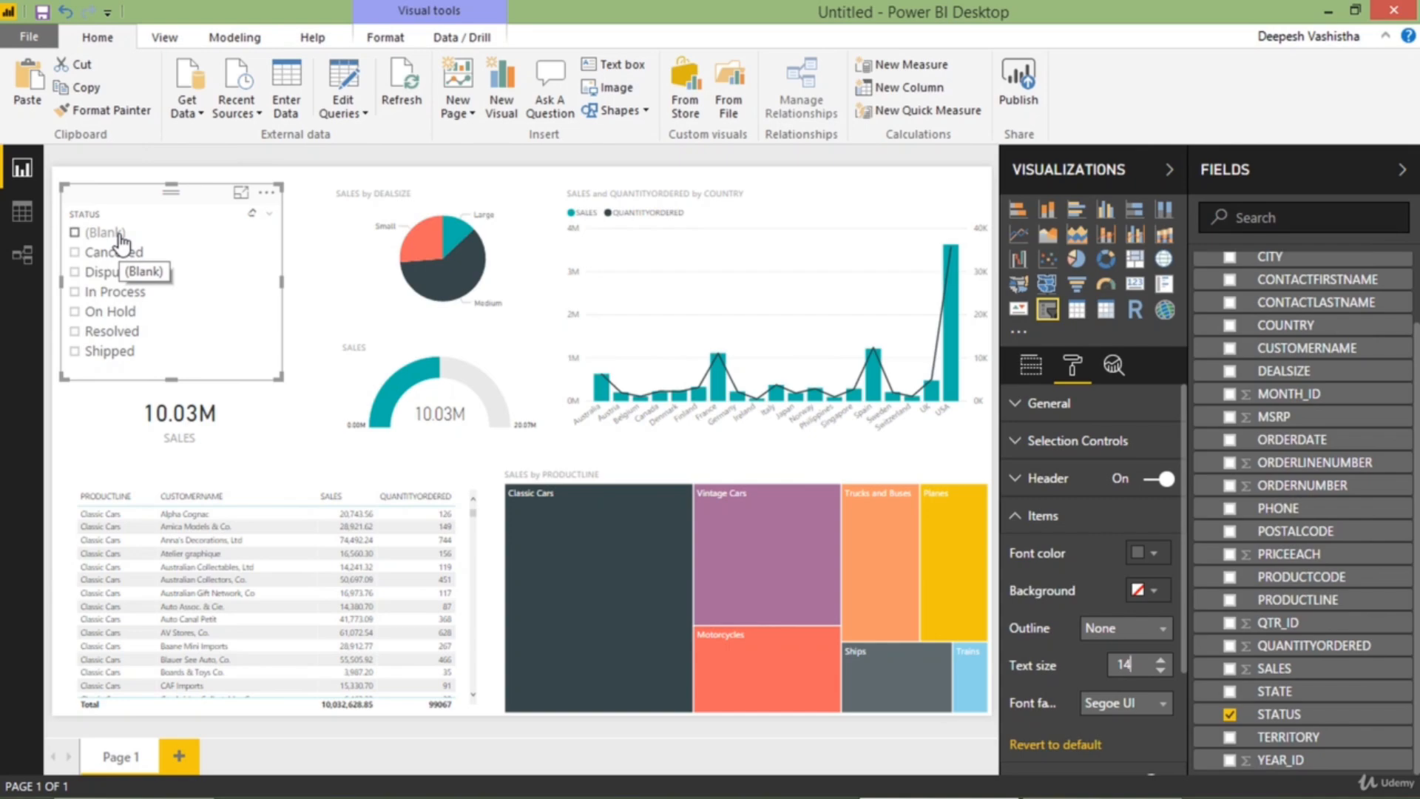
pyautogui.click(1040, 366)
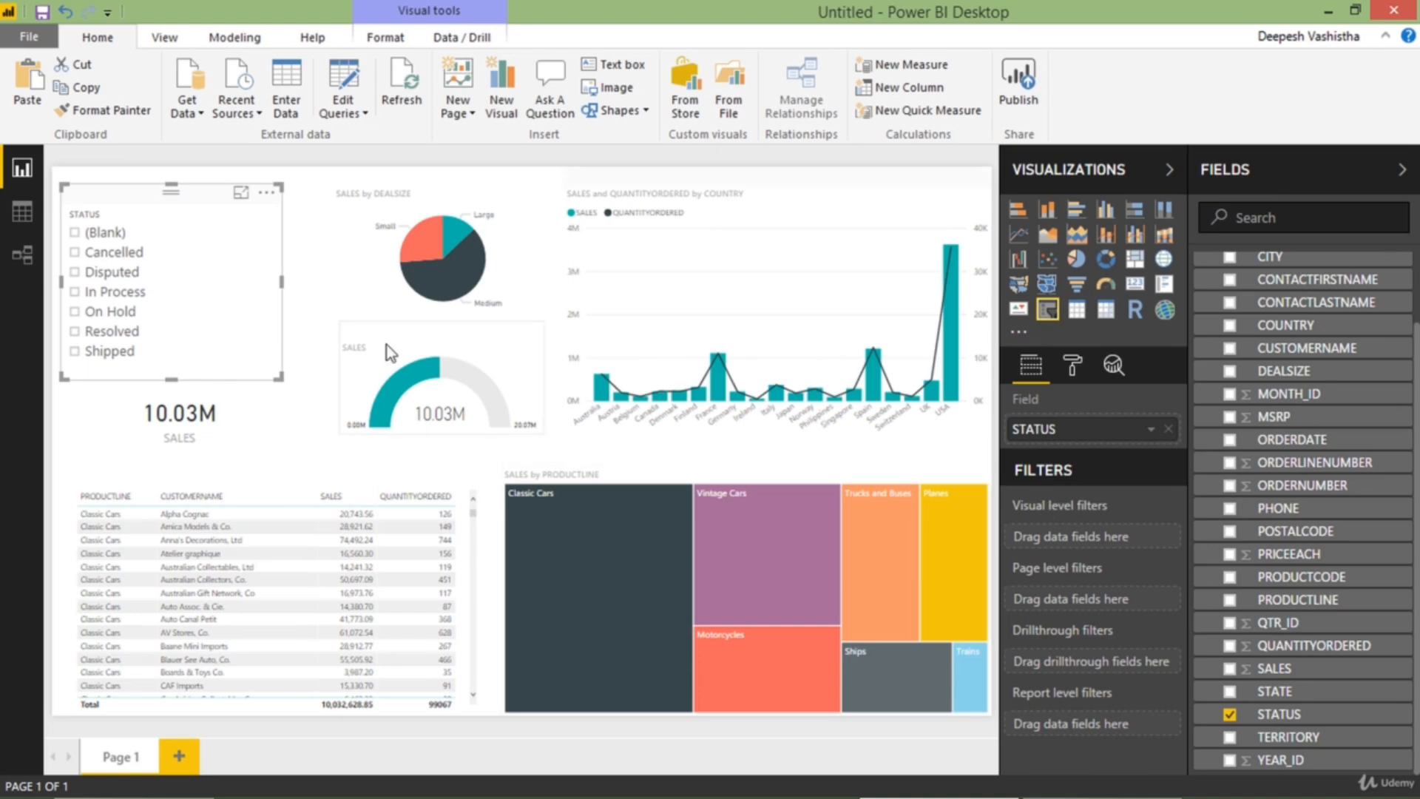
pyautogui.click(248, 275)
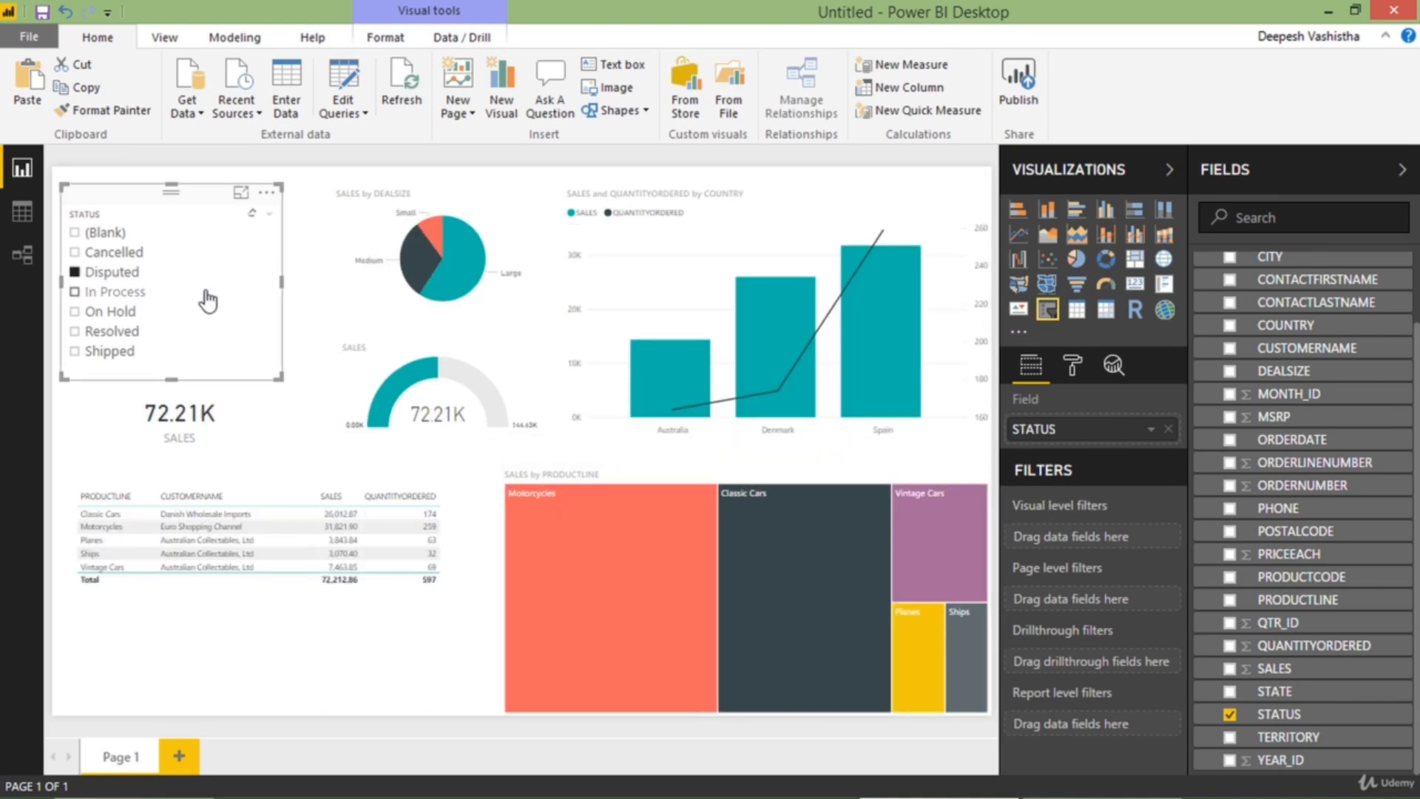
# Clear the Disputed selection in the STATUS slicer and add a page-level STATUS filter with every value except (Blank)
pyautogui.click(133, 274)
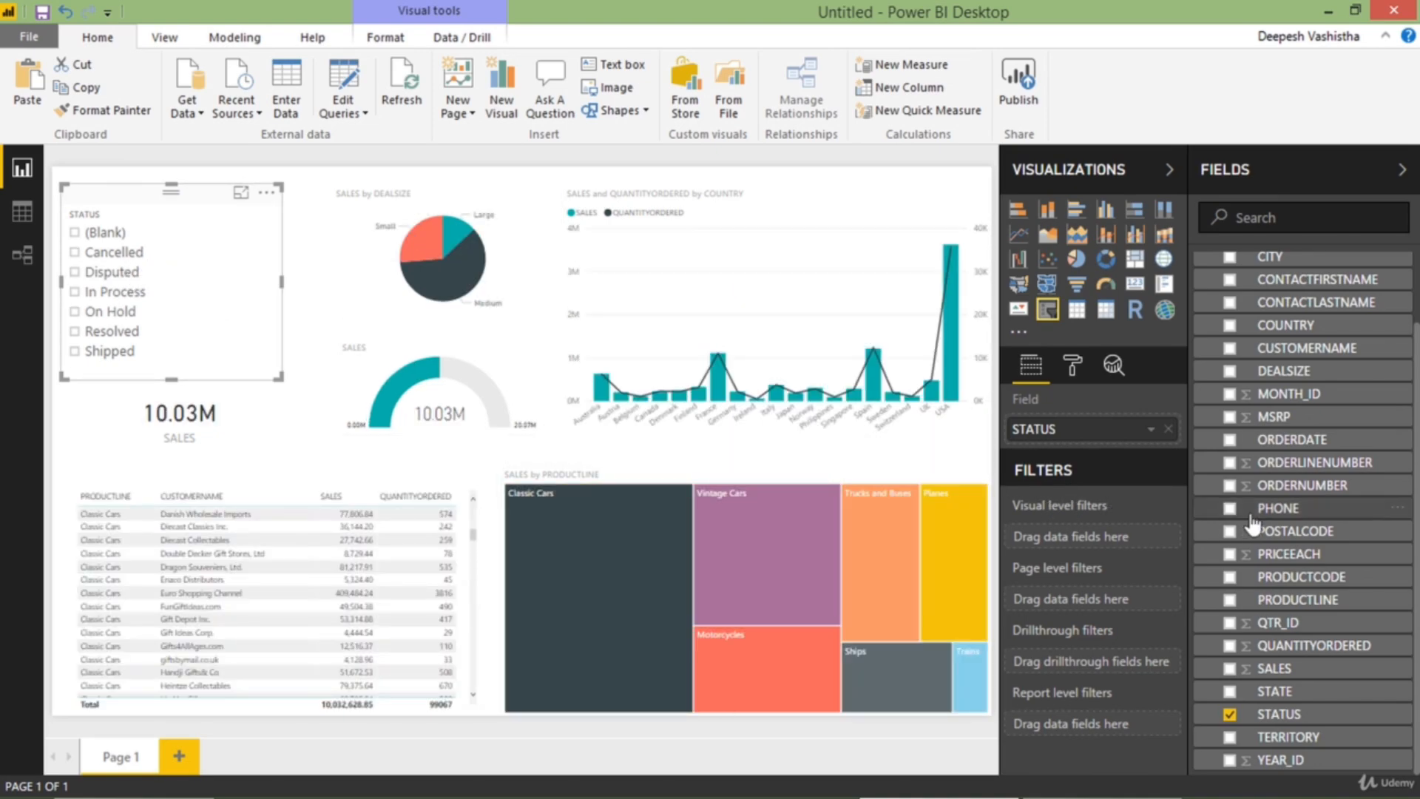
pyautogui.moveTo(1300, 718); pyautogui.dragTo(1102, 526)
pyautogui.moveTo(1278, 714); pyautogui.dragTo(1073, 602)
pyautogui.scroll(-2, 1072, 603)
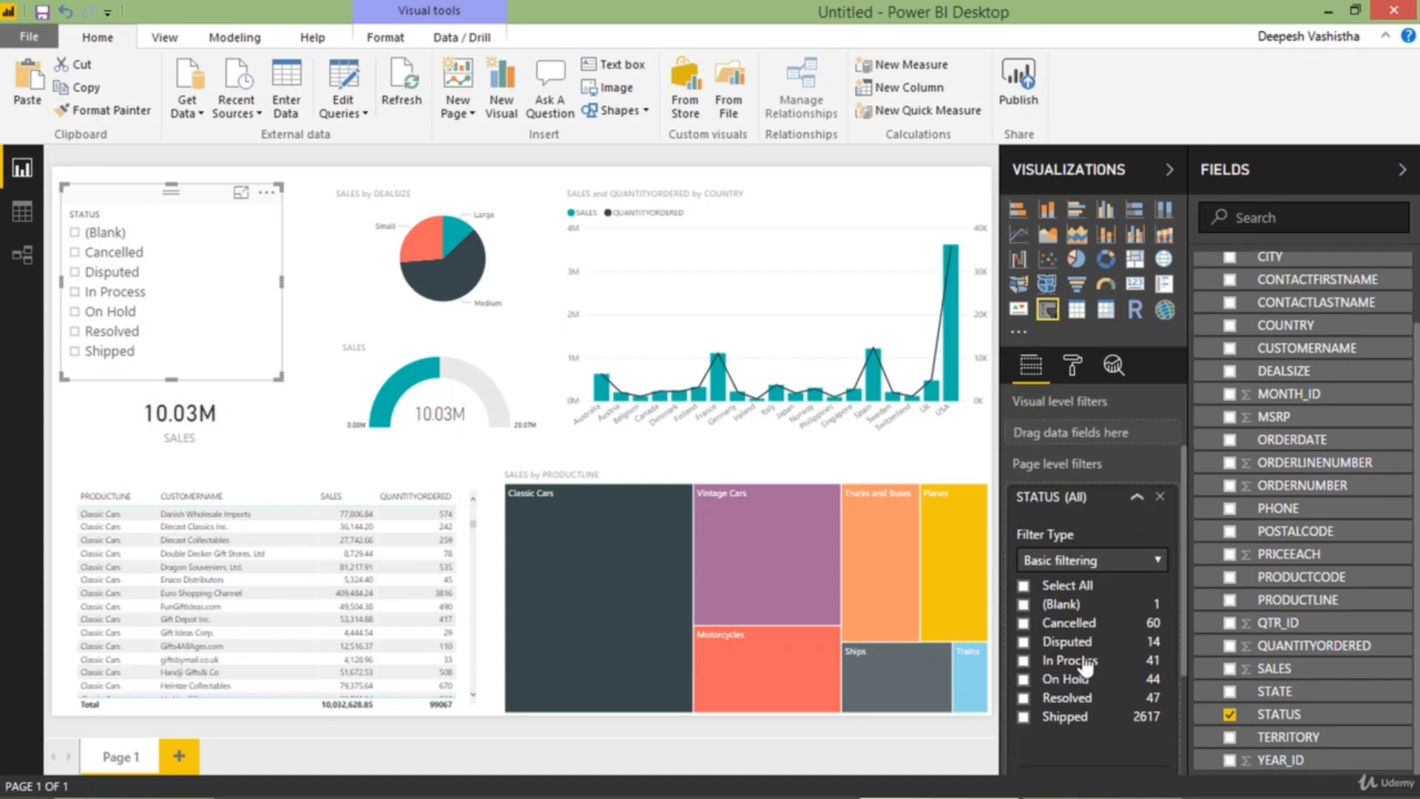
pyautogui.click(1077, 588)
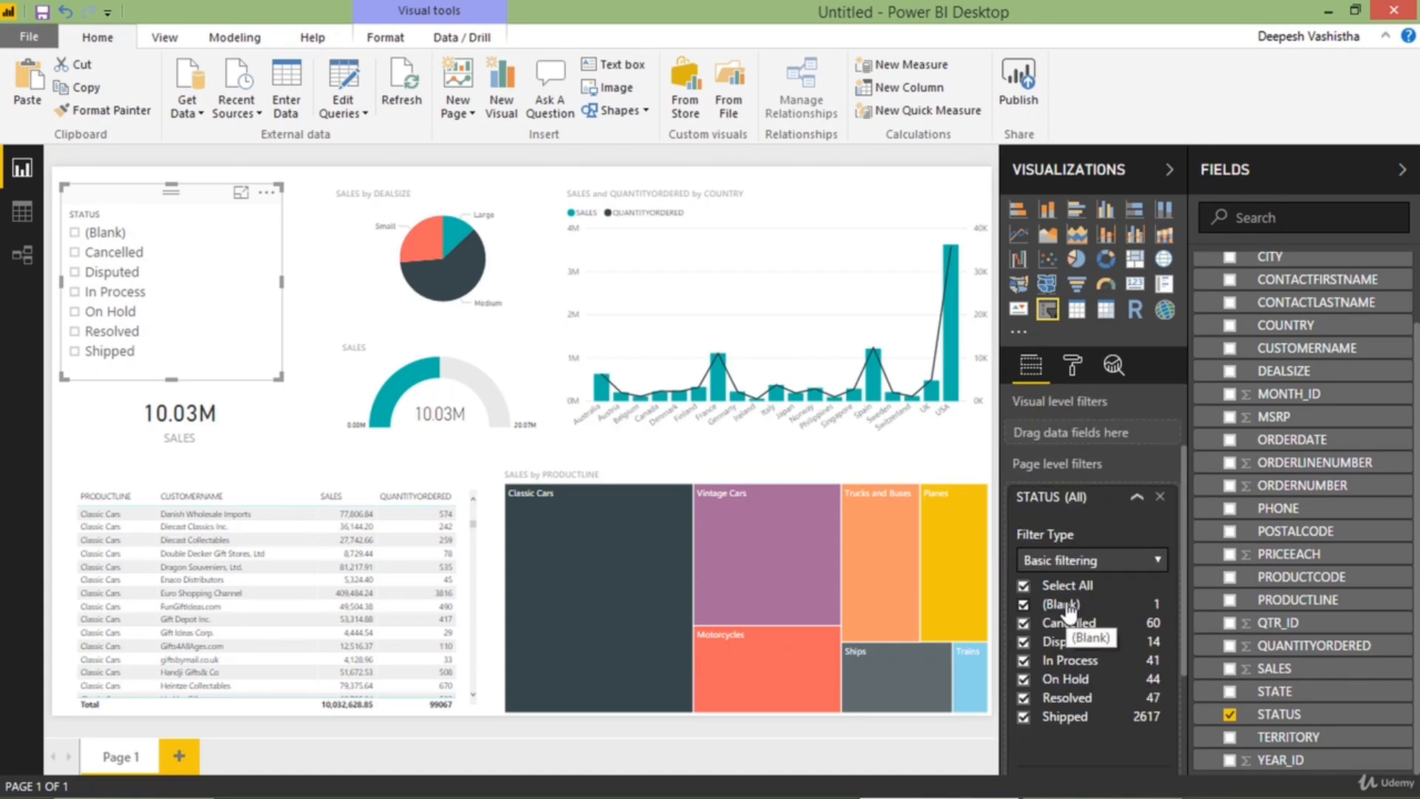
pyautogui.click(1068, 606)
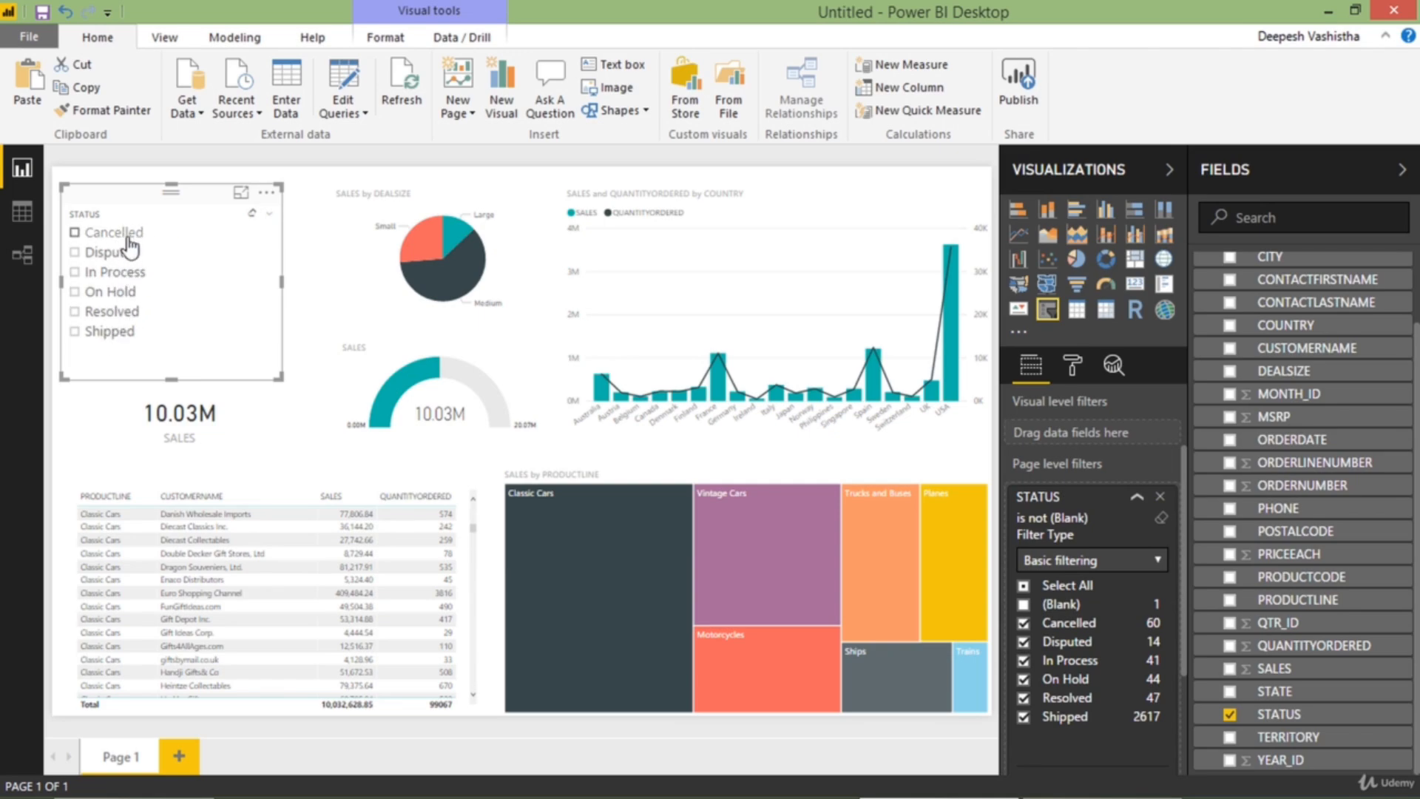
pyautogui.click(1114, 498)
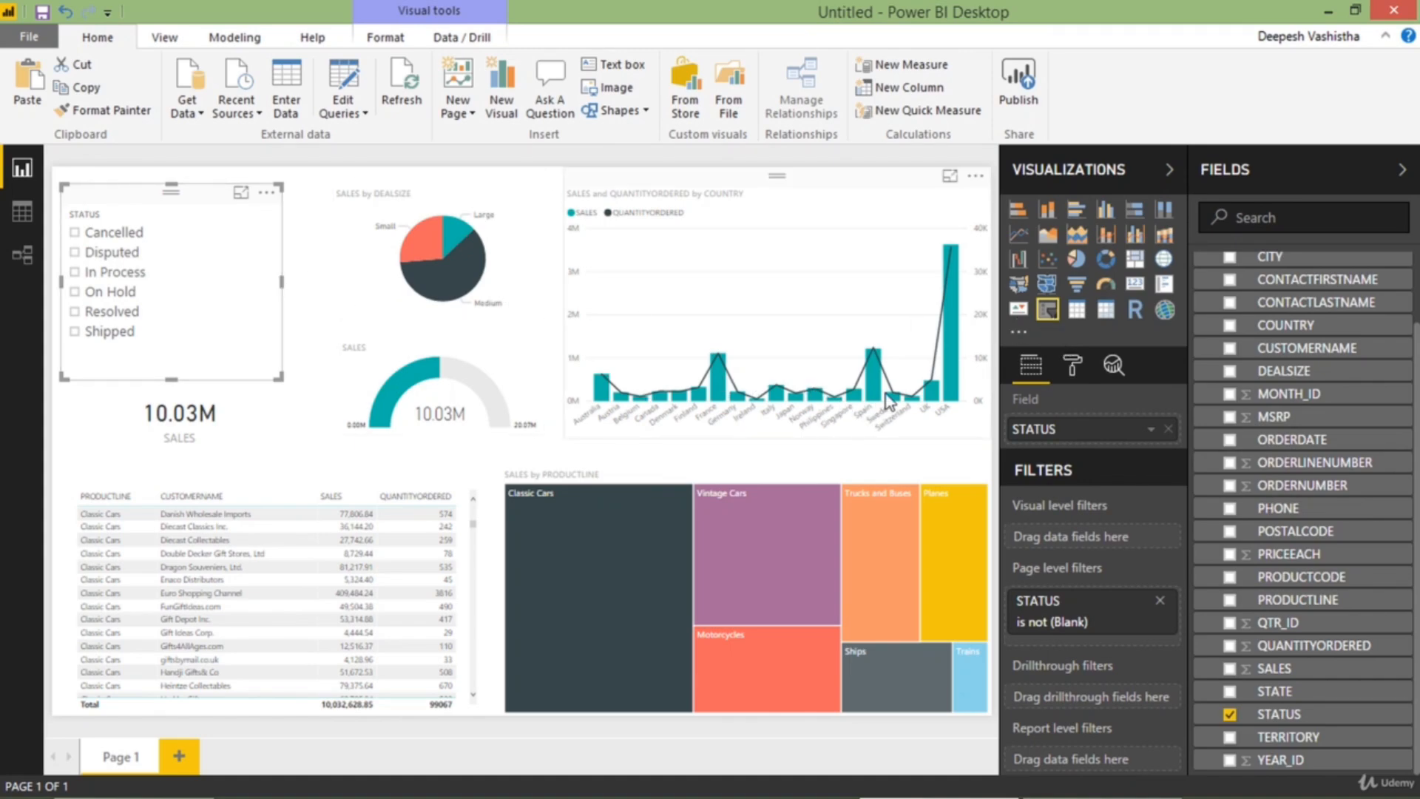
# Set the STATUS slicer's orientation to Horizontal and widen the slicer slightly to 317
pyautogui.click(1070, 366)
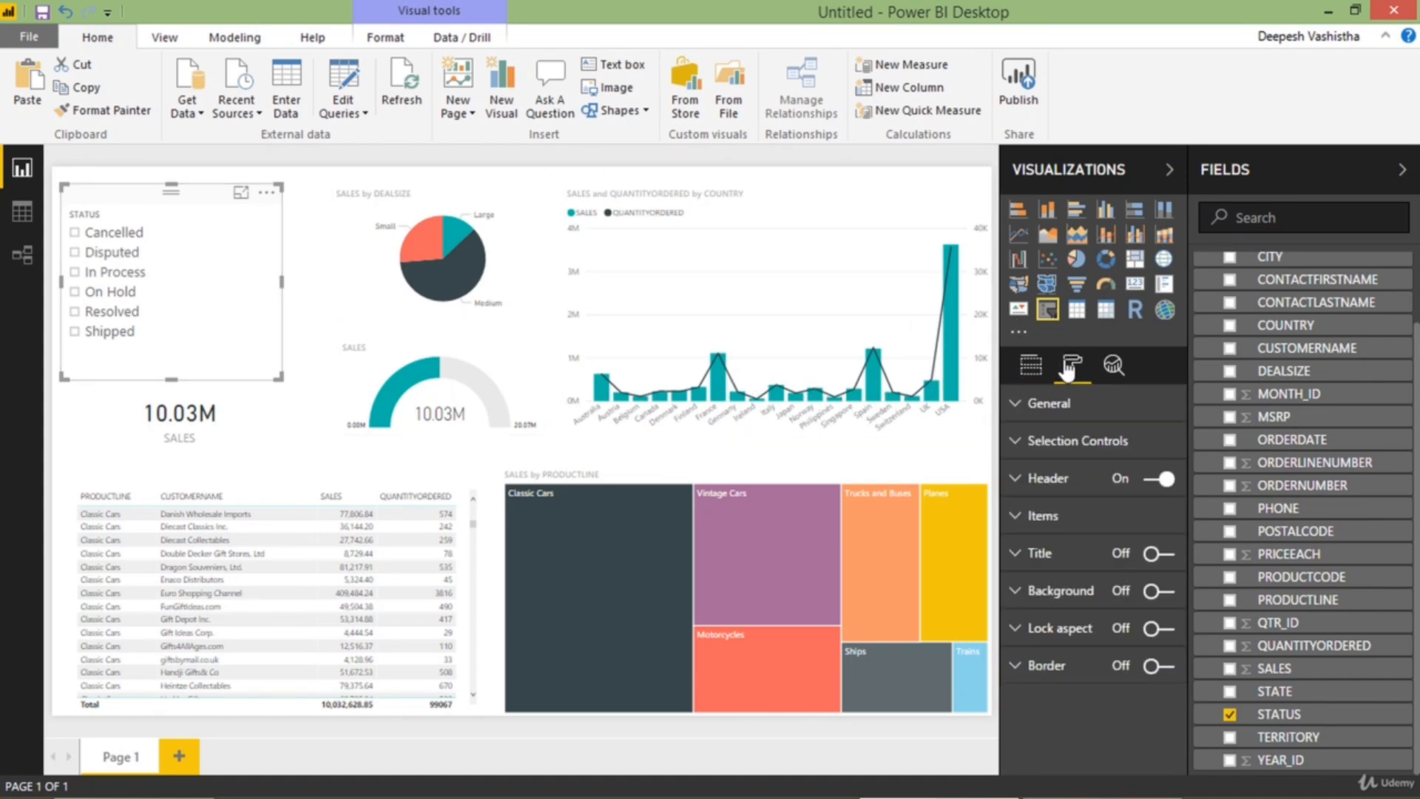
pyautogui.click(1060, 405)
pyautogui.click(1119, 516)
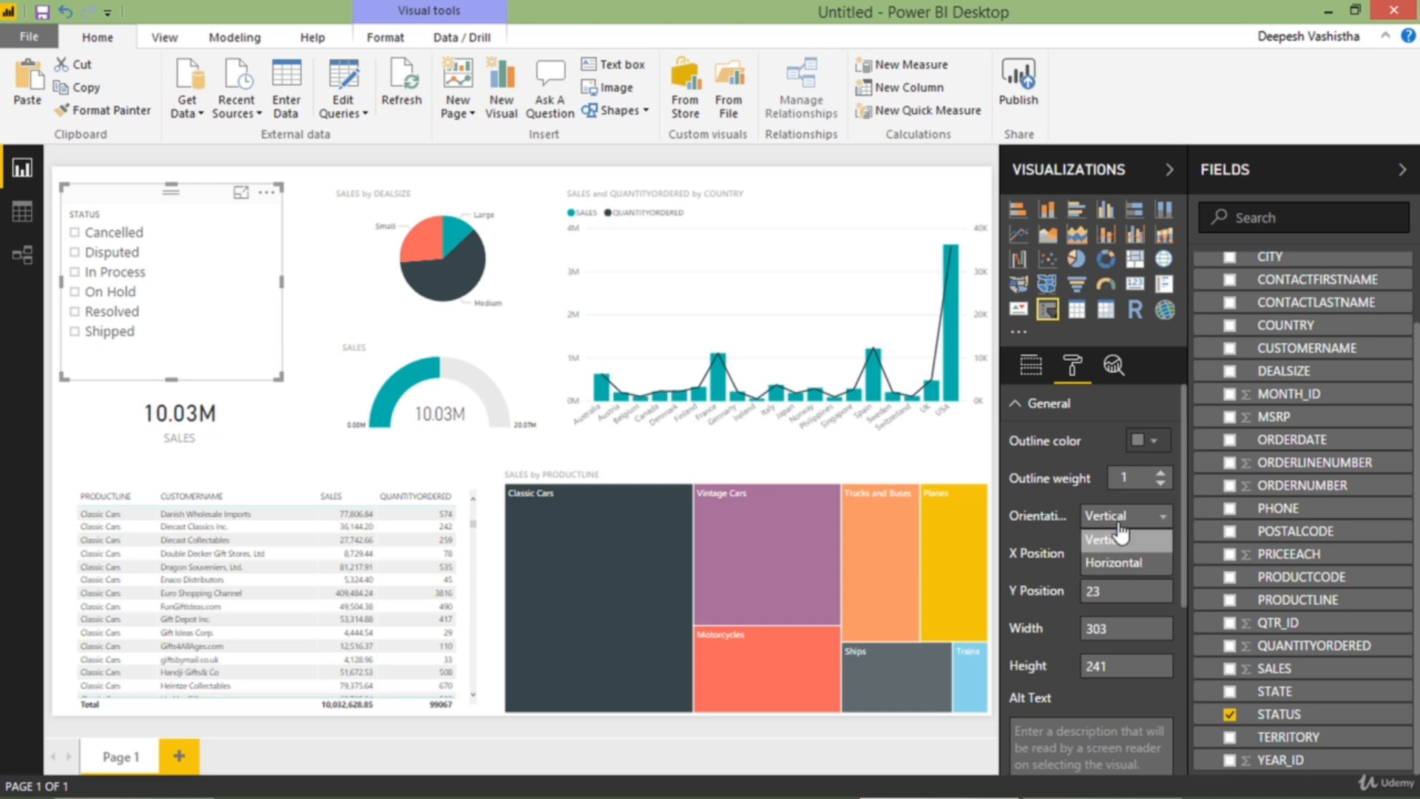
pyautogui.click(1117, 563)
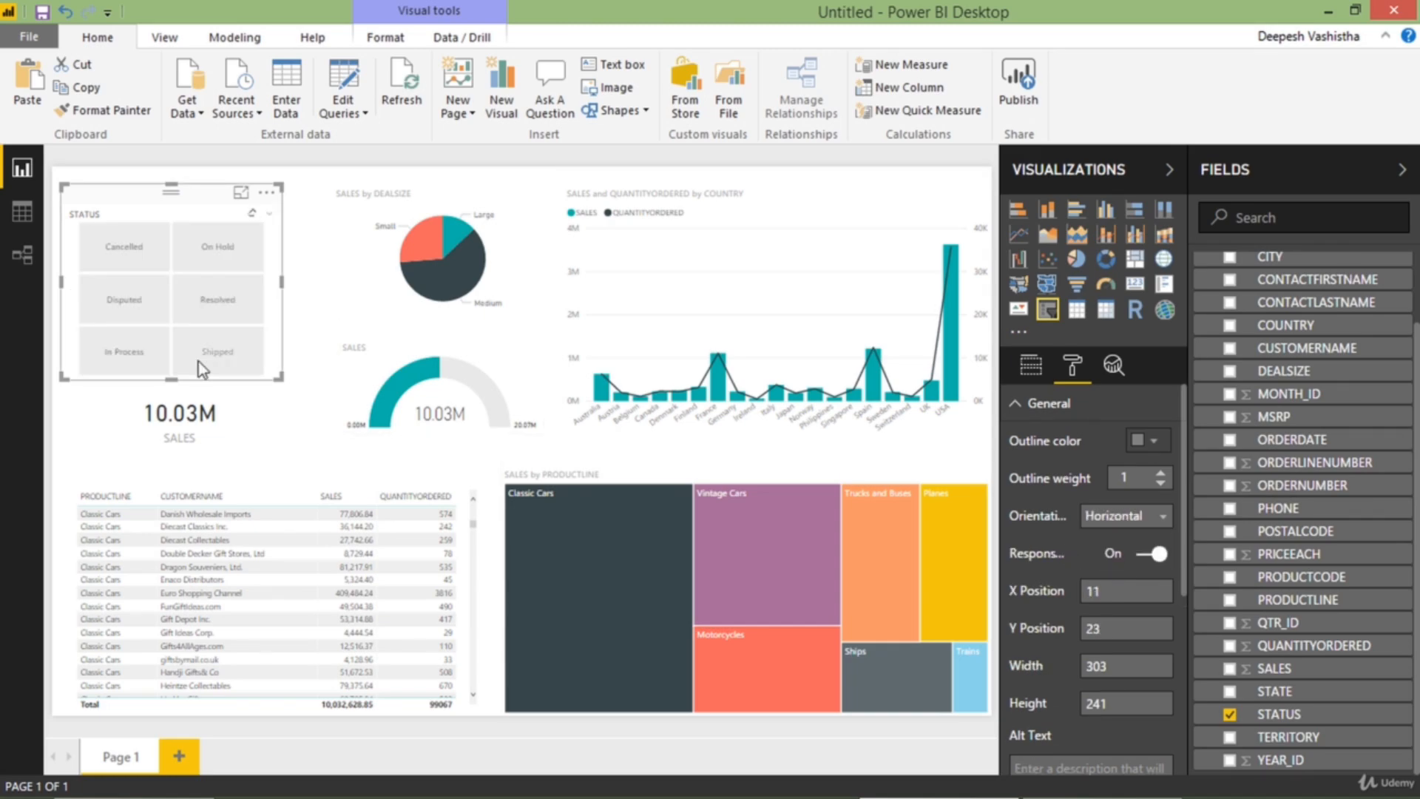
pyautogui.moveTo(278, 377); pyautogui.dragTo(291, 380)
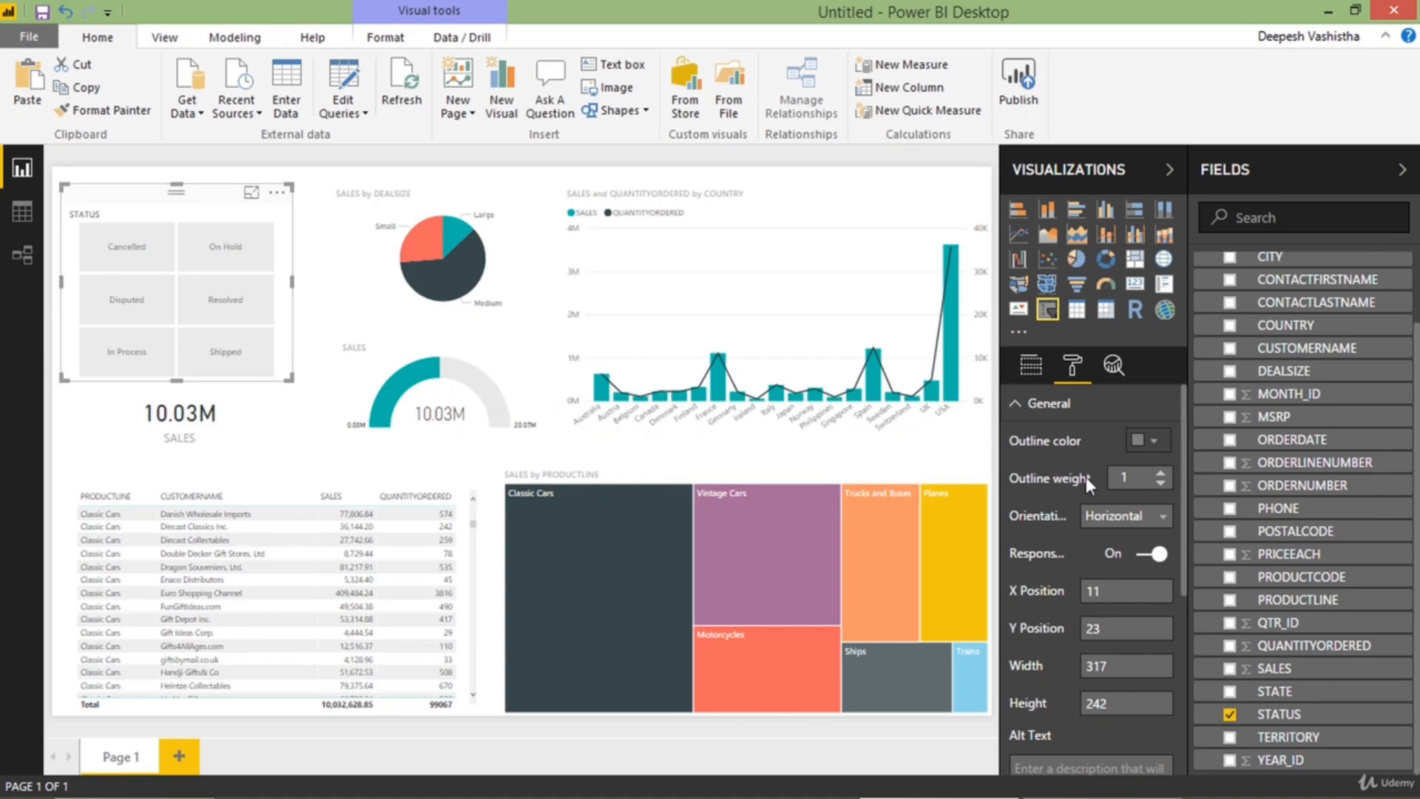
# Set the STATUS slicer's item text size to 16 and shift the SALES card slightly down beneath the slicer
pyautogui.click(1086, 405)
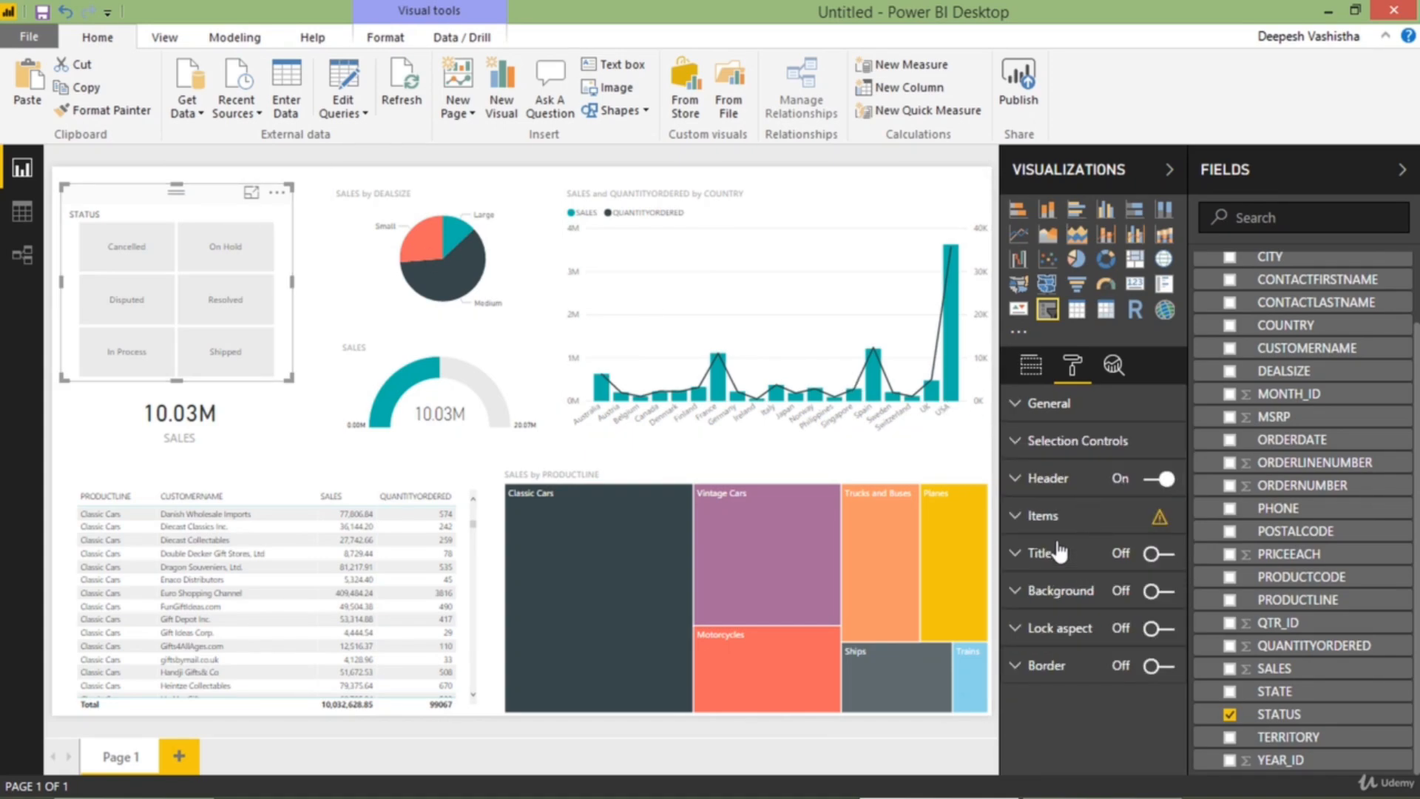
pyautogui.click(1063, 523)
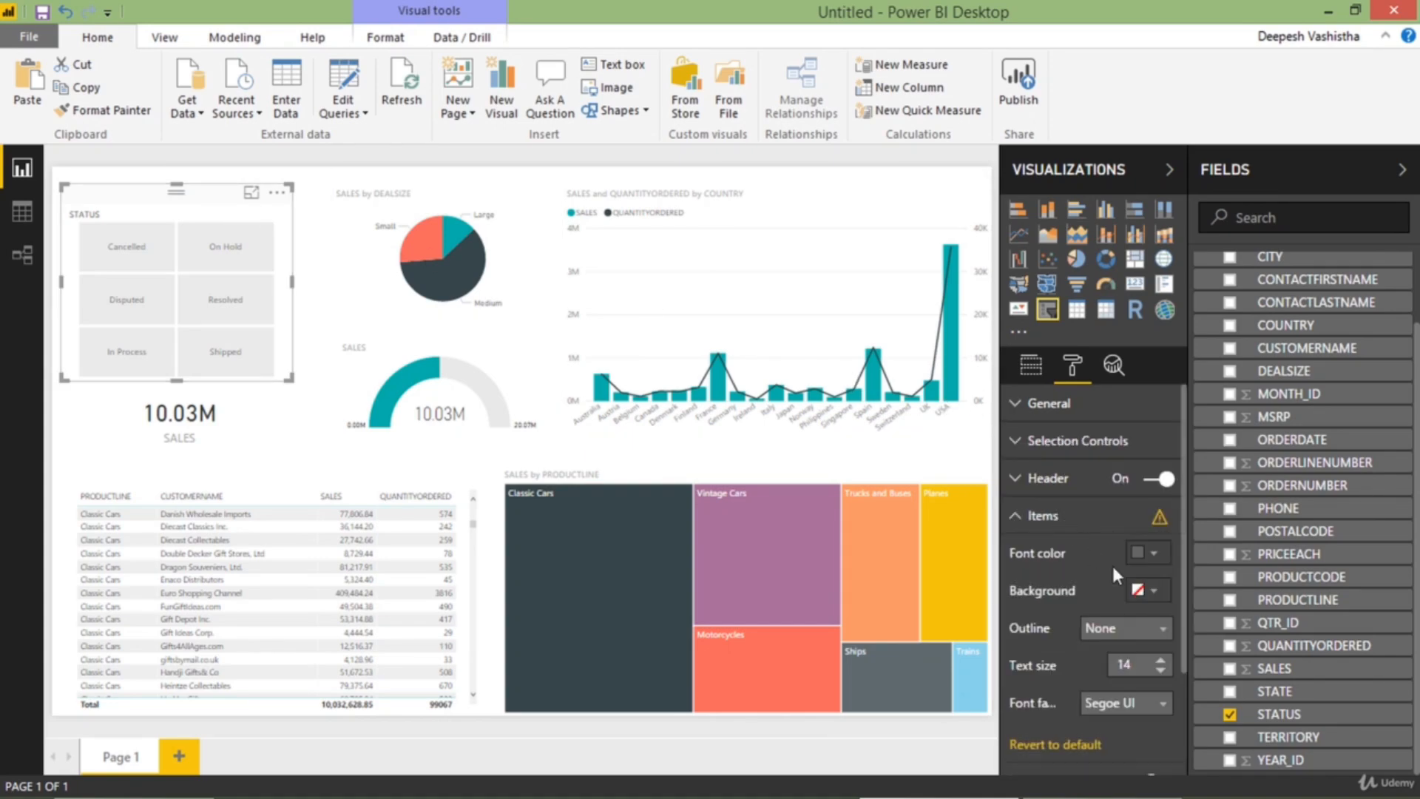
pyautogui.click(1113, 666)
pyautogui.write('16')
pyautogui.click(1149, 569)
pyautogui.click(1020, 599)
pyautogui.click(1054, 527)
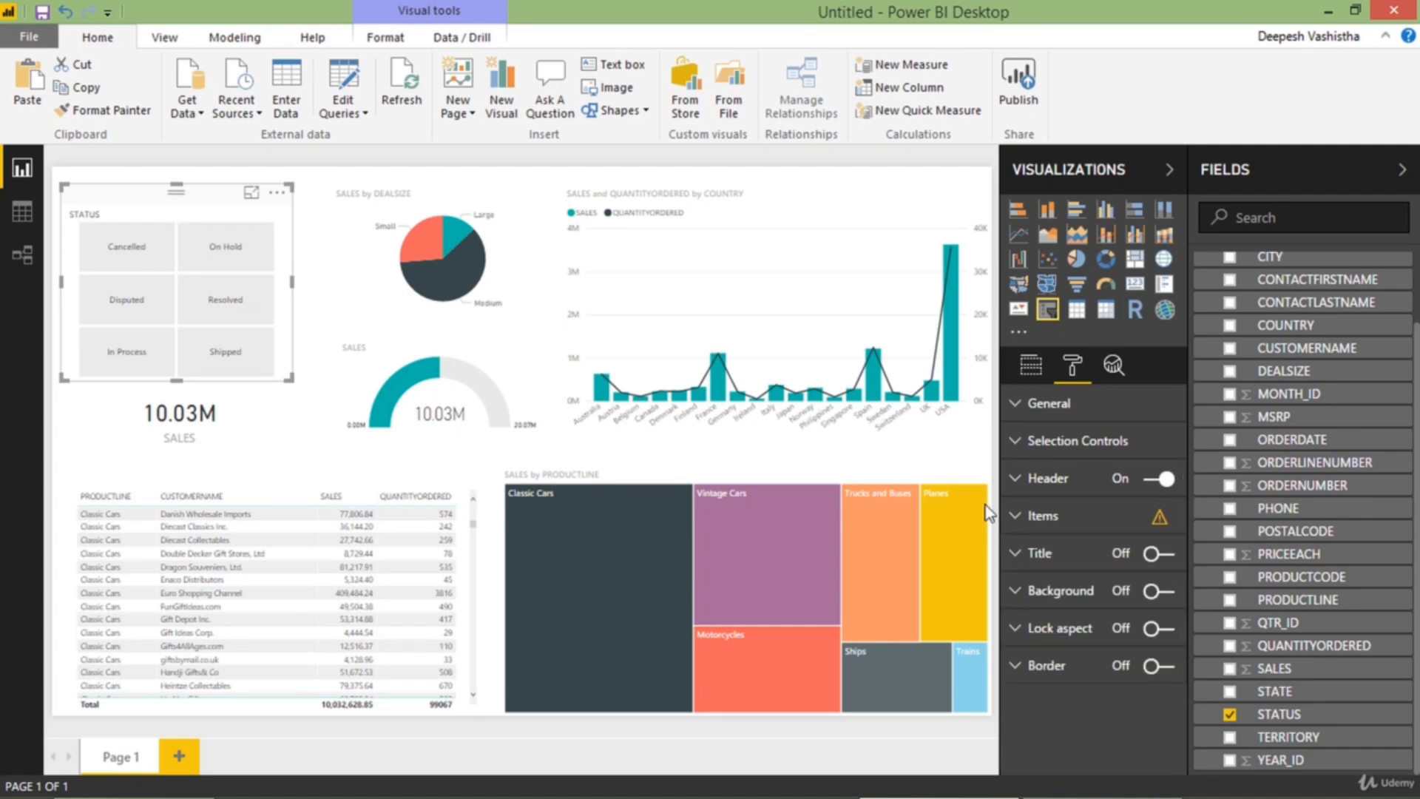
pyautogui.click(237, 464)
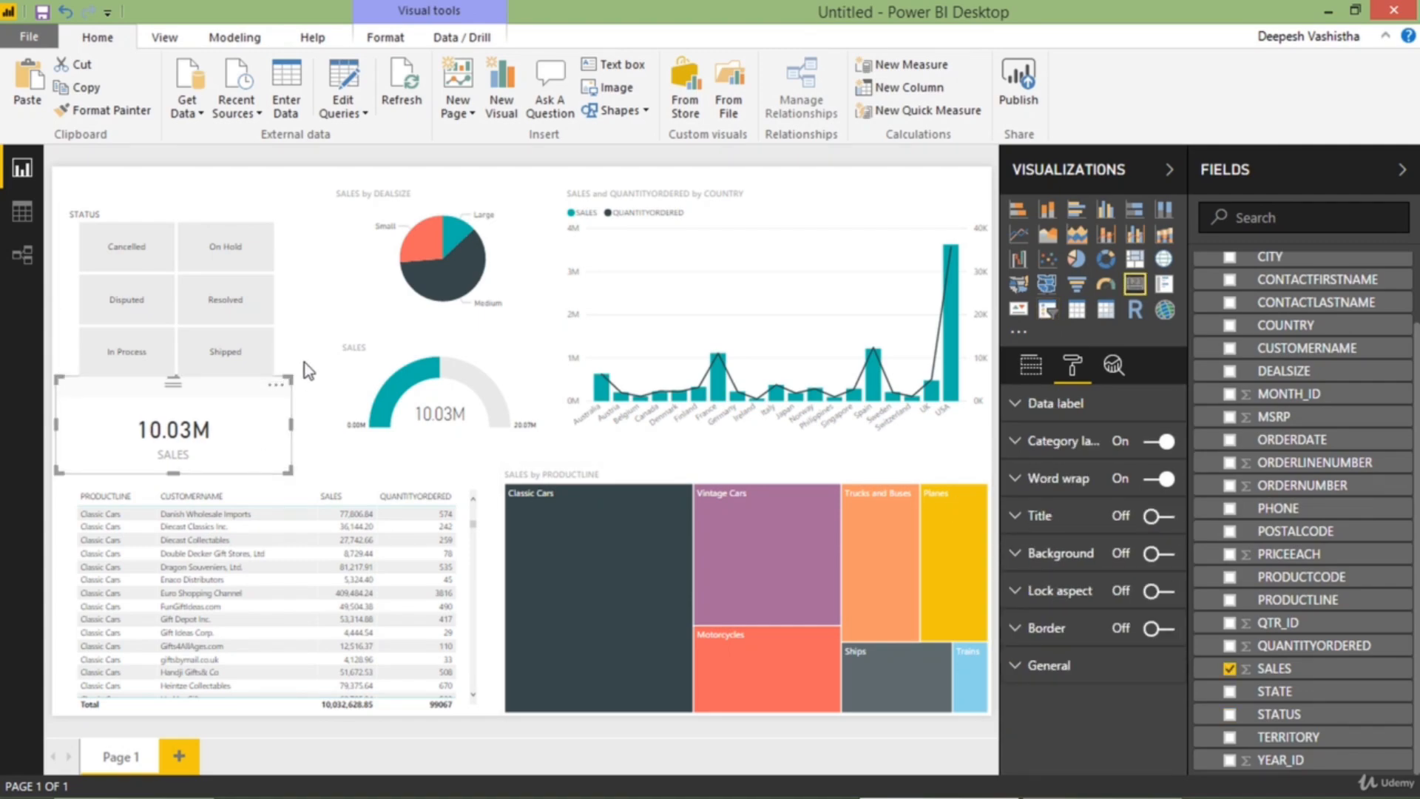
pyautogui.click(303, 327)
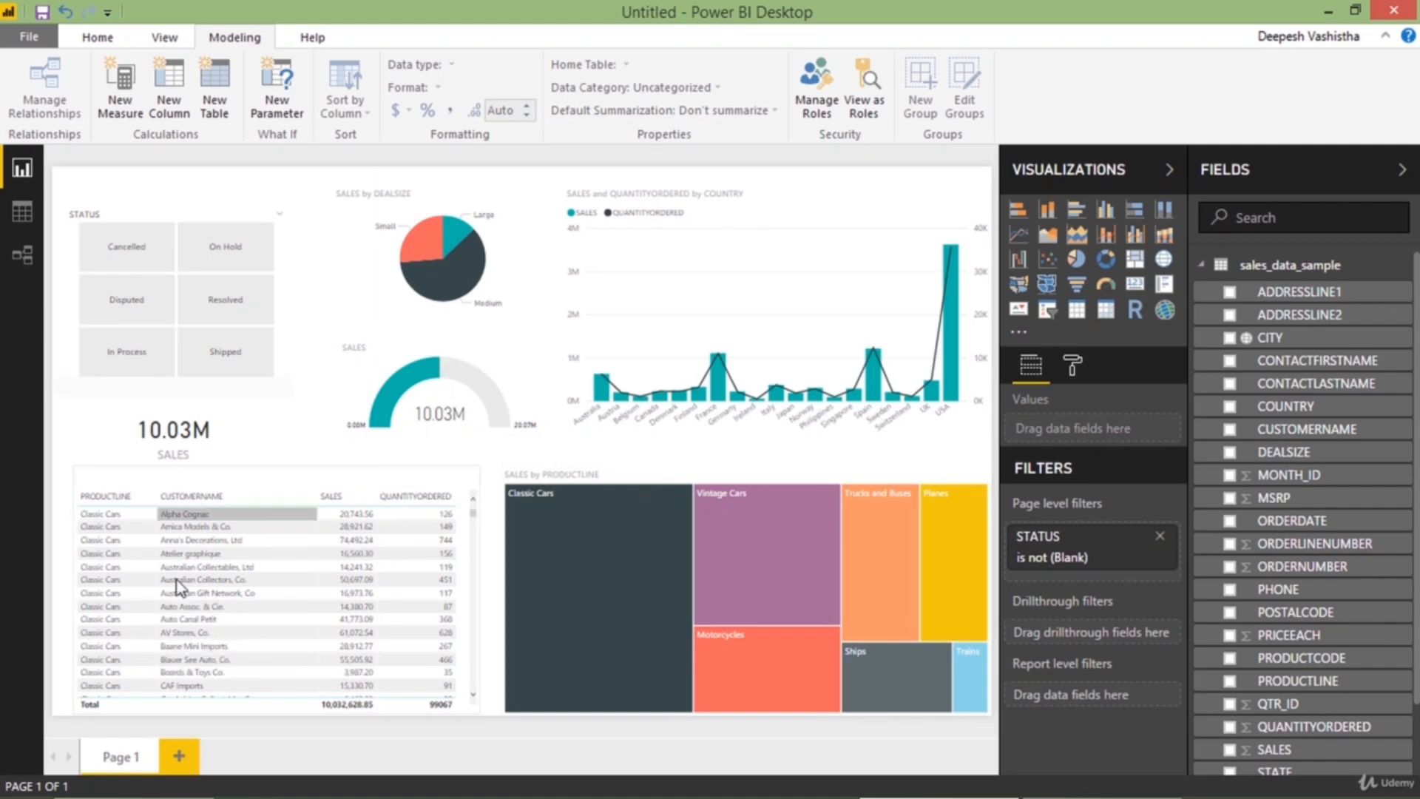
# Add a second report page and place an empty scatter chart on it
pyautogui.click(178, 756)
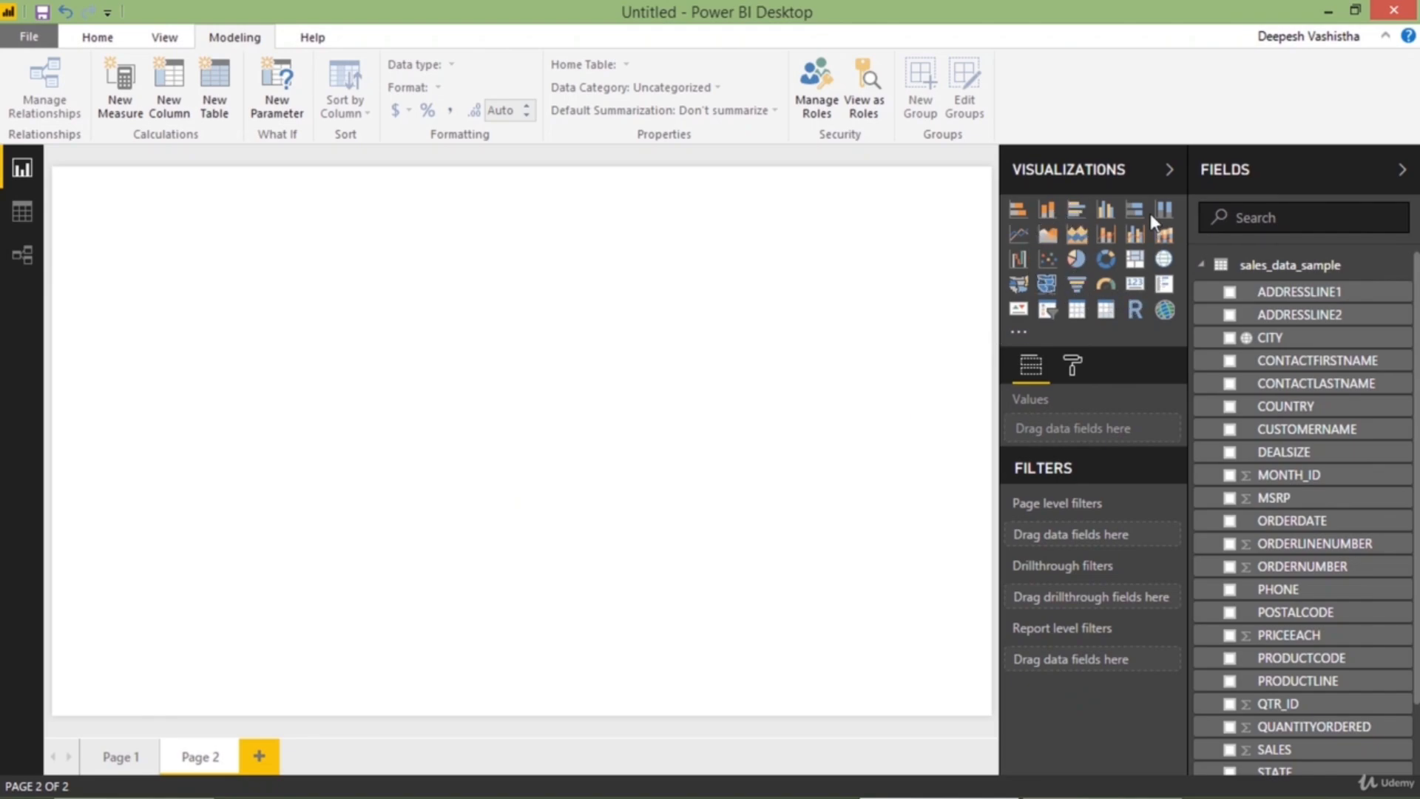
pyautogui.click(1021, 213)
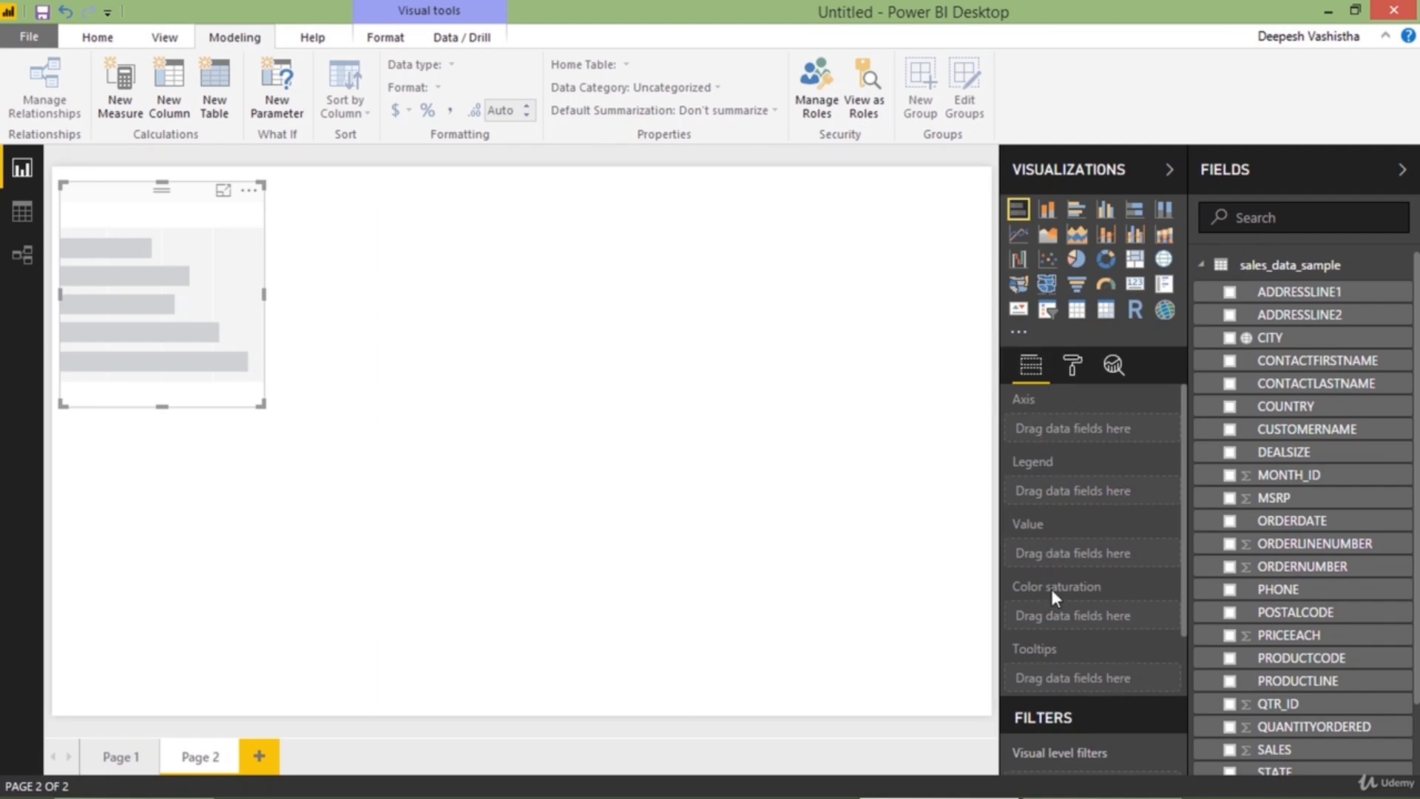
pyautogui.click(1077, 267)
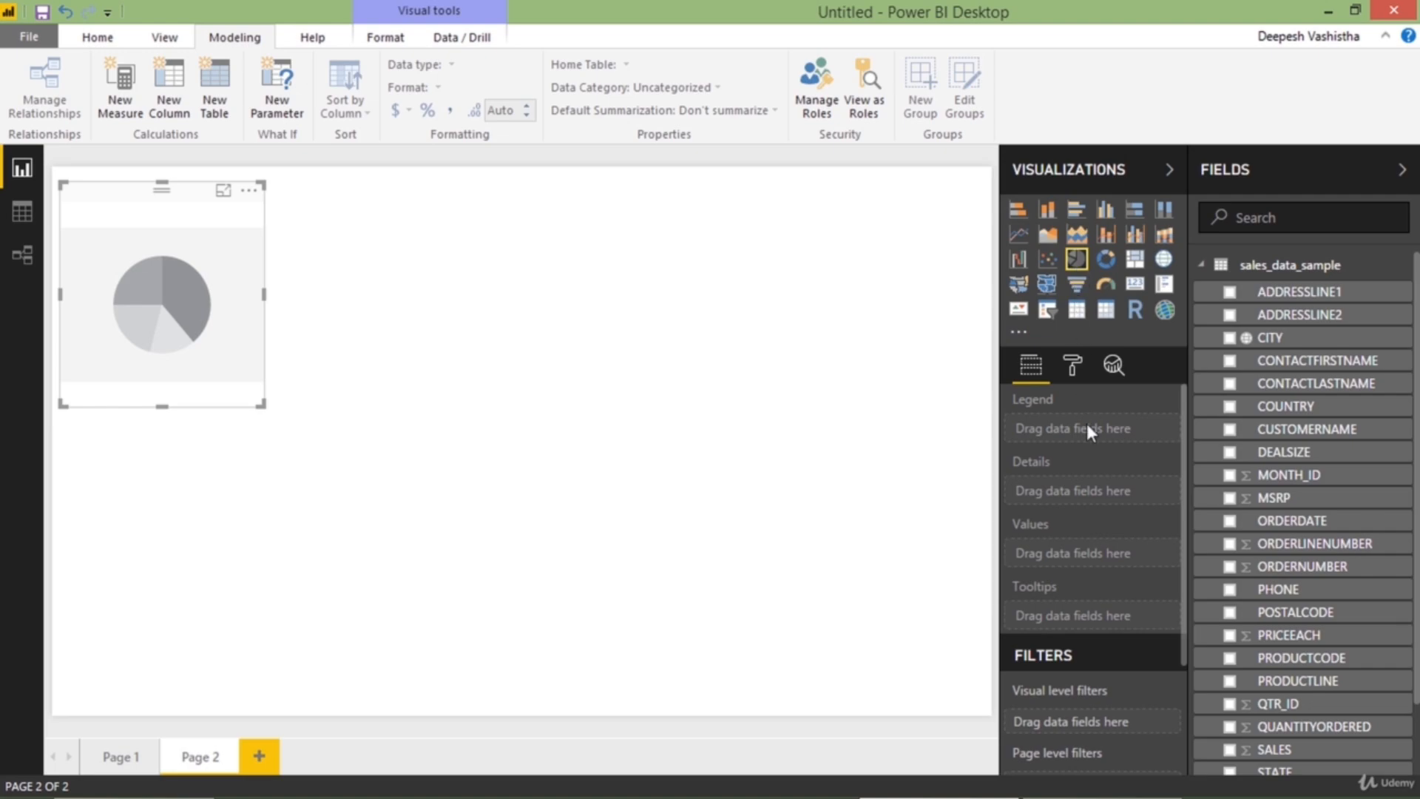
pyautogui.click(1045, 263)
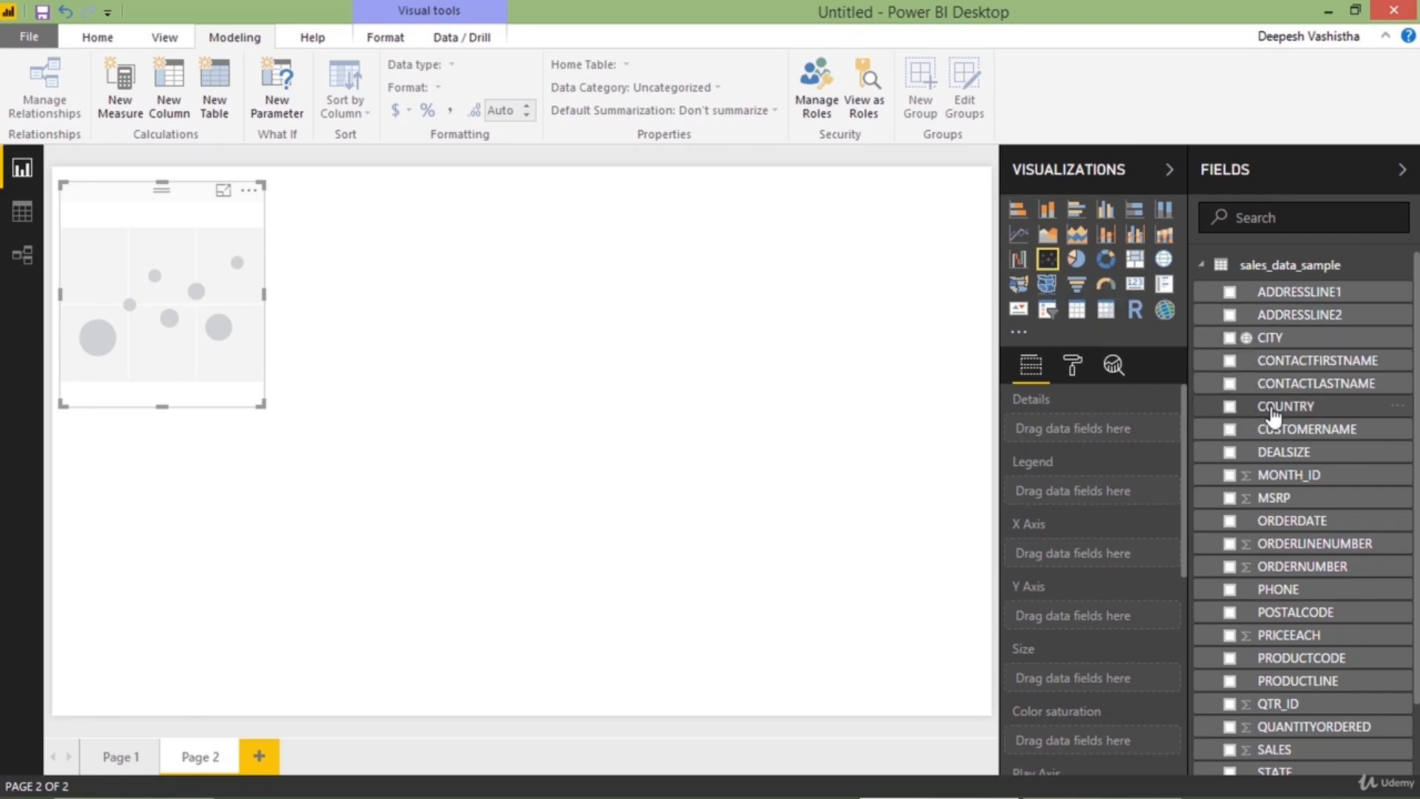
# Plot COUNTRY as the scatter chart's details with SALES on the X axis and QUANTITYORDERED on the Y axis, viewing it in focus mode
pyautogui.moveTo(1249, 409); pyautogui.dragTo(1083, 441)
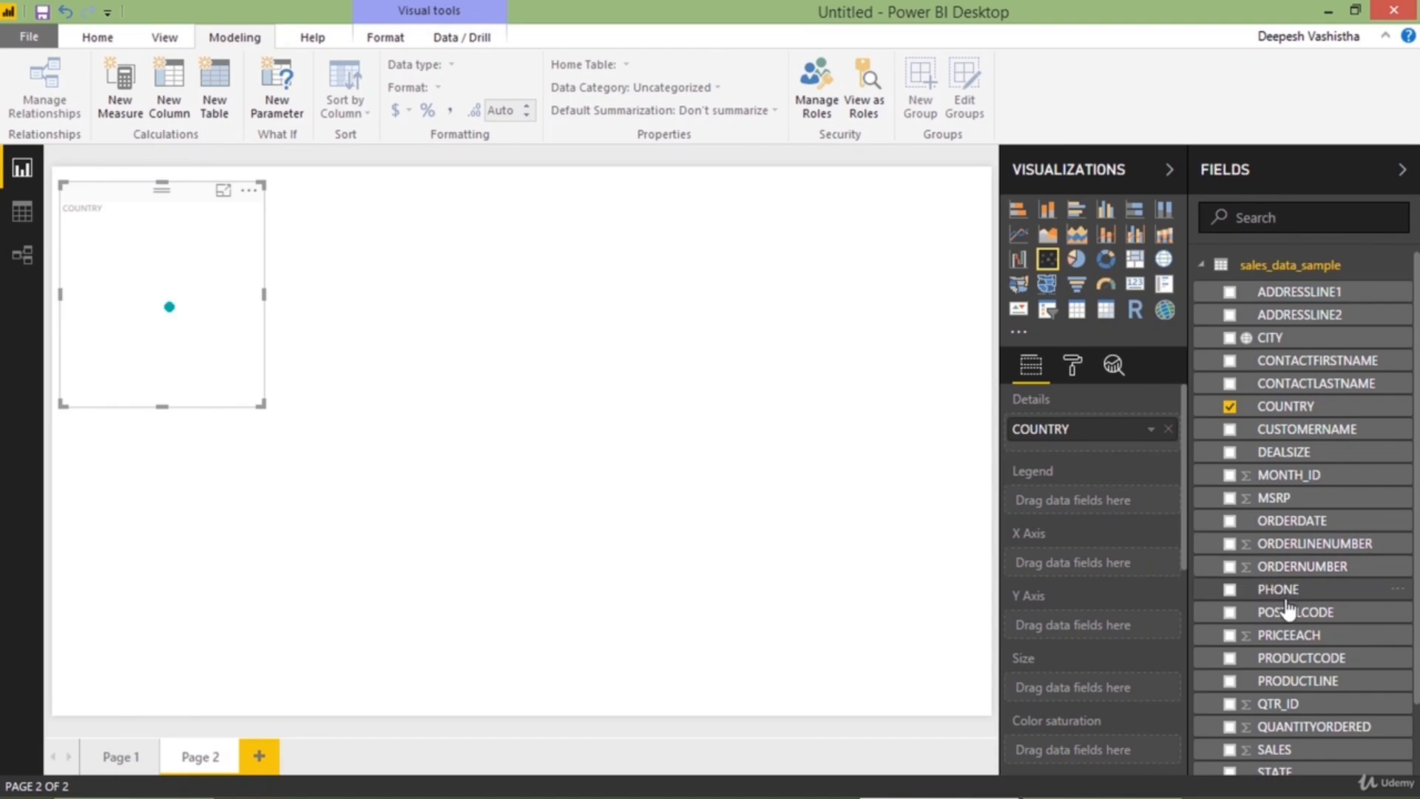
pyautogui.scroll(-1, 1287, 608)
pyautogui.moveTo(1295, 670); pyautogui.dragTo(1104, 559)
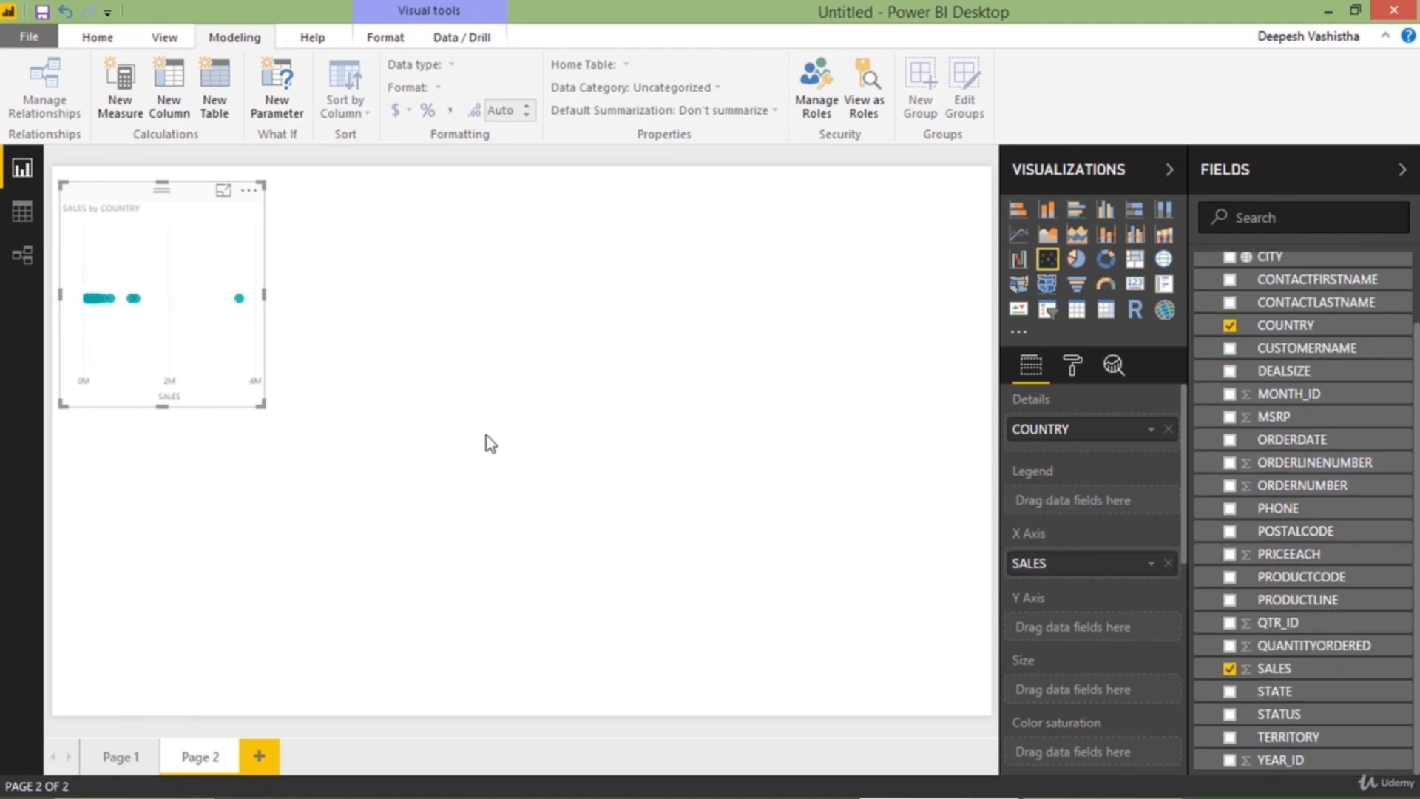
pyautogui.click(224, 190)
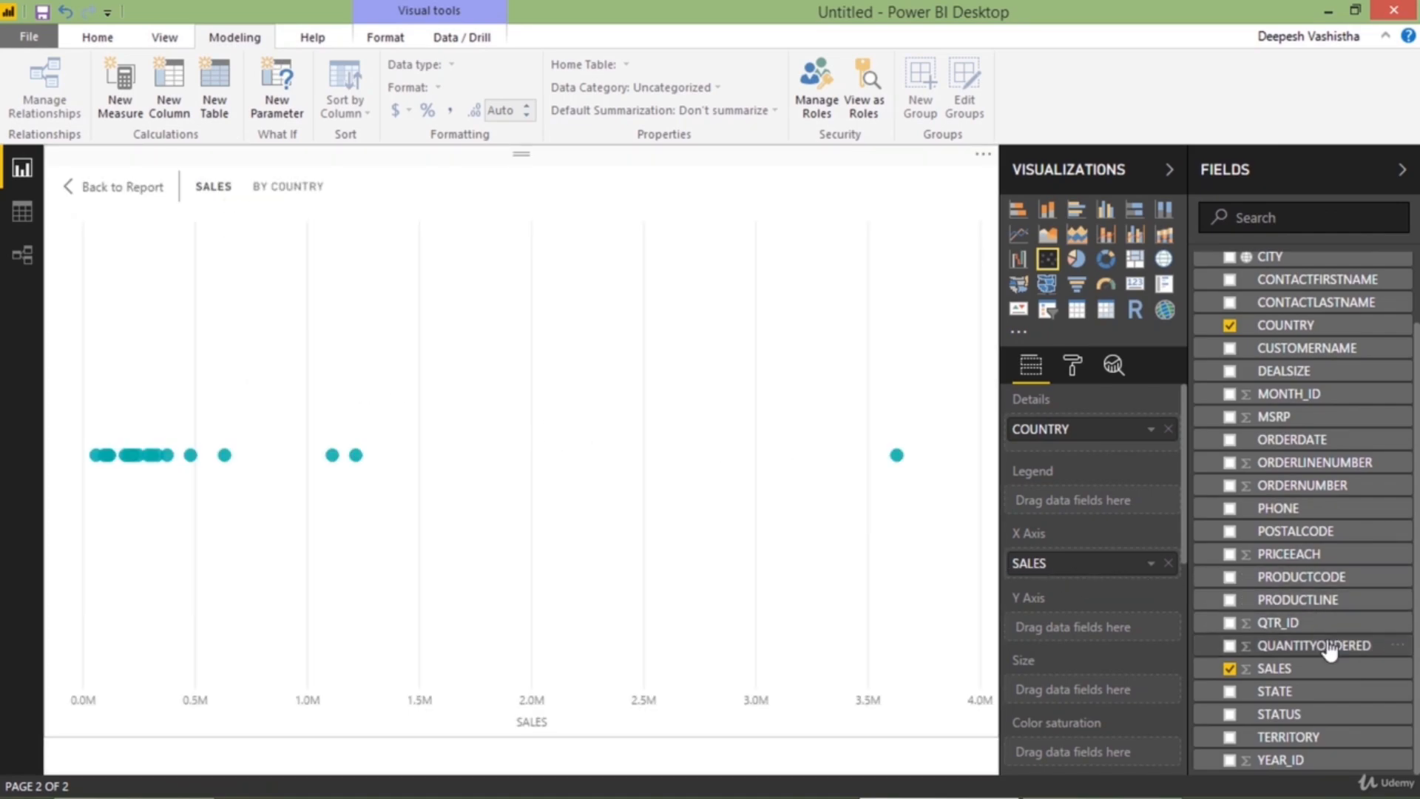
pyautogui.moveTo(1280, 654); pyautogui.dragTo(1086, 635)
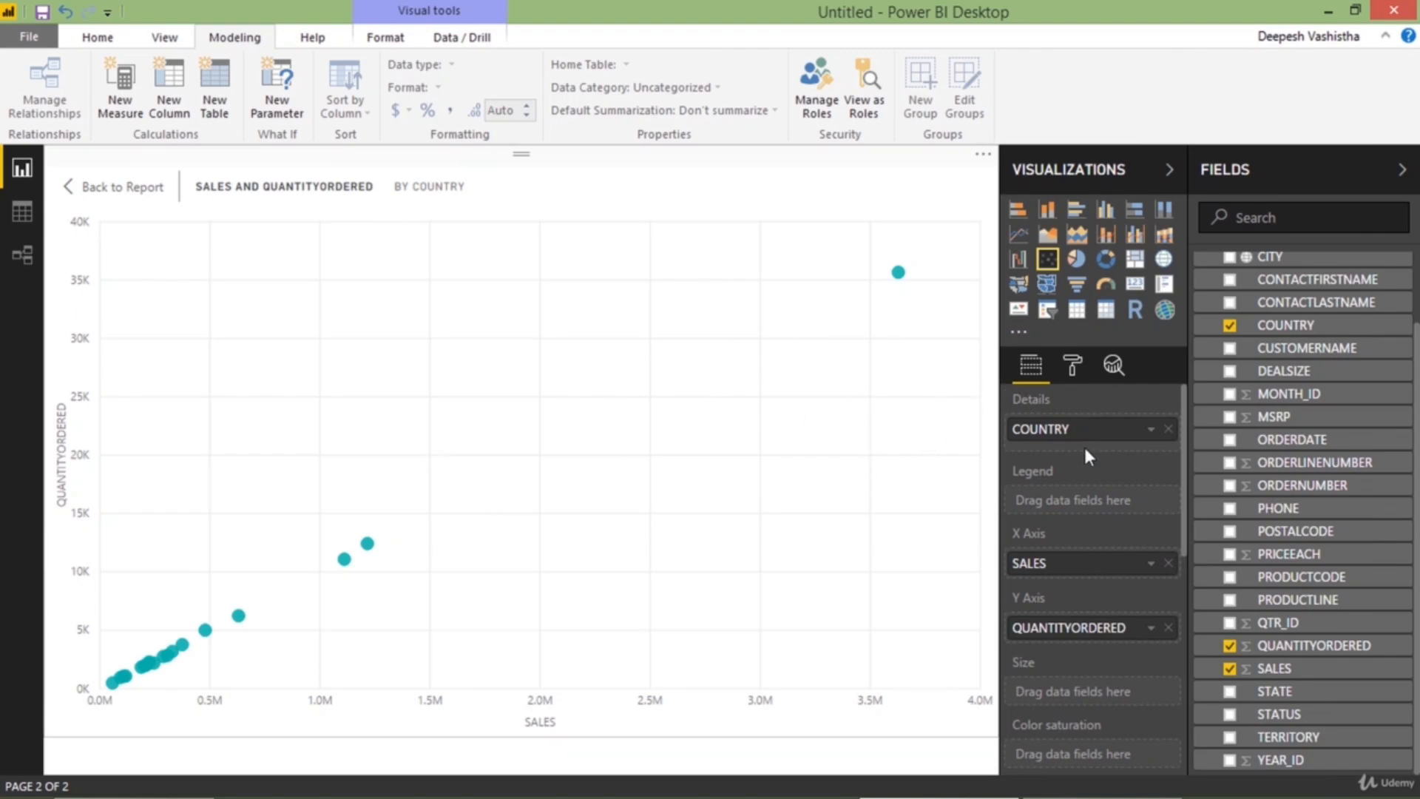
# Size the scatter chart's bubbles by SALES and use ORDERDATE as its play axis
pyautogui.scroll(-2, 1098, 479)
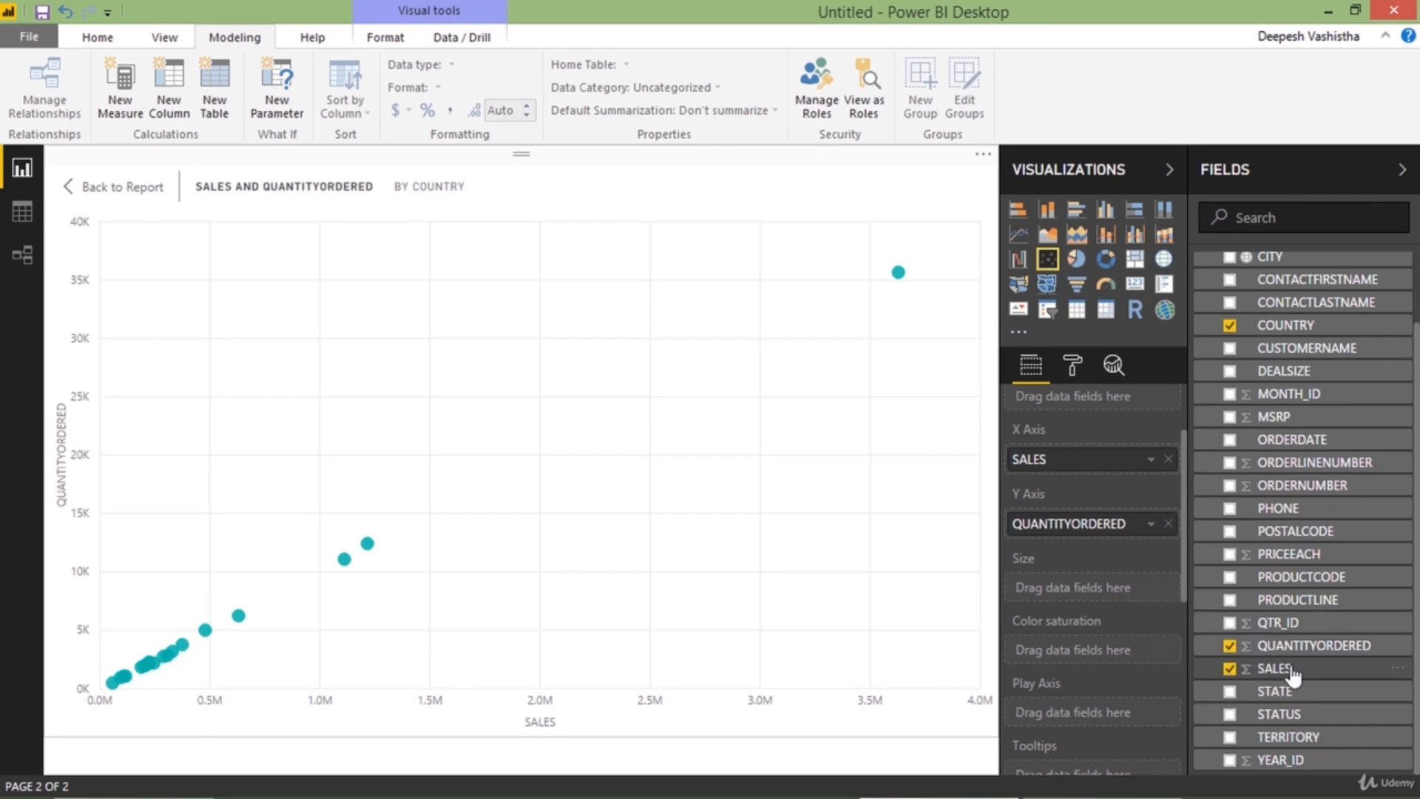
pyautogui.moveTo(1298, 677); pyautogui.dragTo(1088, 592)
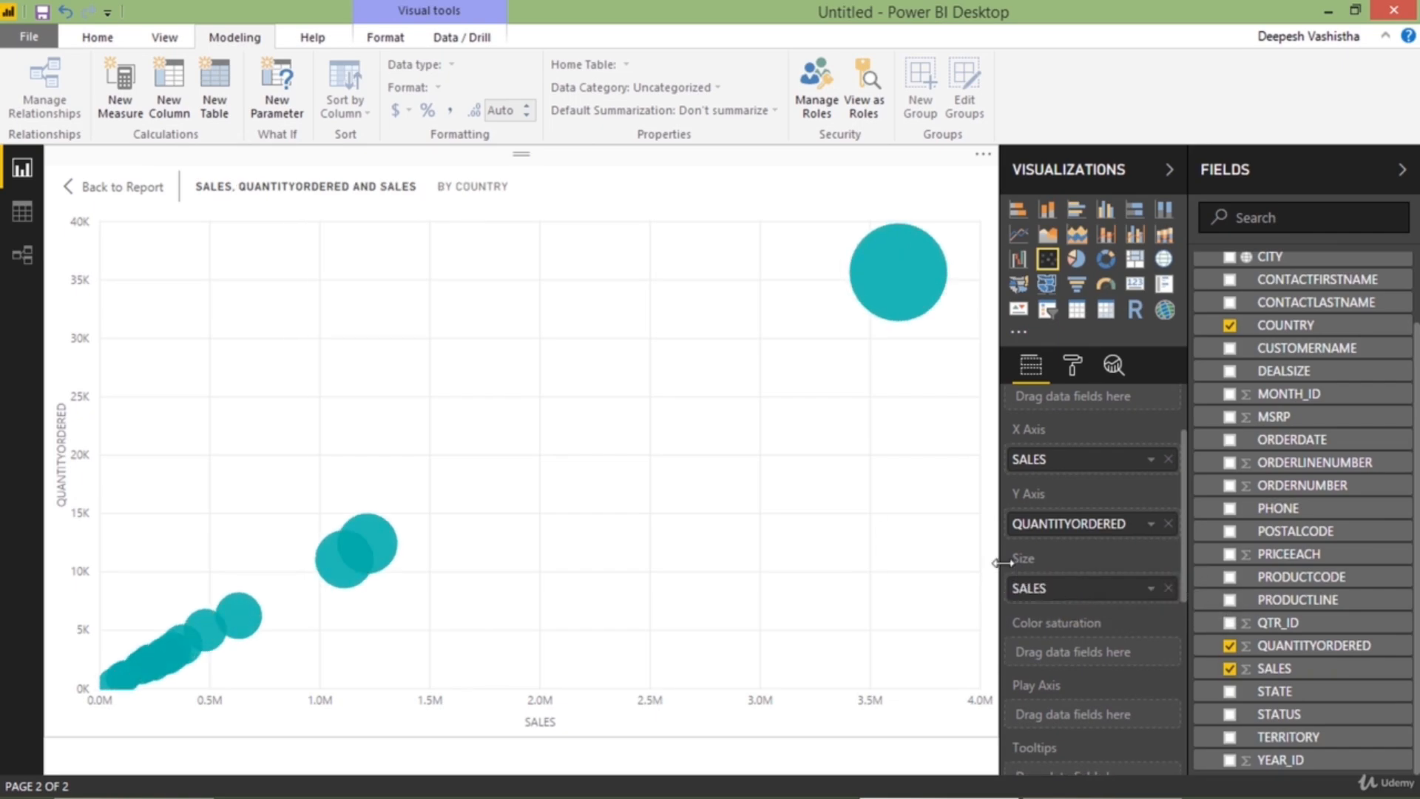
pyautogui.moveTo(903, 317)
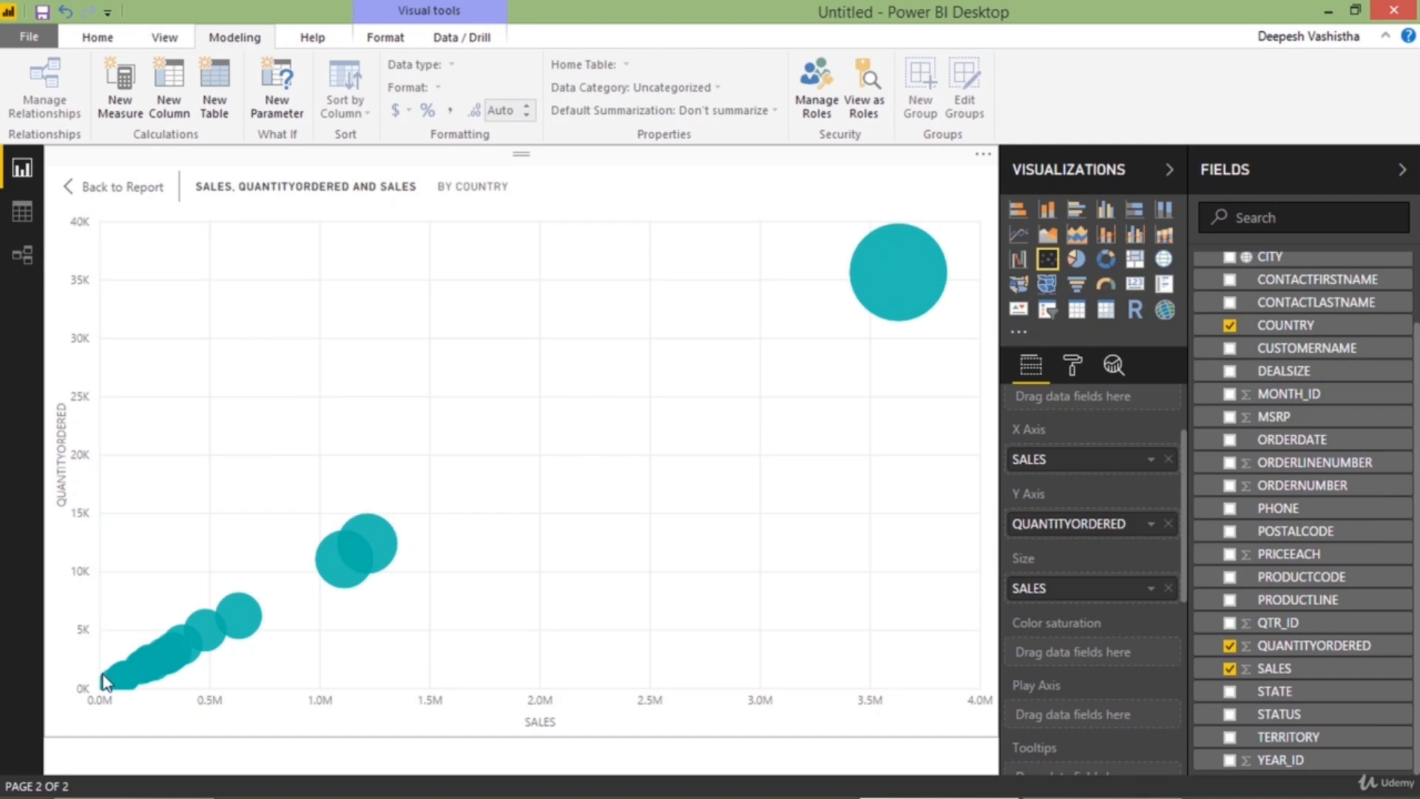
pyautogui.moveTo(106, 680)
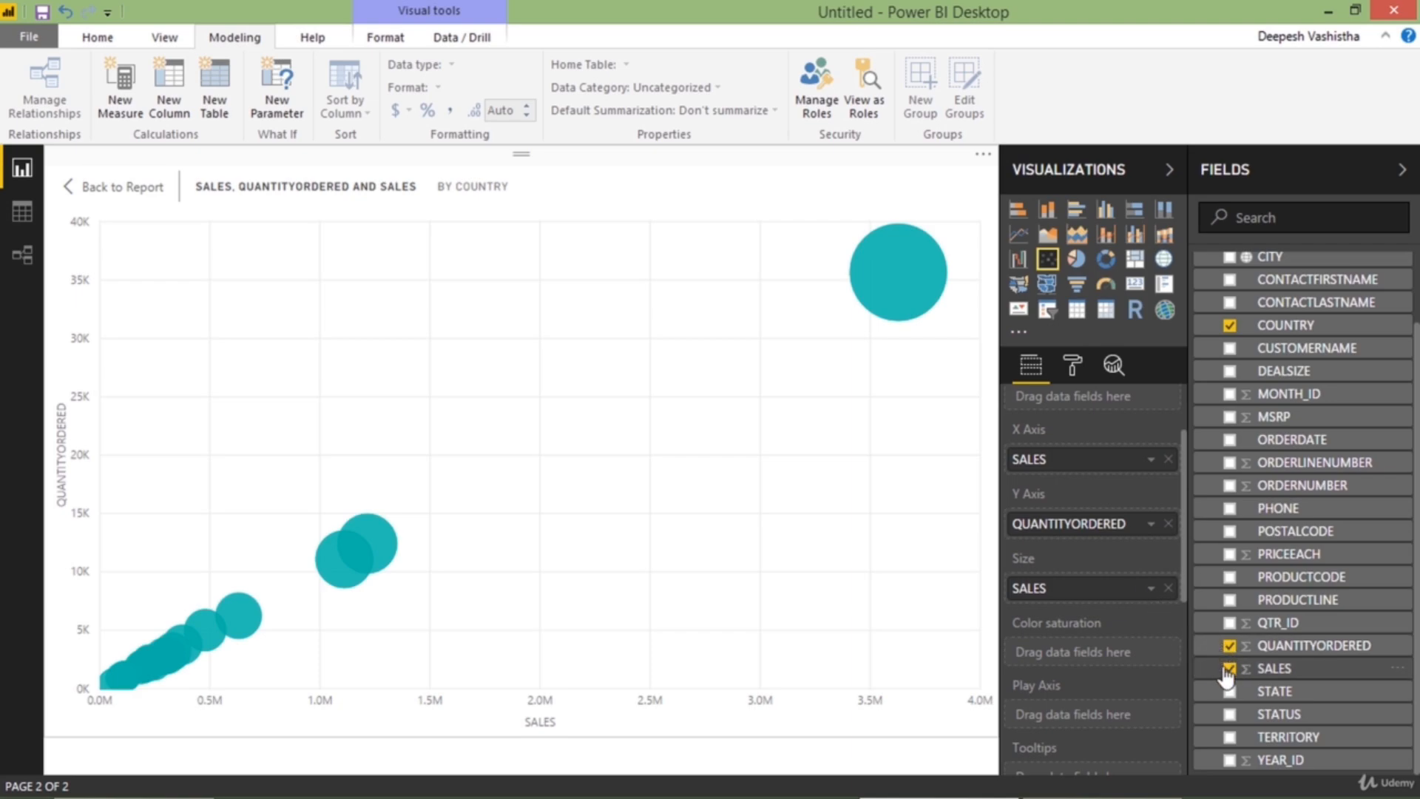
pyautogui.scroll(2, 1277, 677)
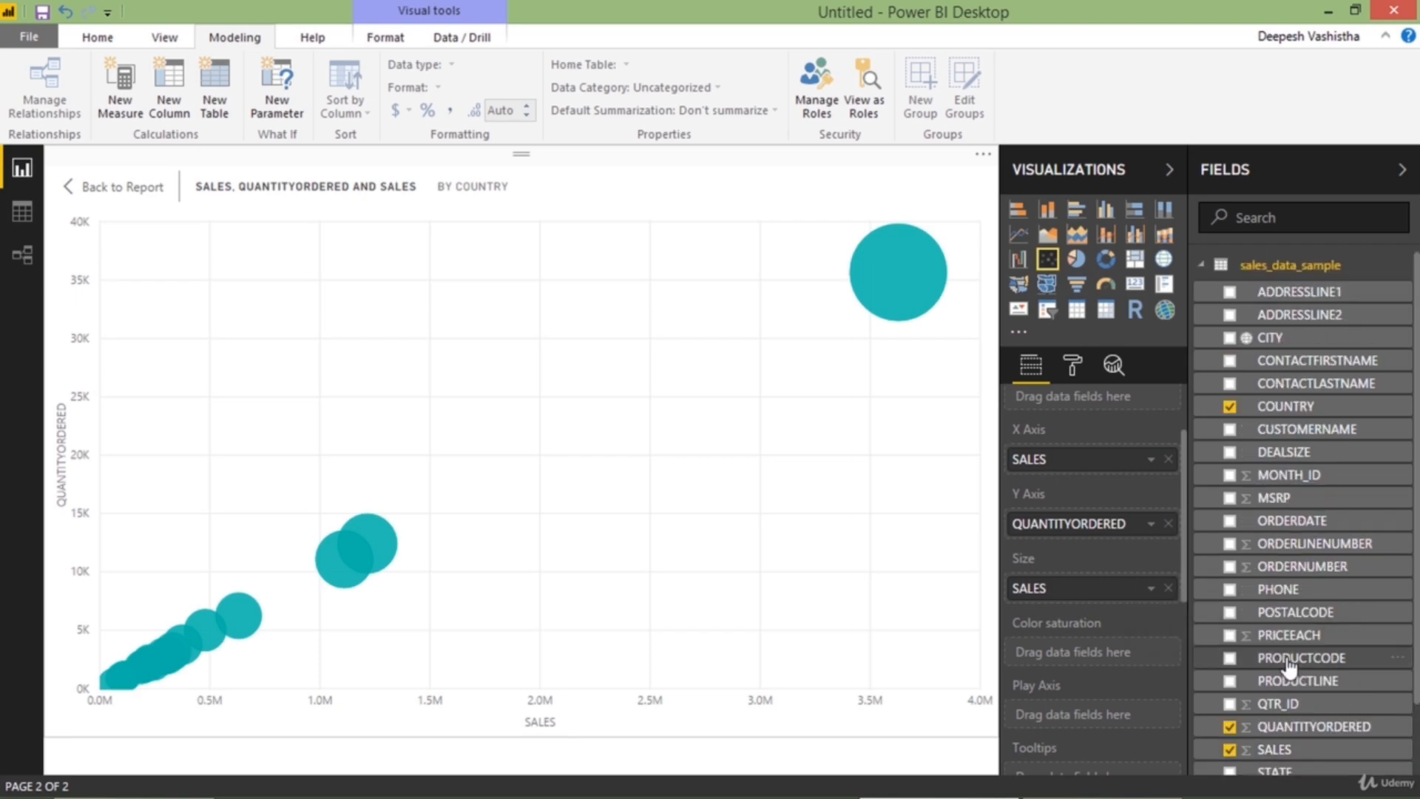
pyautogui.moveTo(1288, 523); pyautogui.dragTo(1094, 714)
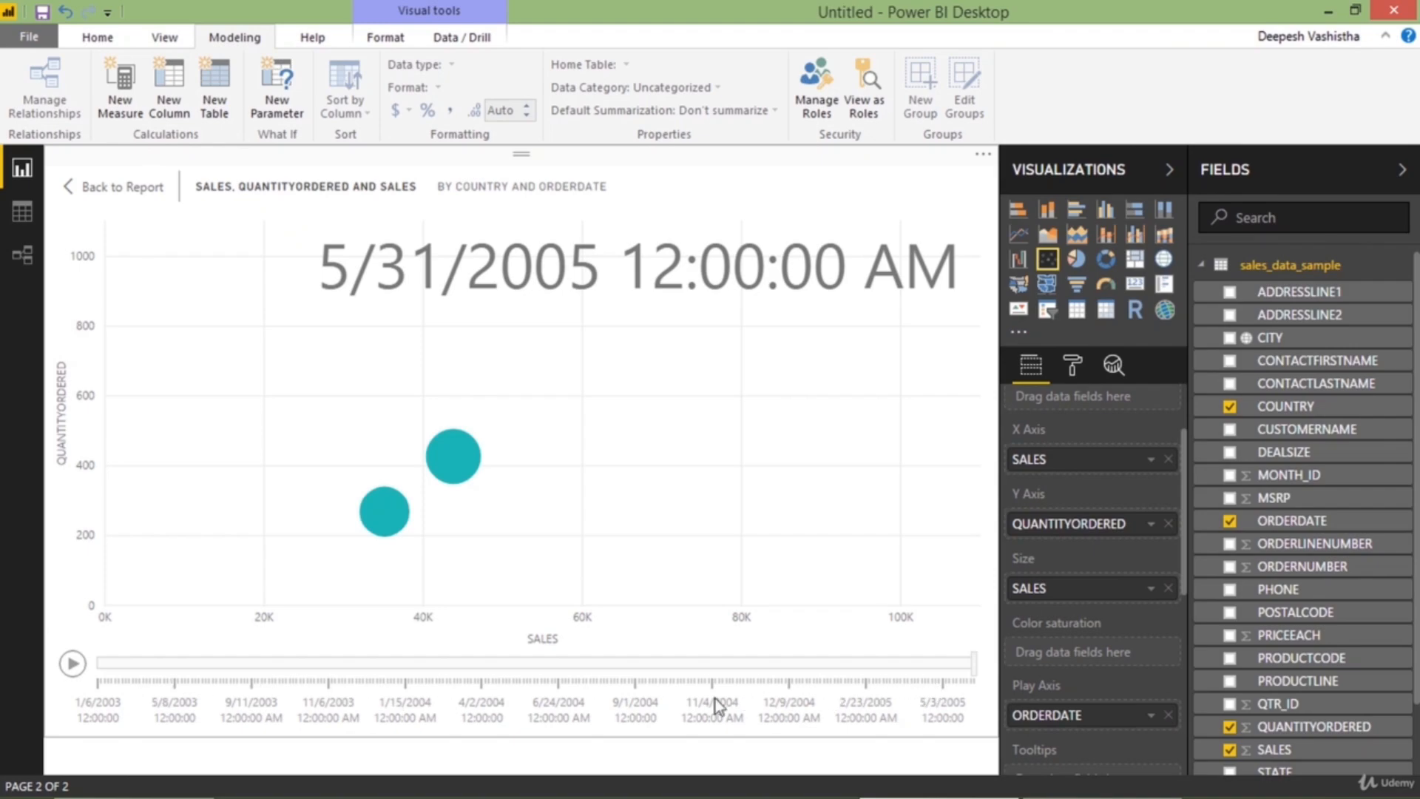
# Play the scatter chart's animation over the order dates and pause it at 11/6/2003
pyautogui.click(68, 668)
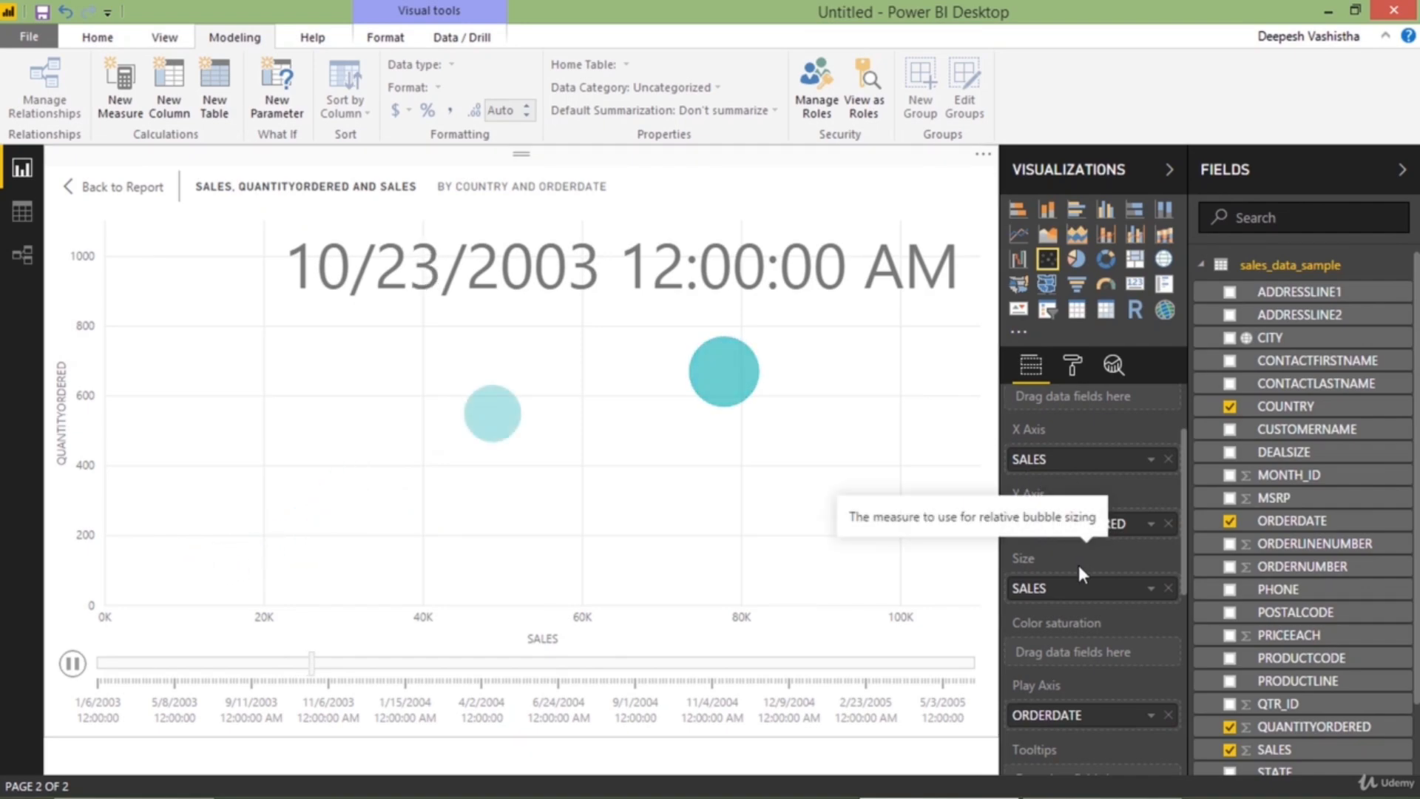
pyautogui.scroll(2, 1078, 565)
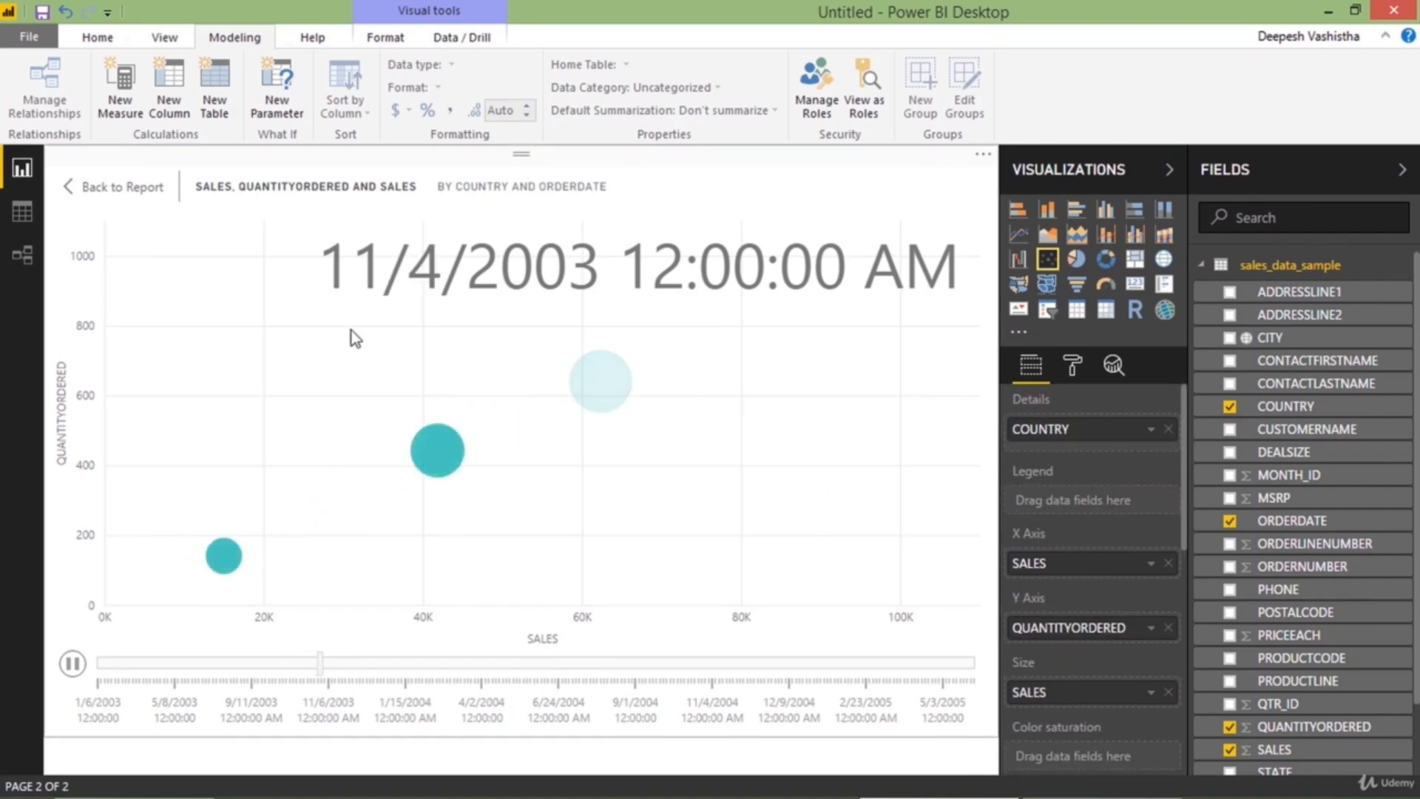
pyautogui.click(72, 666)
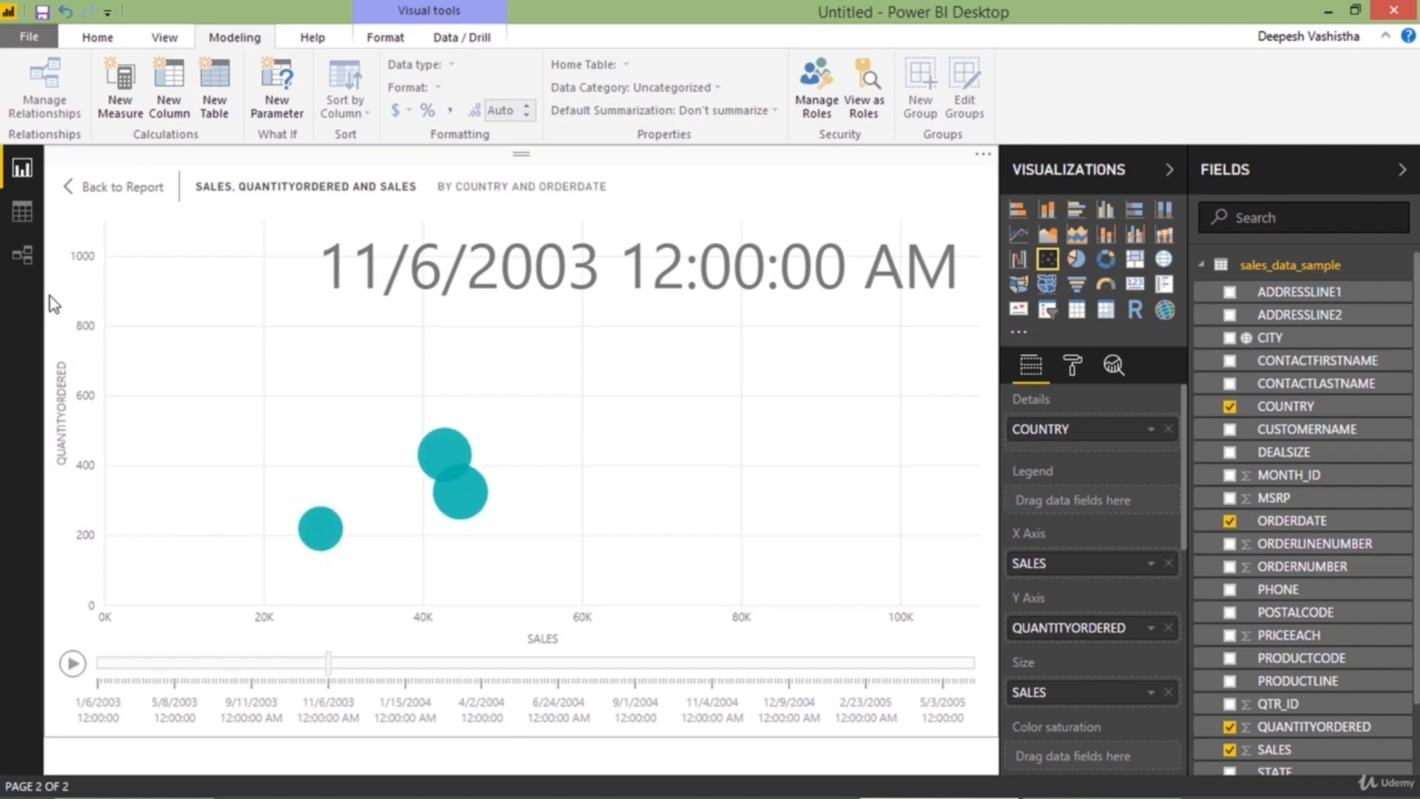
# Return to the report page and enlarge the scatter chart to span a little over half the page width
pyautogui.moveTo(199, 319)
pyautogui.mouseDown()
pyautogui.moveTo(332, 344)
pyautogui.moveTo(198, 309)
pyautogui.mouseUp()
pyautogui.moveTo(258, 390); pyautogui.dragTo(588, 459)
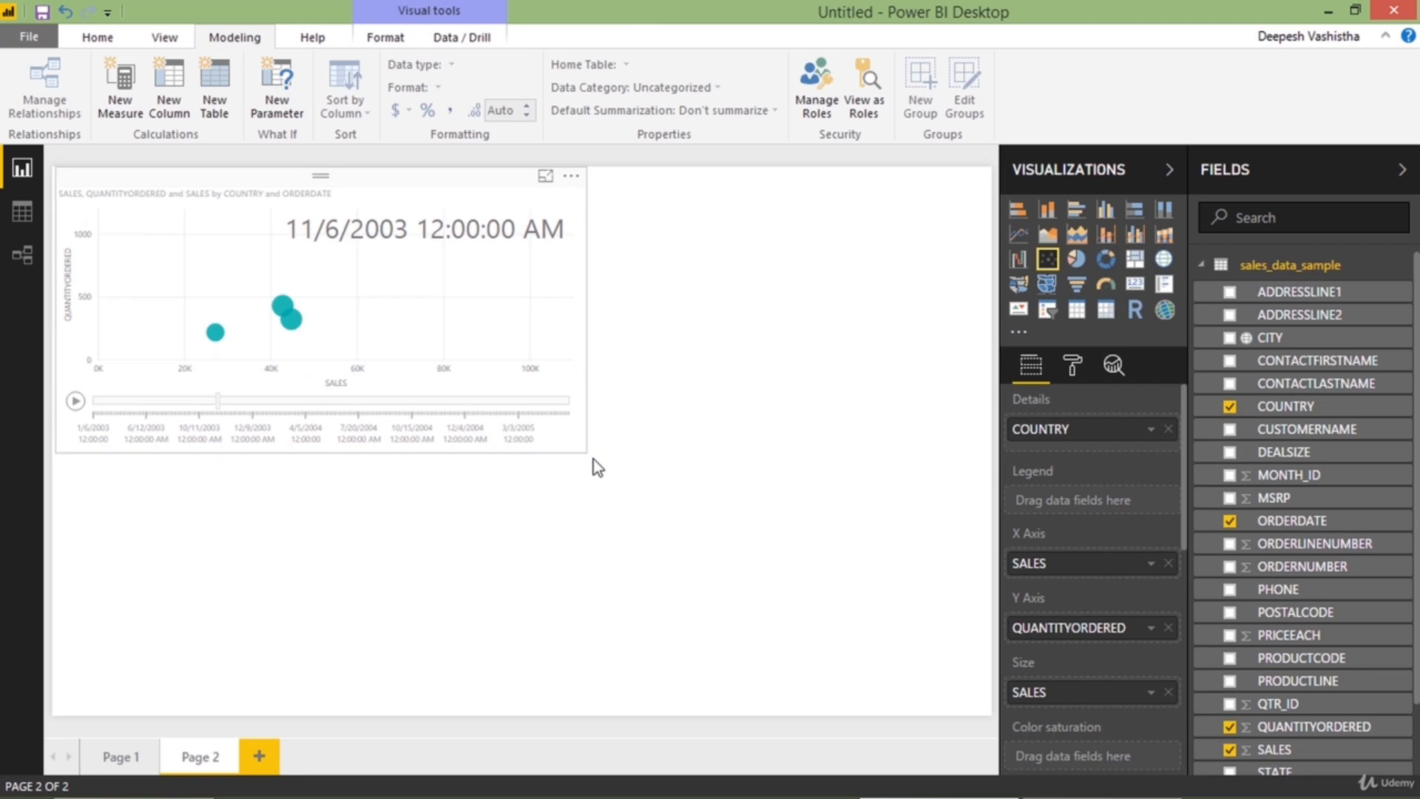
pyautogui.click(486, 327)
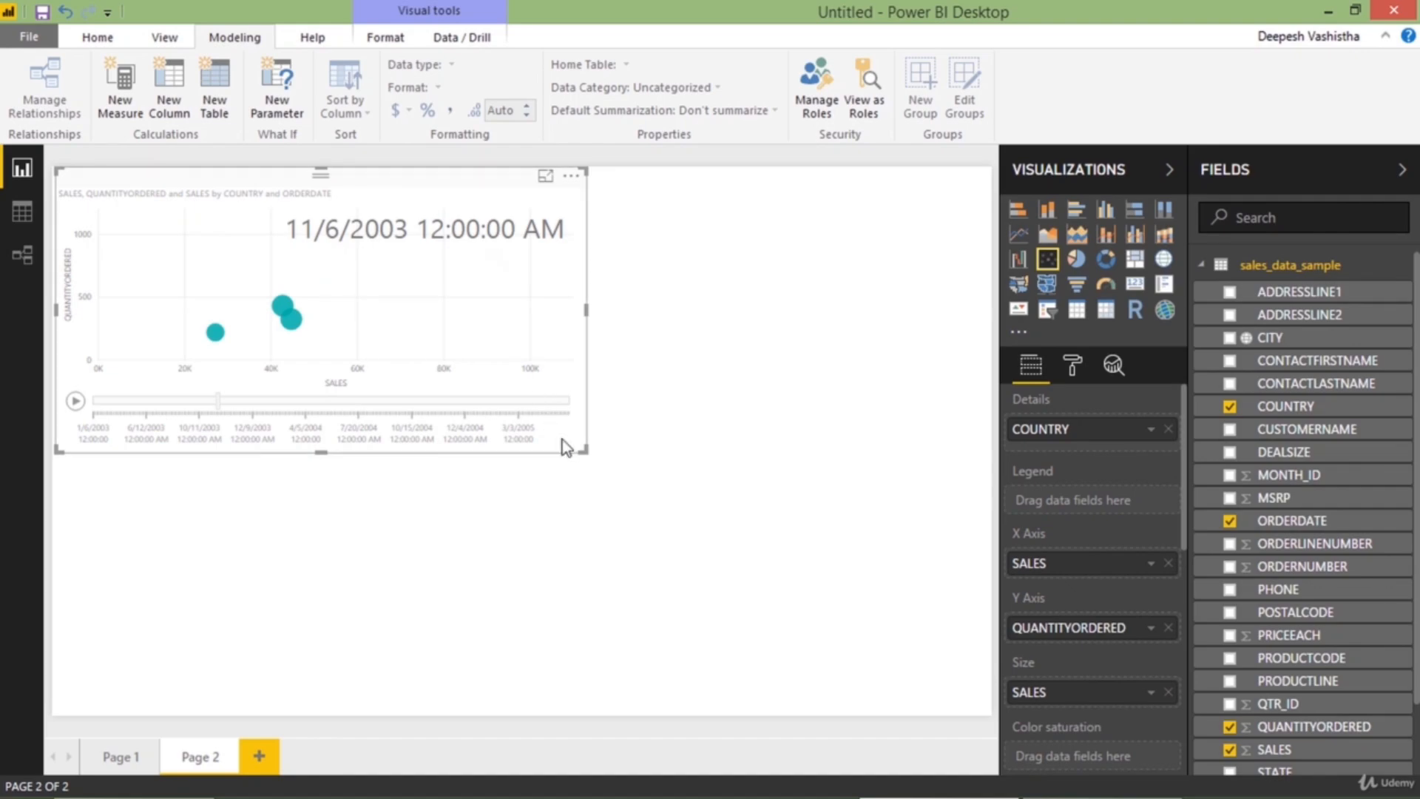
pyautogui.moveTo(567, 444); pyautogui.dragTo(539, 435)
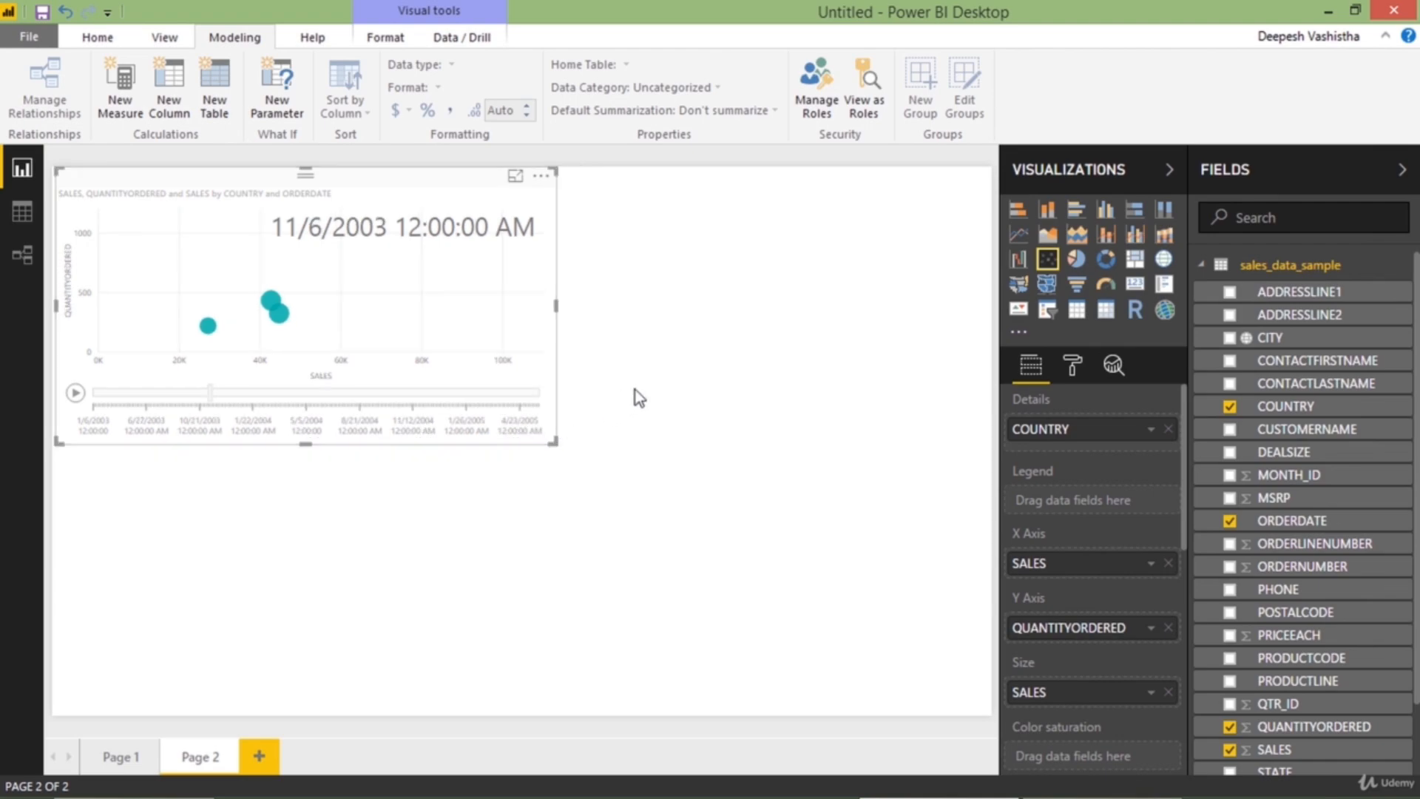
# Add a line chart beside the scatter chart and enlarge it to fill the rest of the page width
pyautogui.click(960, 288)
pyautogui.click(1019, 235)
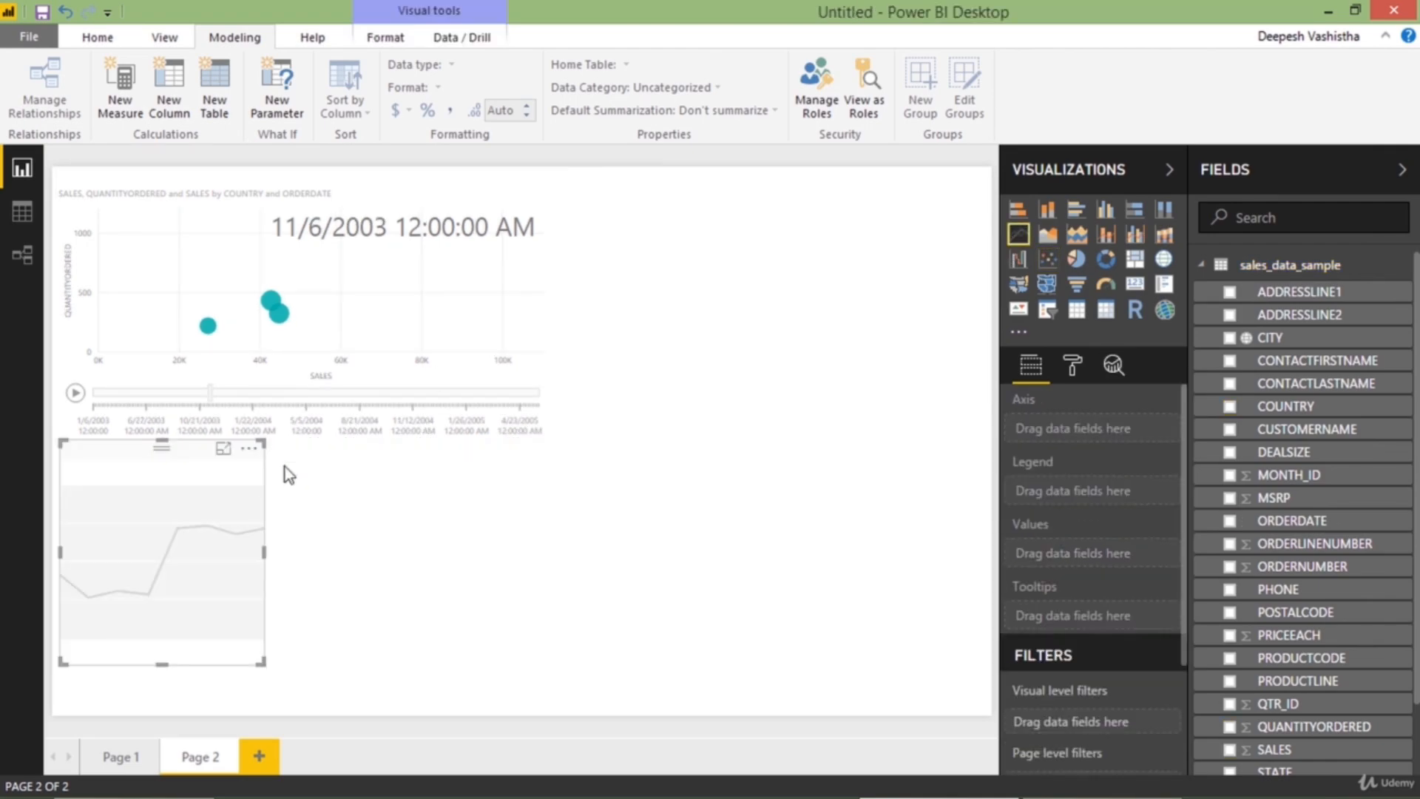
pyautogui.moveTo(210, 528); pyautogui.dragTo(720, 281)
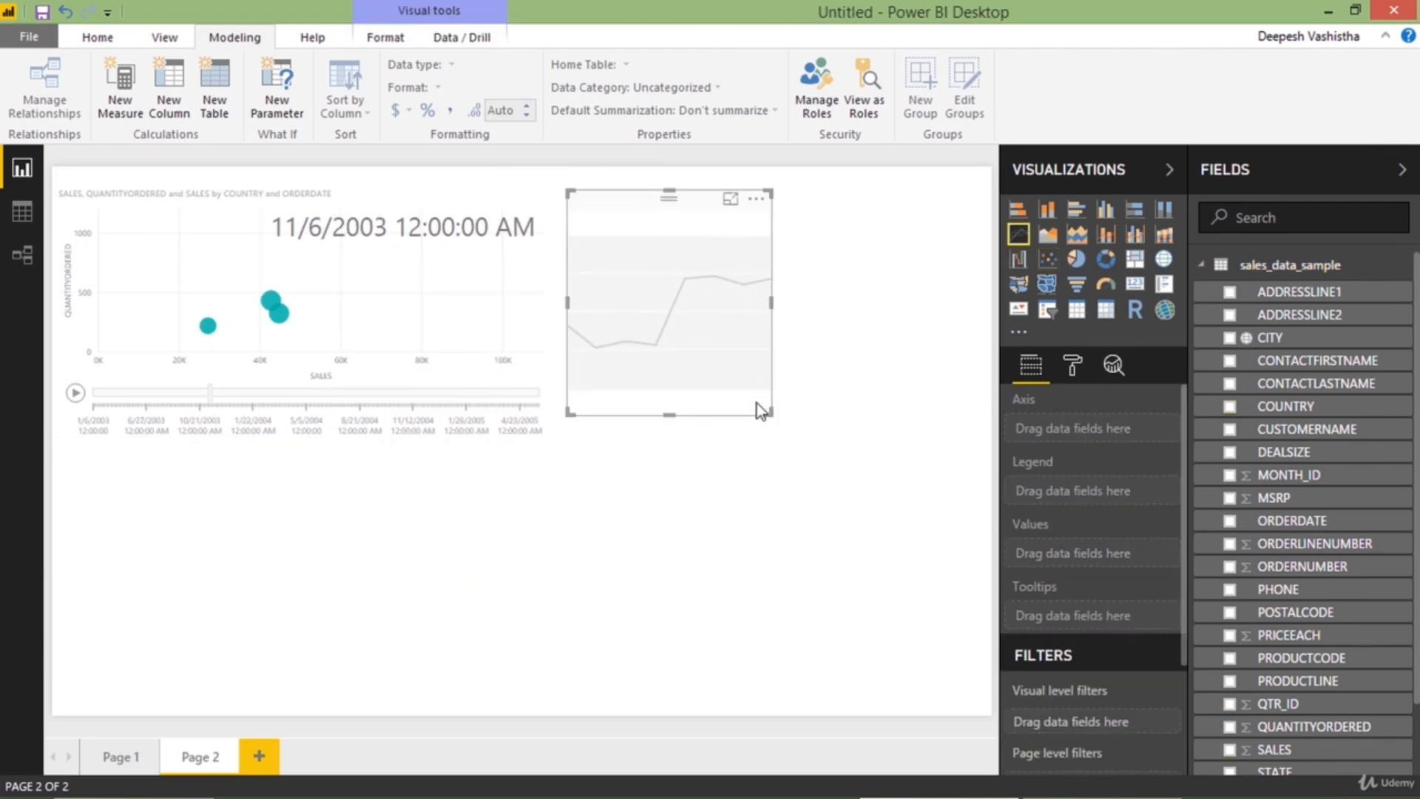
pyautogui.moveTo(757, 403); pyautogui.dragTo(923, 401)
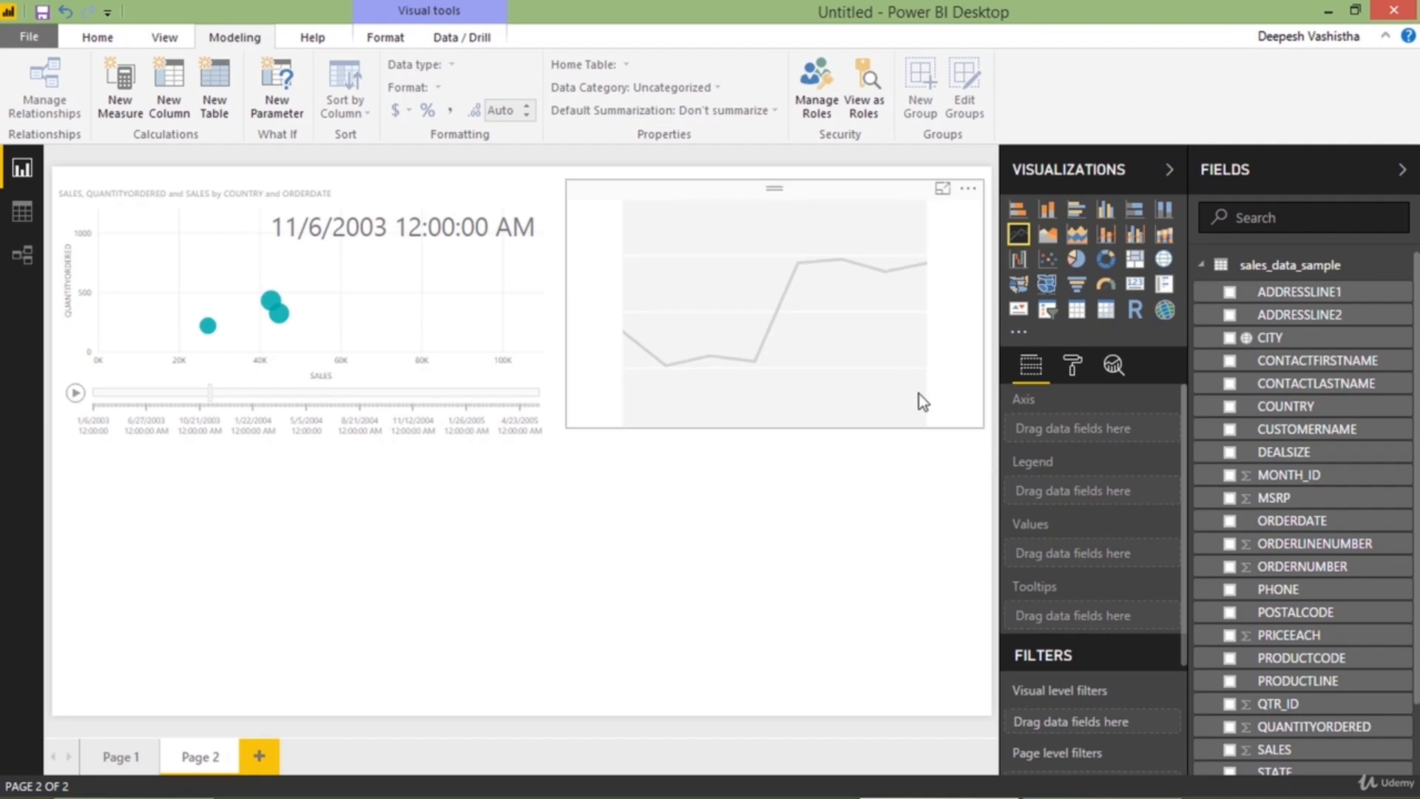
# Plot QUANTITYORDERED by COUNTRY in the line chart and inspect its data points in focus mode
pyautogui.click(1230, 406)
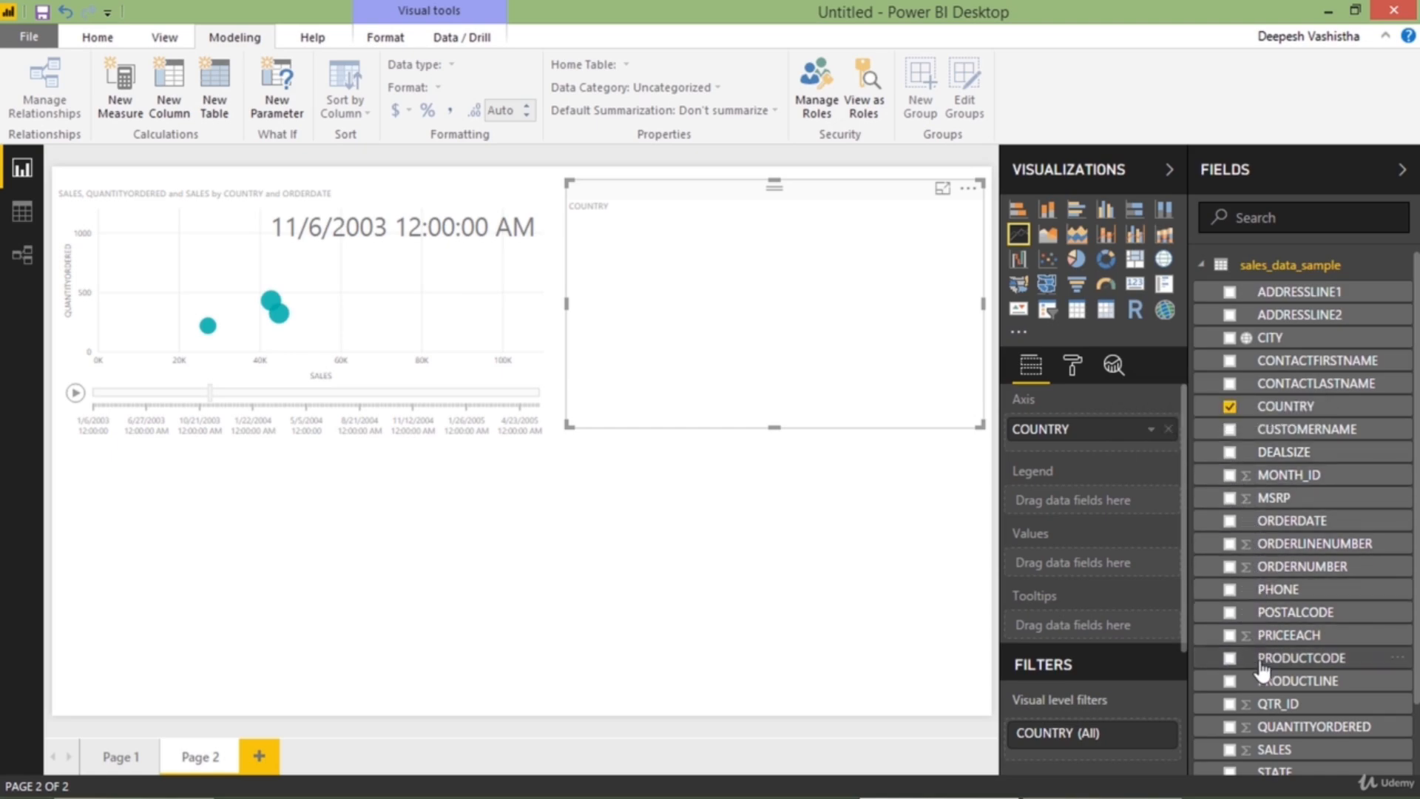
pyautogui.click(1230, 728)
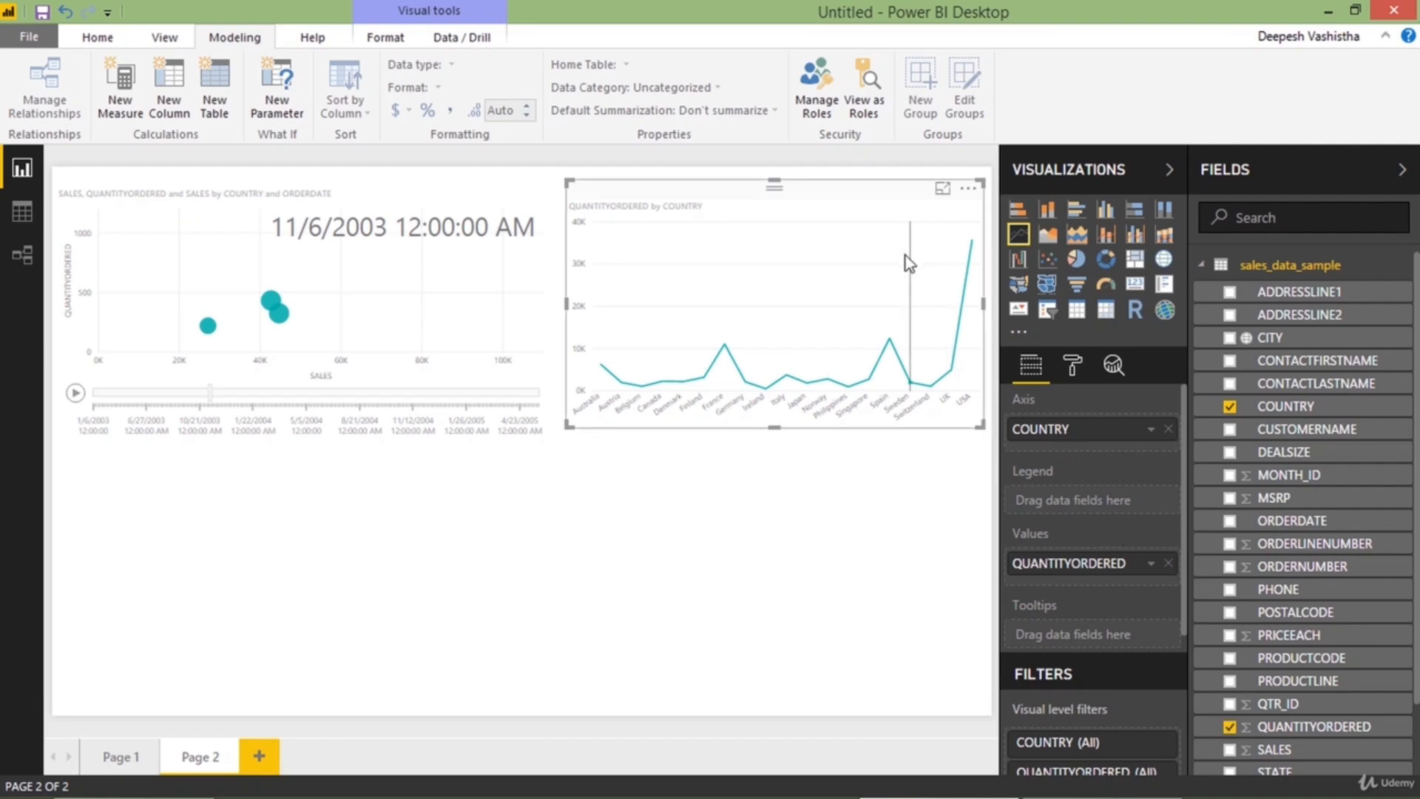
pyautogui.click(943, 190)
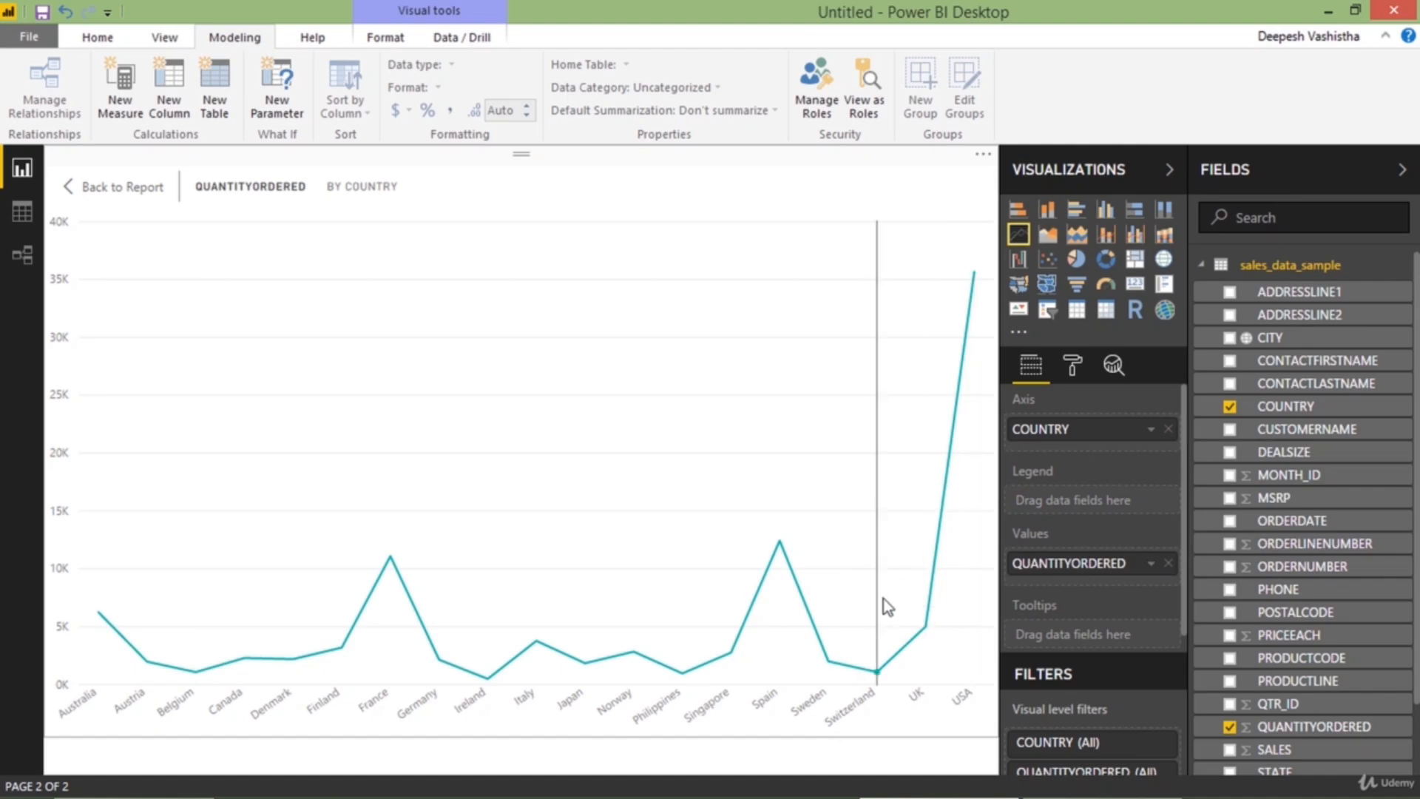
pyautogui.moveTo(924, 578)
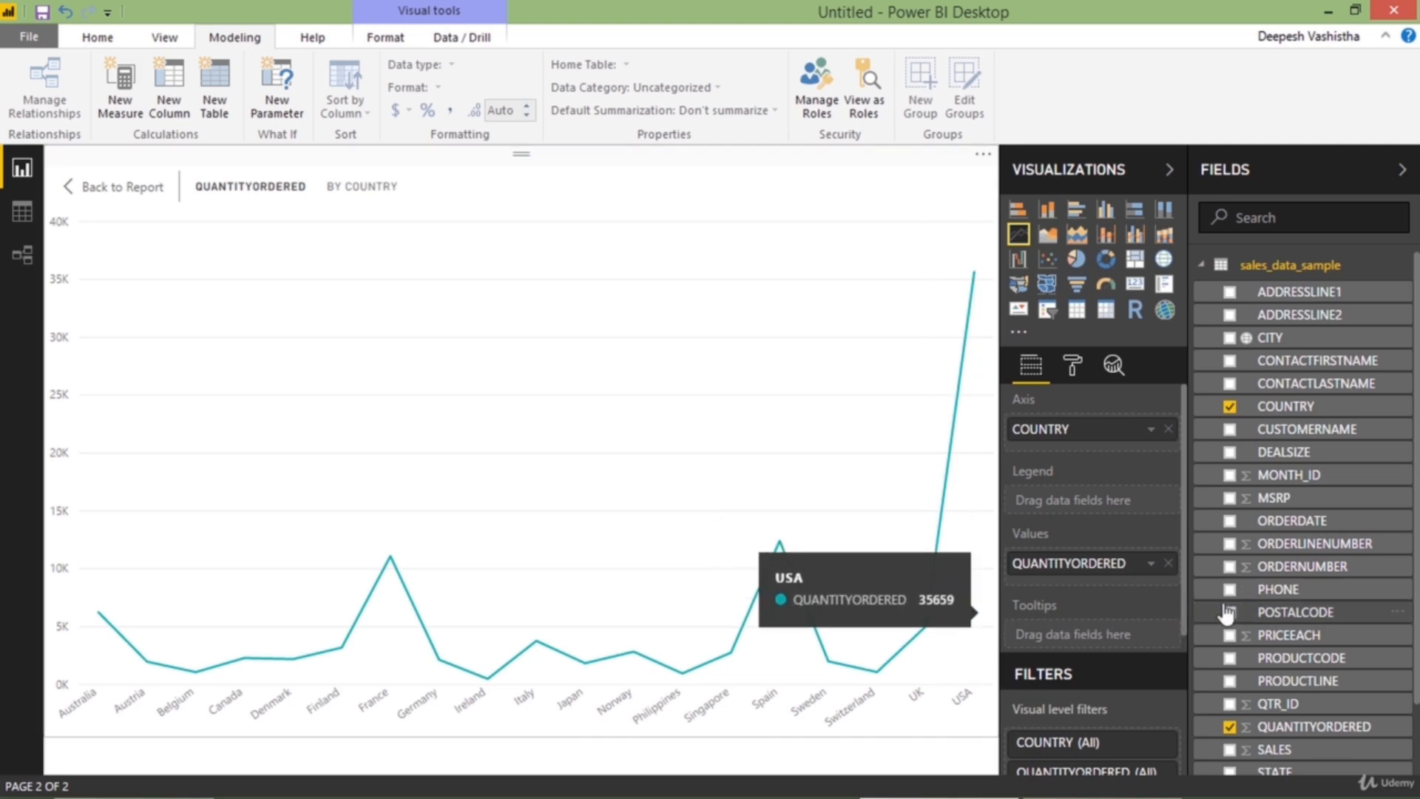
# Add PRICEEACH as a second value above QUANTITYORDERED in the line chart and check individual countries
pyautogui.moveTo(1262, 634); pyautogui.dragTo(1092, 568)
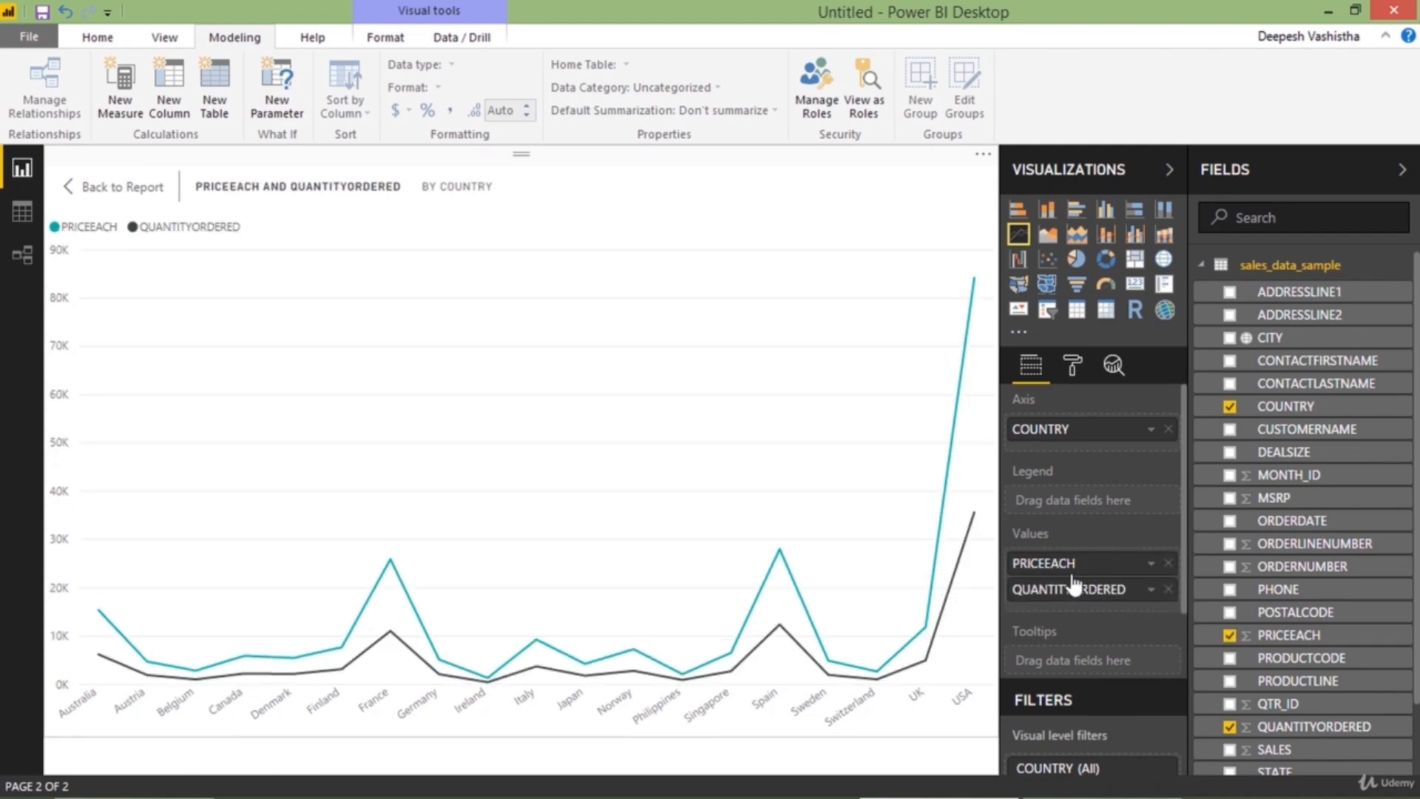
pyautogui.moveTo(657, 682)
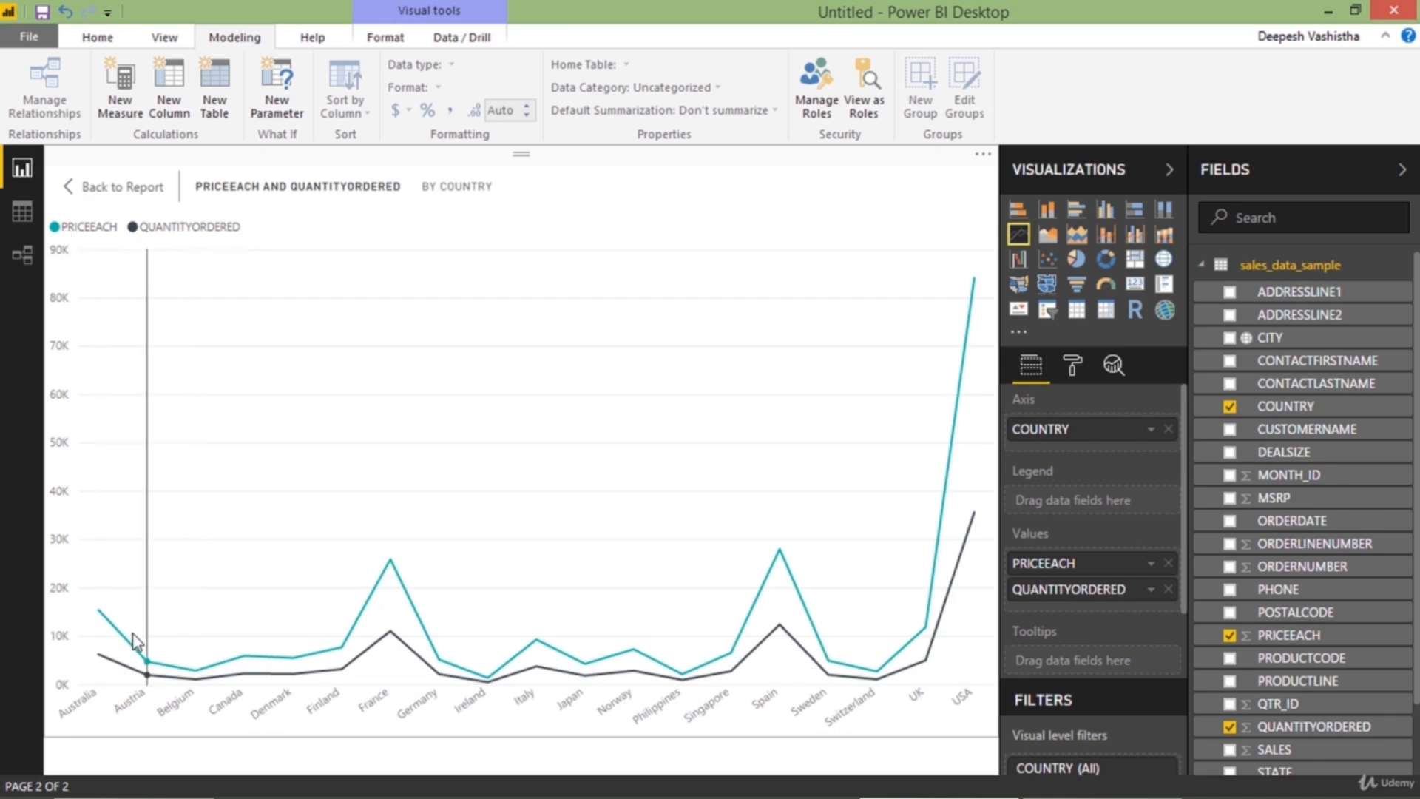
pyautogui.moveTo(111, 651)
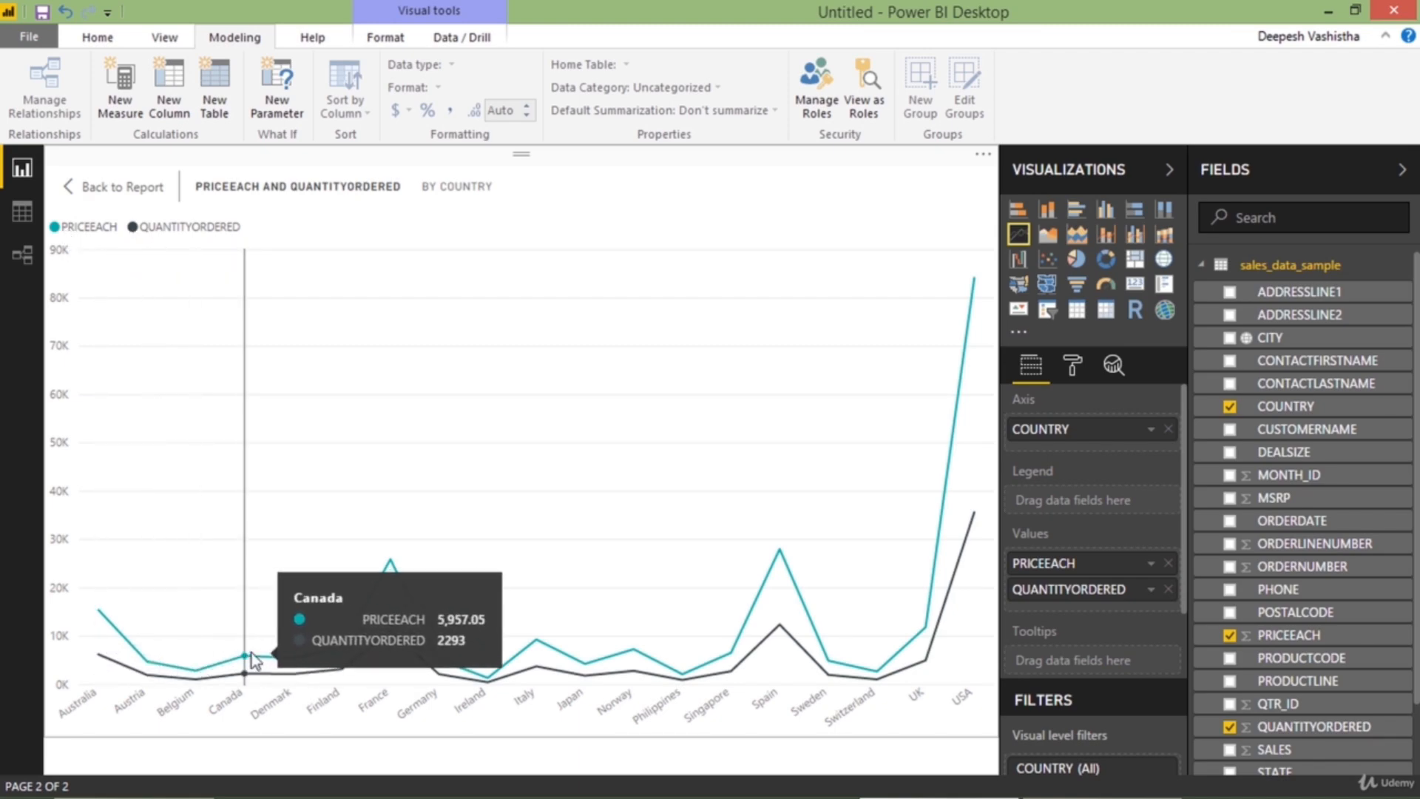
# Convert the line chart to an area chart and make it slightly taller on the report page
pyautogui.click(1057, 242)
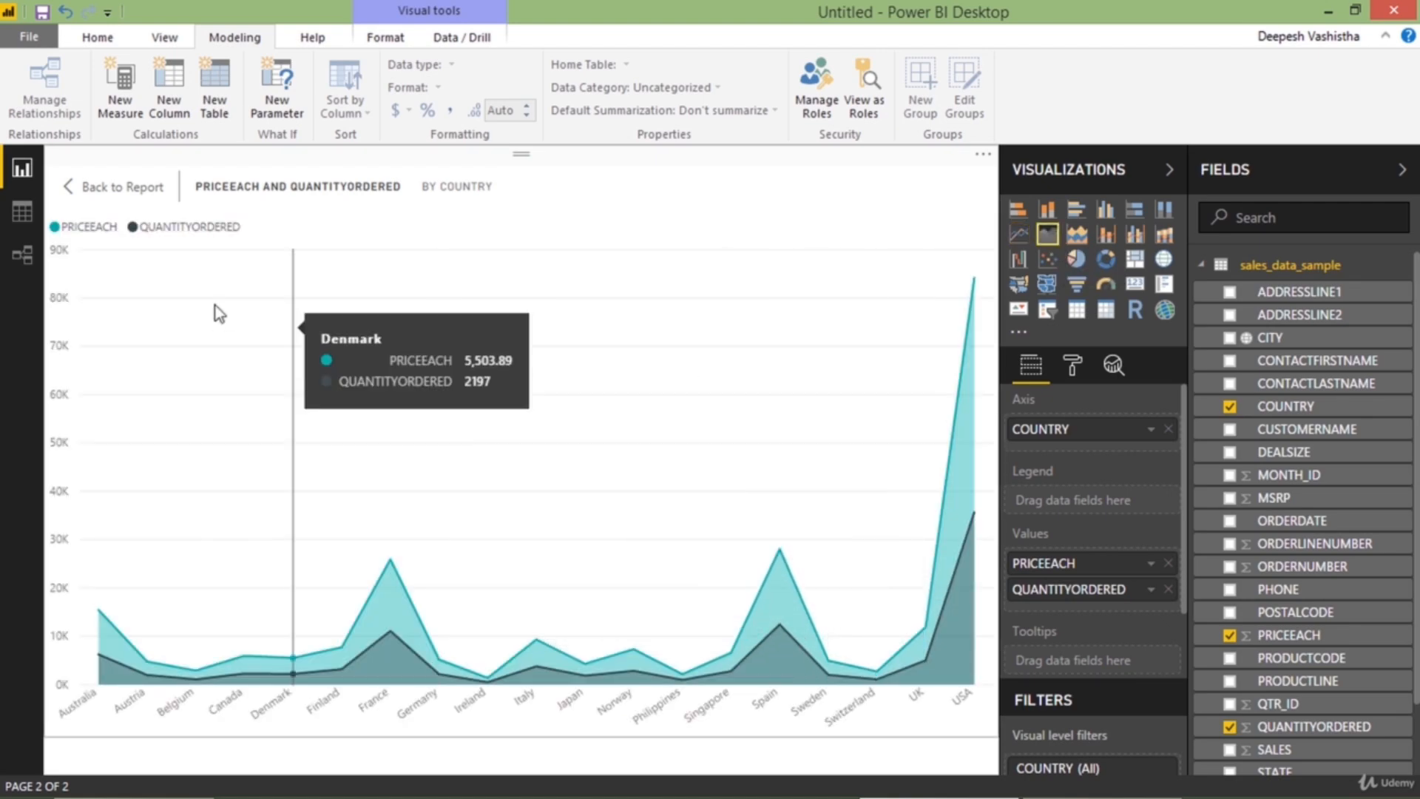
pyautogui.click(115, 187)
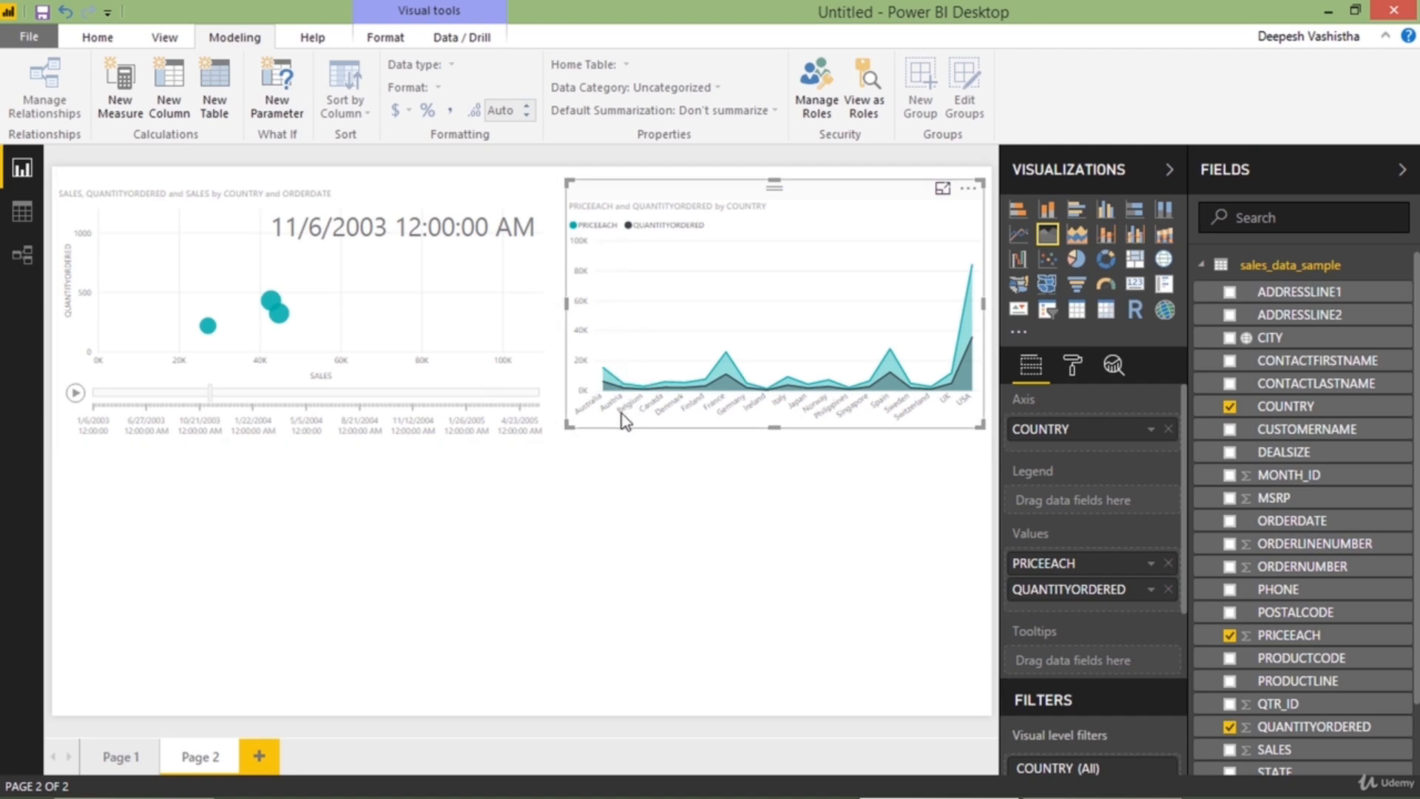
pyautogui.moveTo(569, 431); pyautogui.dragTo(569, 438)
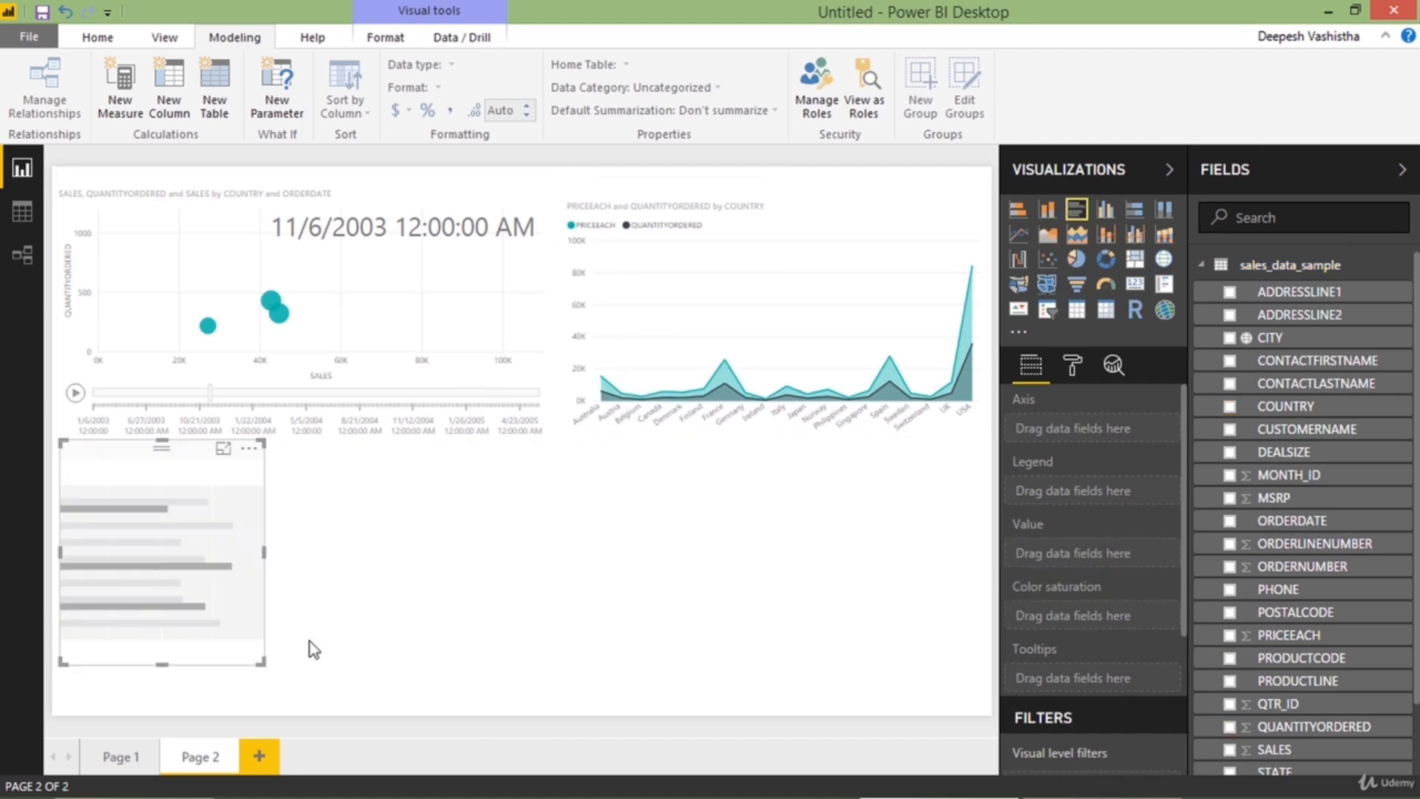
# Place a clustered bar chart of SALES by CUSTOMERNAME below the scatter chart and widen it to about half the page
pyautogui.moveTo(267, 666); pyautogui.dragTo(493, 711)
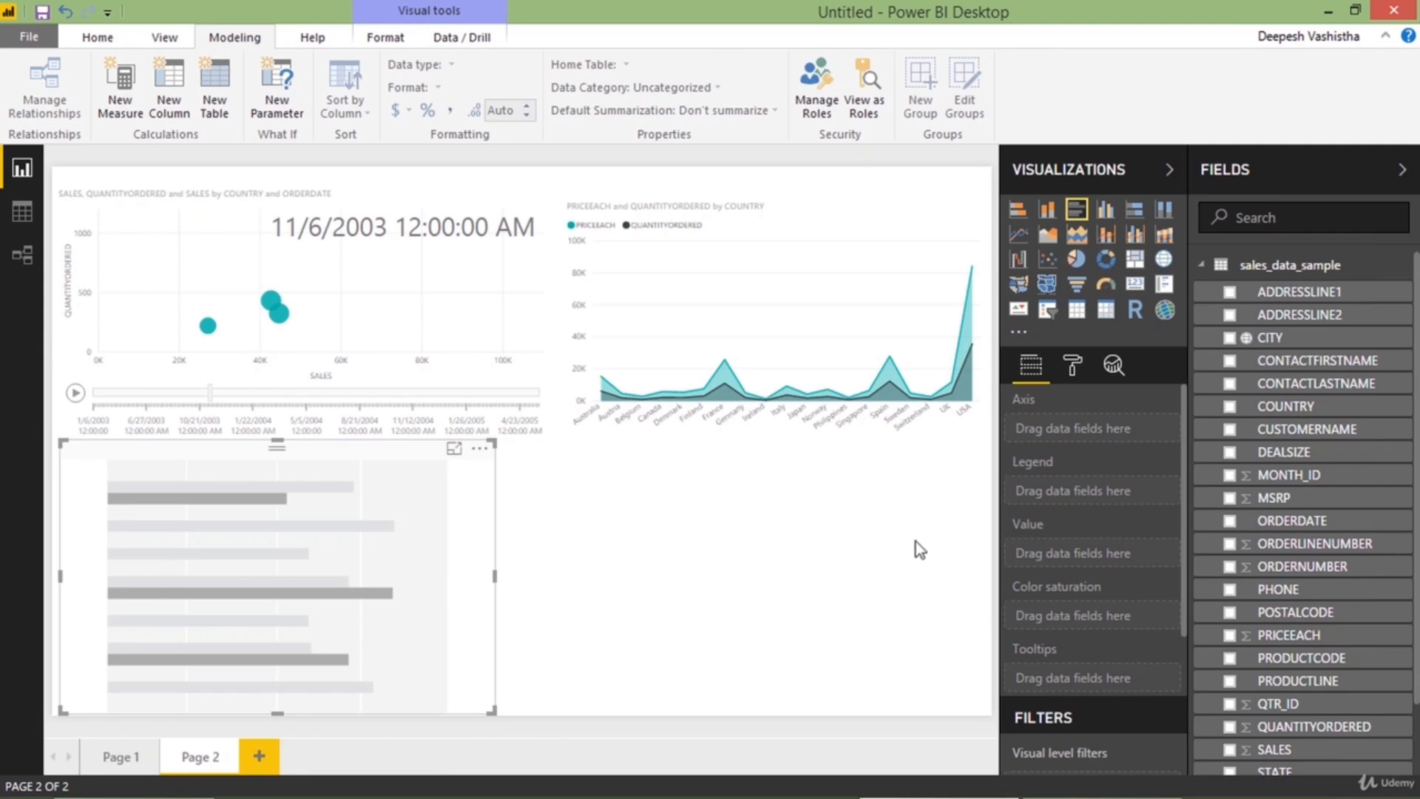
pyautogui.click(1230, 429)
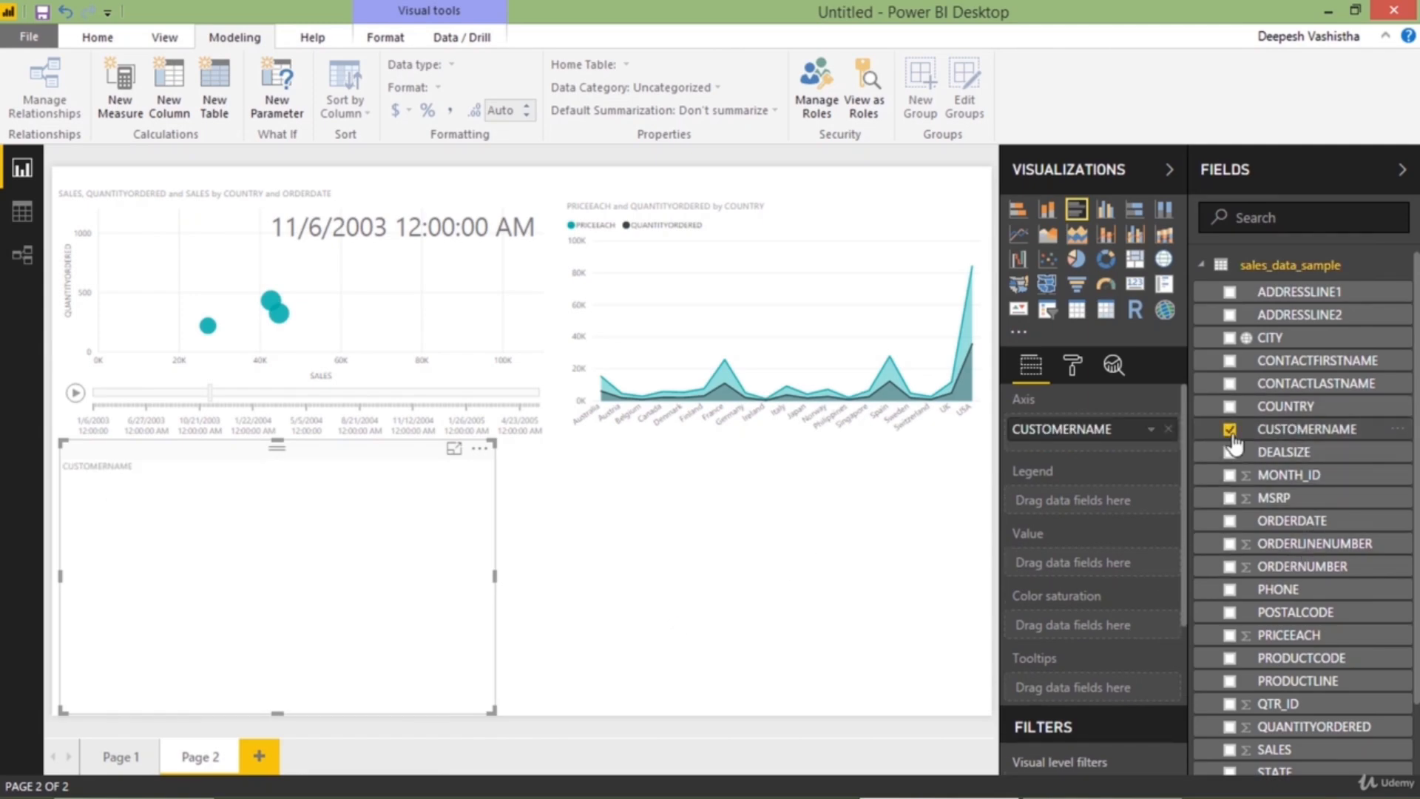
pyautogui.scroll(-2, 1247, 599)
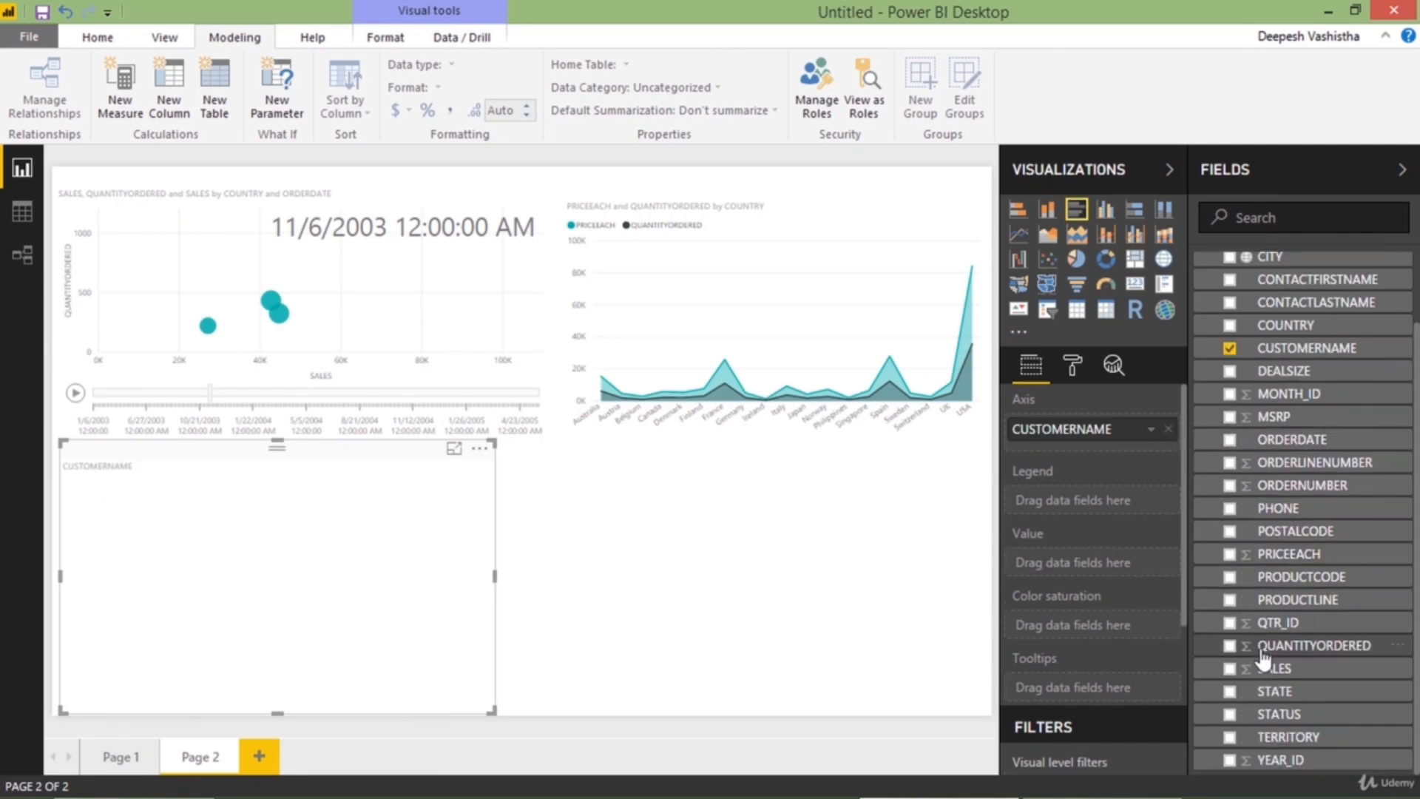
pyautogui.click(1229, 669)
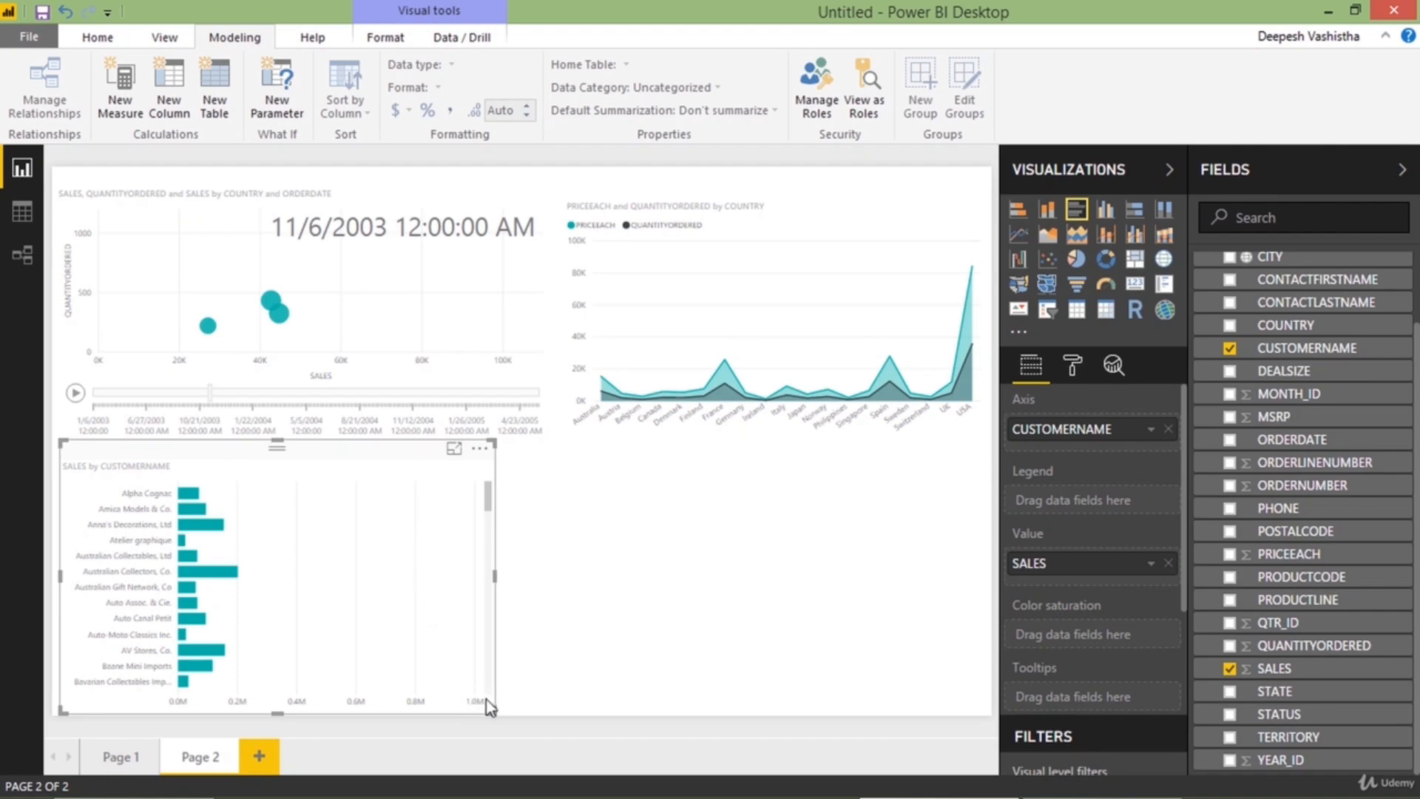
pyautogui.moveTo(488, 706); pyautogui.dragTo(532, 716)
pyautogui.click(532, 716)
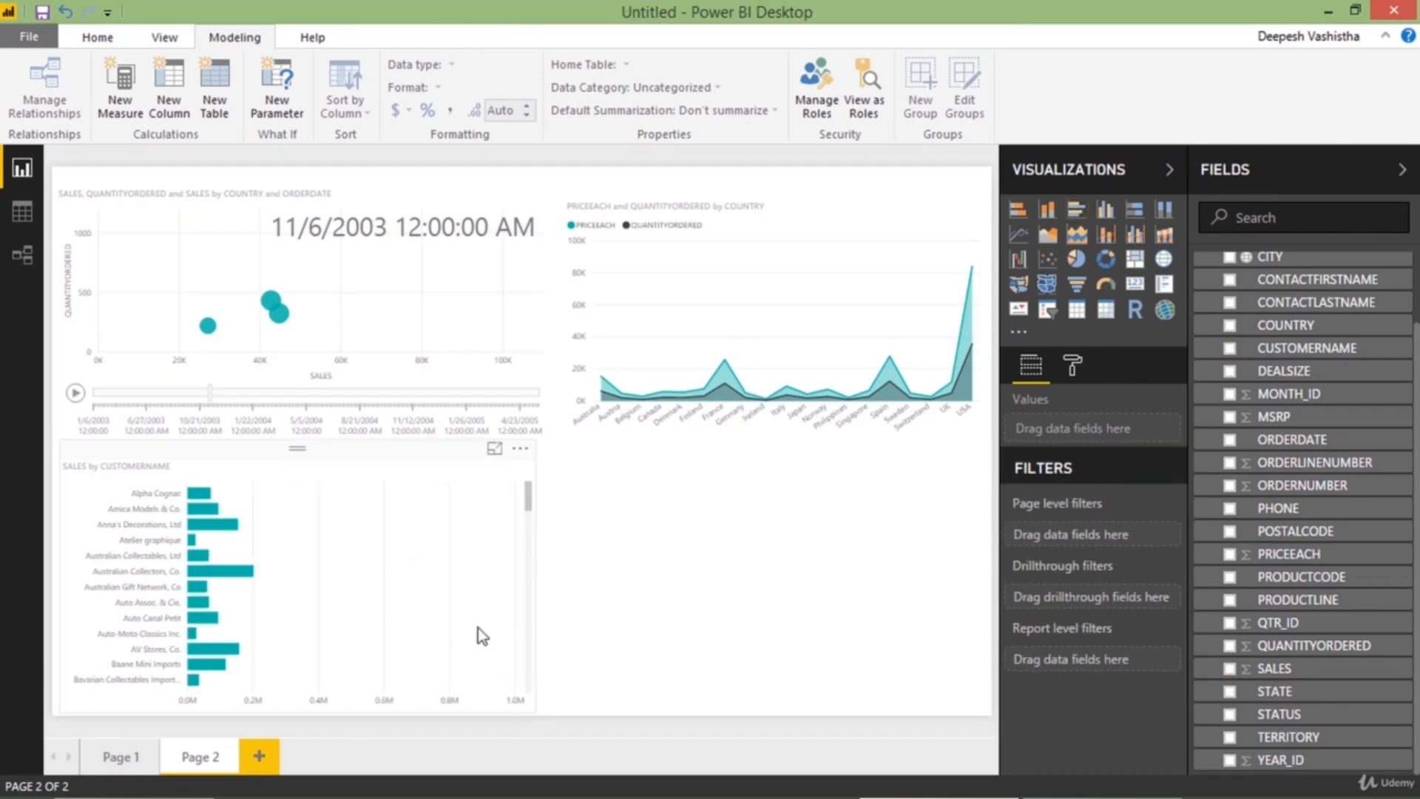
# Look through the bar chart's customers in focus mode and return to the report page
pyautogui.click(495, 449)
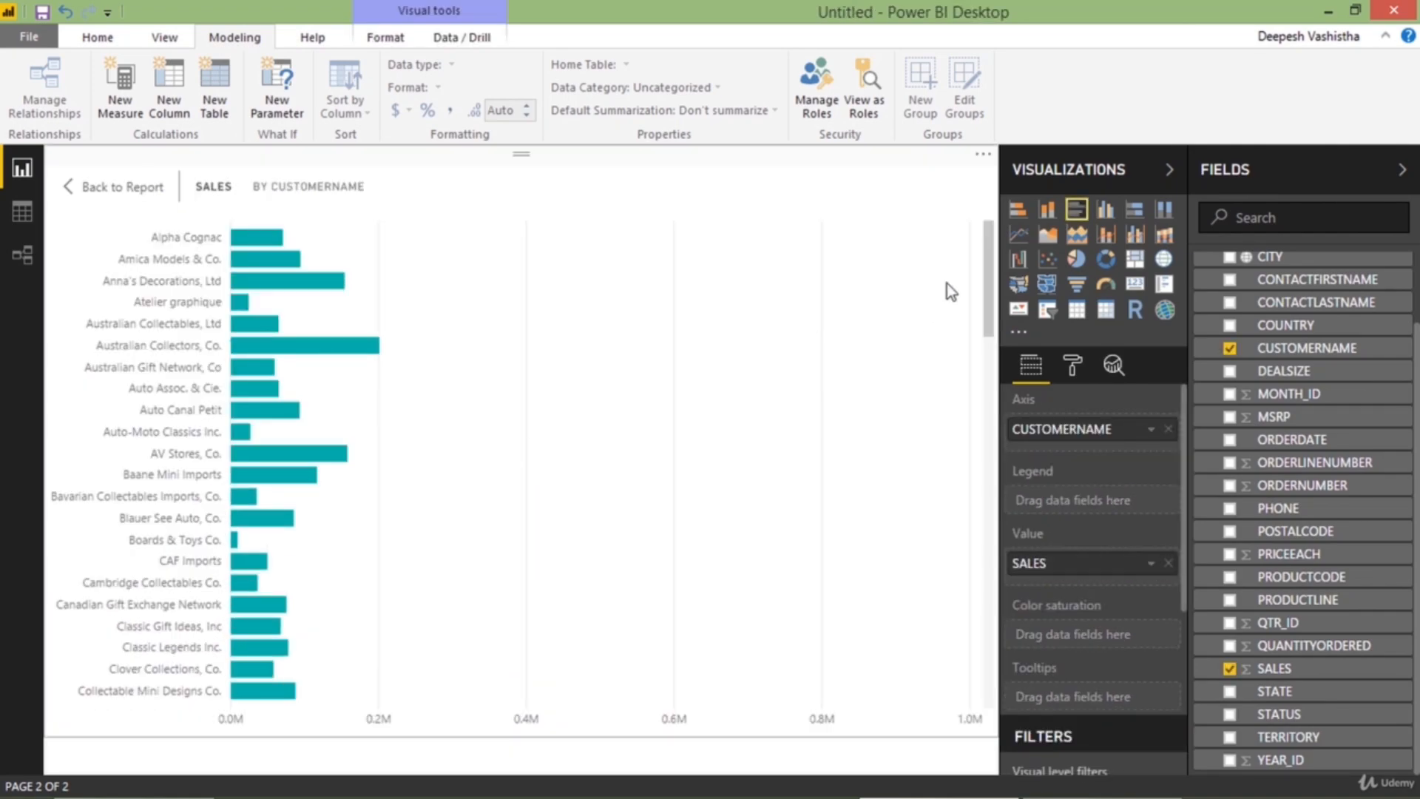
pyautogui.moveTo(990, 270); pyautogui.dragTo(522, 213)
pyautogui.click(128, 194)
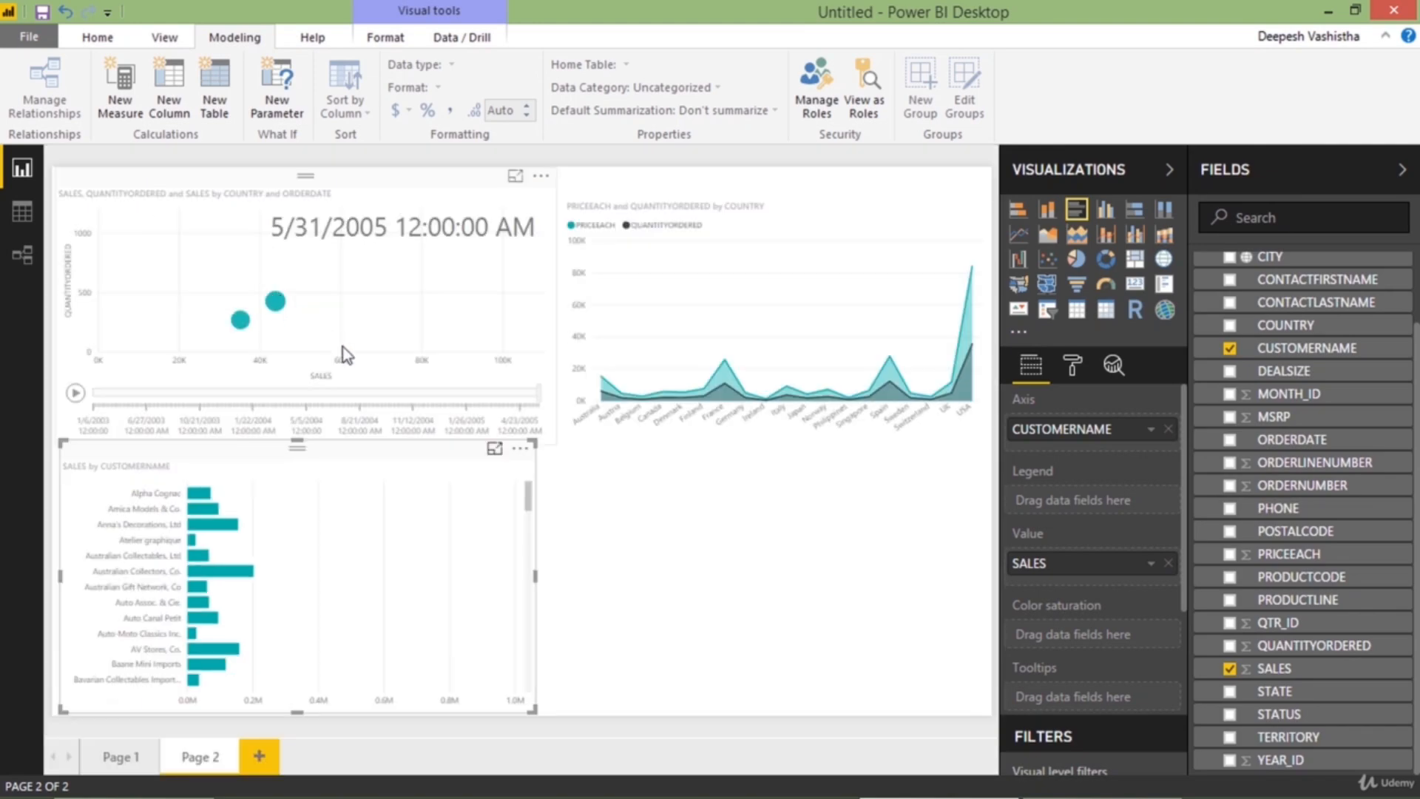
# Add a waterfall chart below the area chart and enlarge it to fill the remaining corner of the page
pyautogui.click(667, 498)
pyautogui.moveTo(667, 499); pyautogui.dragTo(681, 493)
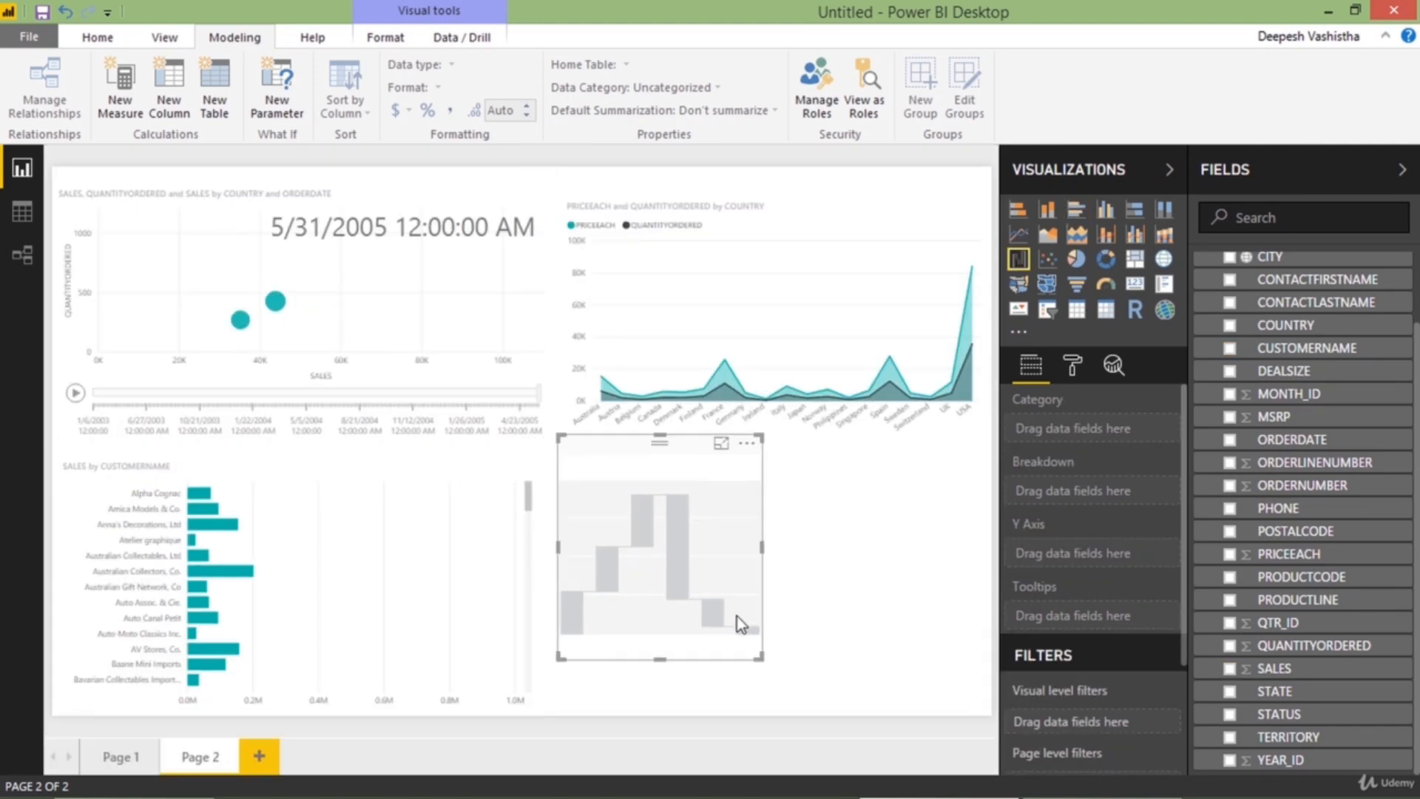
pyautogui.moveTo(756, 652); pyautogui.dragTo(995, 708)
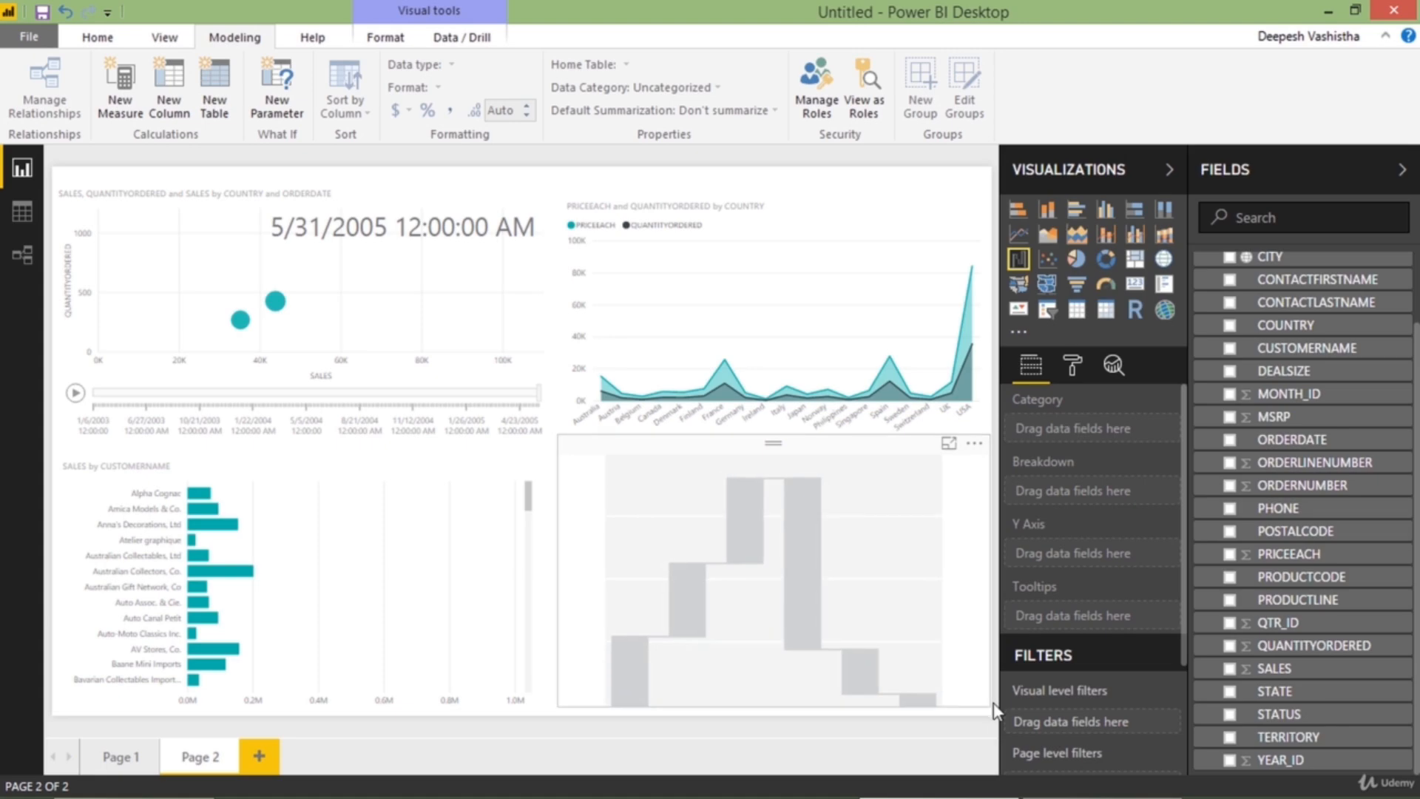
pyautogui.click(996, 709)
pyautogui.click(952, 651)
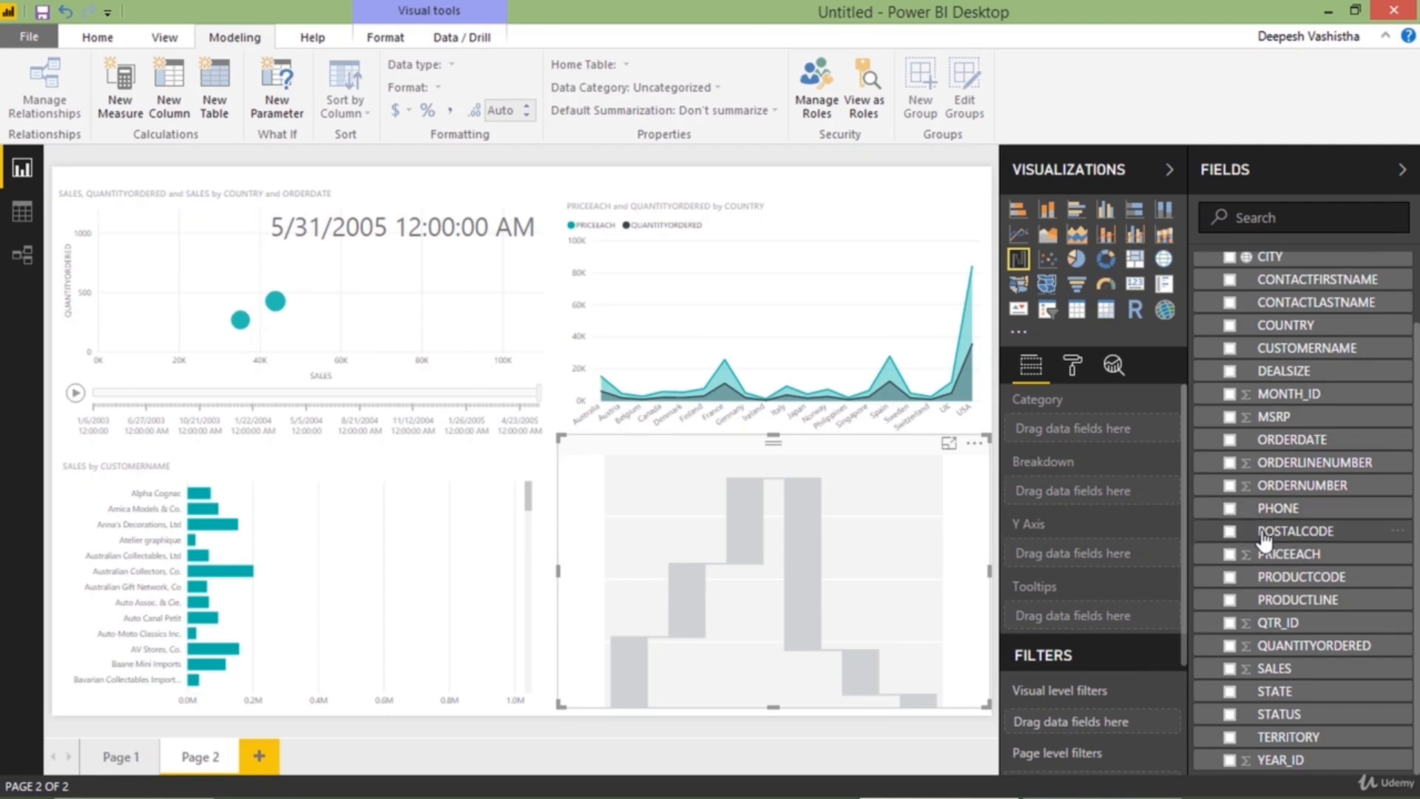
# Set the waterfall chart's category to COUNTRY and its Y axis to SALES
pyautogui.scroll(2, 1243, 370)
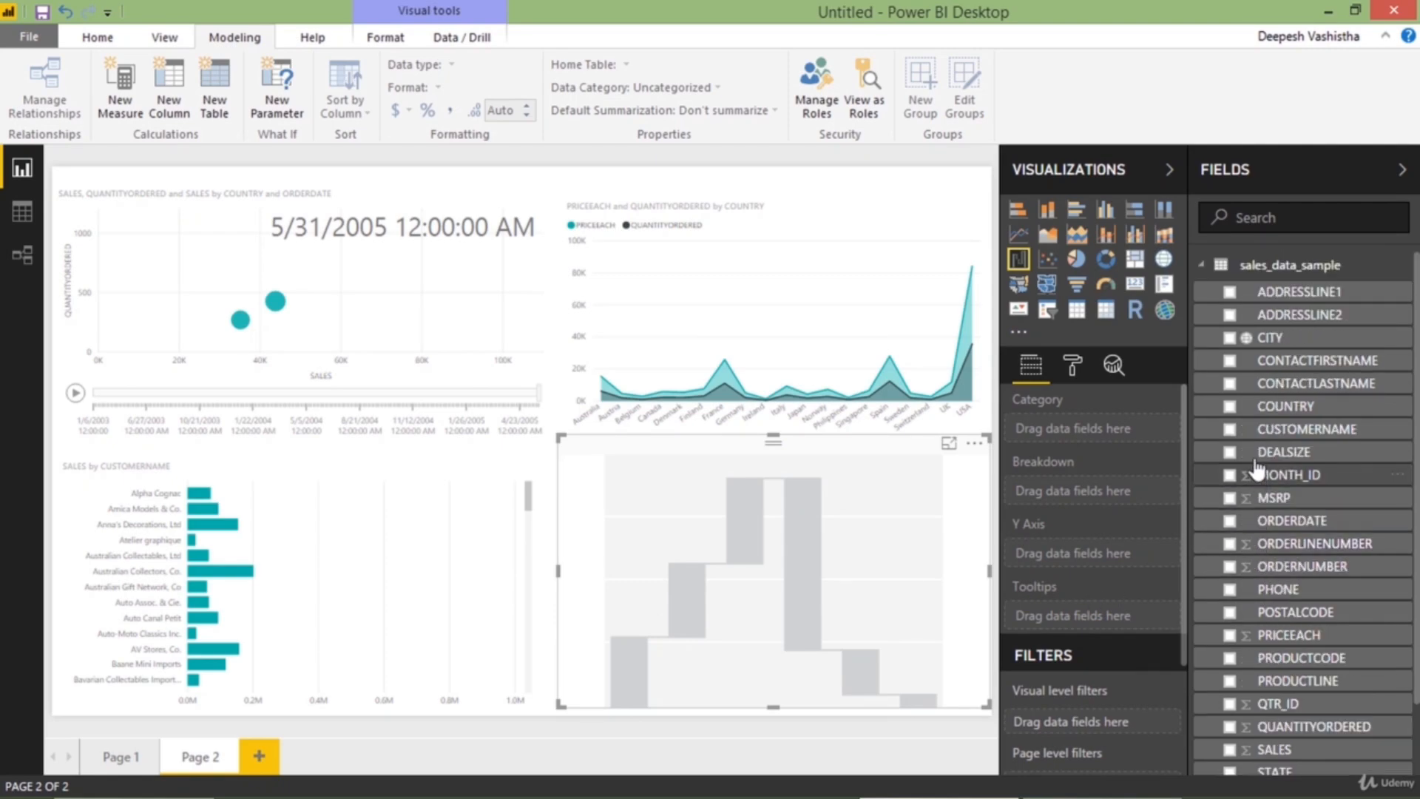
pyautogui.click(1230, 407)
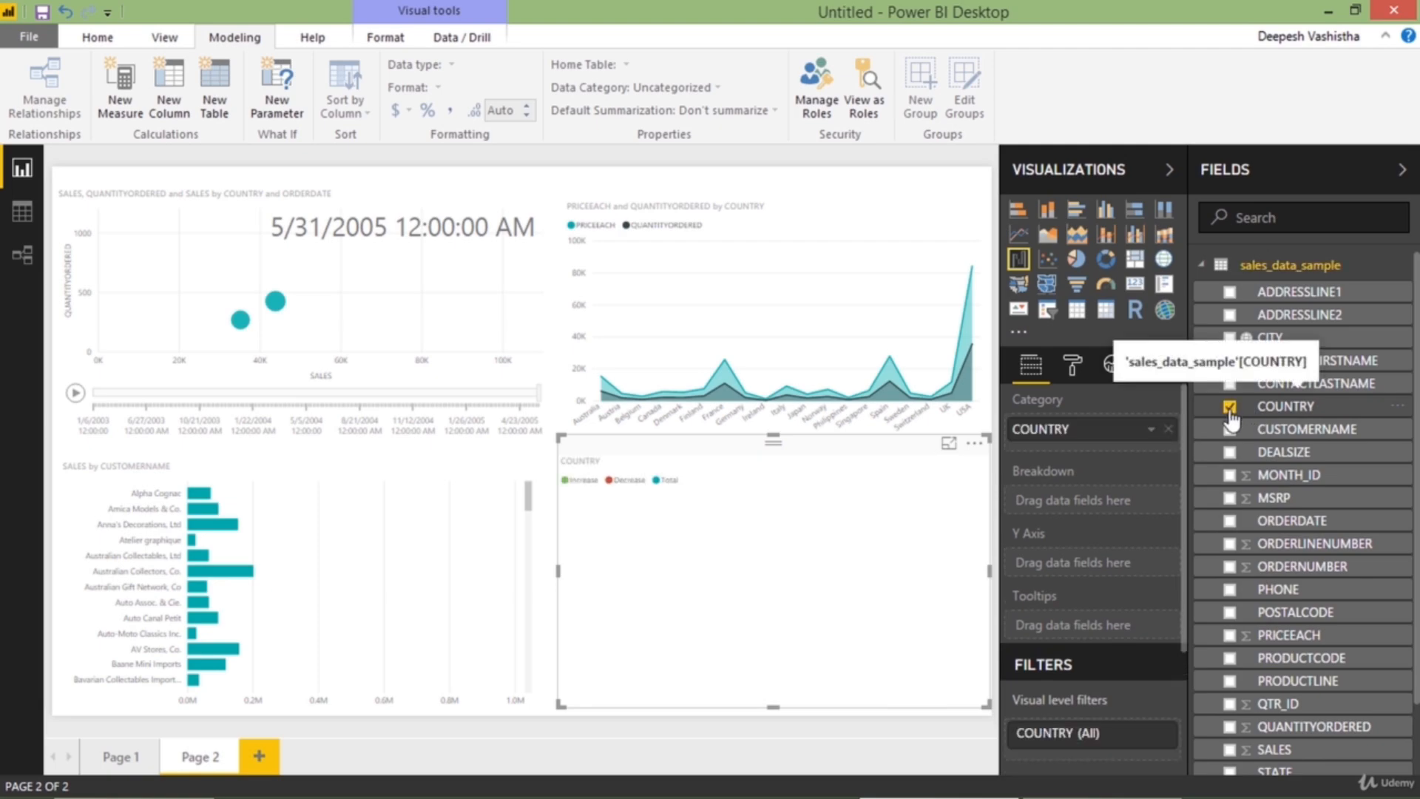
pyautogui.scroll(-2, 1269, 621)
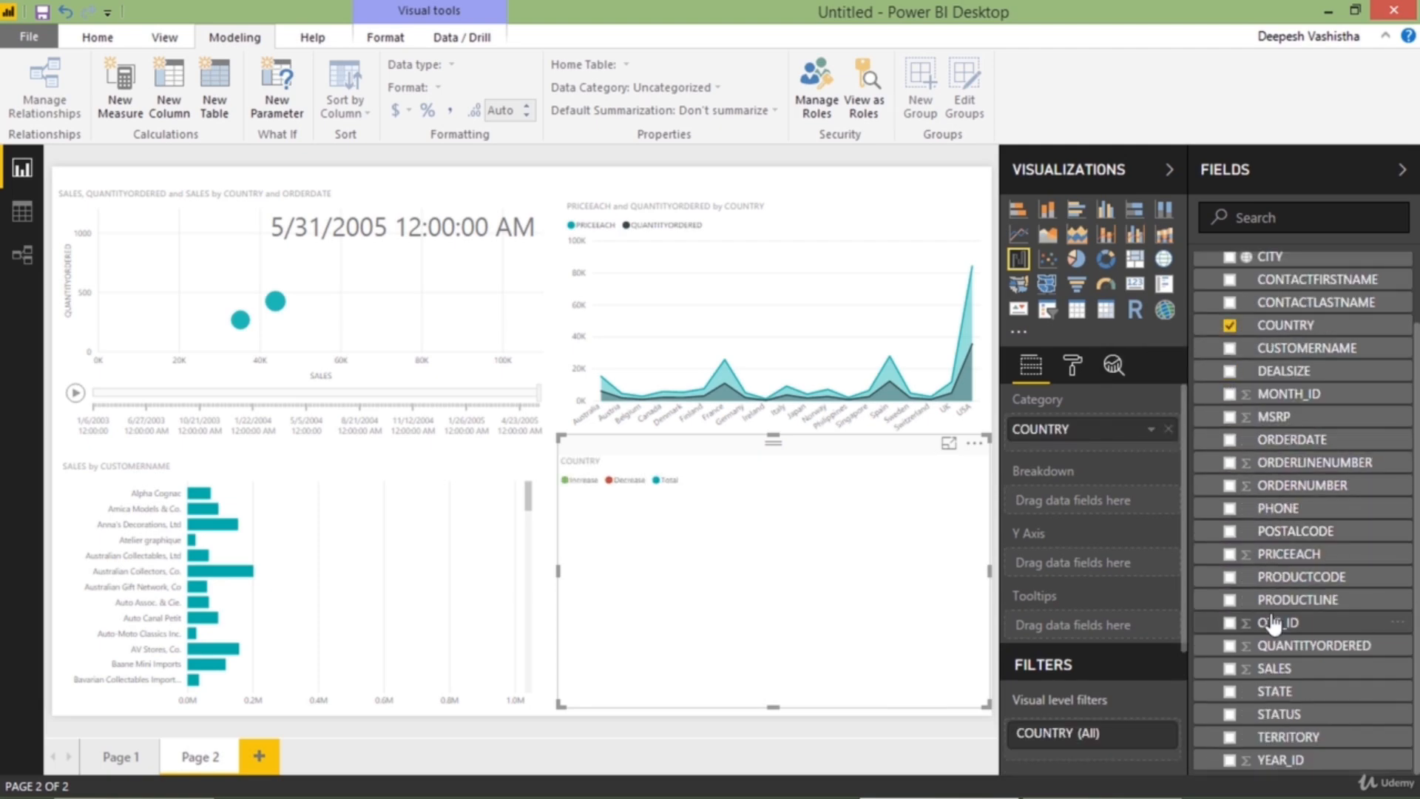
pyautogui.click(1232, 670)
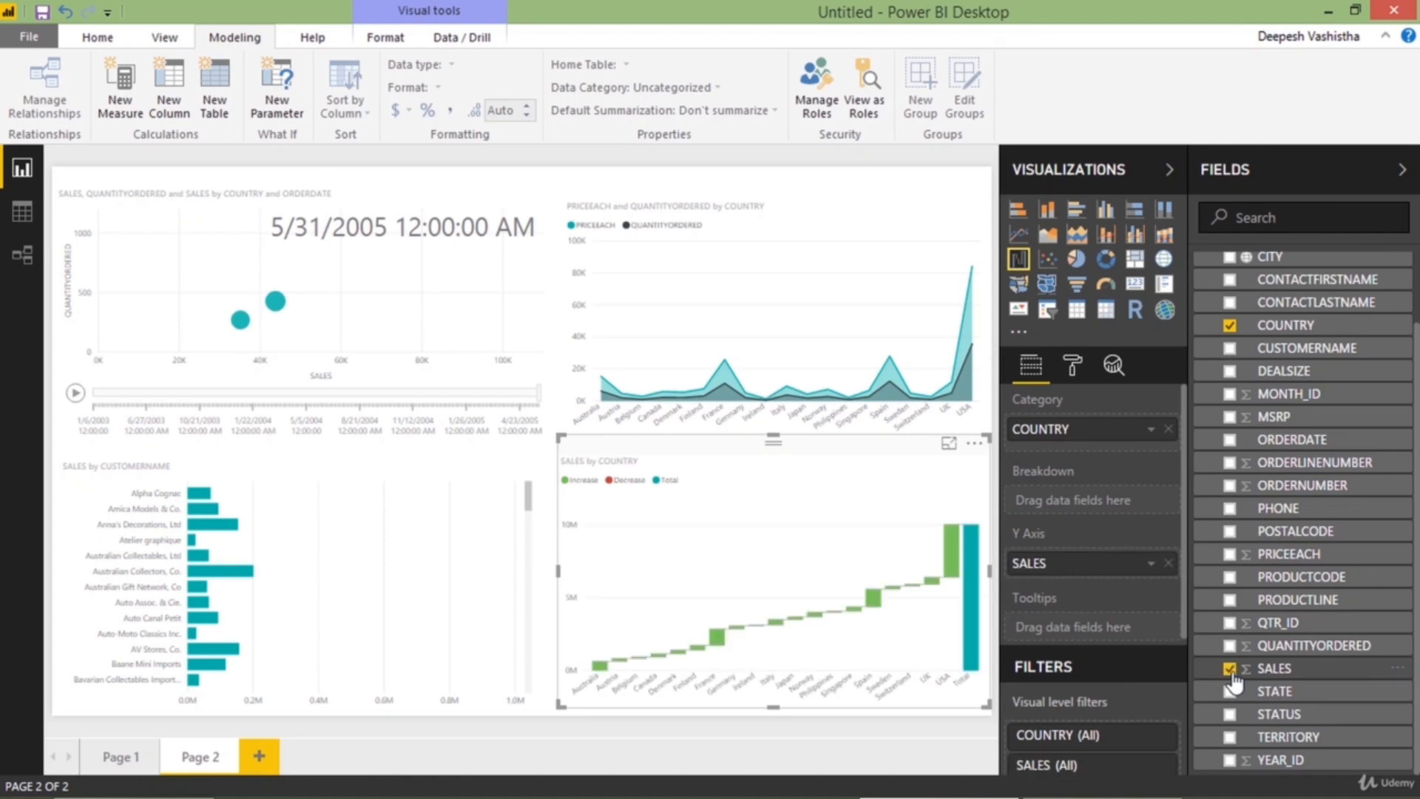
# Examine the waterfall chart's sales contributions for individual countries in focus mode
pyautogui.click(952, 448)
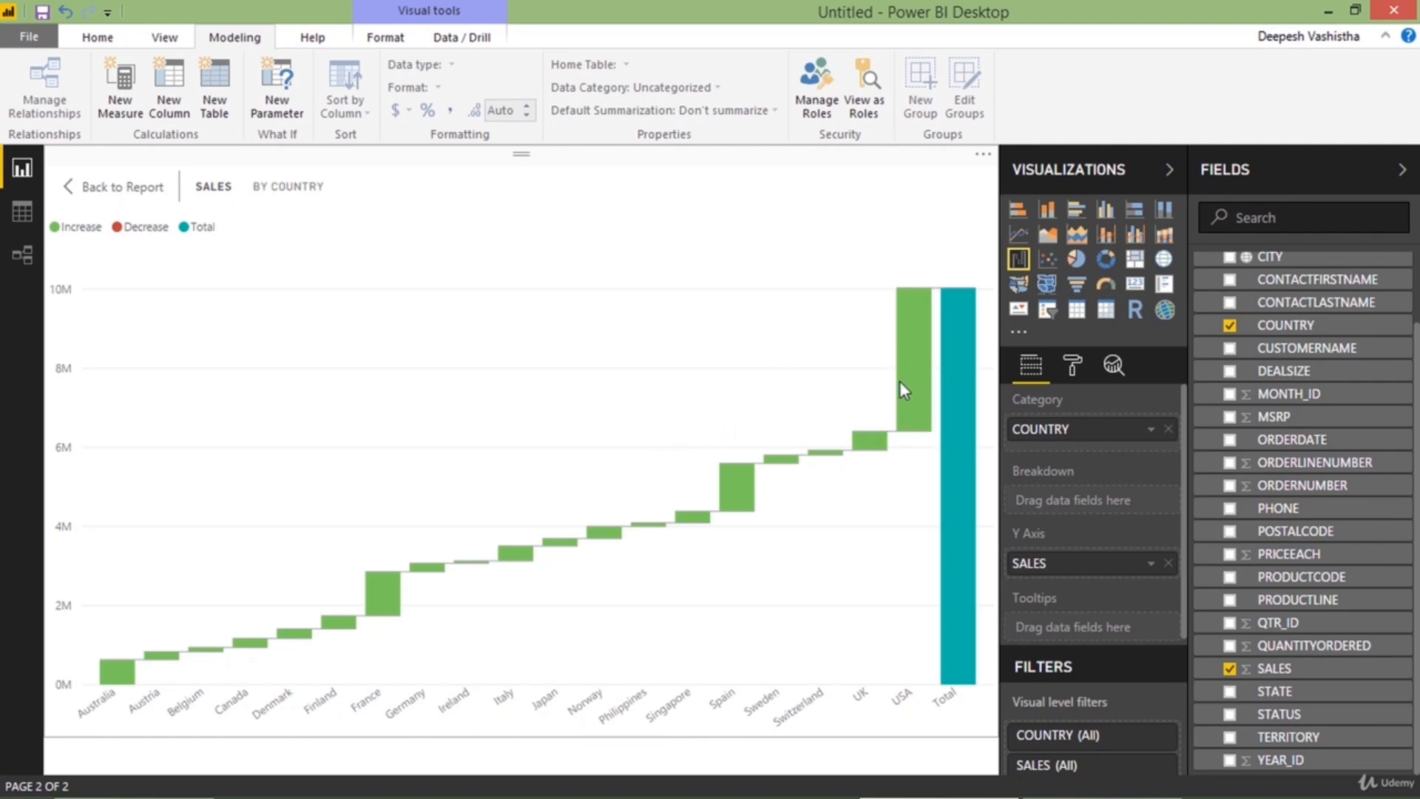
pyautogui.moveTo(914, 410)
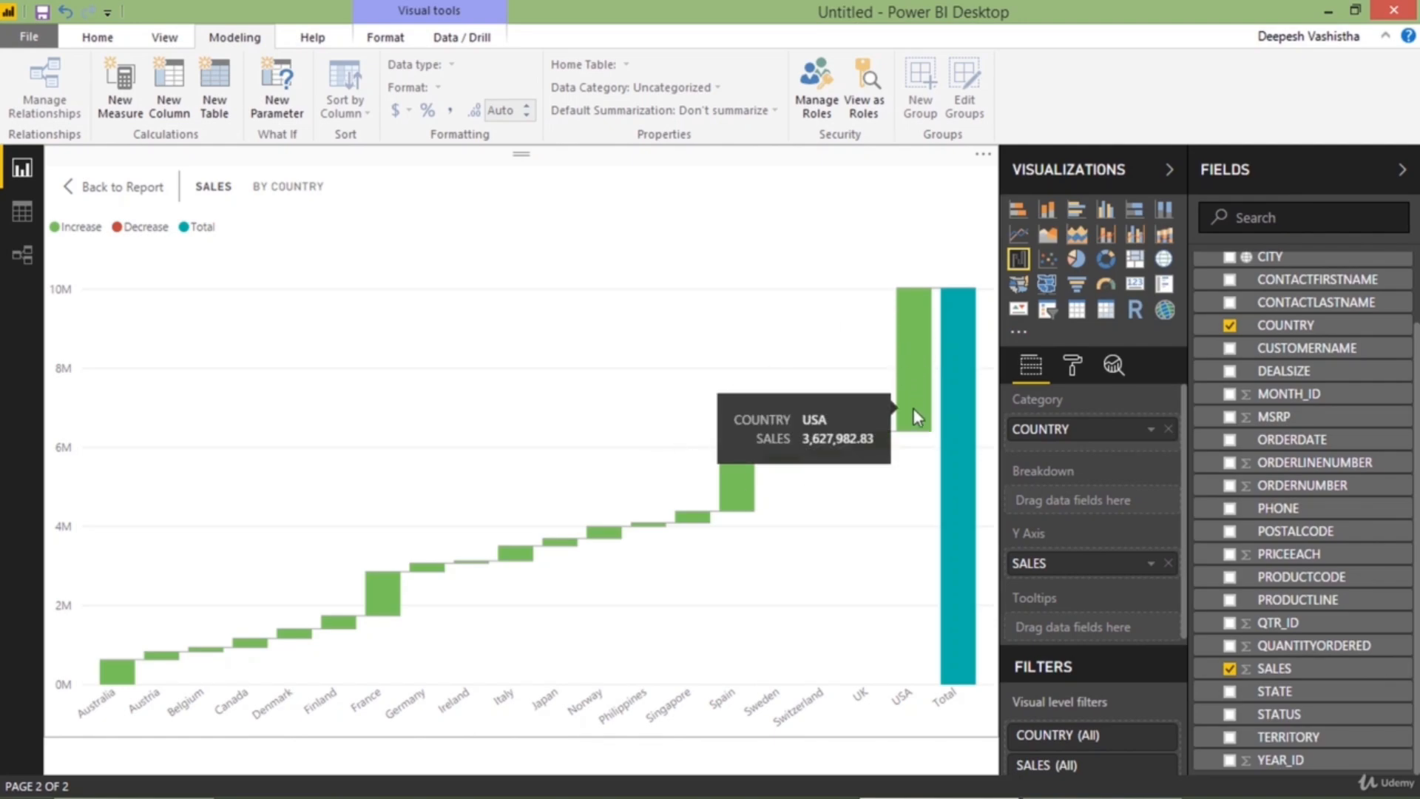
pyautogui.moveTo(867, 450)
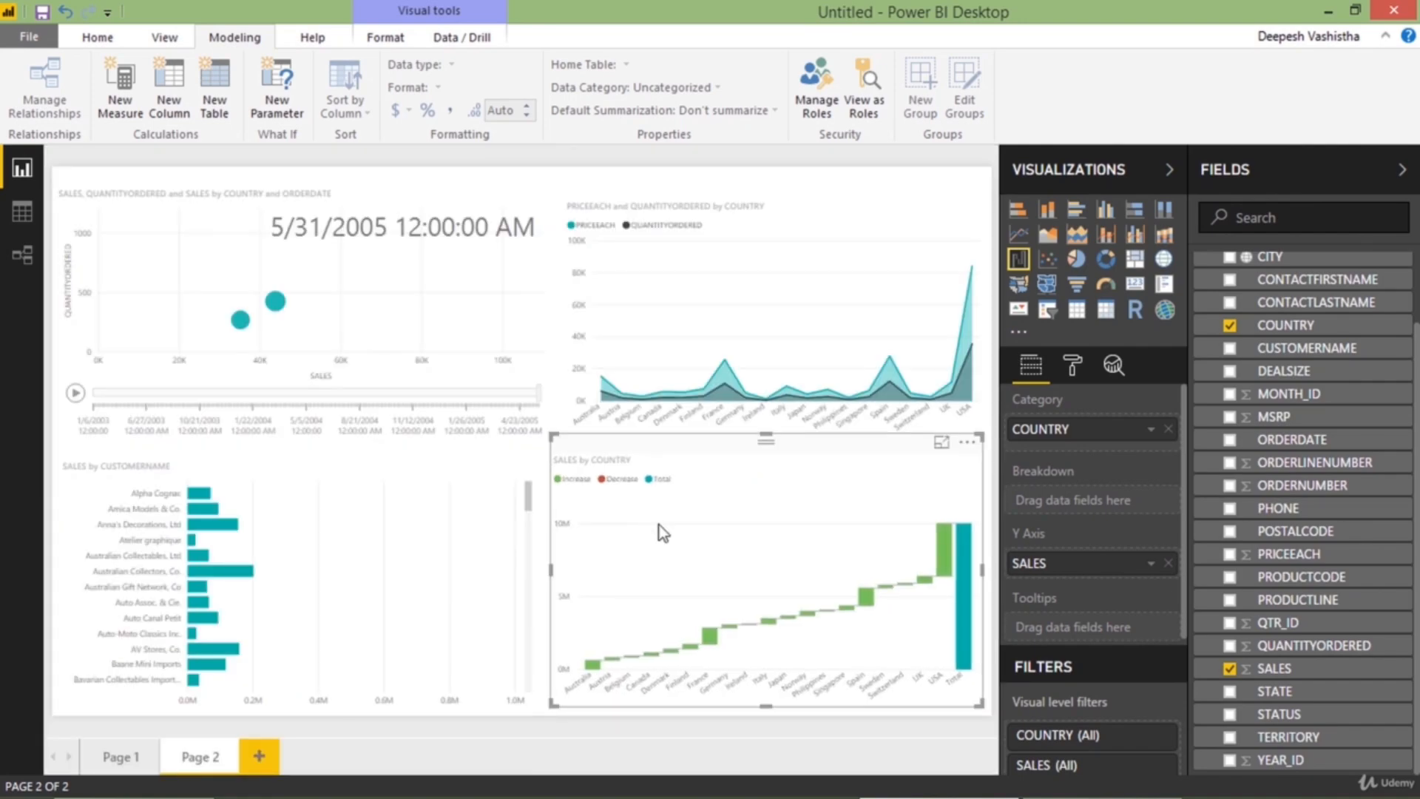
# Check the area chart's values for individual countries on Page 2 and switch to Page 1 of the report
pyautogui.click(551, 380)
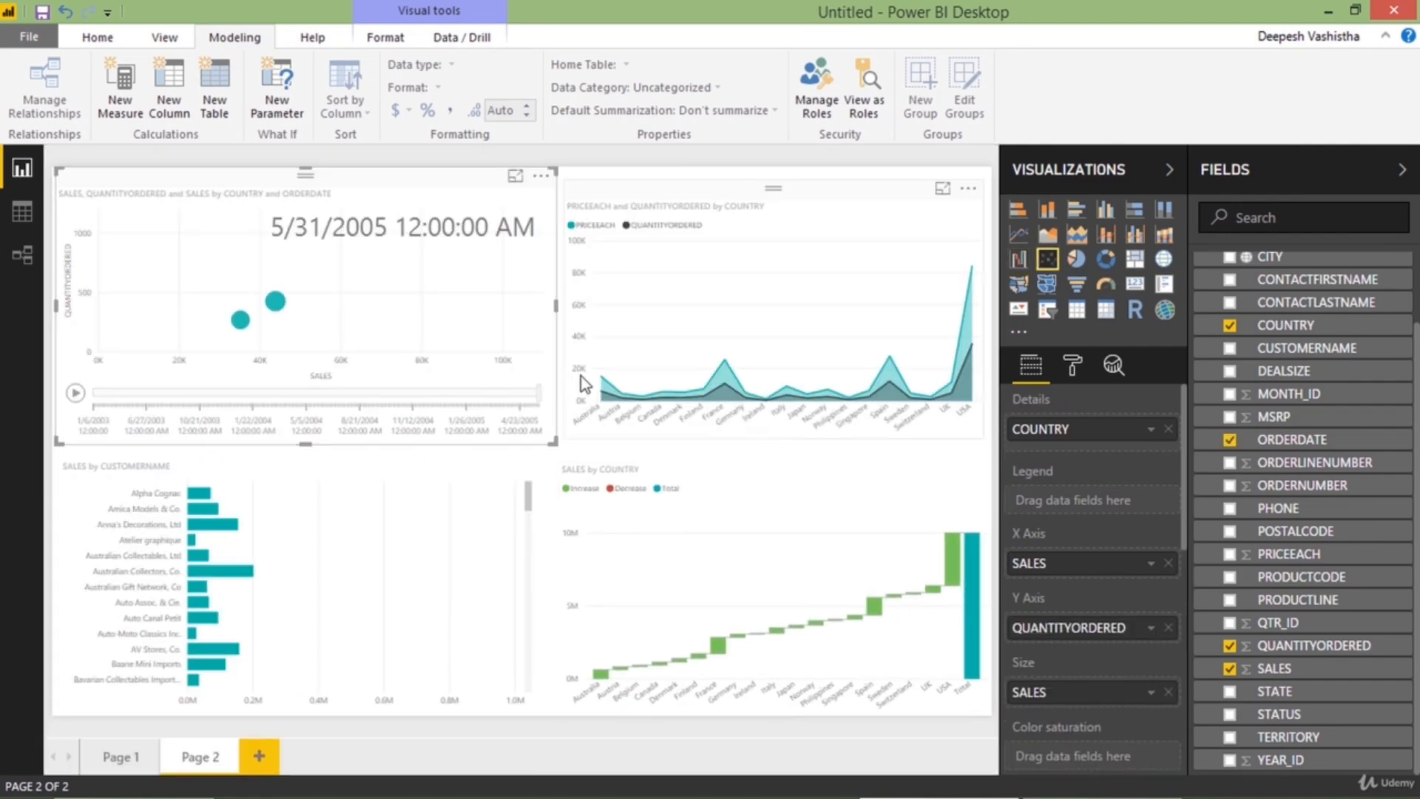
pyautogui.moveTo(824, 344)
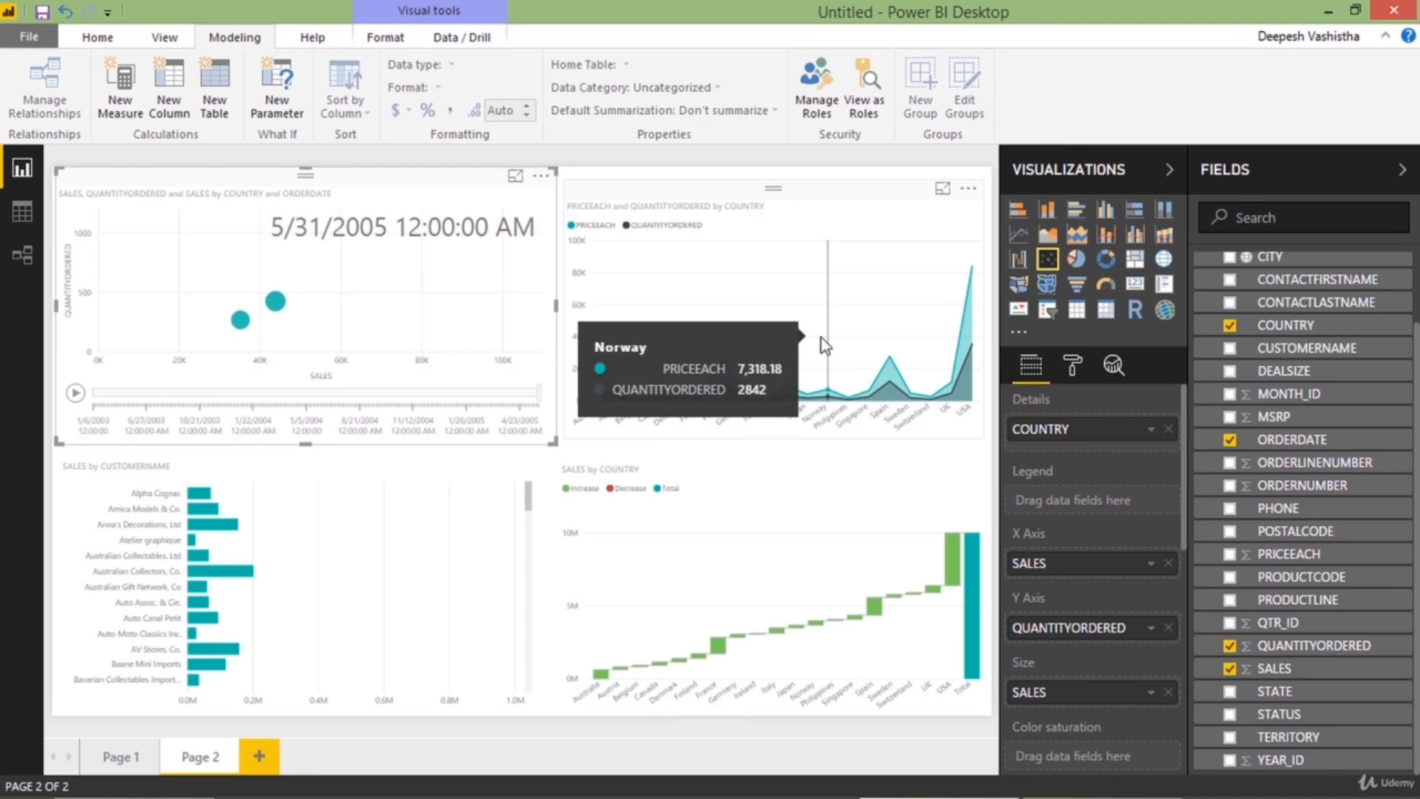
pyautogui.moveTo(753, 407)
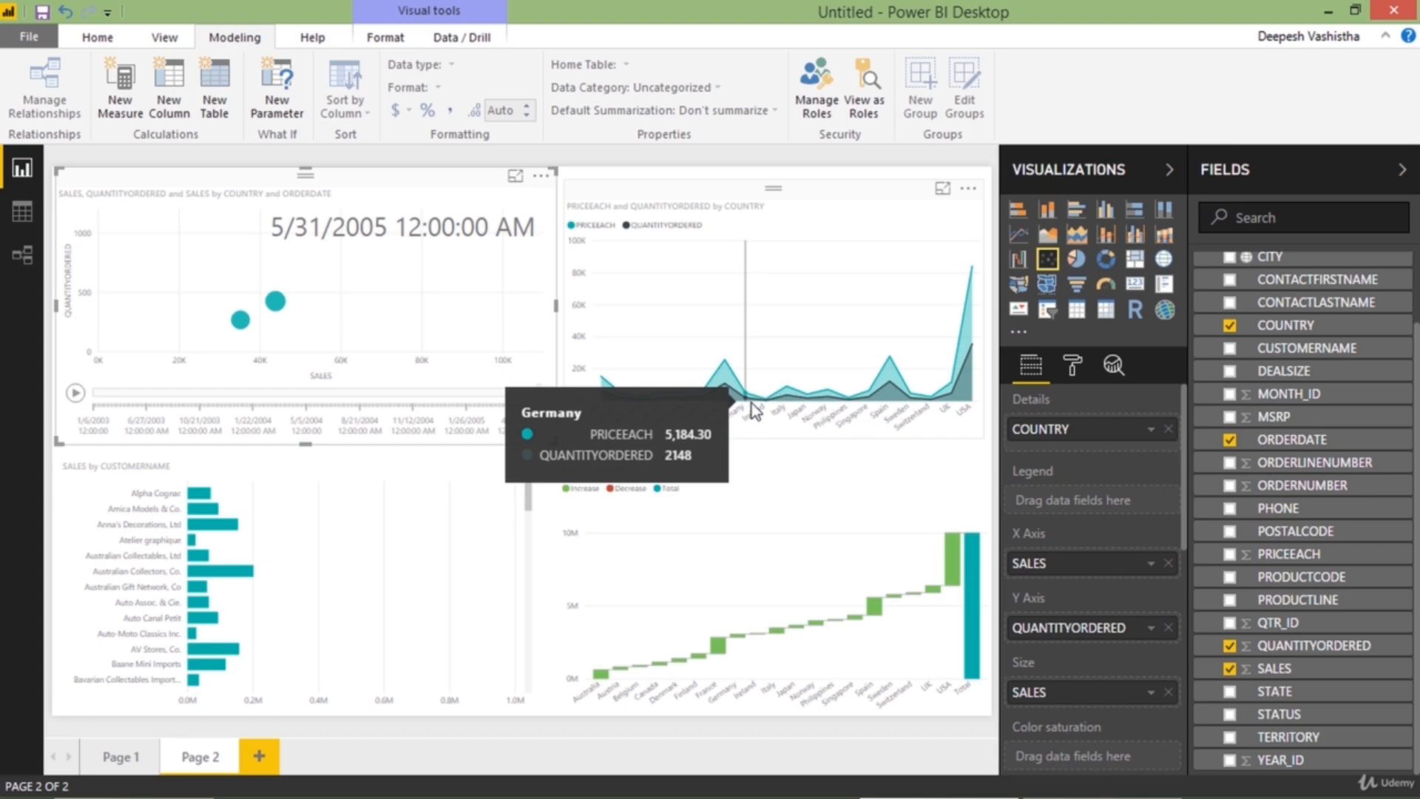
pyautogui.click(121, 756)
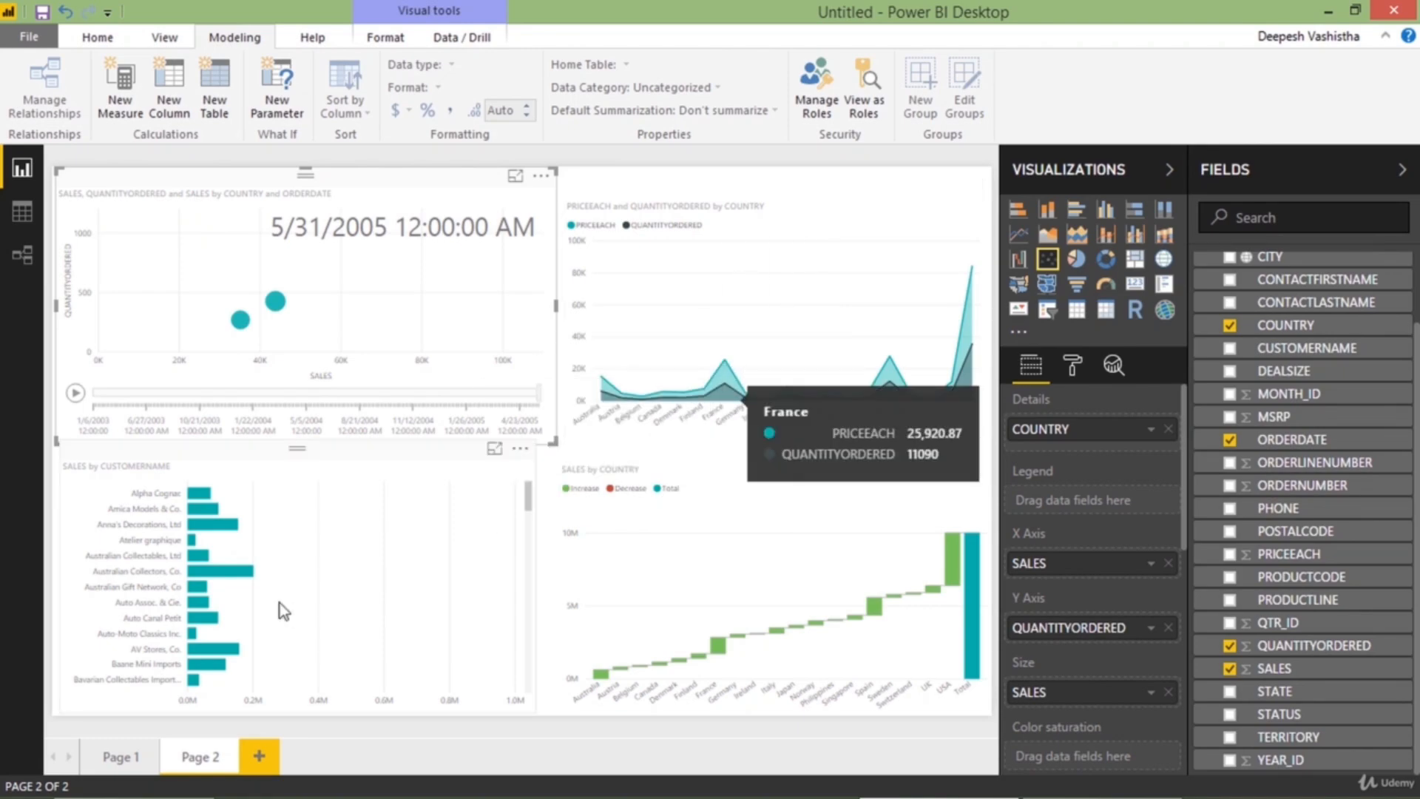
pyautogui.click(119, 756)
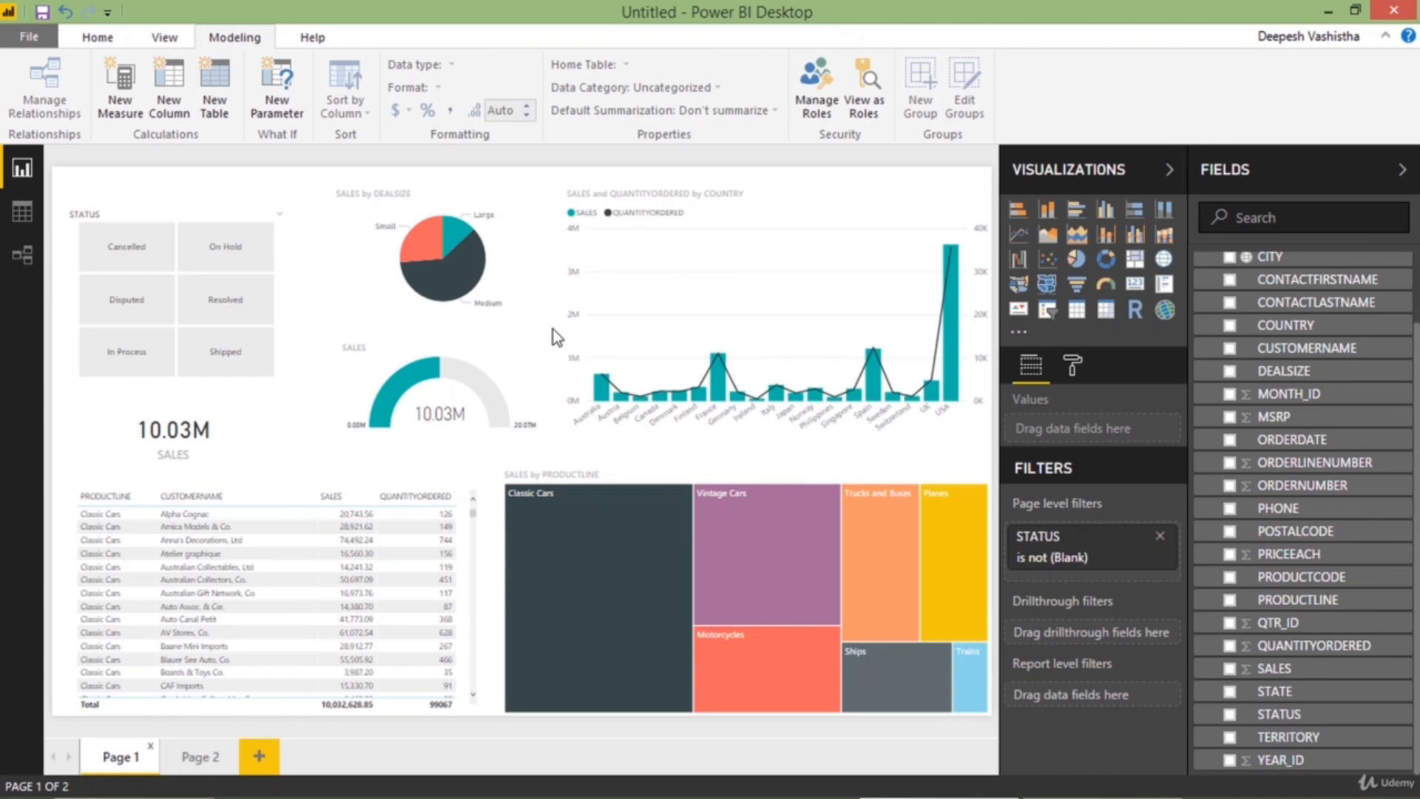
# Move the STATUS slicer slightly towards the page corner and test individual statuses, including In Process, On Hold and Cancelled, clearing the selection at the end
pyautogui.moveTo(1142, 555)
pyautogui.moveTo(206, 216); pyautogui.dragTo(197, 204)
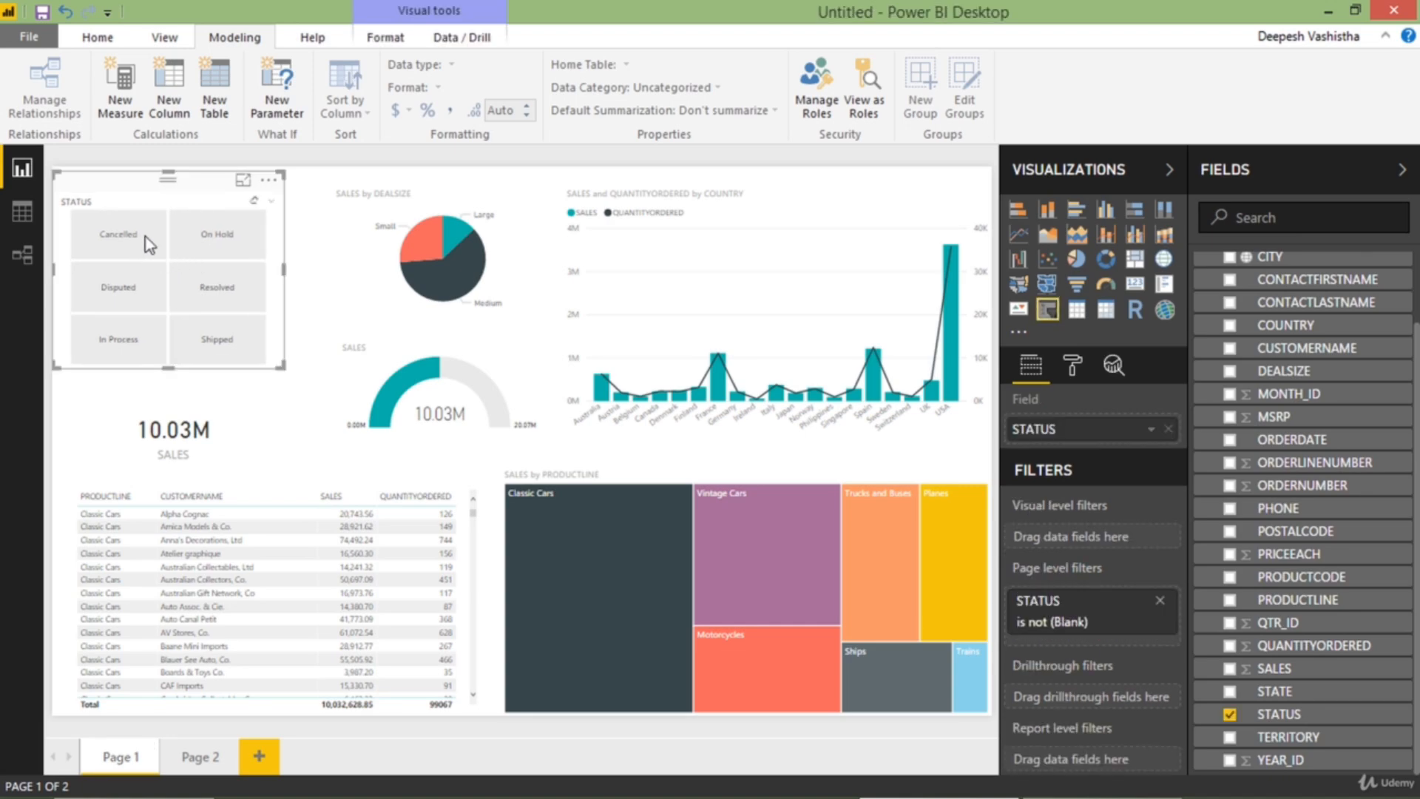
pyautogui.click(139, 335)
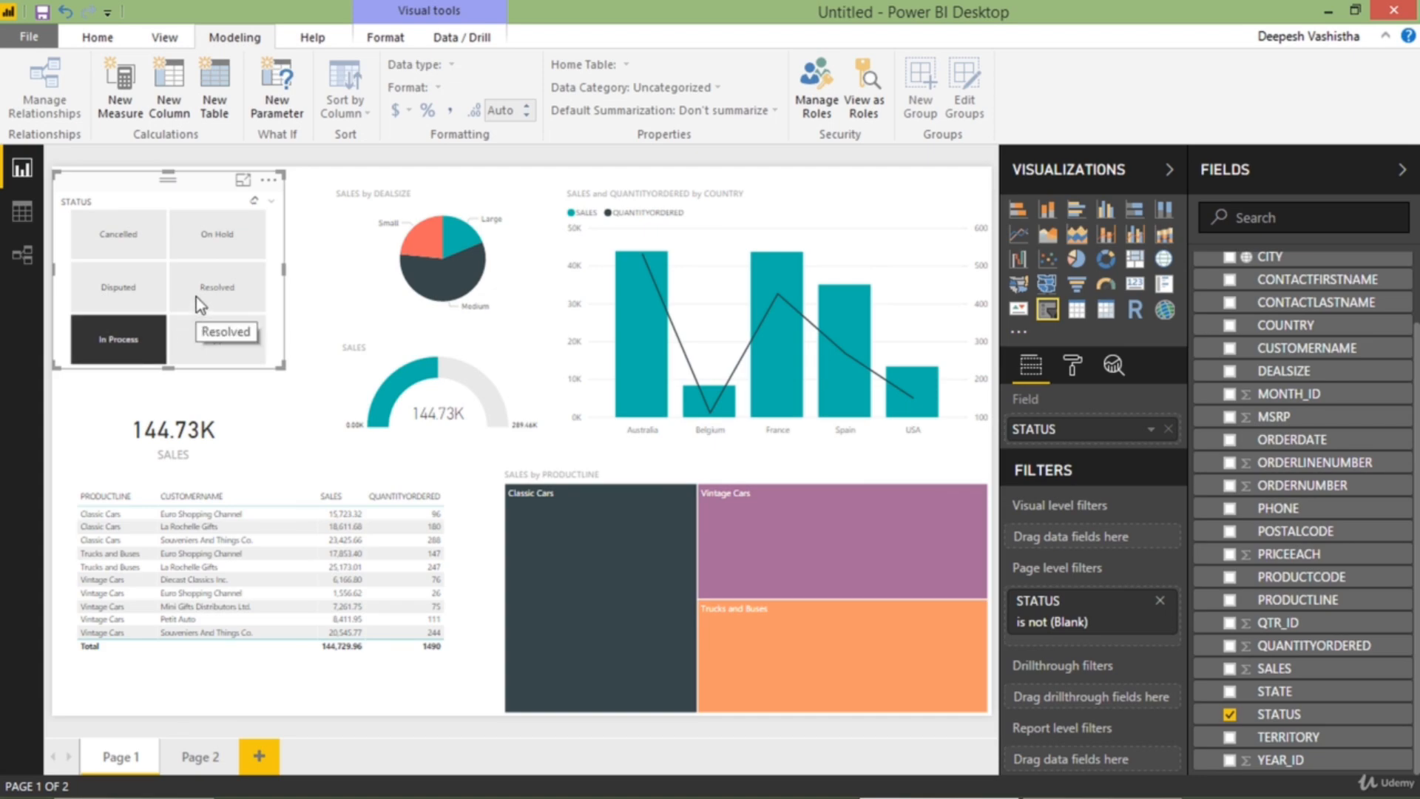
pyautogui.click(144, 293)
pyautogui.click(203, 340)
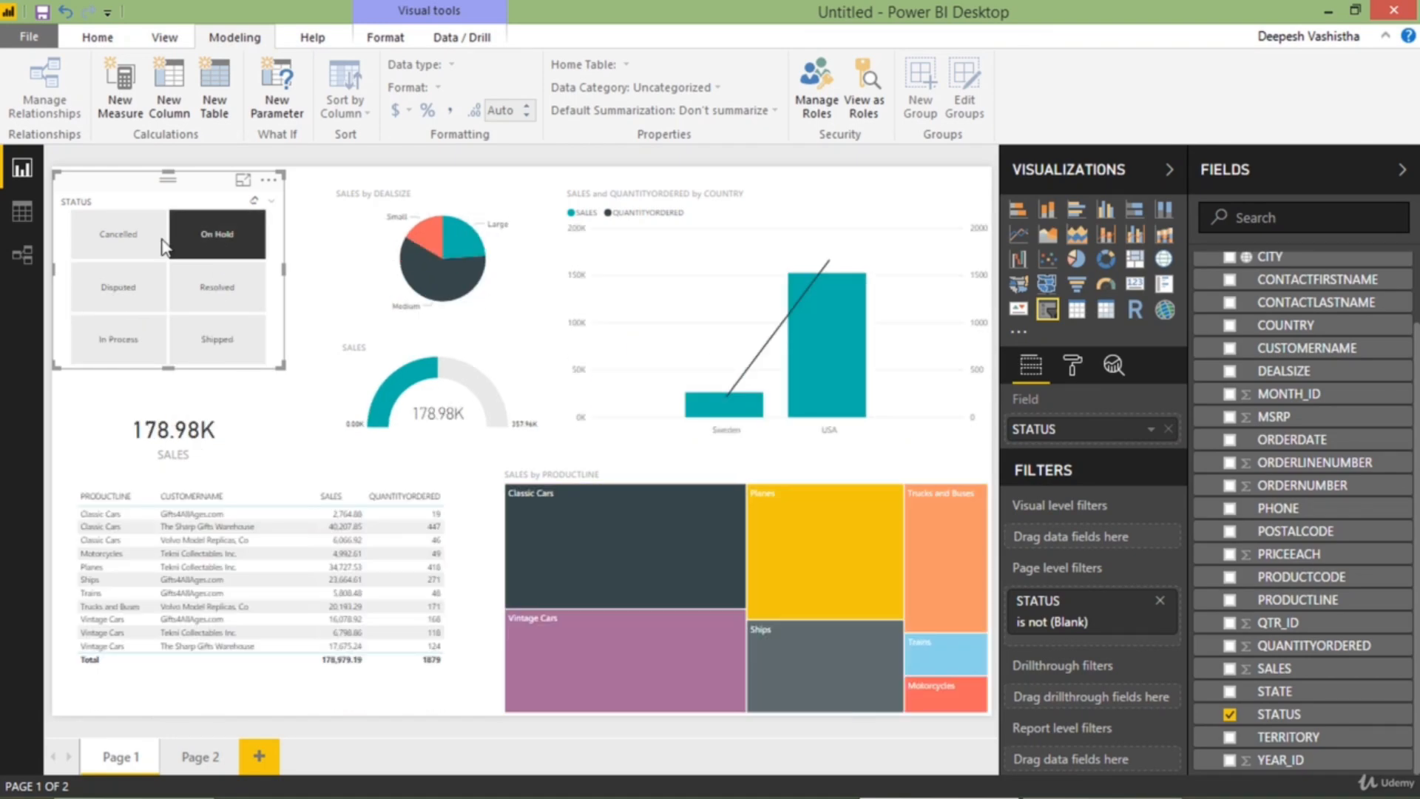
pyautogui.click(164, 246)
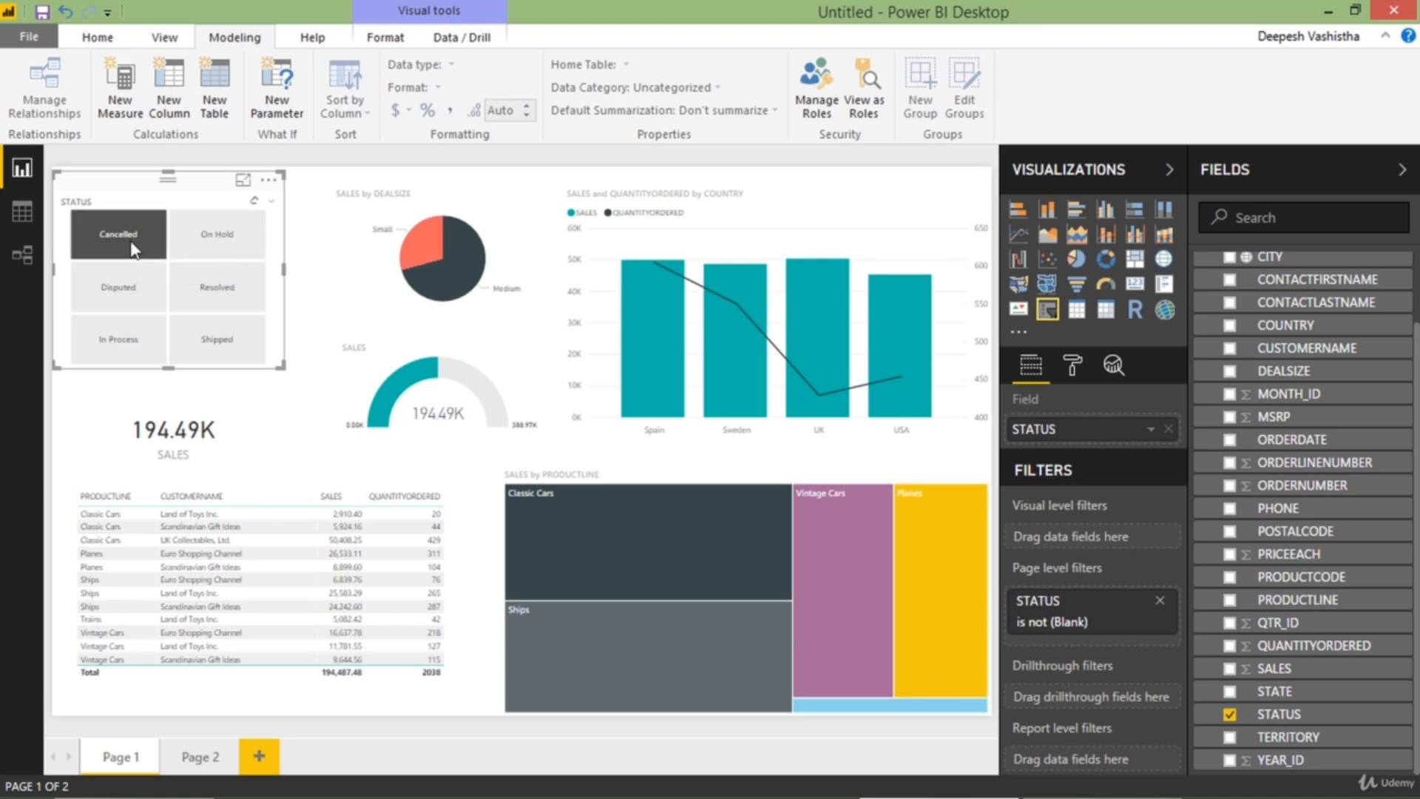
pyautogui.click(169, 245)
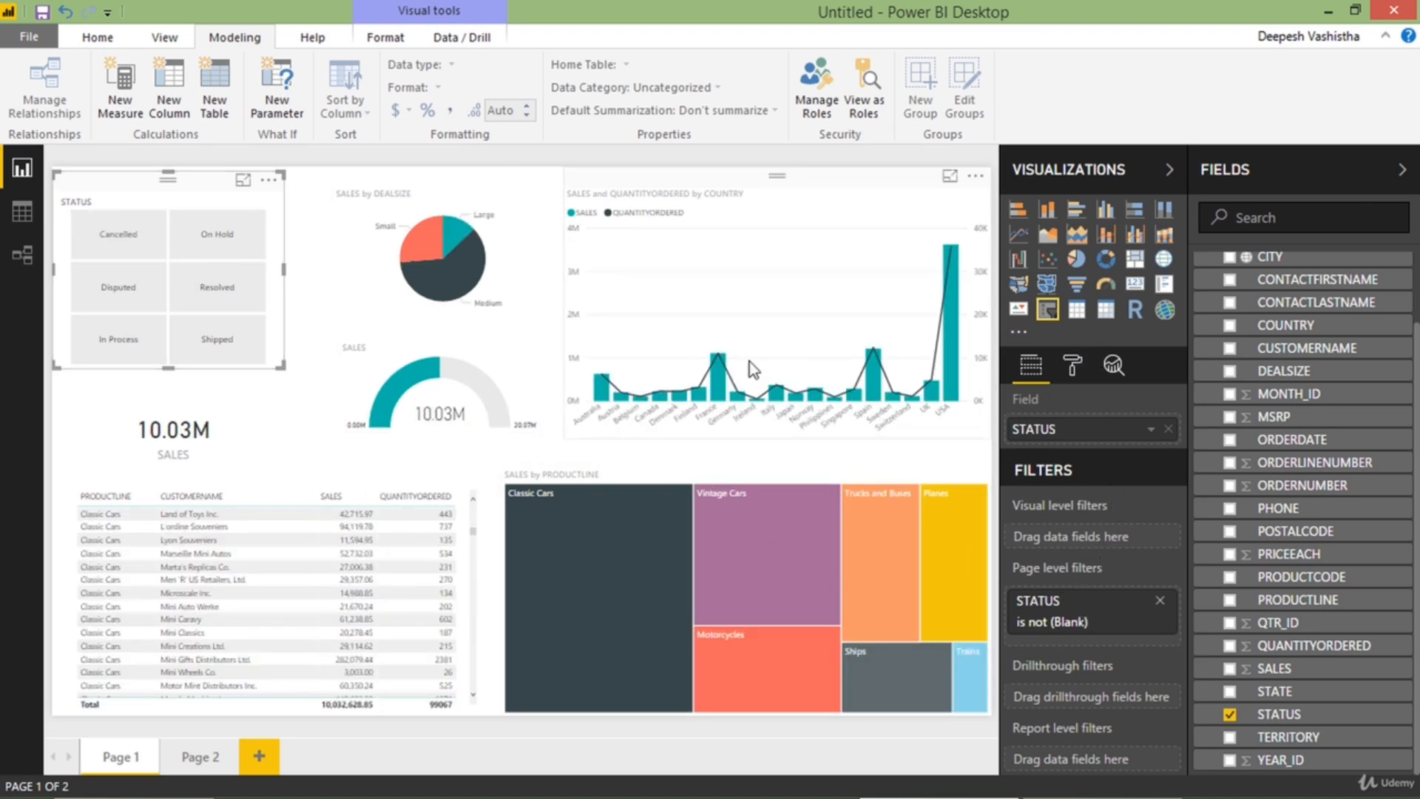
# Examine the SALES and QUANTITYORDERED by COUNTRY combo chart in focus mode, checking Ireland, UK and USA, and return to the report
pyautogui.click(687, 293)
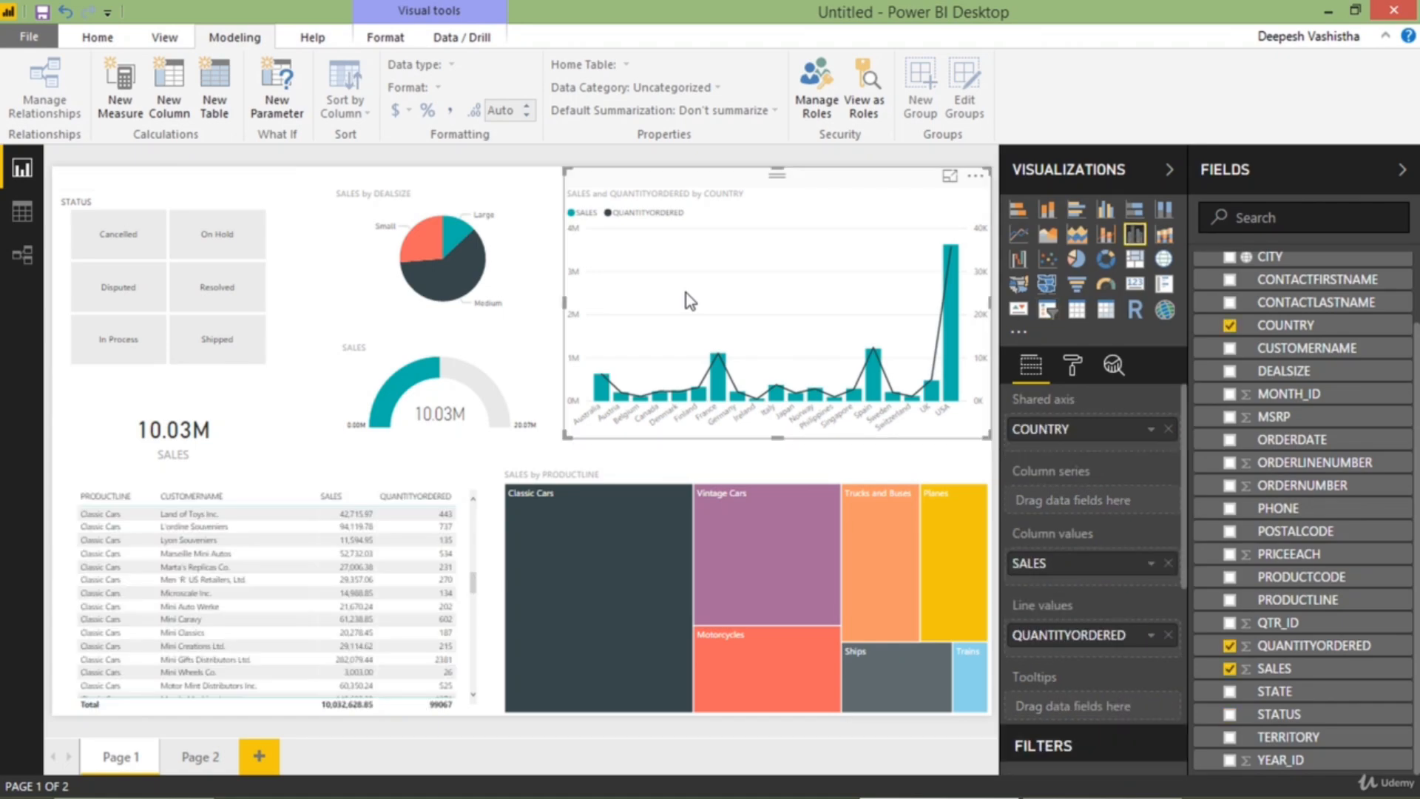
pyautogui.click(949, 179)
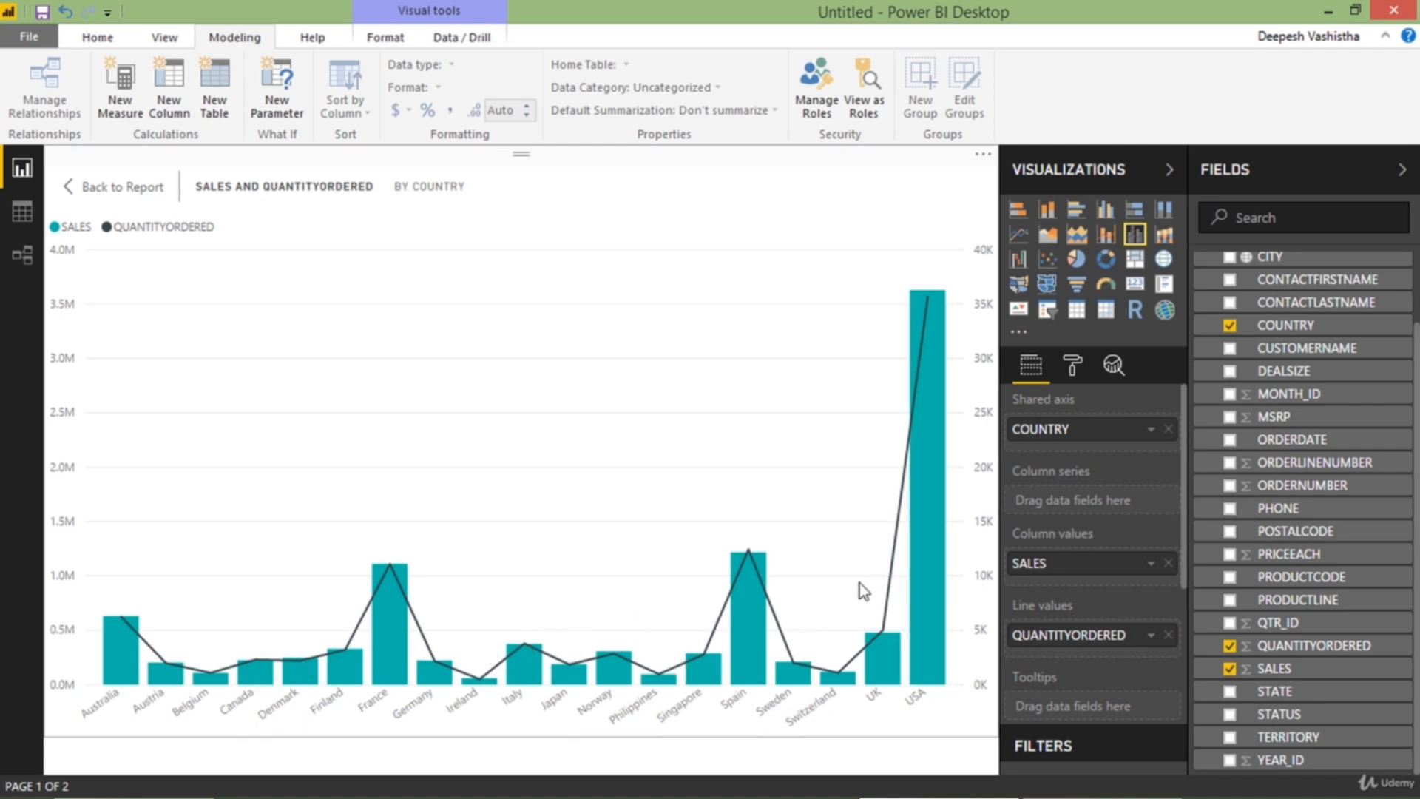
pyautogui.scroll(-3, 1166, 599)
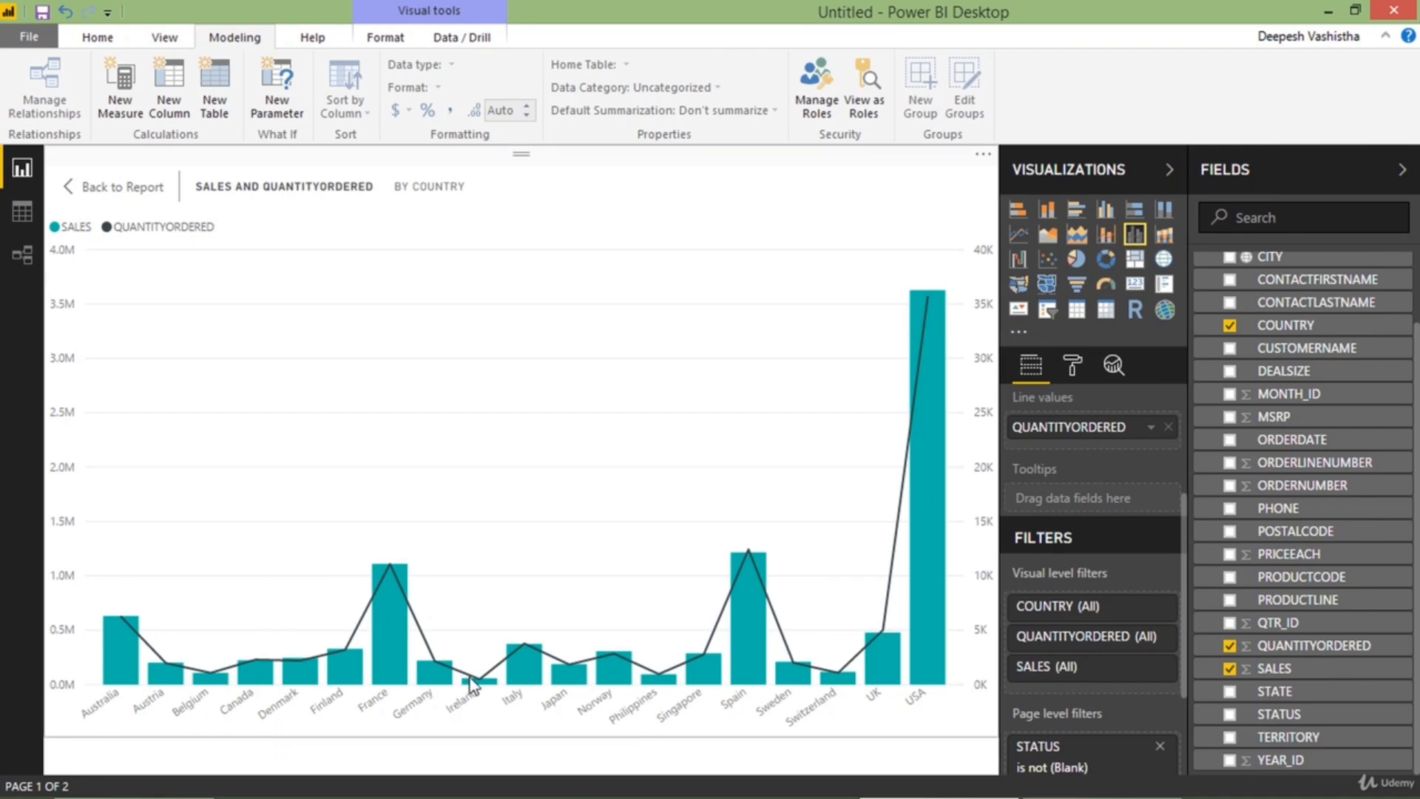
pyautogui.moveTo(474, 685)
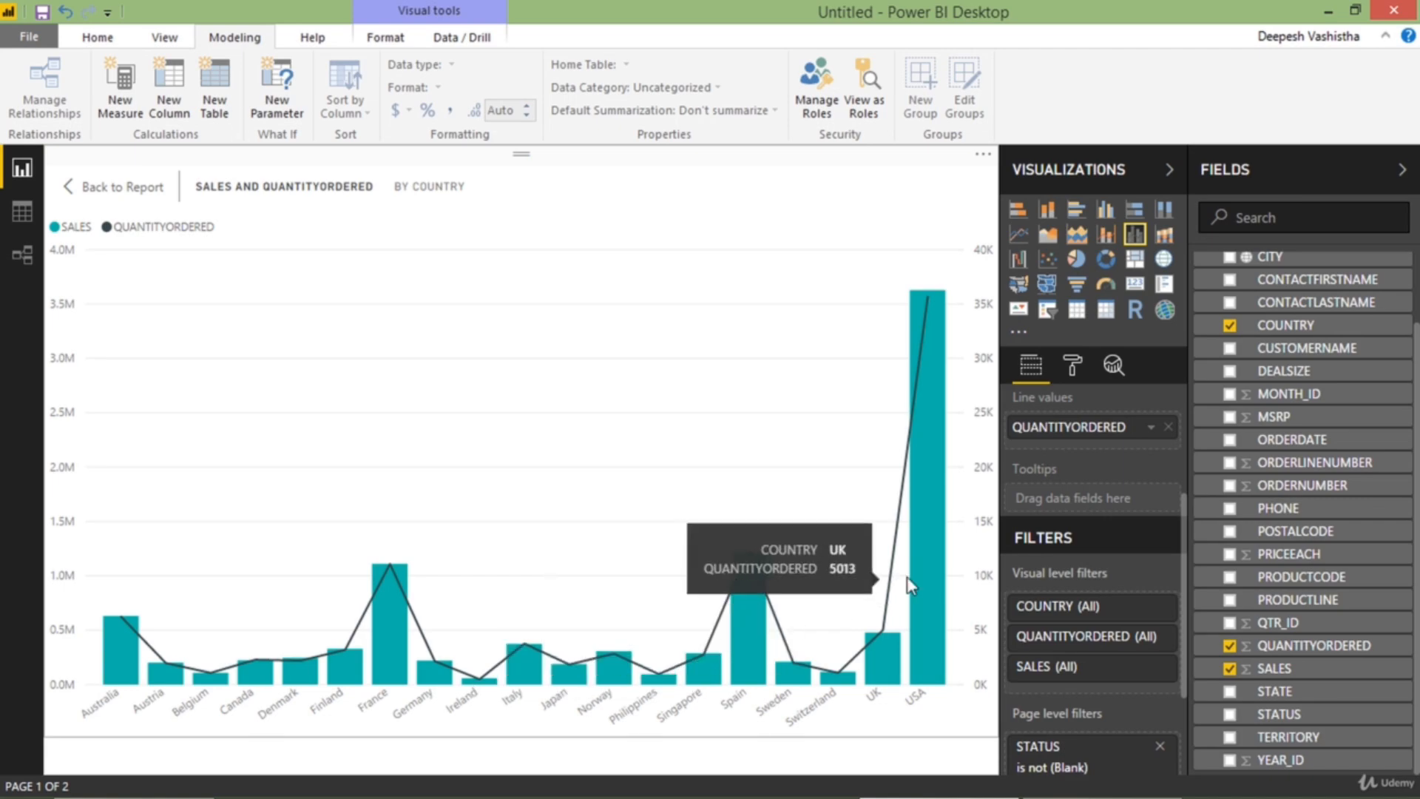
pyautogui.moveTo(914, 575)
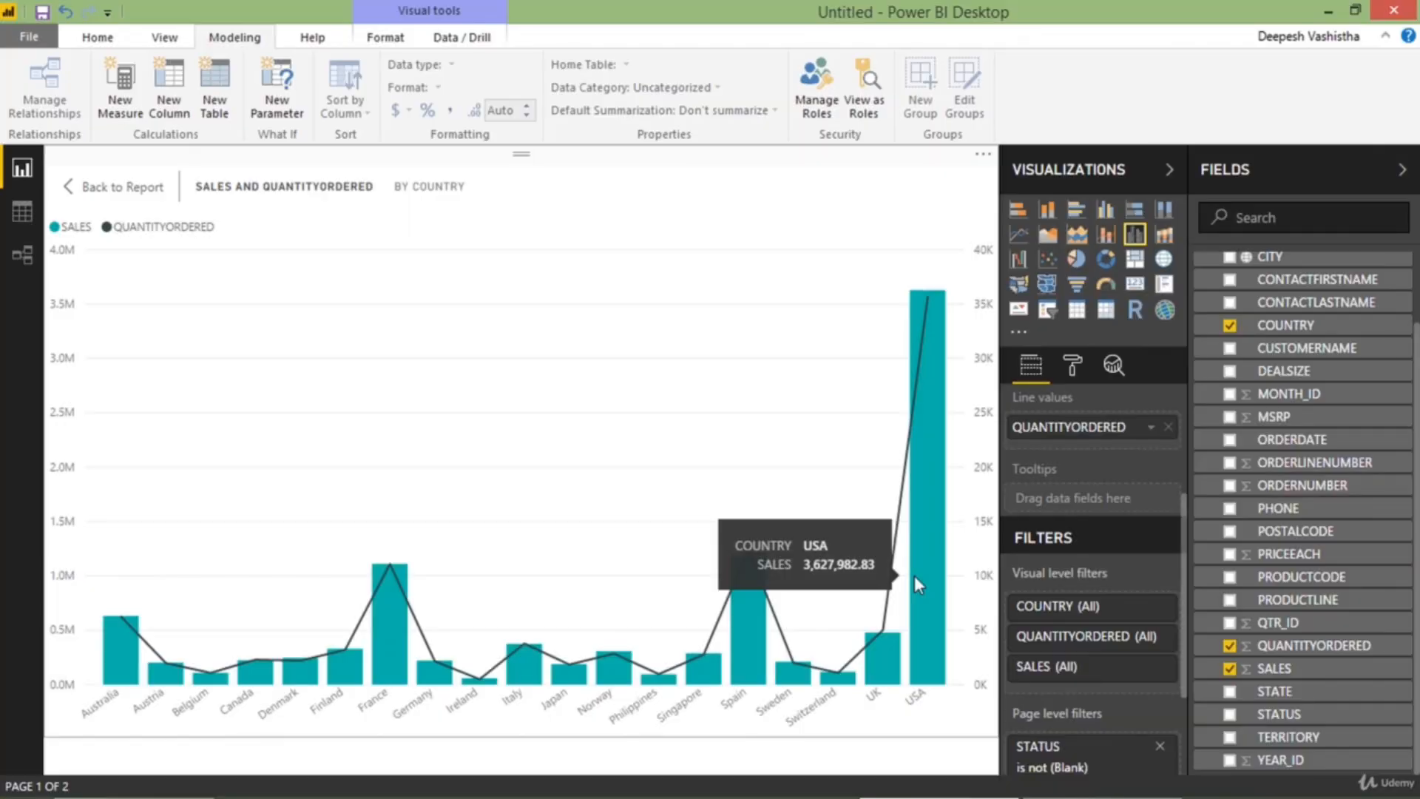
pyautogui.click(124, 187)
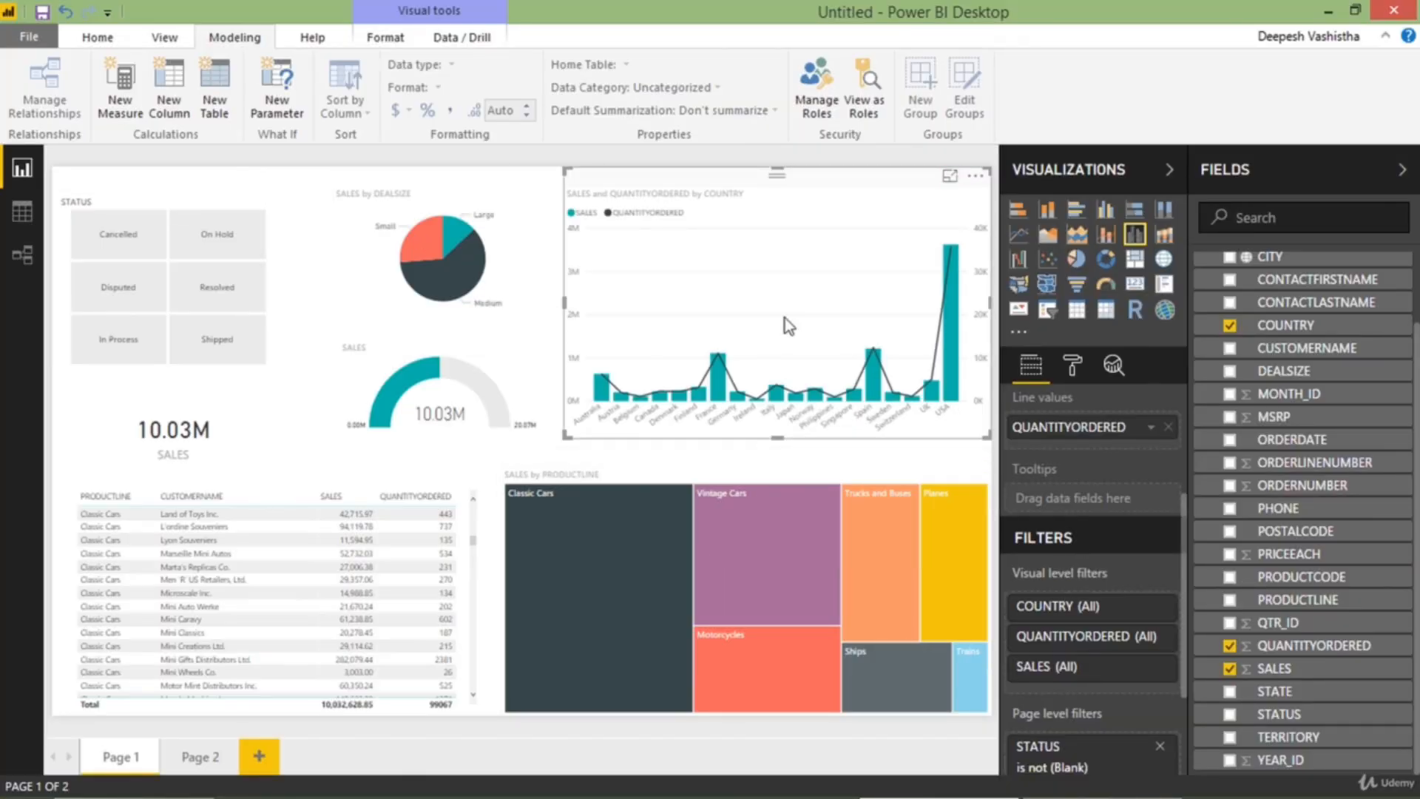
# Set the first condition of the combo chart's visual-level SALES filter to is greater than 200000
pyautogui.scroll(-3, 1077, 585)
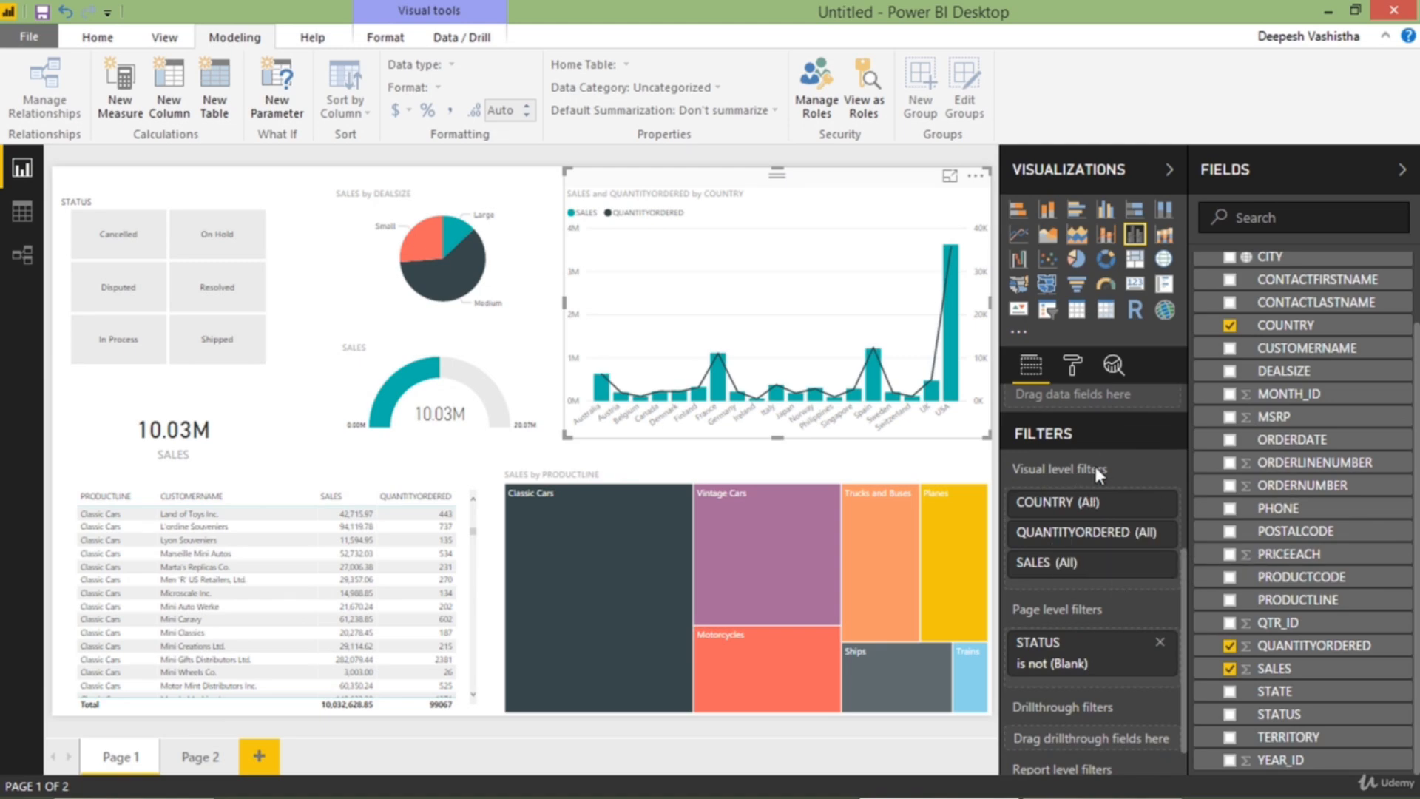
pyautogui.scroll(-1, 1095, 474)
pyautogui.click(1104, 526)
pyautogui.scroll(-1, 1106, 528)
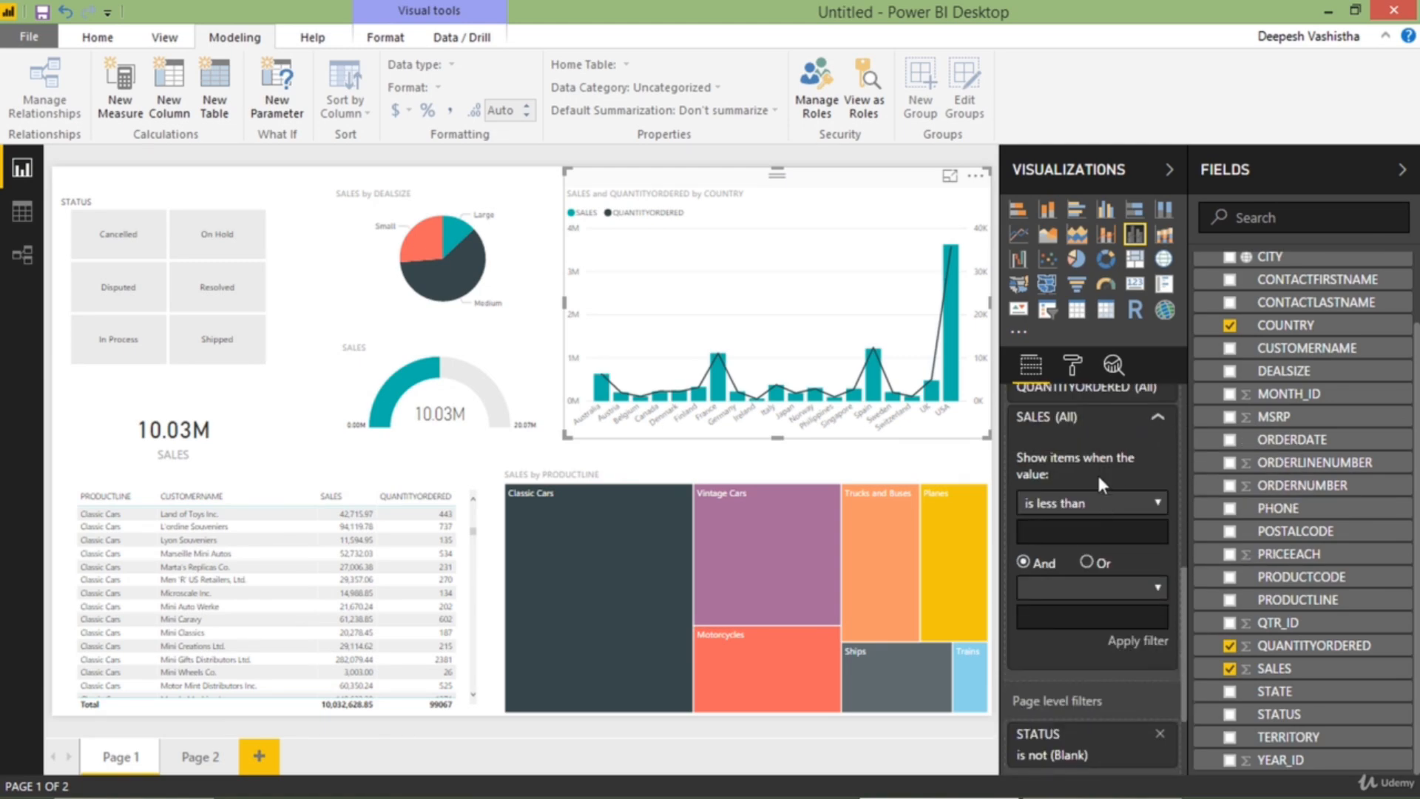
pyautogui.click(1088, 503)
pyautogui.click(1058, 558)
pyautogui.click(1077, 533)
pyautogui.write('200000')
# Add the condition is less than or equal to 2000000 to the SALES filter, apply it and collapse the filter
pyautogui.click(1088, 588)
pyautogui.click(1102, 464)
pyautogui.click(1091, 617)
pyautogui.write('2000000')
pyautogui.click(1138, 640)
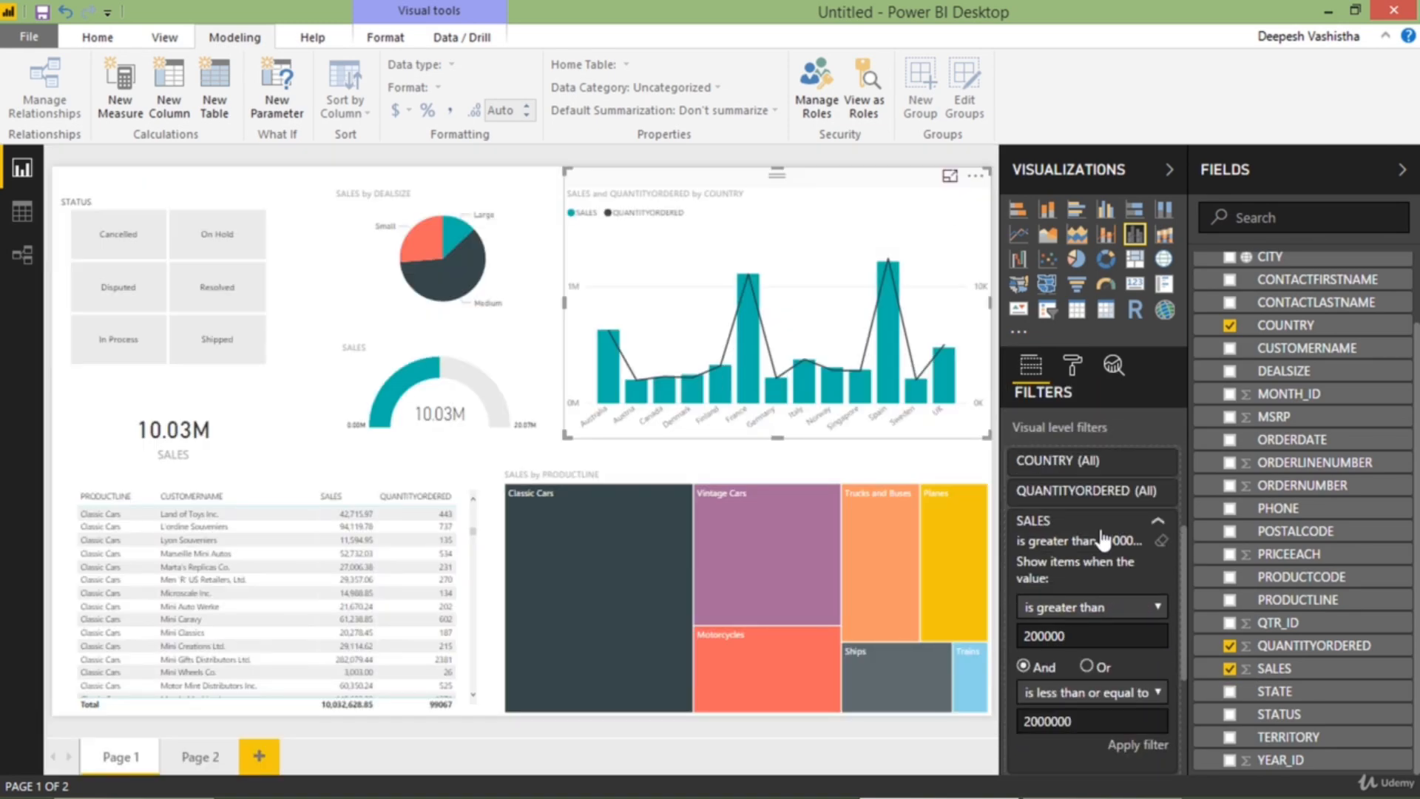
pyautogui.click(1099, 536)
pyautogui.press('Escape')
pyautogui.click(1130, 525)
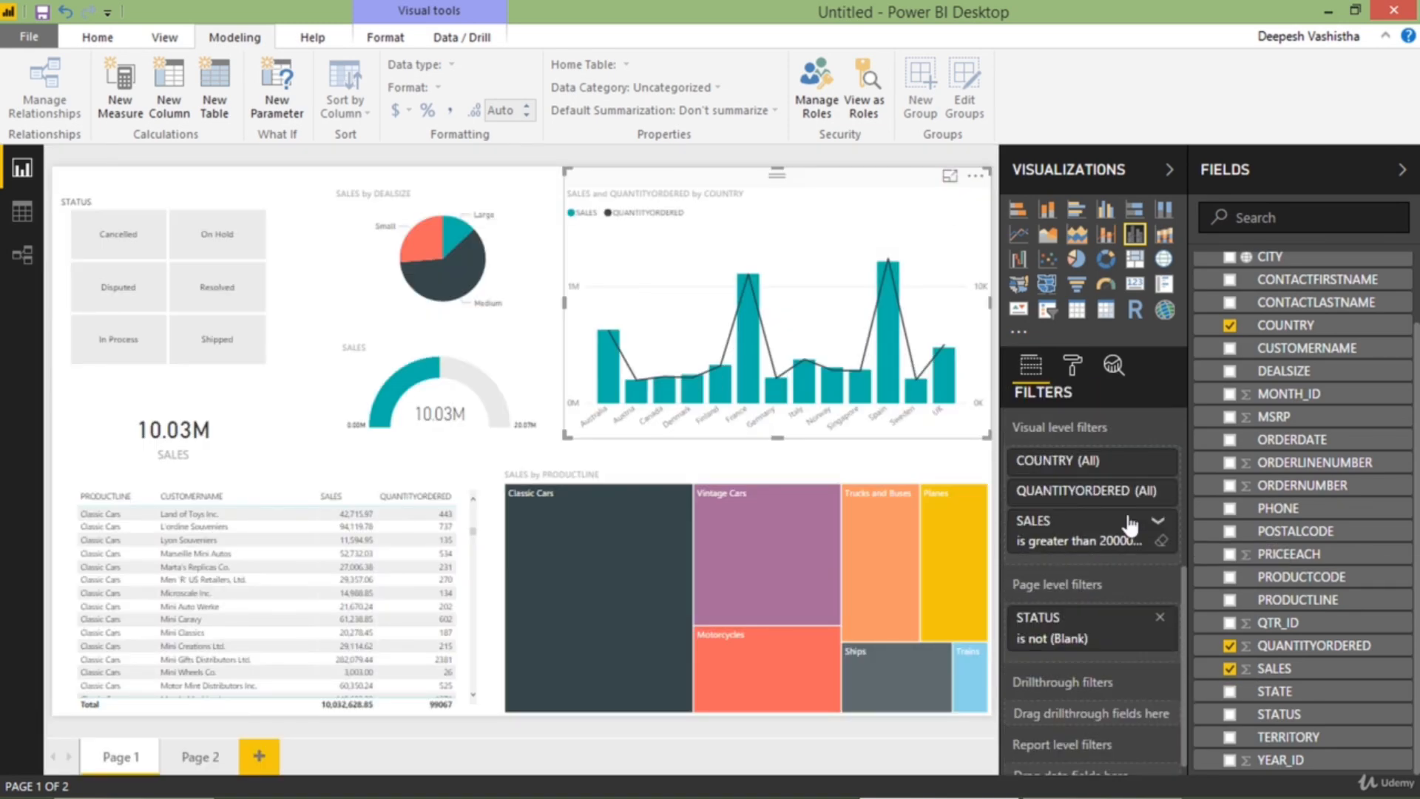
# Switch to Page 2, look through the SALES by CUSTOMERNAME bar chart in focus mode and return to the report
pyautogui.click(206, 760)
pyautogui.click(500, 450)
pyautogui.scroll(-10, 958, 481)
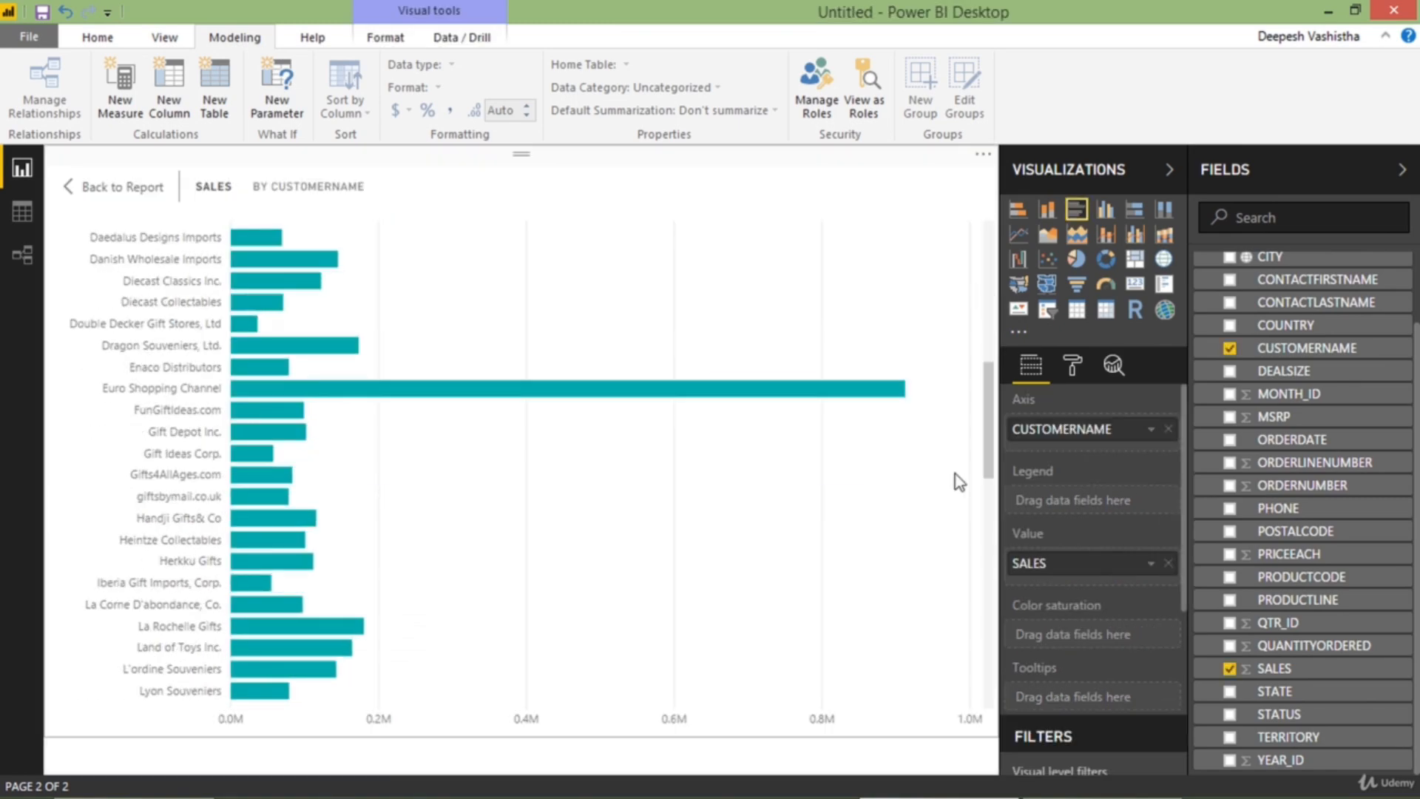
pyautogui.scroll(10, 814, 418)
pyautogui.click(122, 187)
# Try limiting the bar chart's CUSTOMERNAME filter to the customers from Alpha Cognac through Auto Assoc. & Cie., and reselect all customers
pyautogui.scroll(-5, 1095, 518)
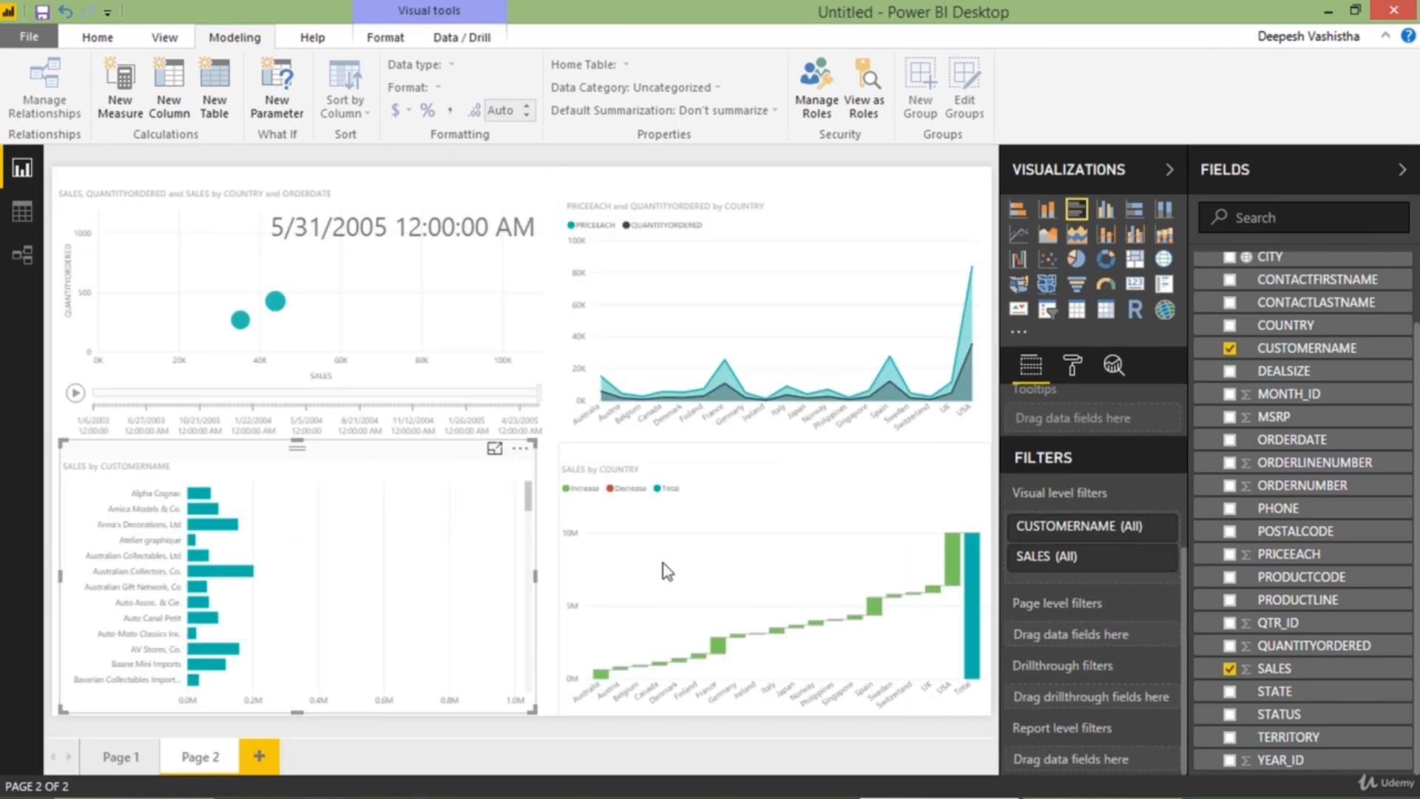
pyautogui.click(1158, 526)
pyautogui.scroll(-1, 1132, 546)
pyautogui.click(1095, 549)
pyautogui.click(1093, 567)
pyautogui.click(1090, 585)
pyautogui.click(1088, 604)
pyautogui.click(1086, 622)
pyautogui.click(1085, 641)
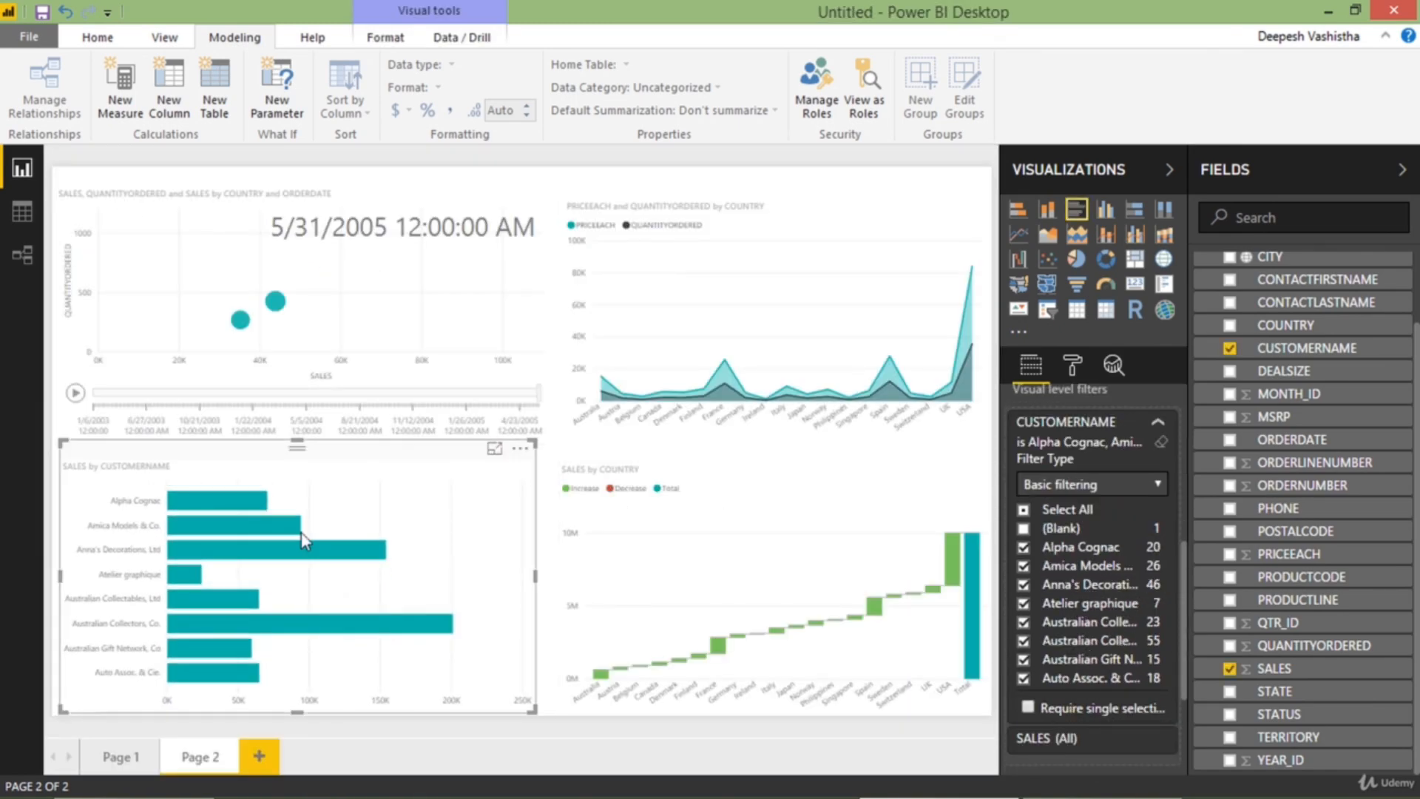
pyautogui.click(1025, 511)
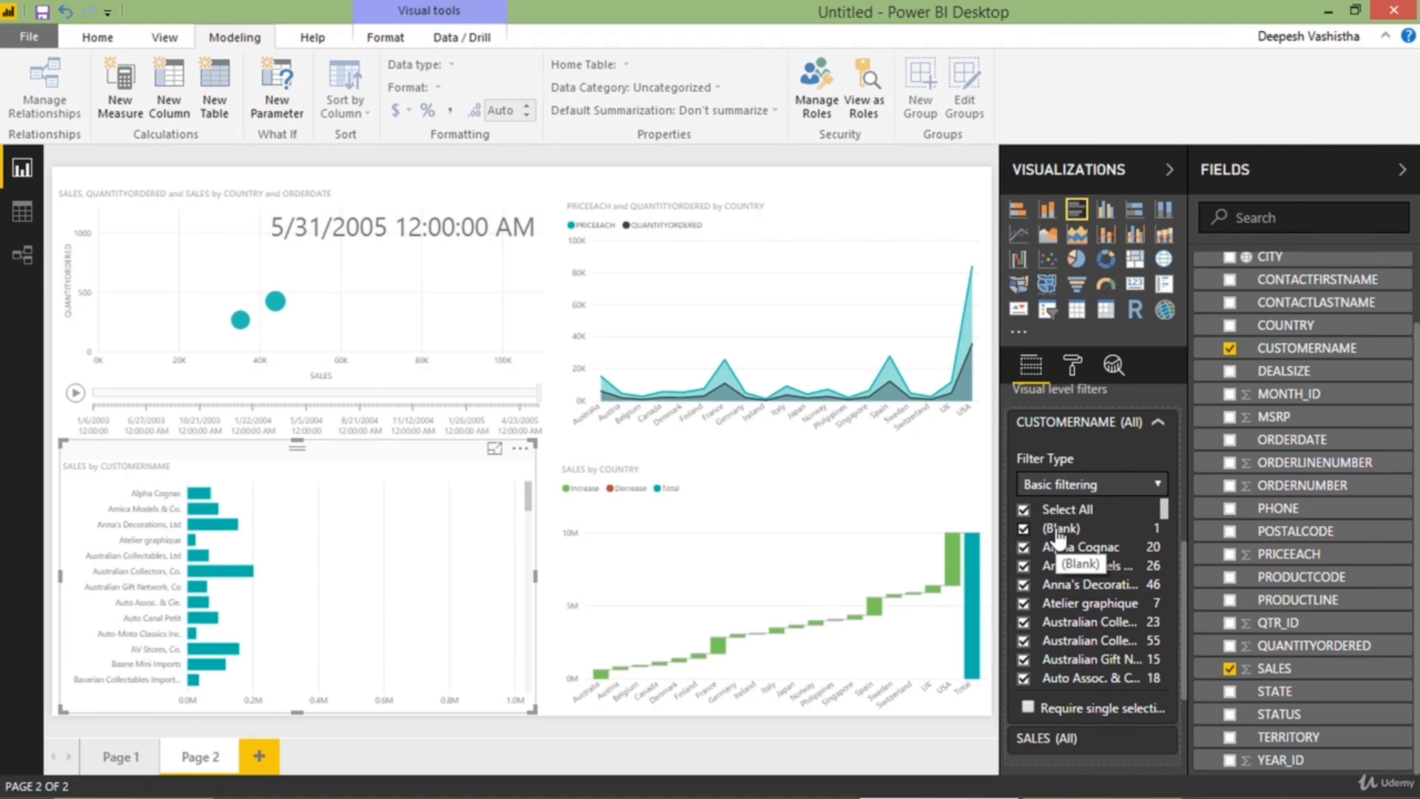
# Change the bar chart's CUSTOMERNAME filter type to Top N, showing the top 10 by SALES, and apply it
pyautogui.click(1095, 484)
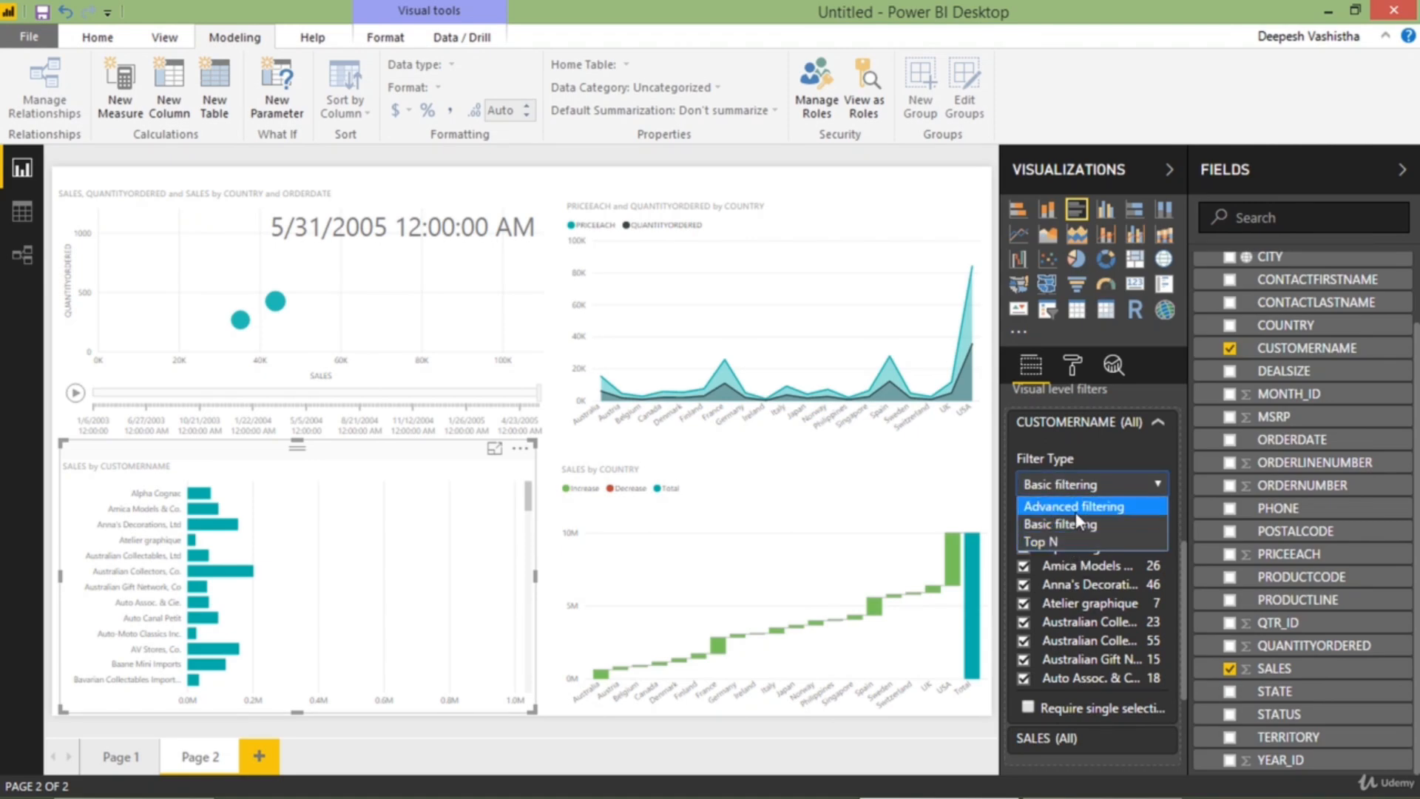
pyautogui.click(1075, 509)
pyautogui.click(1093, 484)
pyautogui.click(1072, 524)
pyautogui.click(1087, 501)
pyautogui.click(1075, 554)
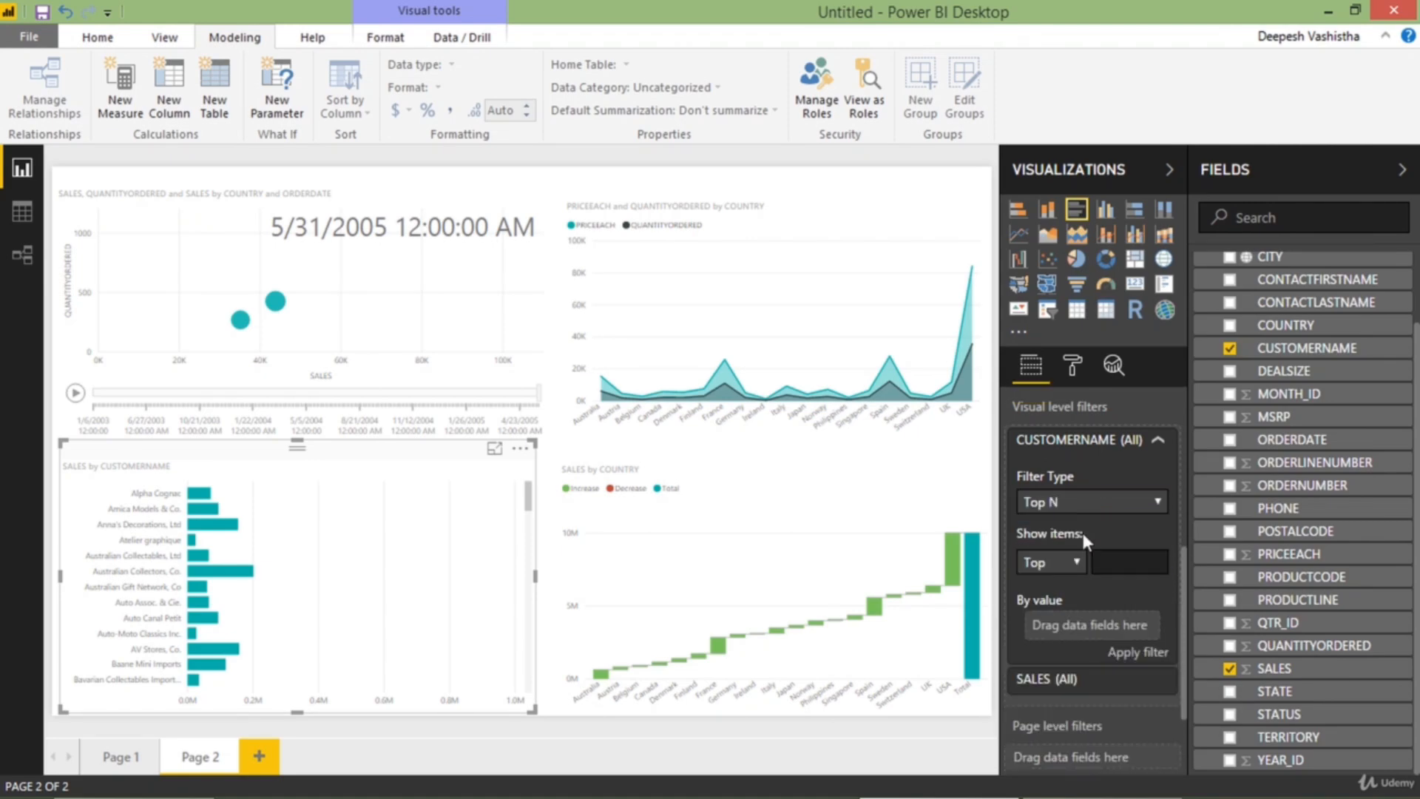
pyautogui.write('10')
pyautogui.moveTo(1275, 668); pyautogui.dragTo(1091, 625)
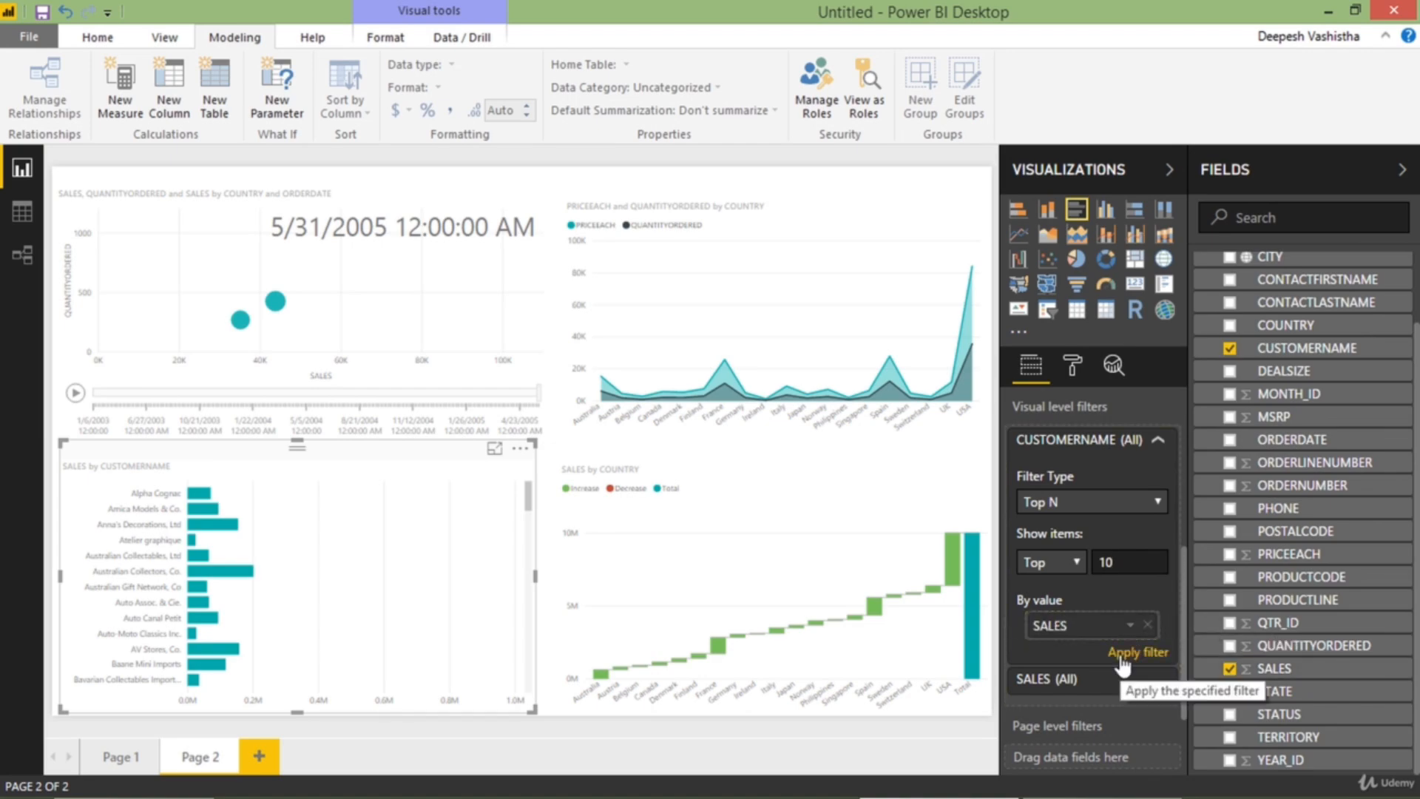
pyautogui.click(1138, 652)
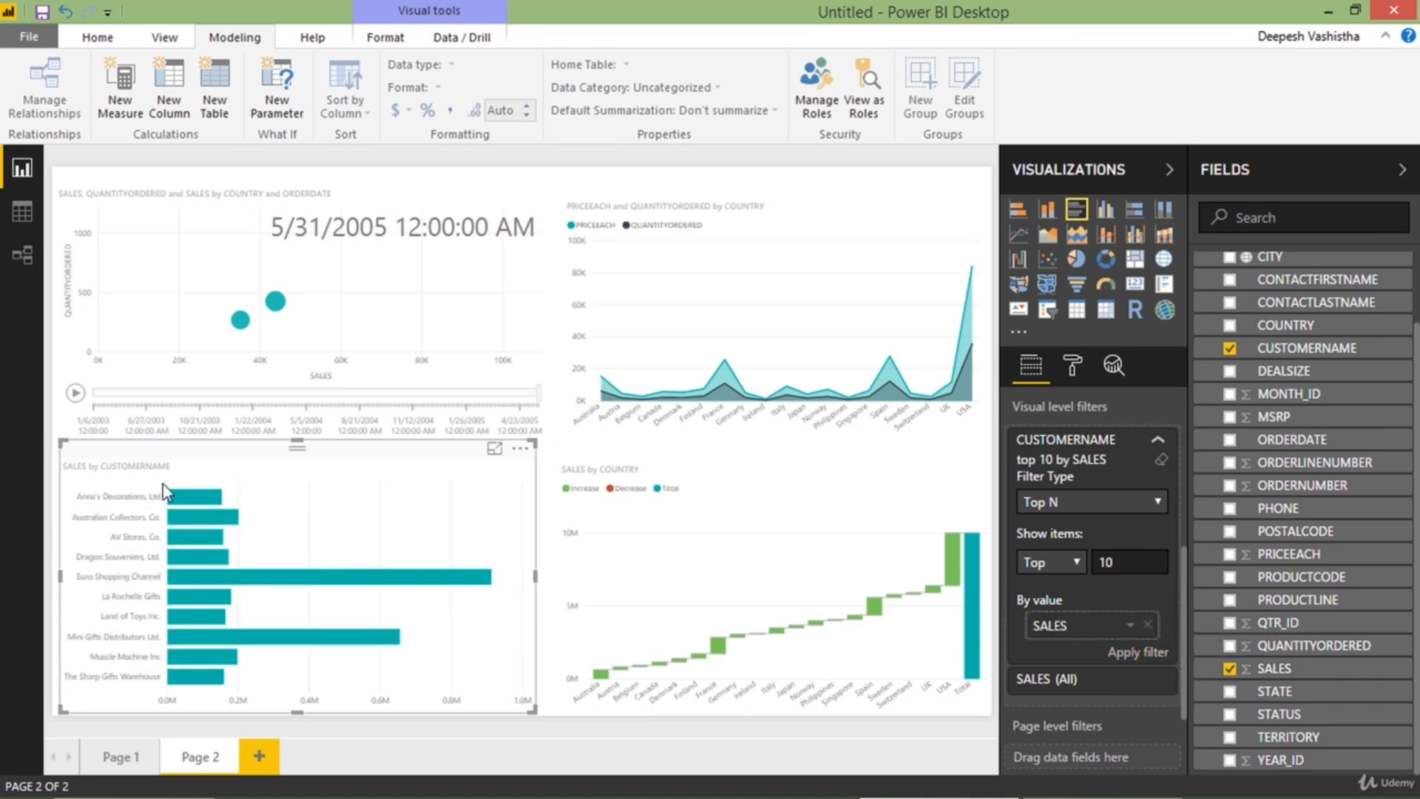
# Sort the customer bar chart by SALES in descending order and go back to Page 1
pyautogui.click(520, 449)
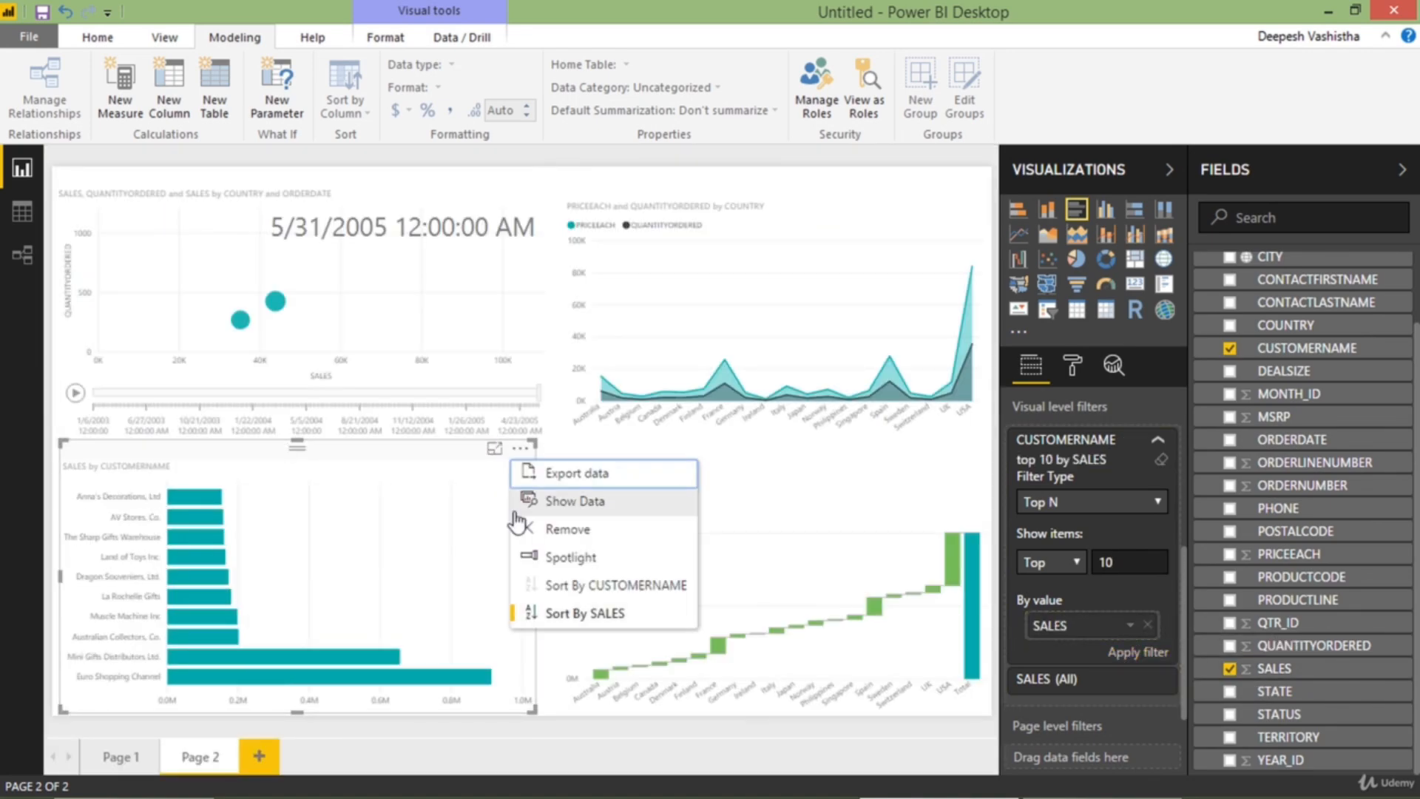
pyautogui.click(585, 613)
pyautogui.click(120, 756)
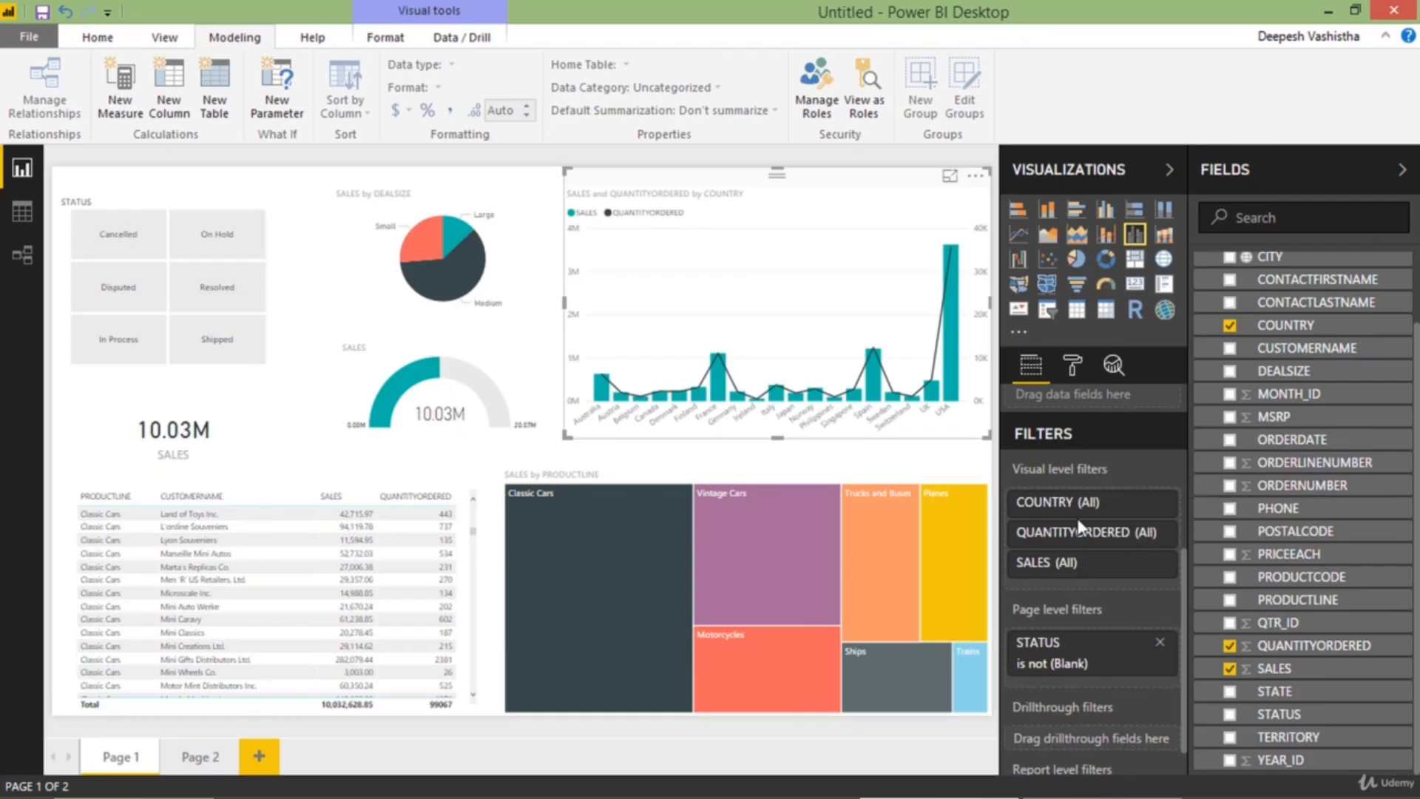
# Set the SALES by COUNTRY combo chart's visual-level SALES filter to show values greater than 200000
pyautogui.scroll(-1, 1094, 568)
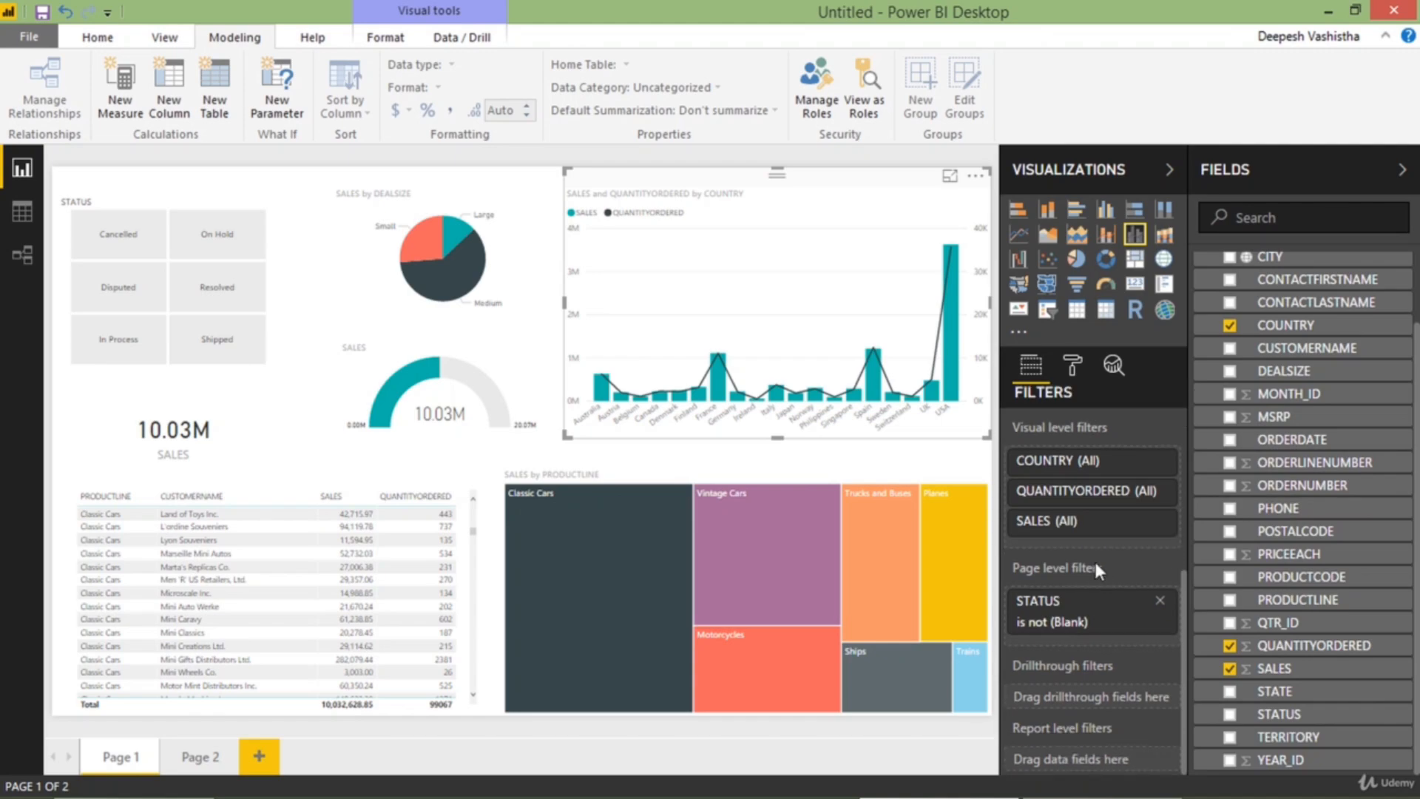
pyautogui.click(1107, 532)
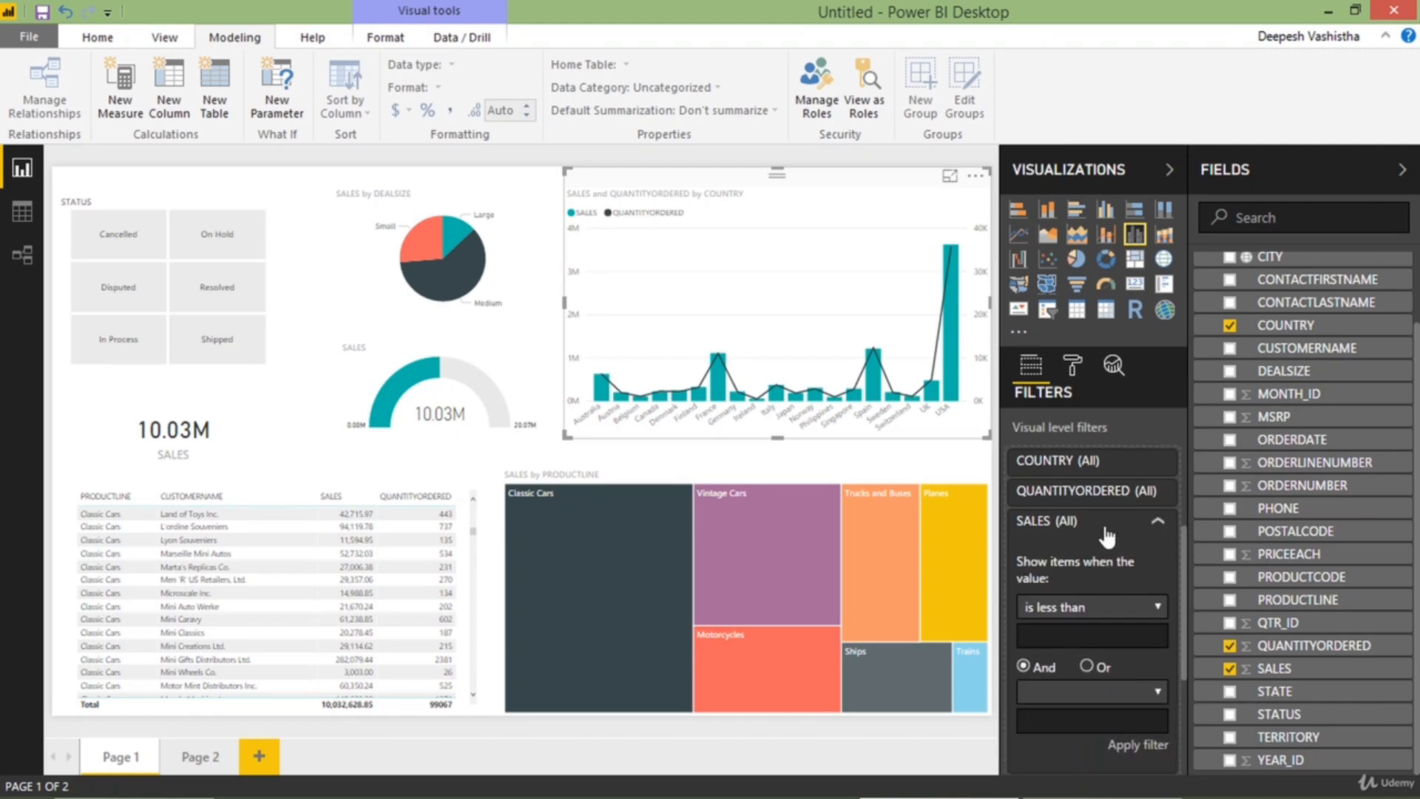
pyautogui.scroll(-2, 1104, 556)
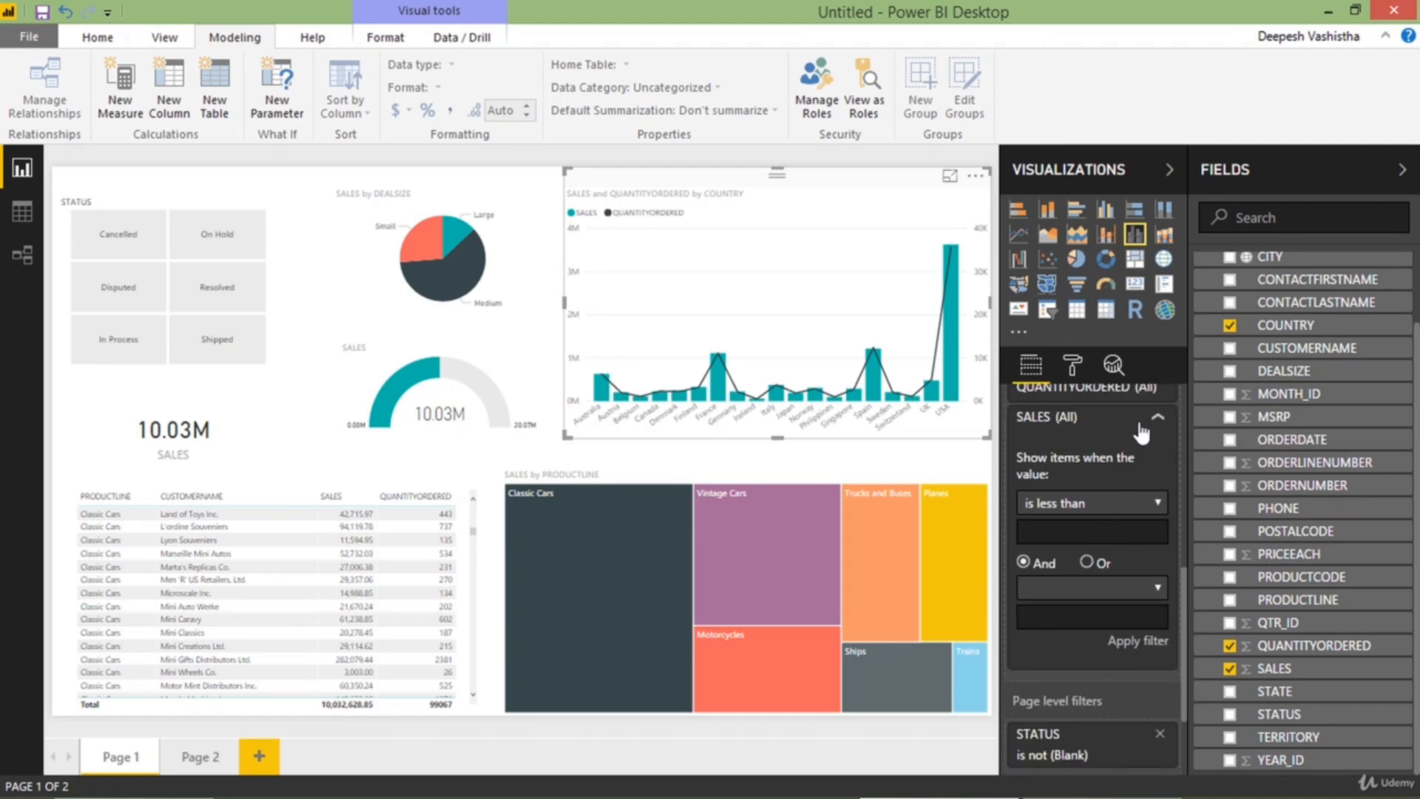
pyautogui.click(1081, 503)
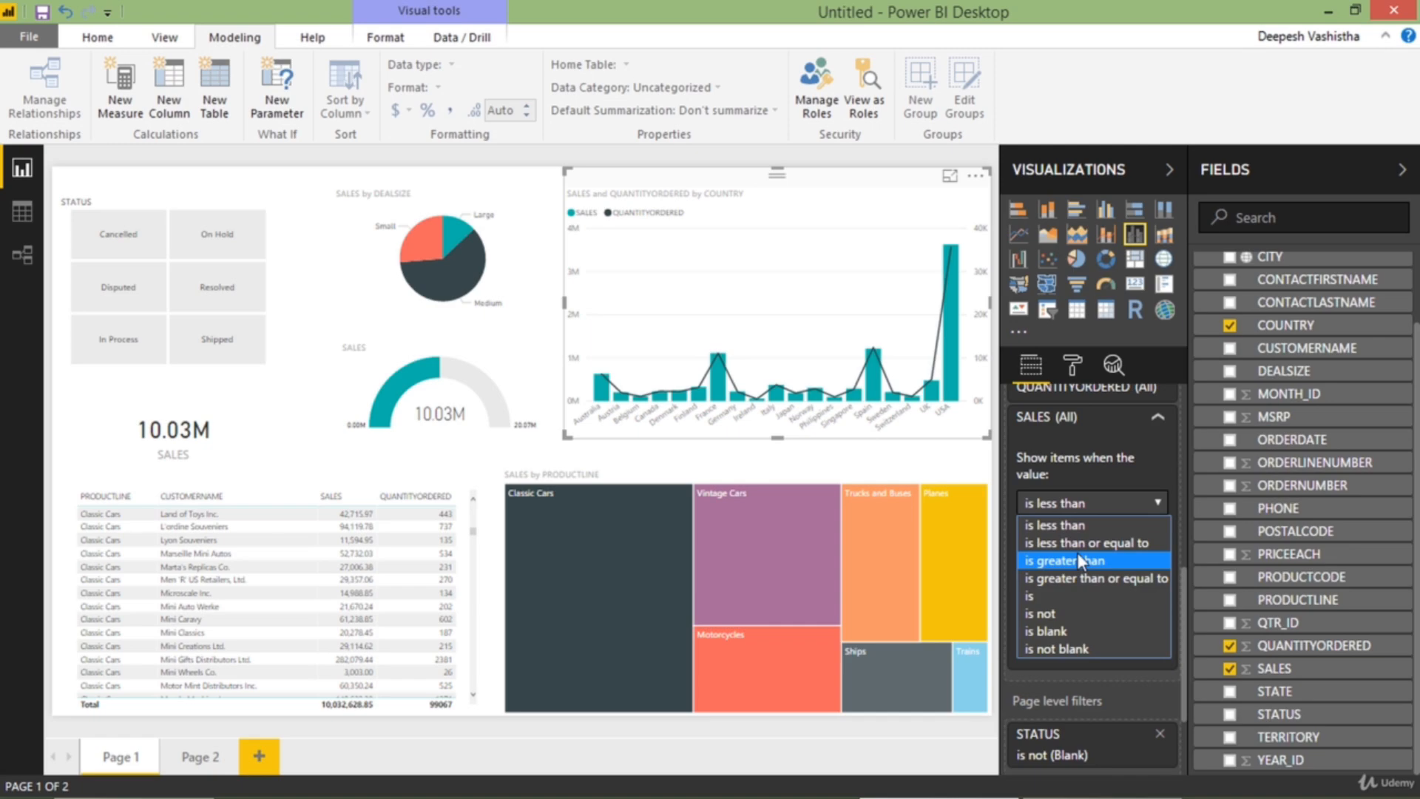
pyautogui.click(1077, 564)
pyautogui.click(1077, 532)
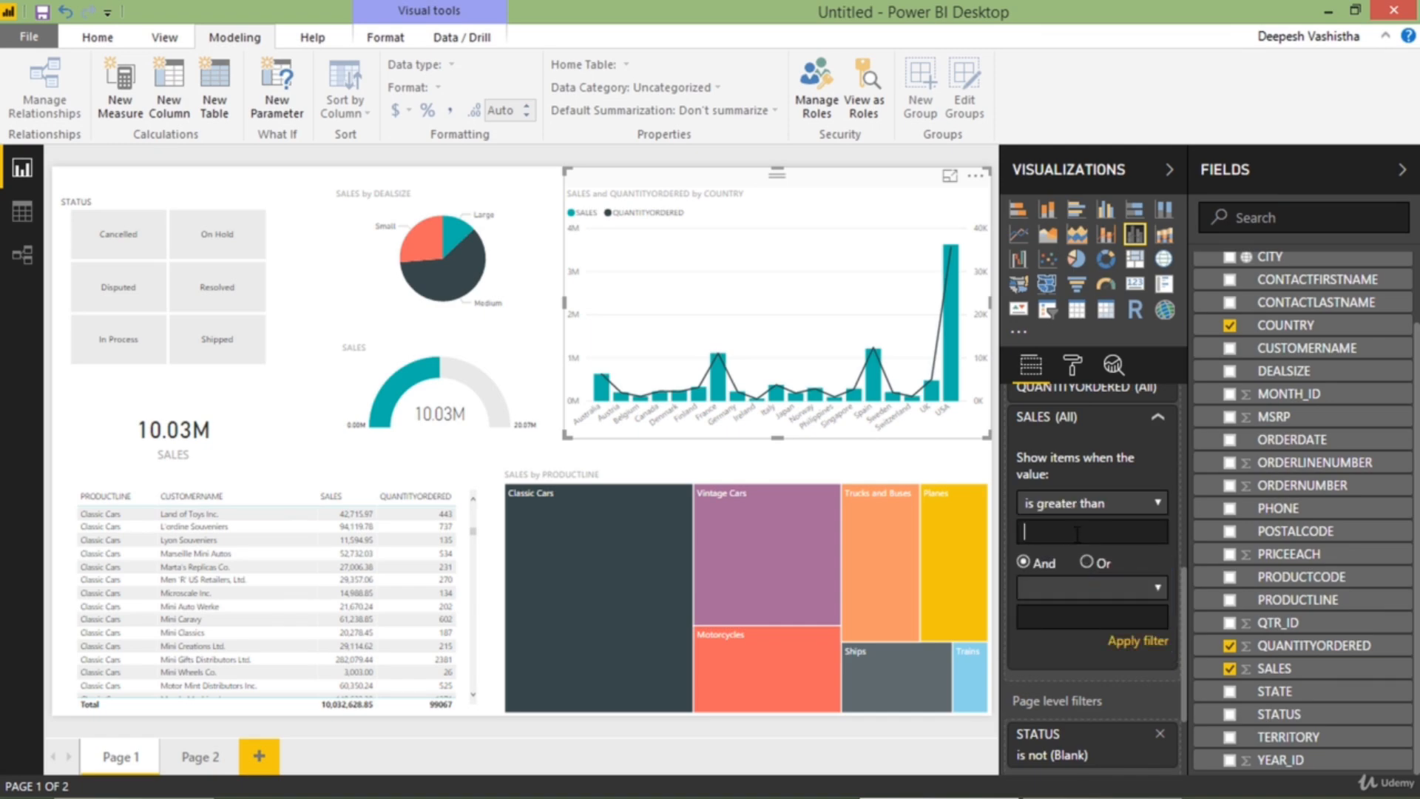
pyautogui.write('200000')
# Add a second SALES condition, is less than or equal to 2000000, apply the filter and view the combo chart in focus mode
pyautogui.click(1098, 581)
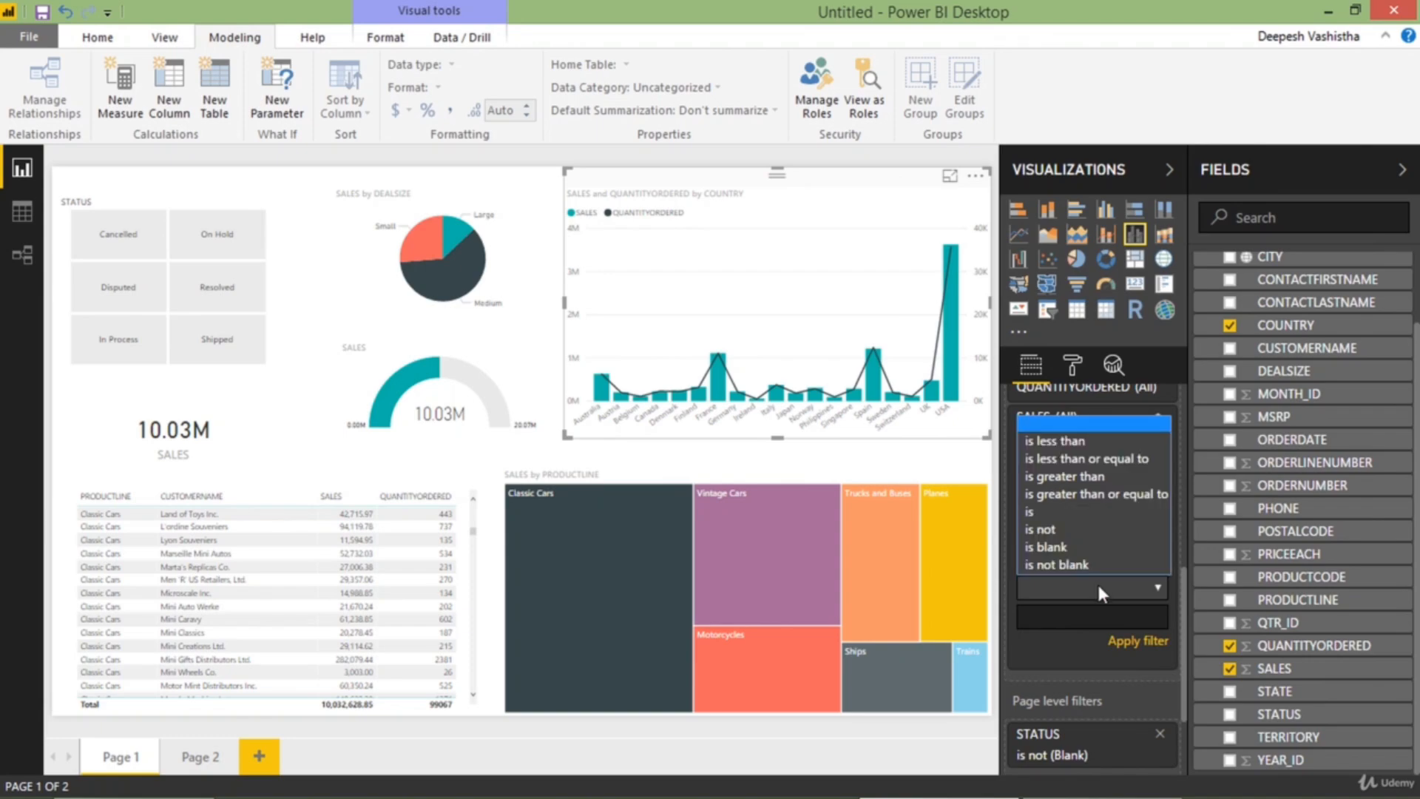
pyautogui.click(1102, 464)
pyautogui.click(1081, 617)
pyautogui.write('20')
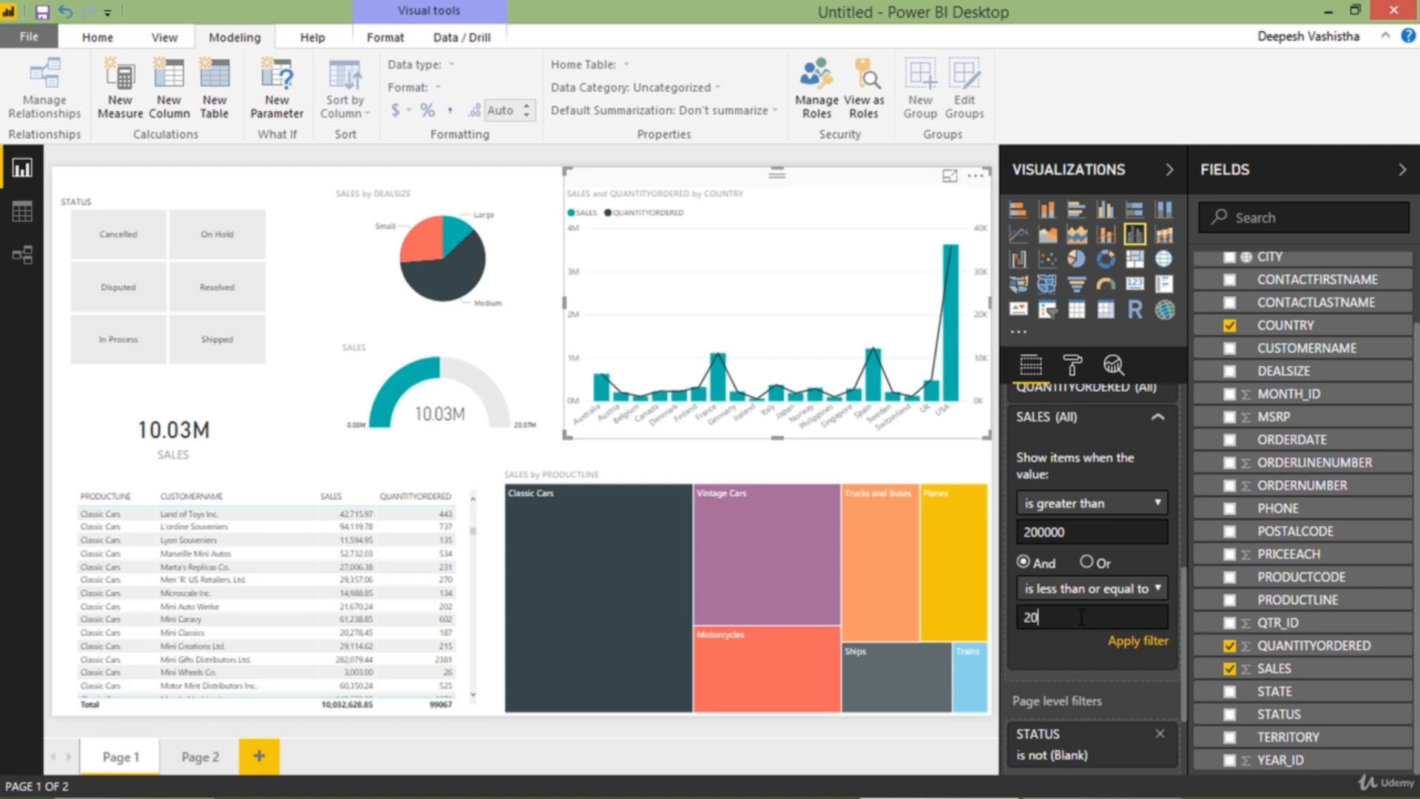
pyautogui.write('00000')
pyautogui.click(1122, 642)
pyautogui.click(949, 176)
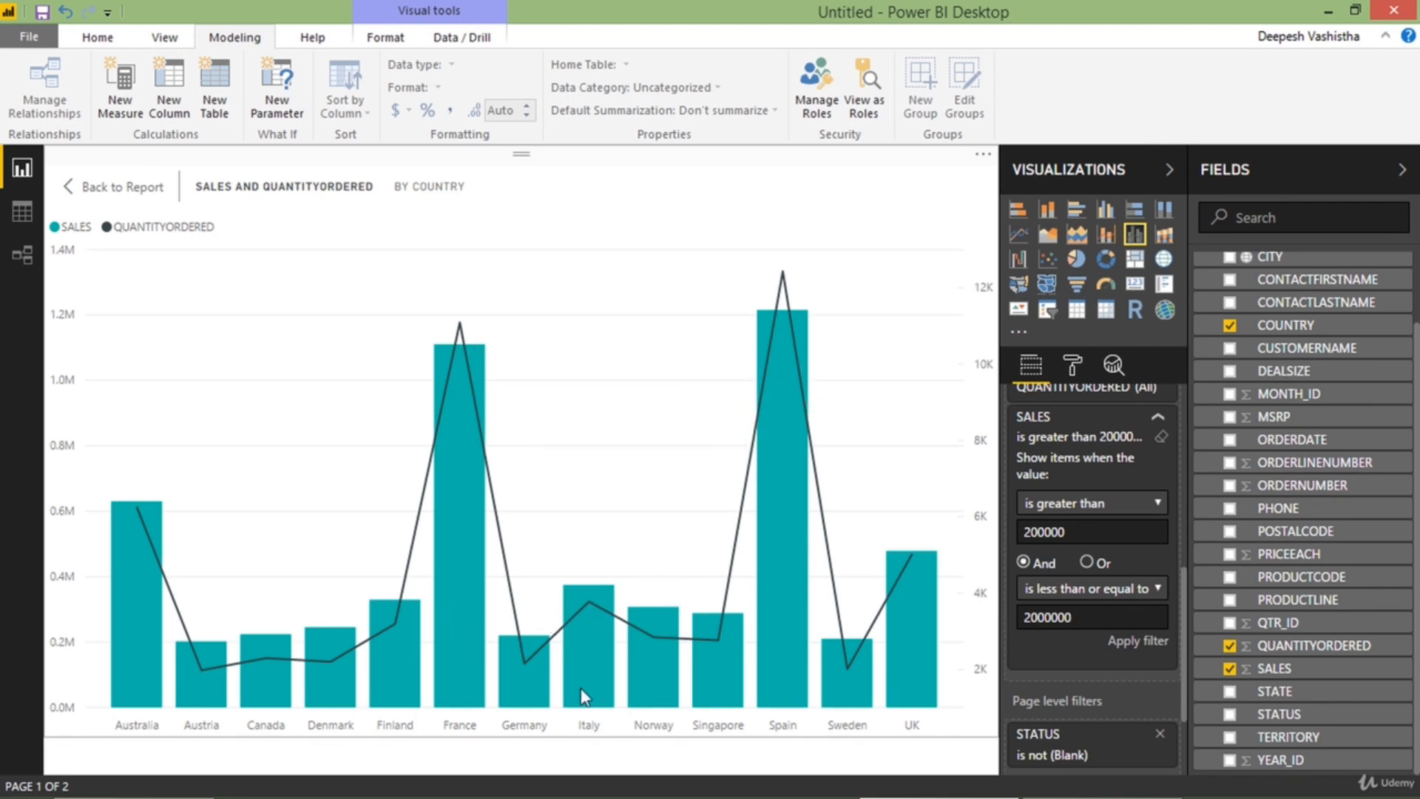
# Examine the SALES and QUANTITYORDERED values by country in the enlarged combo chart, including Spain, and return to the report
pyautogui.moveTo(213, 684)
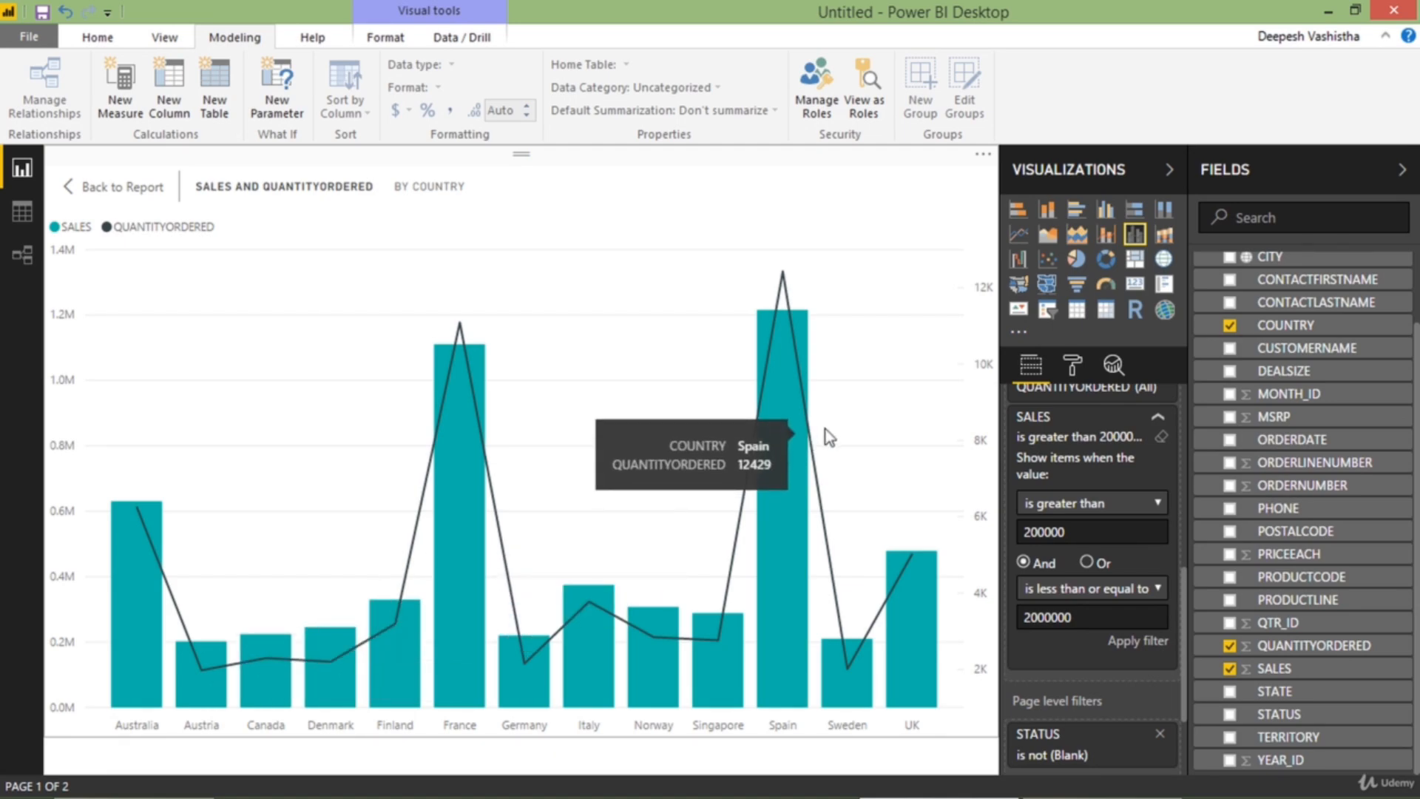
pyautogui.moveTo(783, 443)
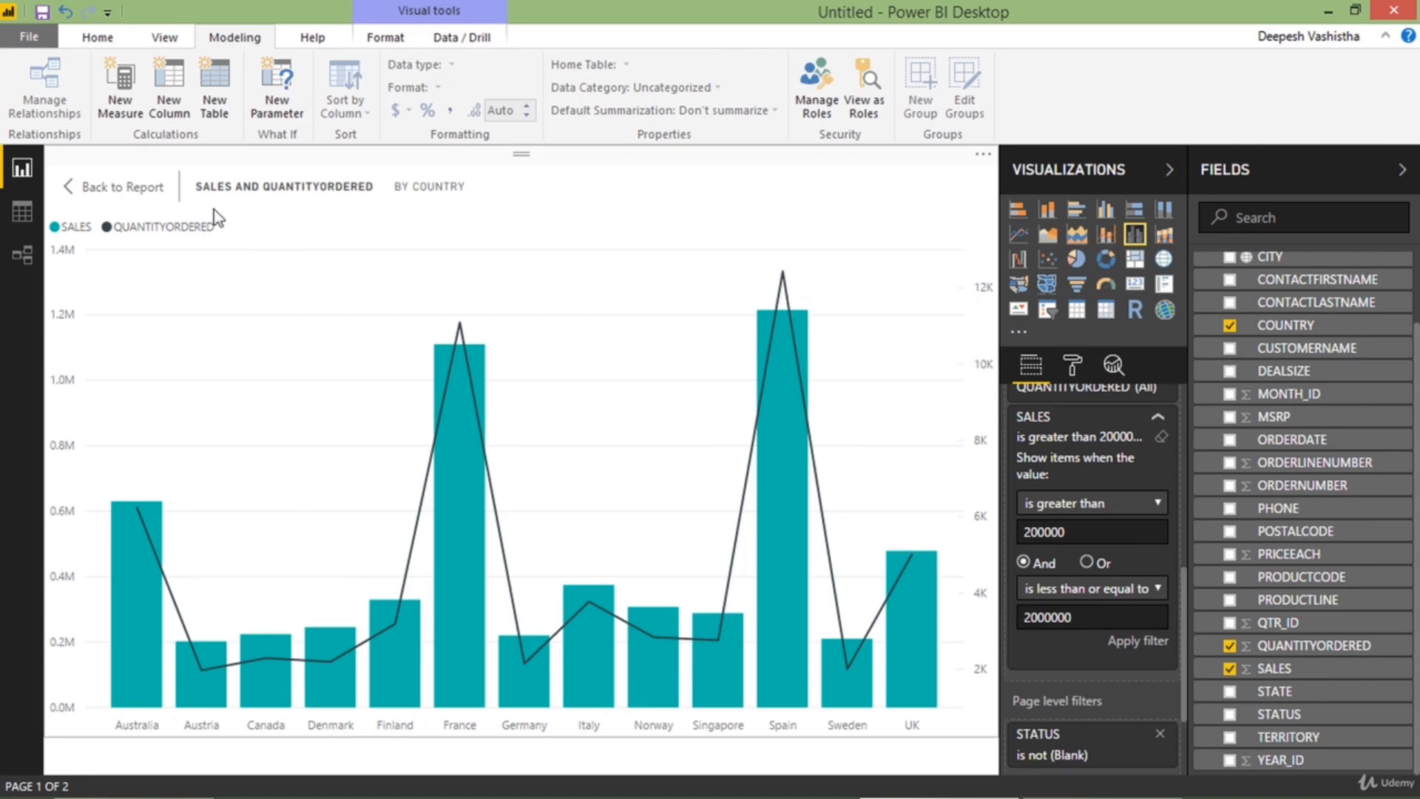
pyautogui.click(140, 188)
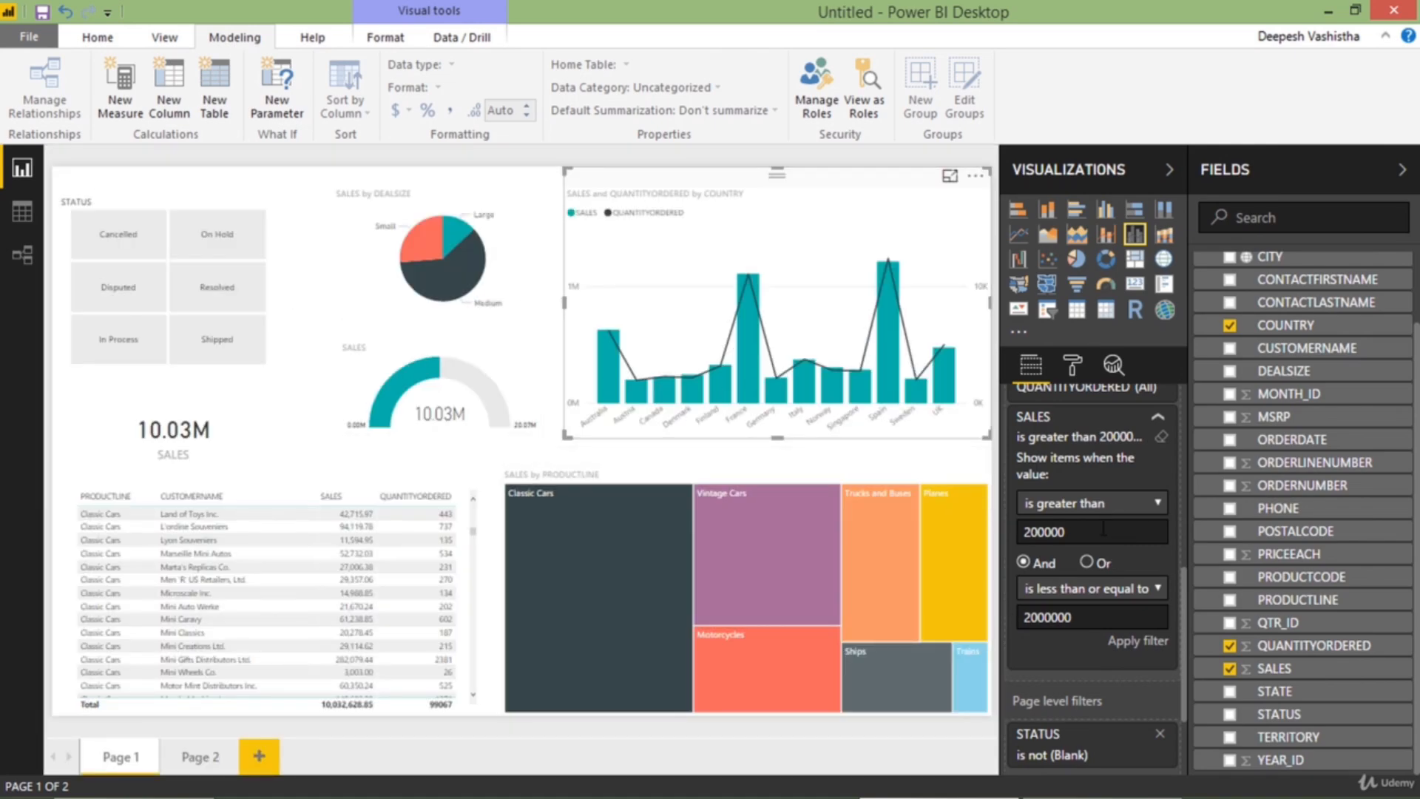
# Review the comparison operators available for the combo chart's SALES filter and collapse that filter
pyautogui.scroll(3, 1104, 528)
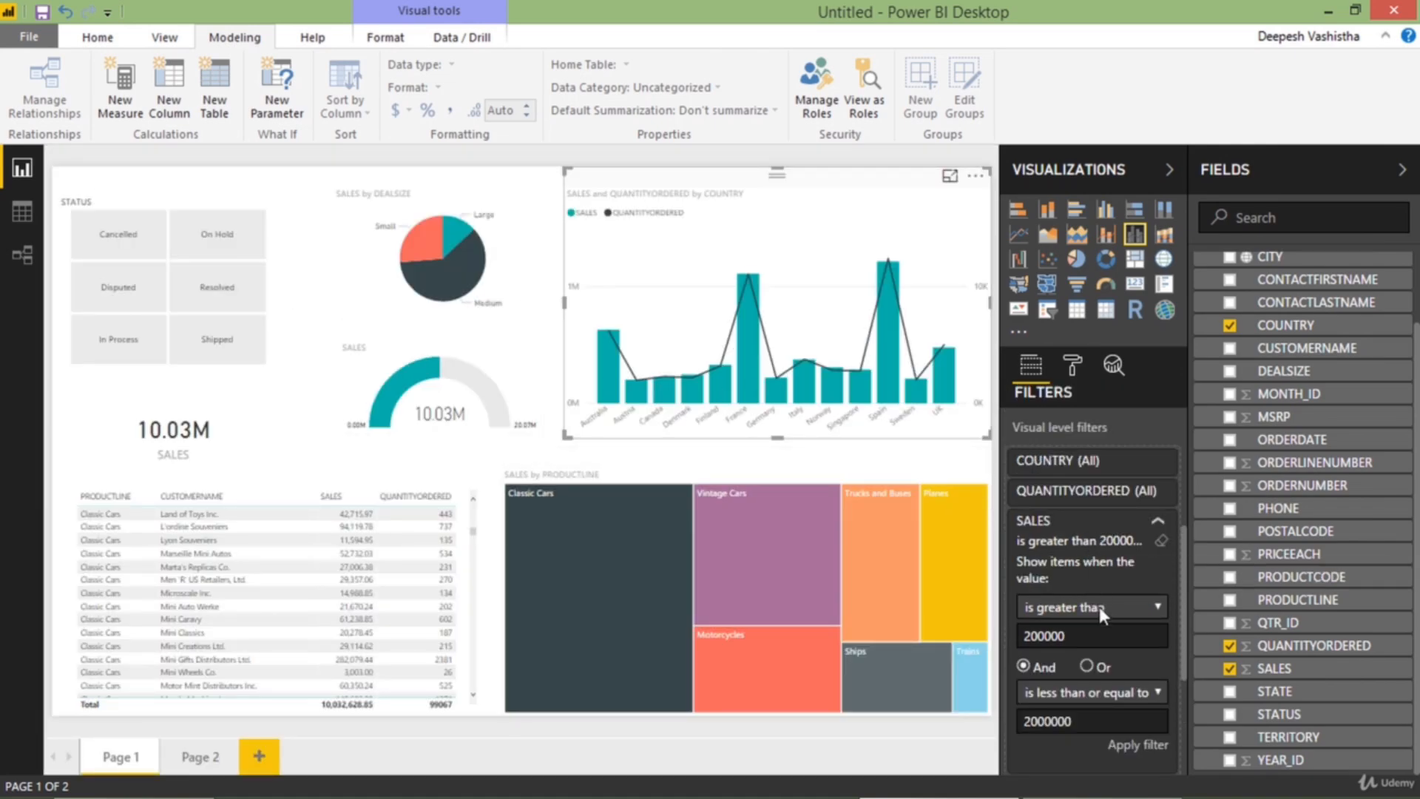
pyautogui.scroll(-3, 1099, 607)
pyautogui.click(1120, 503)
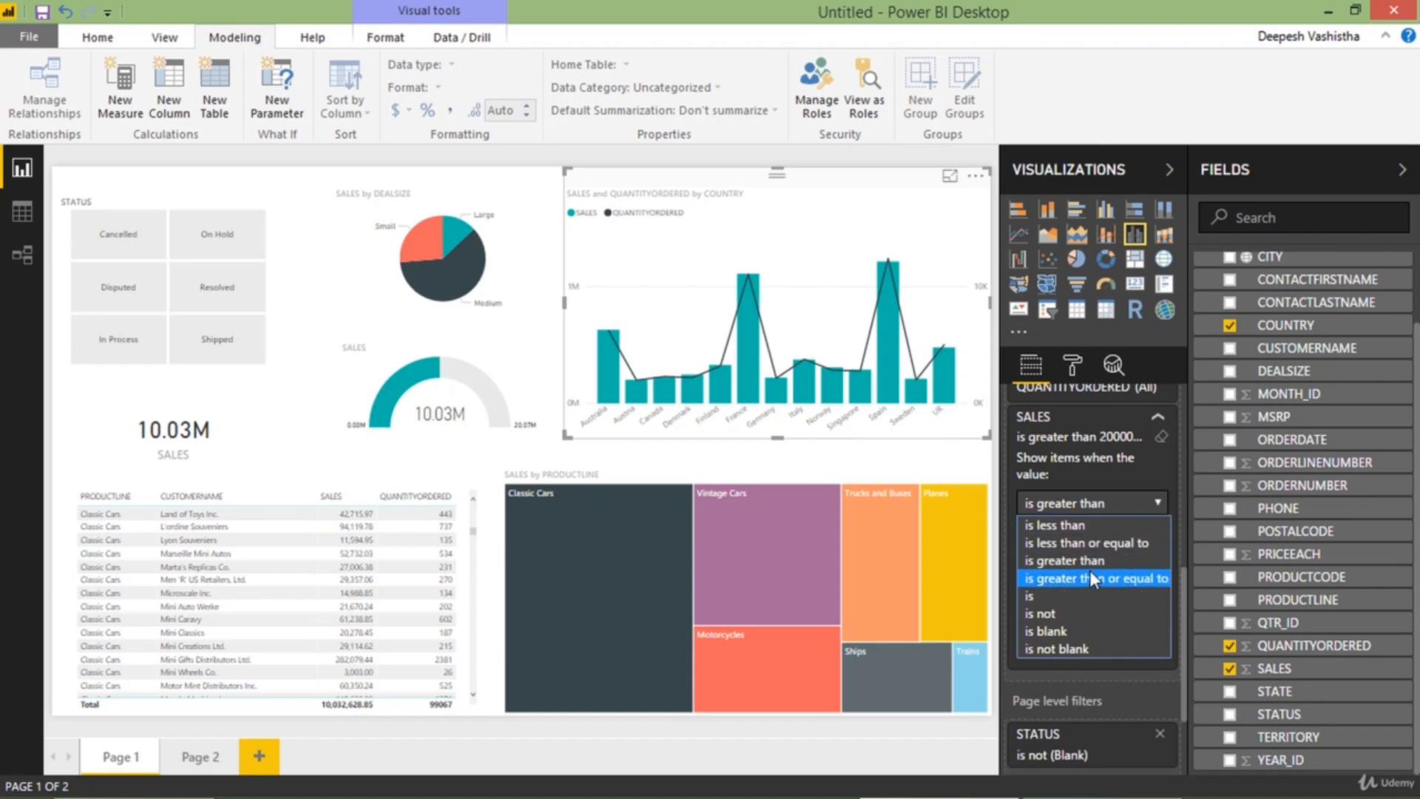
pyautogui.click(1122, 501)
pyautogui.scroll(3, 1117, 460)
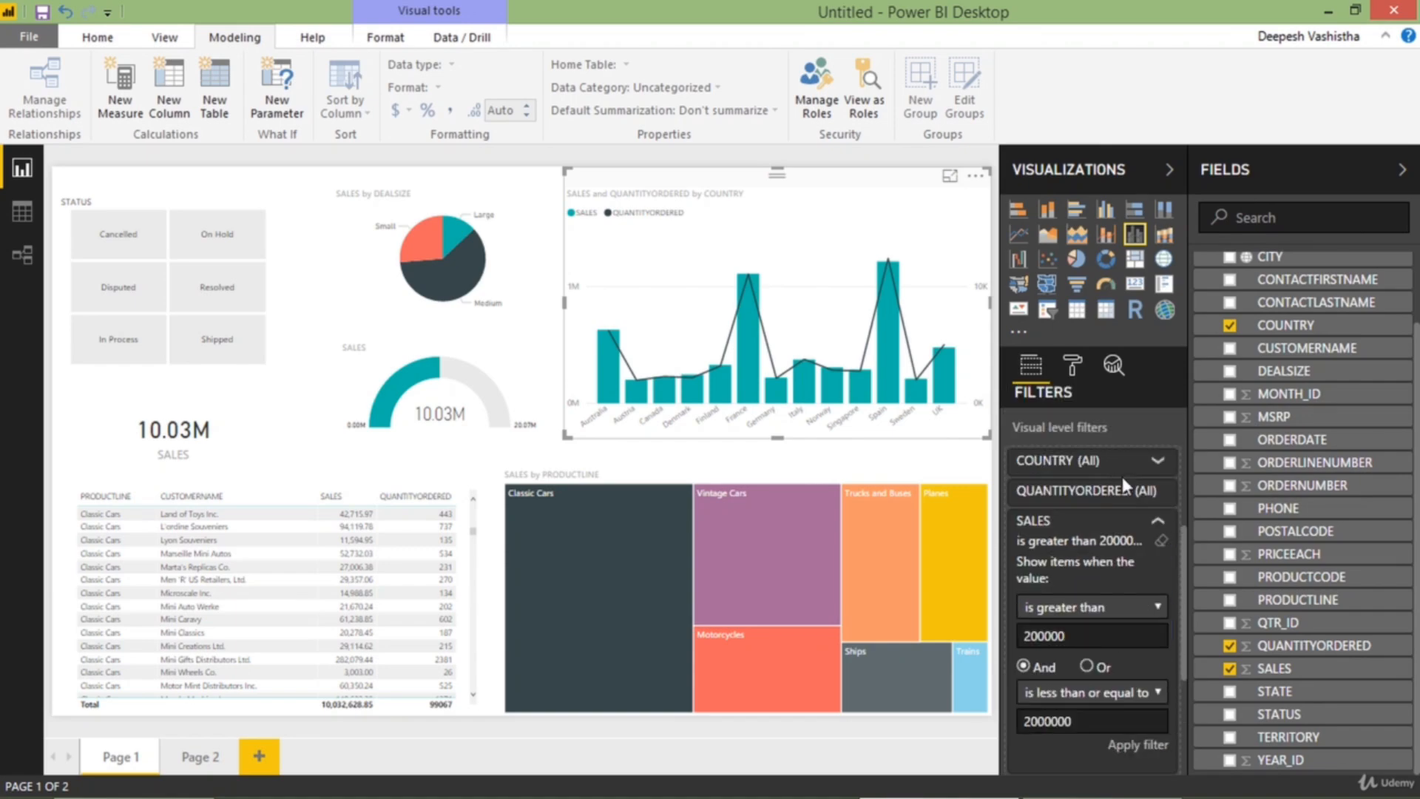
pyautogui.click(1130, 522)
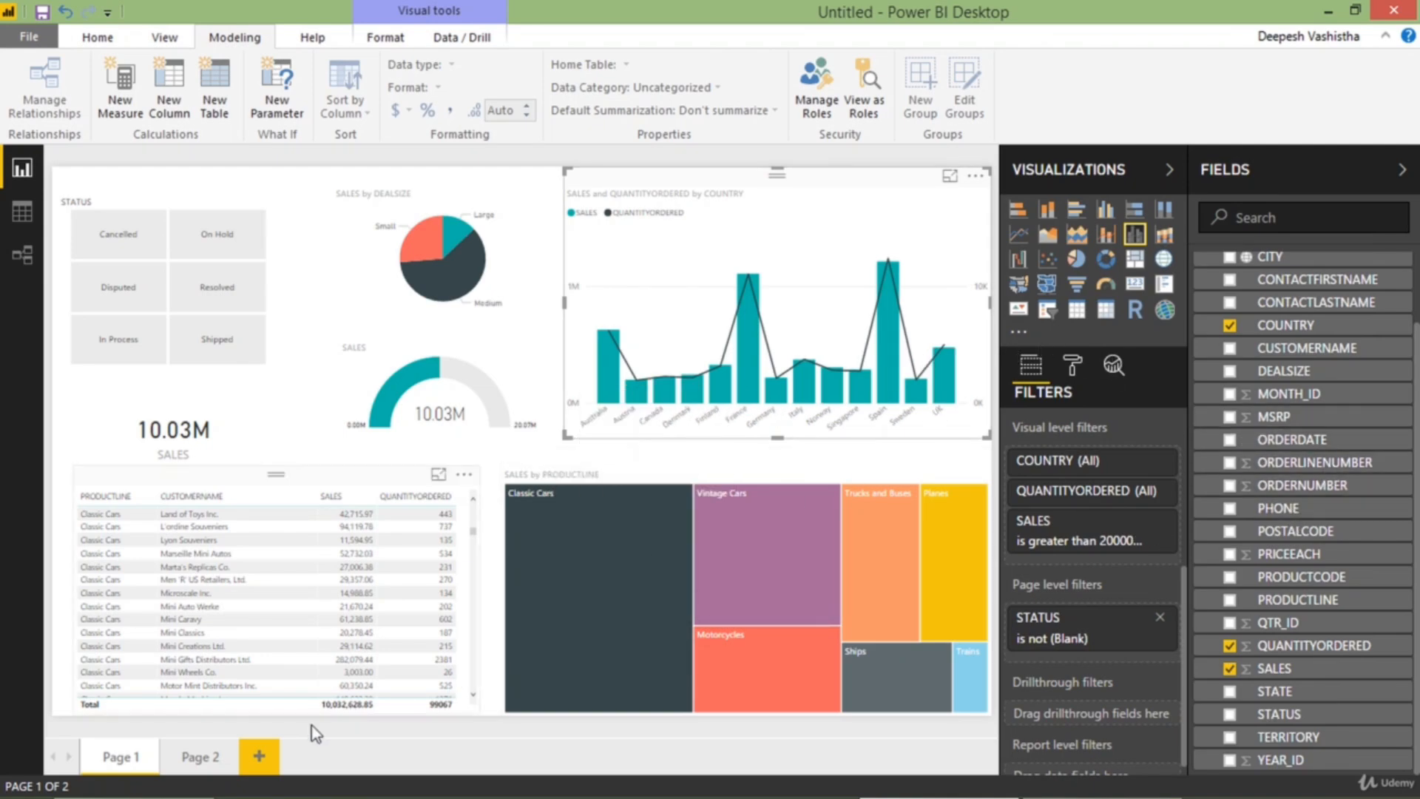
# Examine the SALES by CUSTOMERNAME bar chart on Page 2 in focus mode, looking through its customers, and return to the report
pyautogui.click(206, 764)
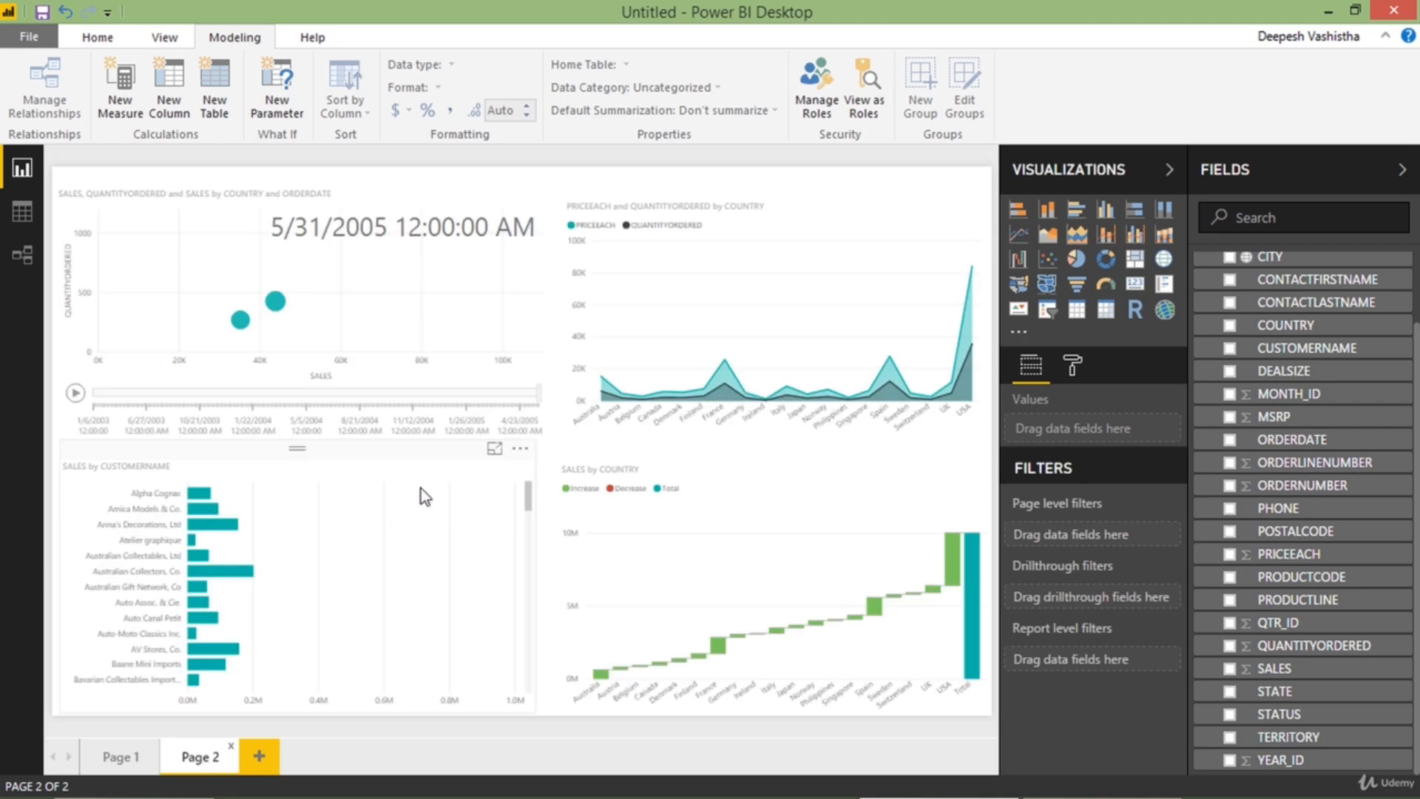
pyautogui.click(495, 448)
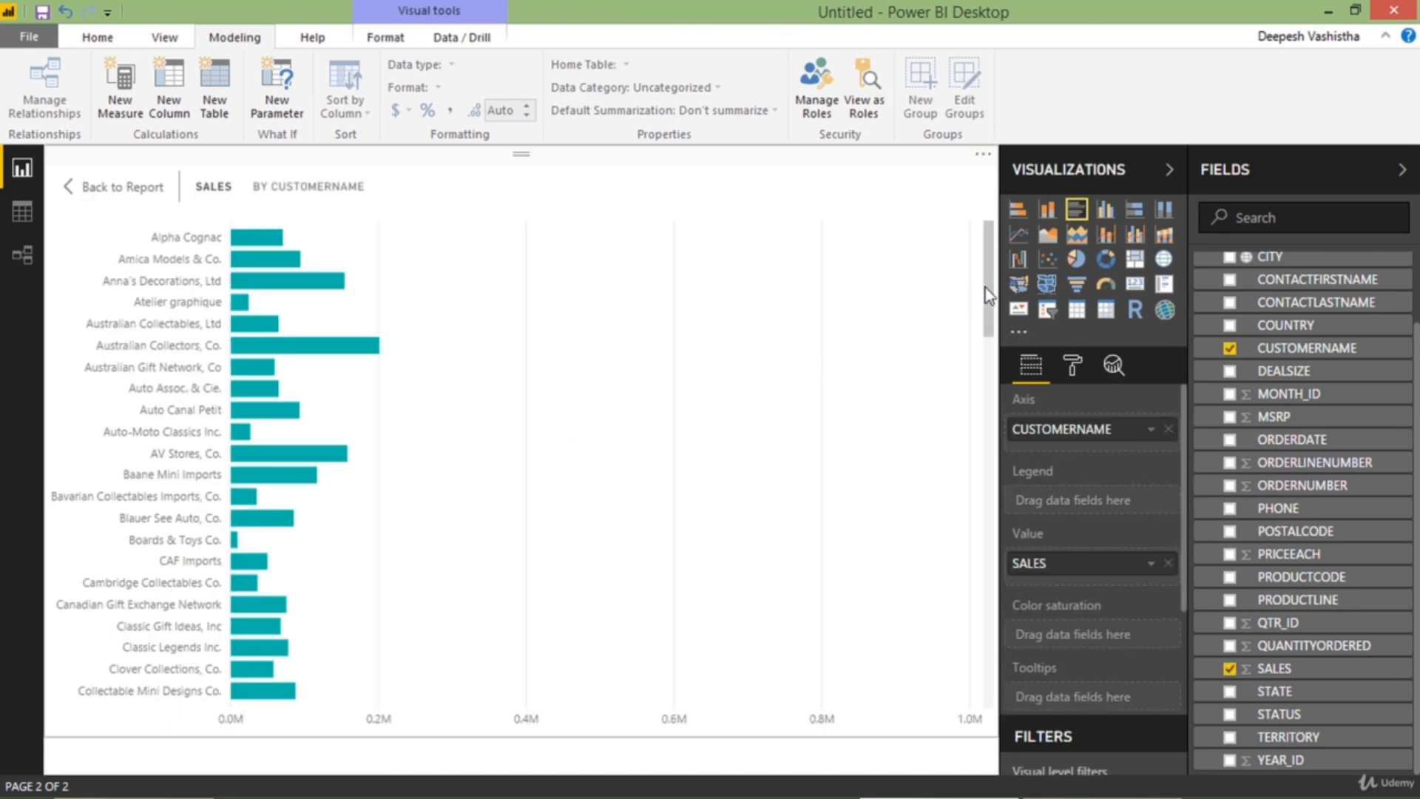
pyautogui.moveTo(989, 296); pyautogui.dragTo(1008, 243)
pyautogui.scroll(-6, 811, 408)
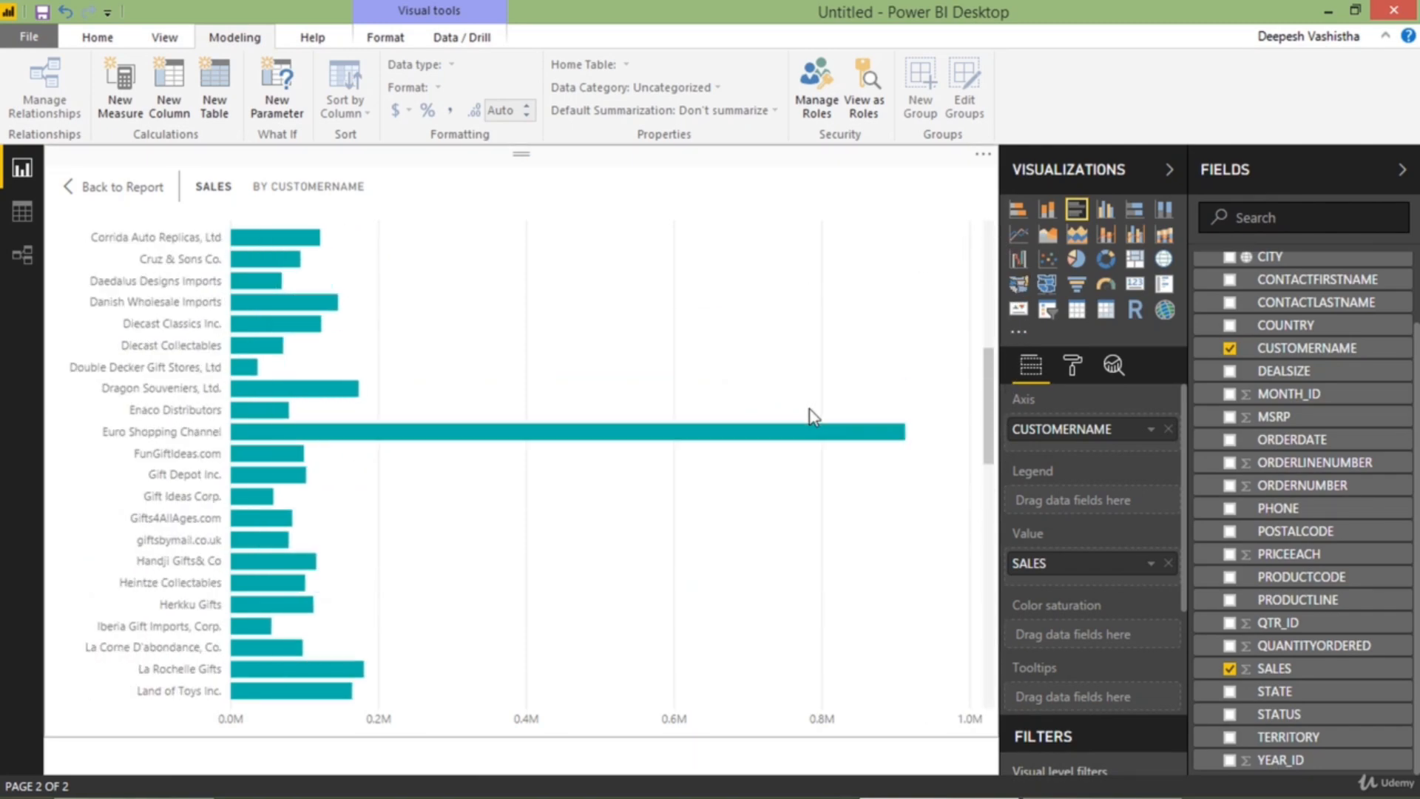
pyautogui.scroll(-8, 811, 411)
pyautogui.scroll(10, 811, 412)
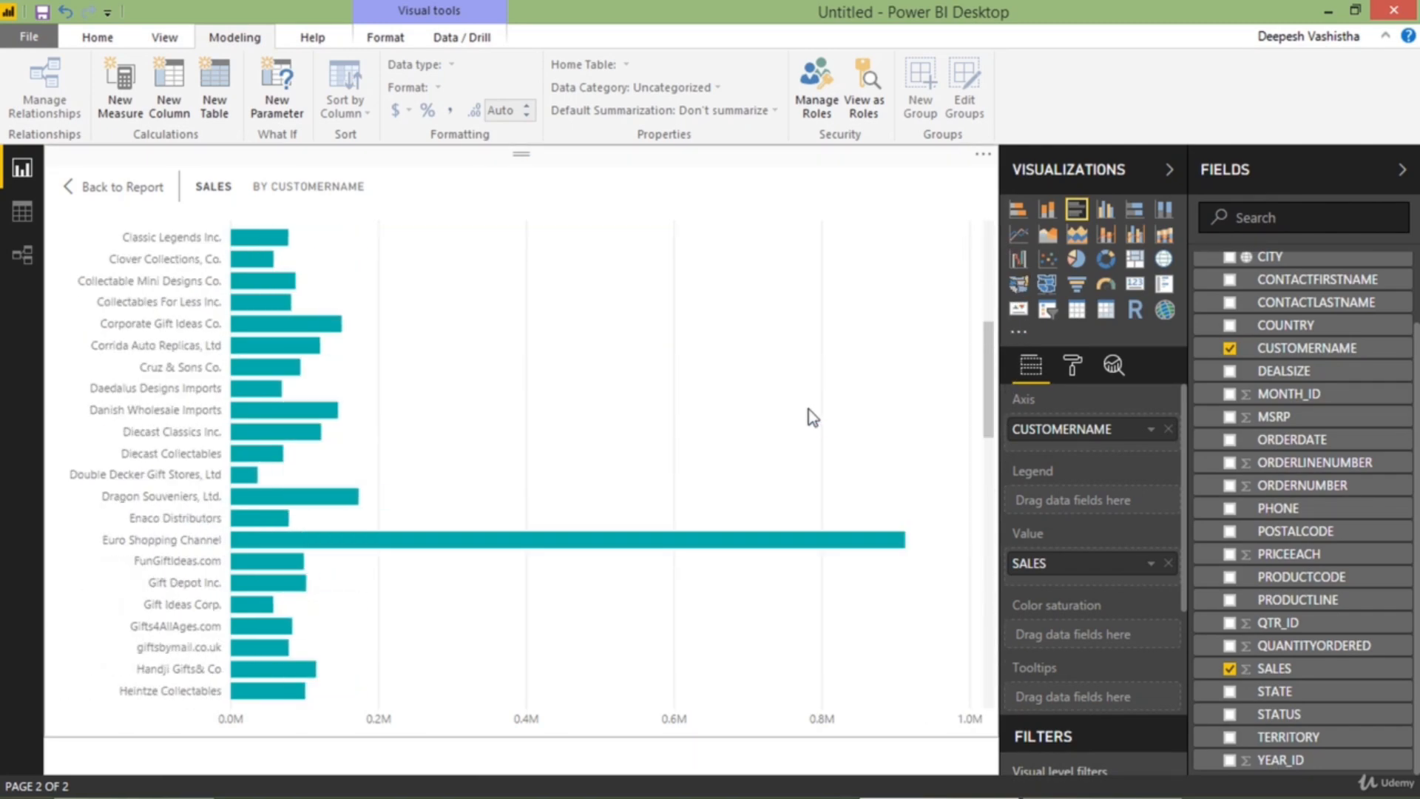
pyautogui.scroll(5, 809, 412)
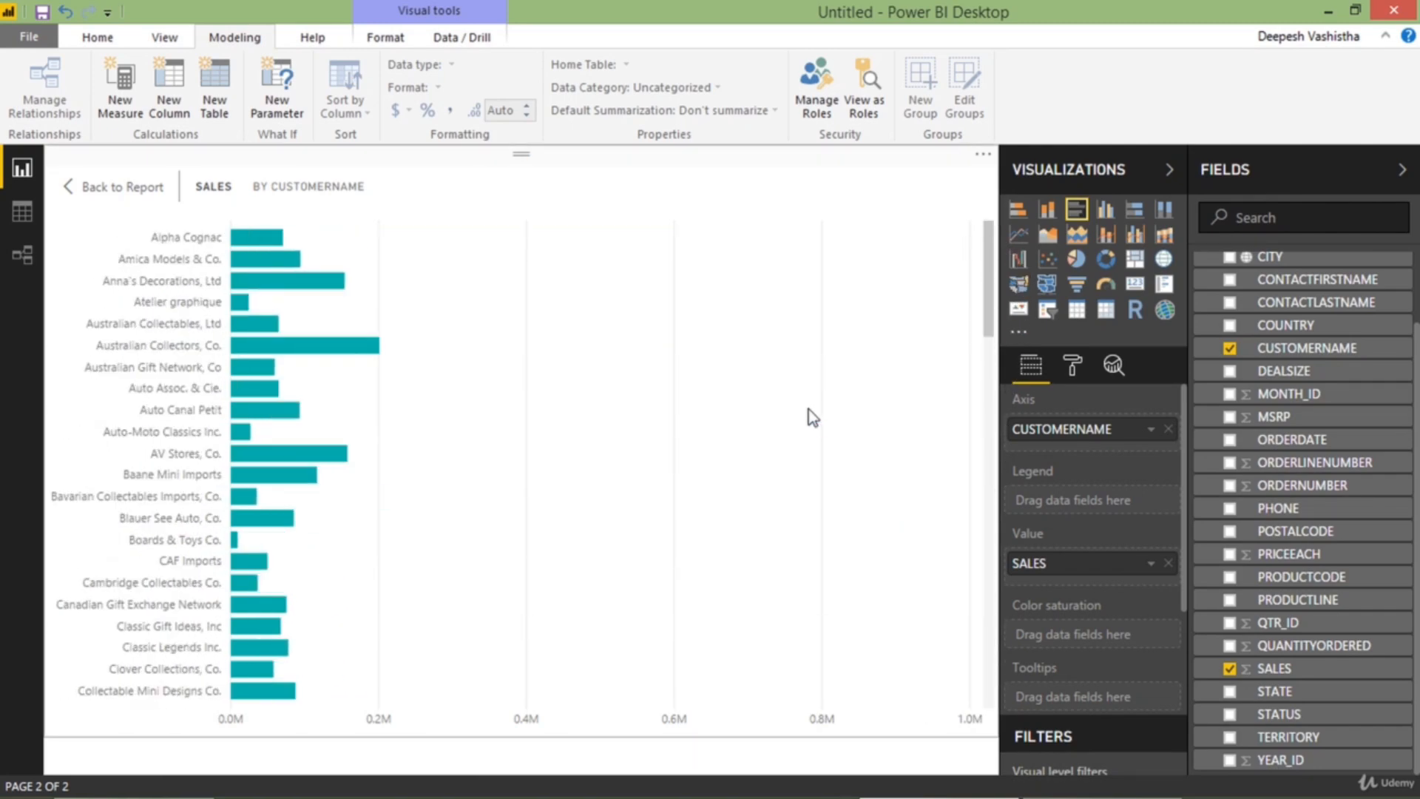
pyautogui.click(126, 187)
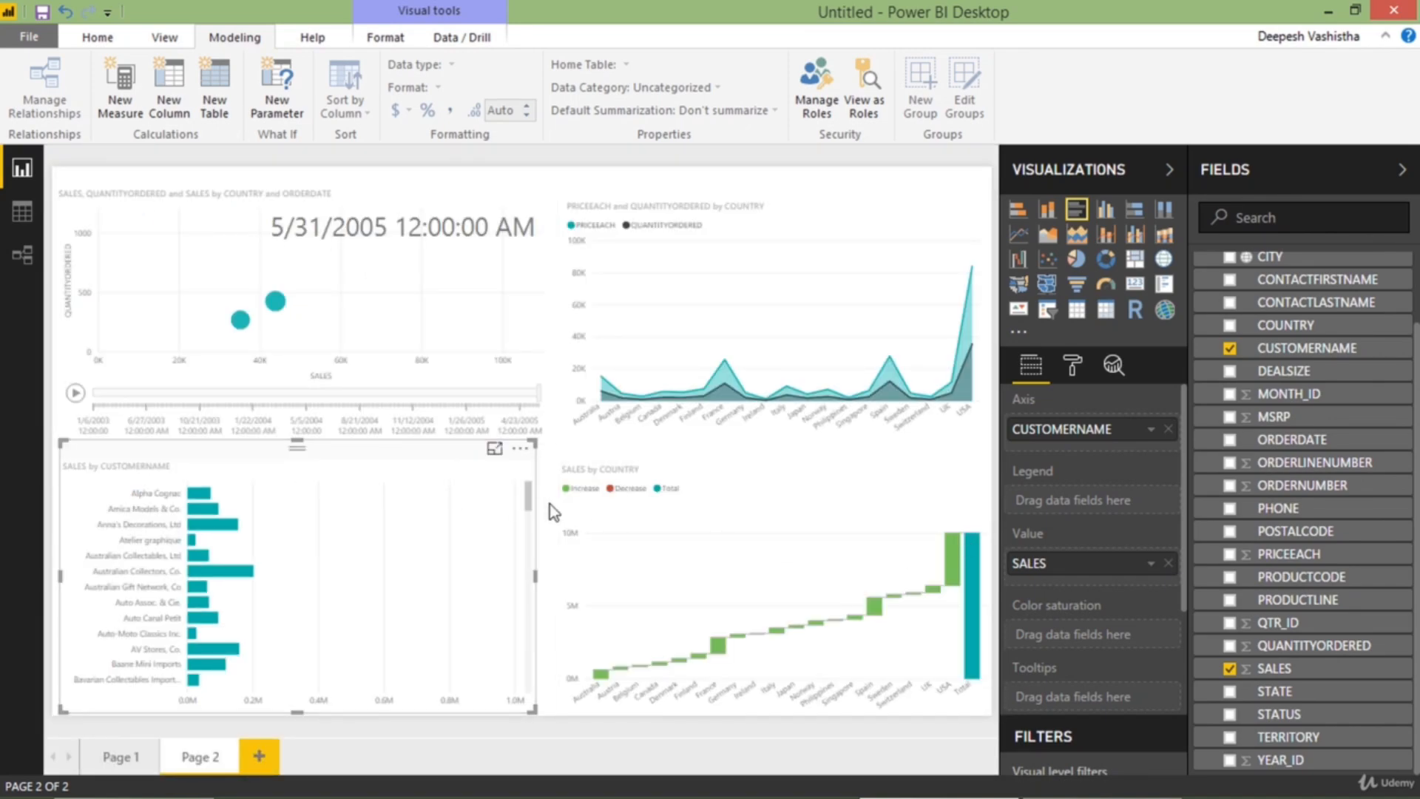
# Try basic filtering on CUSTOMERNAME with the eight customers from Alpha Cognac to Auto Assoc. & Cie., and select all customers again
pyautogui.scroll(-4, 1066, 614)
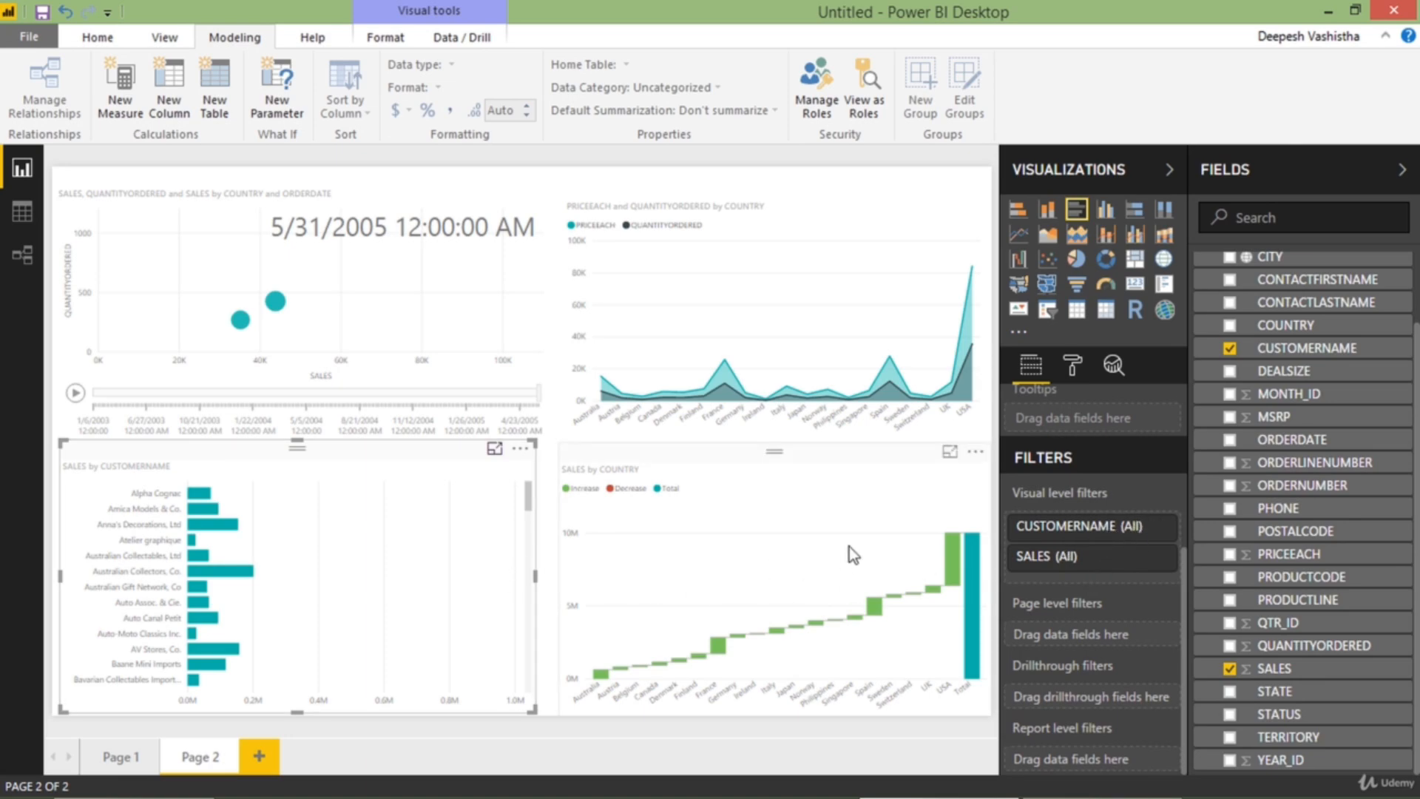
pyautogui.click(1136, 538)
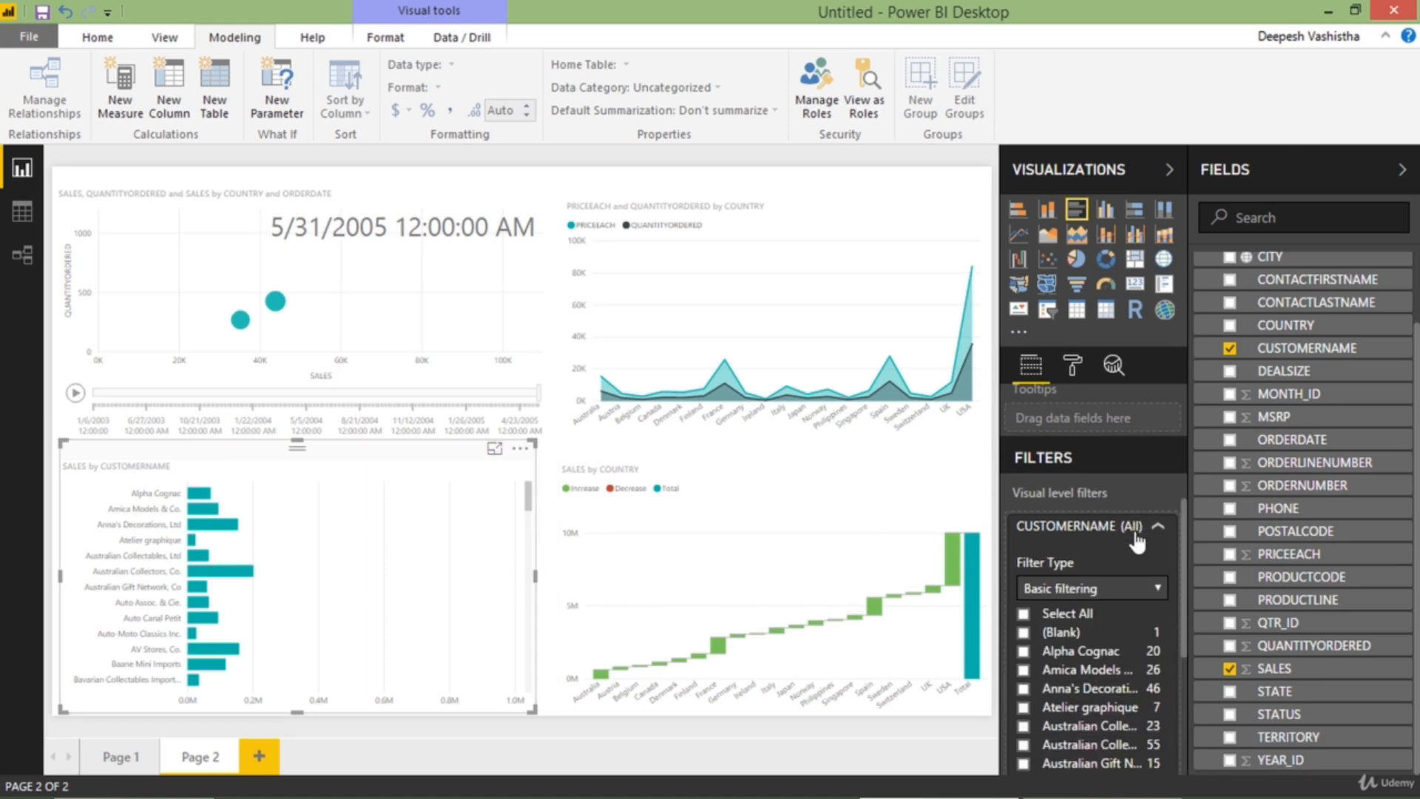
pyautogui.scroll(-4, 1113, 546)
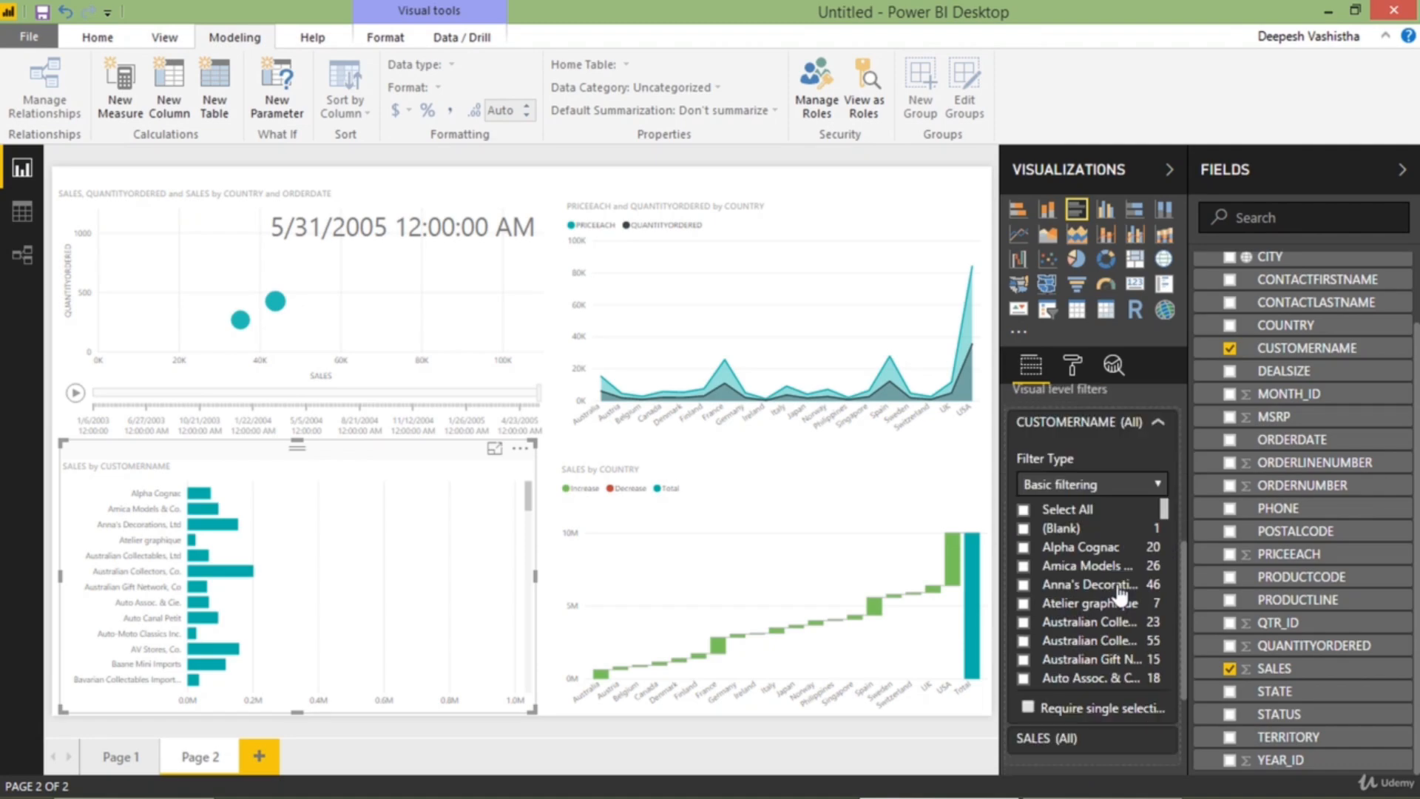
pyautogui.scroll(-3, 1113, 546)
pyautogui.scroll(5, 1113, 546)
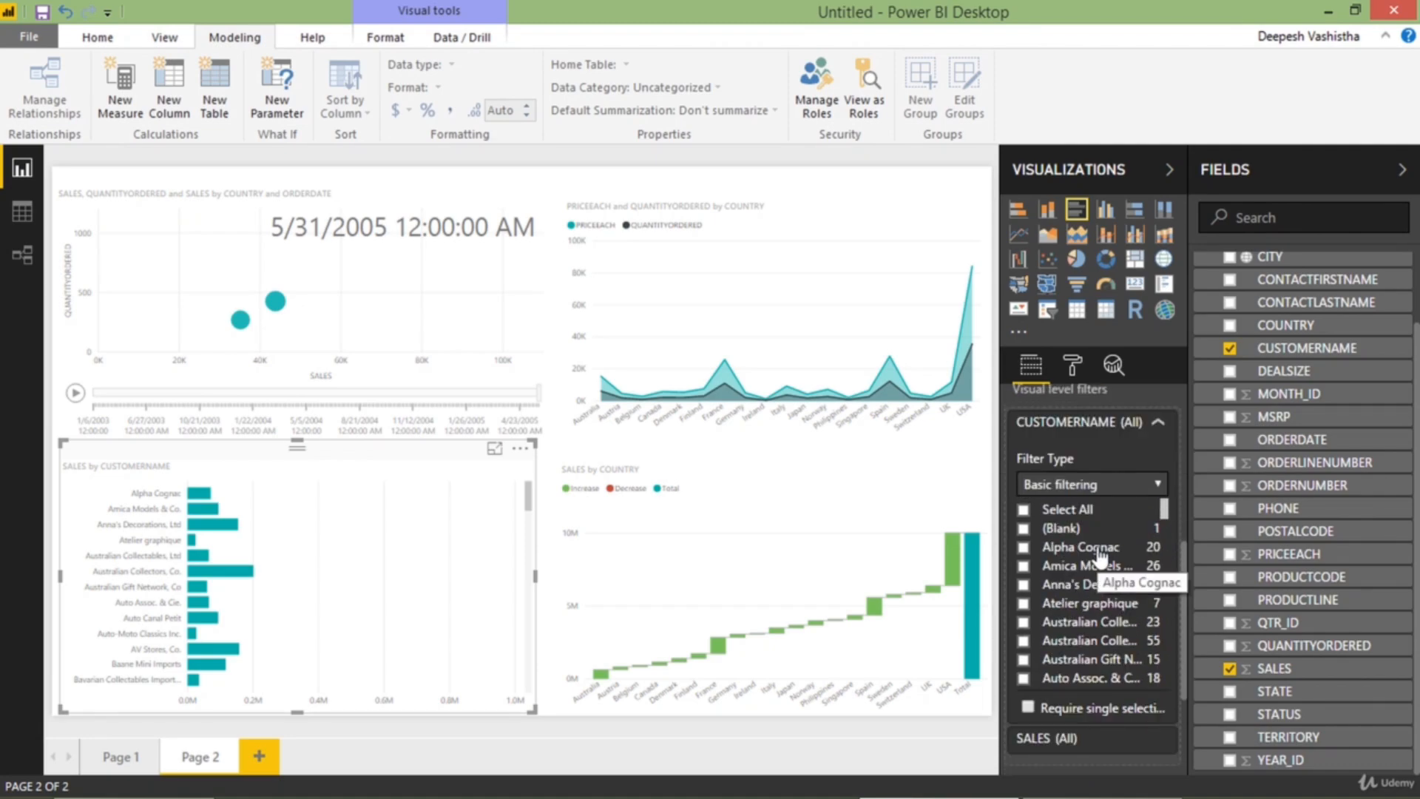
pyautogui.click(1100, 552)
pyautogui.click(1092, 567)
pyautogui.click(1090, 585)
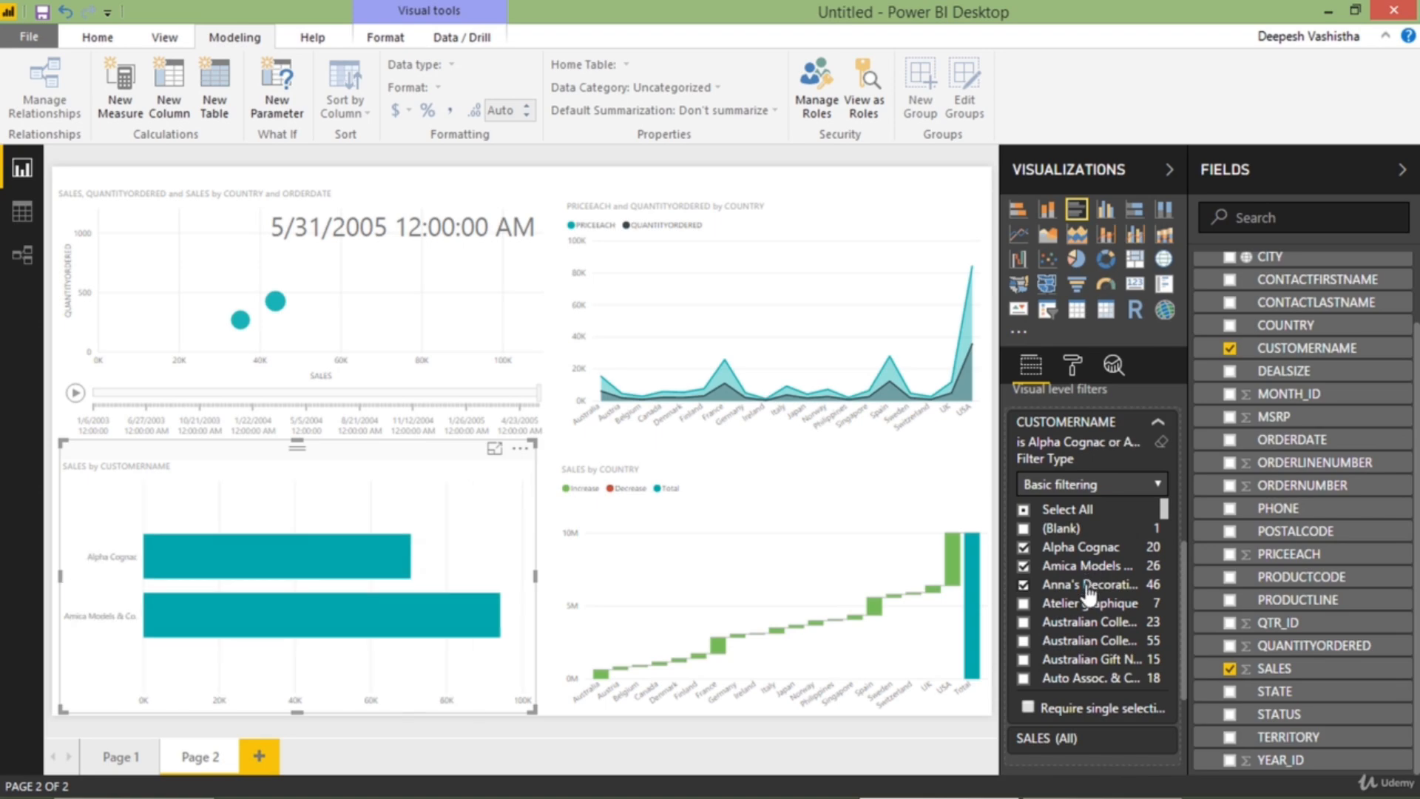
pyautogui.click(1087, 604)
pyautogui.click(1088, 622)
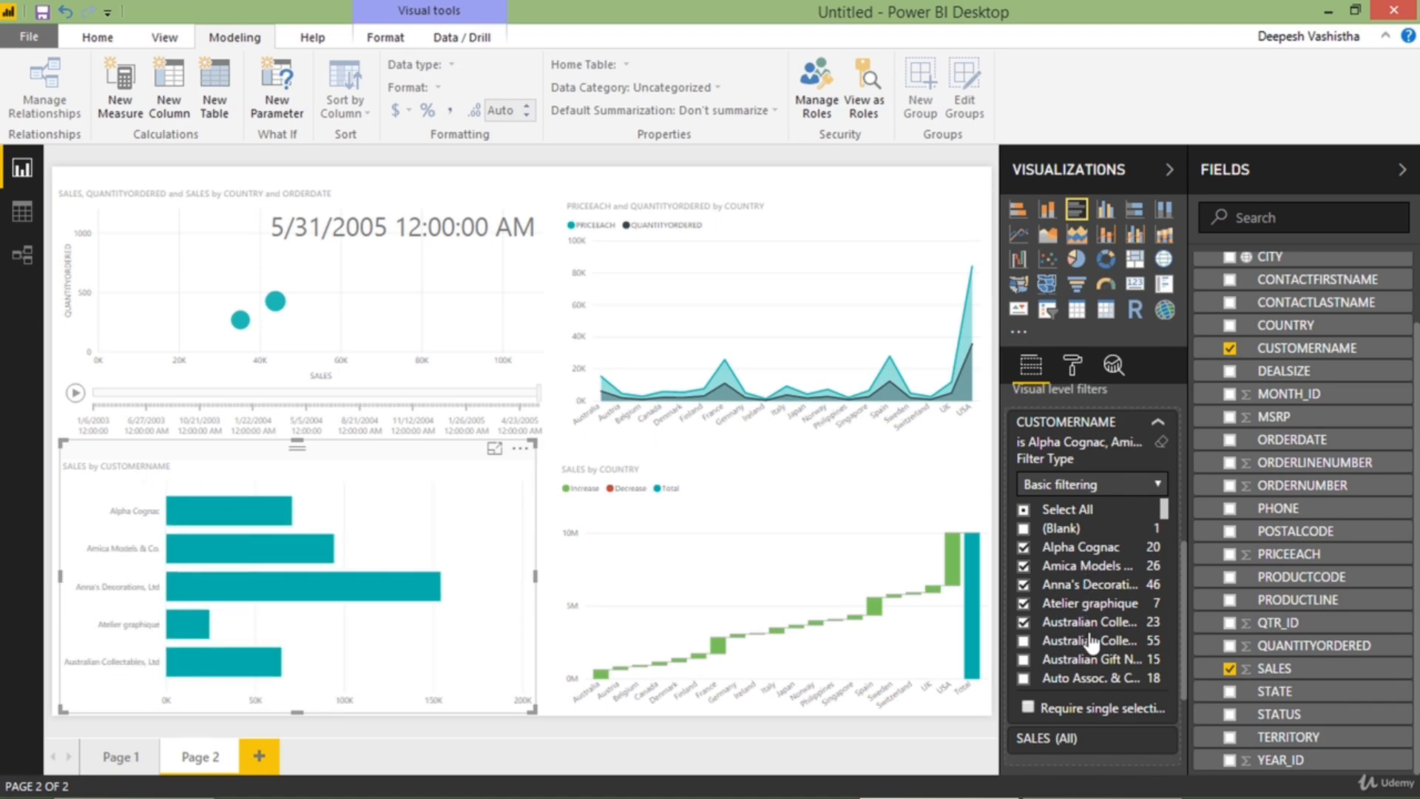
pyautogui.click(1088, 641)
pyautogui.click(1089, 660)
pyautogui.click(1090, 678)
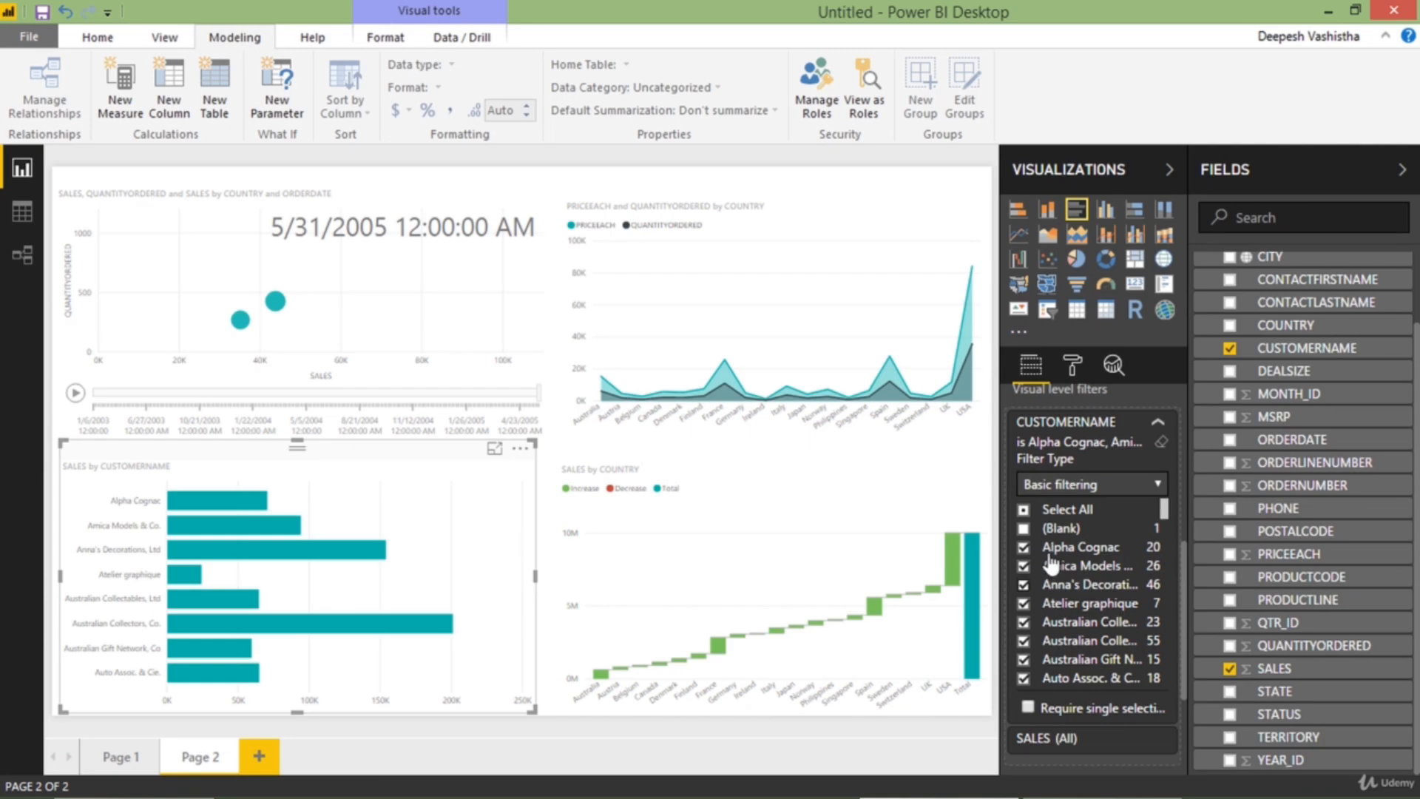
pyautogui.click(1040, 512)
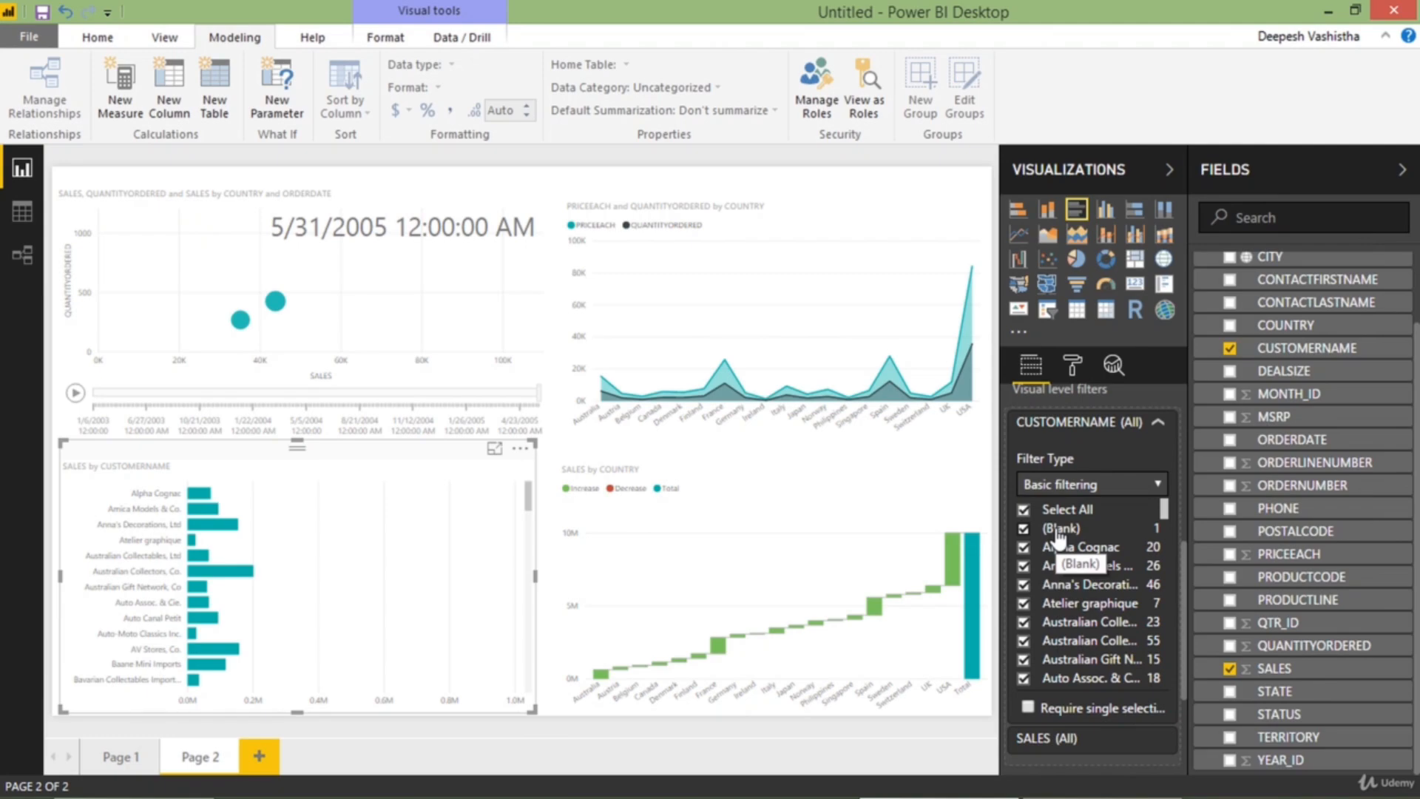
# Switch the CUSTOMERNAME filter type to Advanced filtering, review its condition options and set it back to Basic filtering
pyautogui.click(1090, 491)
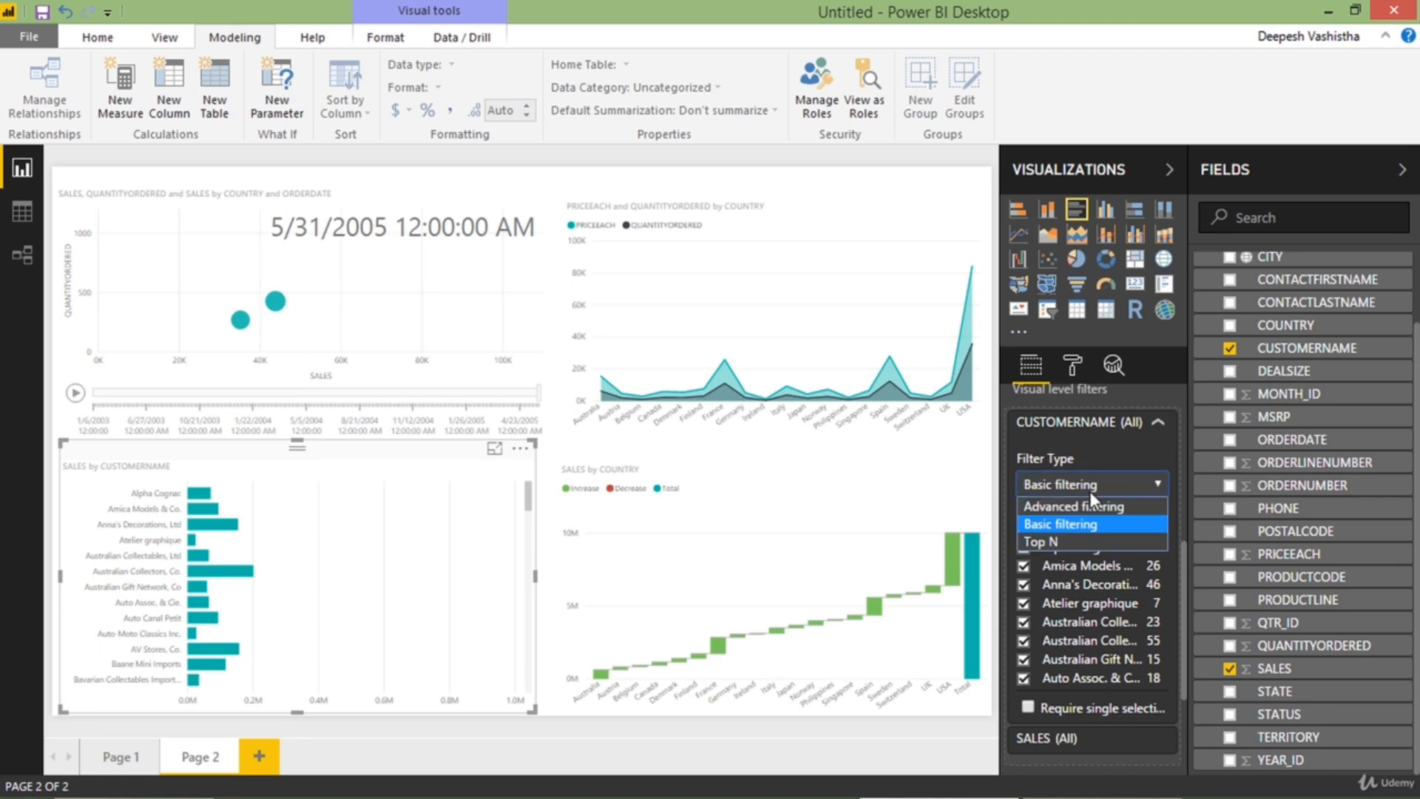
pyautogui.click(1120, 479)
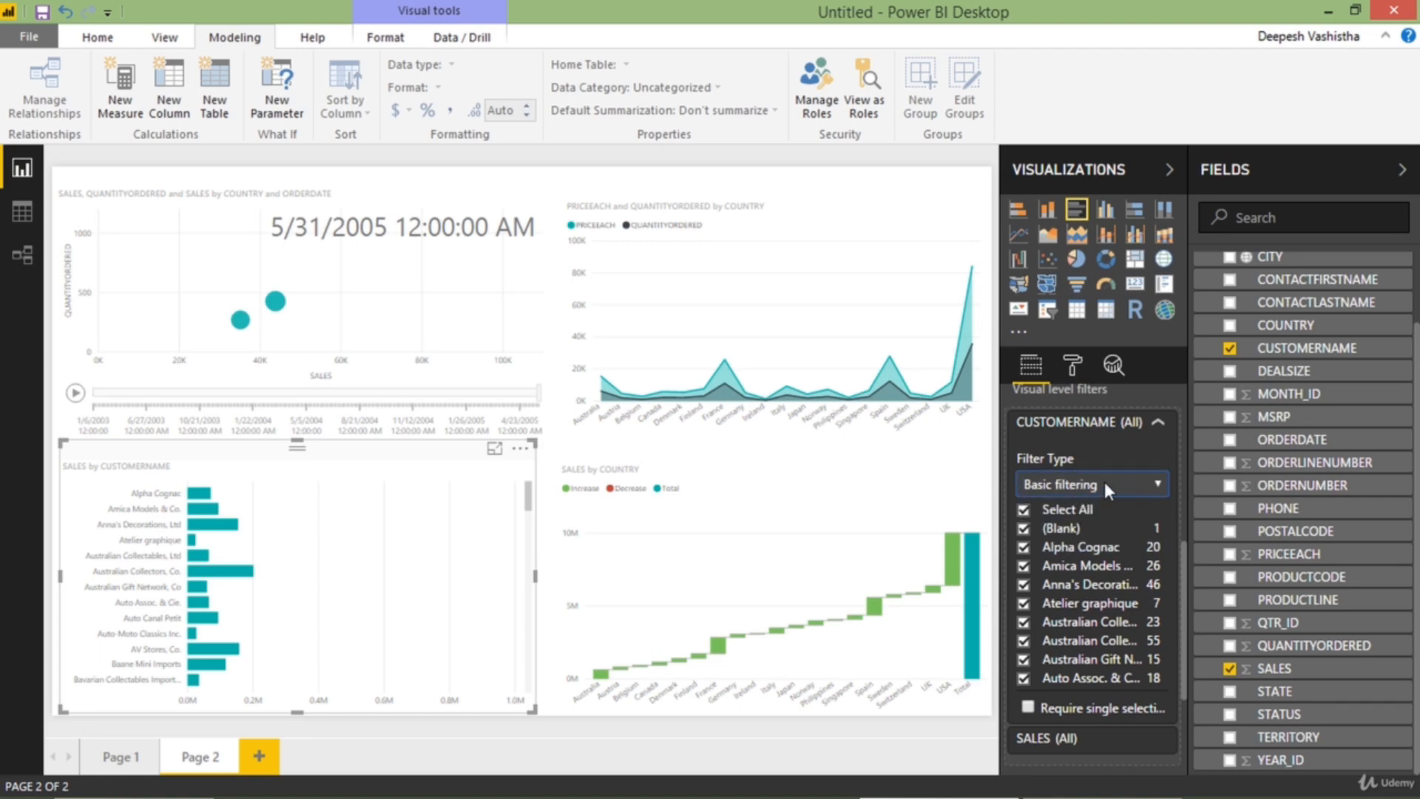
pyautogui.click(1108, 481)
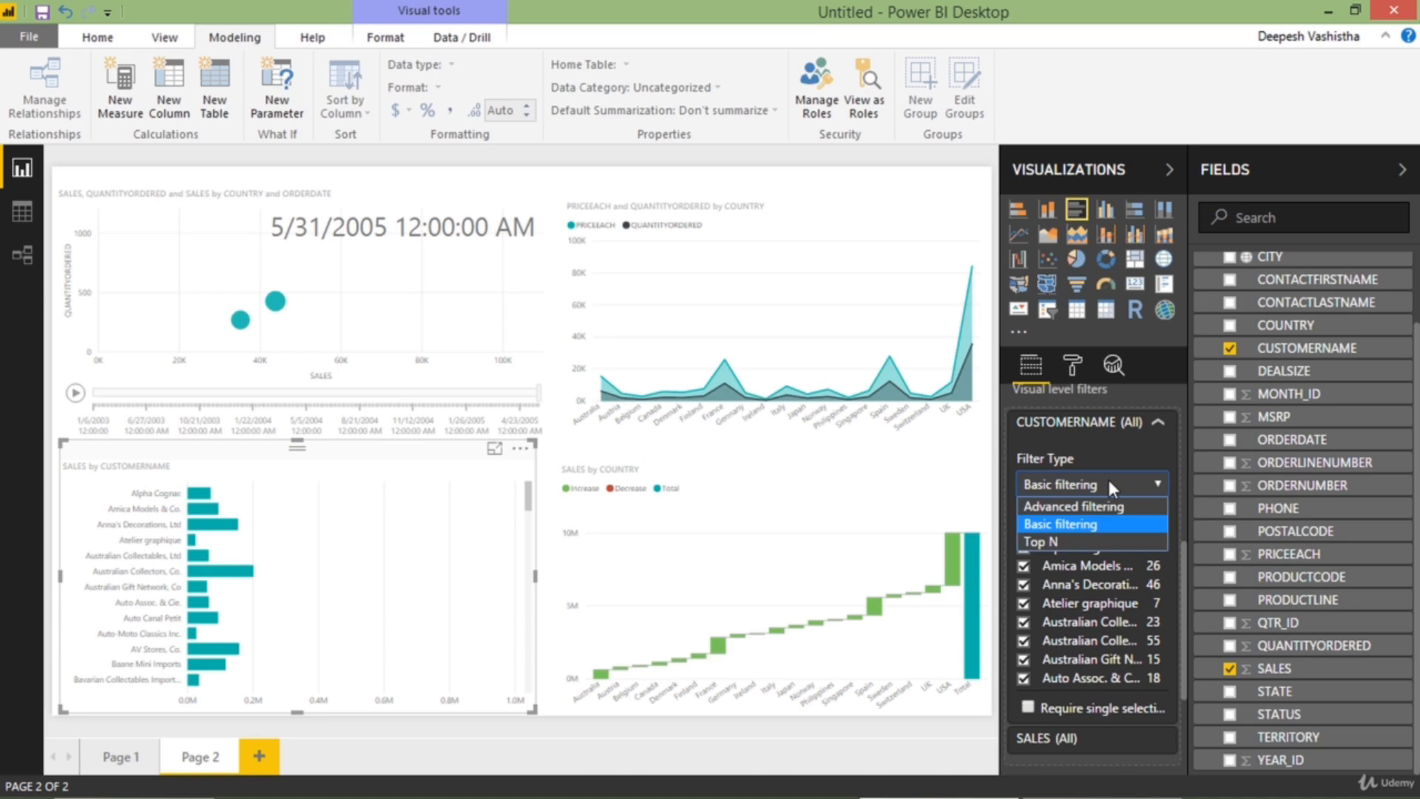
pyautogui.click(1076, 510)
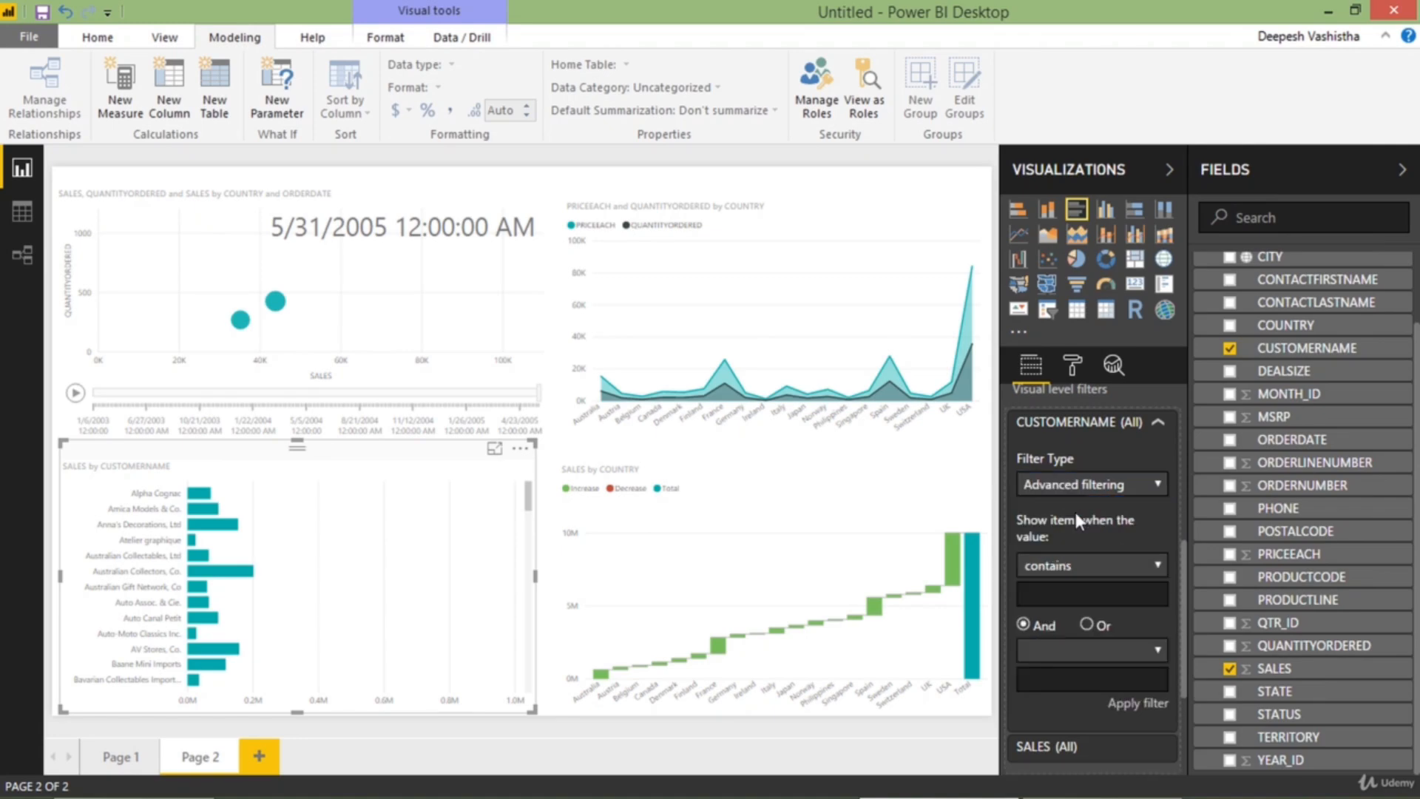
pyautogui.click(1072, 568)
pyautogui.click(1076, 568)
pyautogui.click(1091, 491)
pyautogui.click(1085, 522)
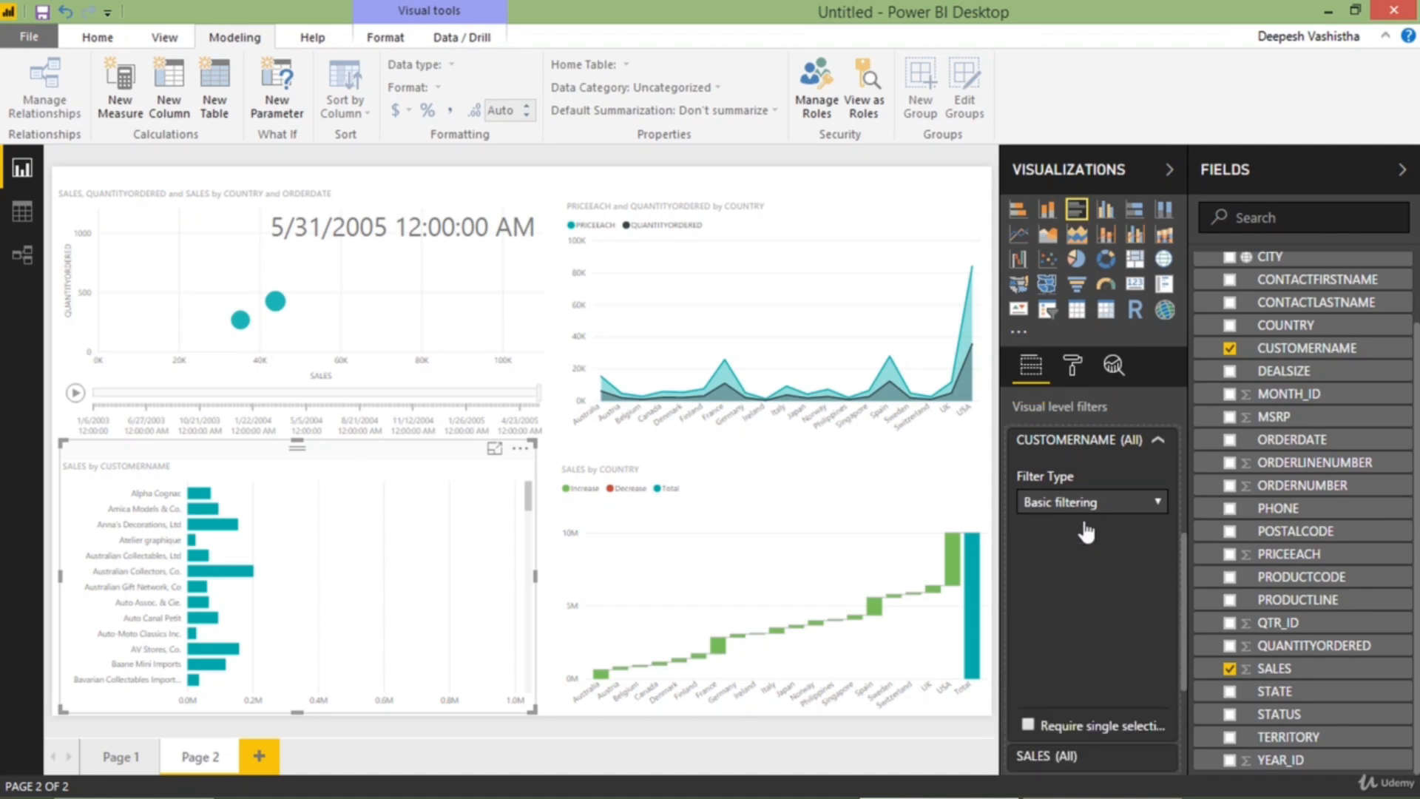
# Set the CUSTOMERNAME filter to Top N with the top 10 items by SALES value and apply it
pyautogui.click(1092, 508)
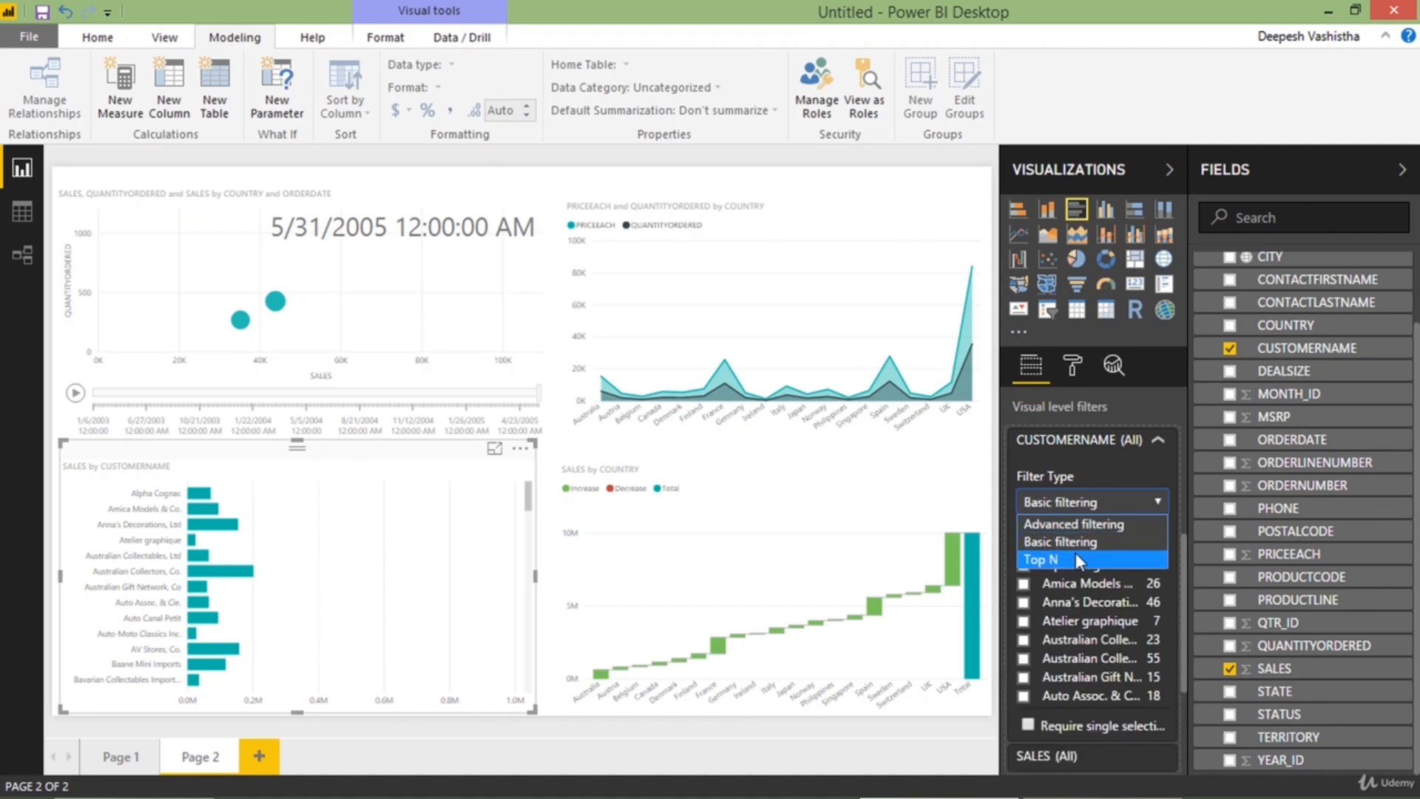
pyautogui.click(1076, 557)
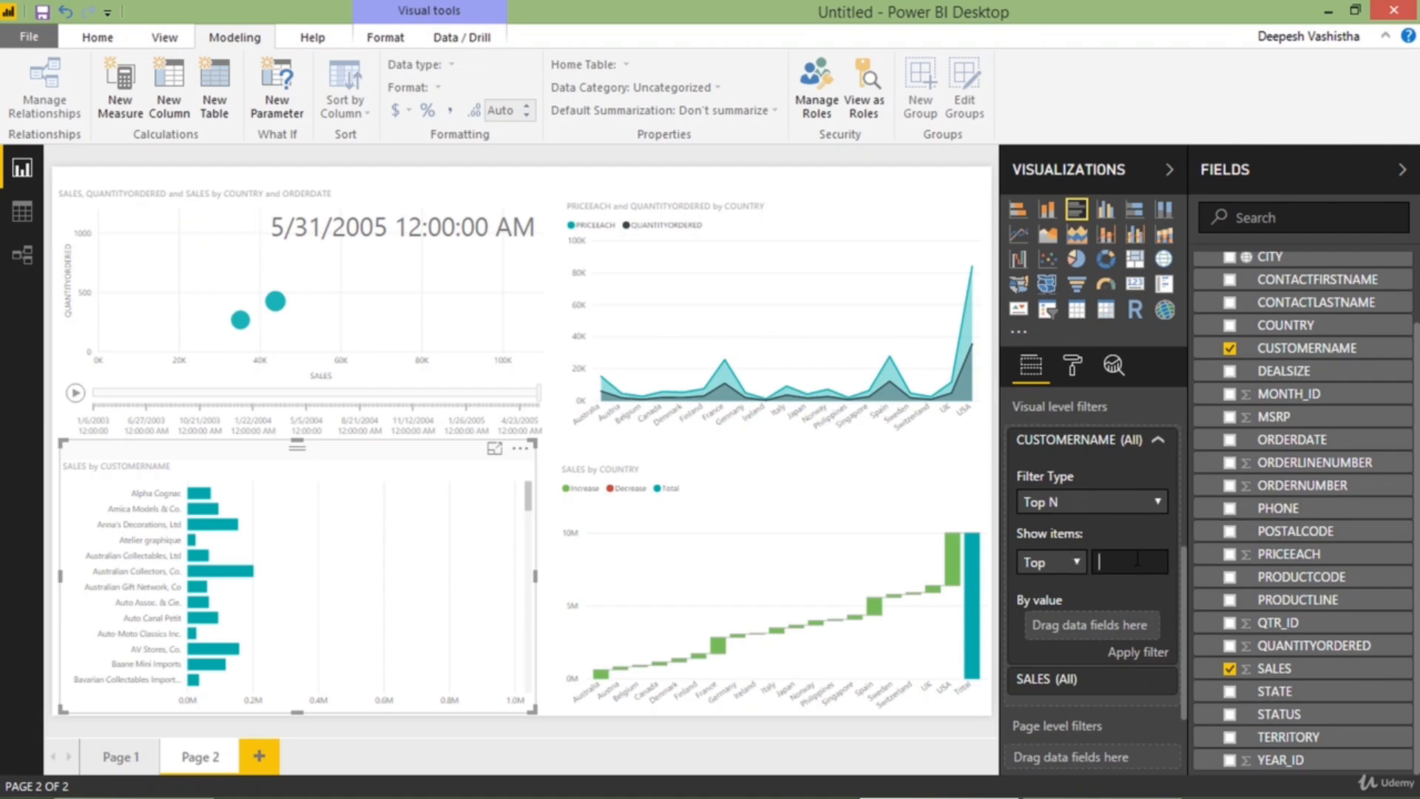
pyautogui.write('10')
pyautogui.moveTo(1303, 669); pyautogui.dragTo(1066, 626)
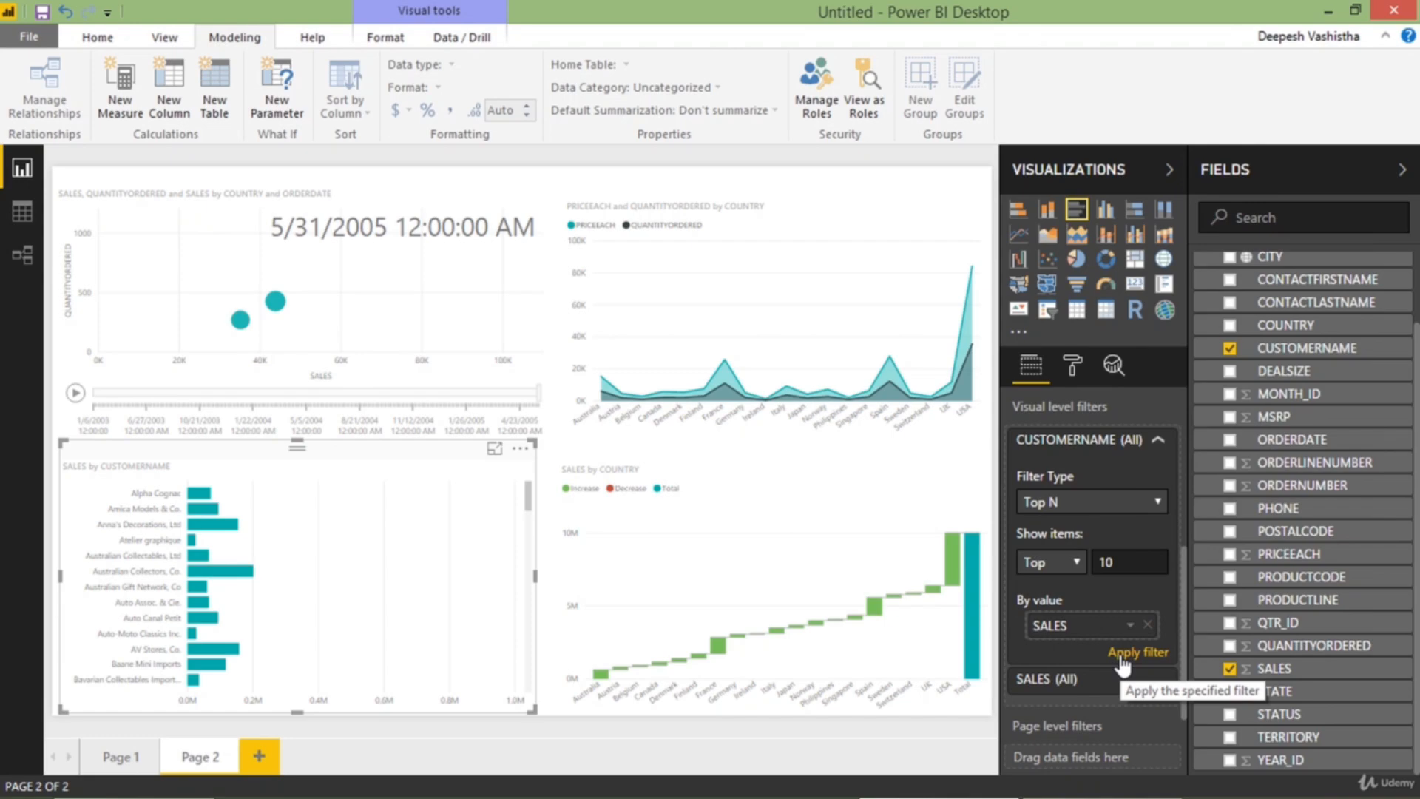
pyautogui.click(1123, 654)
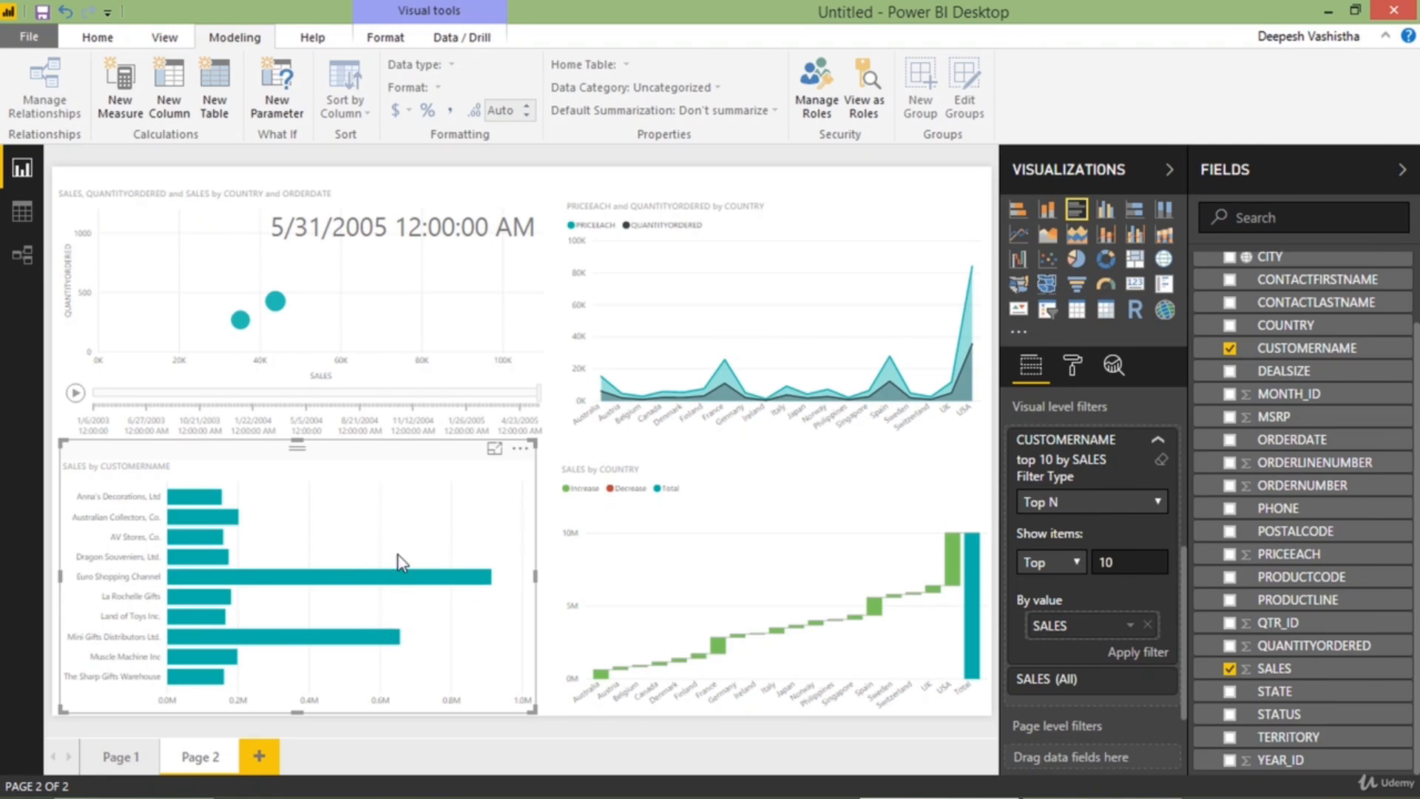
# Sort the customer bar chart by SALES in descending order, view it in focus mode and return to the report
pyautogui.click(521, 450)
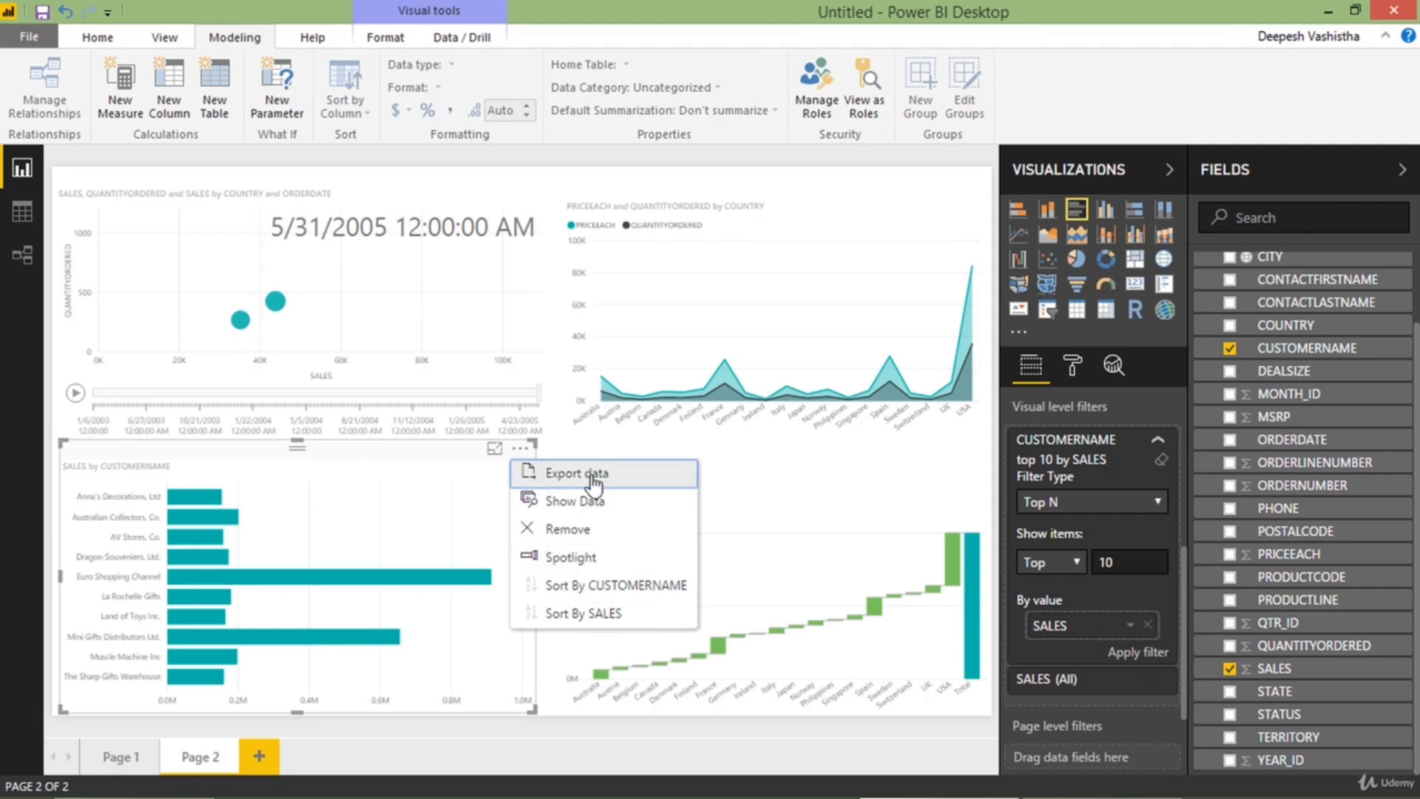
pyautogui.click(601, 614)
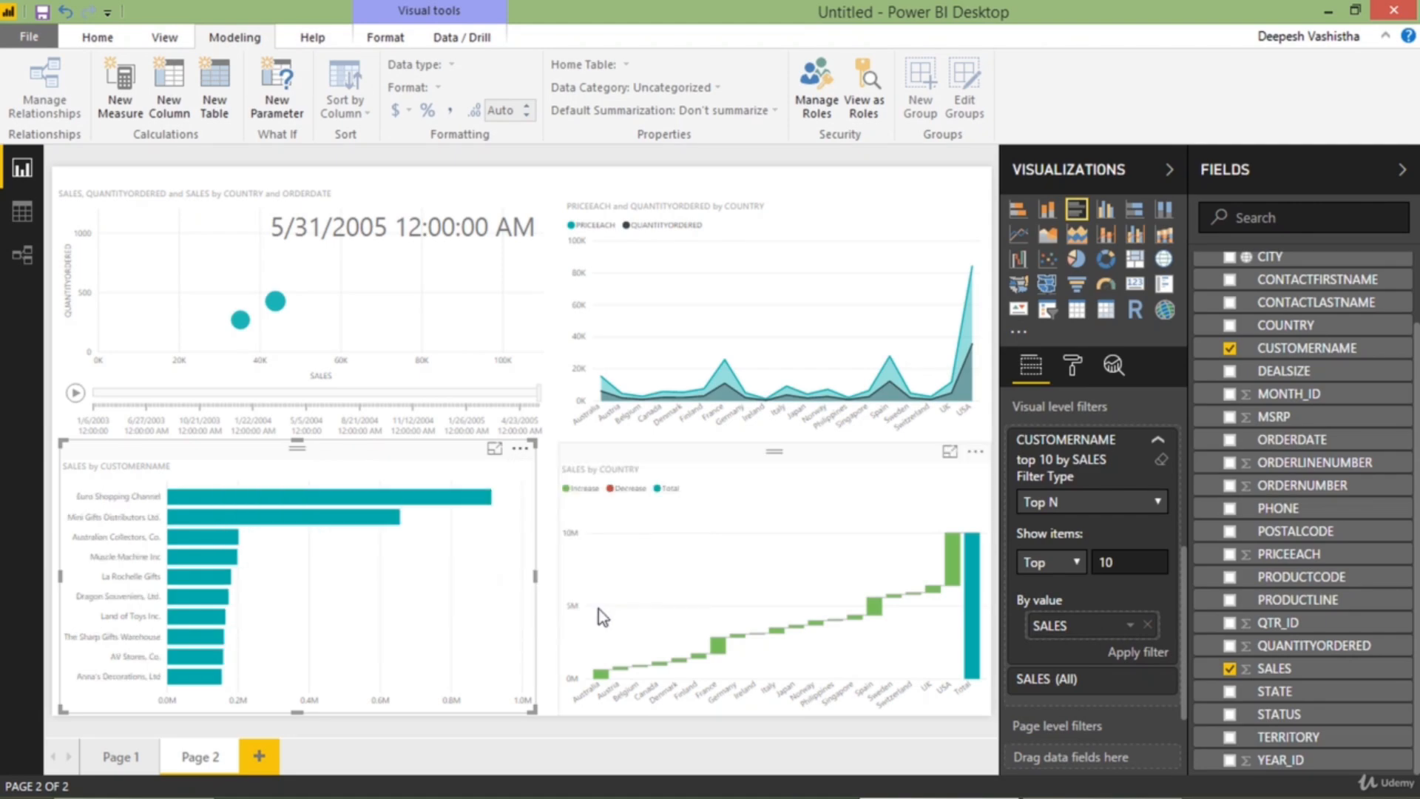
pyautogui.click(494, 448)
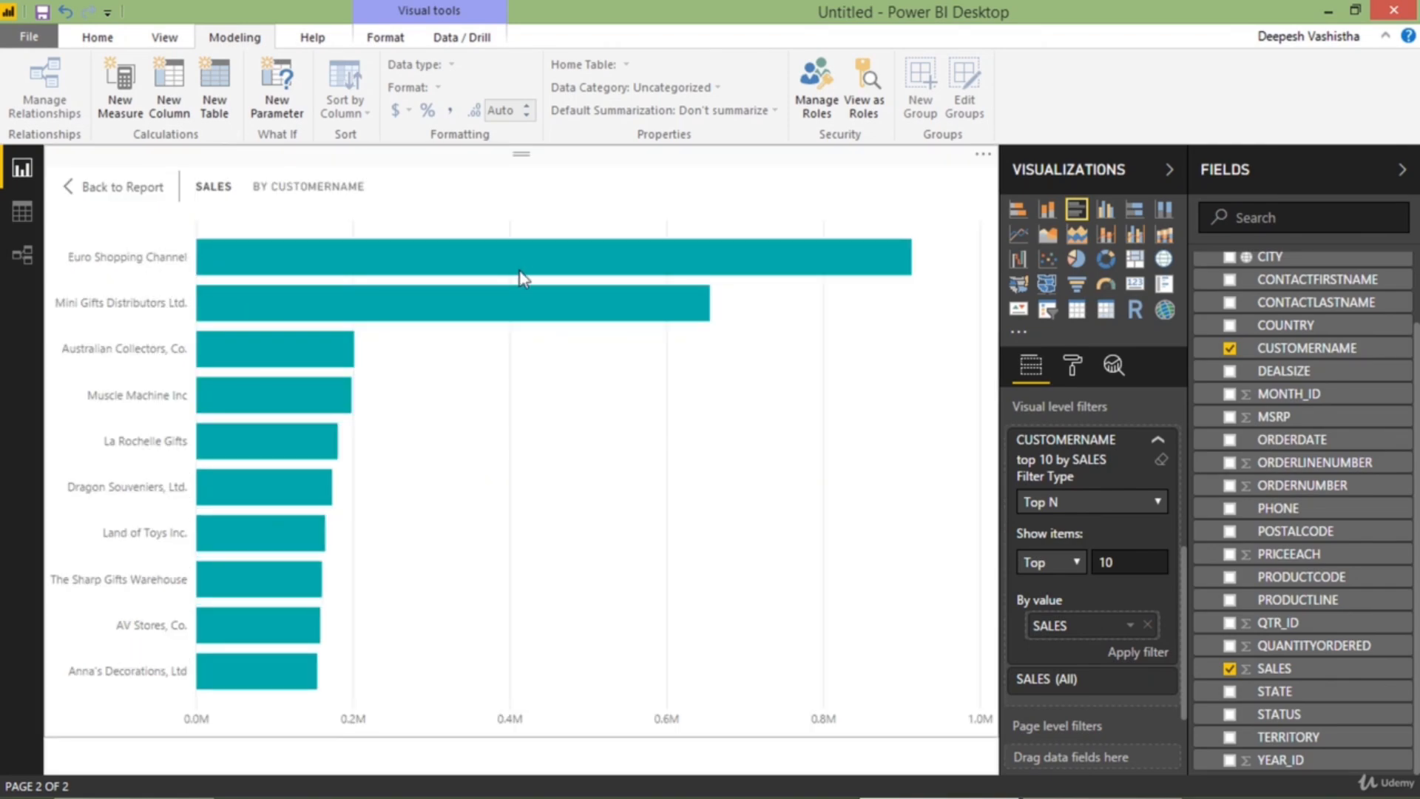
pyautogui.click(156, 194)
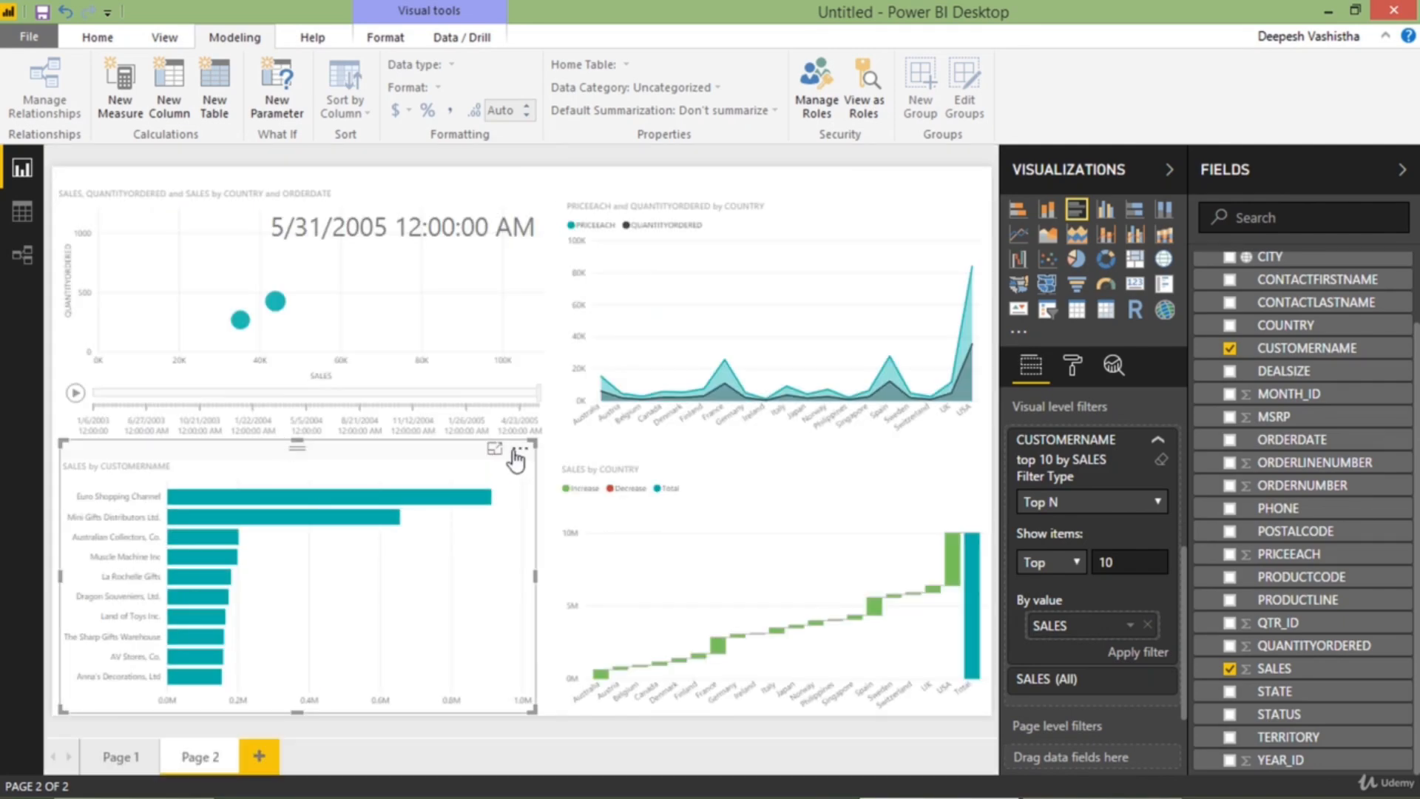
# Switch the customer chart's SALES sort to ascending and back to descending, and open Page 1
pyautogui.click(521, 449)
pyautogui.click(532, 617)
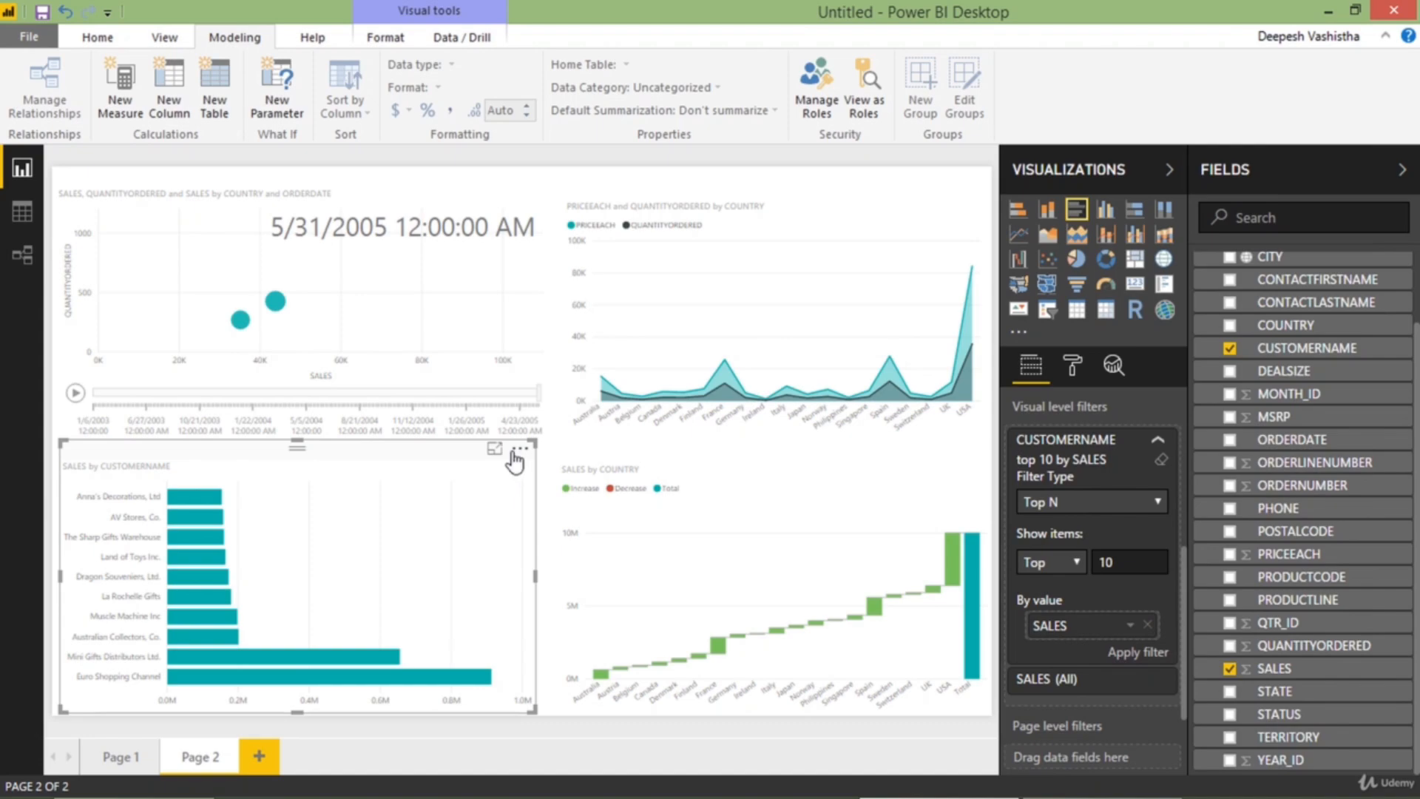
pyautogui.click(520, 449)
pyautogui.click(548, 617)
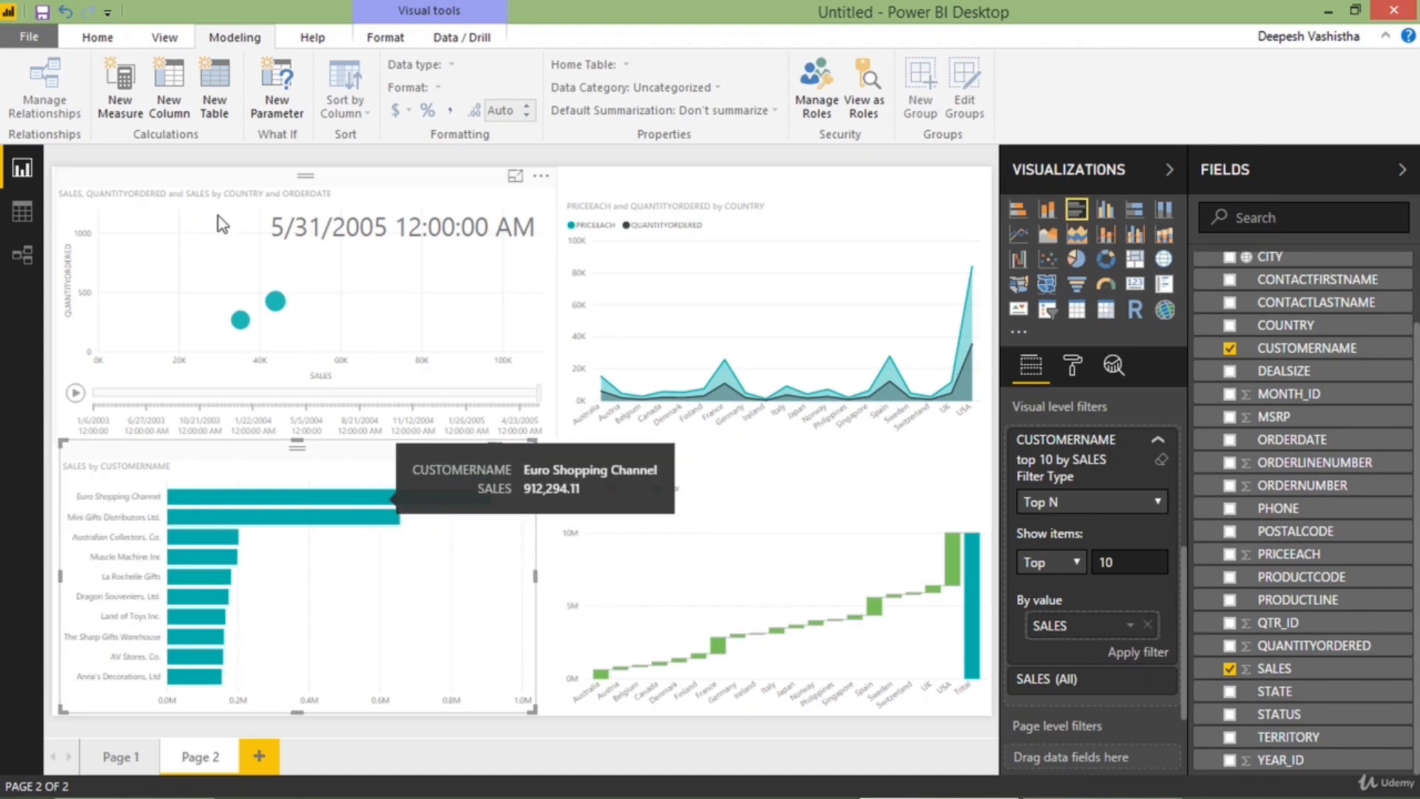
pyautogui.click(124, 756)
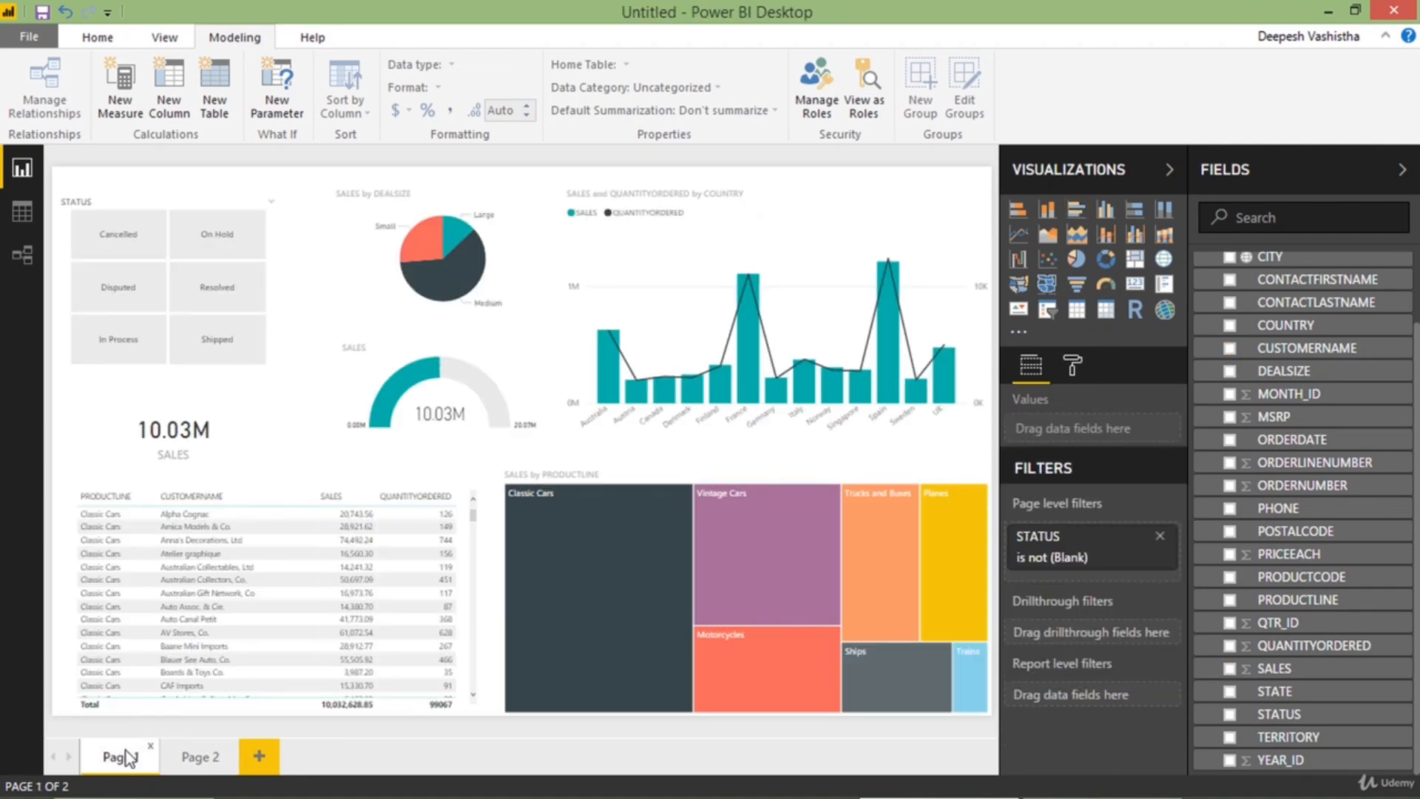
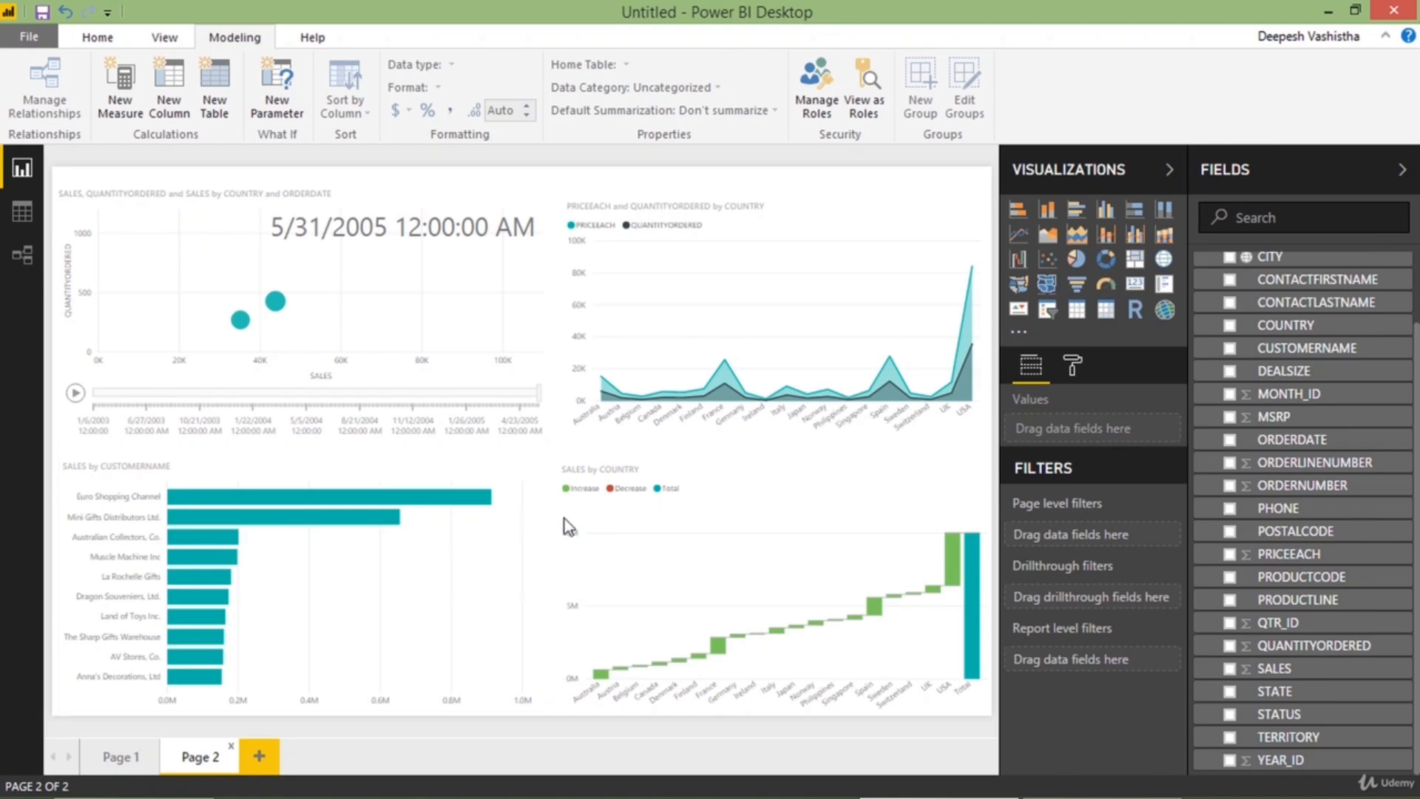
# Add COUNTRY above CUSTOMERNAME on the axis of Page 2's customer bar chart, view it in focus mode and return to the report
pyautogui.click(446, 468)
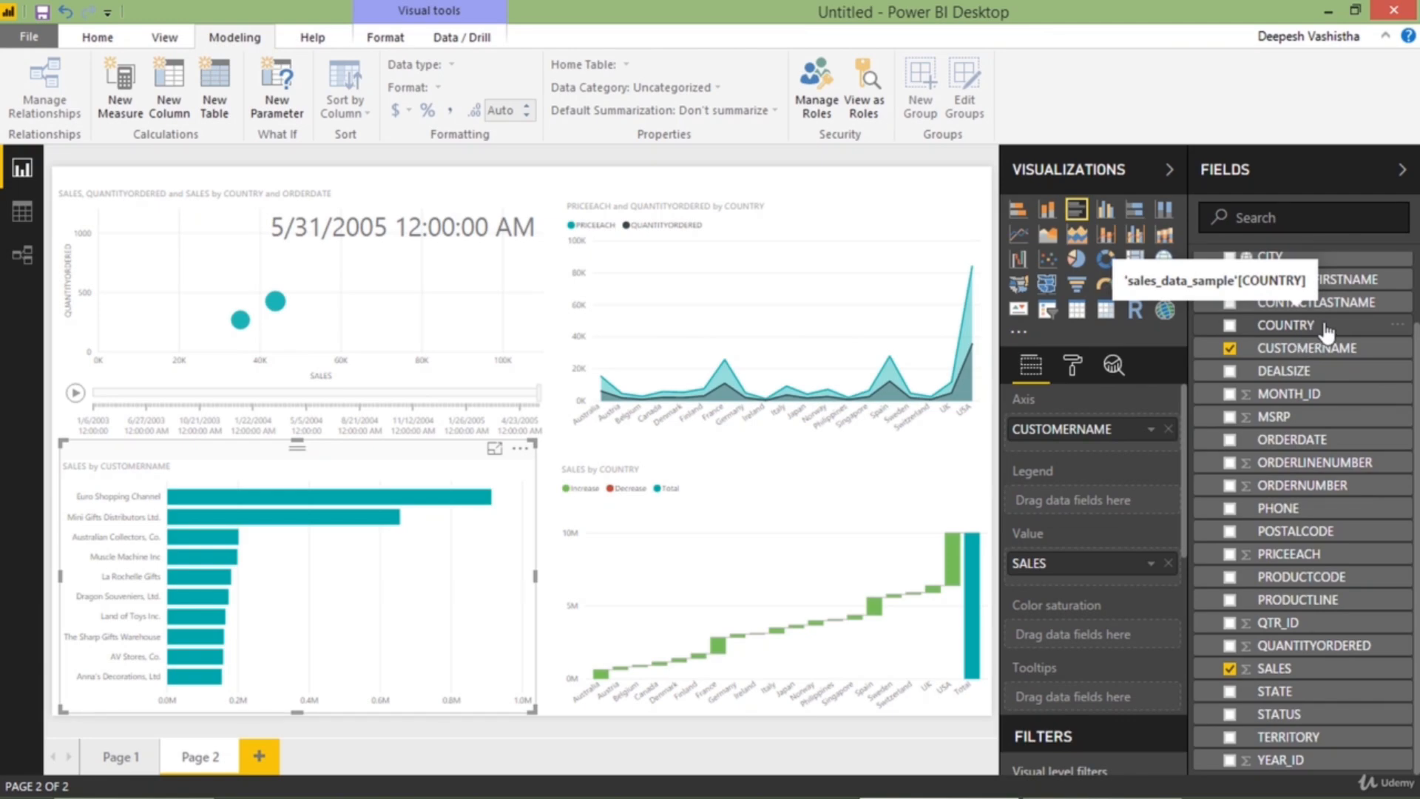
pyautogui.moveTo(1324, 331); pyautogui.dragTo(1131, 431)
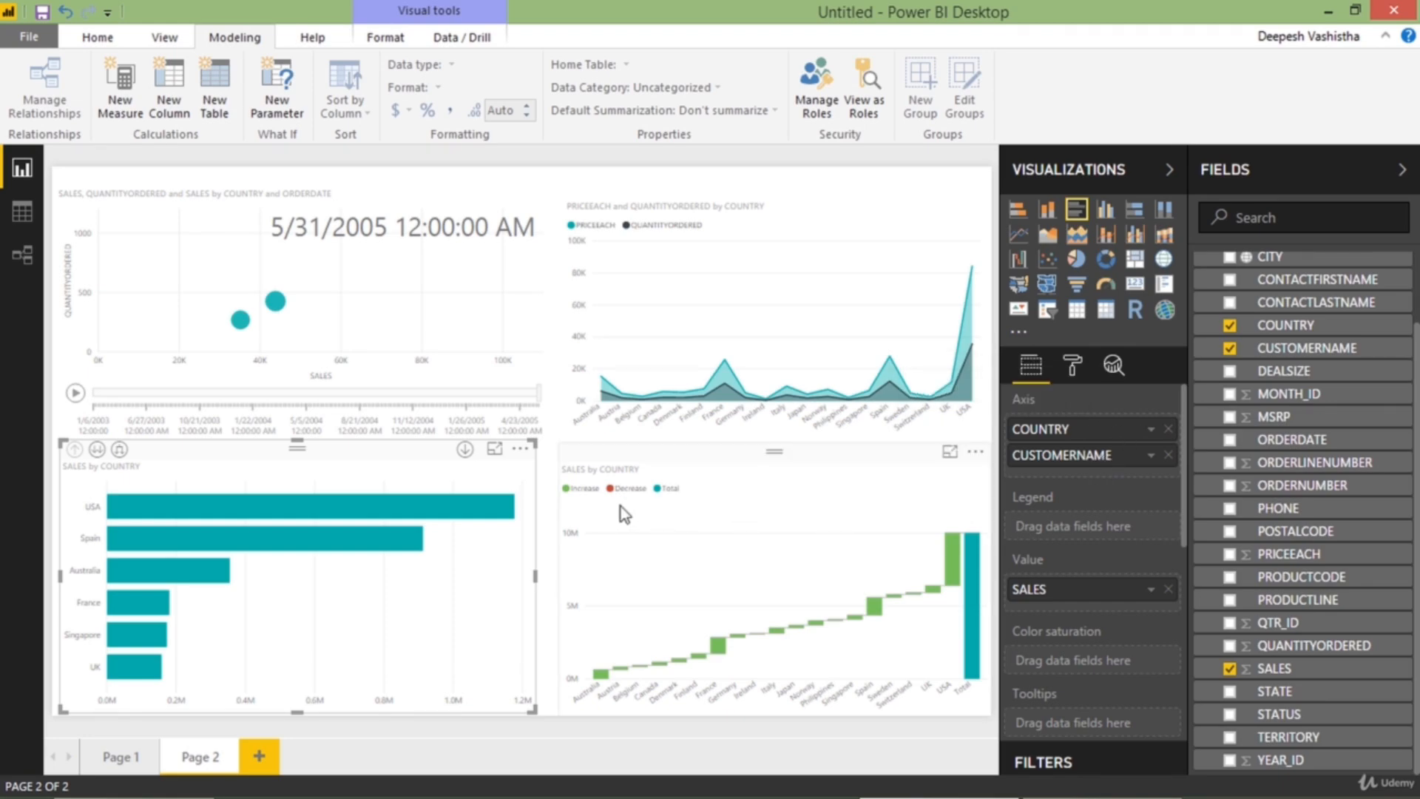
pyautogui.click(495, 450)
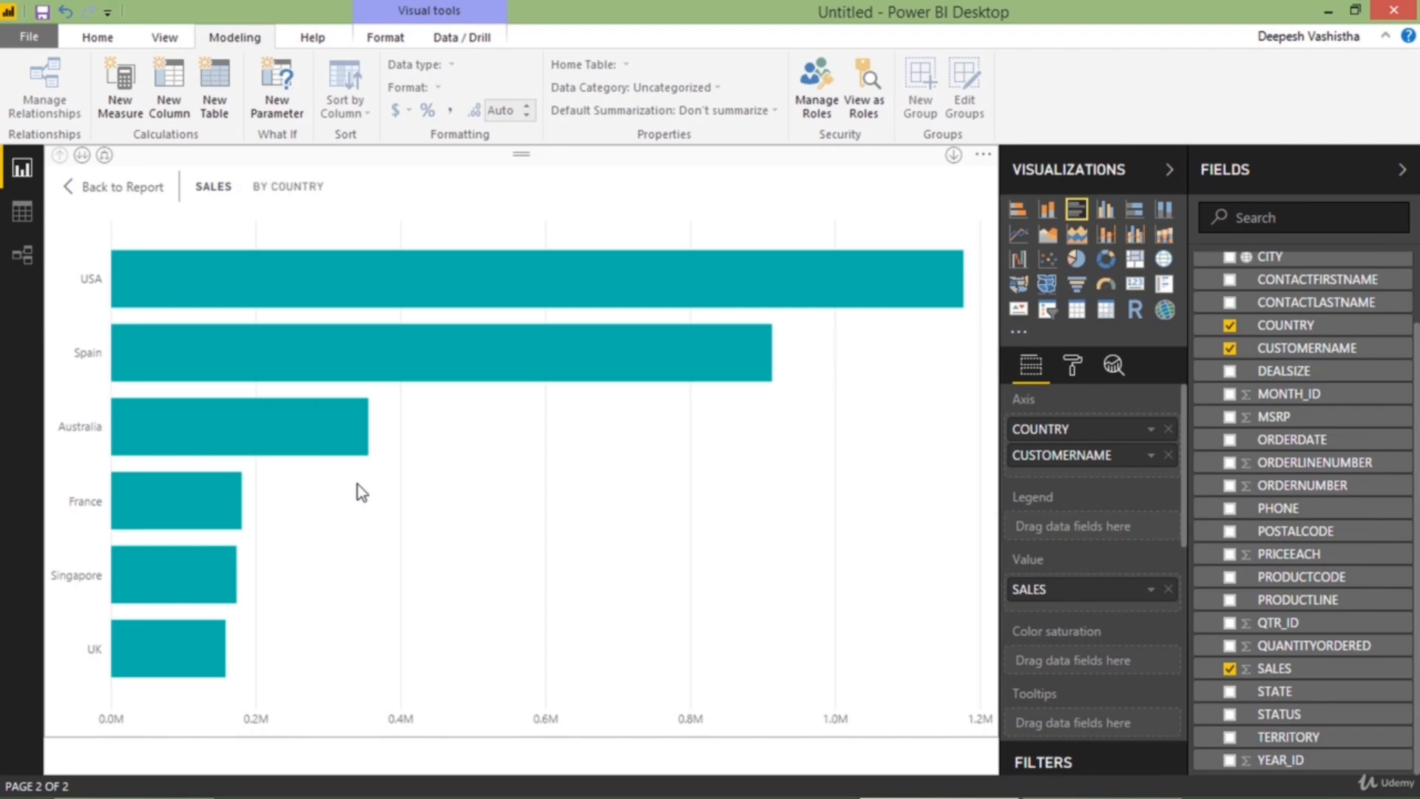
pyautogui.click(133, 198)
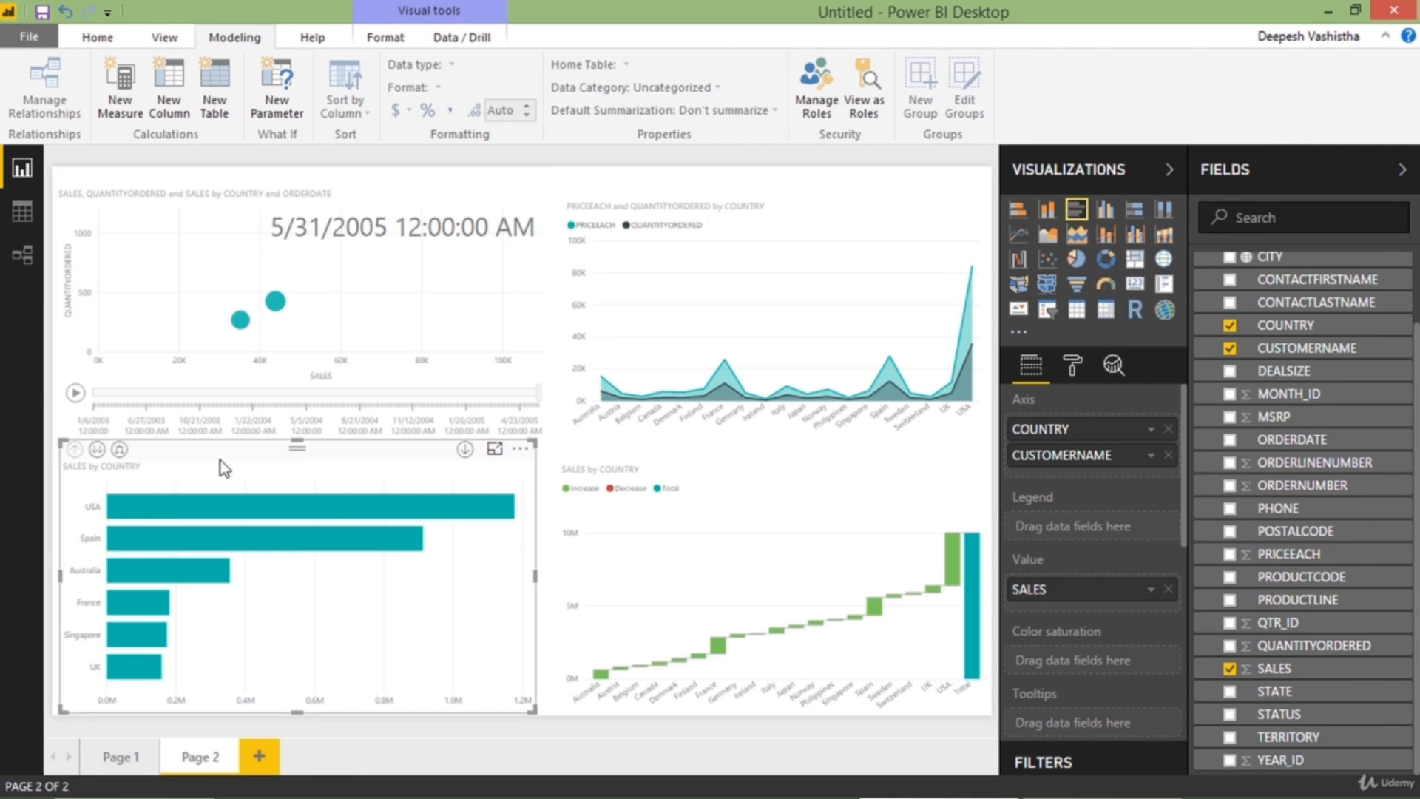
# View the bar chart in focus mode at the next hierarchy level, CUSTOMERNAME, and drill back up to COUNTRY
pyautogui.click(495, 449)
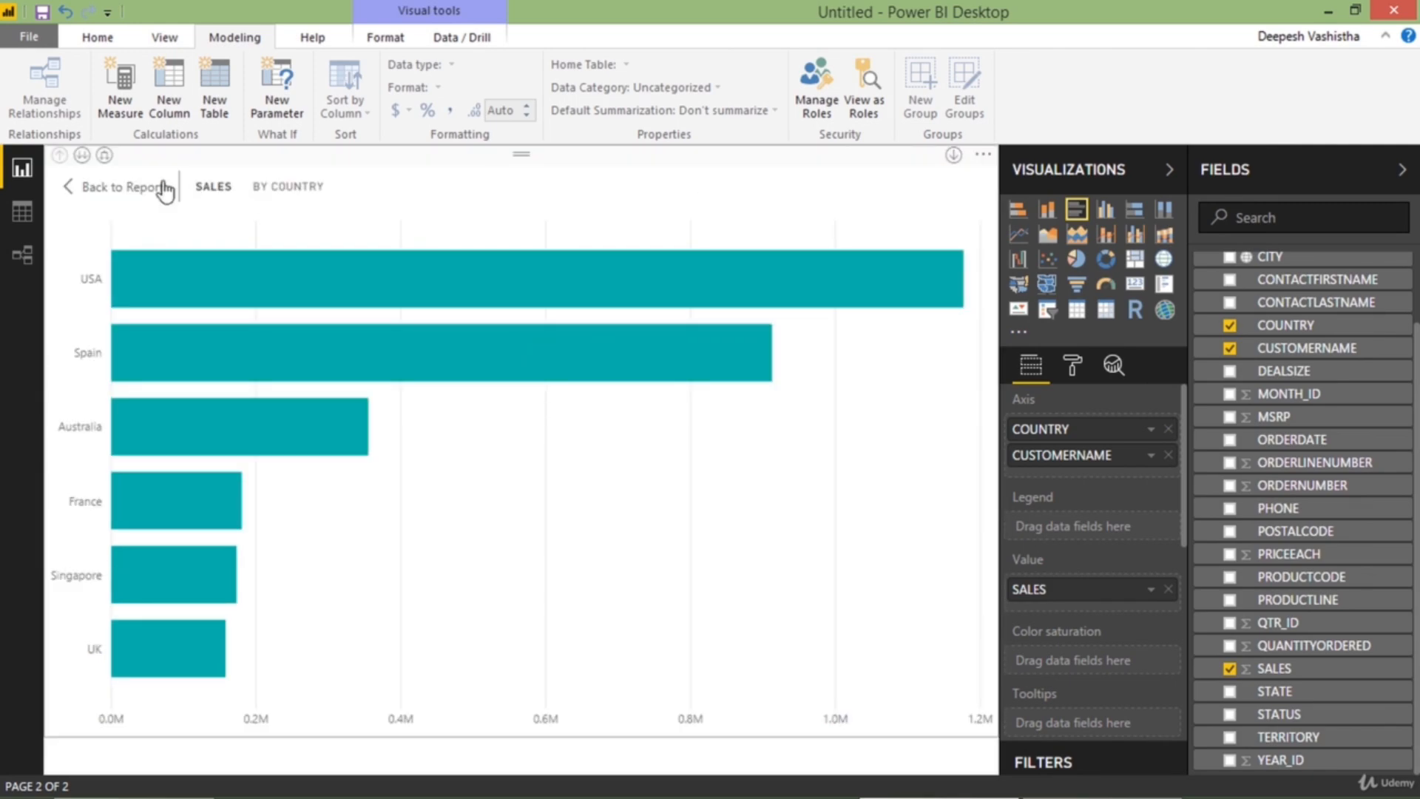
pyautogui.click(82, 155)
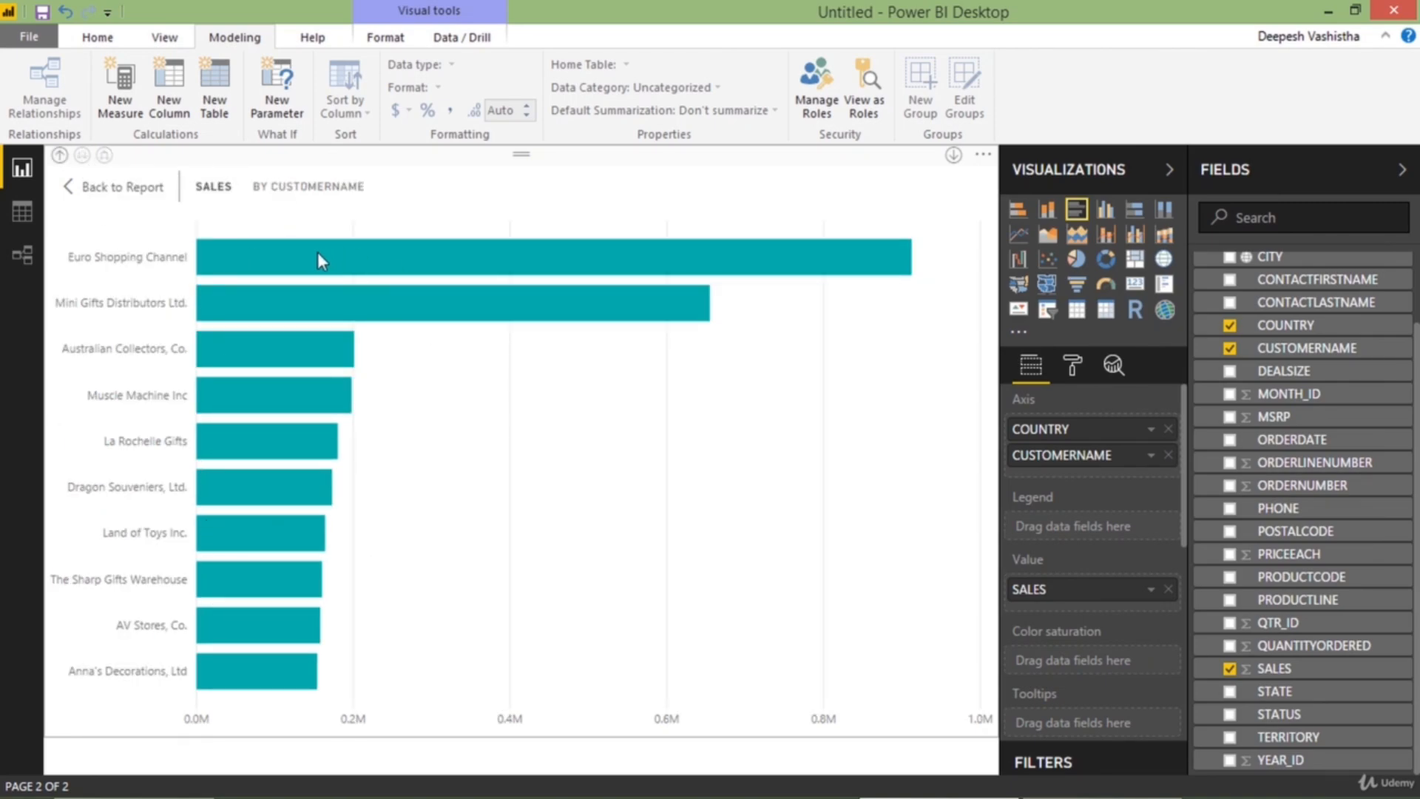
pyautogui.moveTo(319, 254)
pyautogui.click(60, 155)
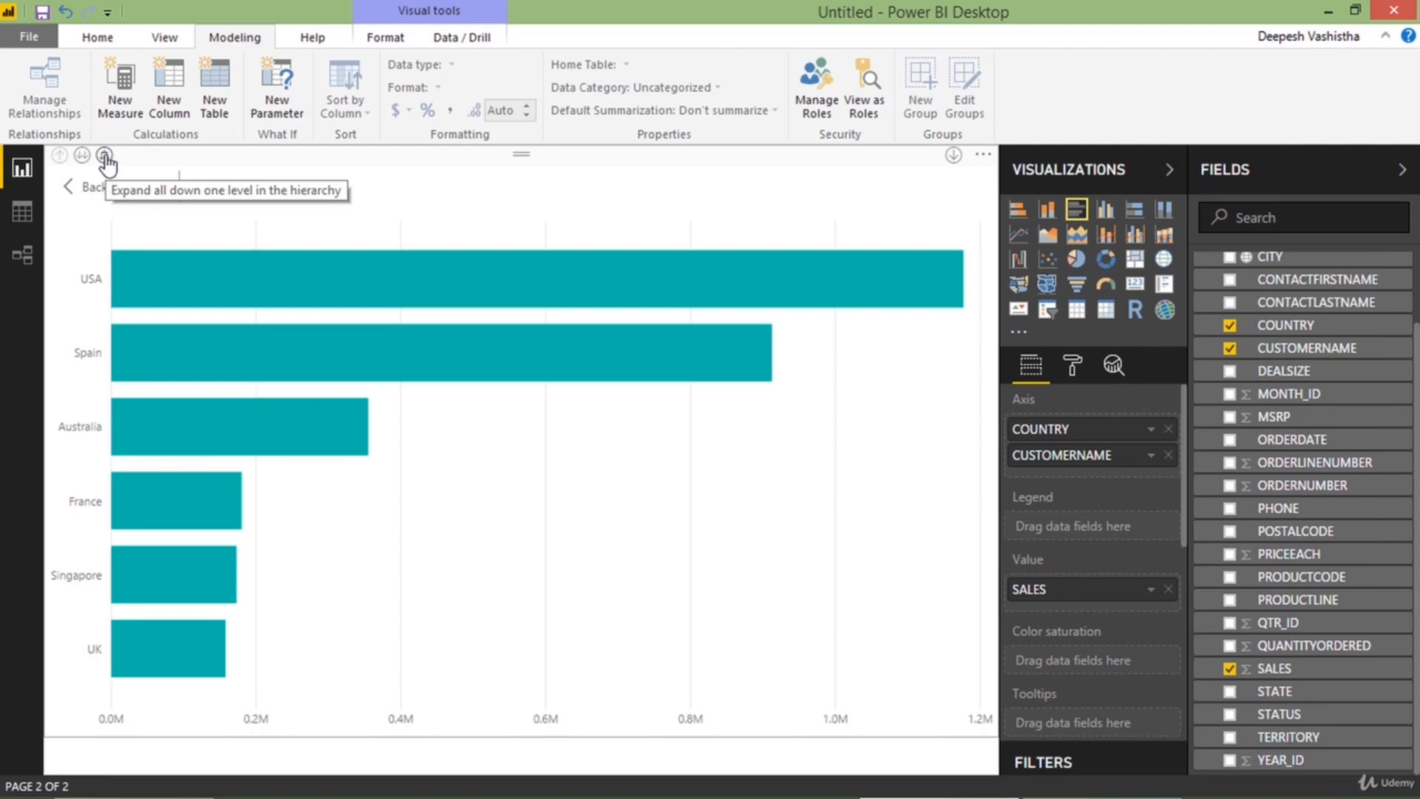
# Compare the expanded COUNTRY and CUSTOMERNAME view with the CUSTOMERNAME-only level, drill back up to COUNTRY and leave focus mode
pyautogui.click(104, 157)
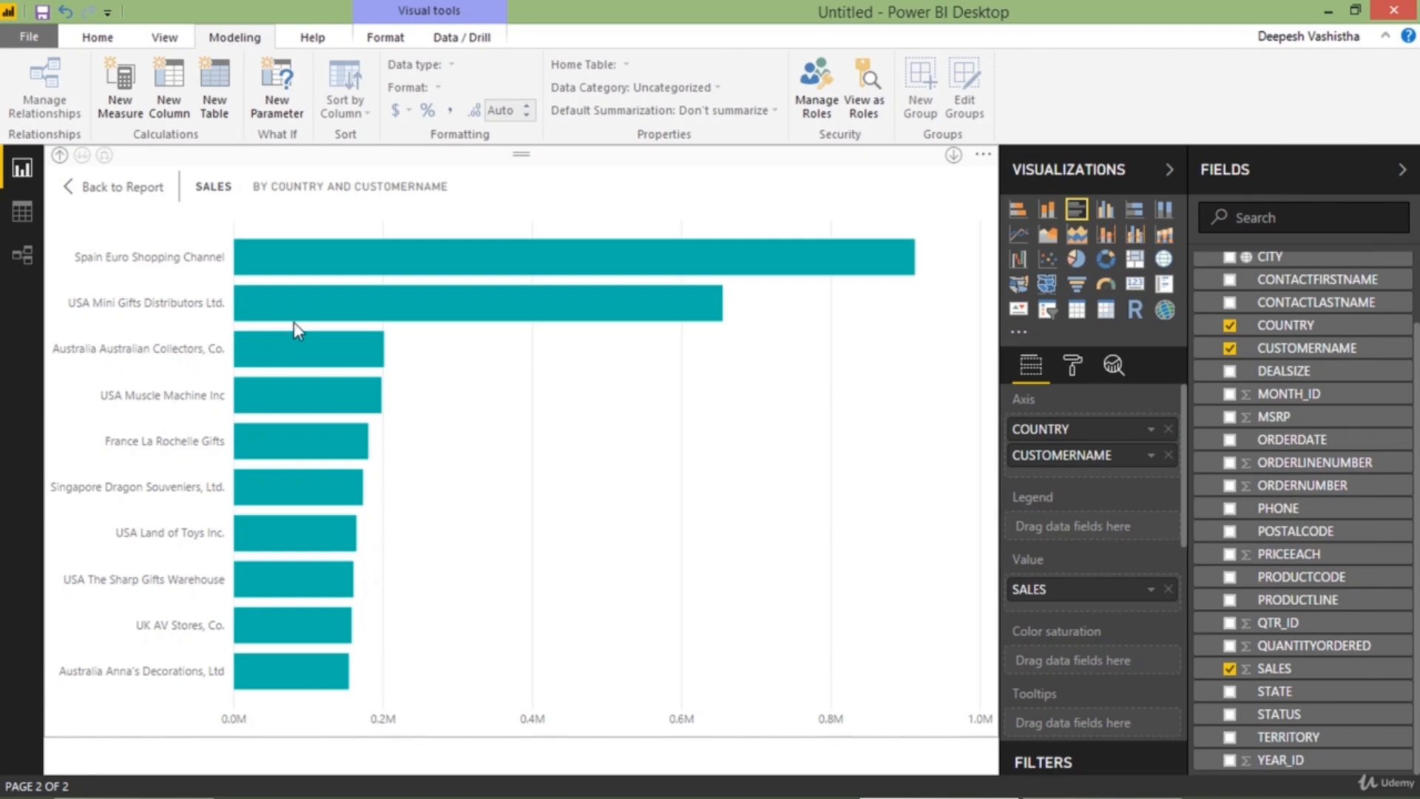
pyautogui.moveTo(256, 295)
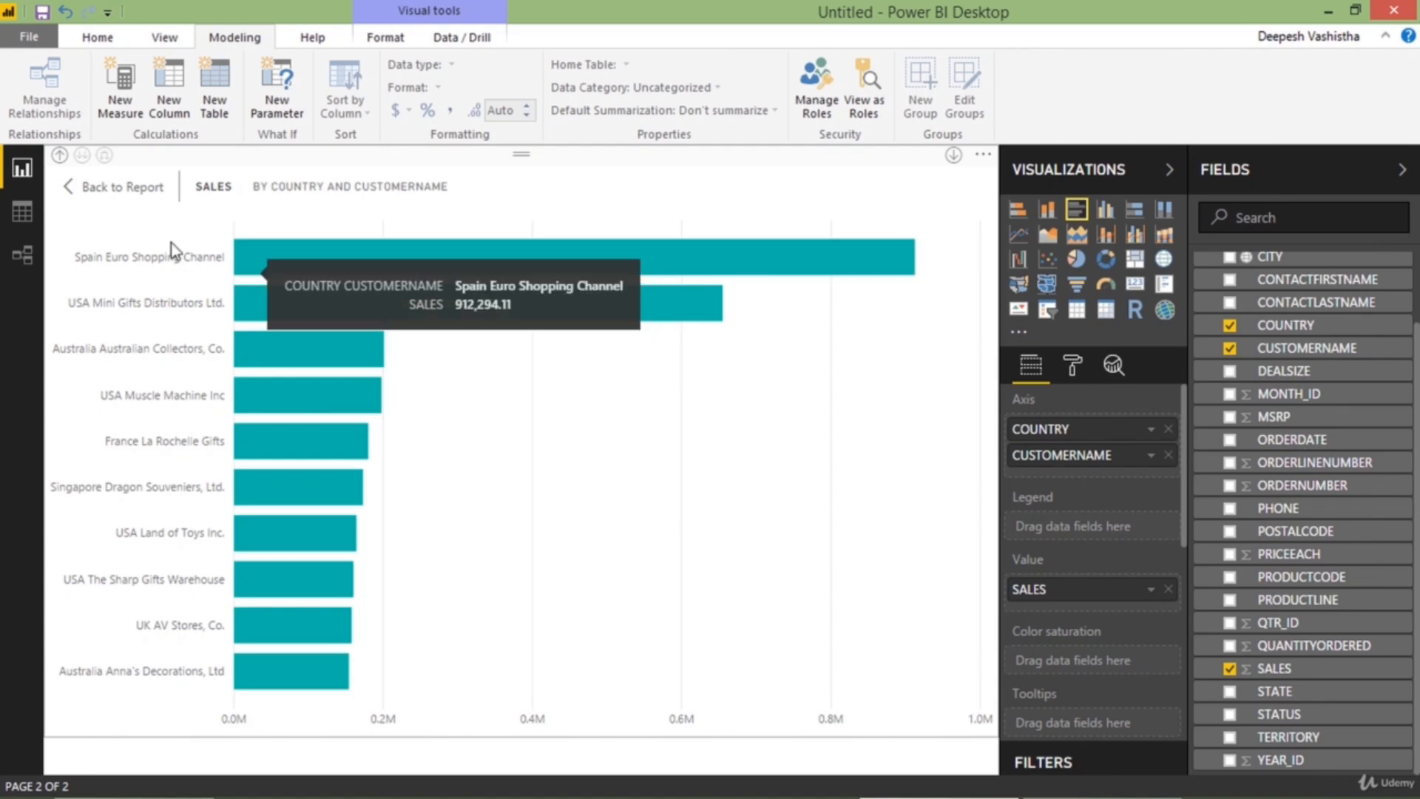
pyautogui.click(61, 156)
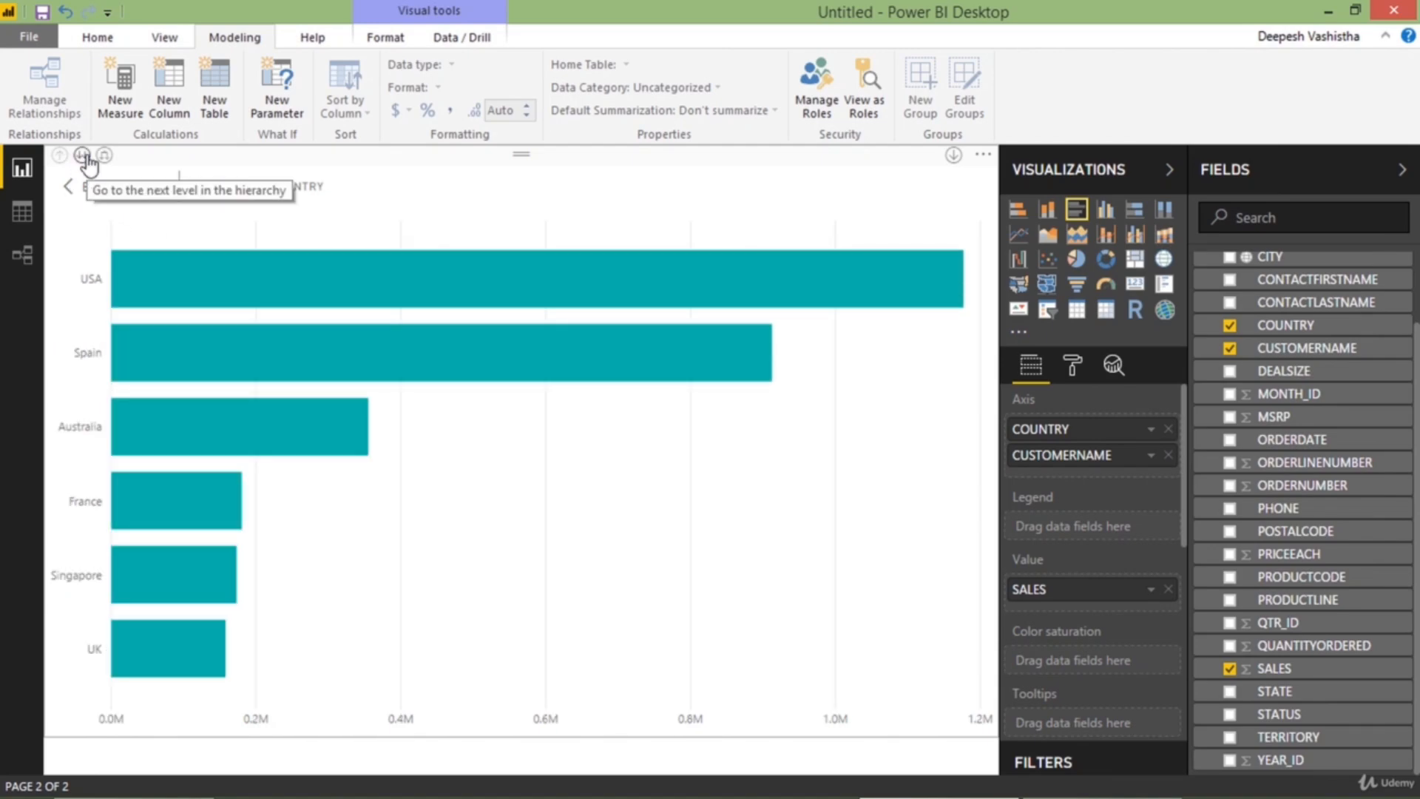
pyautogui.click(84, 156)
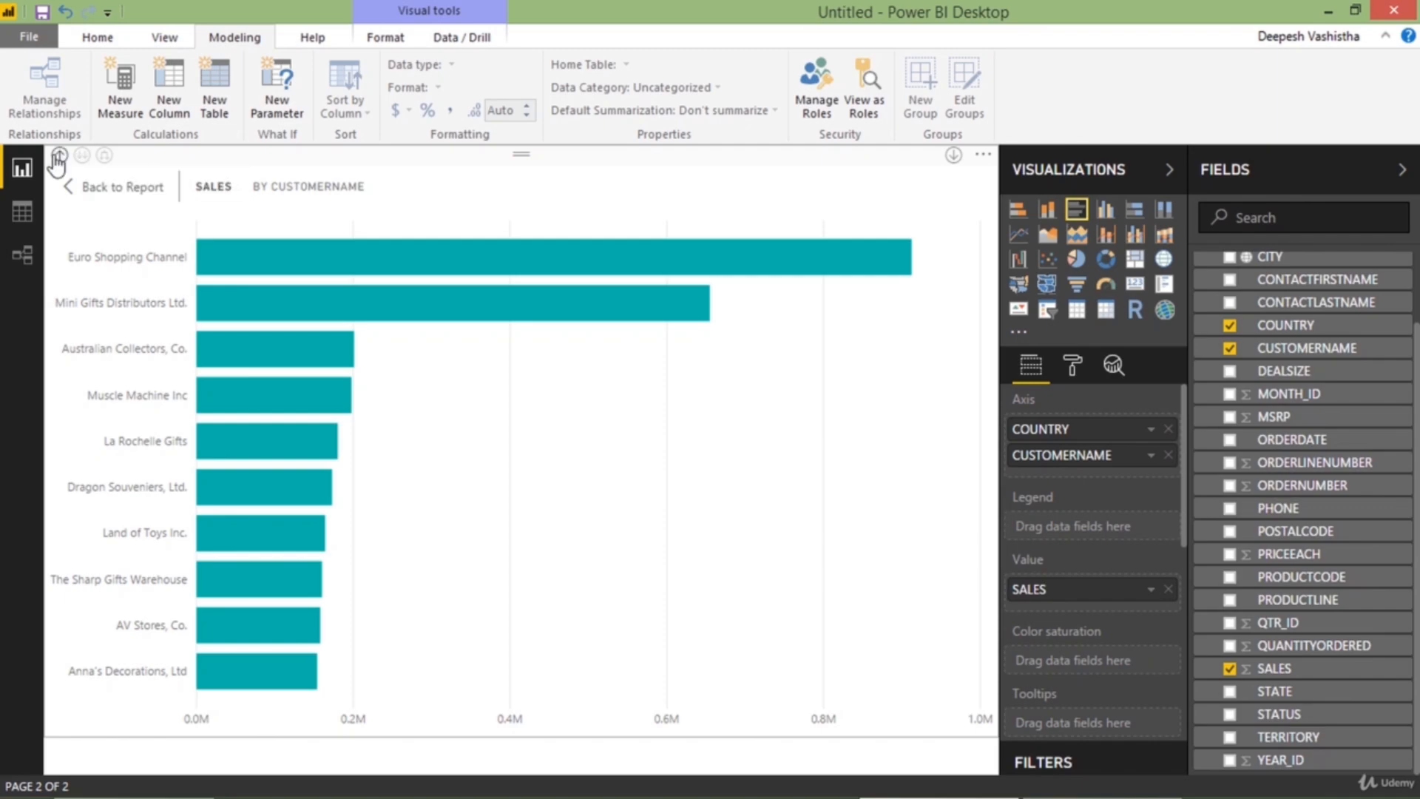
pyautogui.click(61, 155)
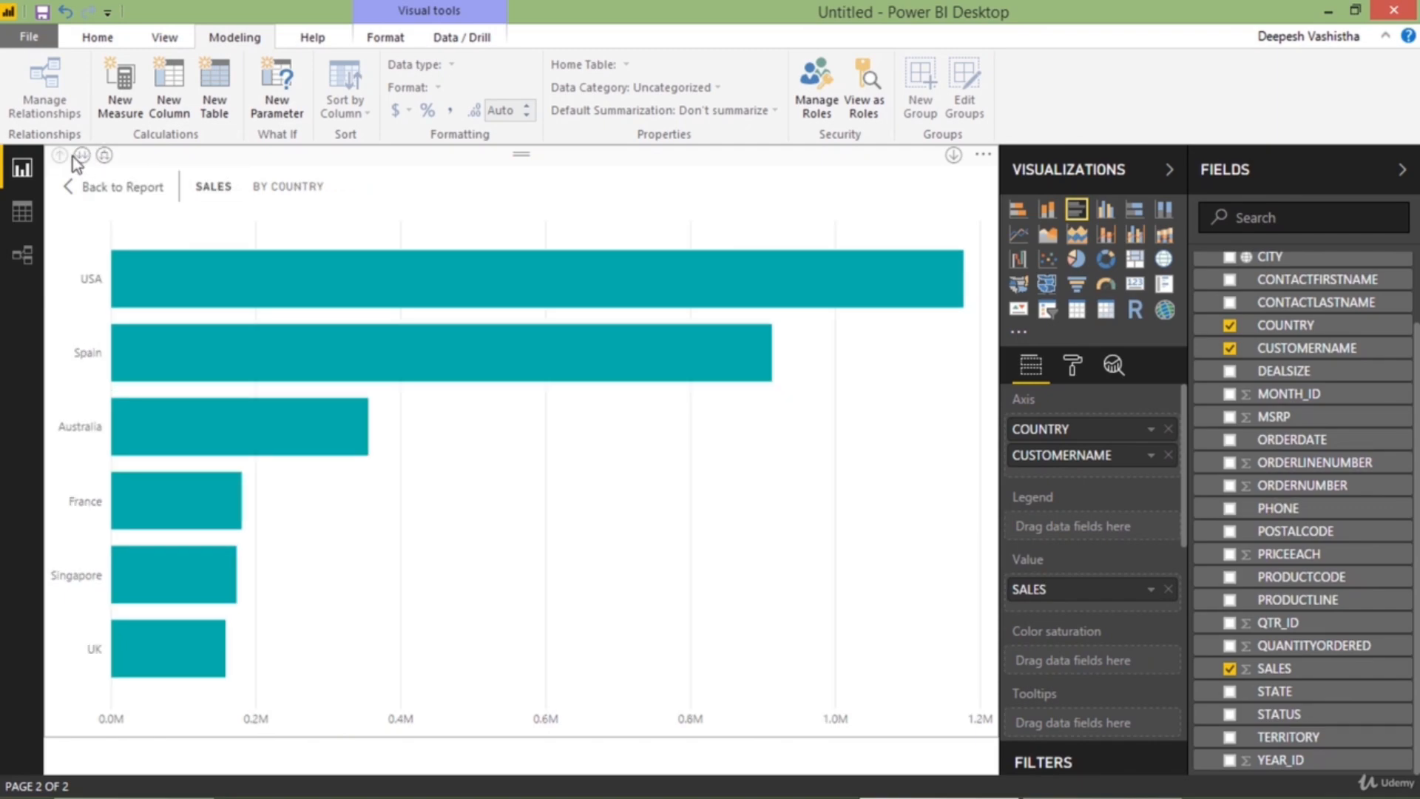
pyautogui.click(142, 196)
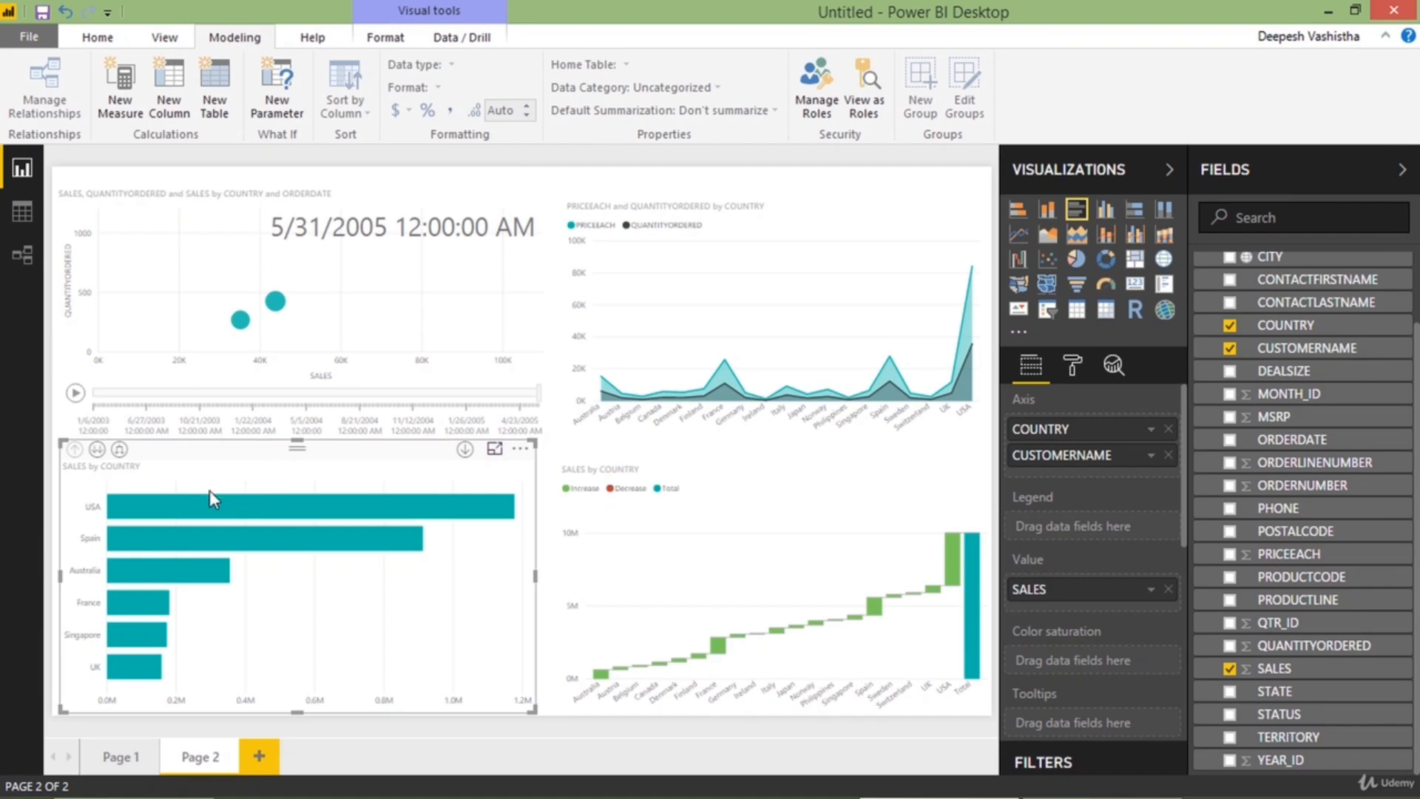
# Expand the bar chart down one hierarchy level on the report page and drill back up to COUNTRY
pyautogui.click(120, 449)
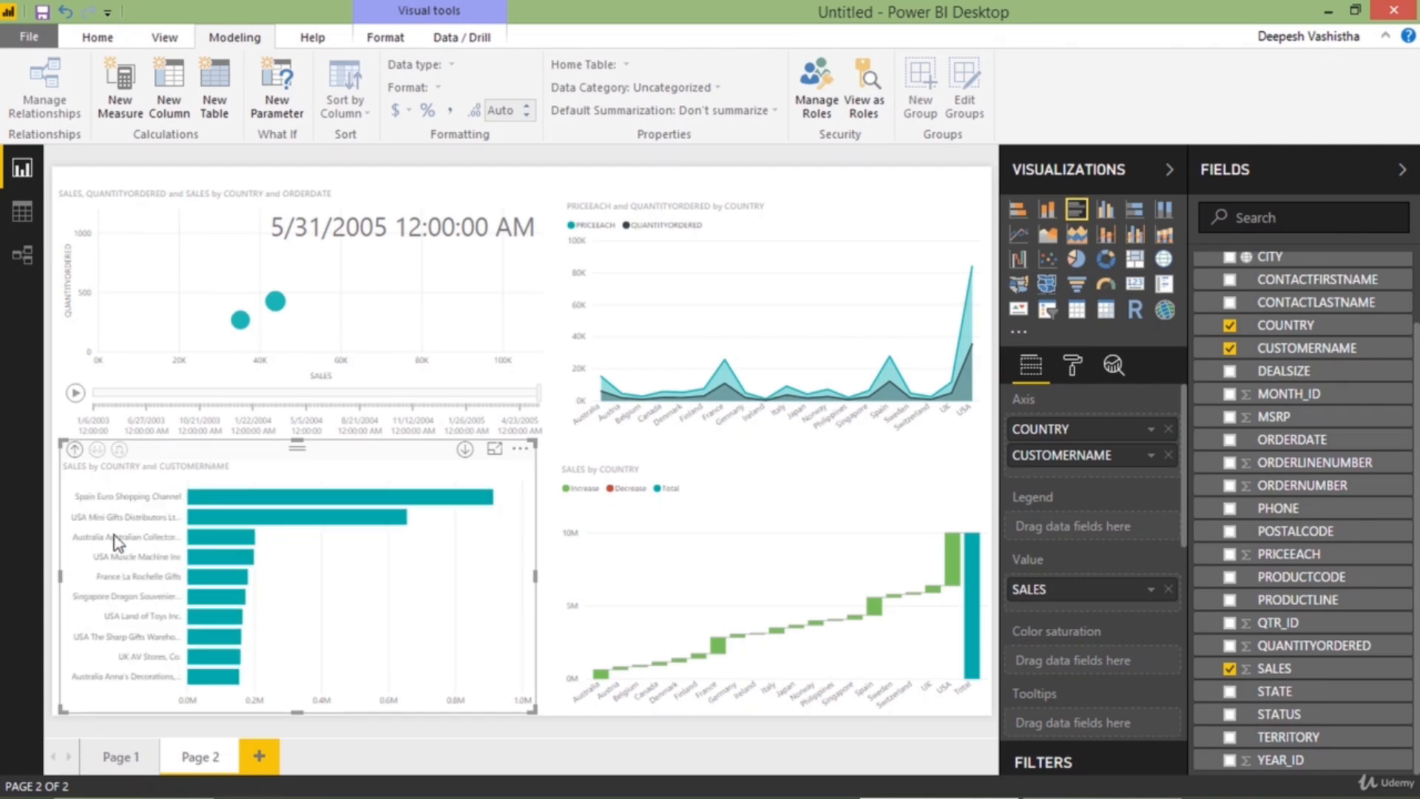
pyautogui.click(75, 450)
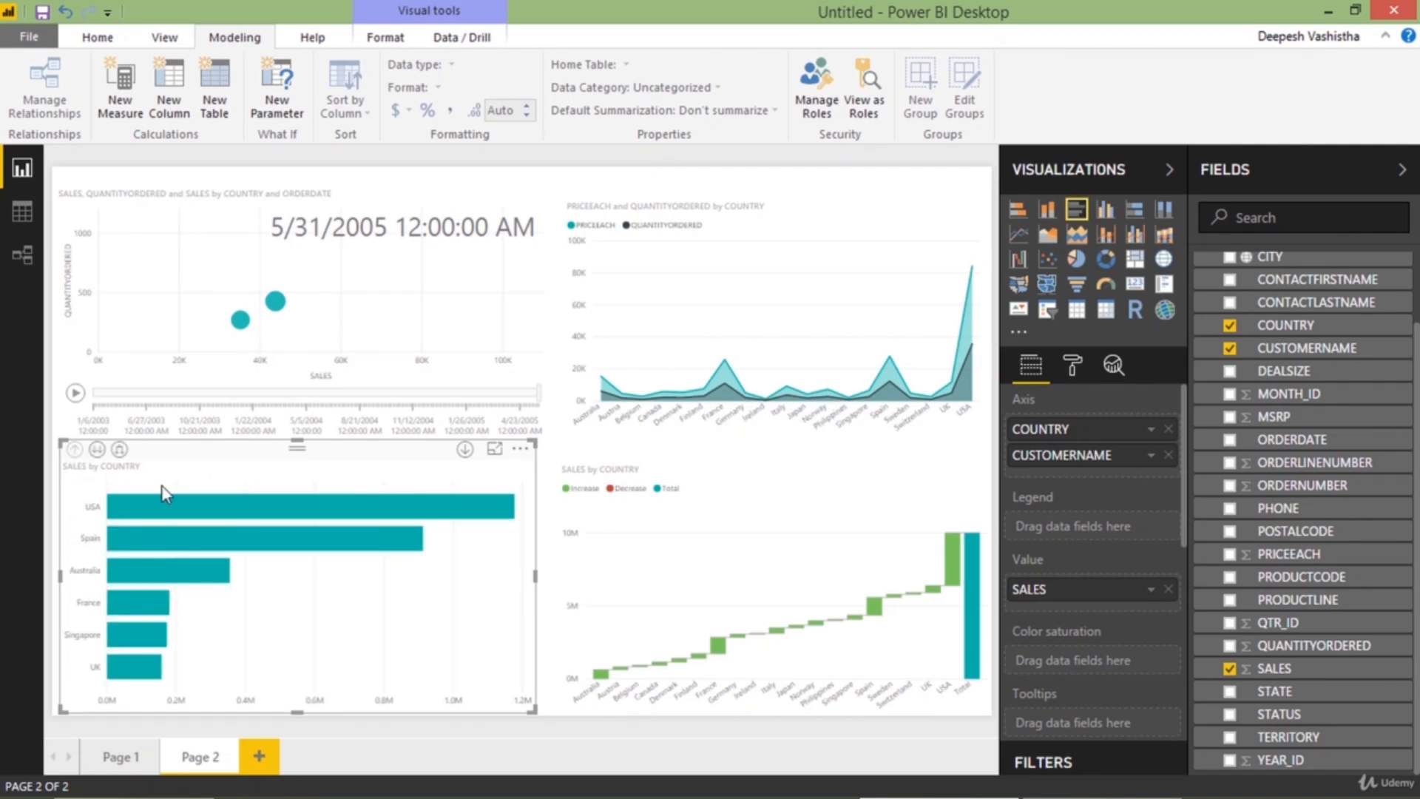
# Turn on drill-down mode for the bar chart and drill into USA and Spain, going back up to country level after each
pyautogui.click(465, 449)
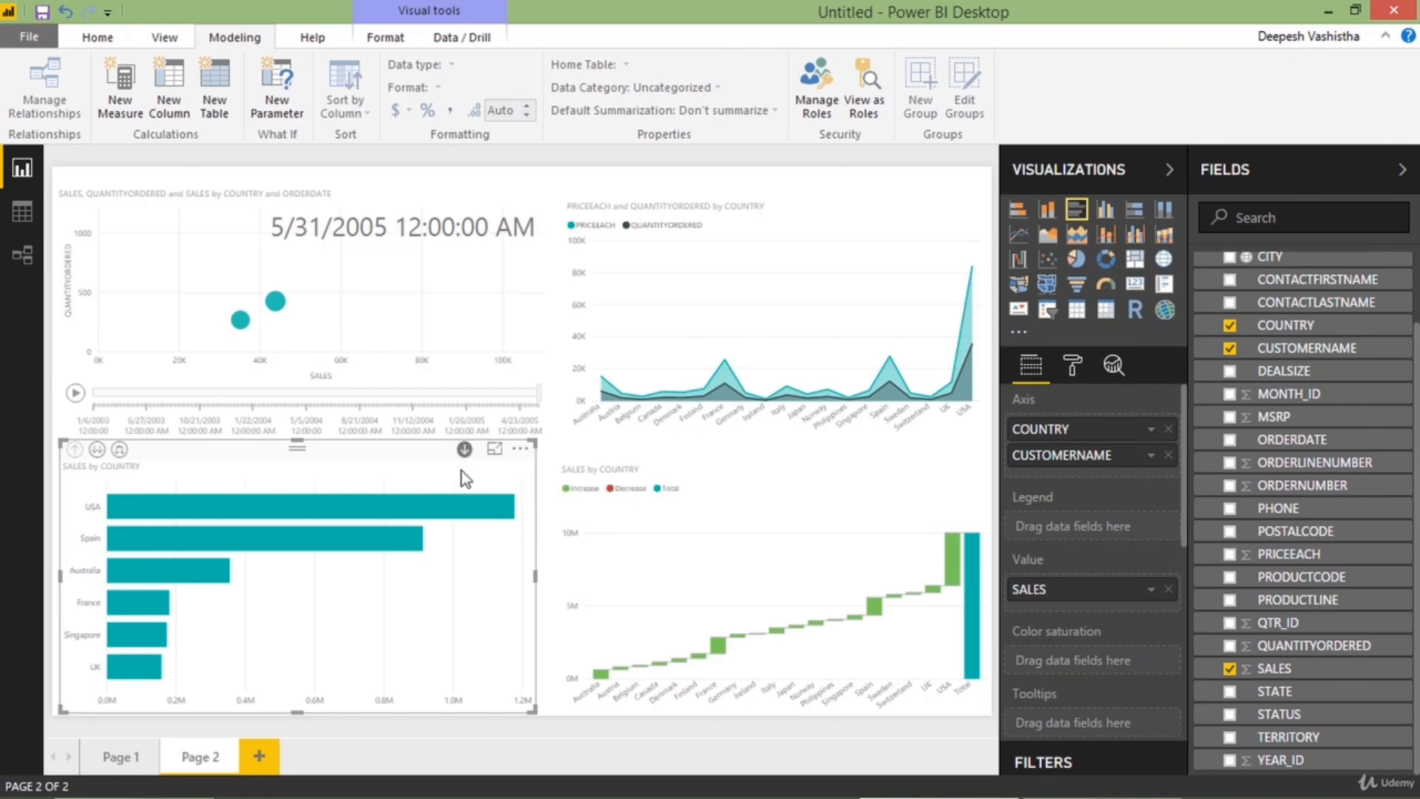
pyautogui.moveTo(442, 518)
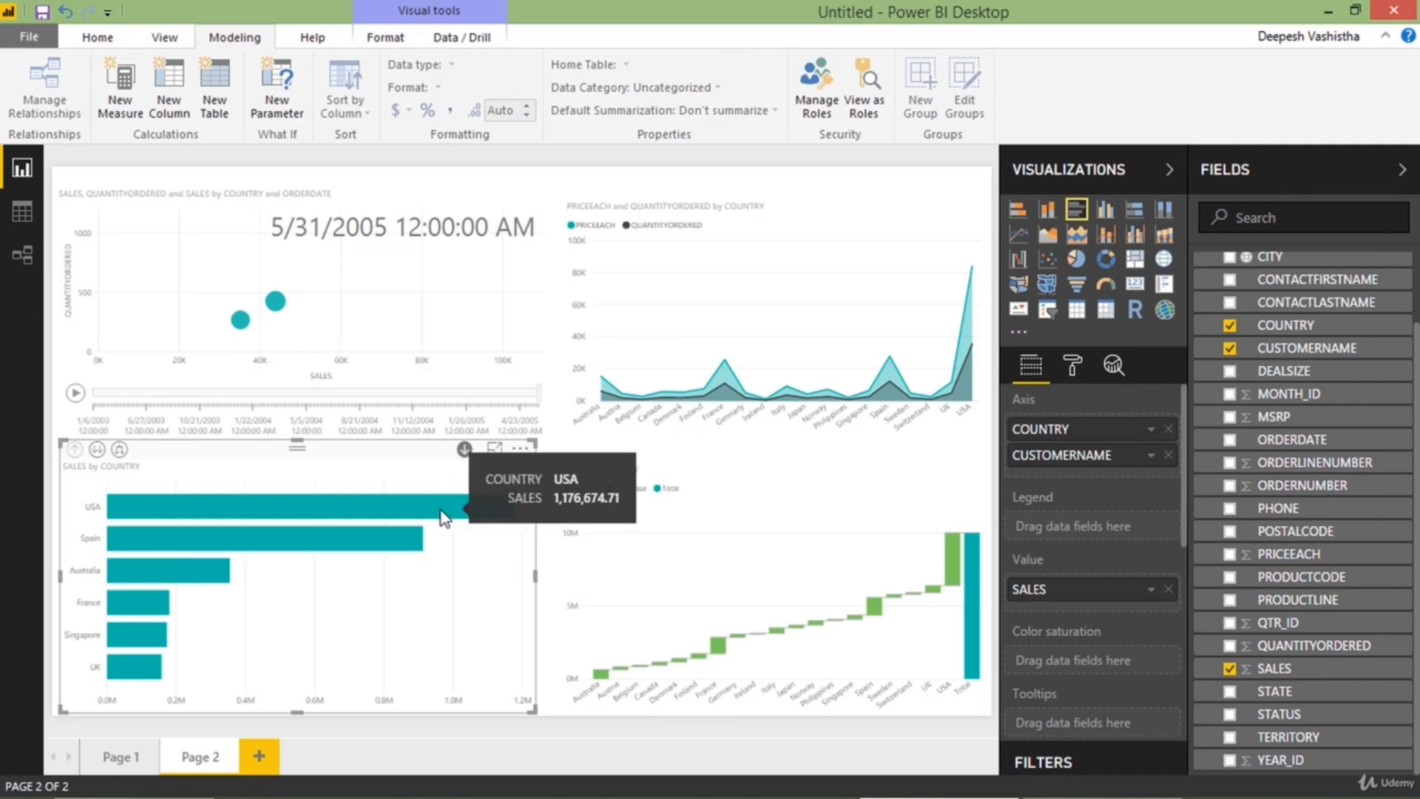
pyautogui.click(442, 510)
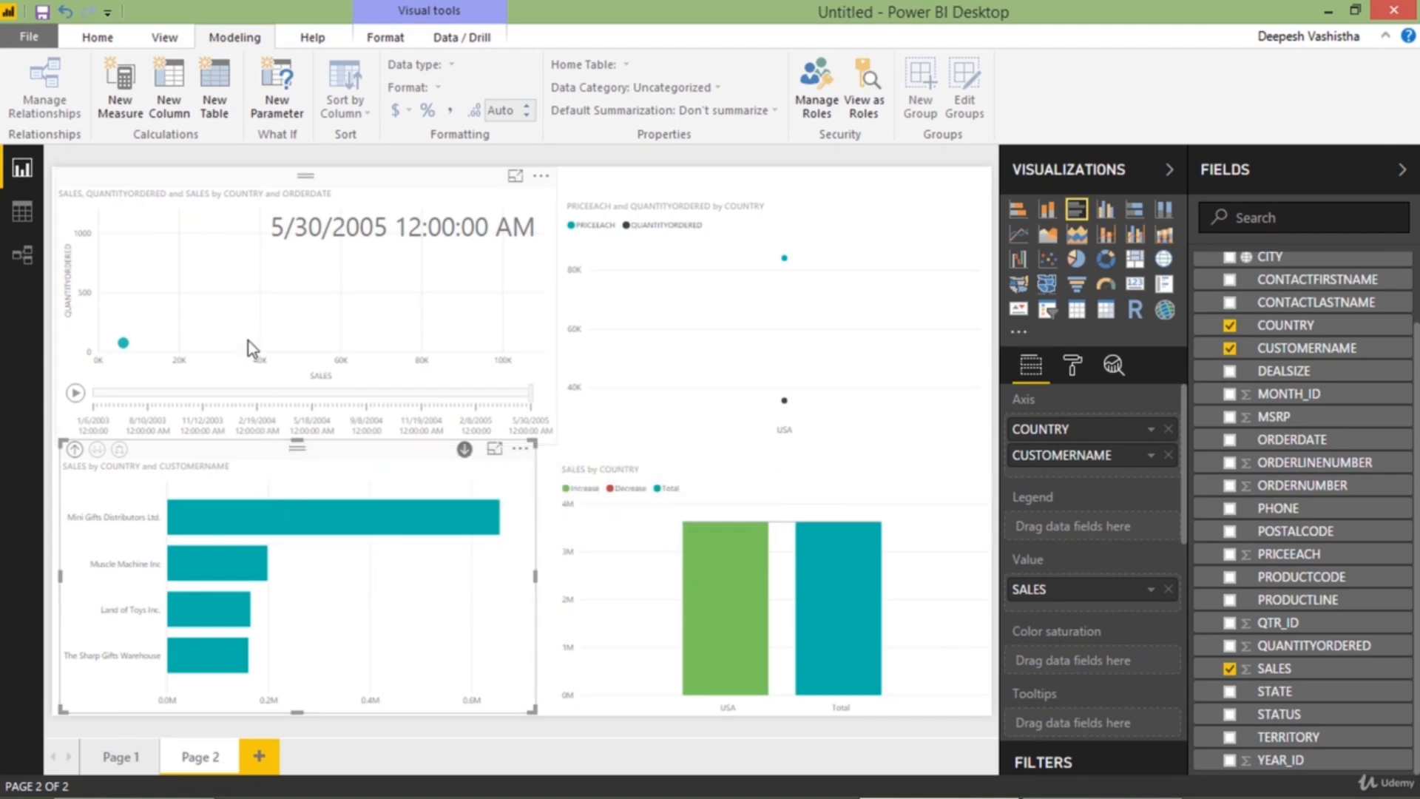
pyautogui.moveTo(633, 261)
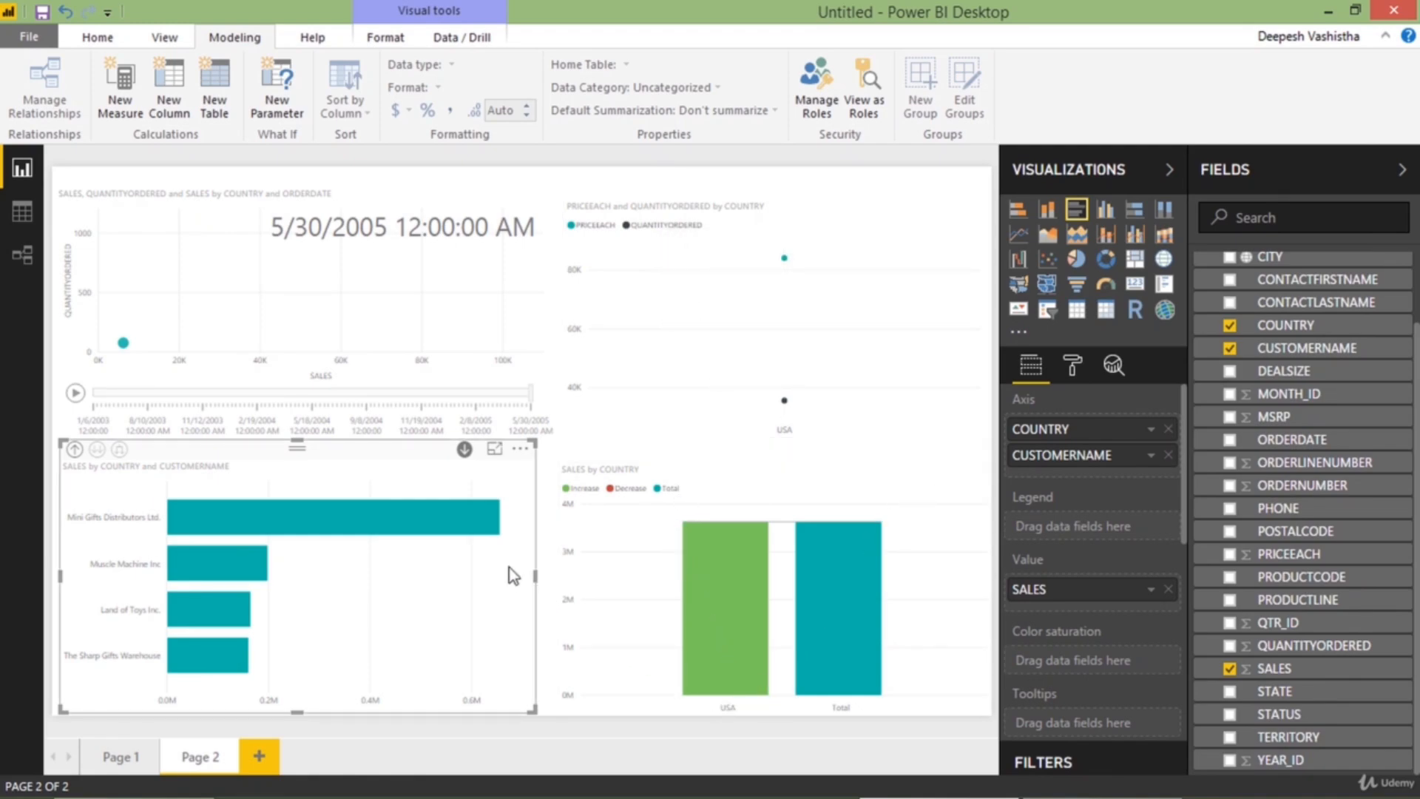
pyautogui.click(75, 450)
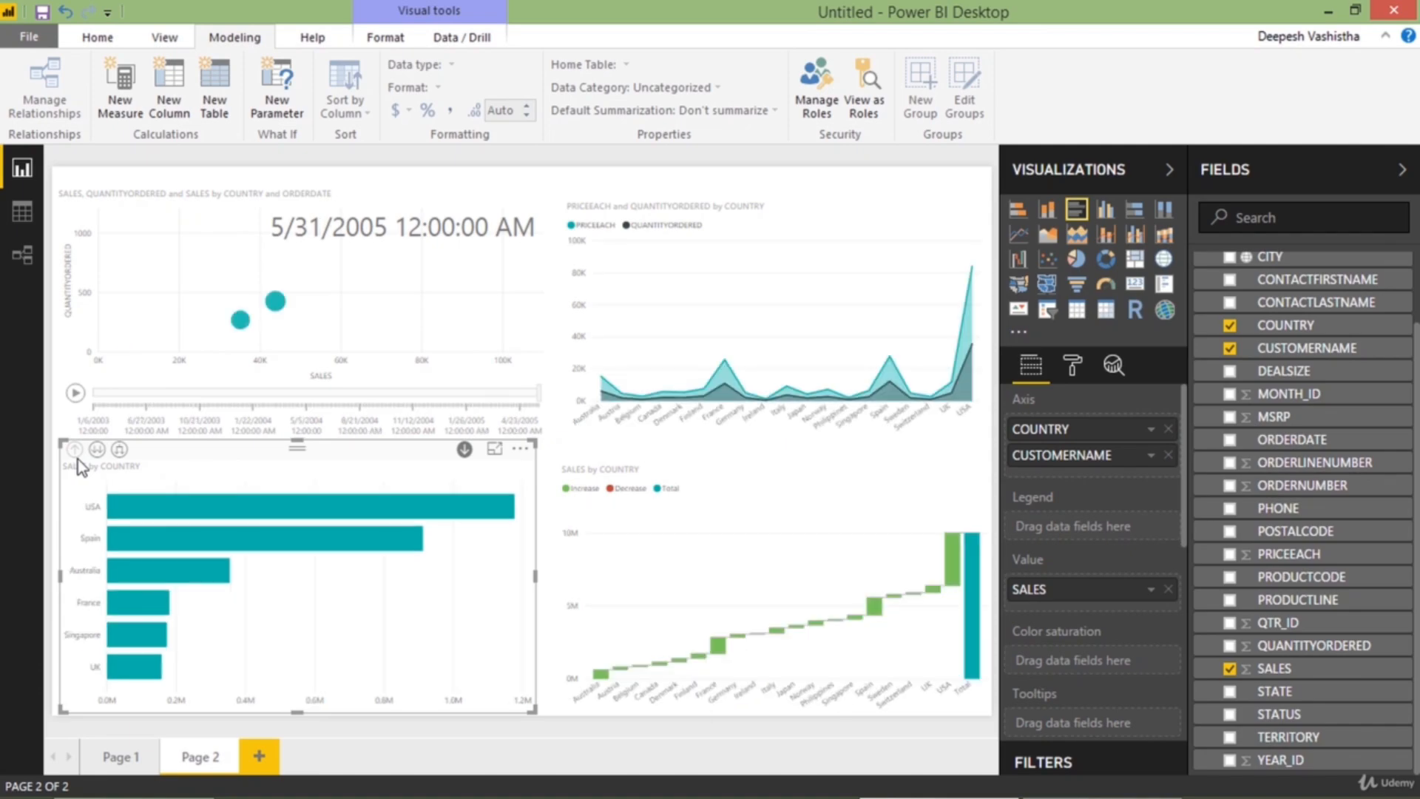
pyautogui.click(139, 537)
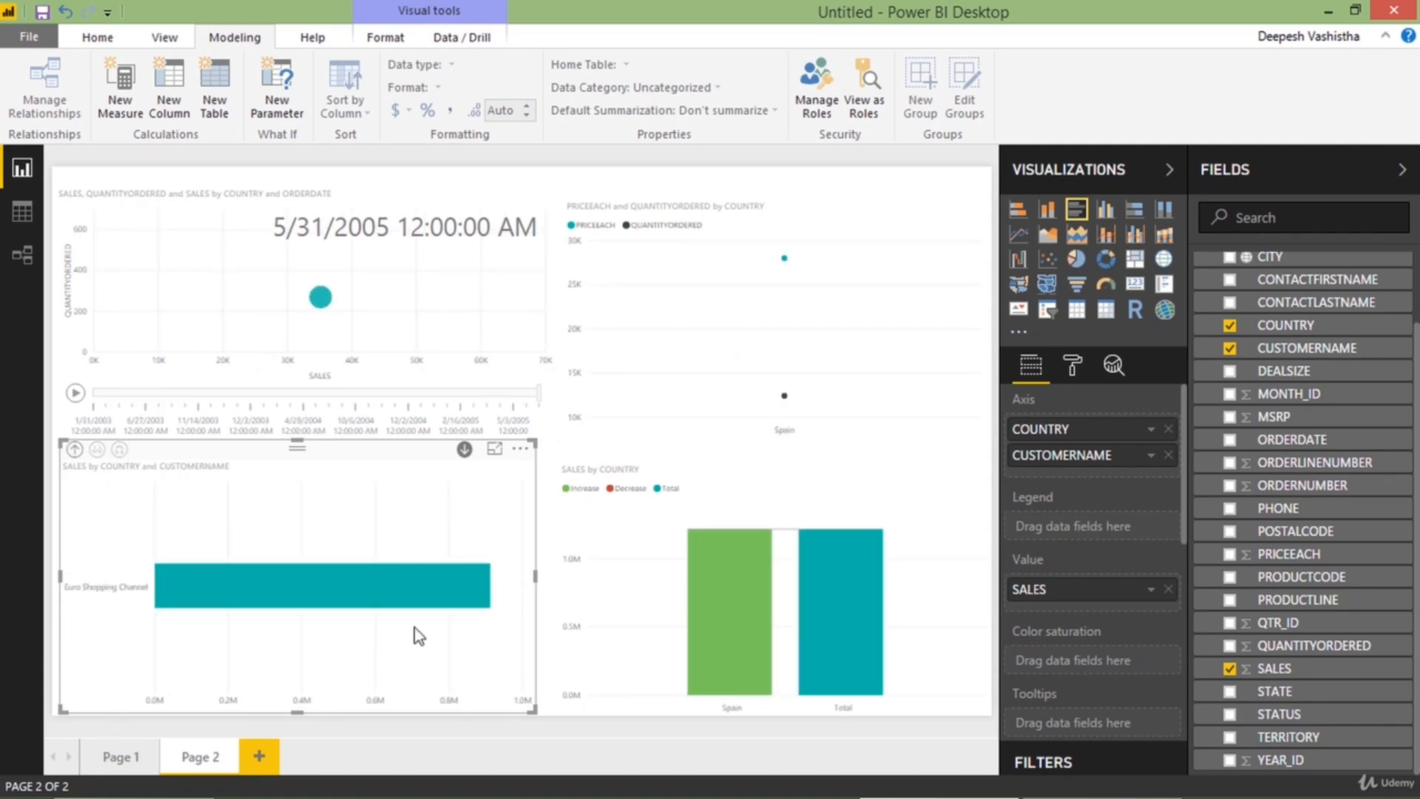
pyautogui.click(76, 450)
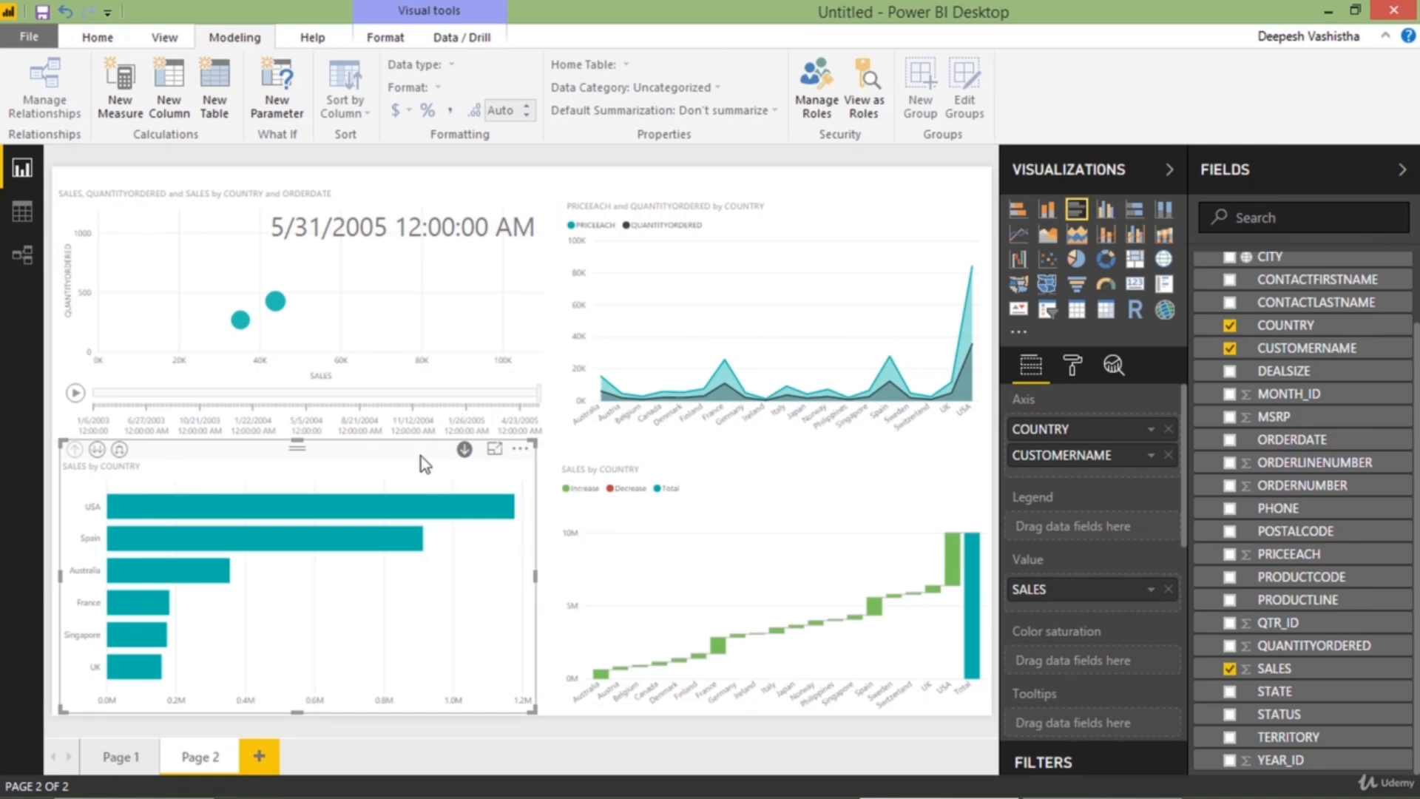
# Change the country bar chart to a pie chart, drill into the USA slice and show it in focus mode
pyautogui.click(1075, 261)
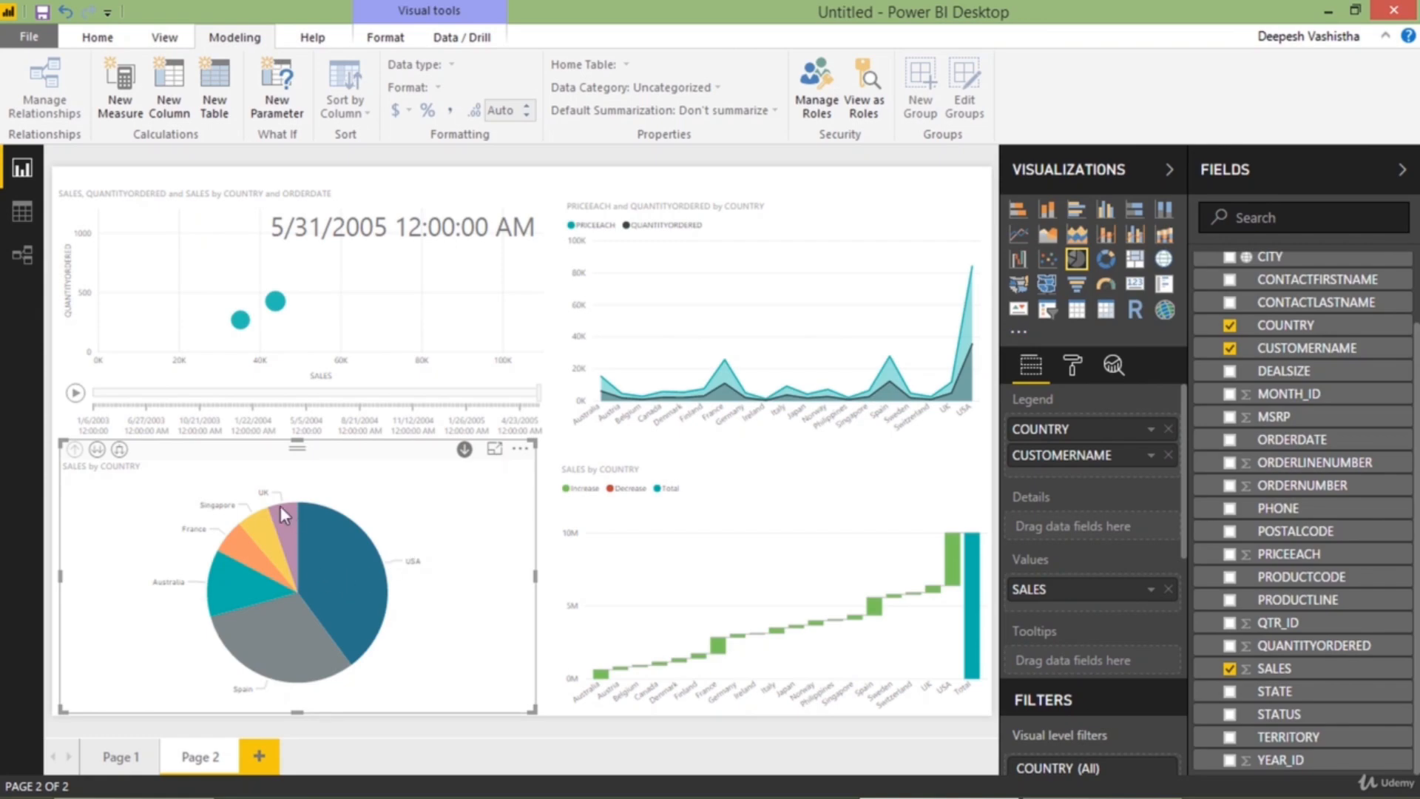
pyautogui.click(352, 580)
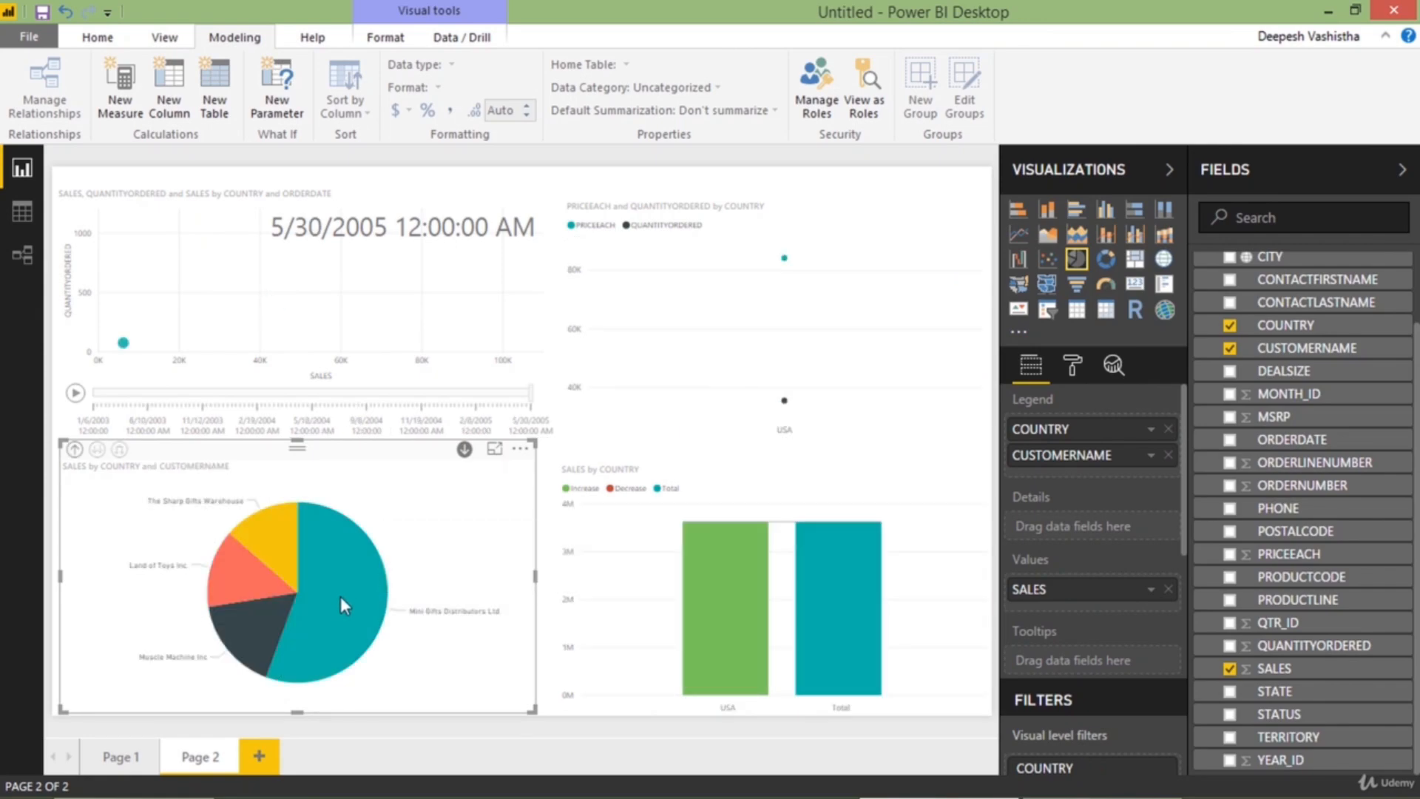
pyautogui.click(495, 449)
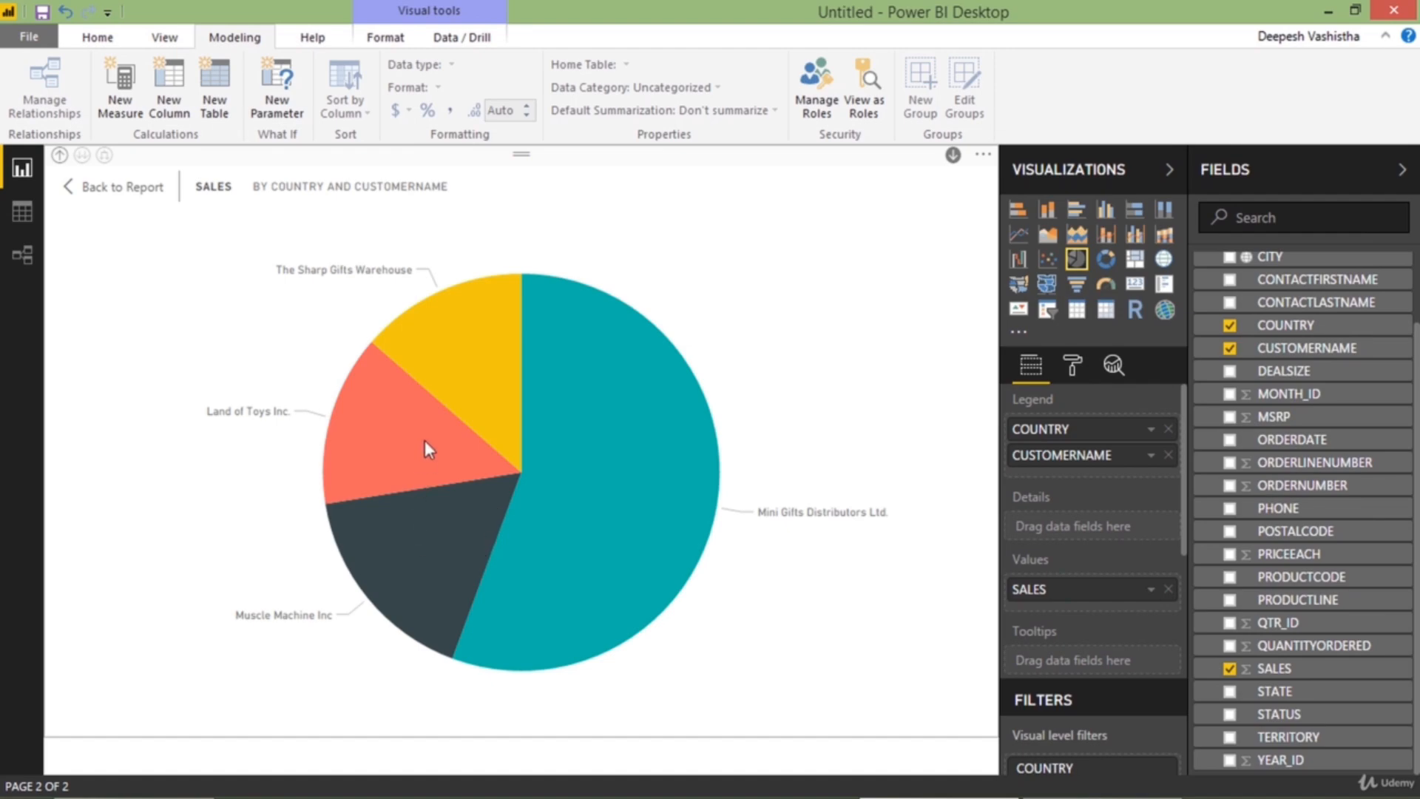
# Drill the pie chart into Australia and back up to country level, return to the report and turn off drill-down mode
pyautogui.click(59, 154)
pyautogui.click(421, 451)
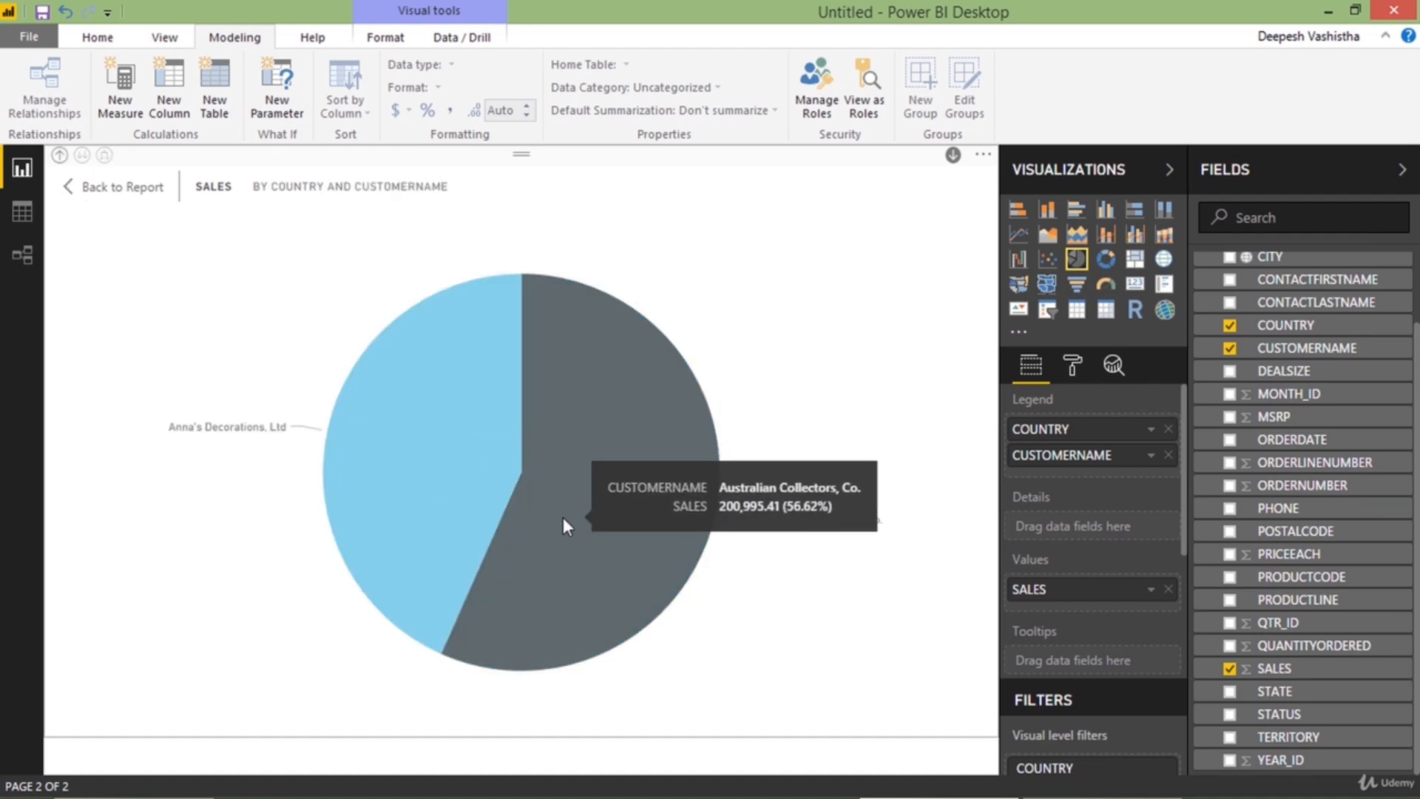
pyautogui.click(59, 154)
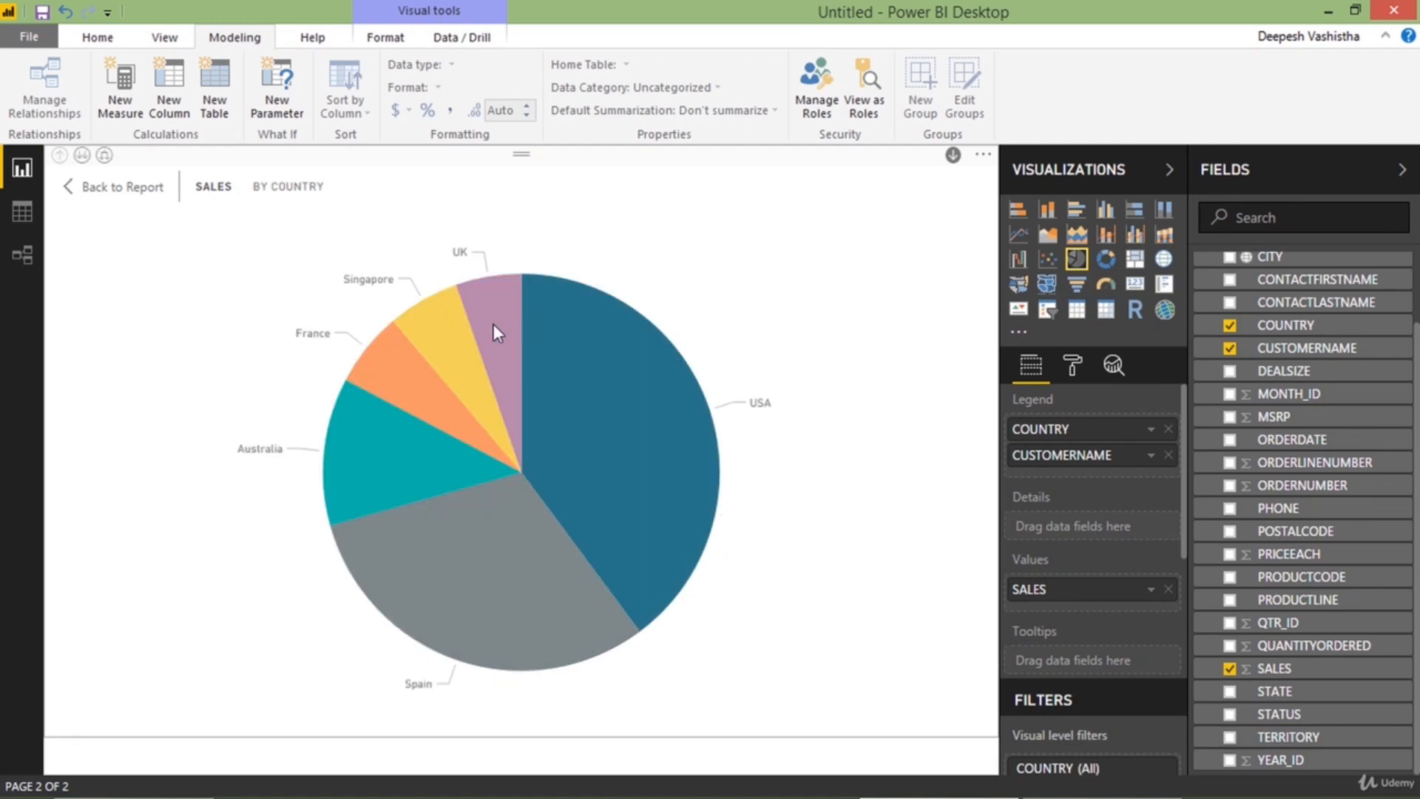
pyautogui.moveTo(494, 325)
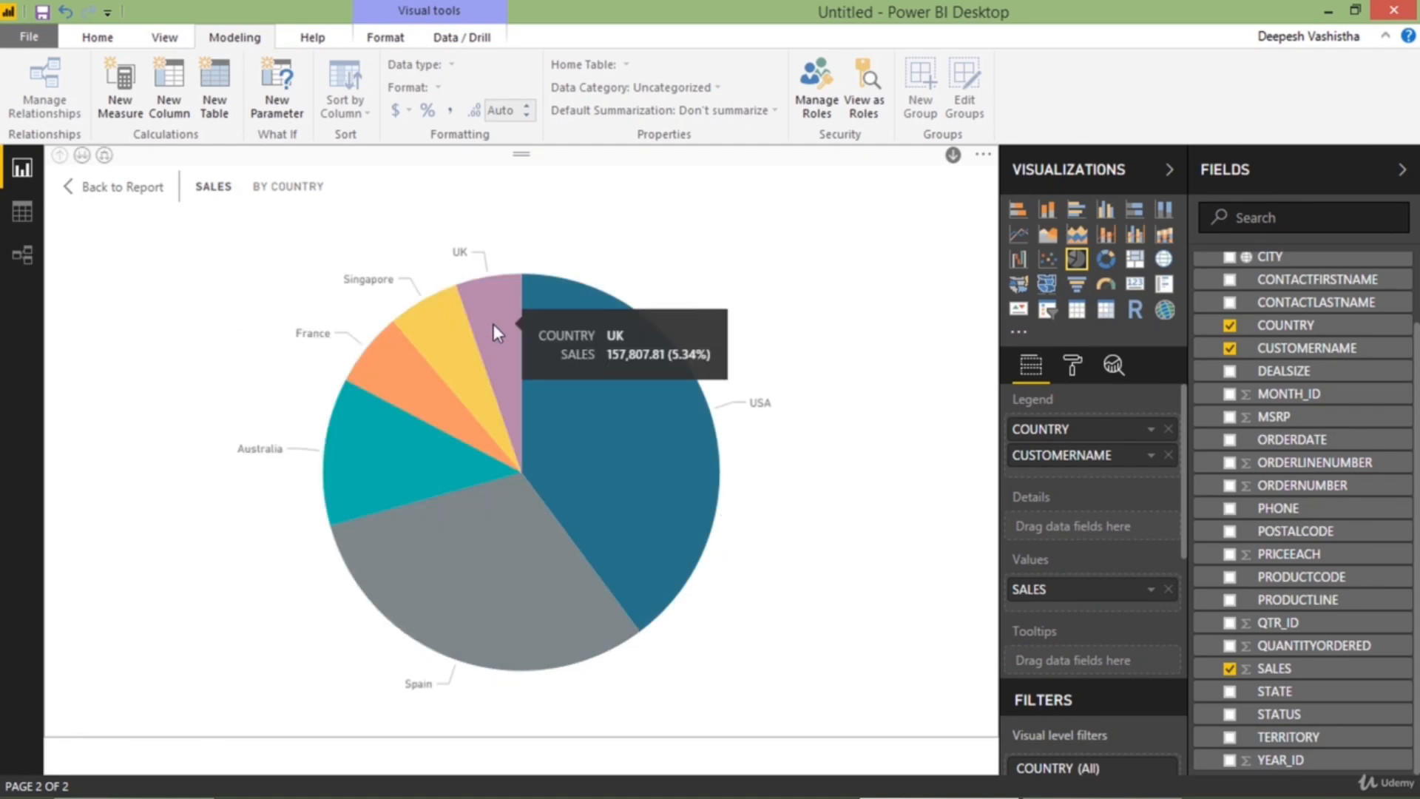
pyautogui.click(115, 188)
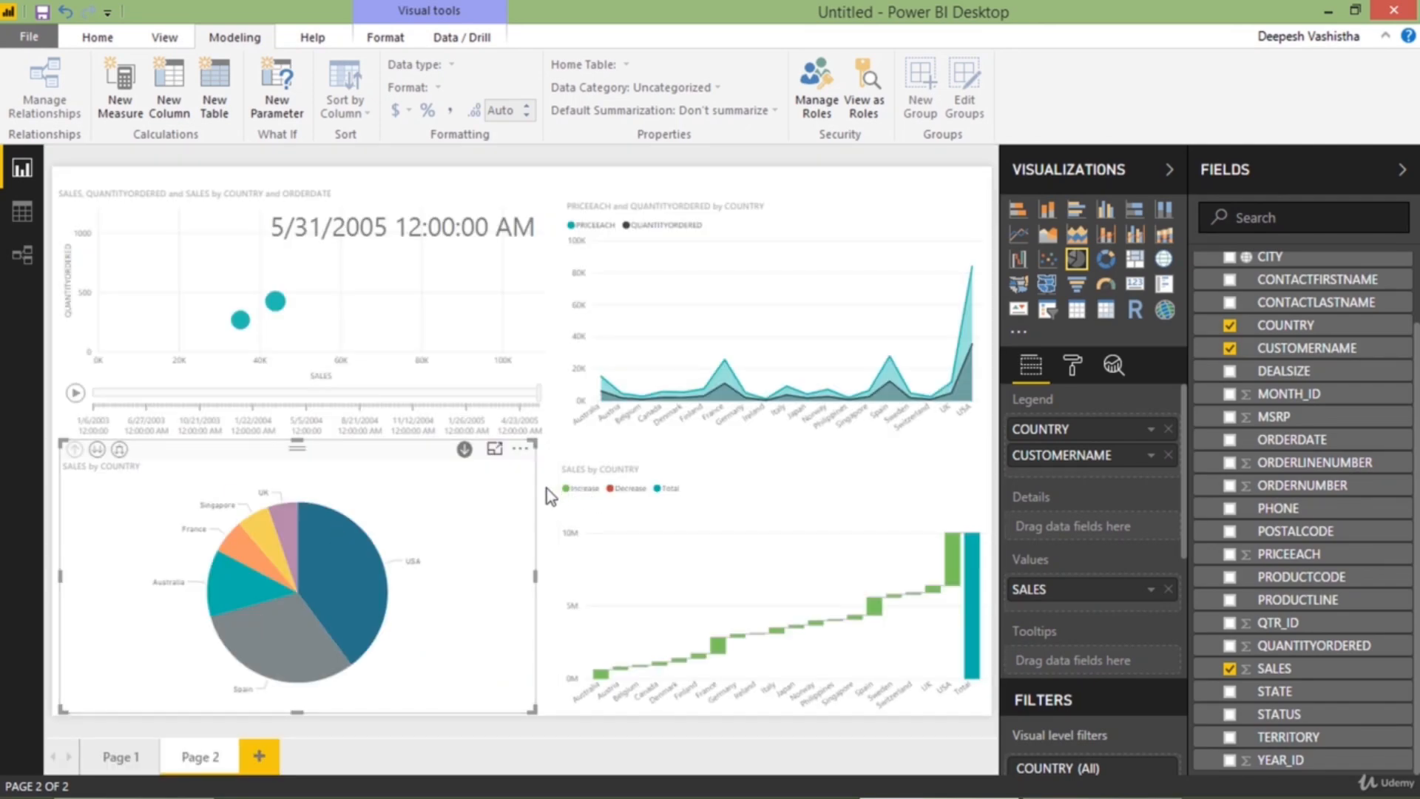
pyautogui.click(464, 450)
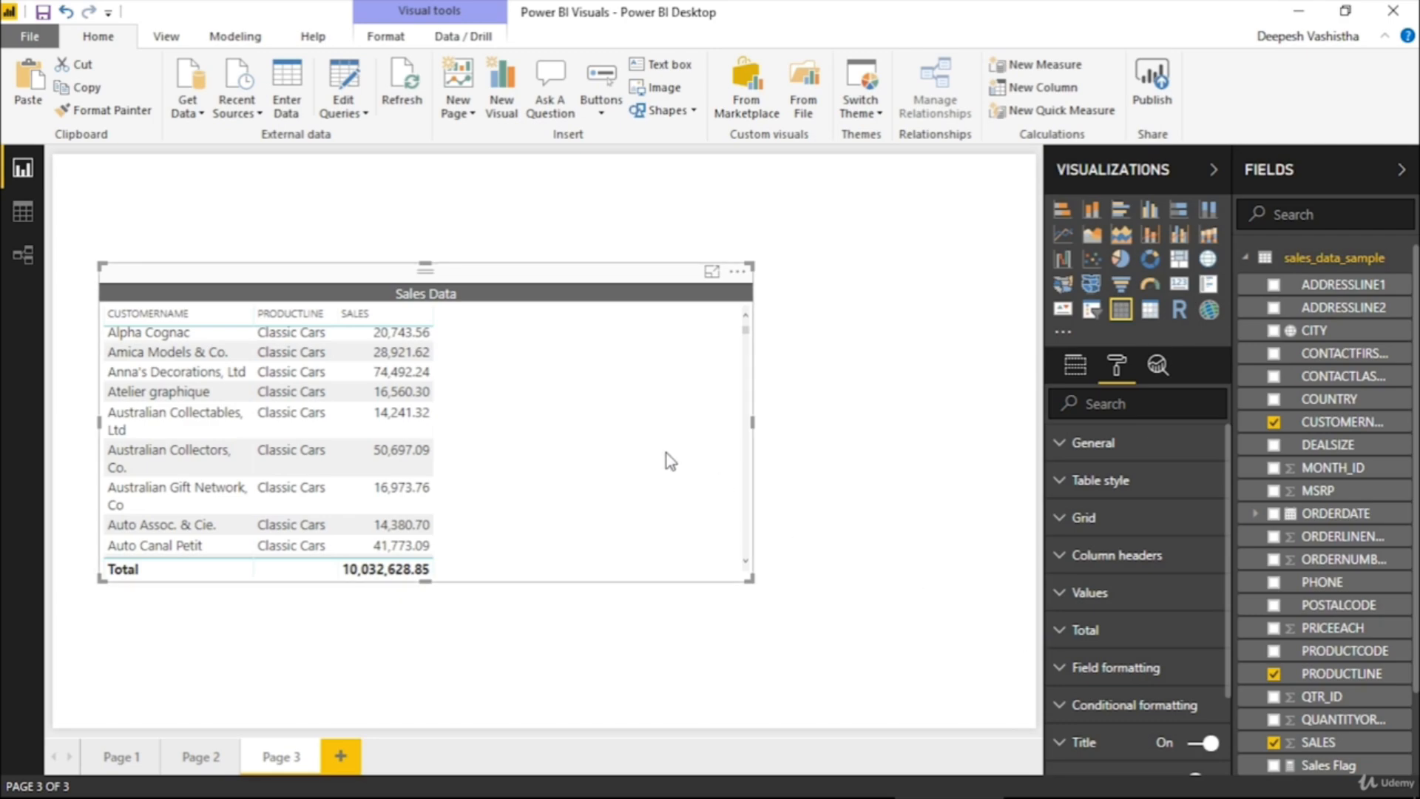
# Move the Sales Data table to the upper-left corner of Page 3 and look through its rows
pyautogui.moveTo(667, 455); pyautogui.dragTo(614, 340)
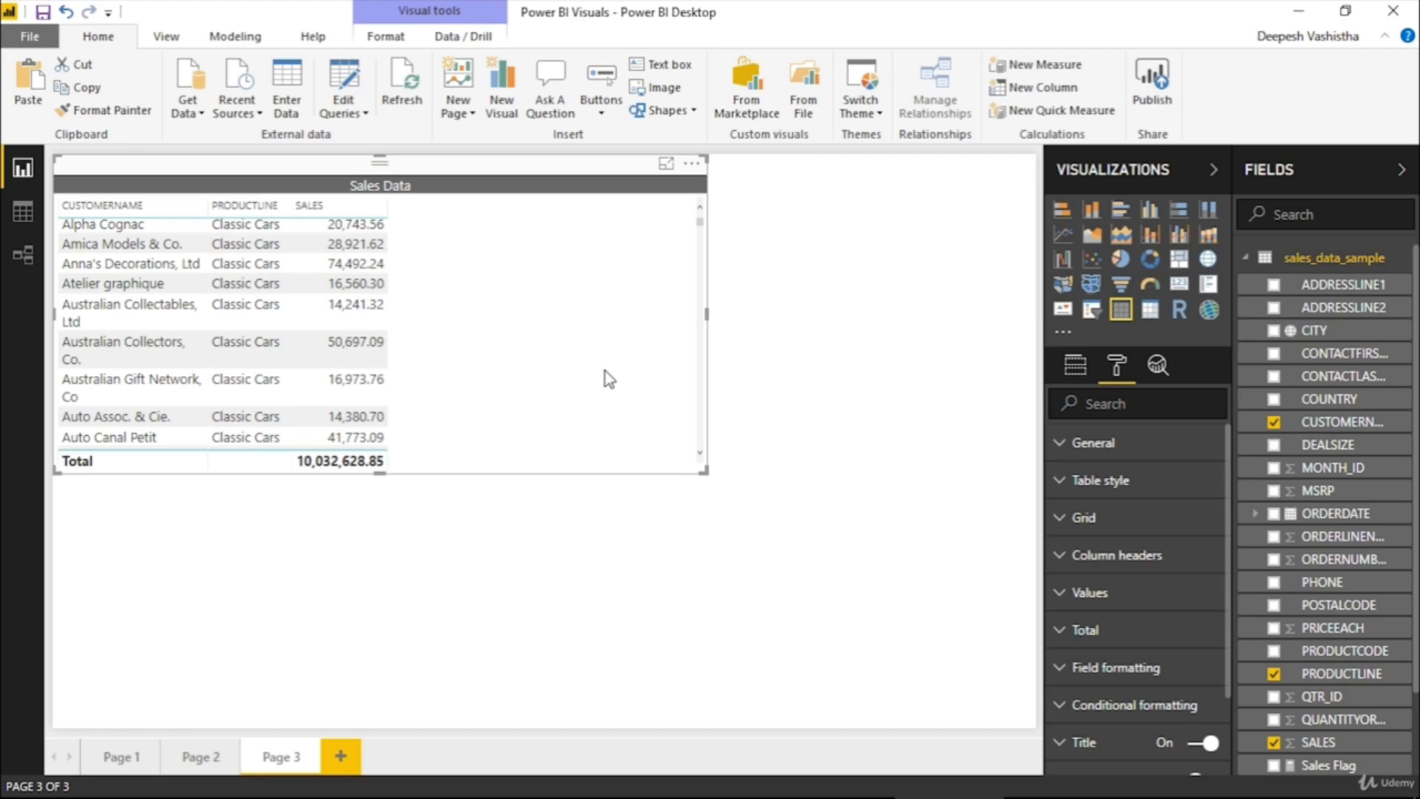
pyautogui.scroll(-3, 614, 397)
pyautogui.scroll(3, 614, 398)
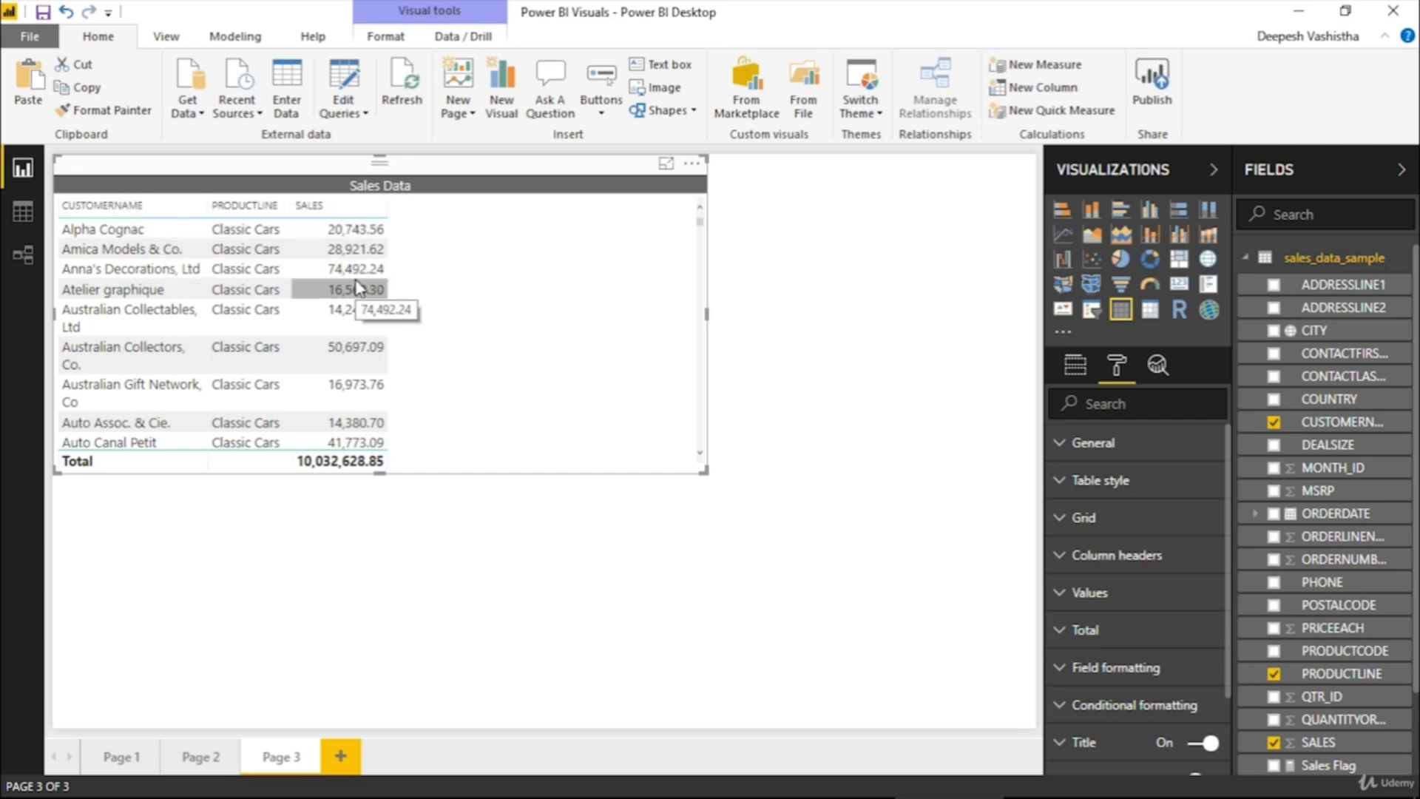
pyautogui.scroll(-3, 359, 288)
pyautogui.scroll(3, 359, 288)
# Choose SALES as the field for the Sales Data table's conditional formatting
pyautogui.scroll(-2, 1200, 650)
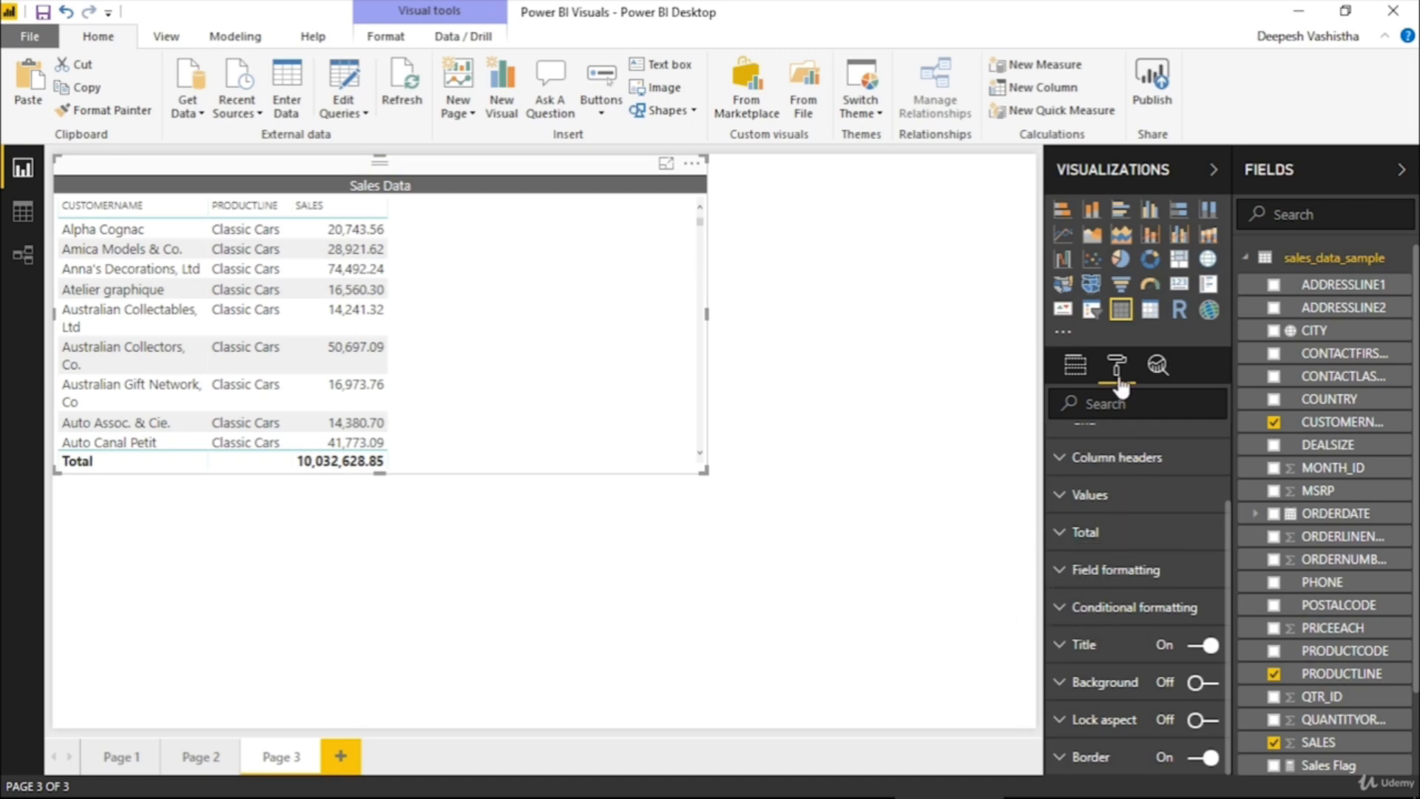
pyautogui.click(1121, 609)
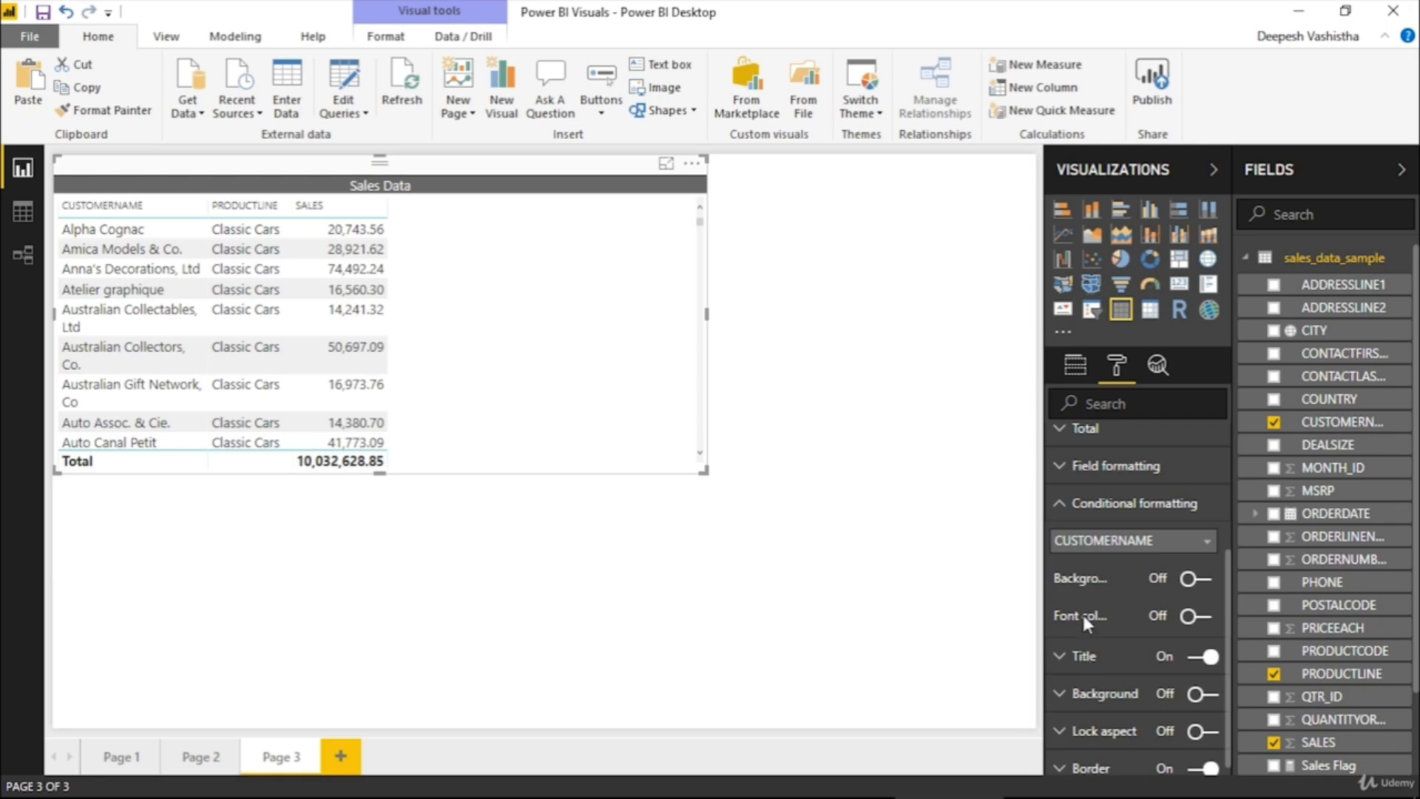
pyautogui.click(1102, 544)
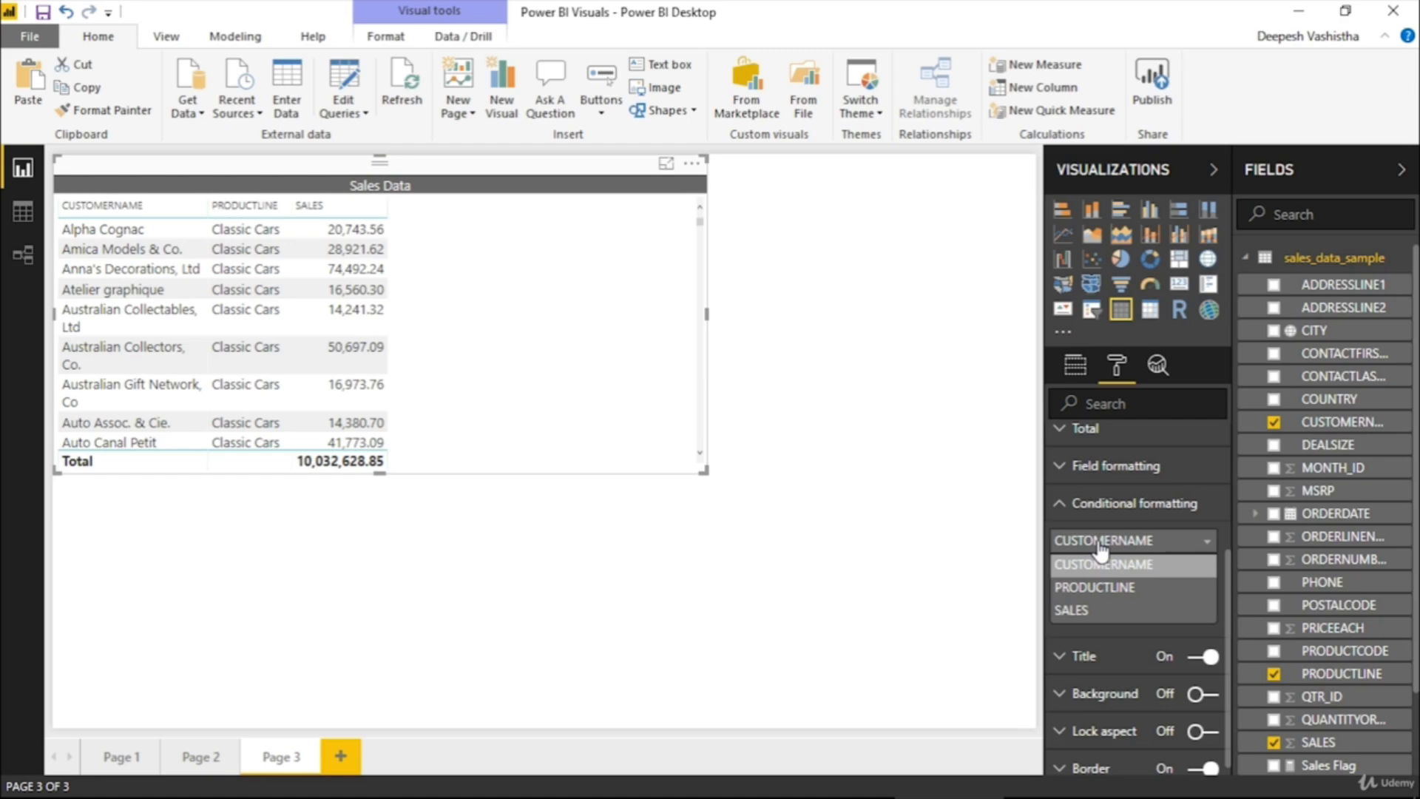
pyautogui.click(1104, 586)
pyautogui.click(1108, 551)
pyautogui.click(1109, 571)
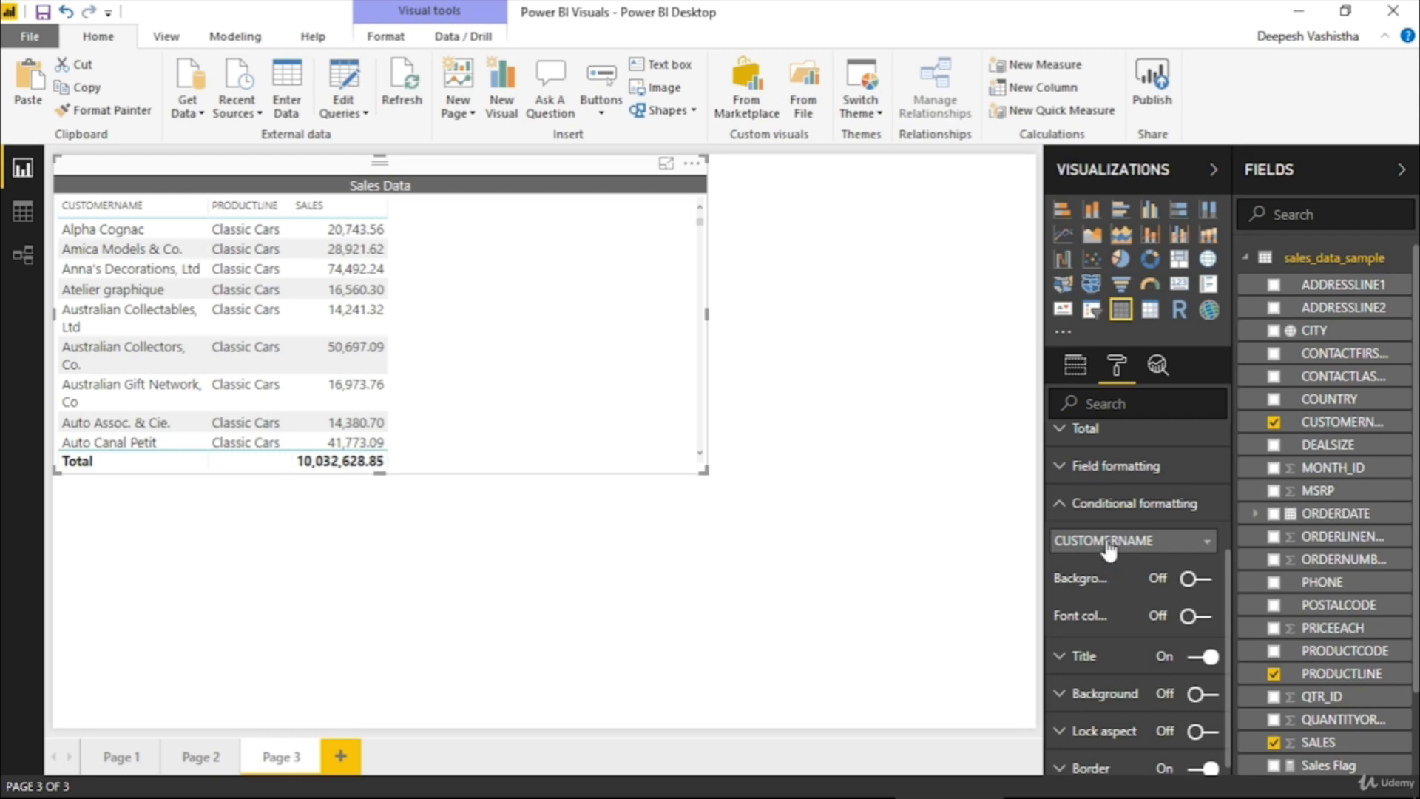
pyautogui.click(1108, 543)
pyautogui.click(1100, 601)
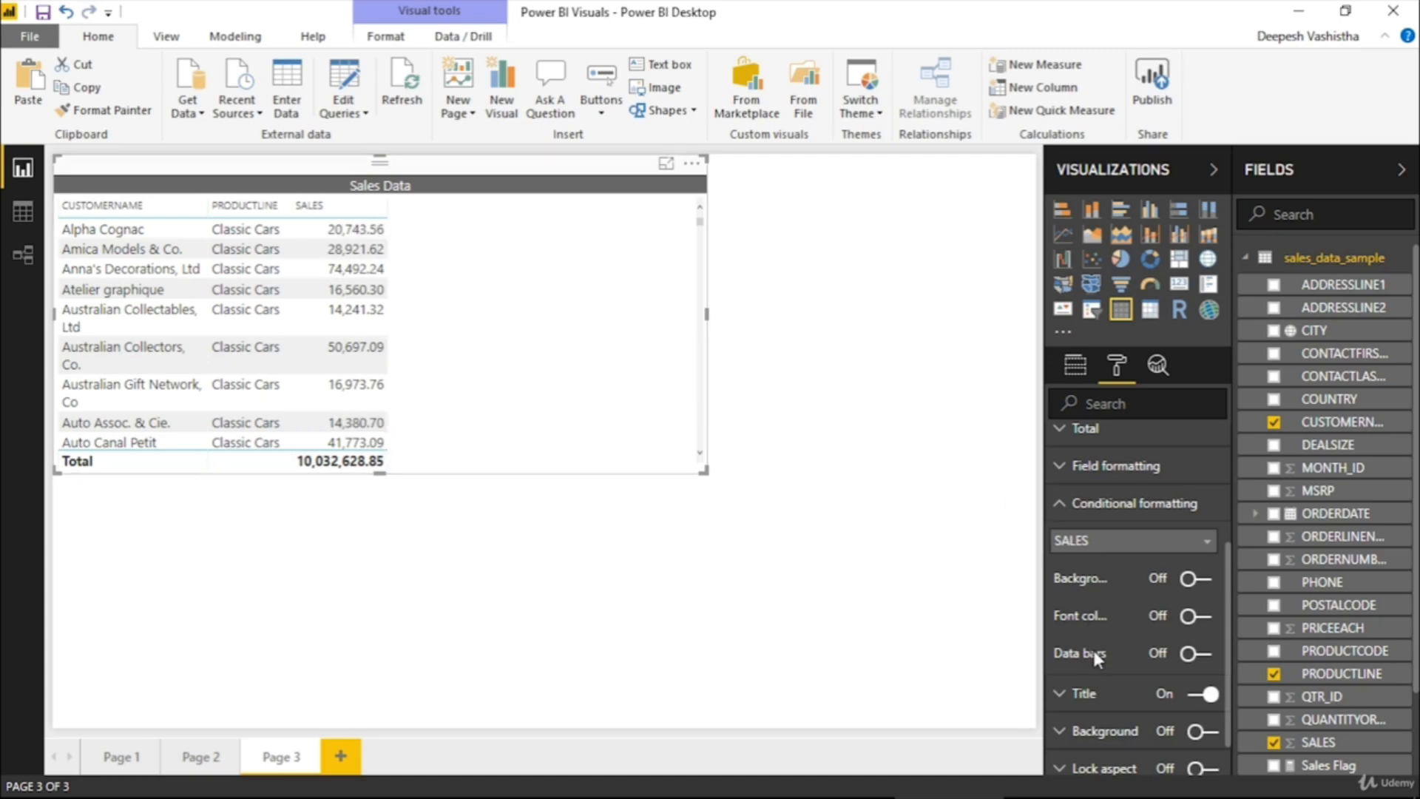
# Try data bars on the SALES column, look through the table's rows and turn the data bars off again
pyautogui.click(1192, 655)
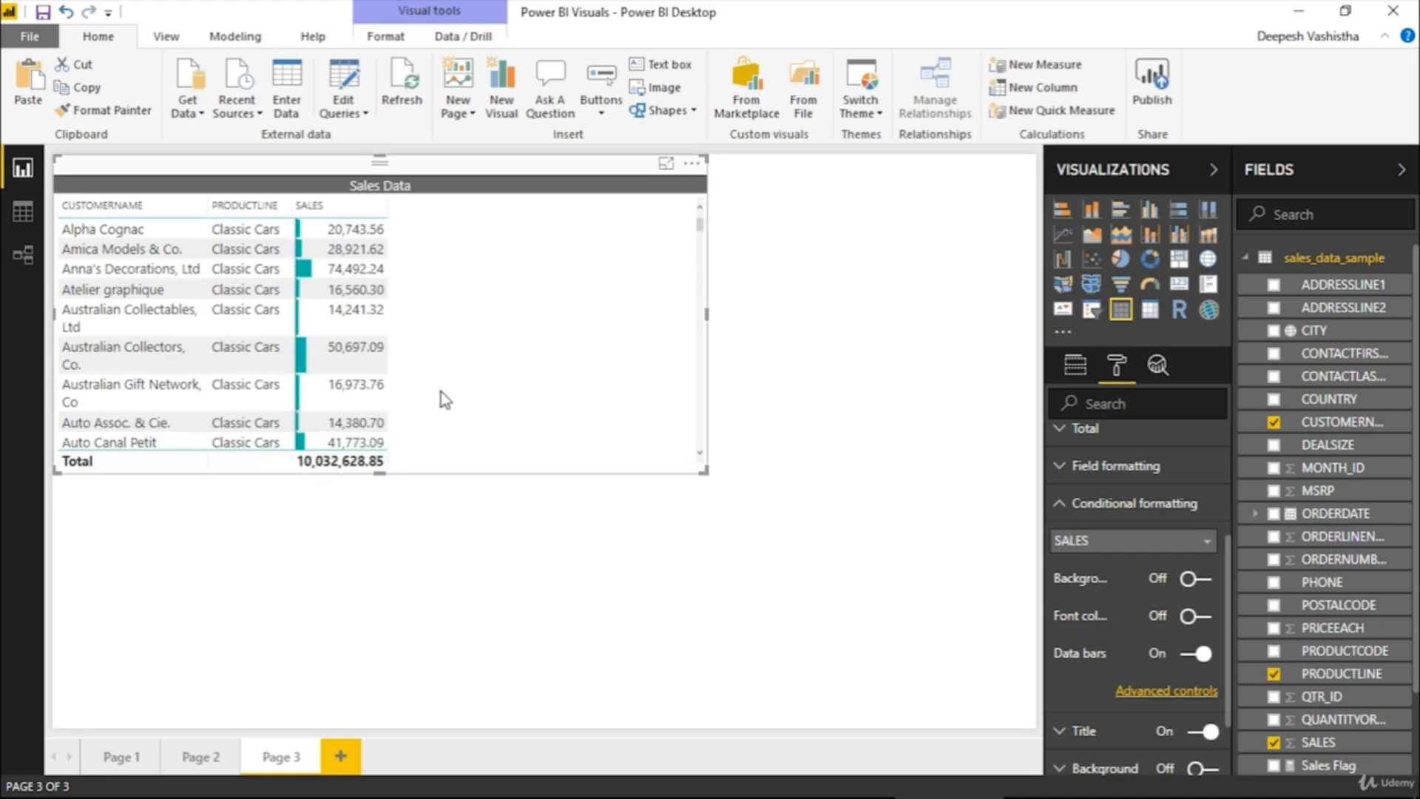
pyautogui.scroll(-3, 410, 377)
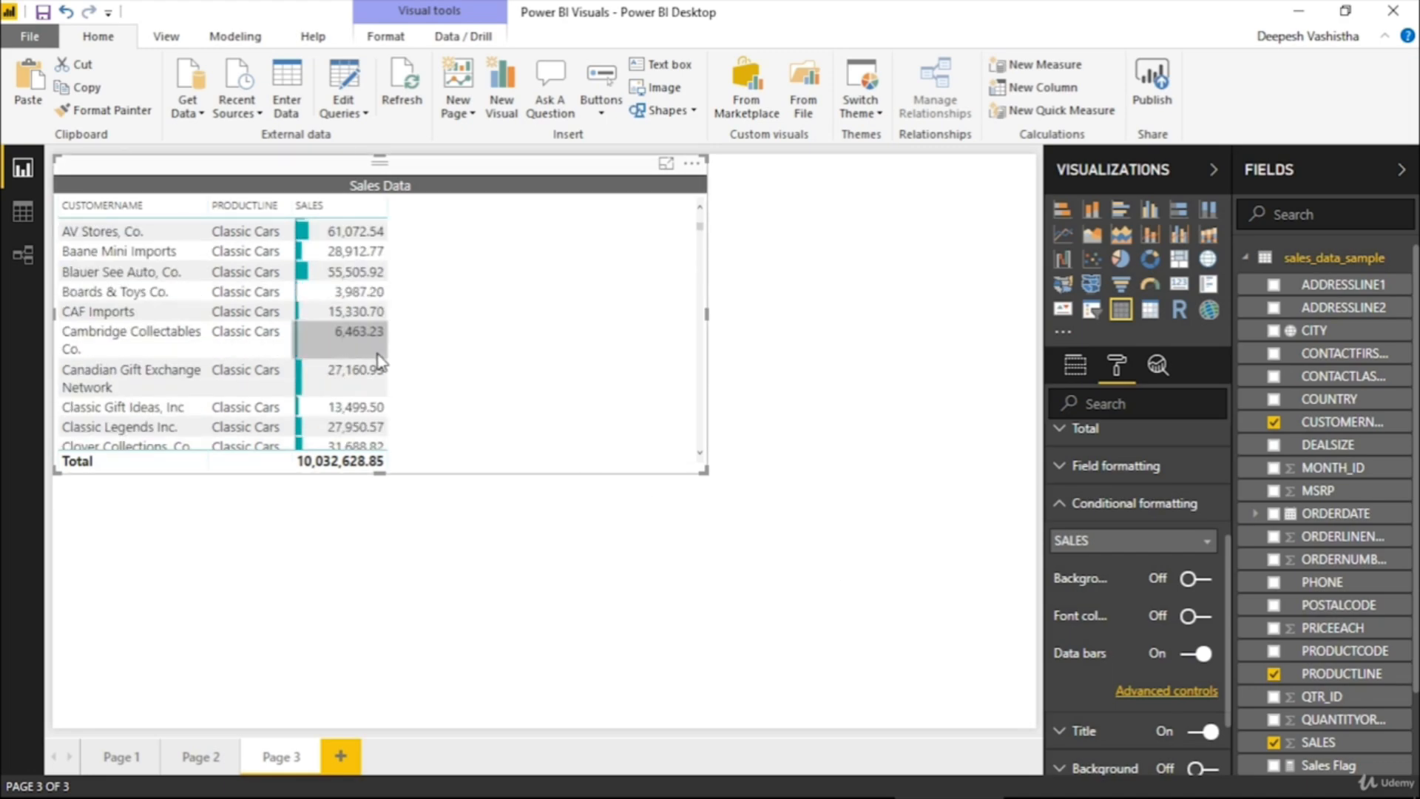
pyautogui.scroll(-3, 379, 359)
pyautogui.scroll(-3, 379, 362)
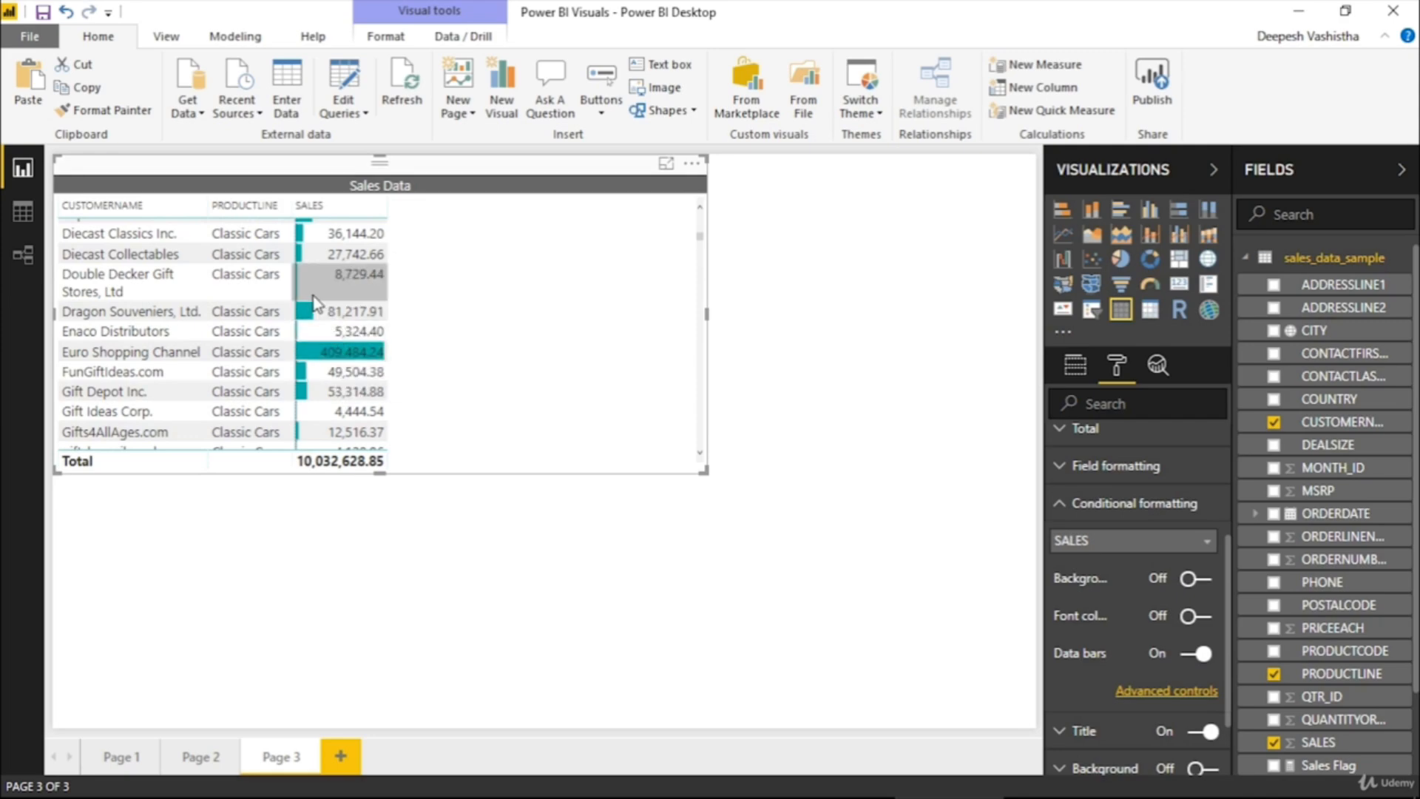
pyautogui.scroll(2, 313, 297)
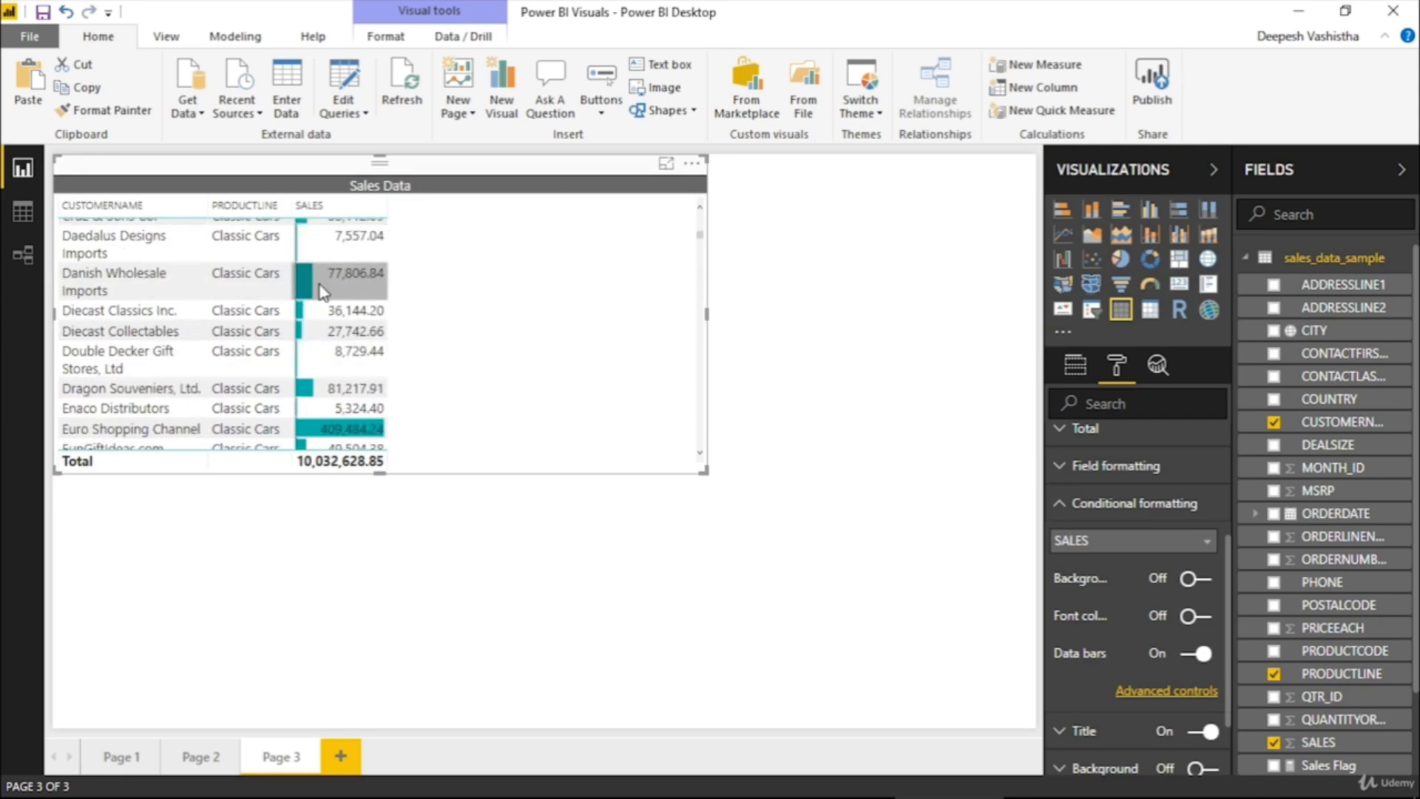
pyautogui.scroll(2, 319, 292)
pyautogui.scroll(6, 319, 292)
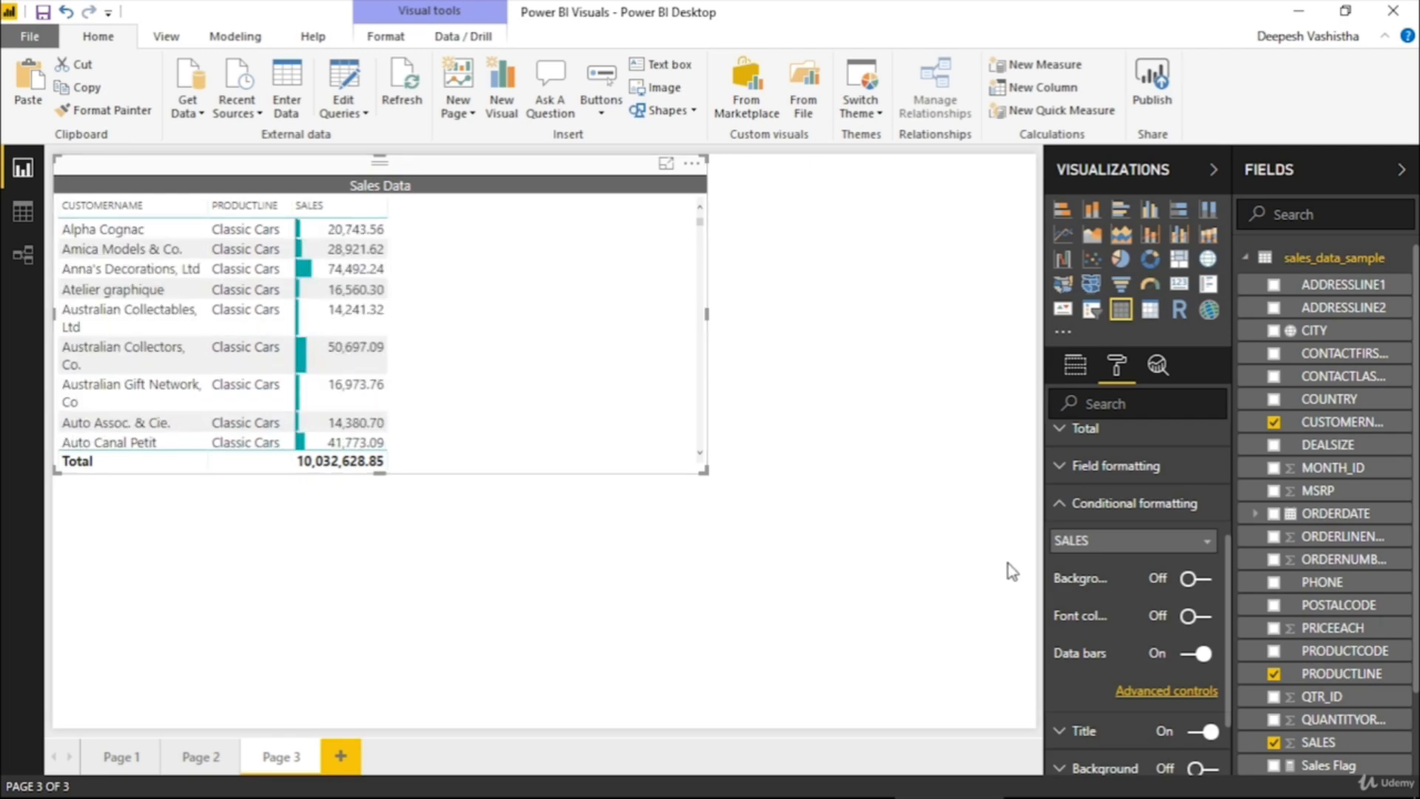
pyautogui.click(1191, 658)
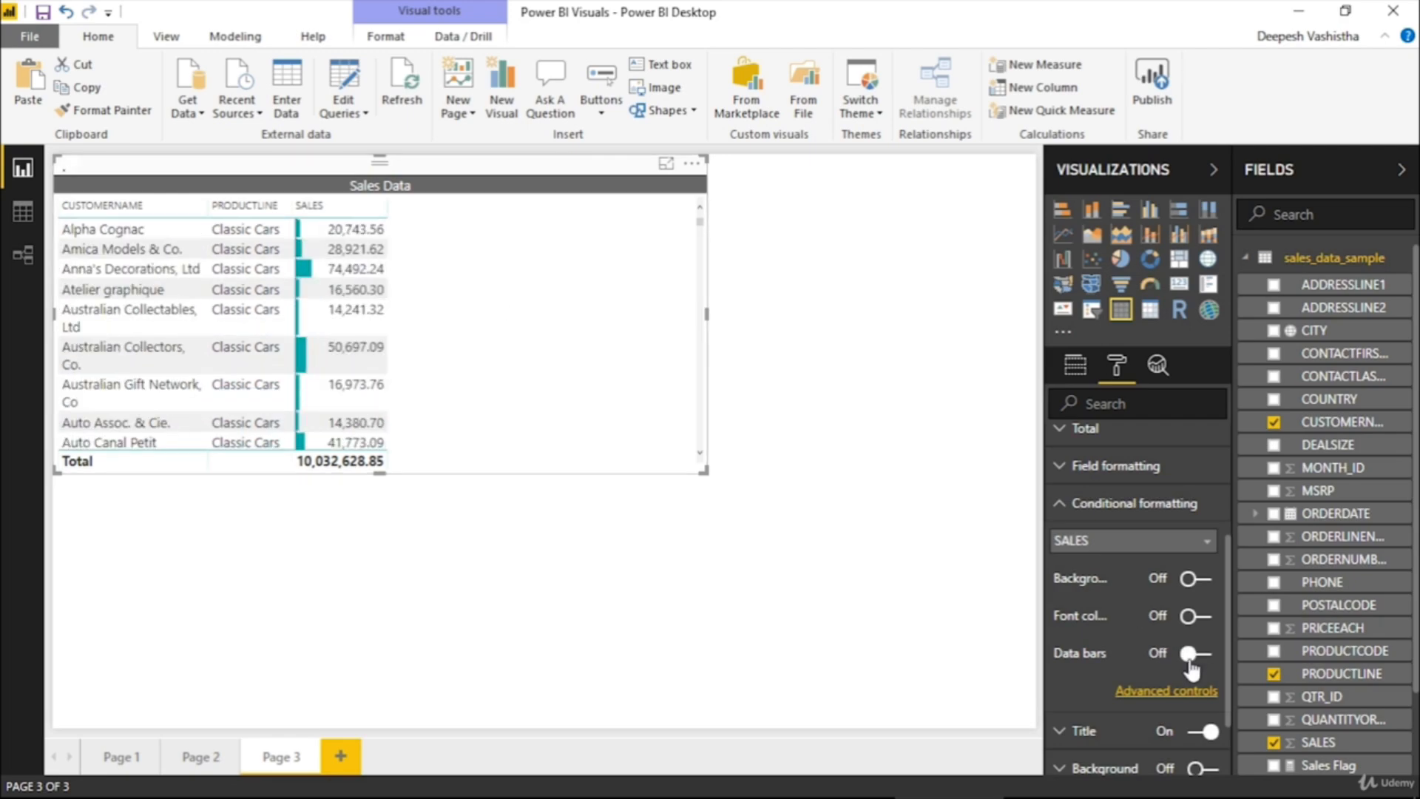
# Turn on background color formatting for the SALES column and review the shading across the table's rows
pyautogui.click(1195, 581)
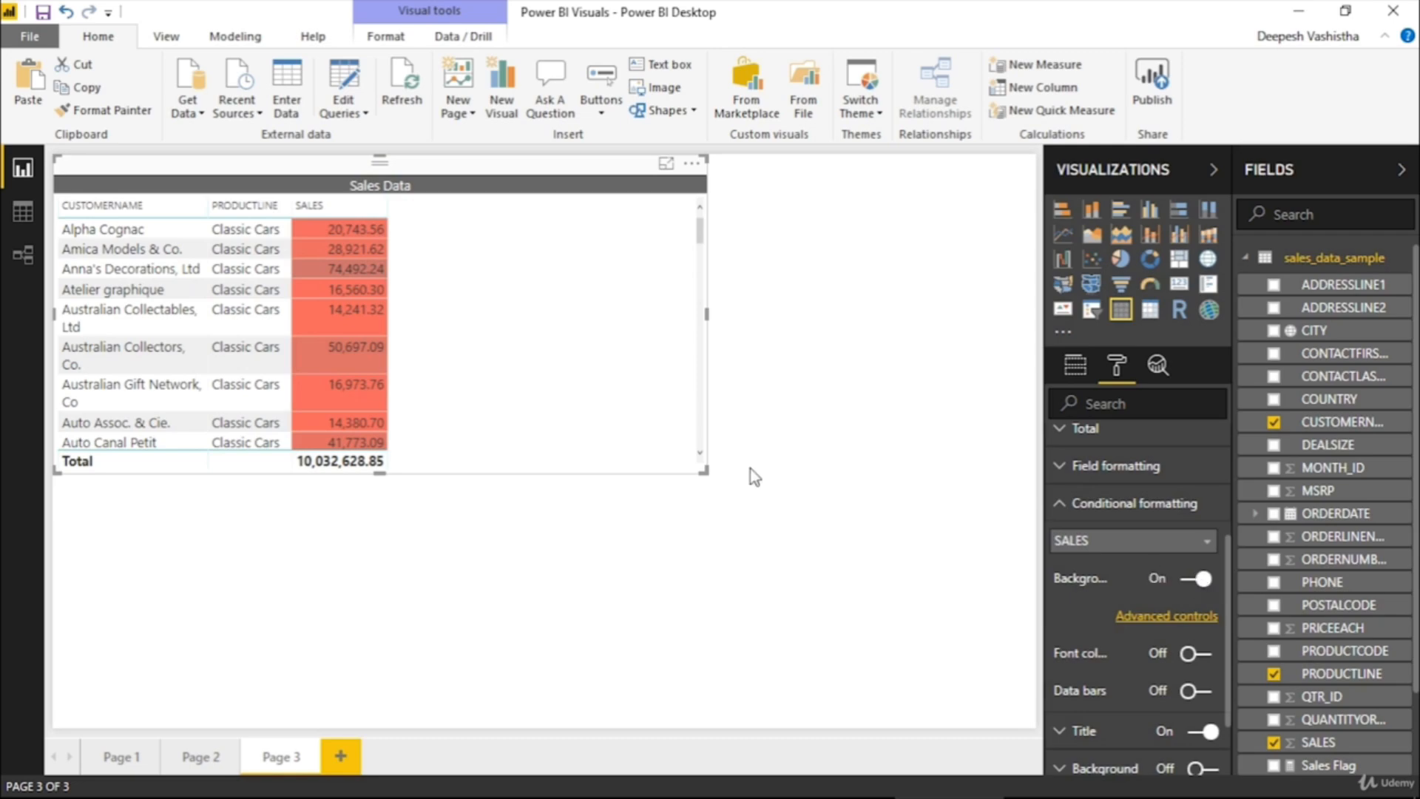
pyautogui.scroll(-6, 300, 363)
pyautogui.scroll(-12, 372, 346)
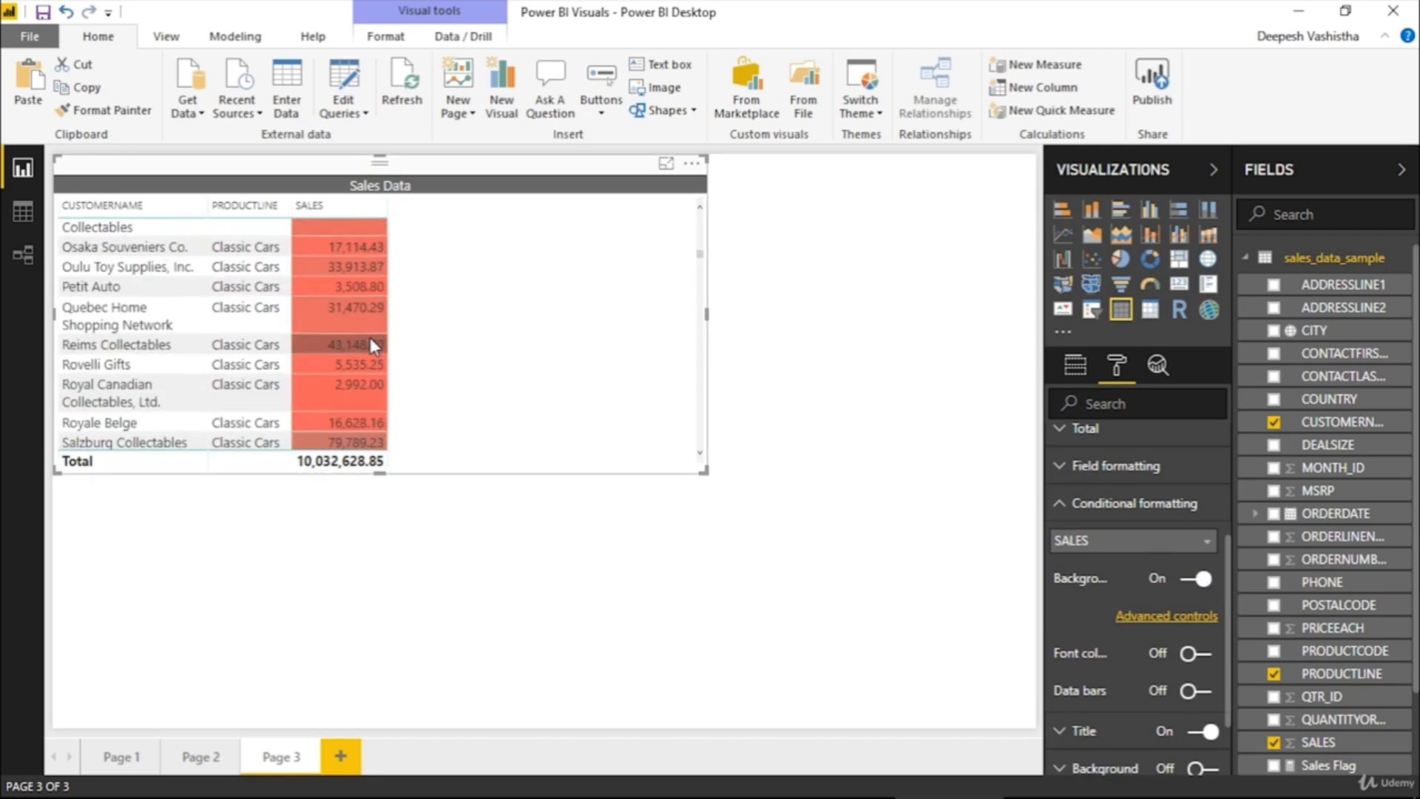
pyautogui.scroll(-10, 365, 348)
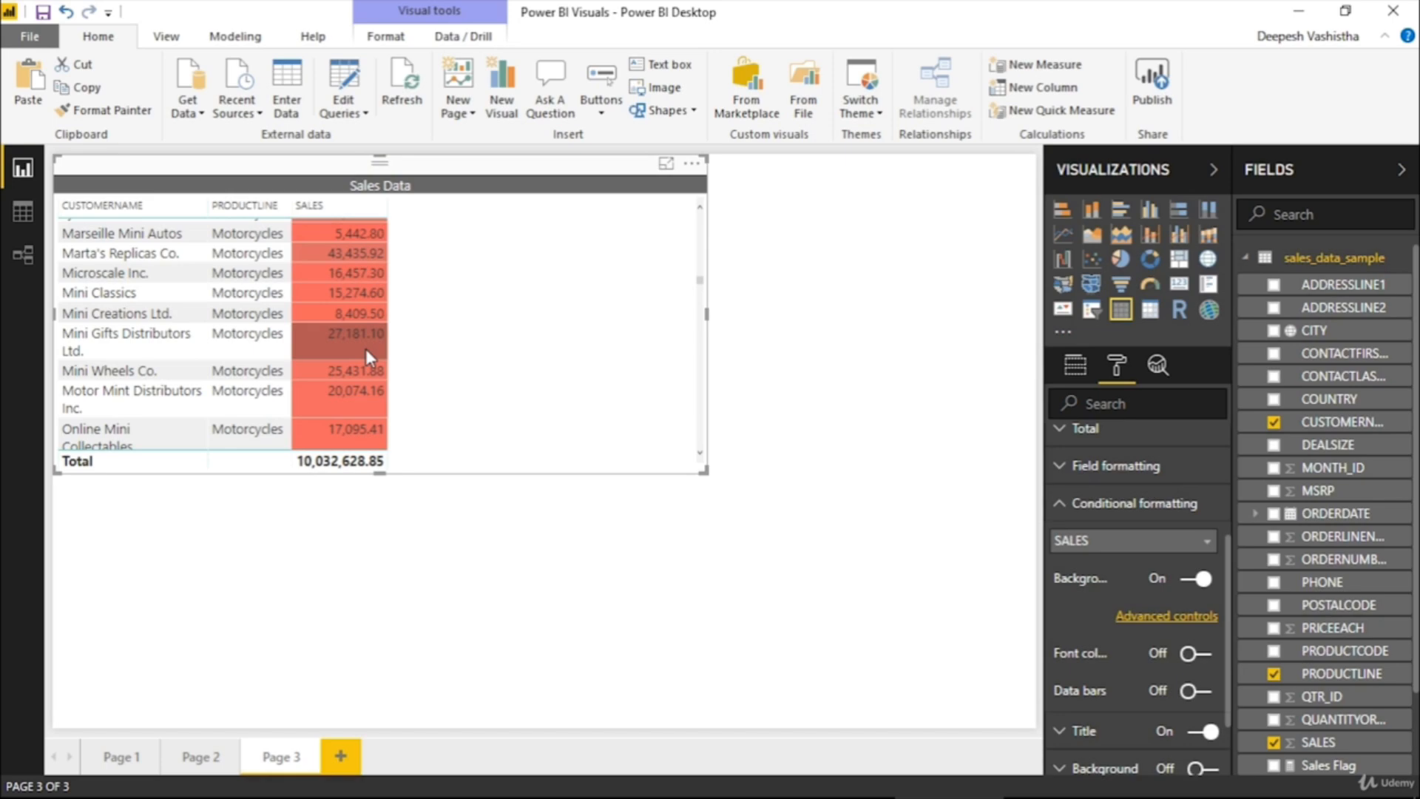
pyautogui.scroll(-15, 365, 348)
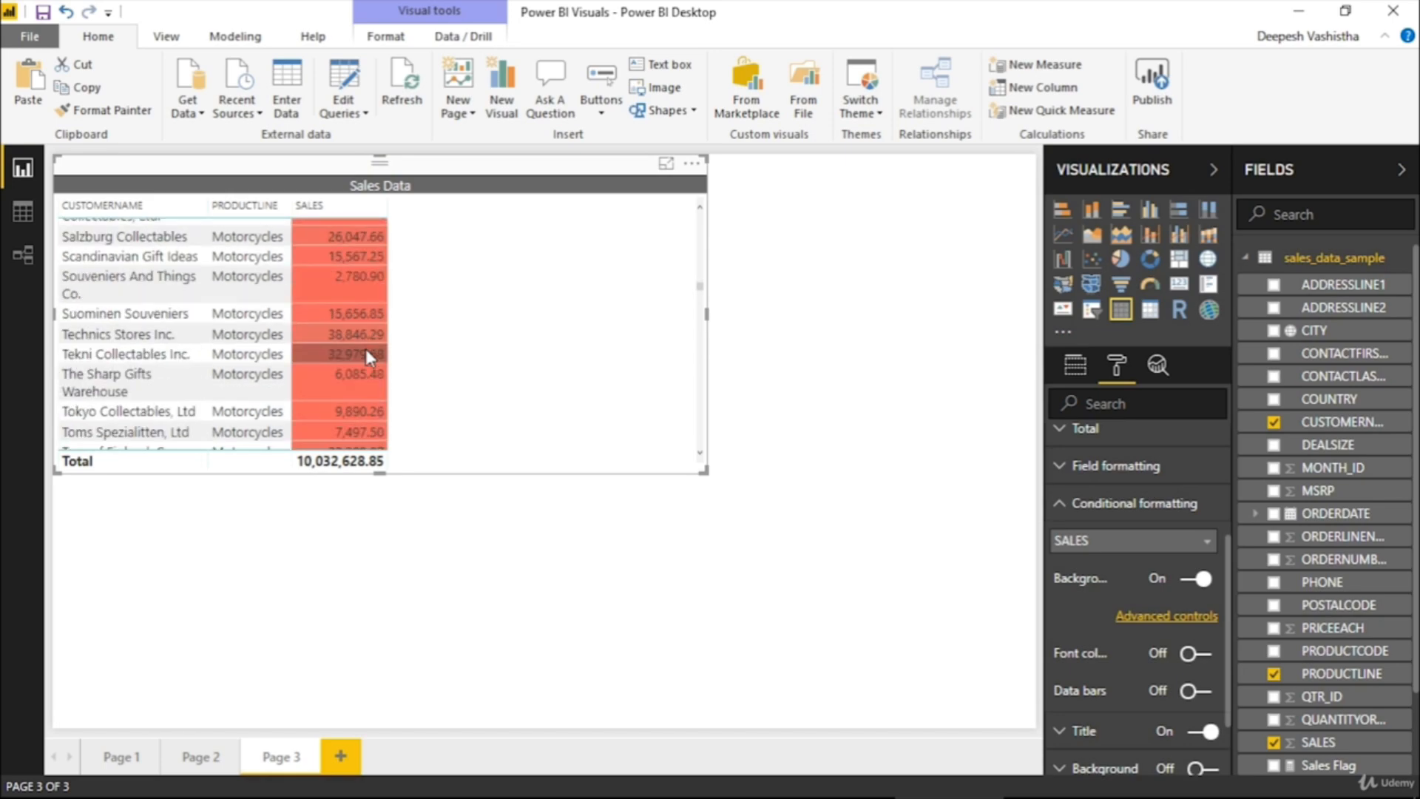
pyautogui.scroll(15, 365, 348)
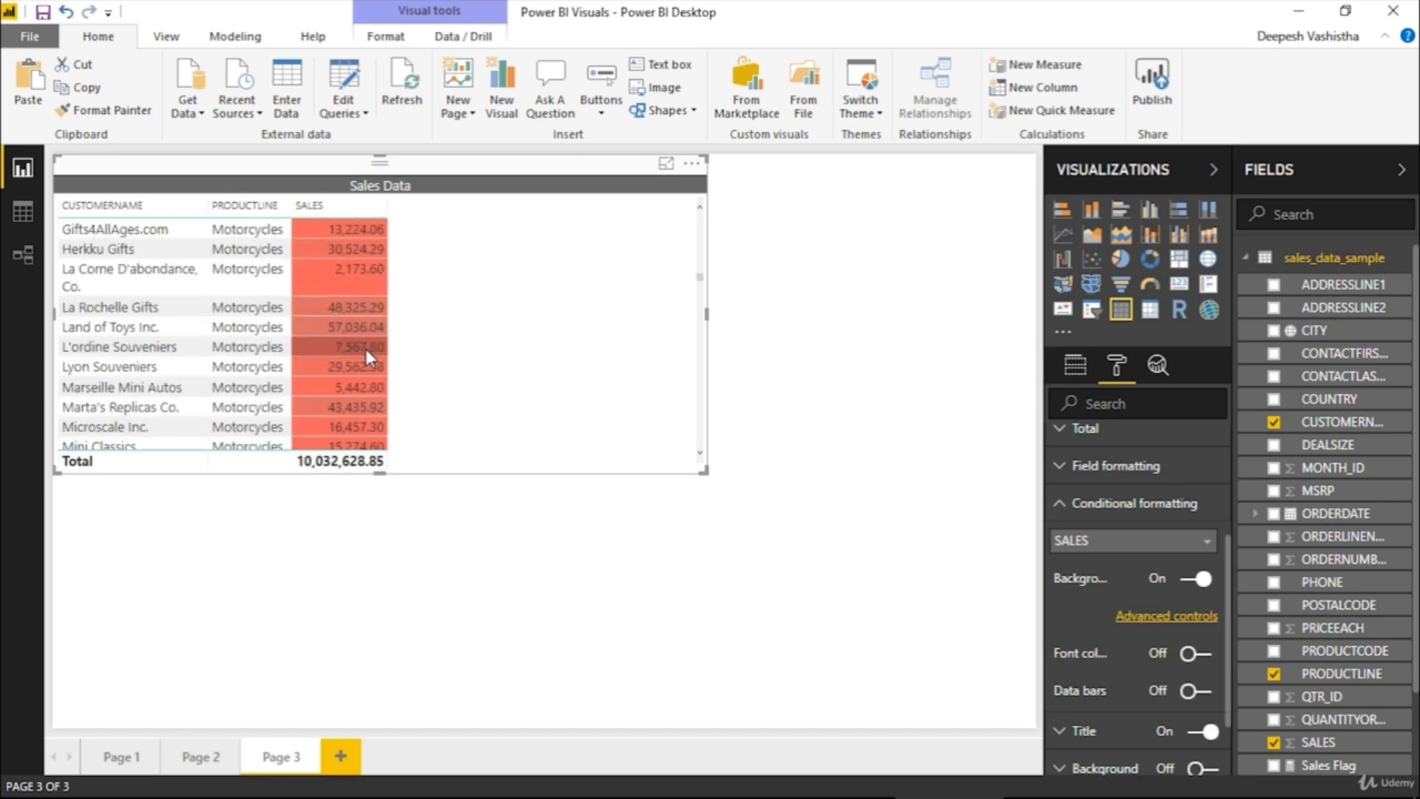
pyautogui.scroll(15, 366, 348)
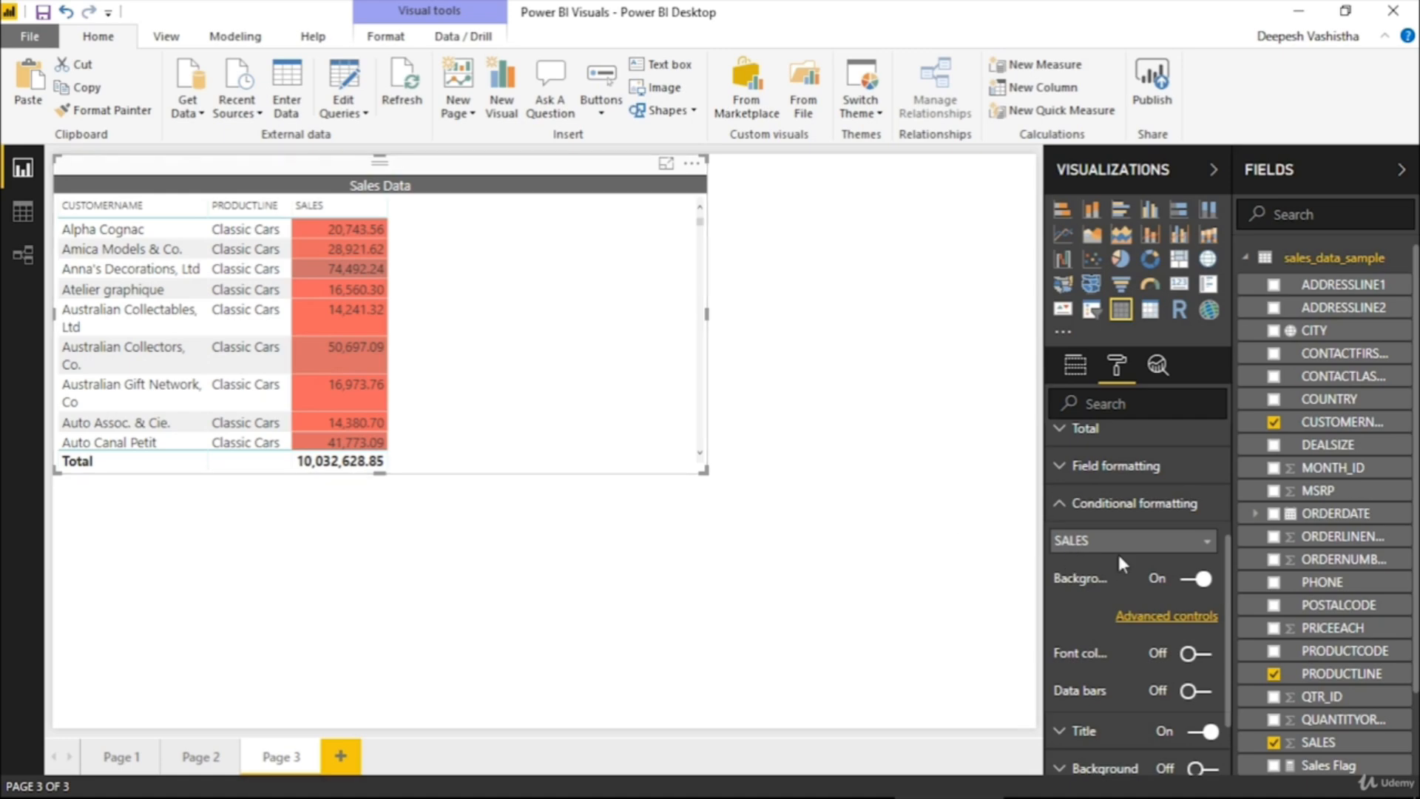
# In the advanced background color controls, try a minimum Number of 10000, then restore Lowest value and keep the maximum at Highest value
pyautogui.click(1183, 617)
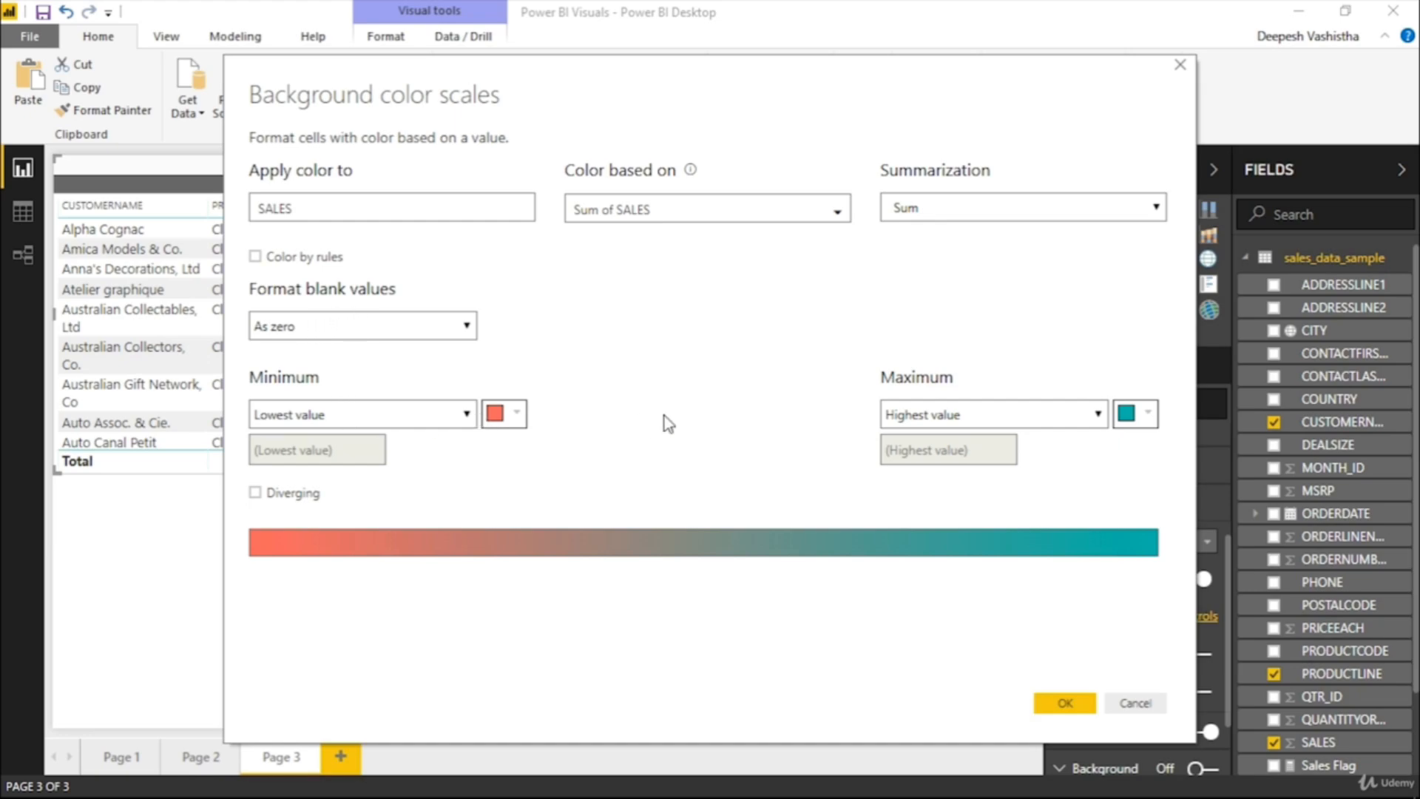
pyautogui.click(433, 418)
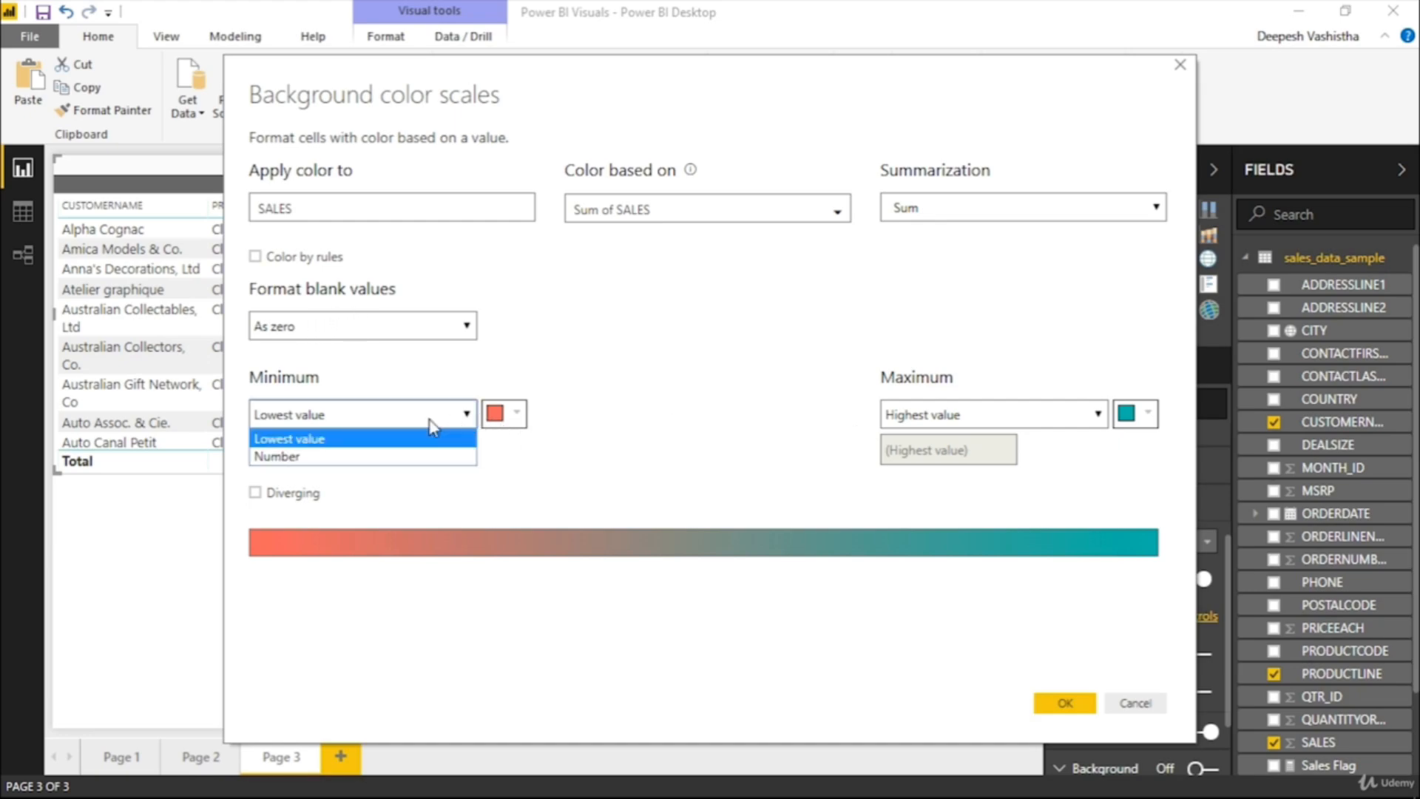
pyautogui.click(431, 420)
pyautogui.click(431, 421)
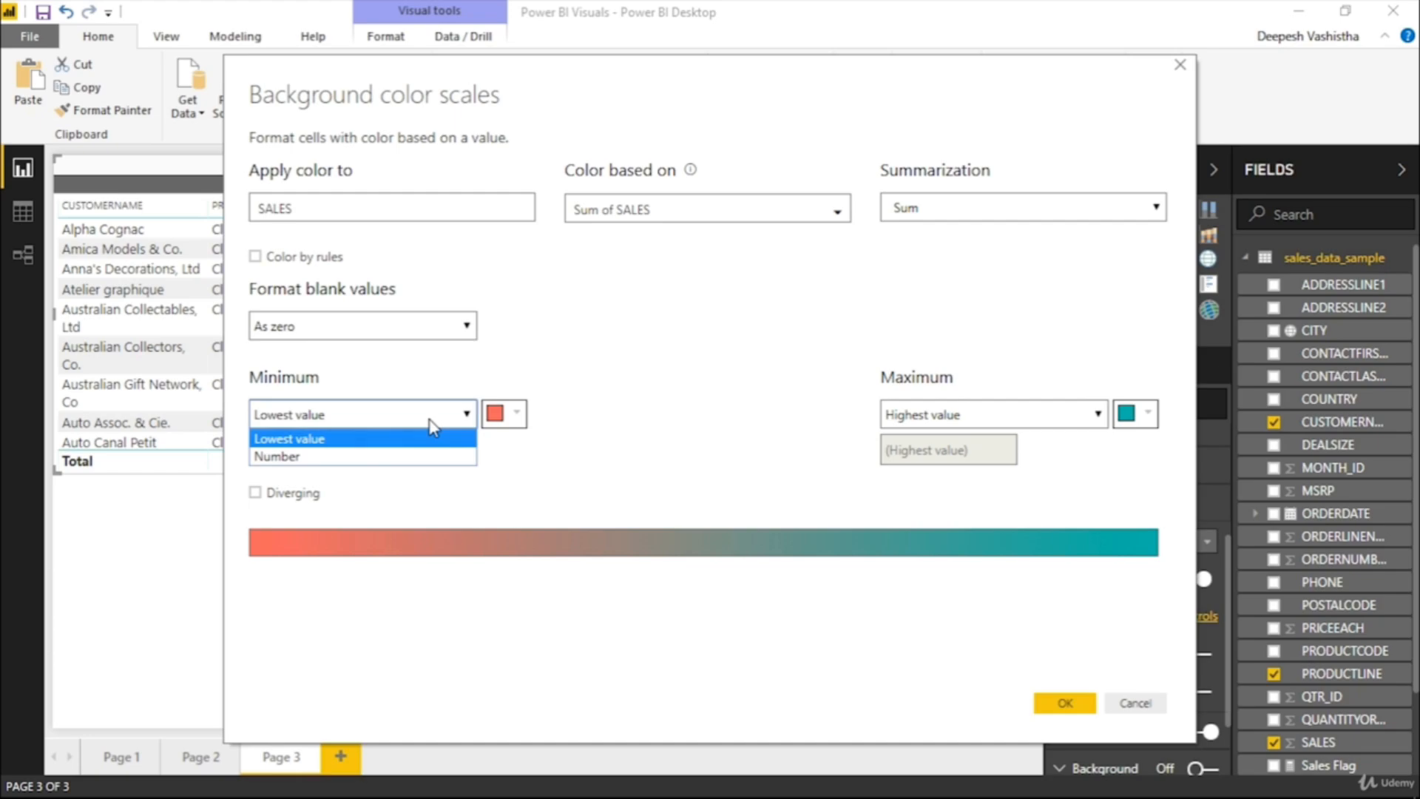
pyautogui.click(318, 457)
pyautogui.click(358, 444)
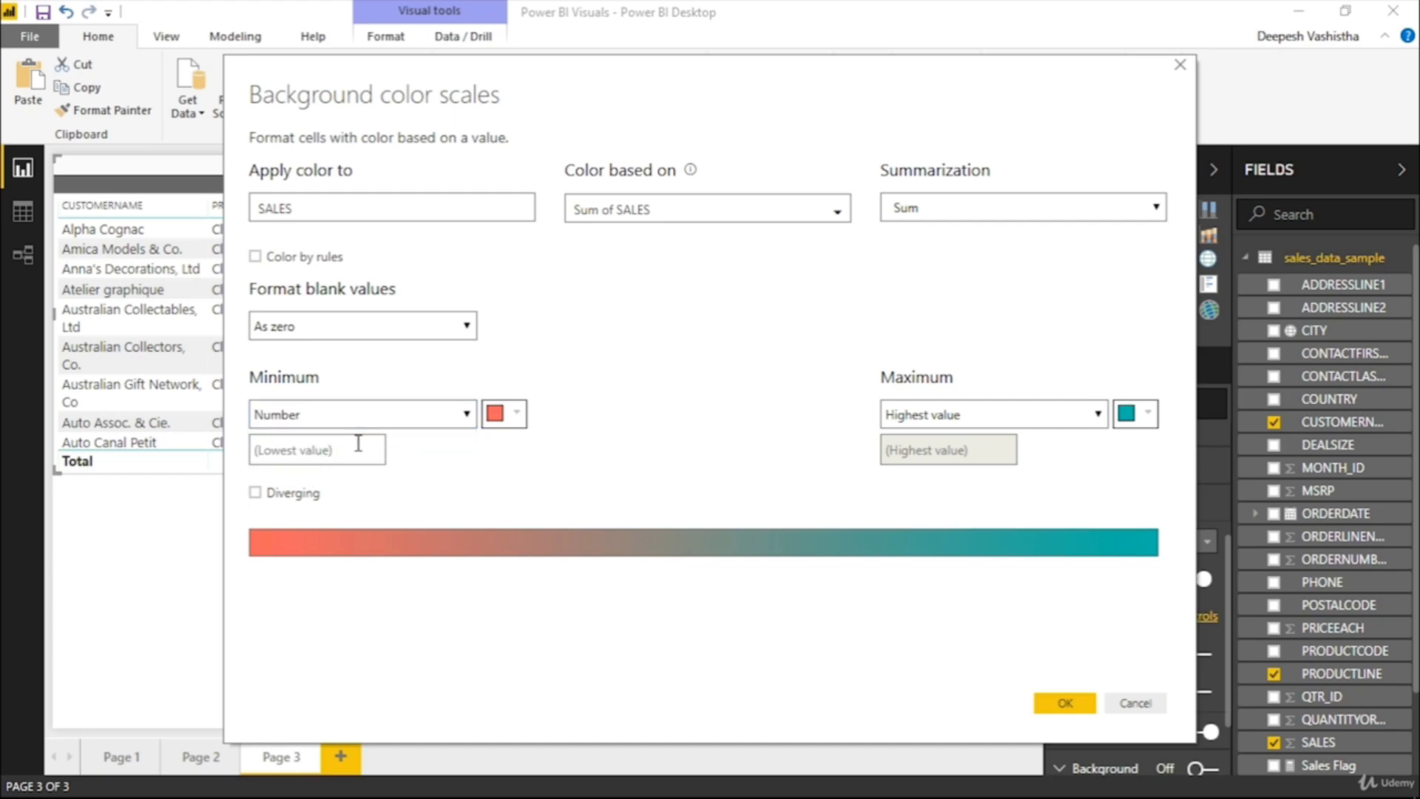
pyautogui.write('10000')
pyautogui.click(358, 421)
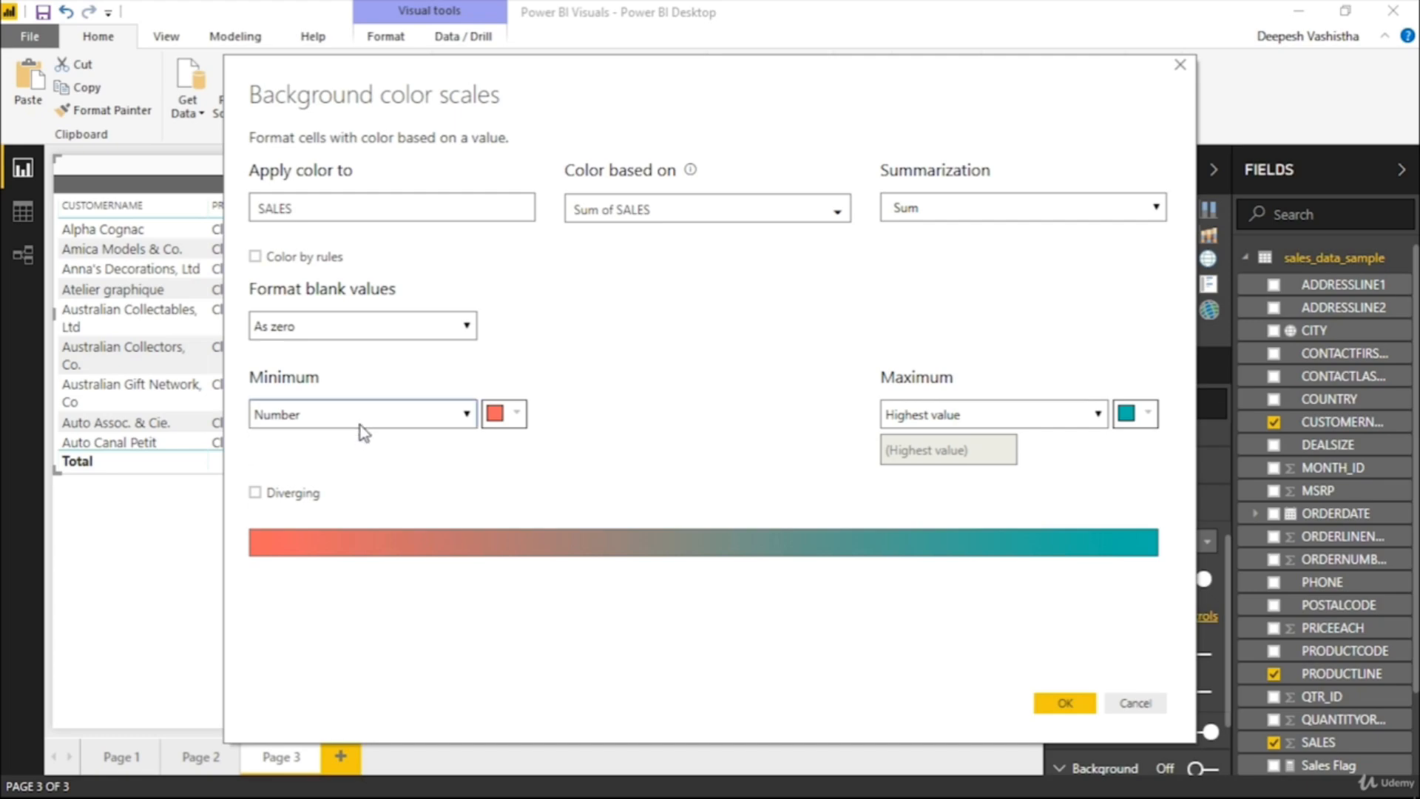
pyautogui.click(347, 440)
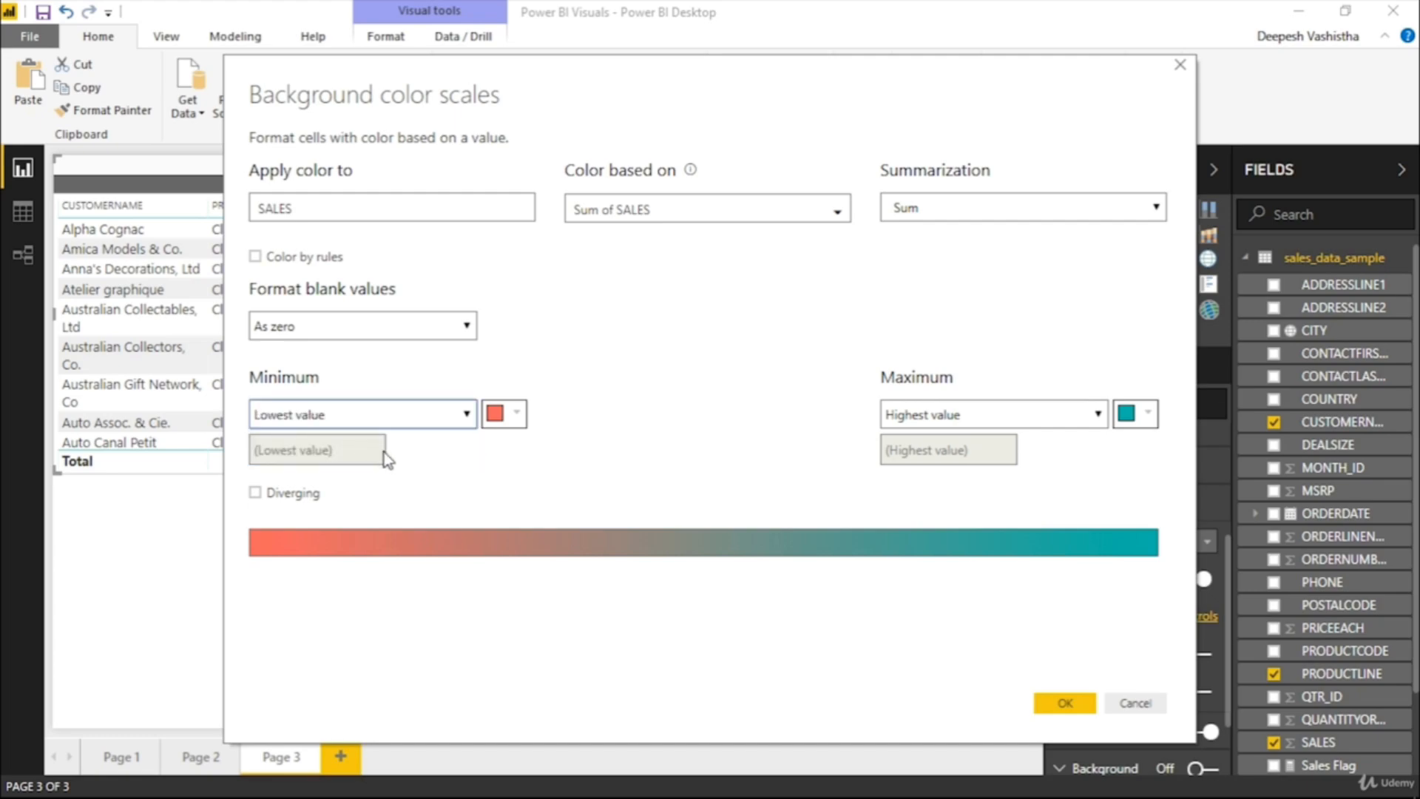
pyautogui.click(901, 417)
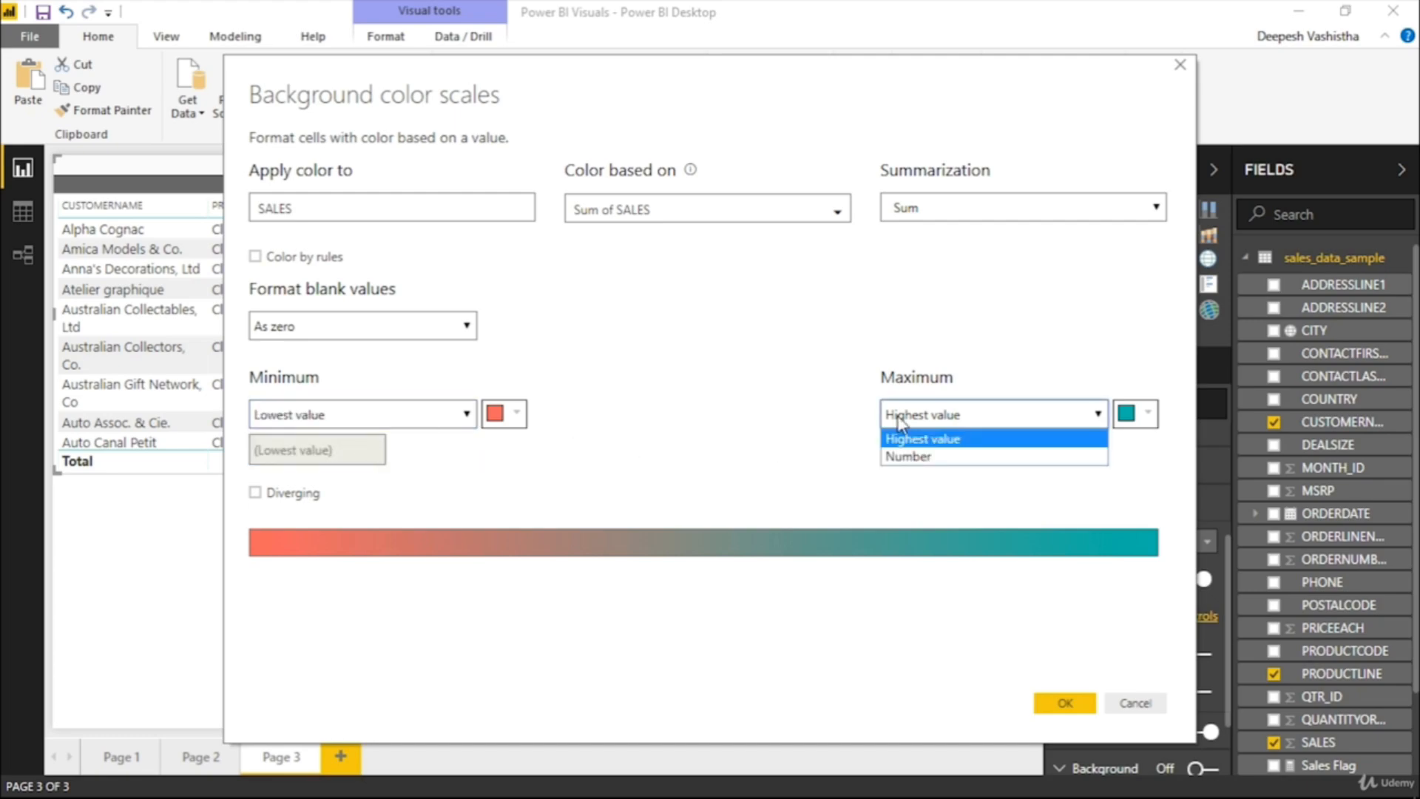
pyautogui.click(907, 438)
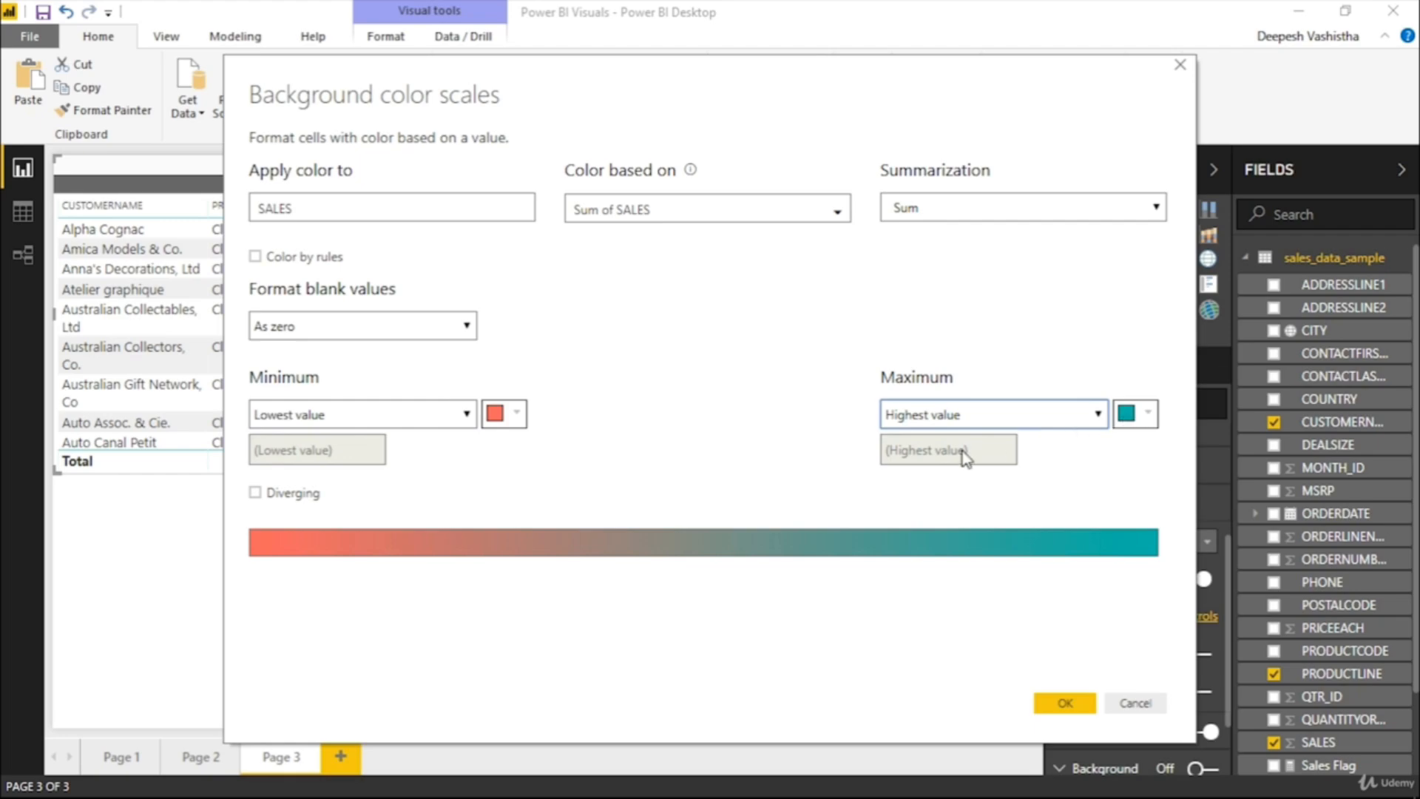
# Move the Background color scales dialog clear of the SALES values and set the minimum to Number 15560
pyautogui.moveTo(909, 95)
pyautogui.mouseDown()
pyautogui.moveTo(1059, 158)
pyautogui.moveTo(1333, 337)
pyautogui.mouseUp()
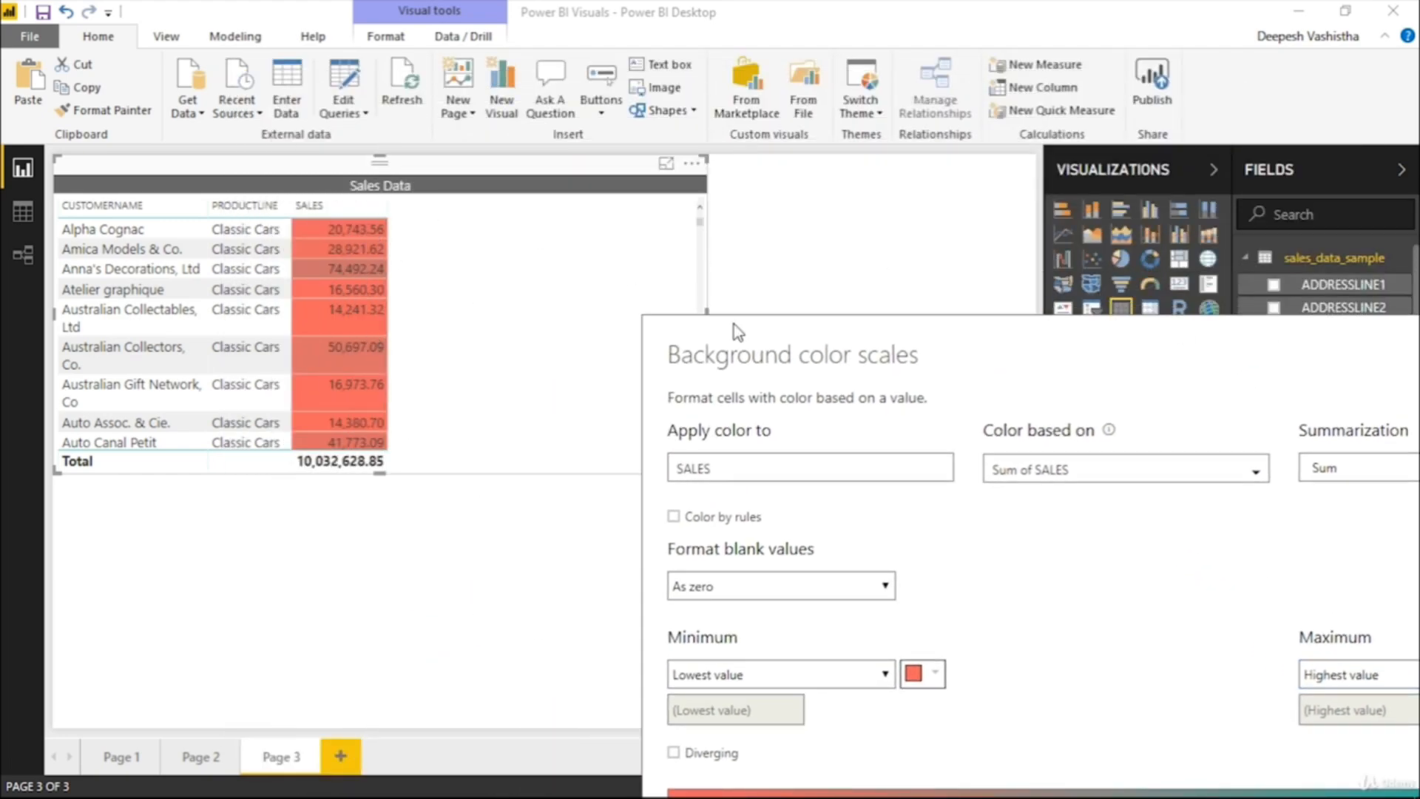
pyautogui.moveTo(734, 324); pyautogui.dragTo(372, 121)
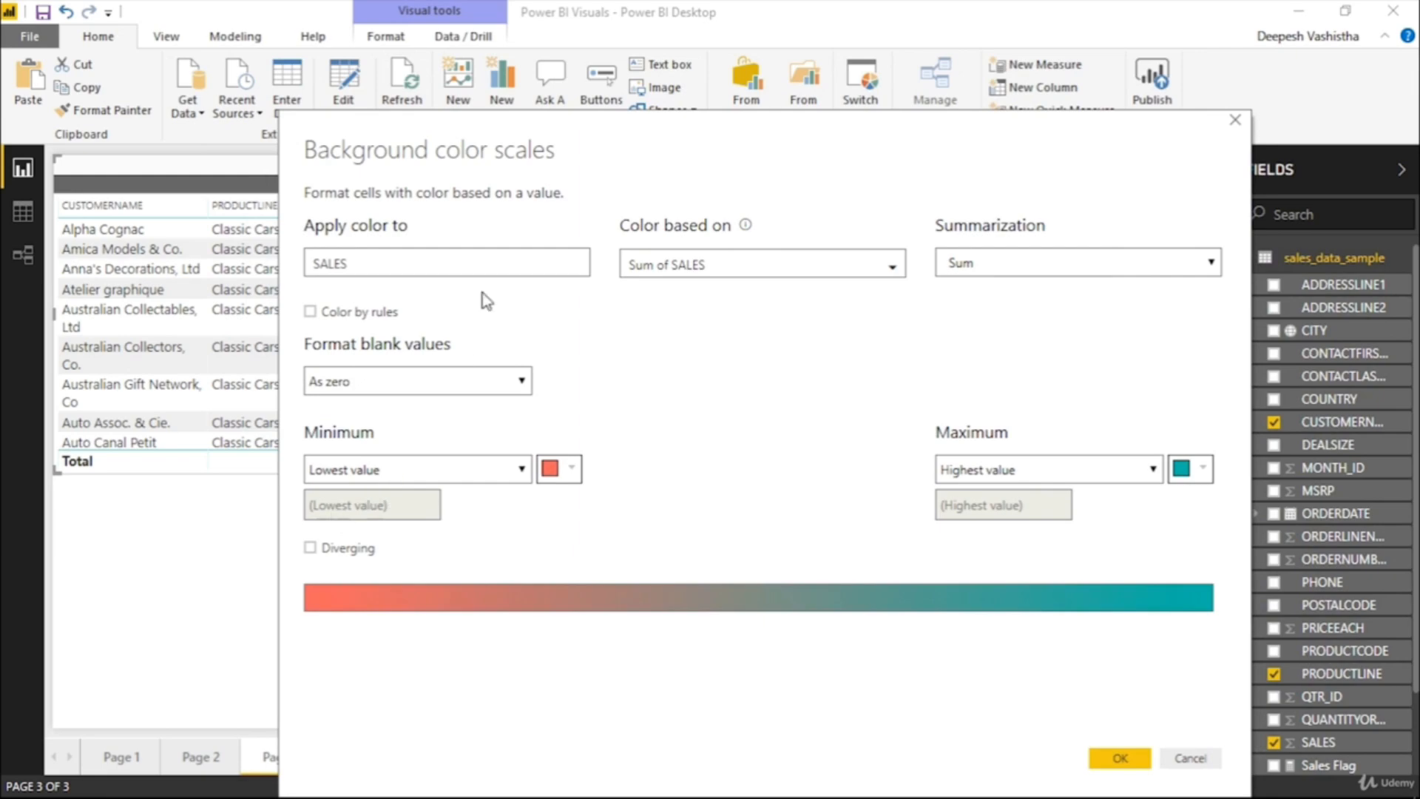
pyautogui.moveTo(745, 126)
pyautogui.mouseDown()
pyautogui.moveTo(920, 242)
pyautogui.moveTo(844, 205)
pyautogui.moveTo(833, 185)
pyautogui.moveTo(849, 164)
pyautogui.moveTo(741, 65)
pyautogui.mouseUp()
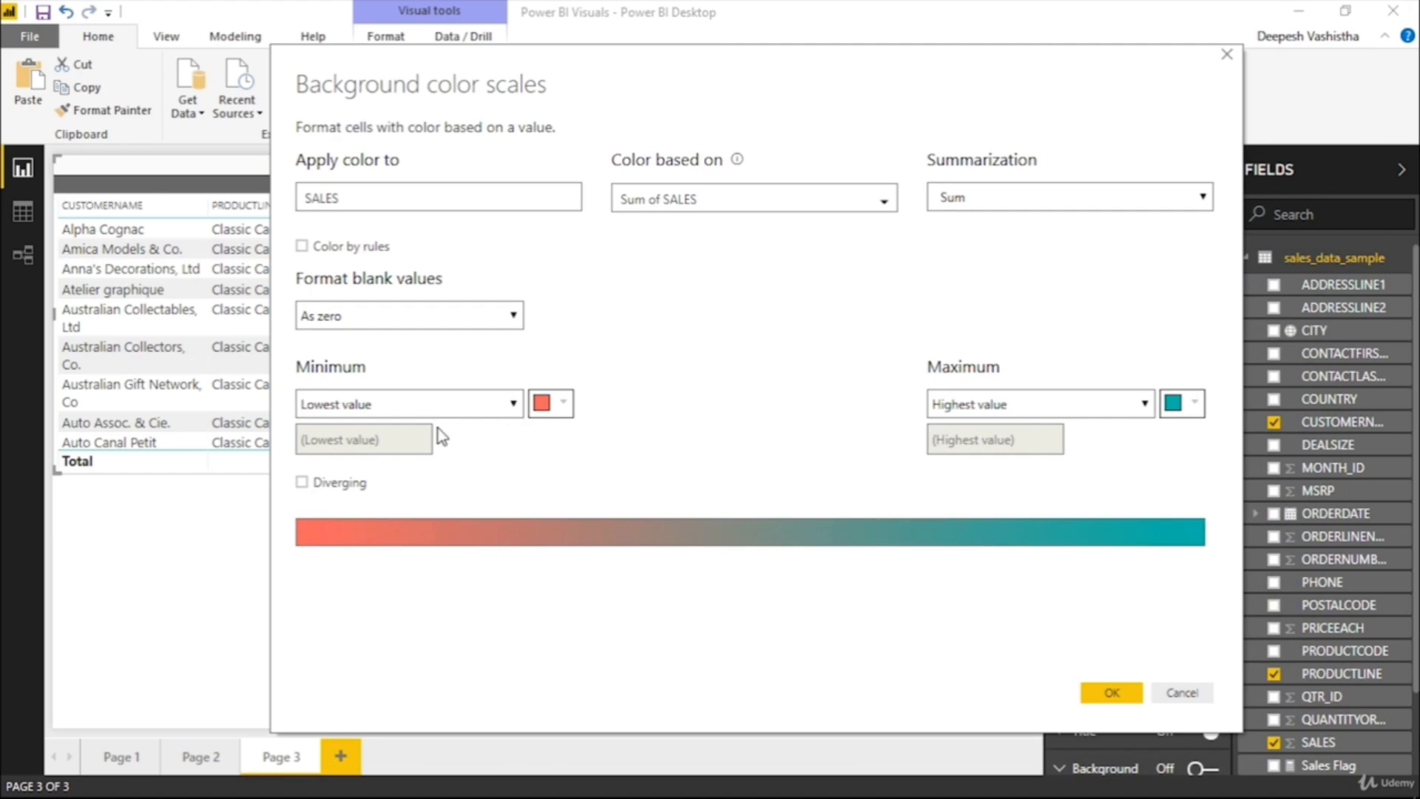
pyautogui.click(429, 407)
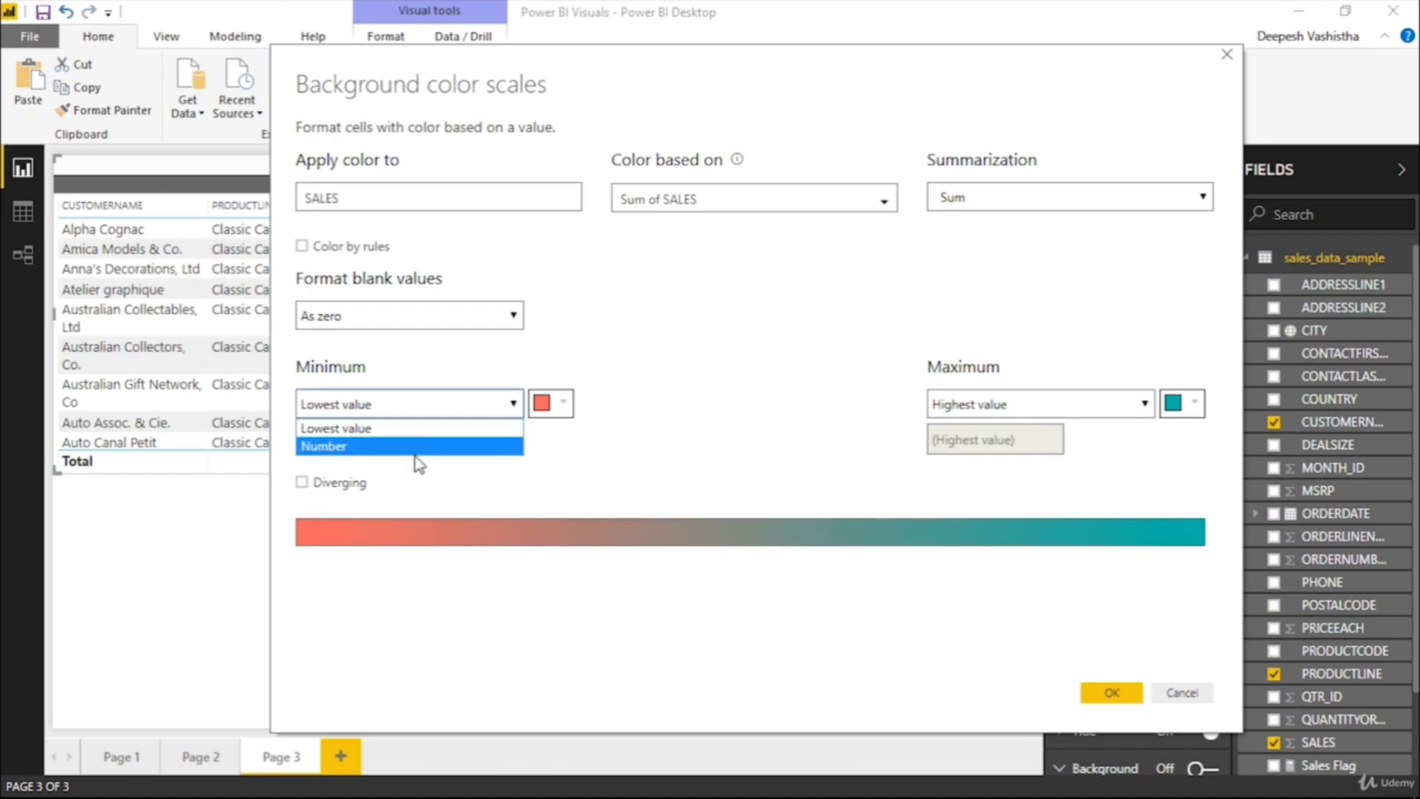
pyautogui.click(418, 446)
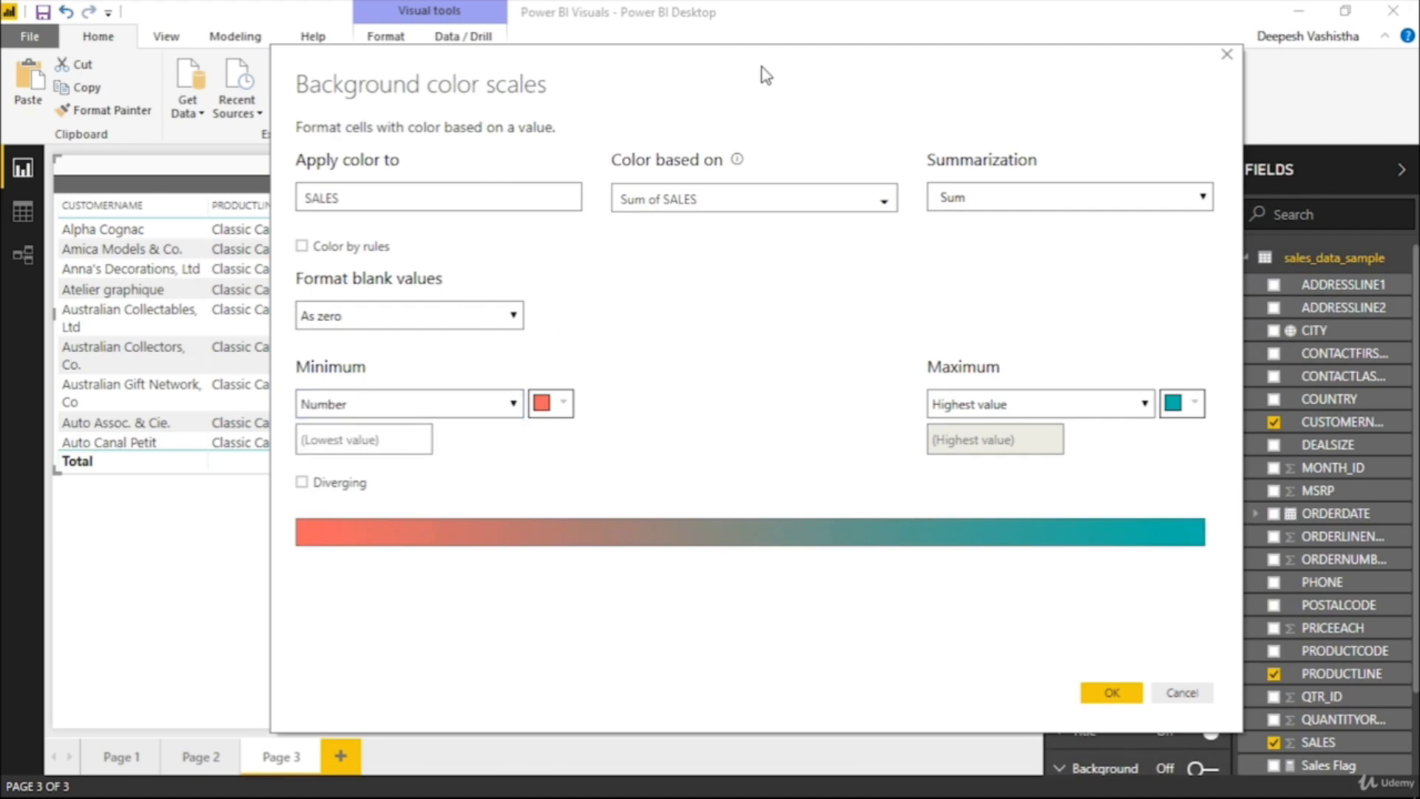
pyautogui.moveTo(762, 68); pyautogui.dragTo(996, 61)
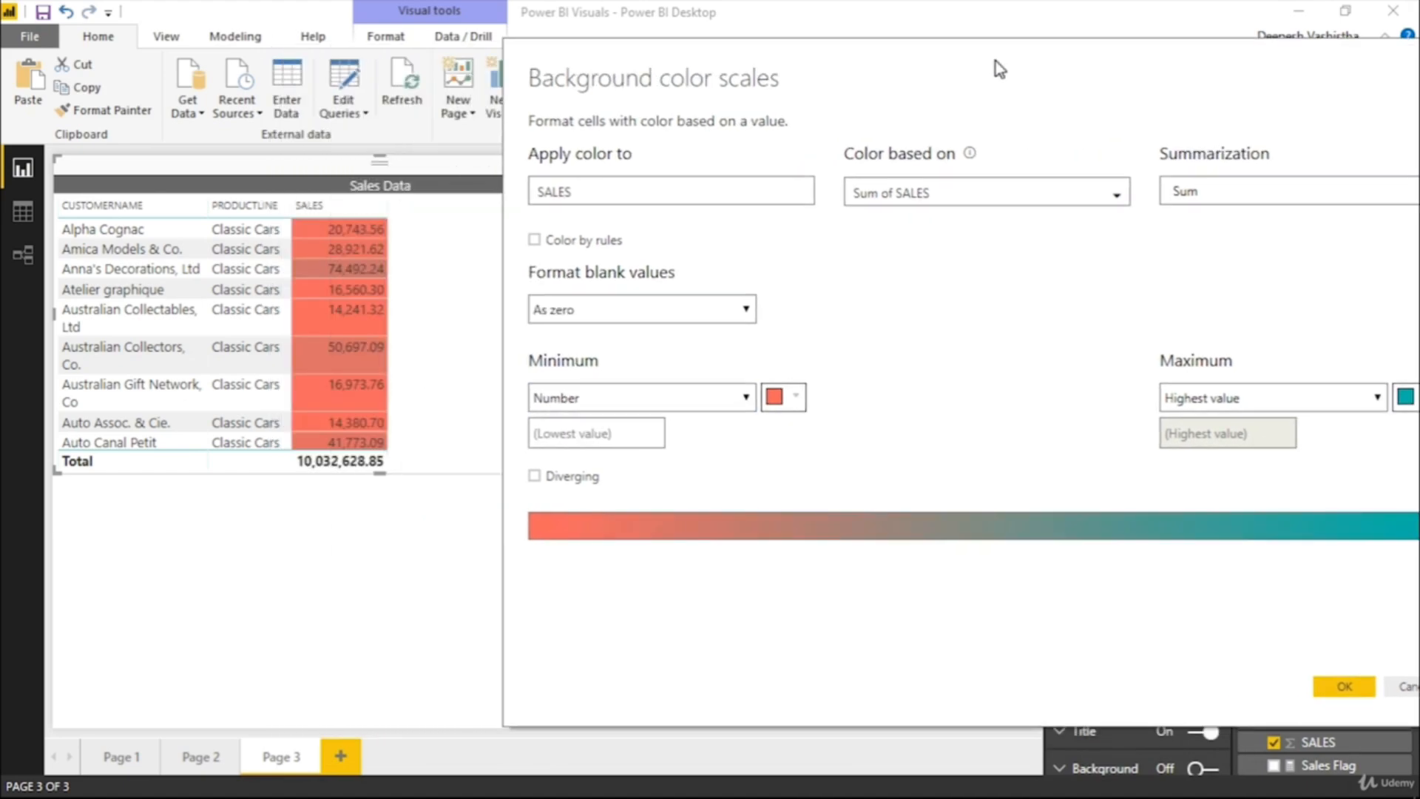
pyautogui.click(558, 435)
pyautogui.write('15560')
pyautogui.moveTo(770, 67); pyautogui.dragTo(629, 83)
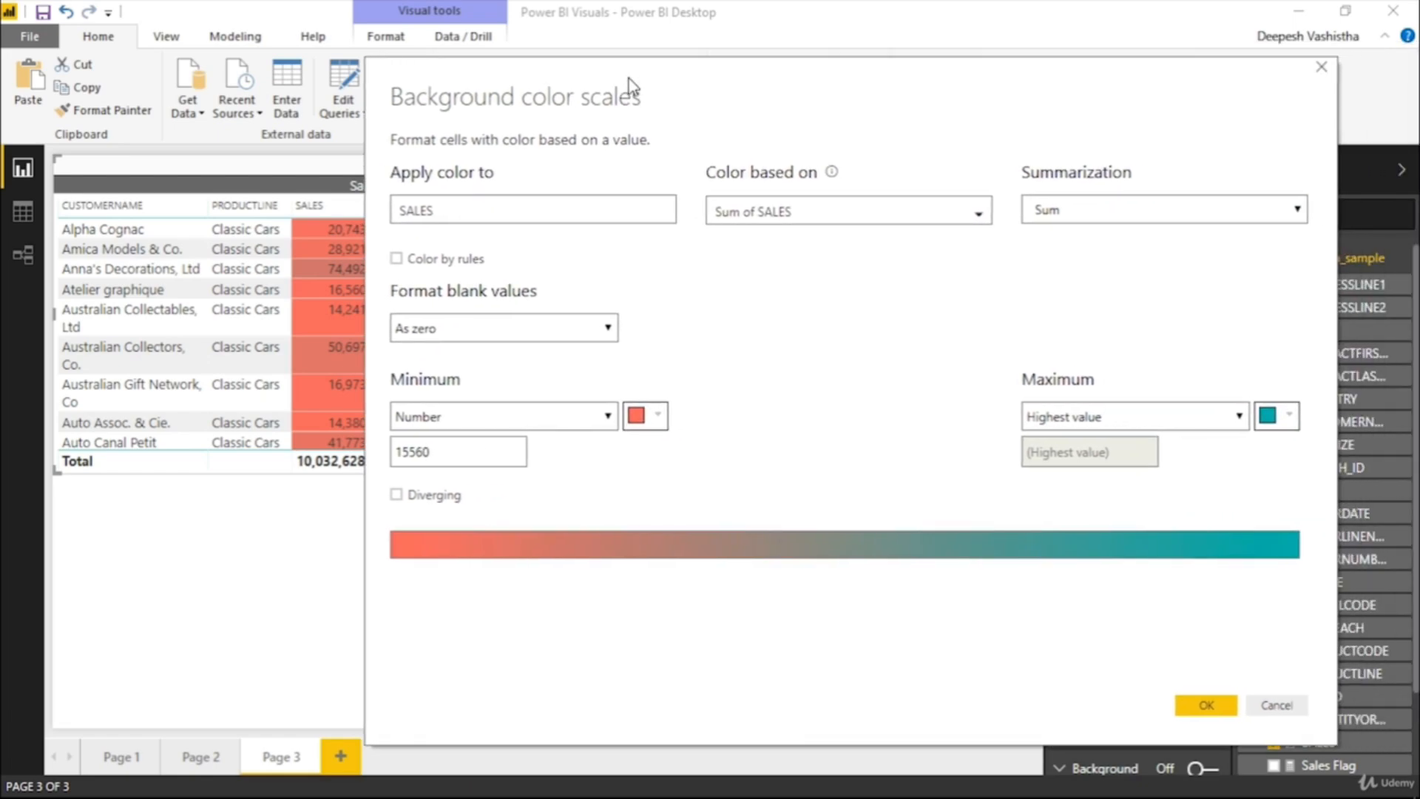
# Clear the minimum number, try the Diverging color scale and cancel the background color scale changes
pyautogui.click(435, 451)
pyautogui.moveTo(435, 451); pyautogui.dragTo(392, 451)
pyautogui.press('BackSpace')
pyautogui.click(397, 495)
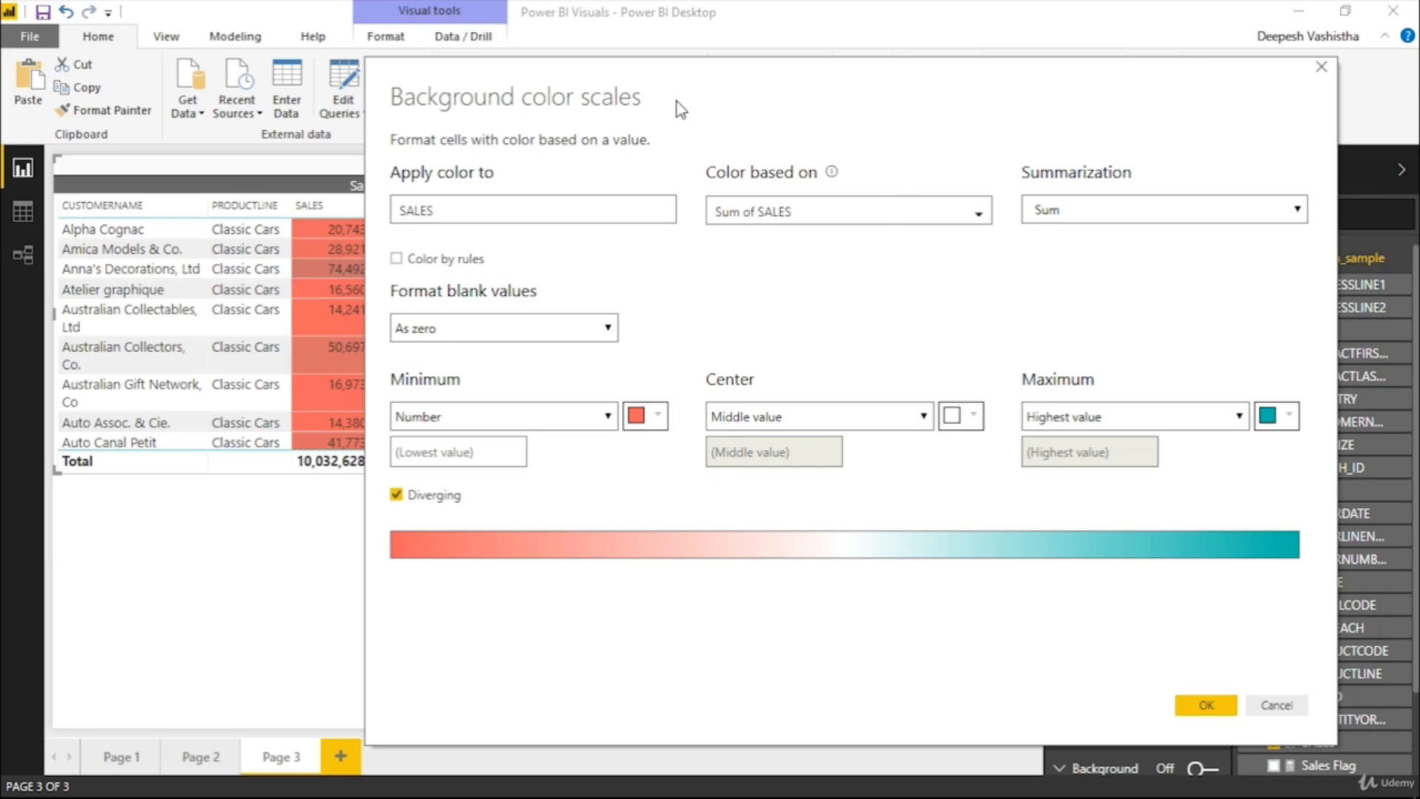
pyautogui.moveTo(751, 75); pyautogui.dragTo(530, 53)
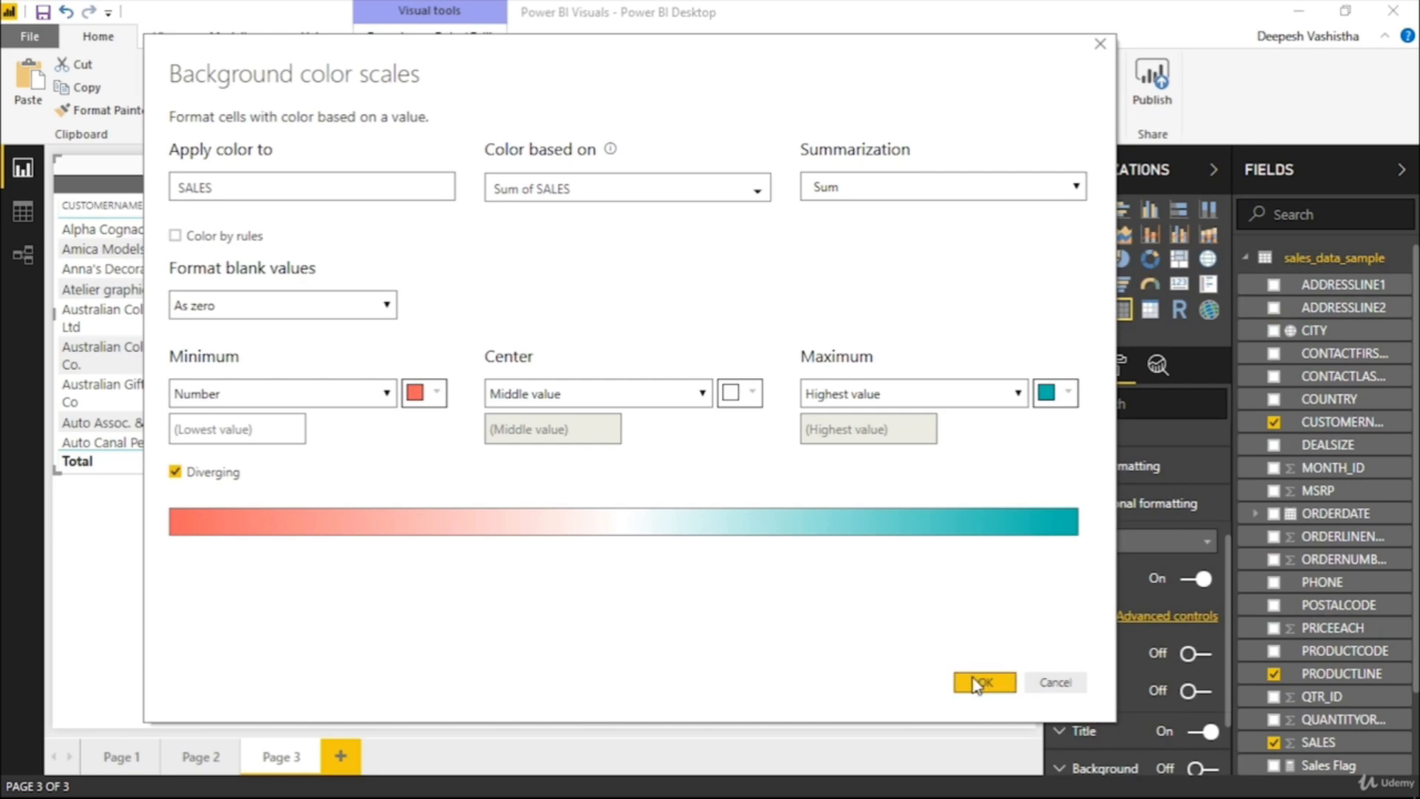
pyautogui.click(1054, 682)
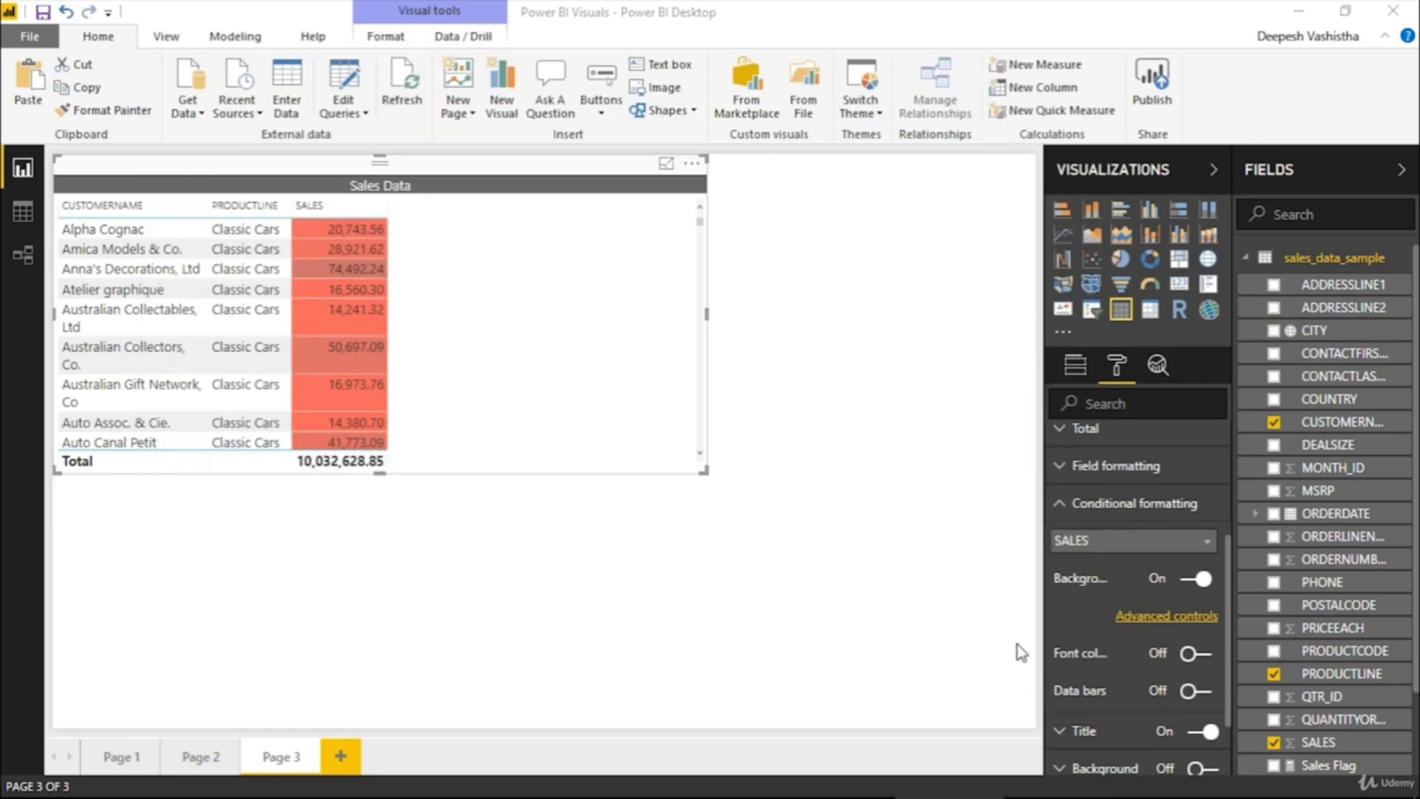
# Apply a Diverging background color scale to the SALES column and review the shading across the table's rows
pyautogui.scroll(-2, 534, 340)
pyautogui.scroll(2, 531, 340)
pyautogui.click(1154, 617)
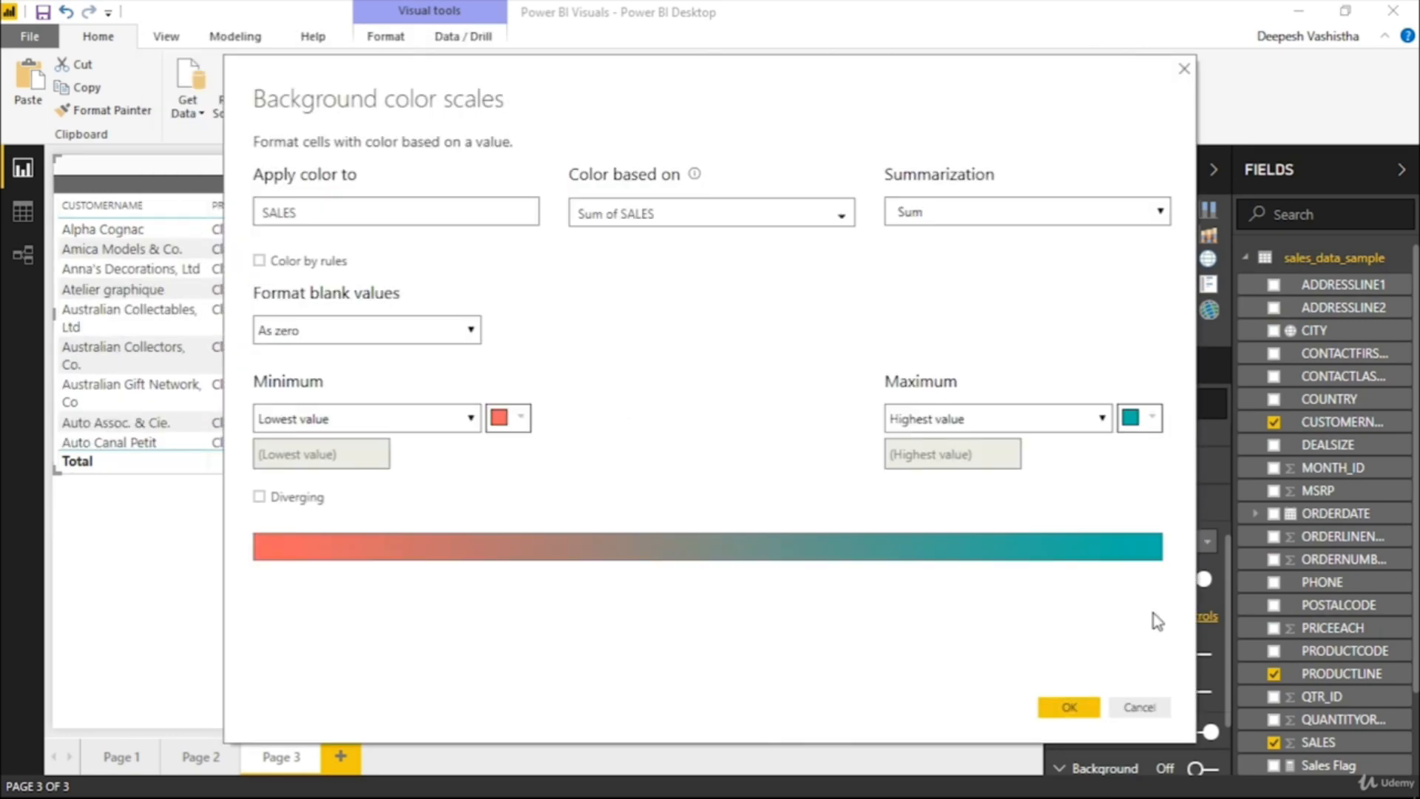
pyautogui.click(259, 497)
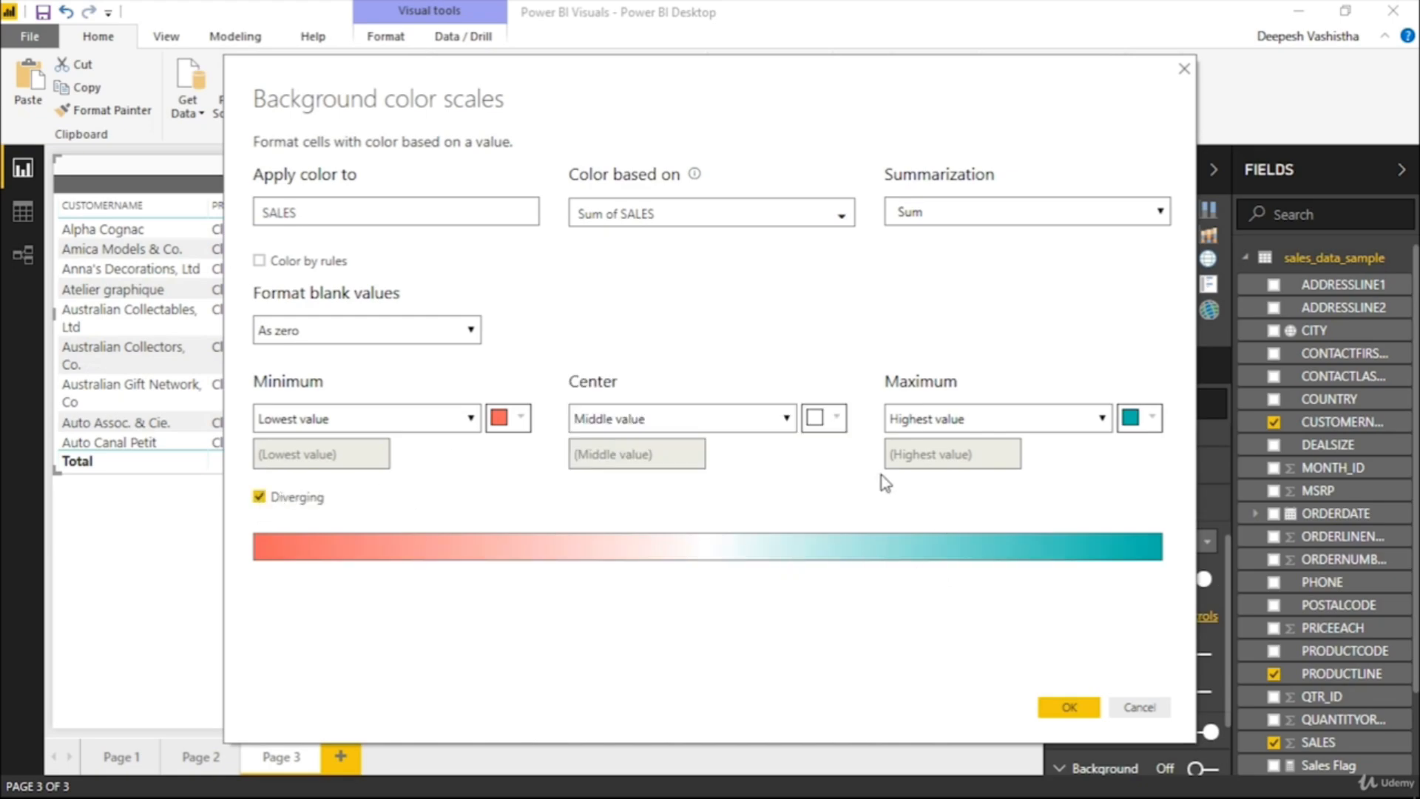
pyautogui.click(1069, 705)
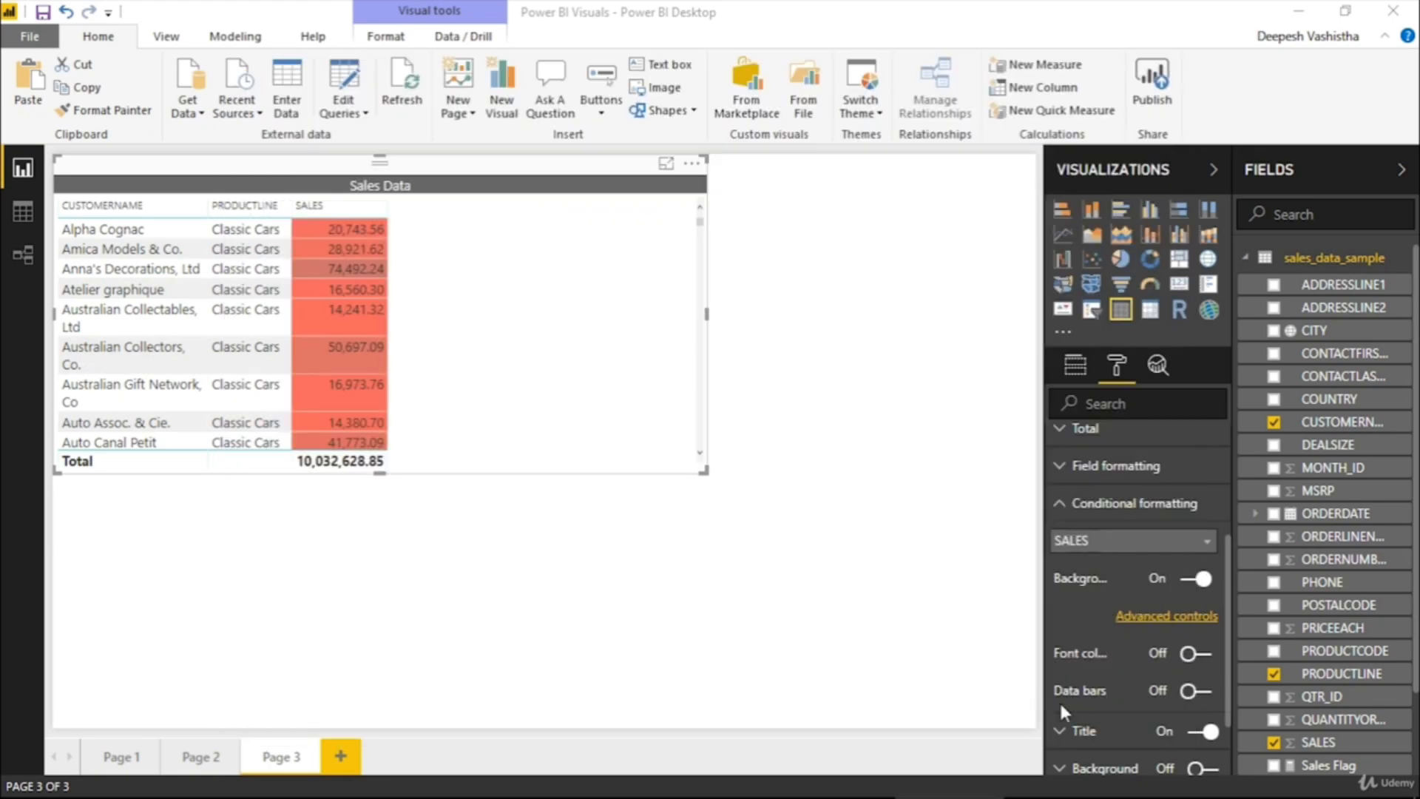
pyautogui.scroll(-6, 420, 332)
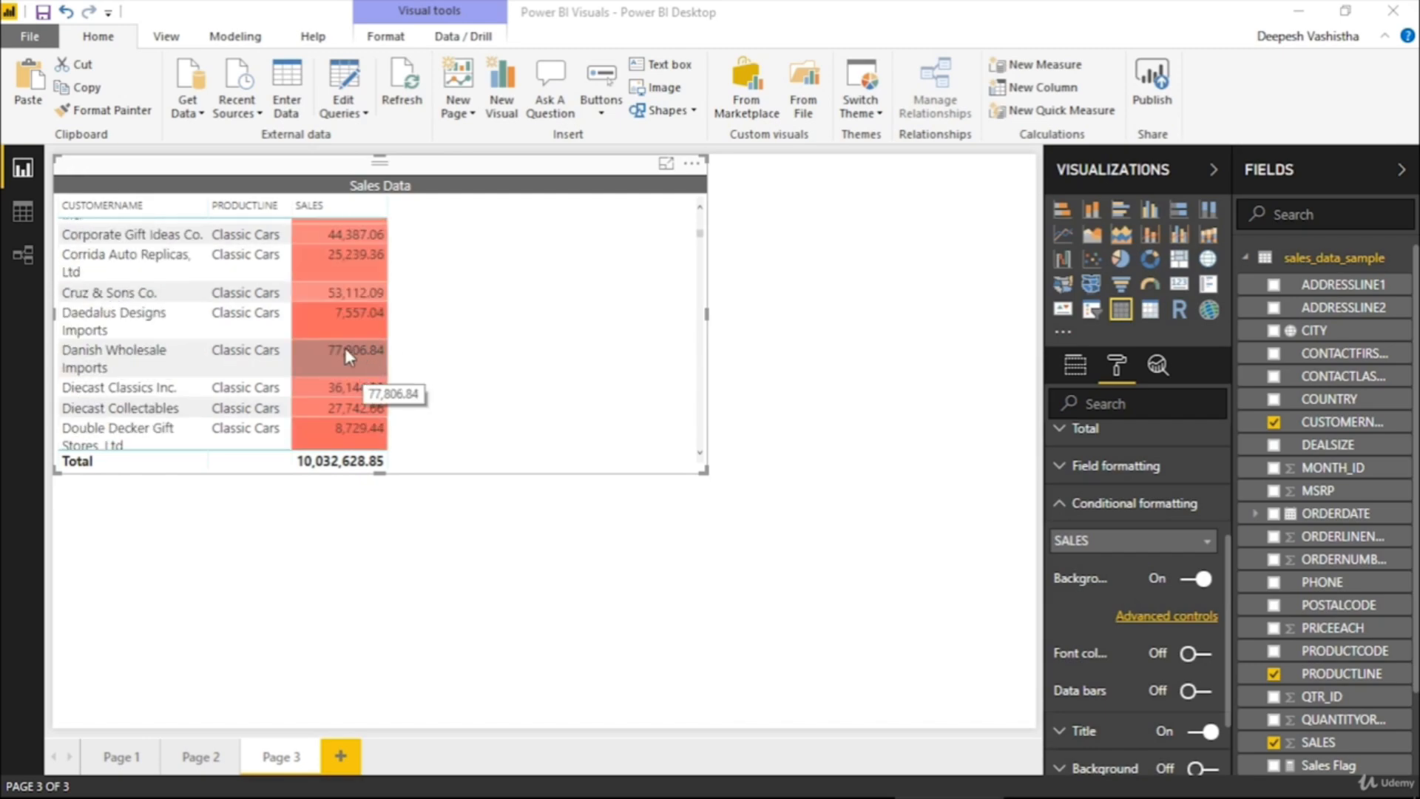
pyautogui.scroll(-10, 361, 352)
pyautogui.scroll(15, 358, 353)
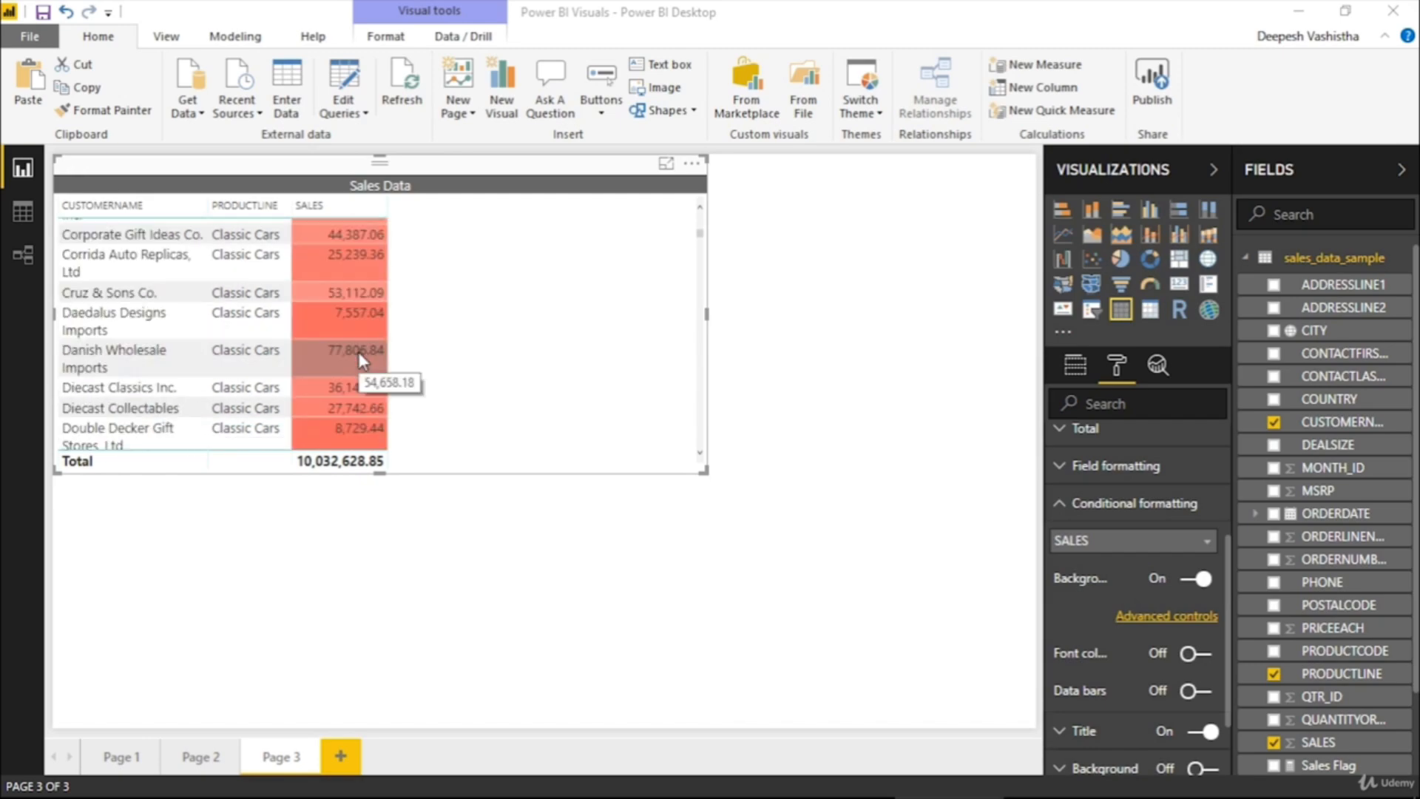
# Switch the SALES background color scales to Color by rules and uncover the table briefly to check its SALES values
pyautogui.click(1166, 622)
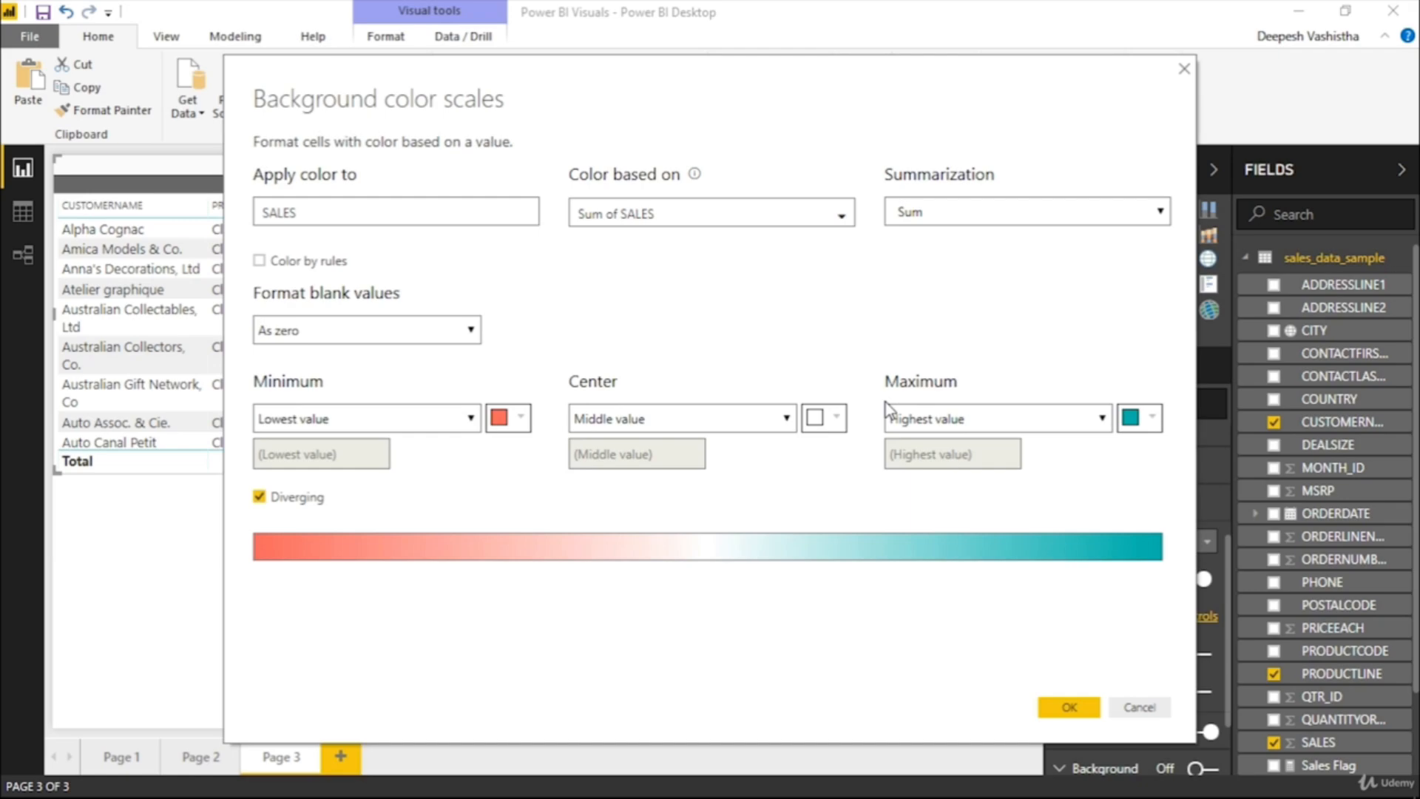
pyautogui.click(296, 336)
pyautogui.click(296, 337)
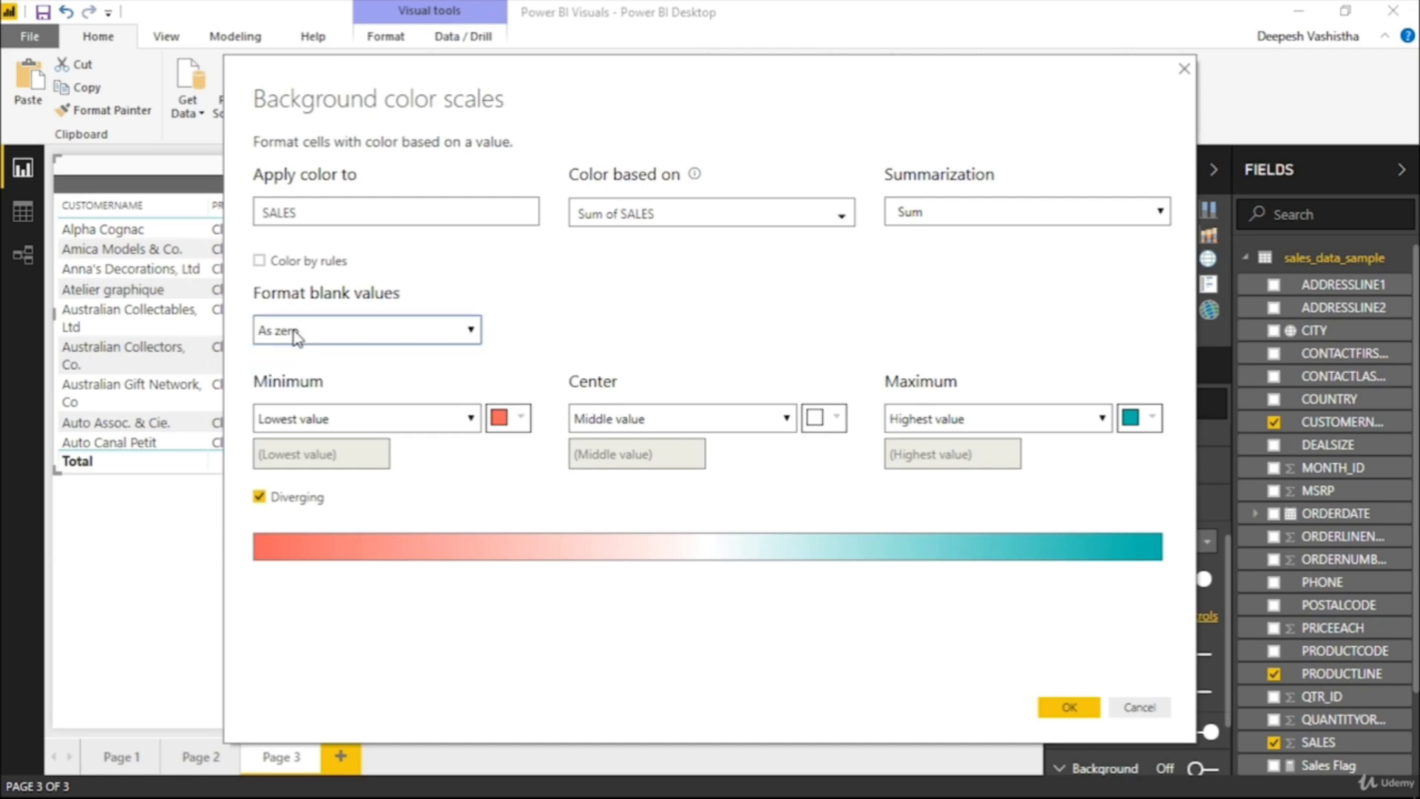
pyautogui.click(259, 262)
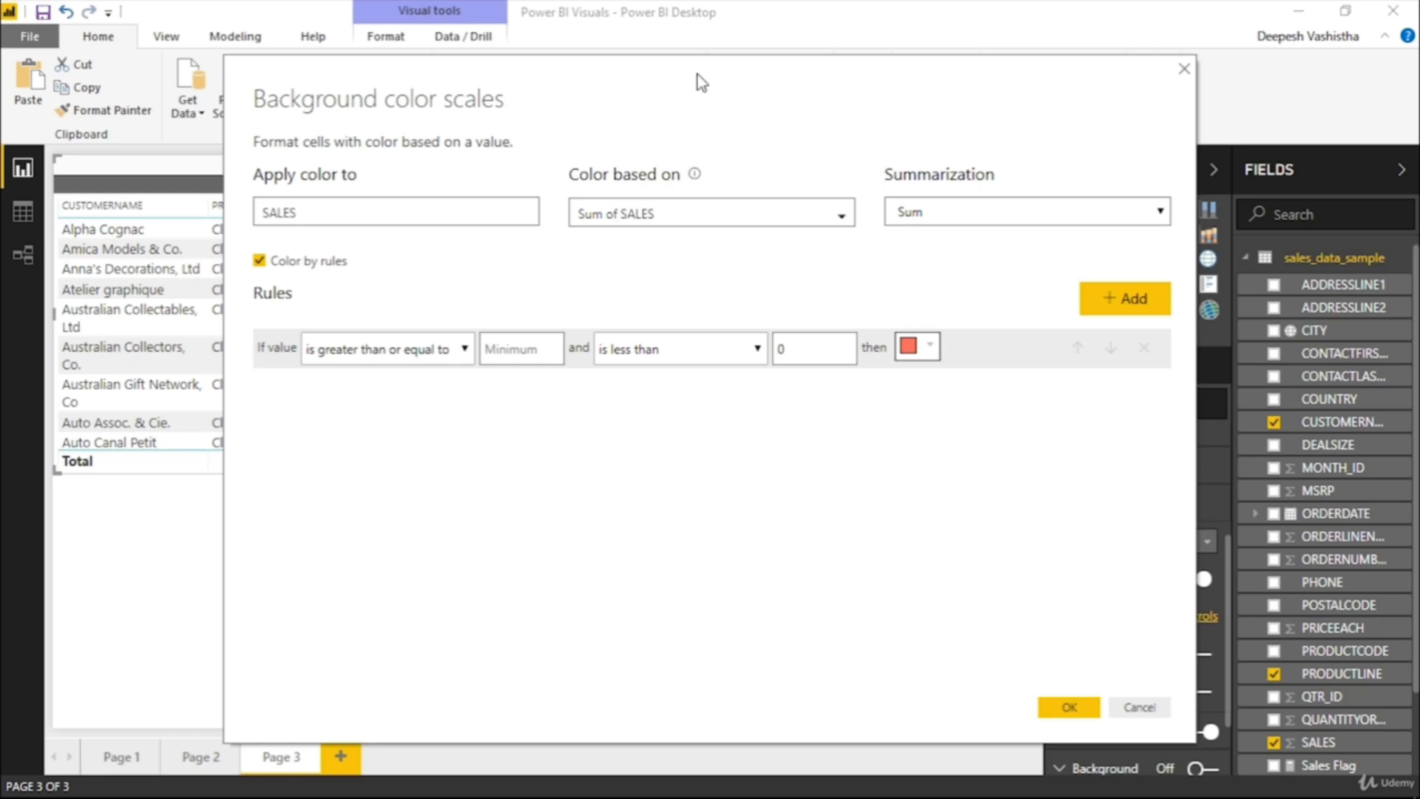
pyautogui.moveTo(698, 74)
pyautogui.mouseDown()
pyautogui.moveTo(984, 151)
pyautogui.moveTo(1046, 142)
pyautogui.mouseUp()
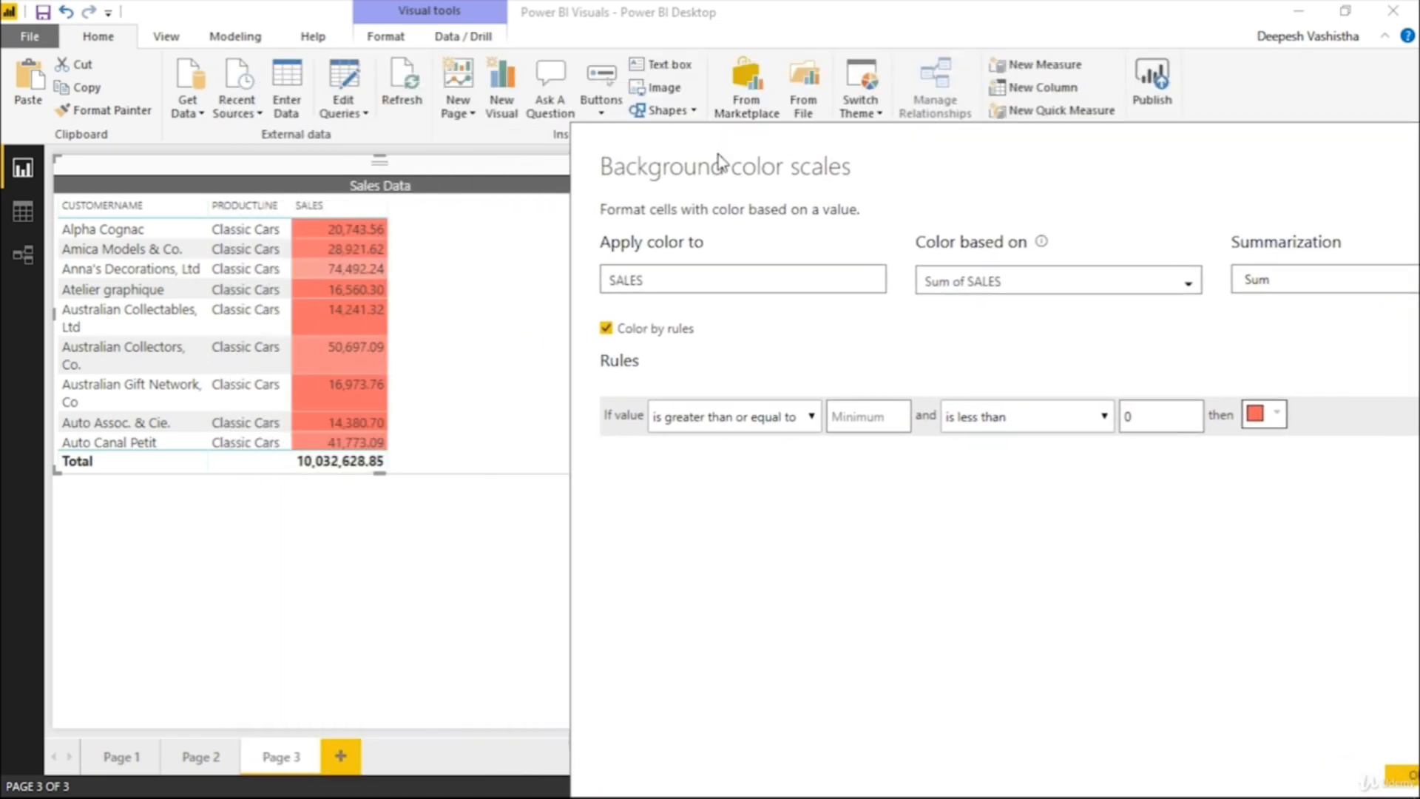
pyautogui.moveTo(784, 140); pyautogui.dragTo(444, 74)
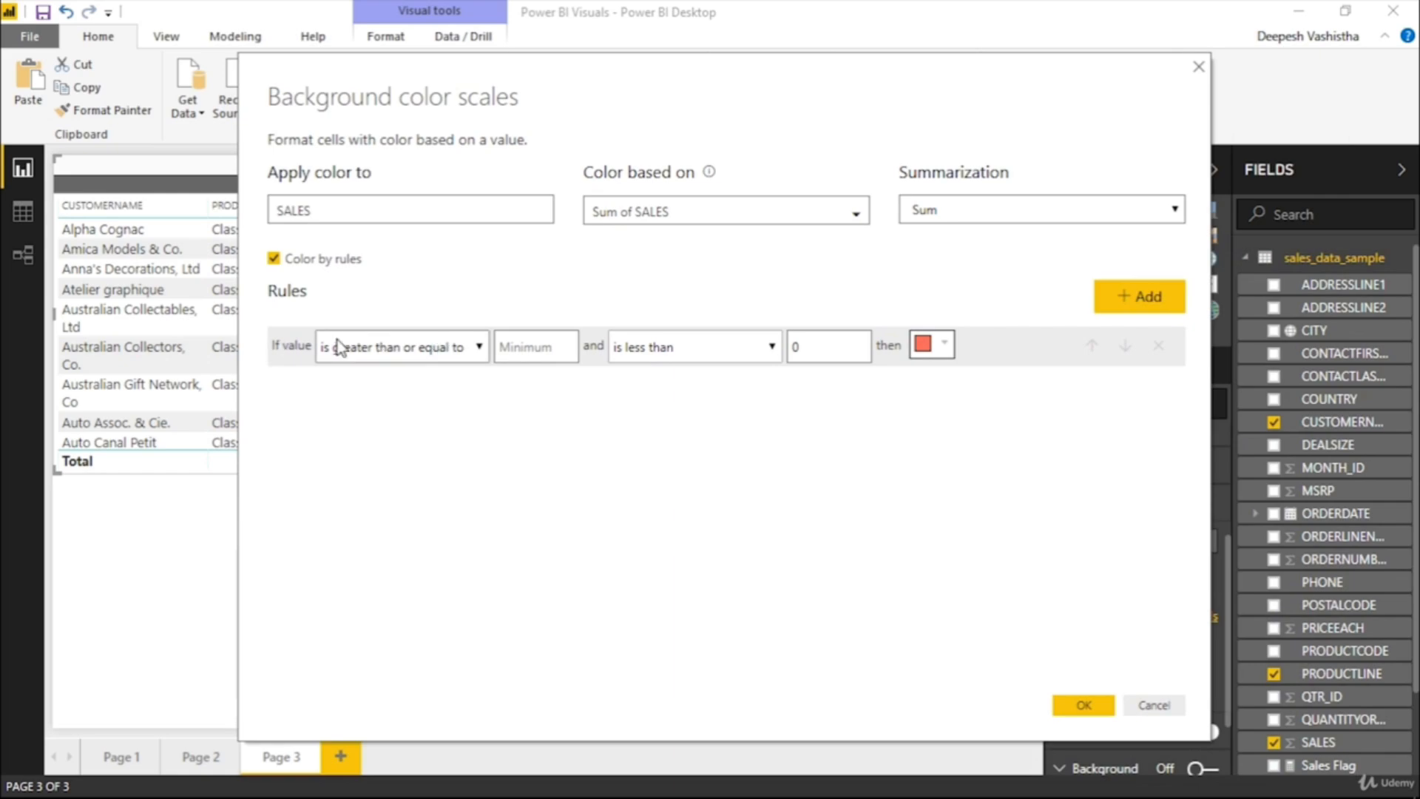
# Set the first rule's minimum to 20000 and give it a lighter red theme color
pyautogui.click(529, 348)
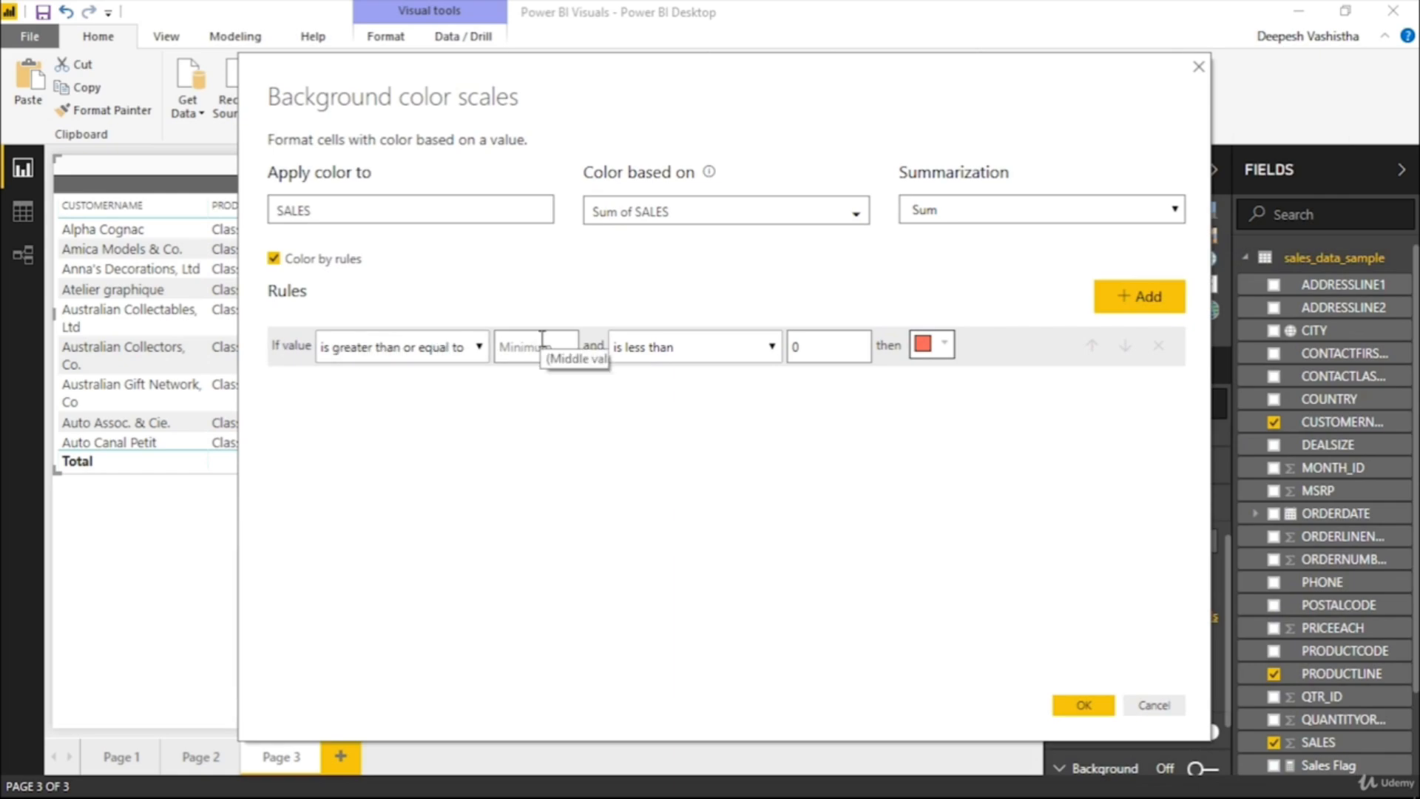
pyautogui.write('20000')
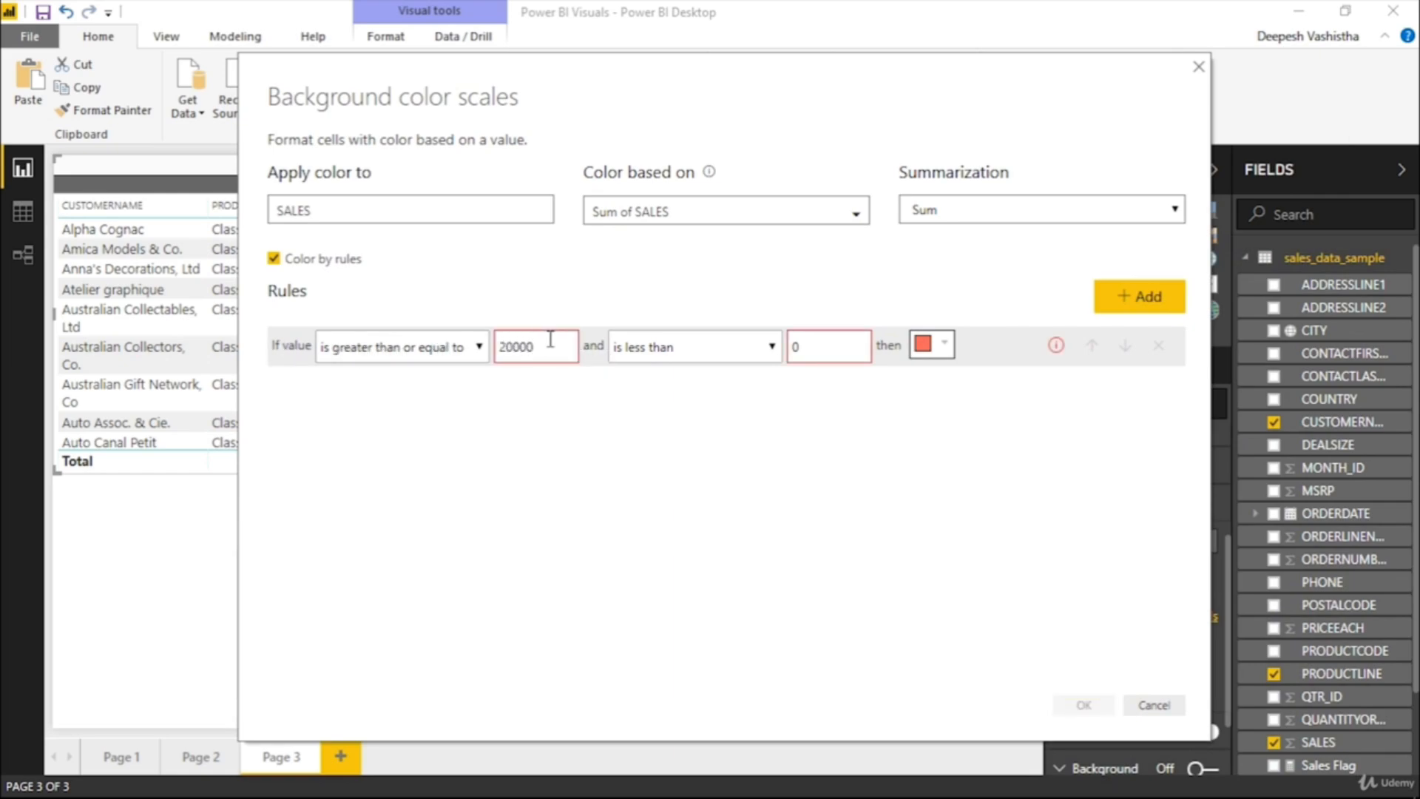
pyautogui.click(917, 348)
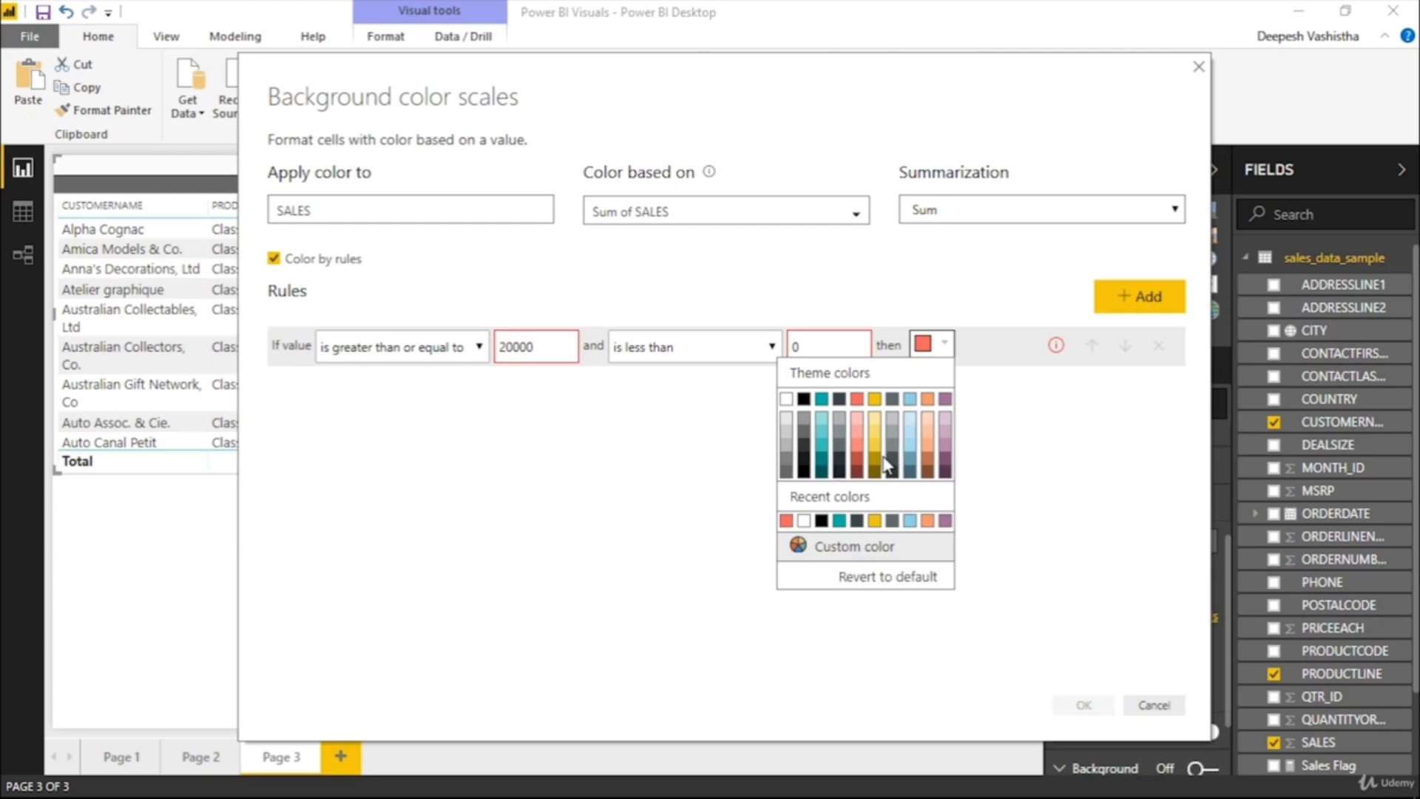
pyautogui.click(856, 456)
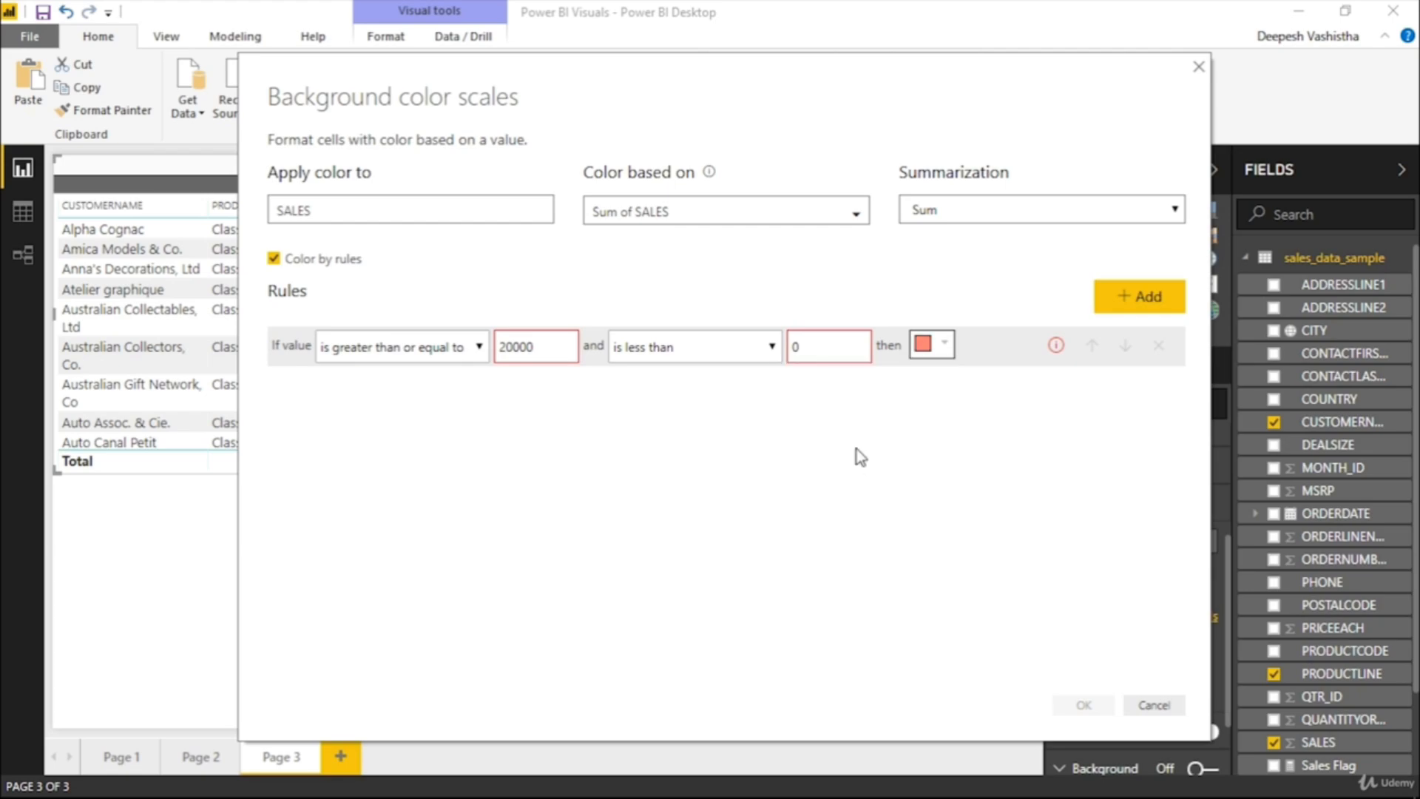
# Add a second color rule using "is greater than" and clear the first rule's maximum
pyautogui.click(1119, 316)
pyautogui.doubleClick(830, 348)
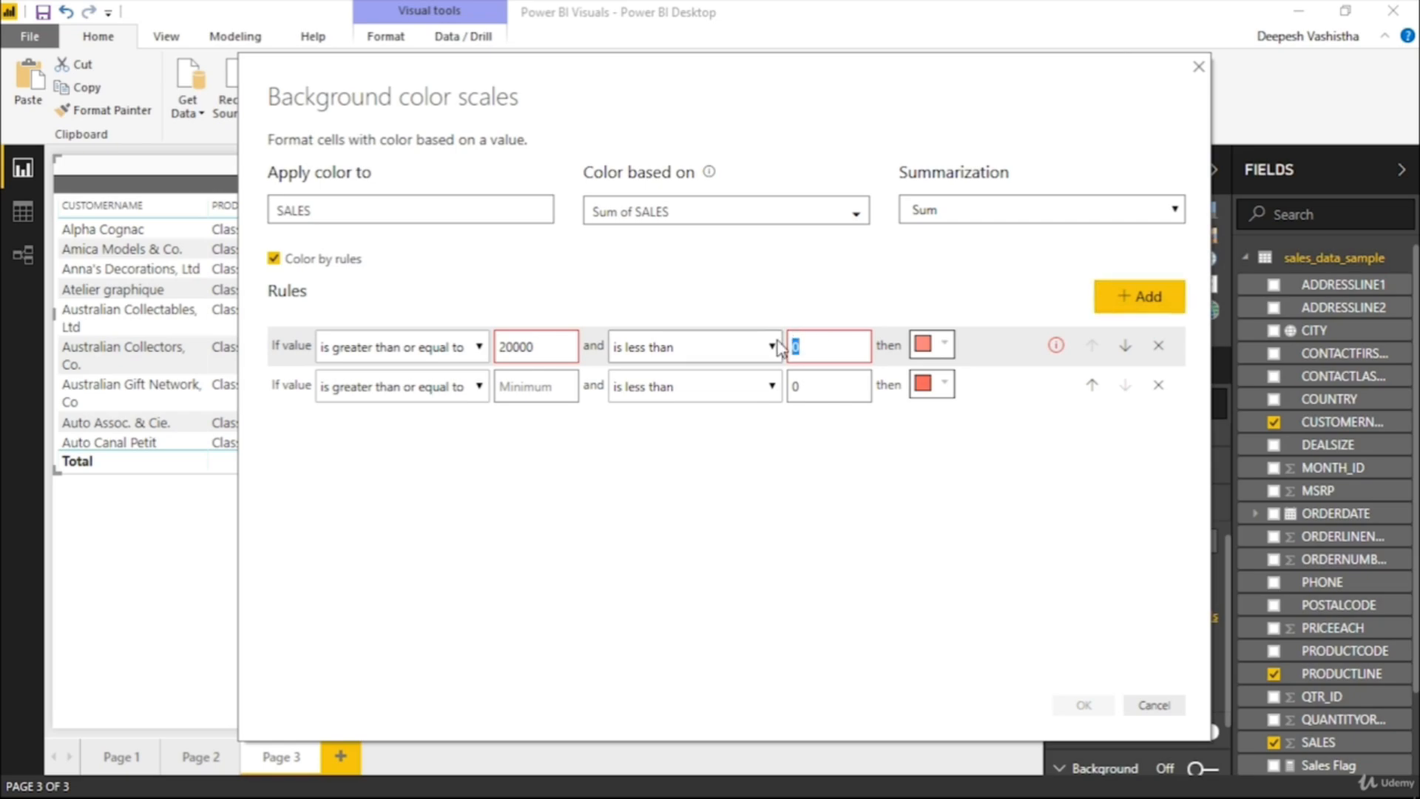
pyautogui.press('BackSpace')
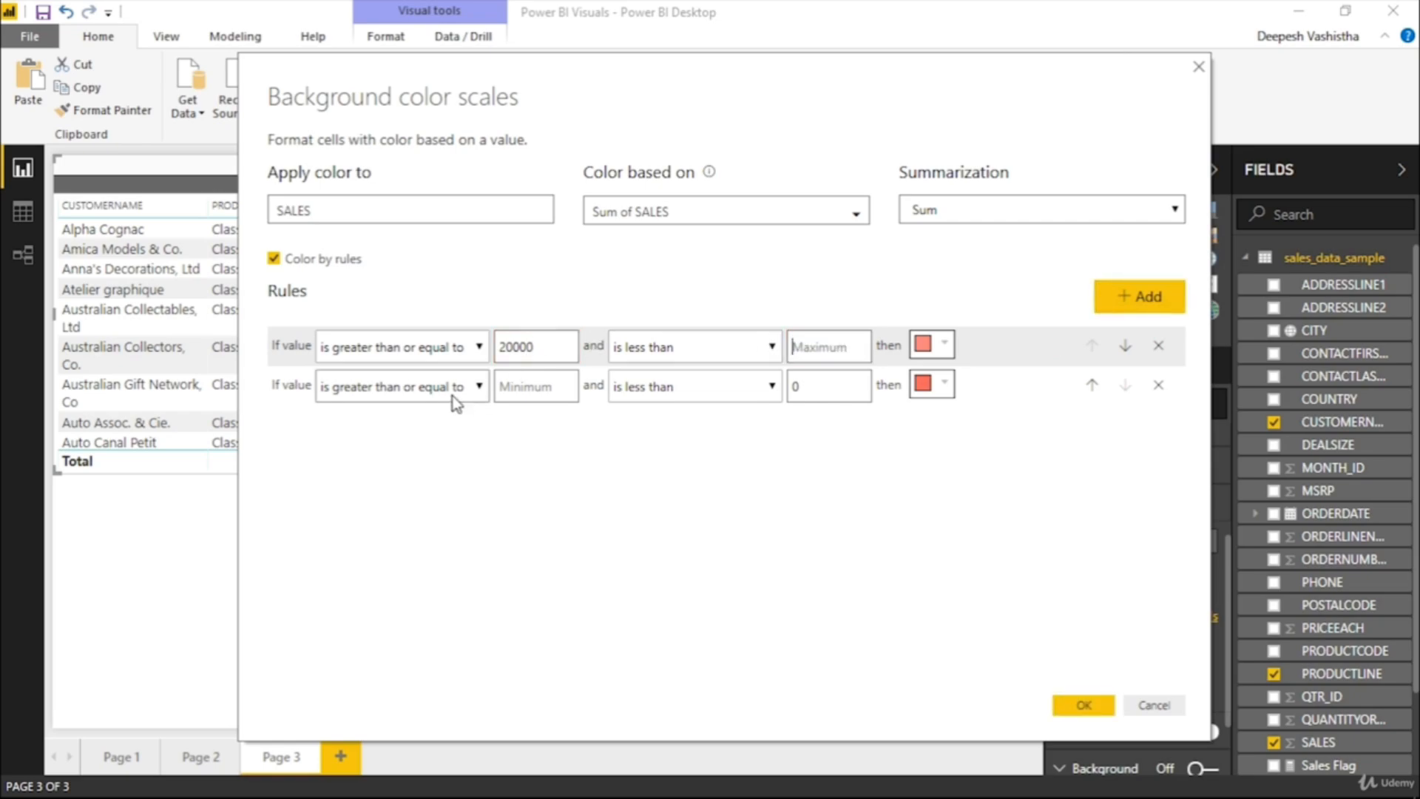
pyautogui.click(523, 390)
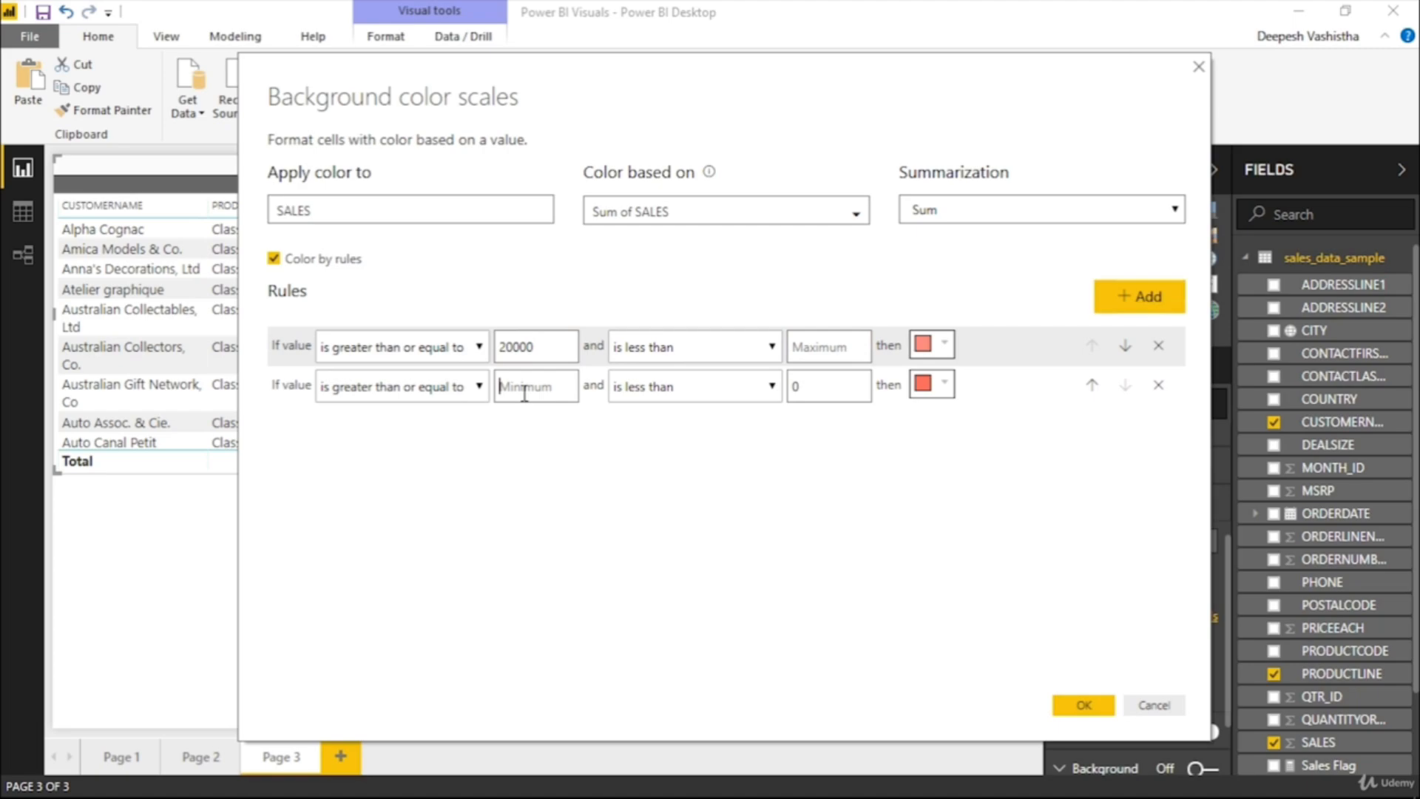
pyautogui.click(441, 394)
pyautogui.click(397, 416)
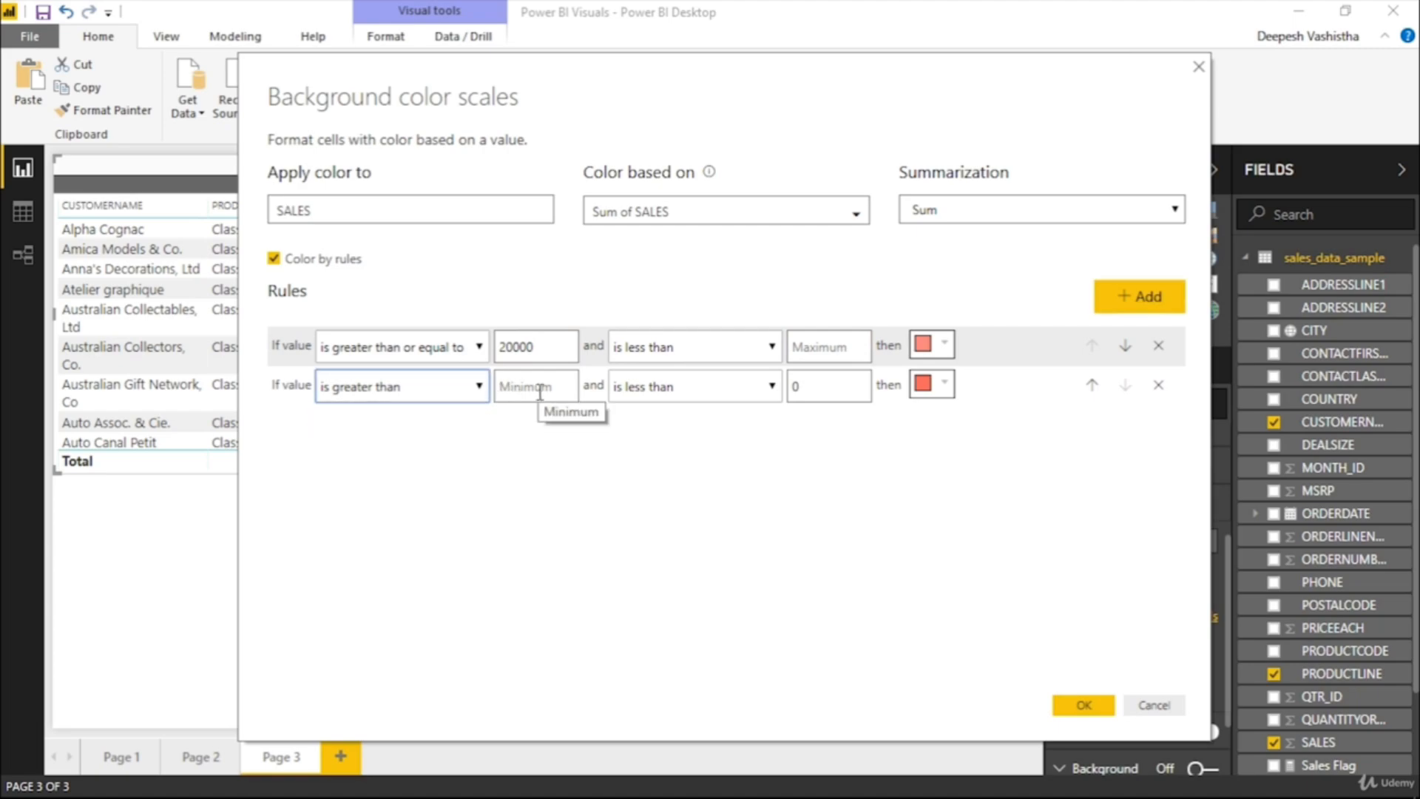
pyautogui.click(540, 390)
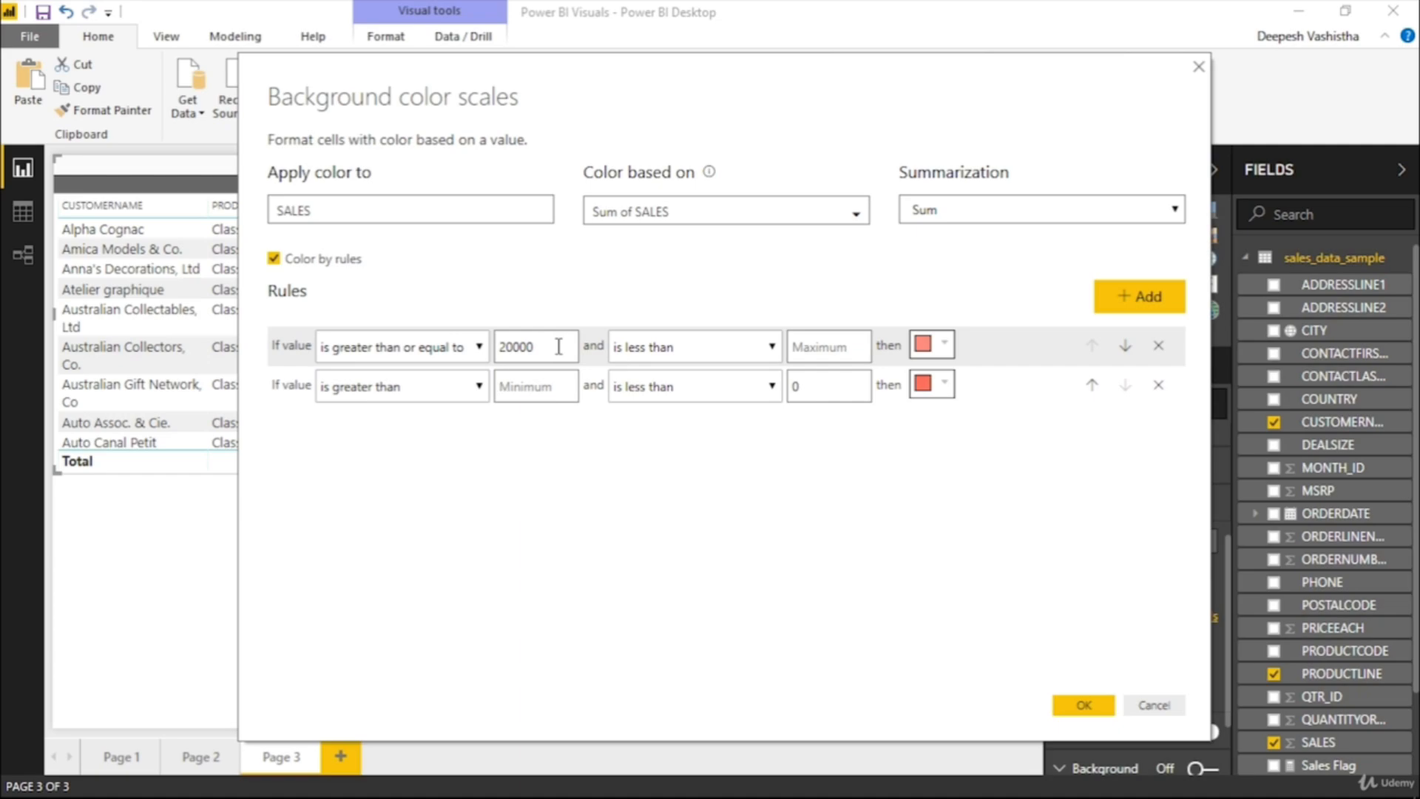
# Set the first rule's maximum to 50000 and the second rule's minimum to 50000
pyautogui.click(825, 347)
pyautogui.write('50000')
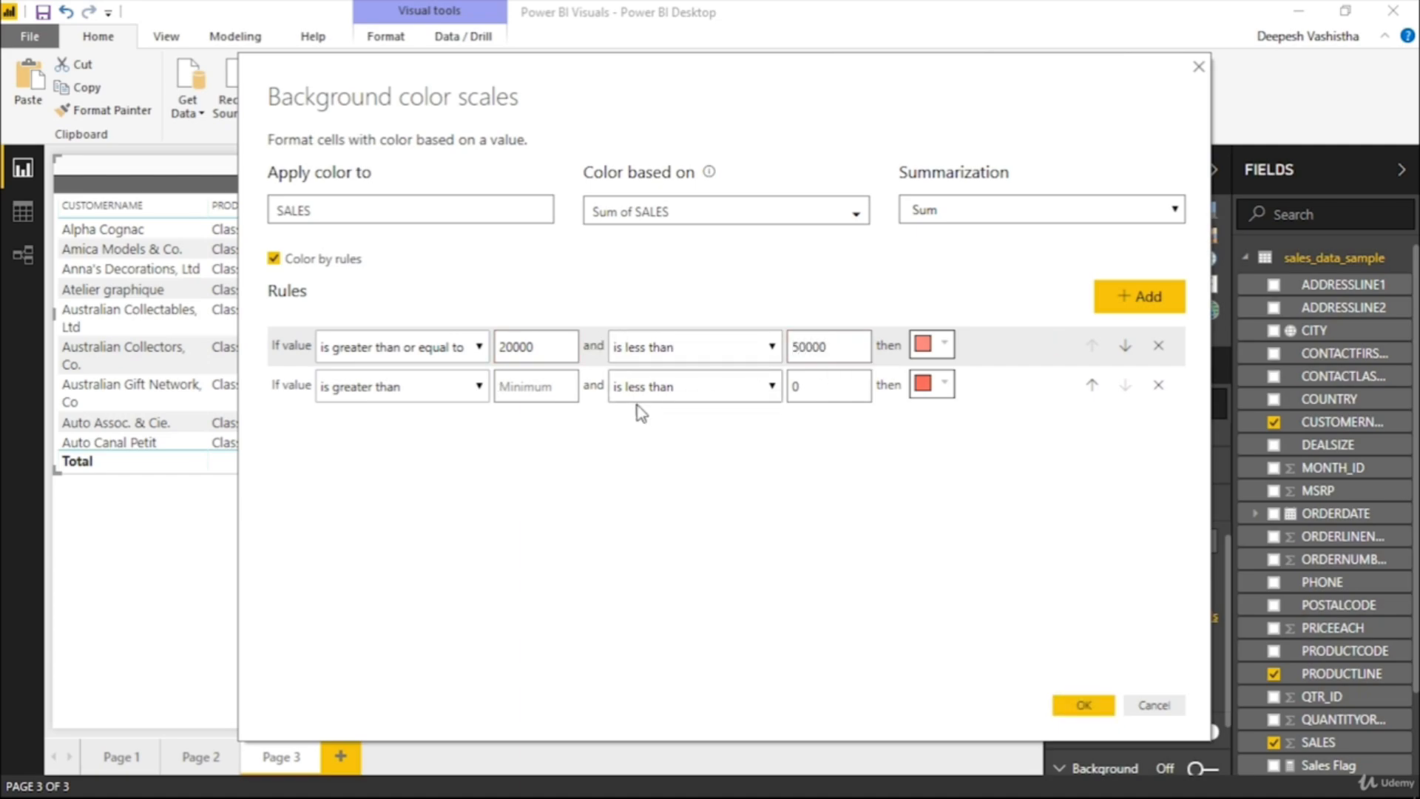
pyautogui.click(538, 395)
pyautogui.write('50000')
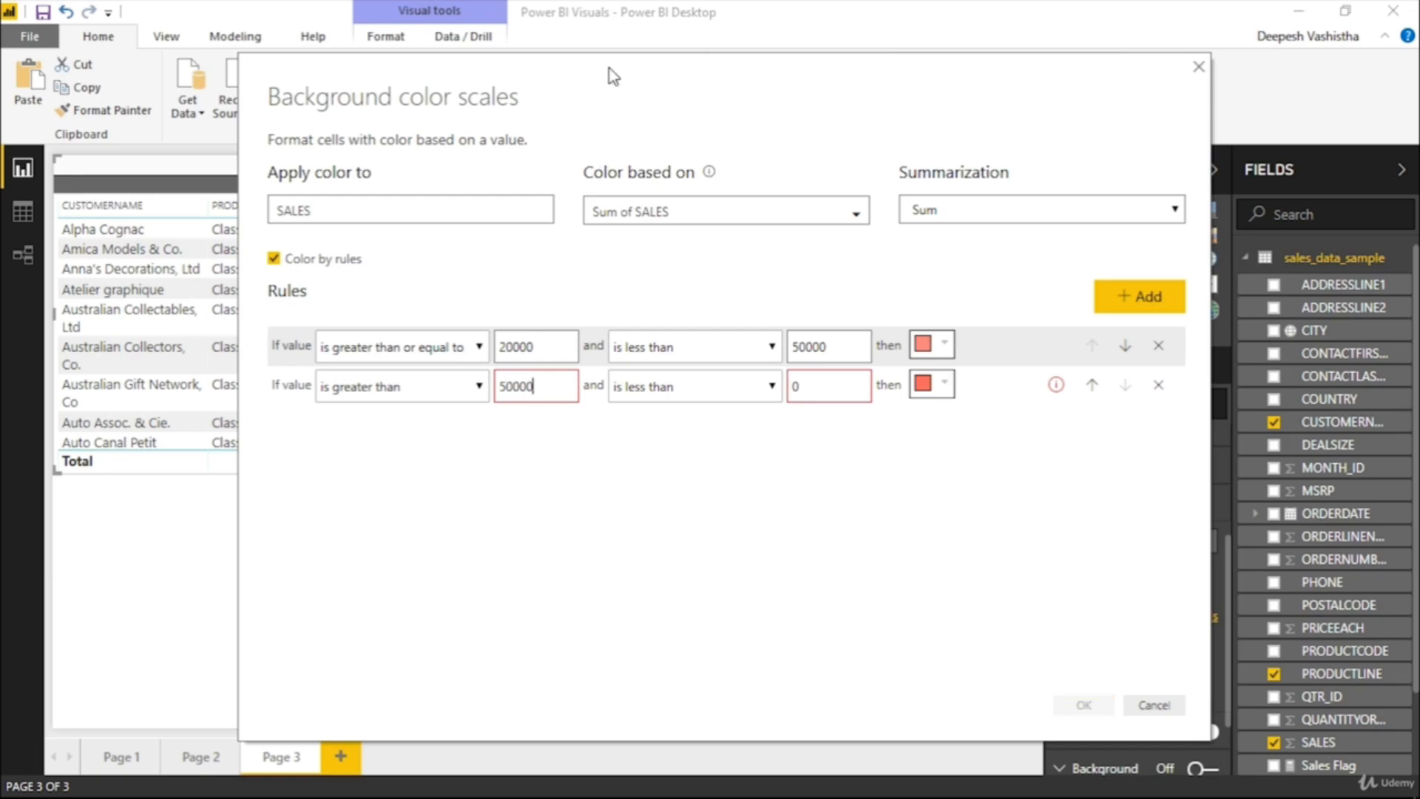
# Clear the second rule's maximum, set it to "is less than or equal to" with a teal color, and apply the rules
pyautogui.moveTo(610, 68); pyautogui.dragTo(751, 46)
pyautogui.moveTo(947, 366); pyautogui.dragTo(934, 360)
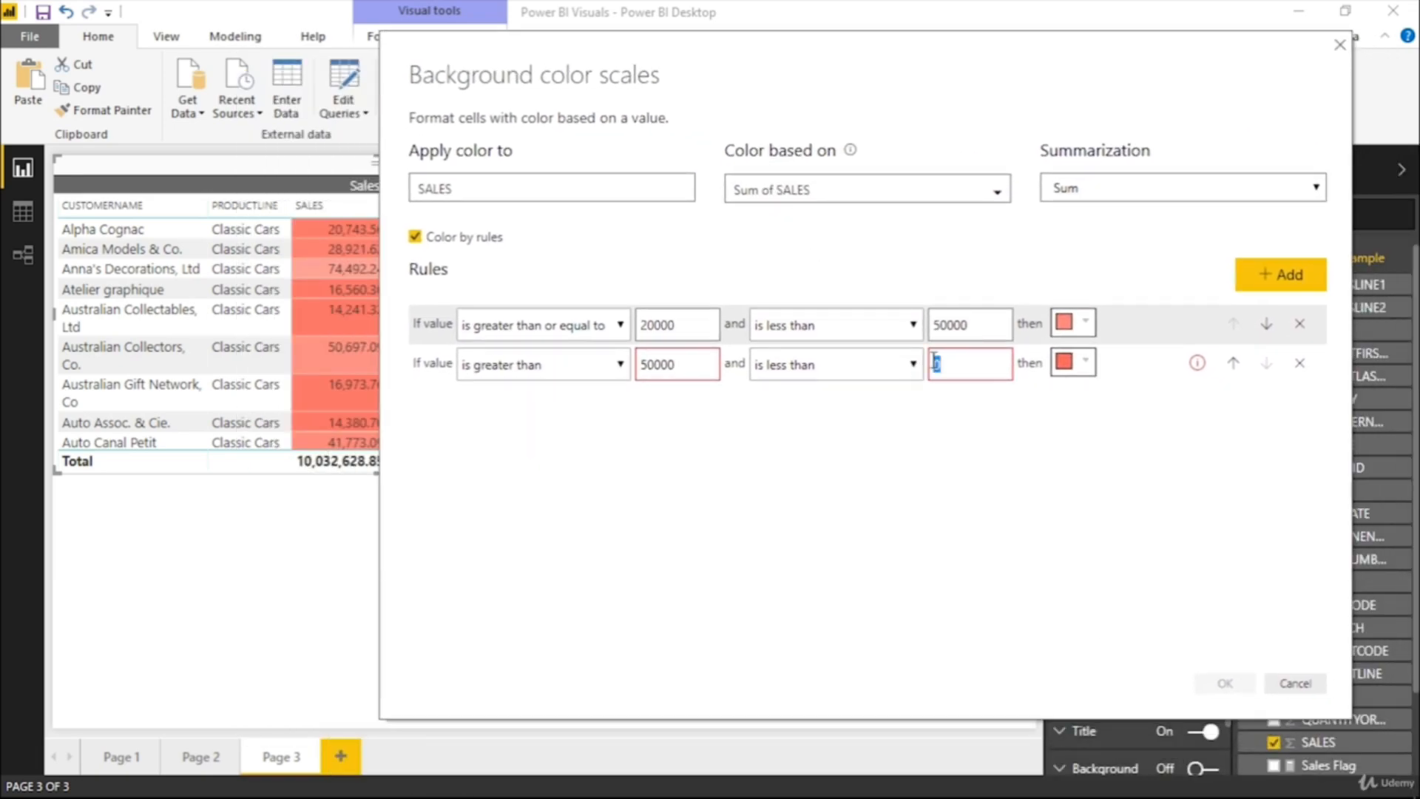
pyautogui.press('BackSpace')
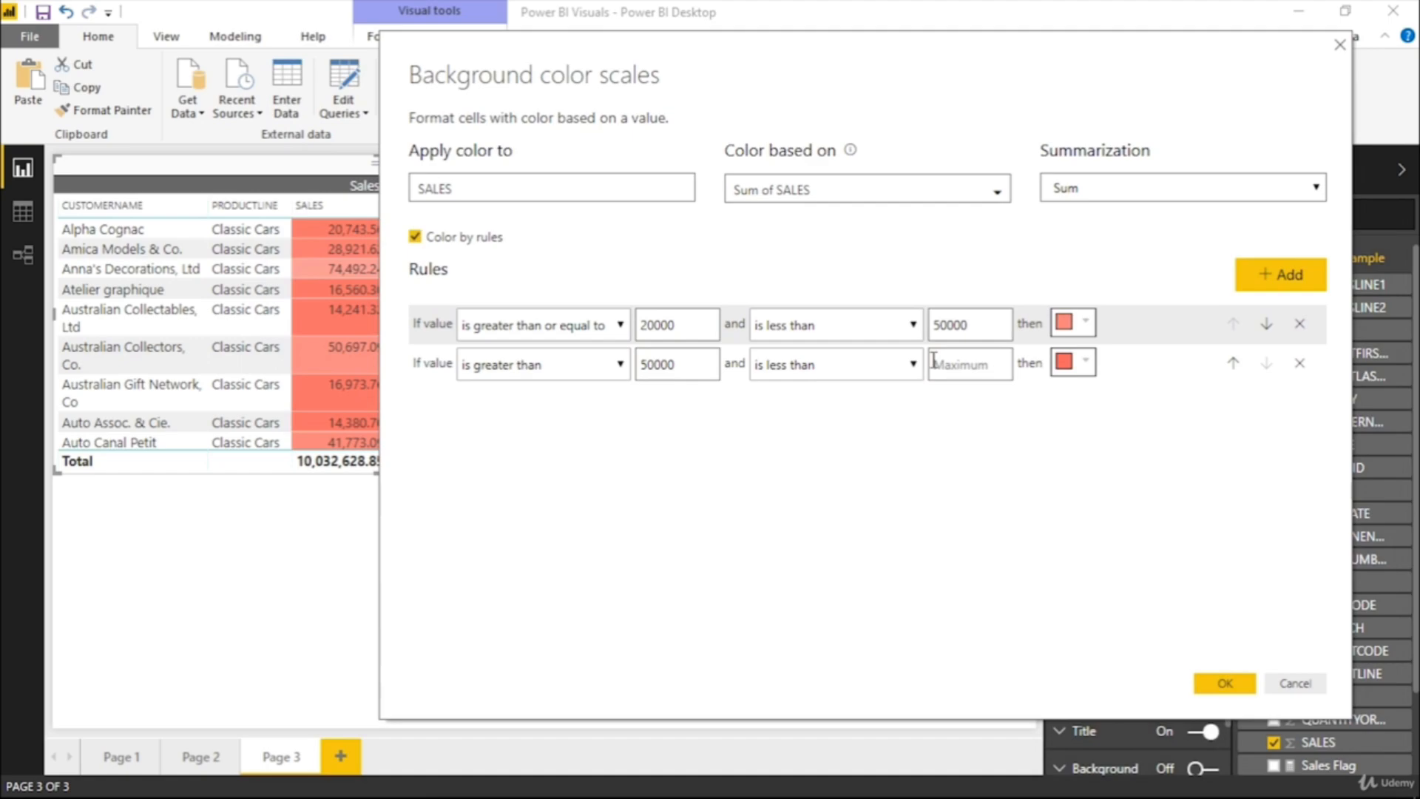
pyautogui.click(1079, 363)
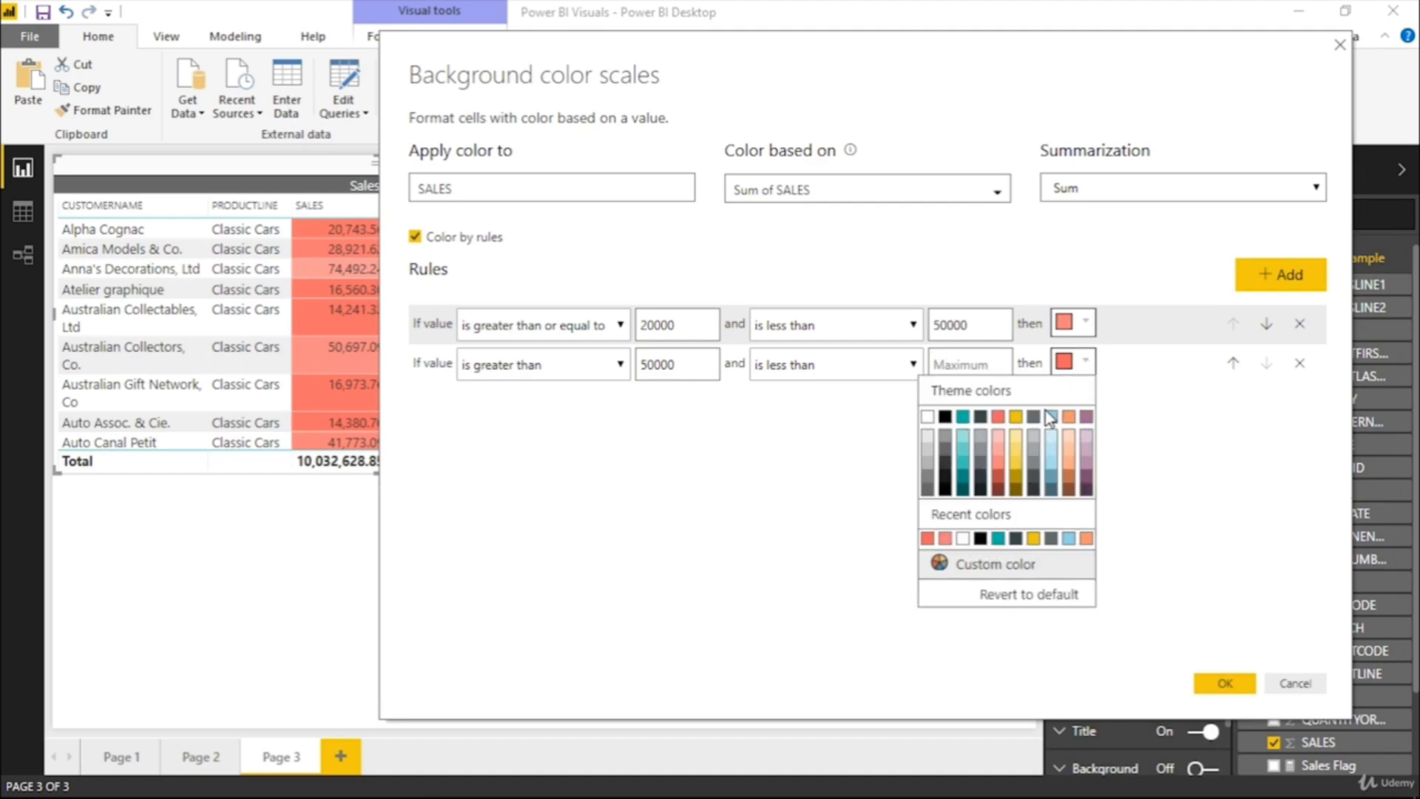
pyautogui.click(962, 469)
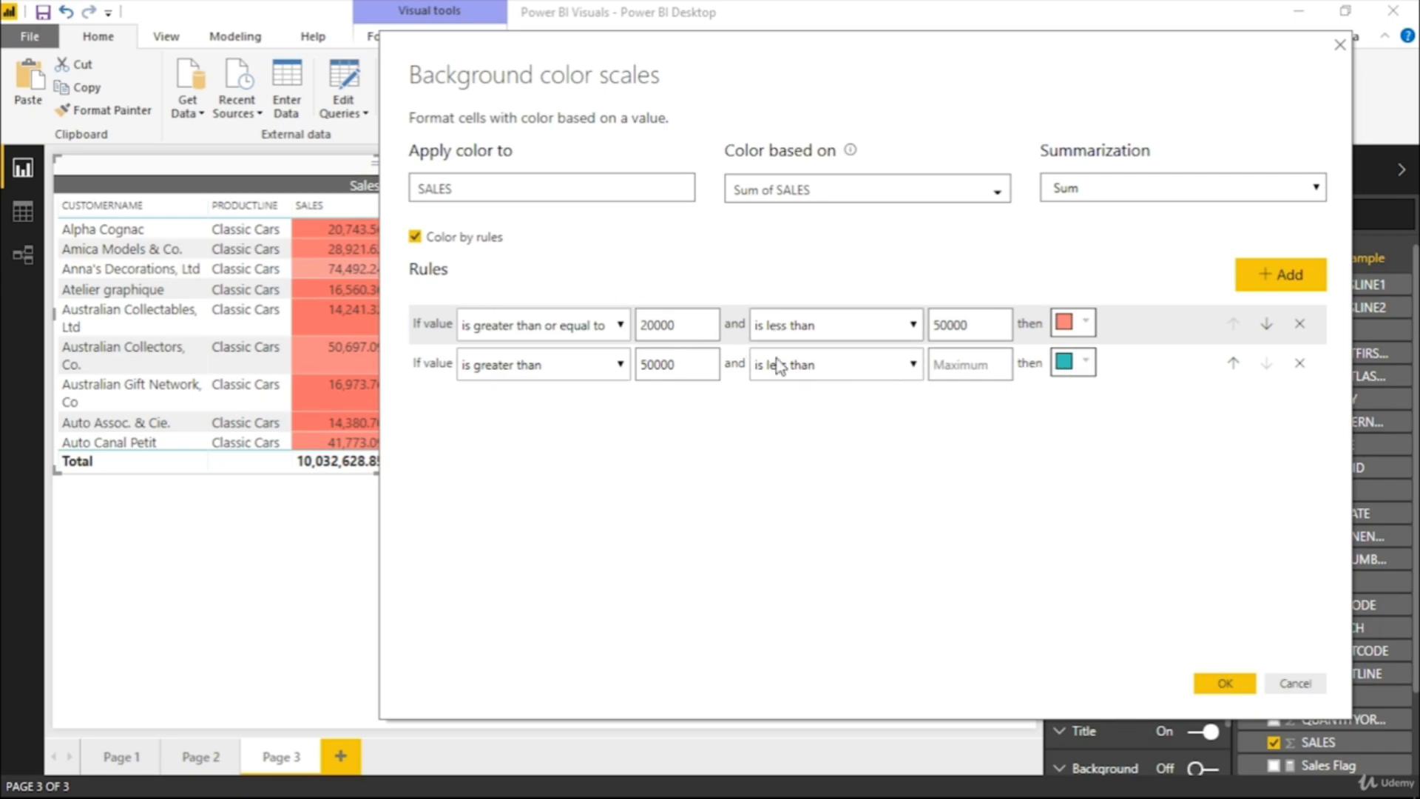
pyautogui.click(1217, 679)
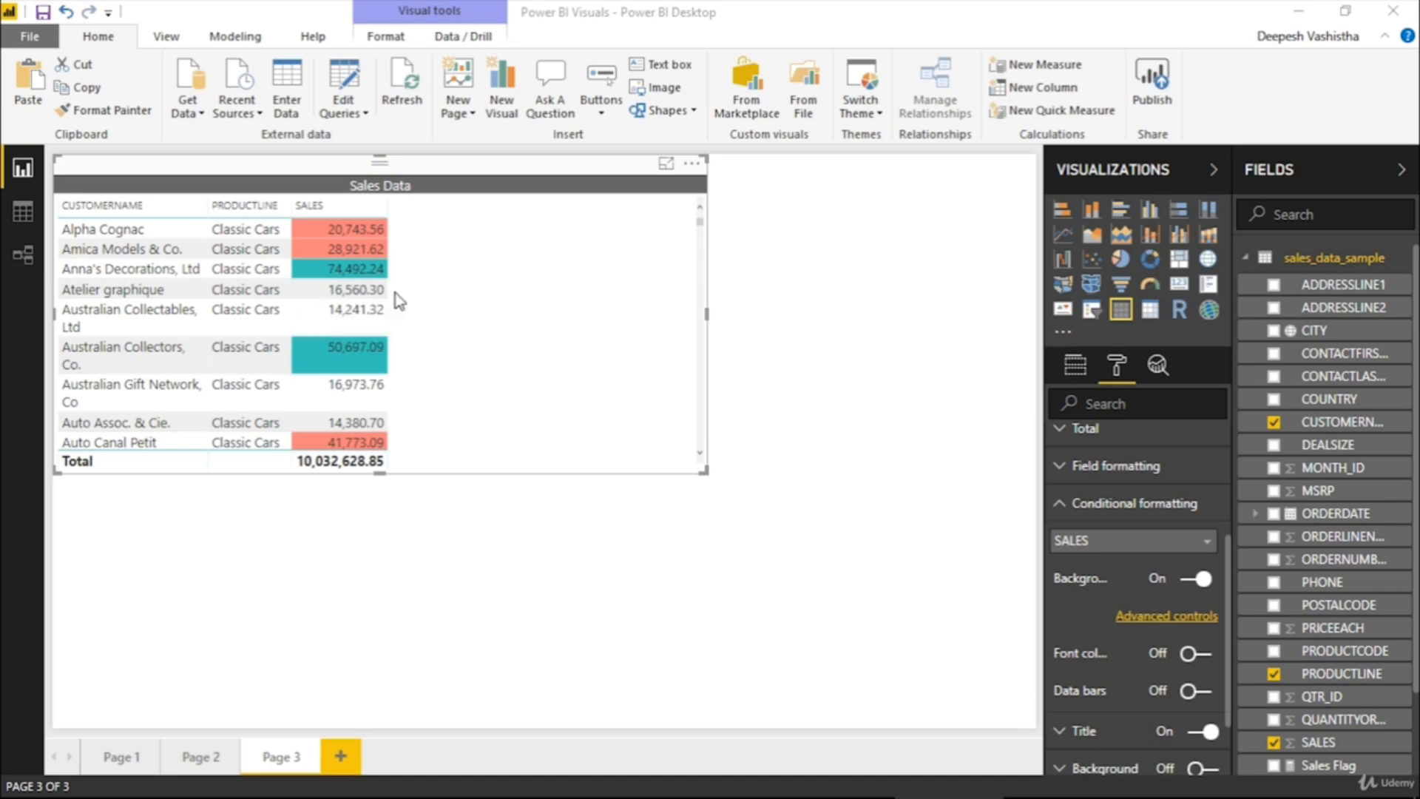
# Show the Sales Data table in focus mode and review the rule-based colors in the SALES column
pyautogui.click(666, 167)
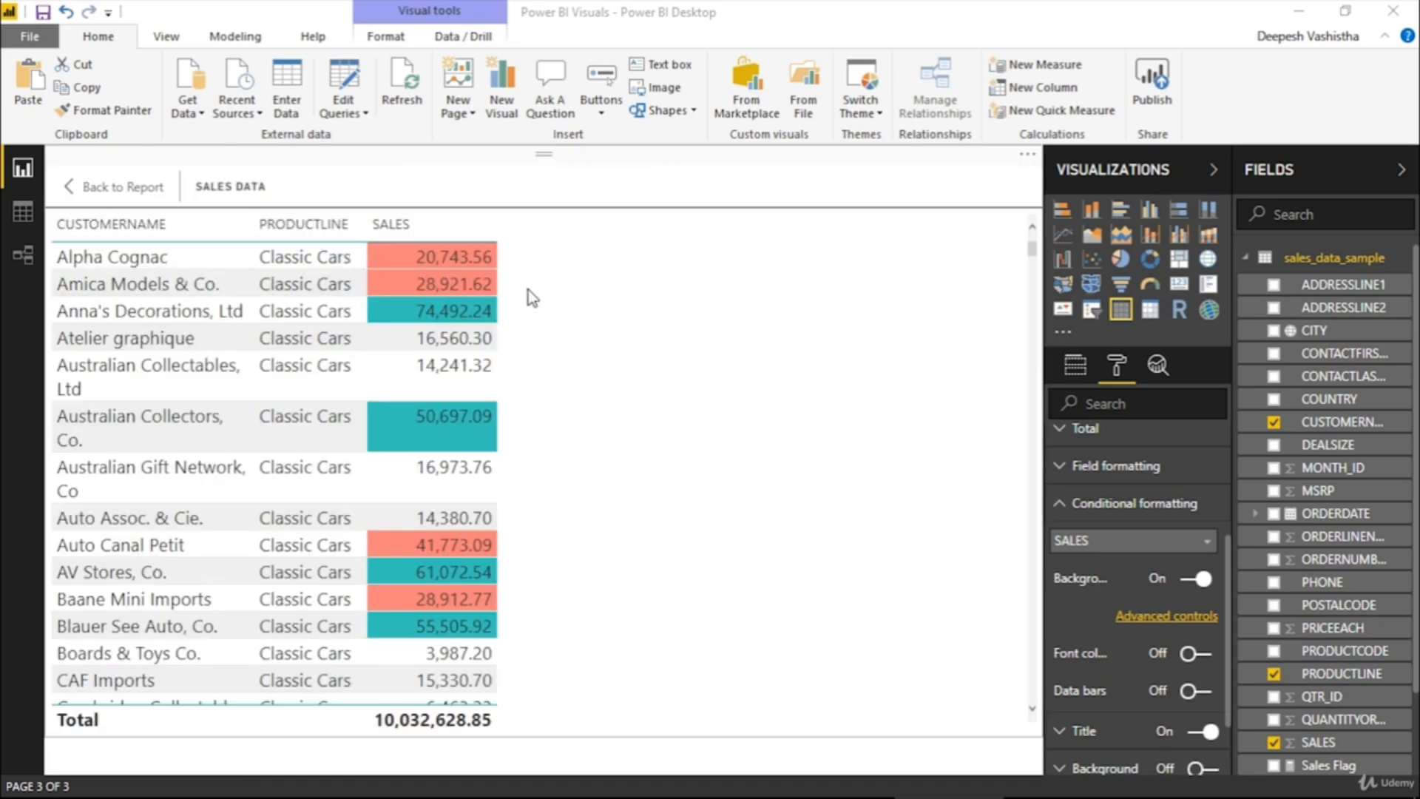
pyautogui.scroll(-10, 516, 294)
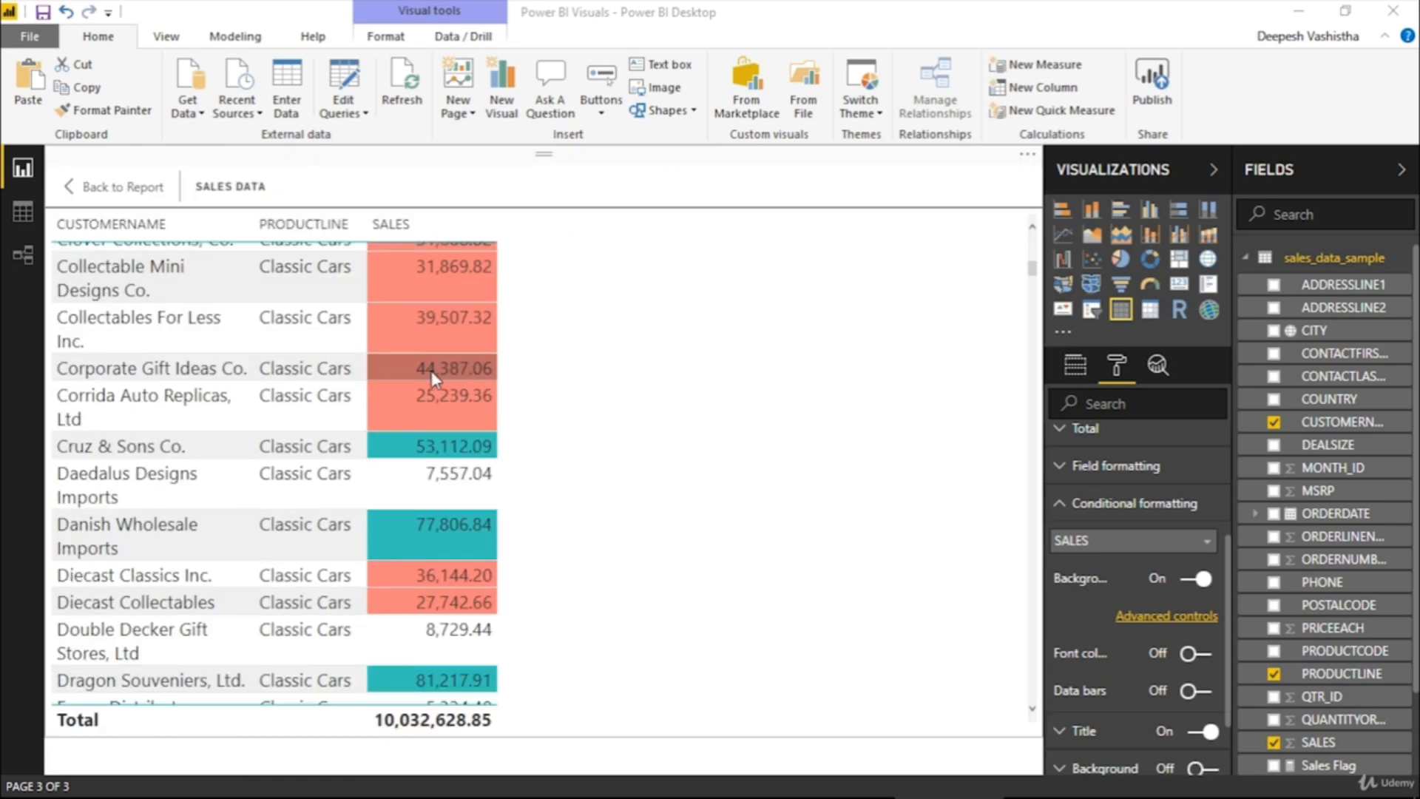
pyautogui.scroll(10, 447, 340)
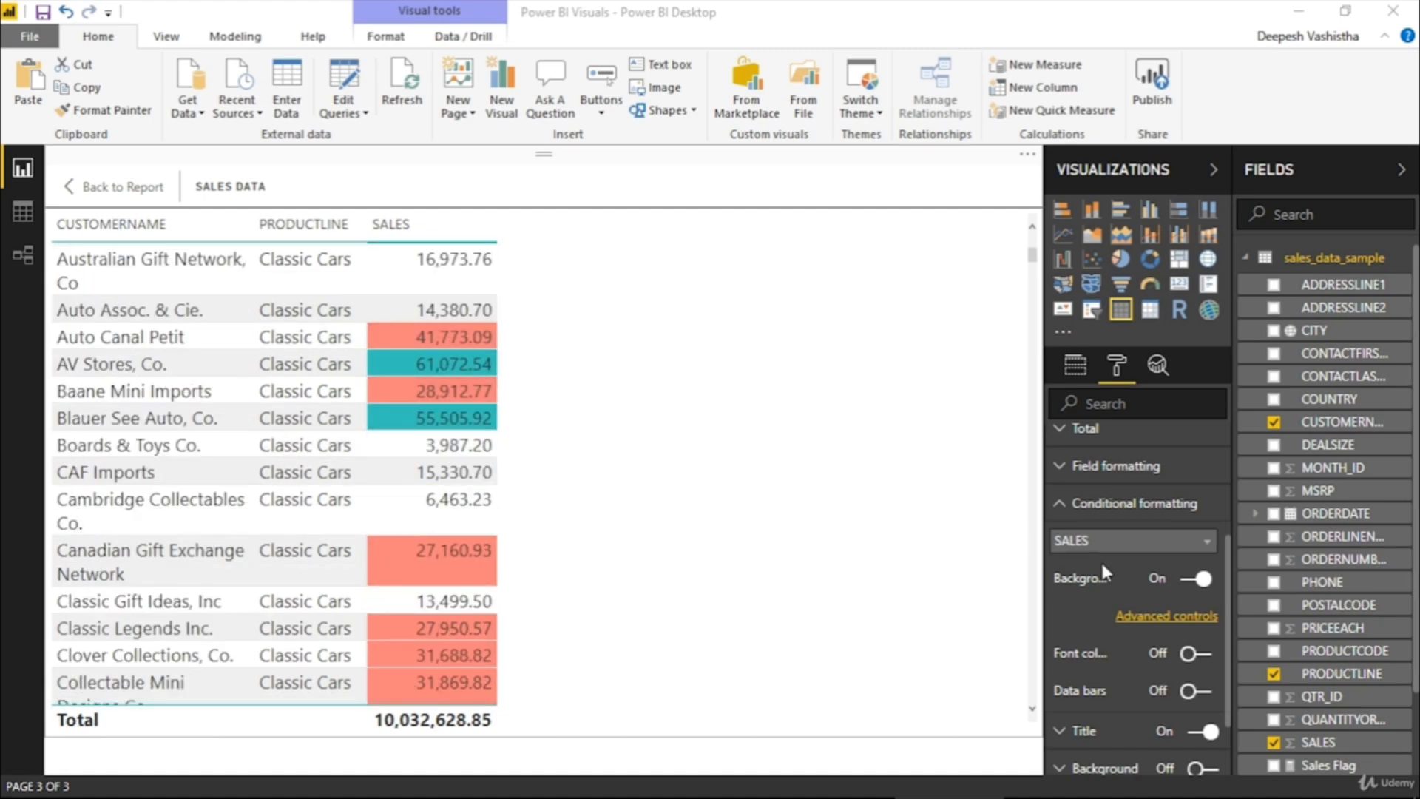
pyautogui.click(1172, 617)
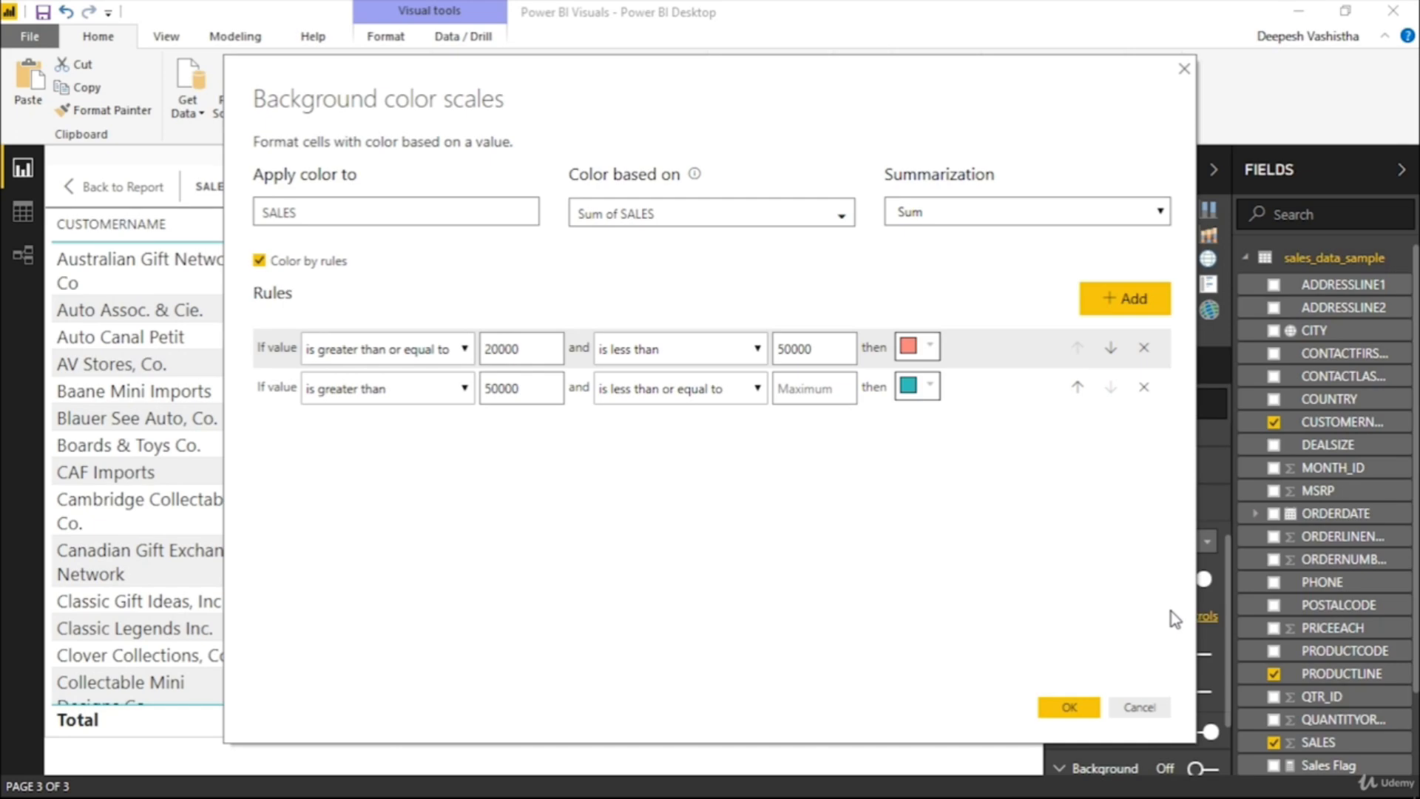
pyautogui.click(258, 261)
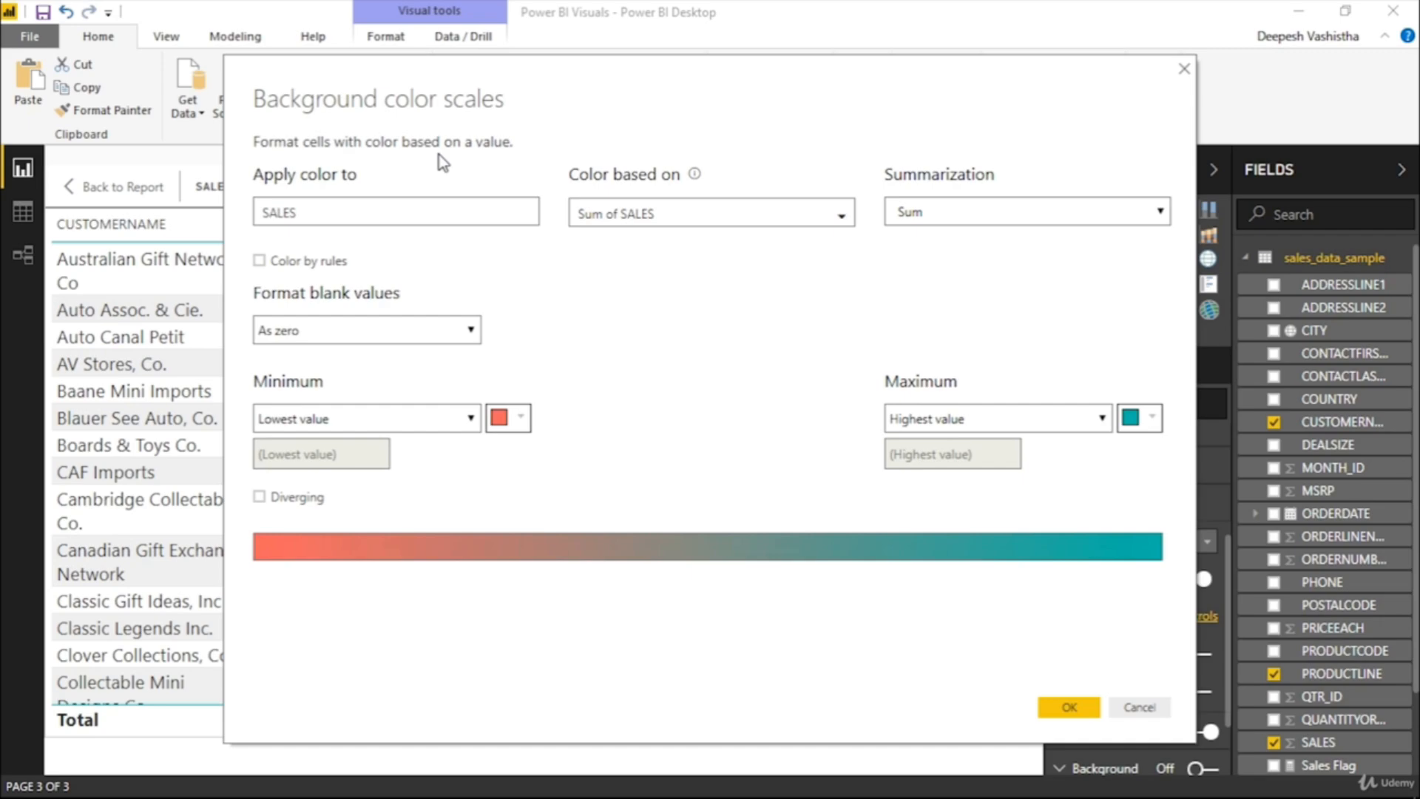
pyautogui.hotkey('alt', 'Tab')
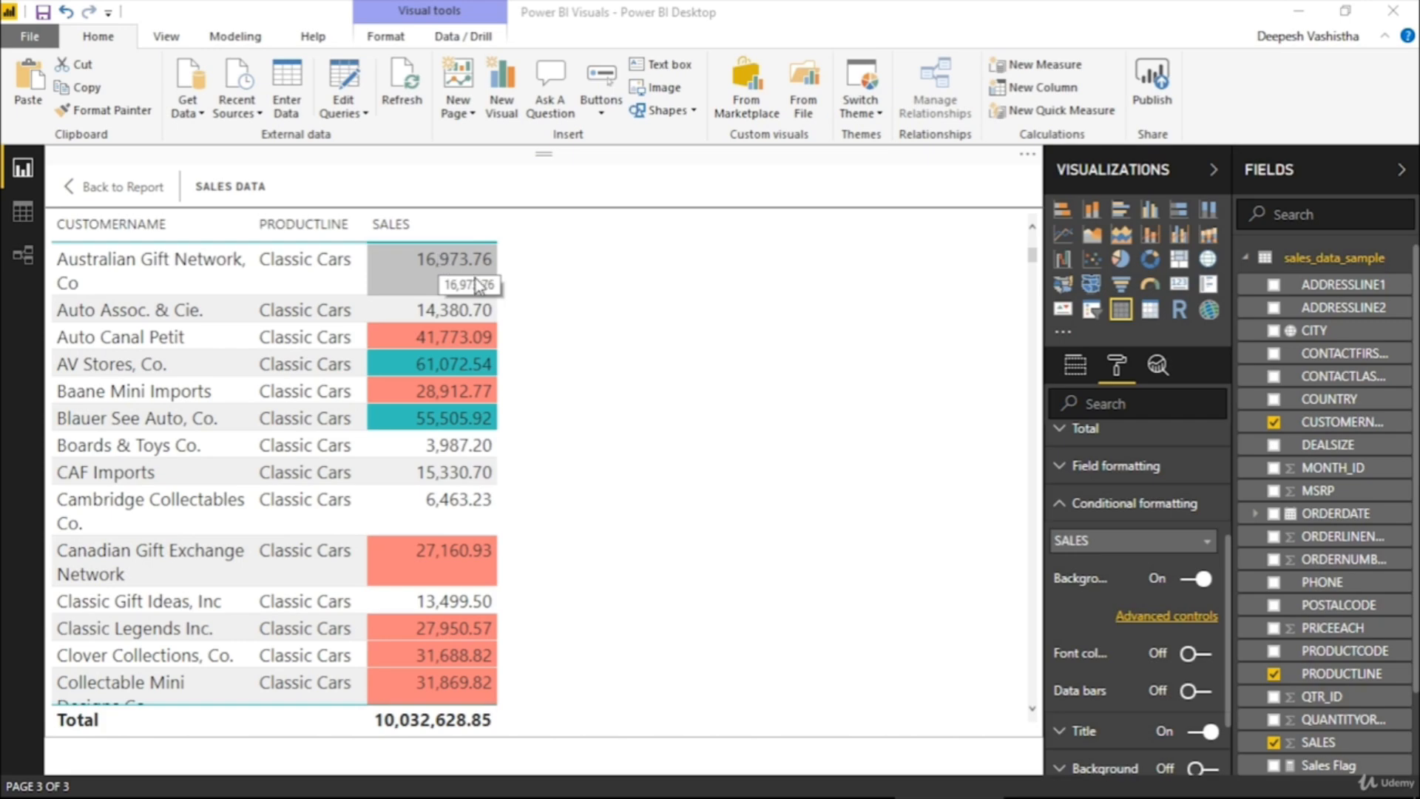
# Choose CUSTOMERNAME as the Sales Data table column for conditional formatting
pyautogui.click(1107, 545)
pyautogui.click(1109, 565)
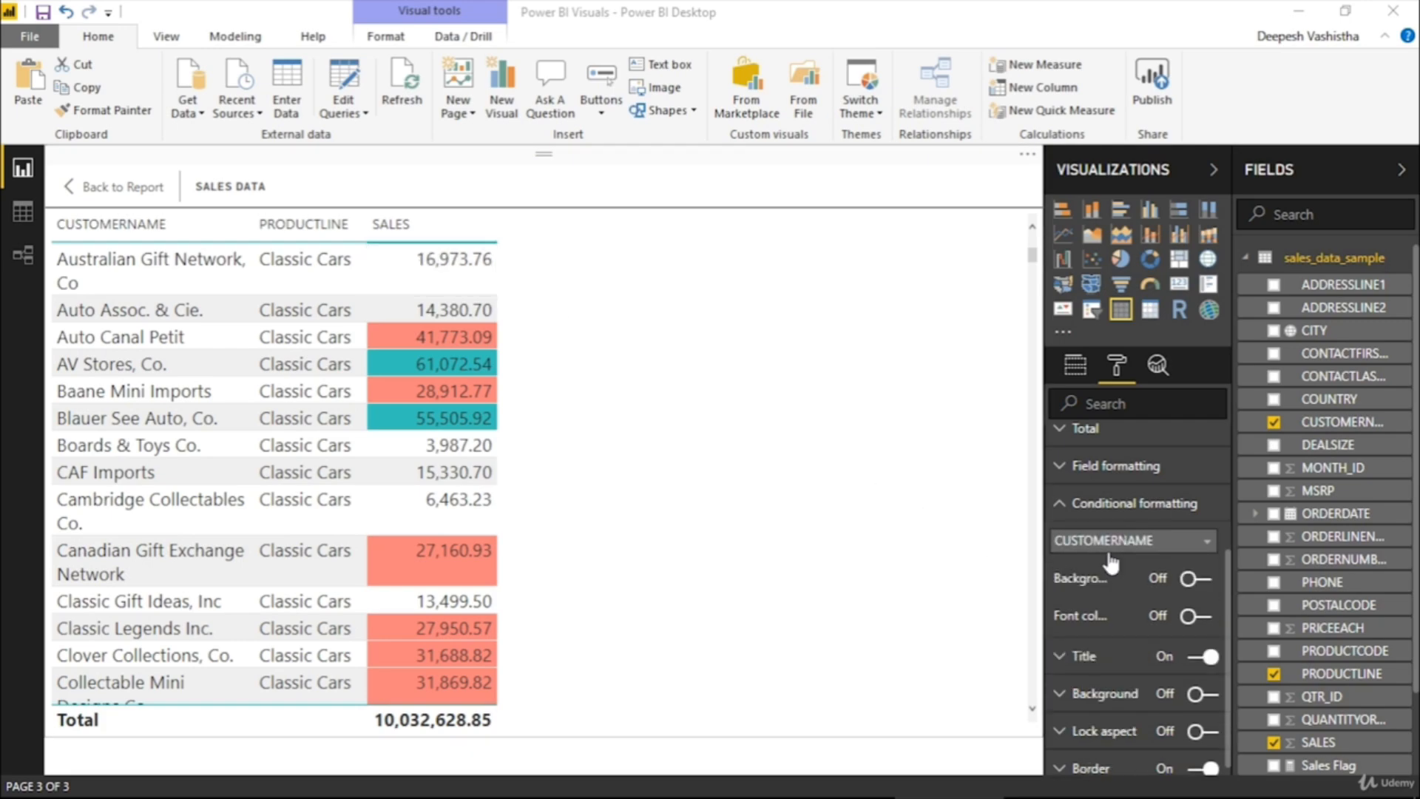
pyautogui.click(1186, 581)
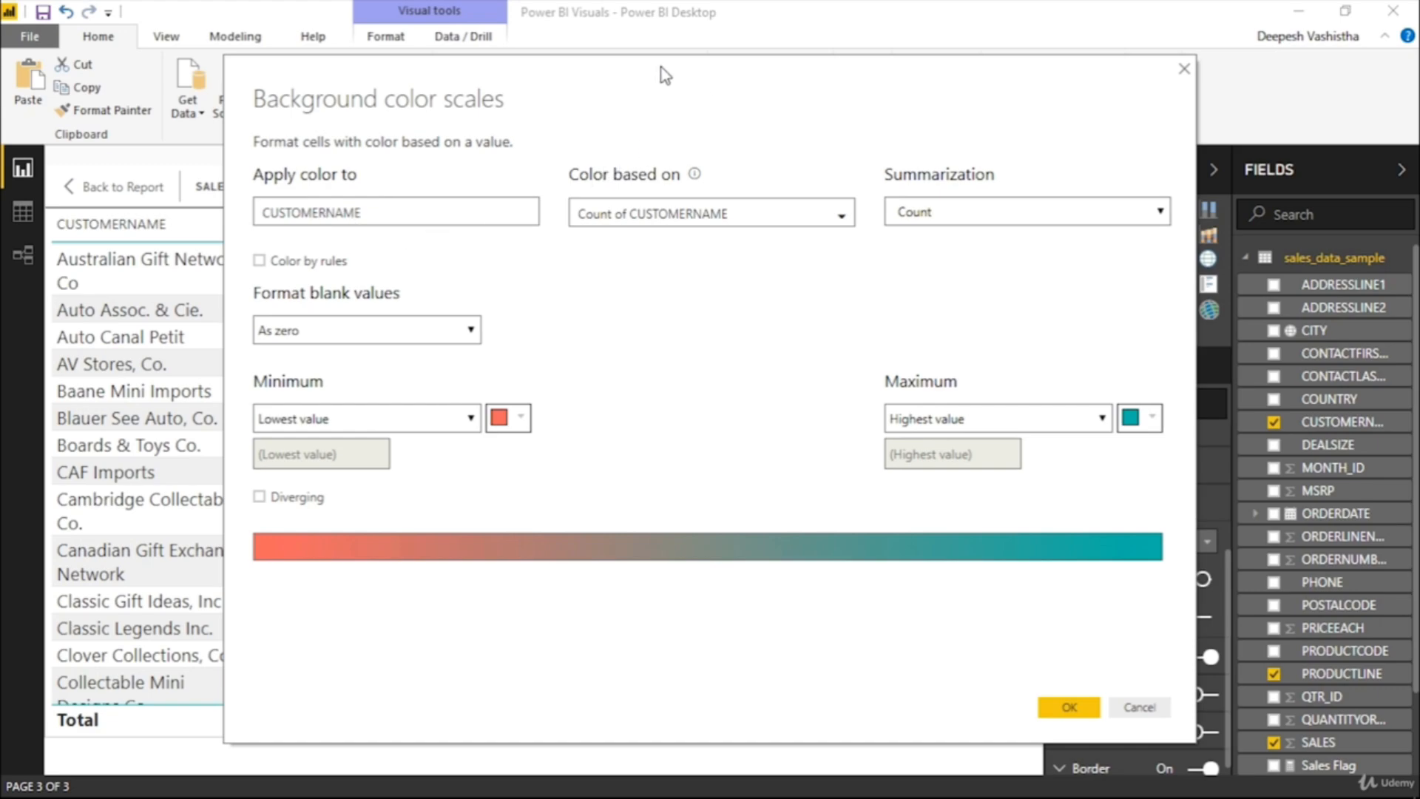
pyautogui.moveTo(666, 74); pyautogui.dragTo(513, 54)
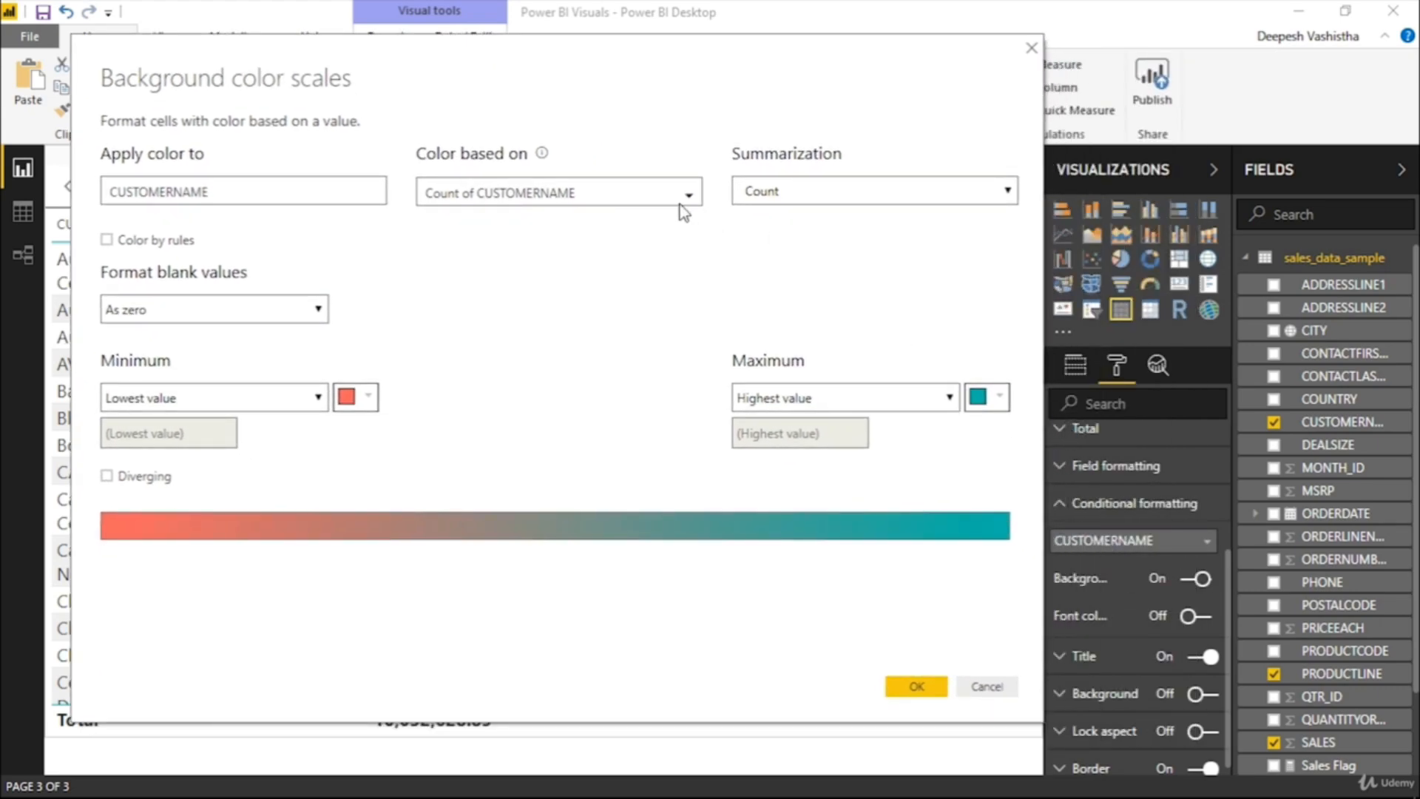
pyautogui.click(555, 196)
pyautogui.scroll(-3, 544, 317)
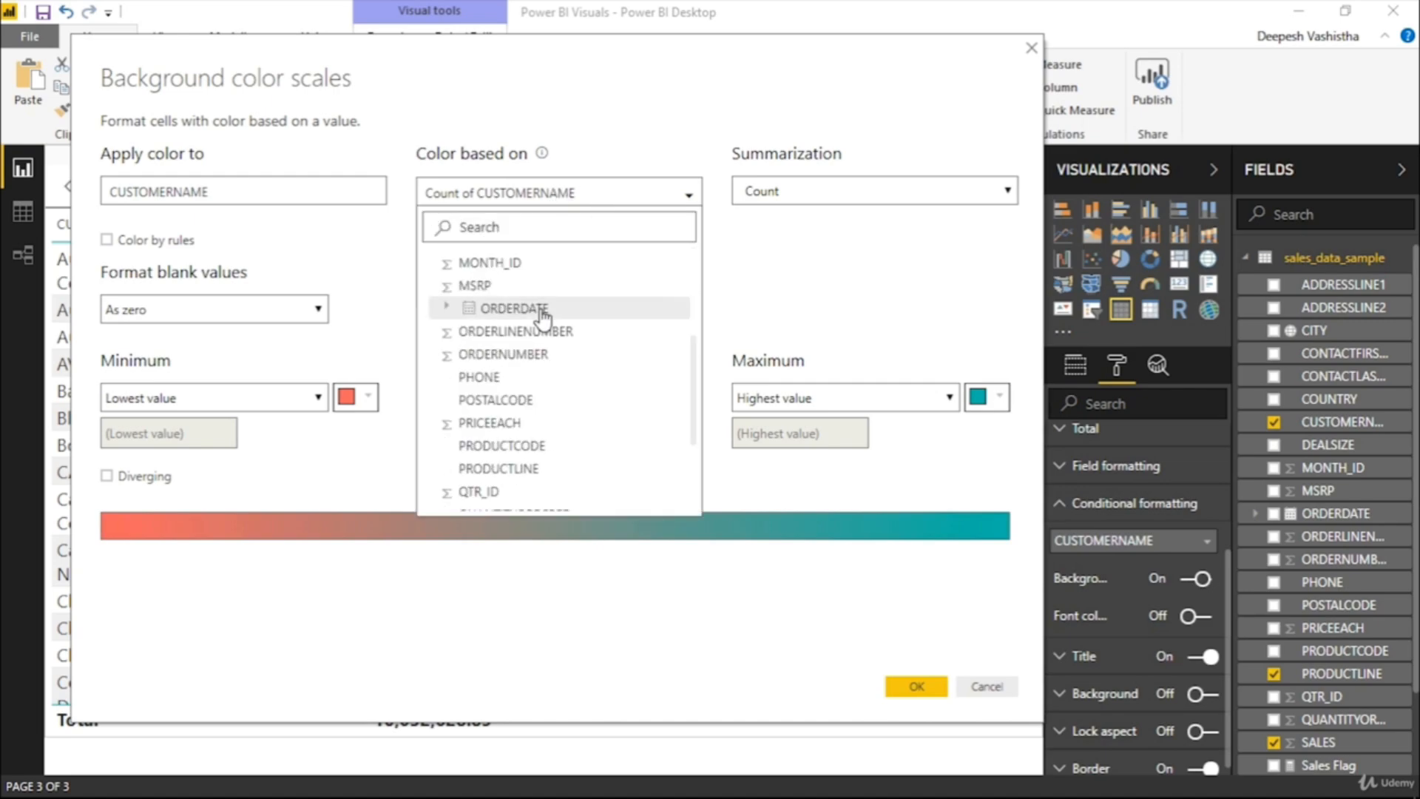
pyautogui.scroll(-3, 544, 316)
pyautogui.scroll(6, 510, 451)
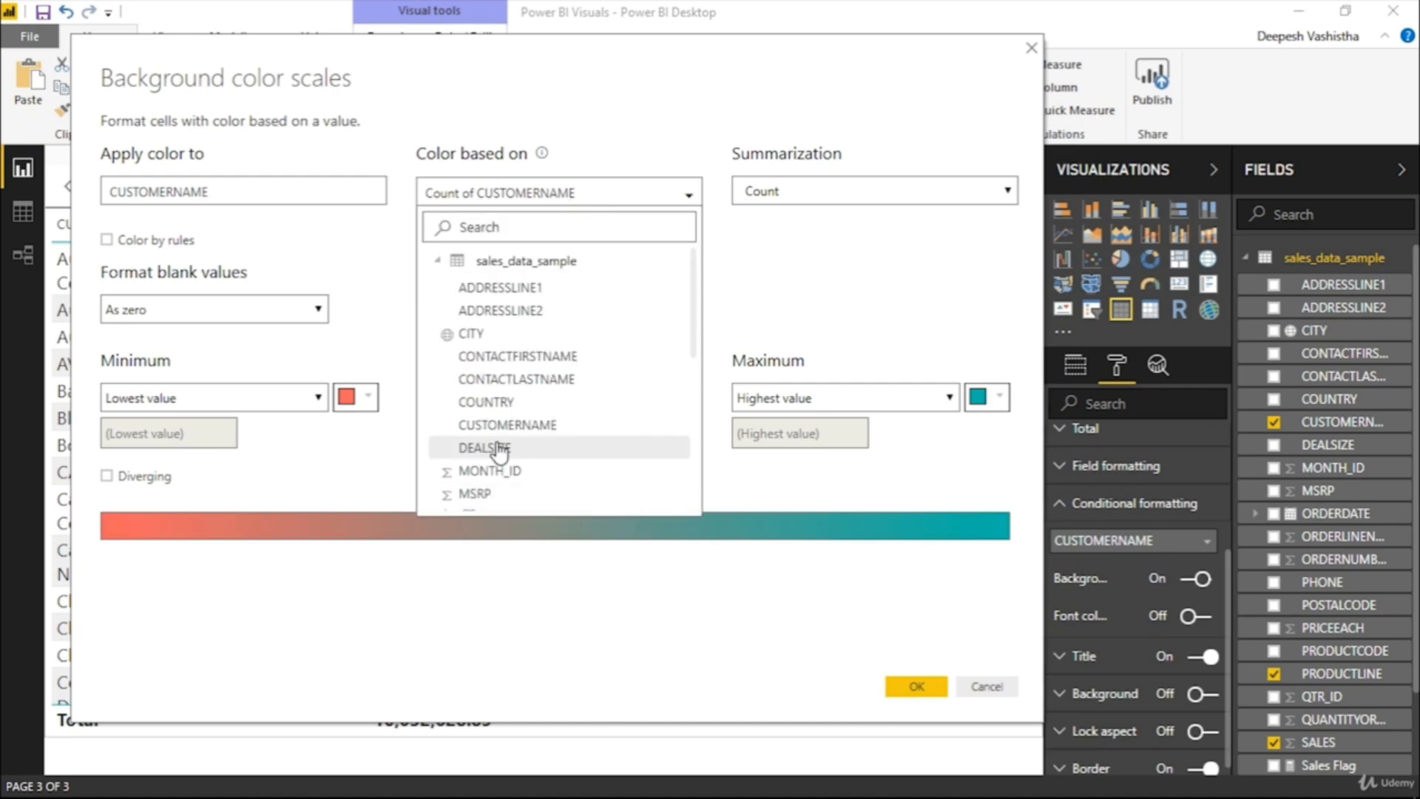
pyautogui.click(987, 687)
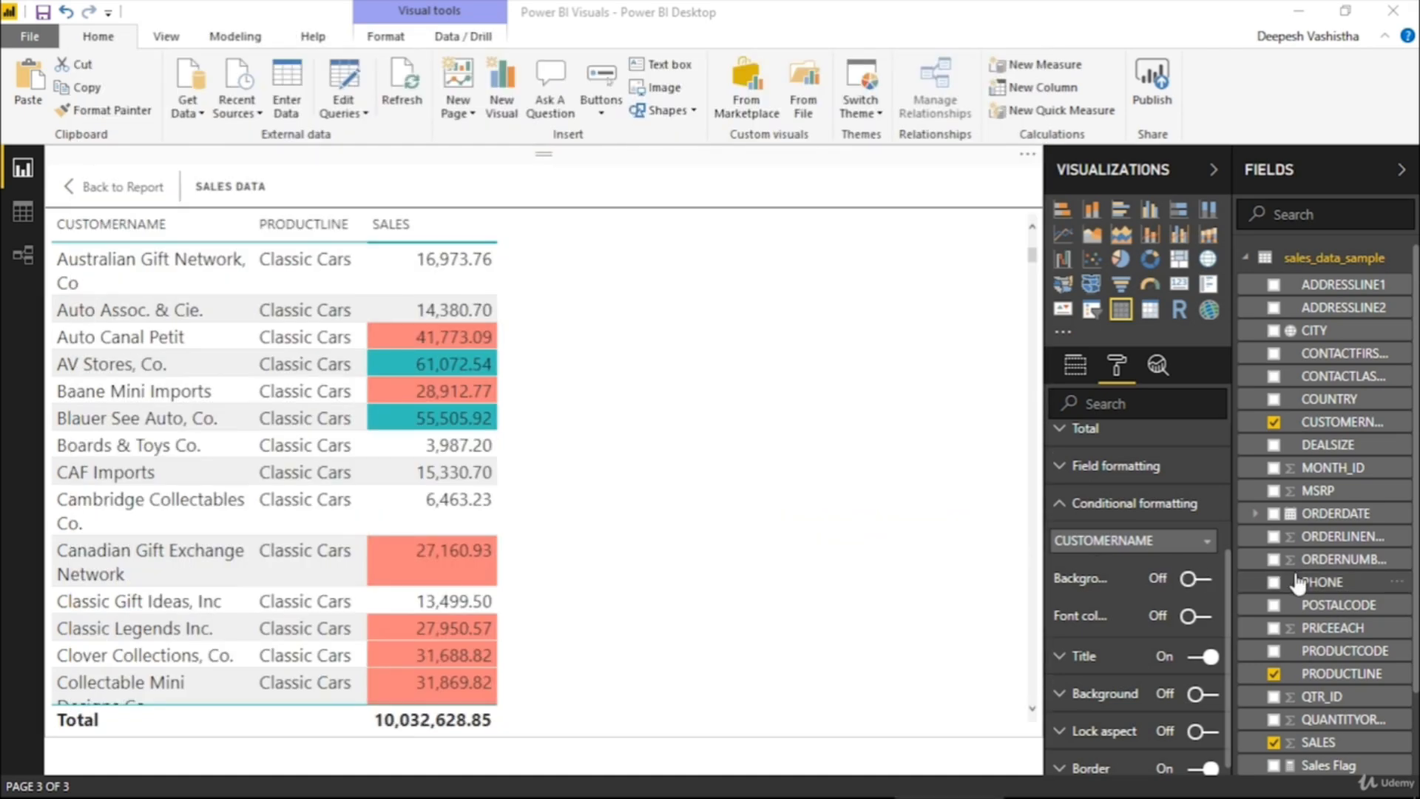
# Check the formula of the Sales Flag measure and add Sales Flag as a column in the Sales Data table
pyautogui.scroll(-1, 1311, 525)
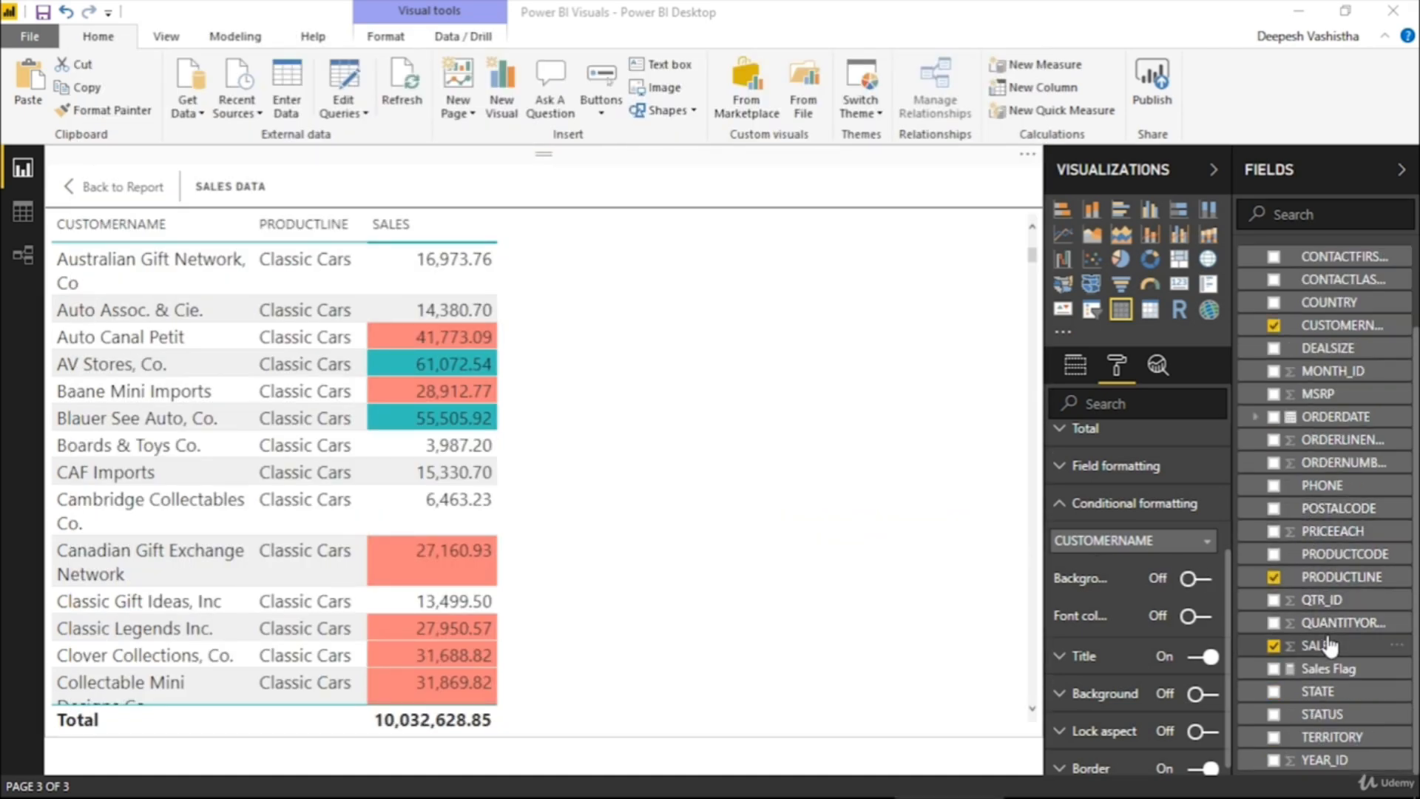
pyautogui.click(1331, 672)
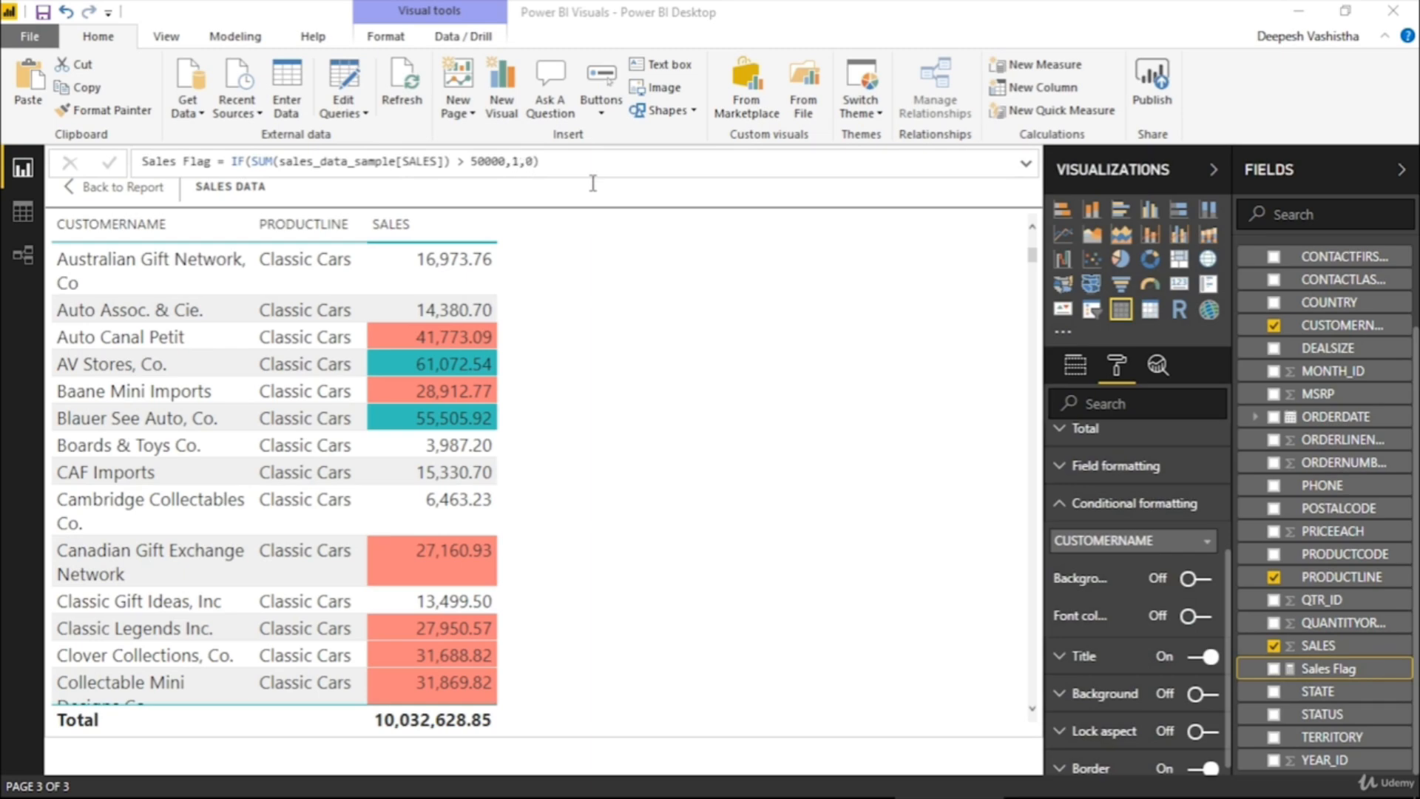
pyautogui.click(895, 259)
pyautogui.click(1075, 365)
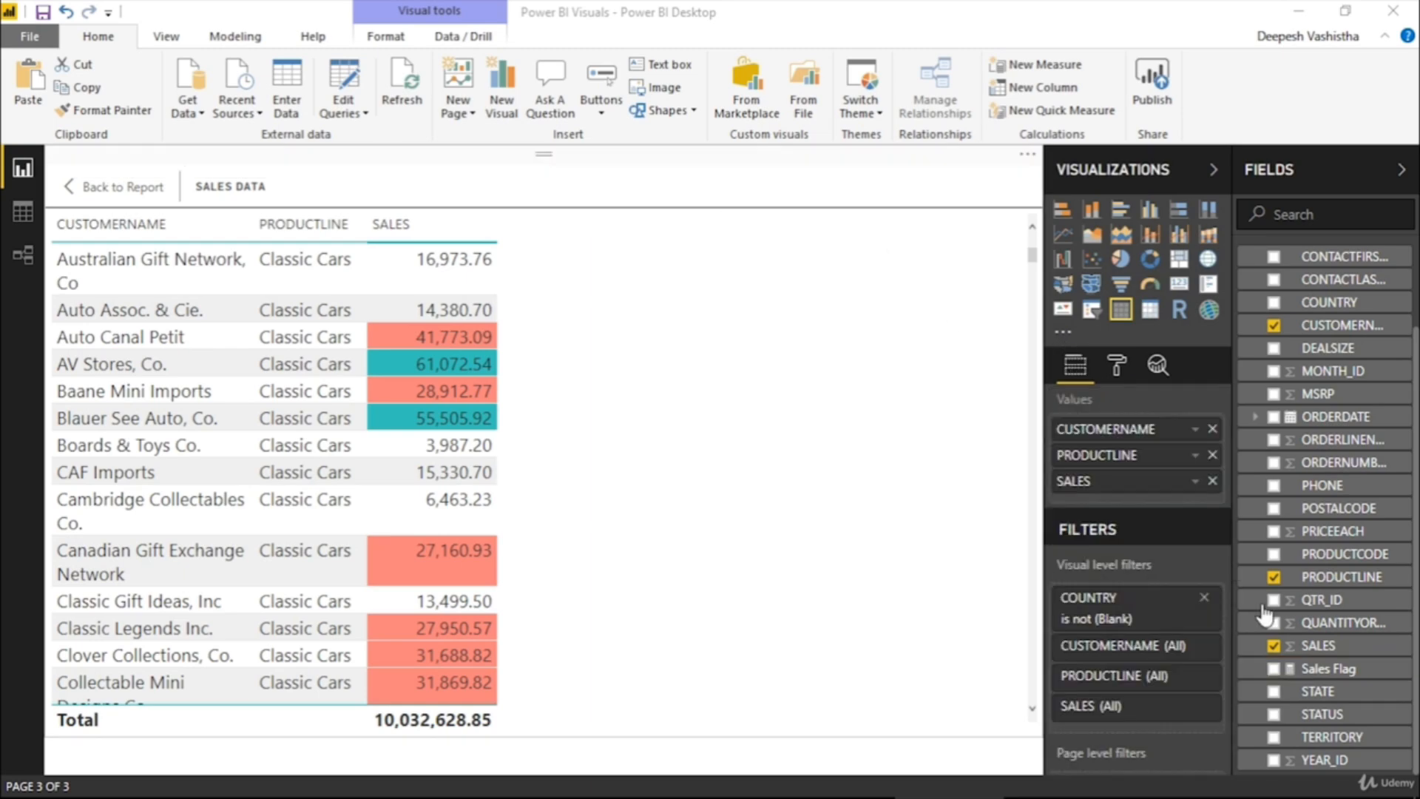
pyautogui.click(1274, 669)
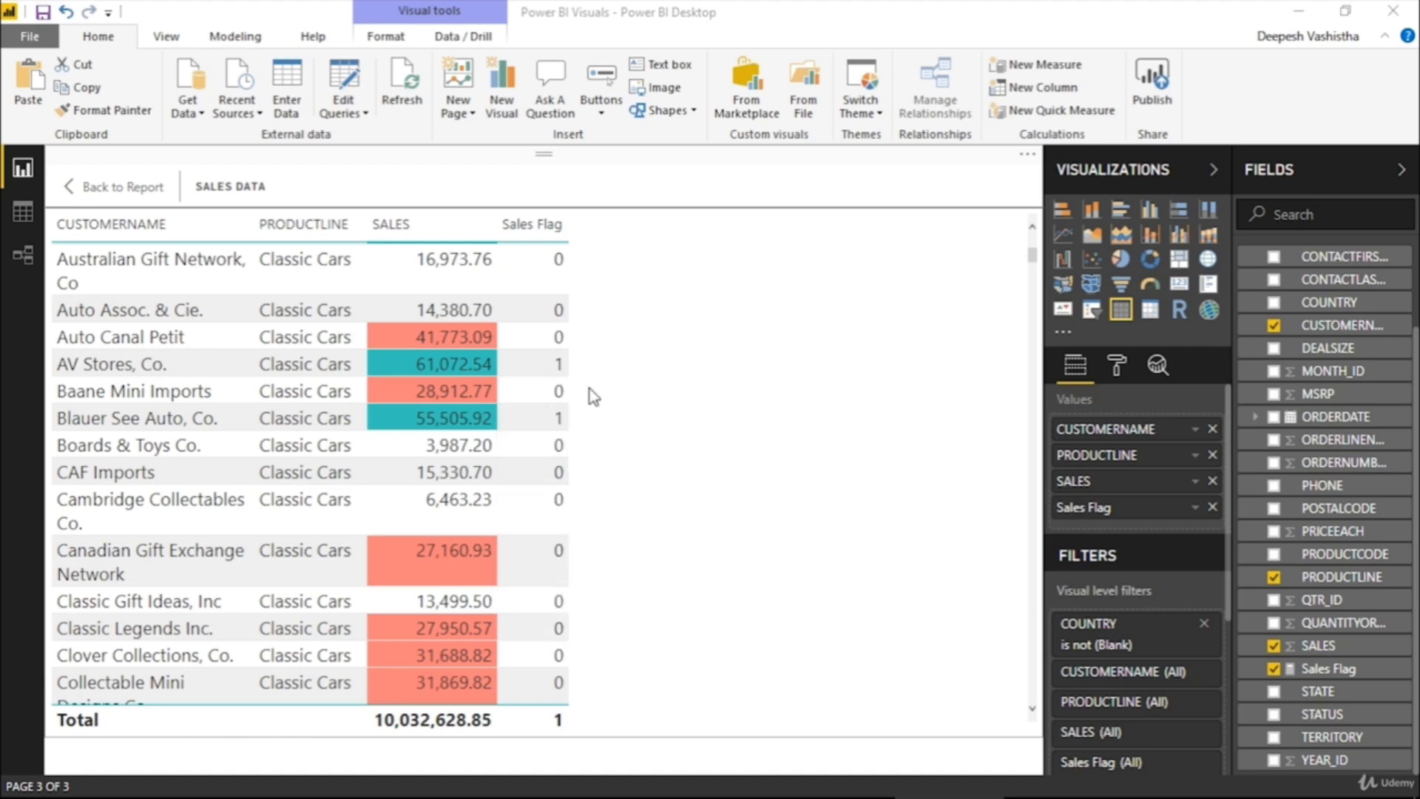
# Apply a background color scale to CUSTOMERNAME based on Sales Flag, from red for the lowest value to teal for the highest
pyautogui.click(1123, 373)
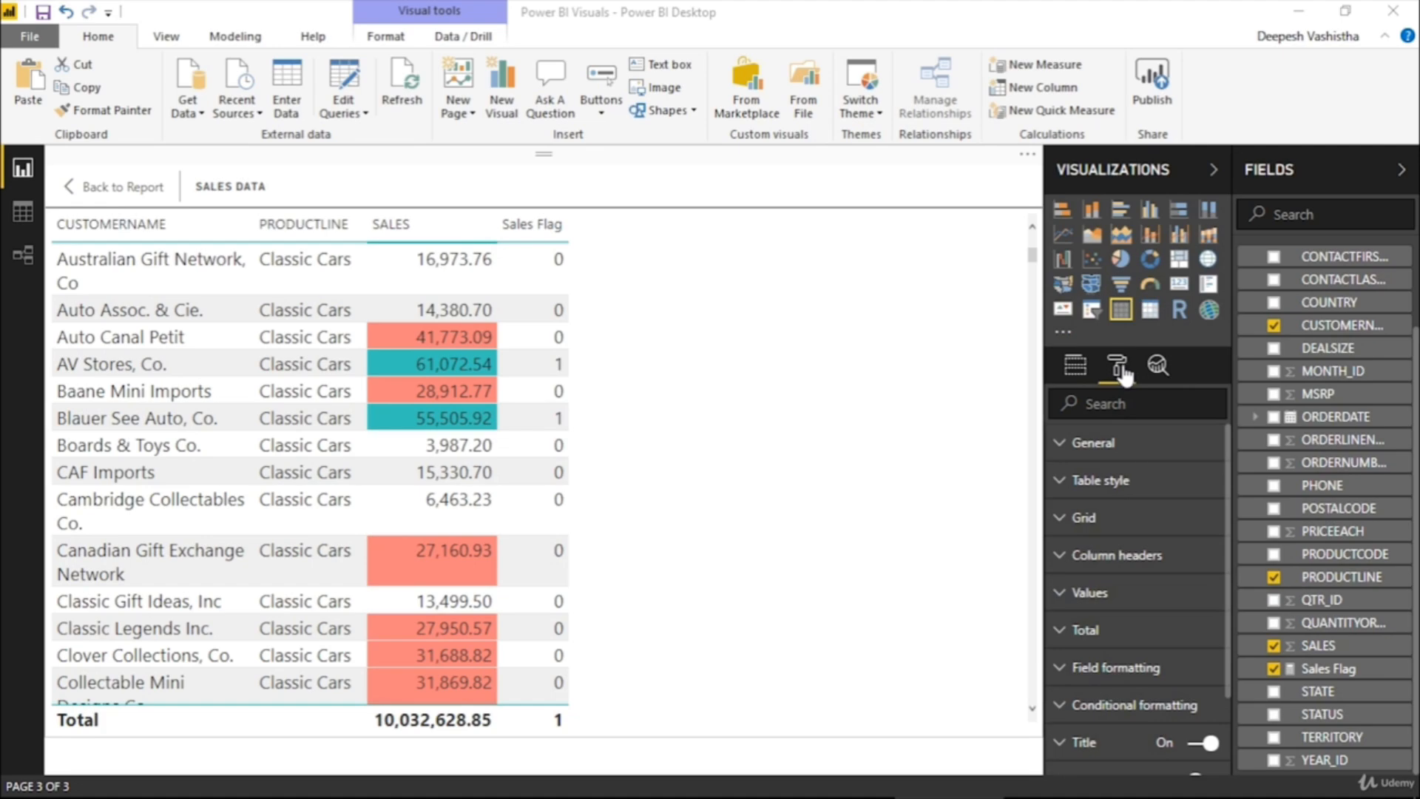
pyautogui.scroll(-2, 1109, 610)
pyautogui.click(1110, 608)
pyautogui.scroll(-2, 1106, 601)
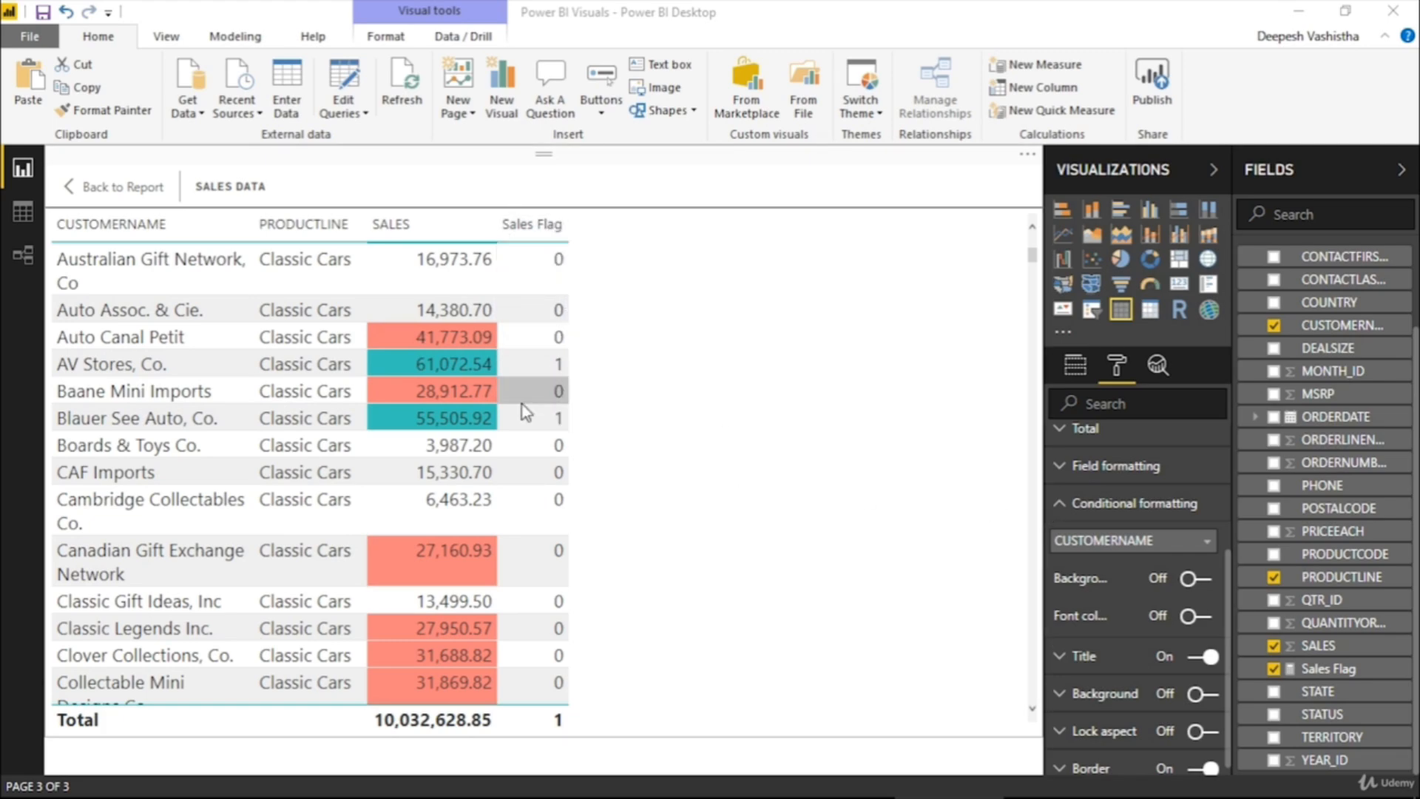
pyautogui.click(1202, 581)
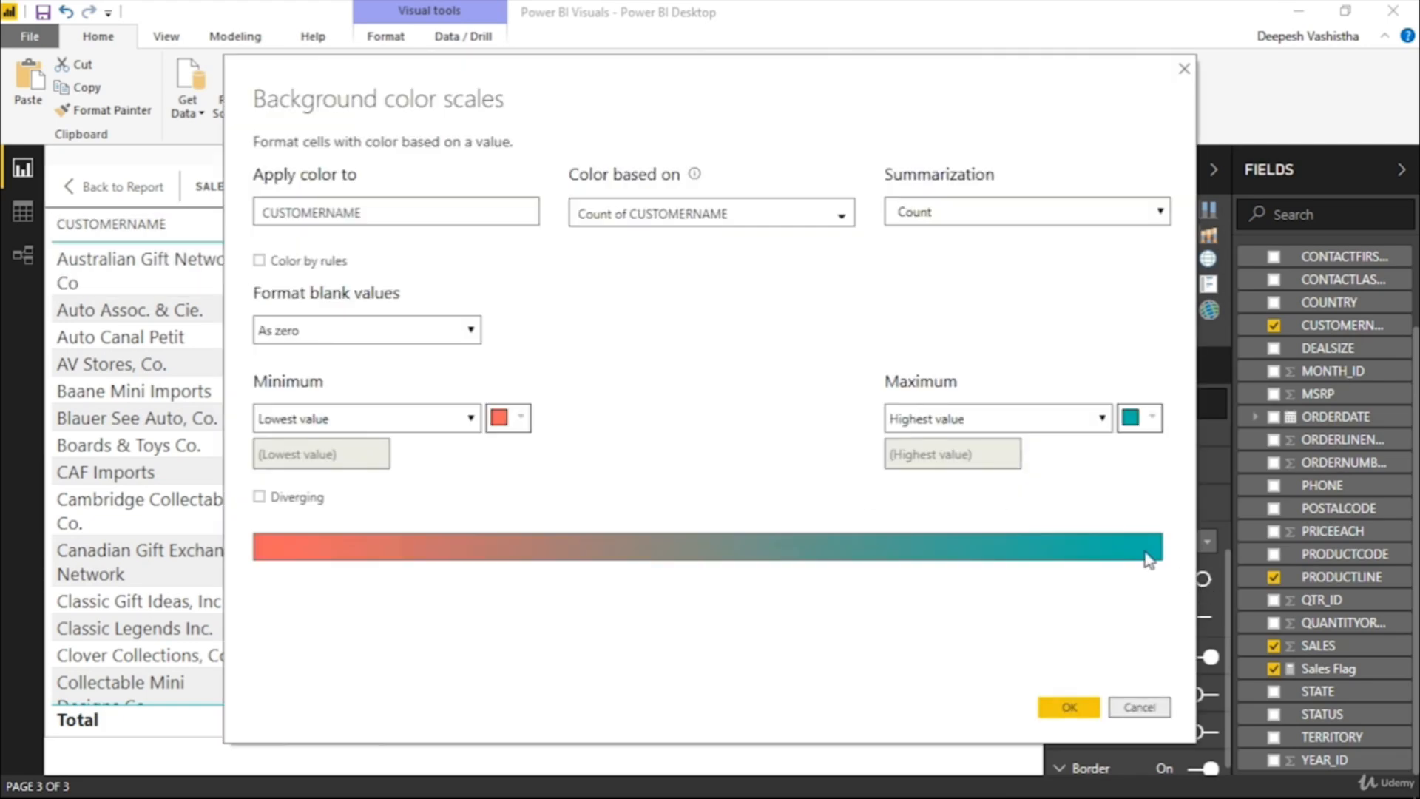
pyautogui.click(650, 217)
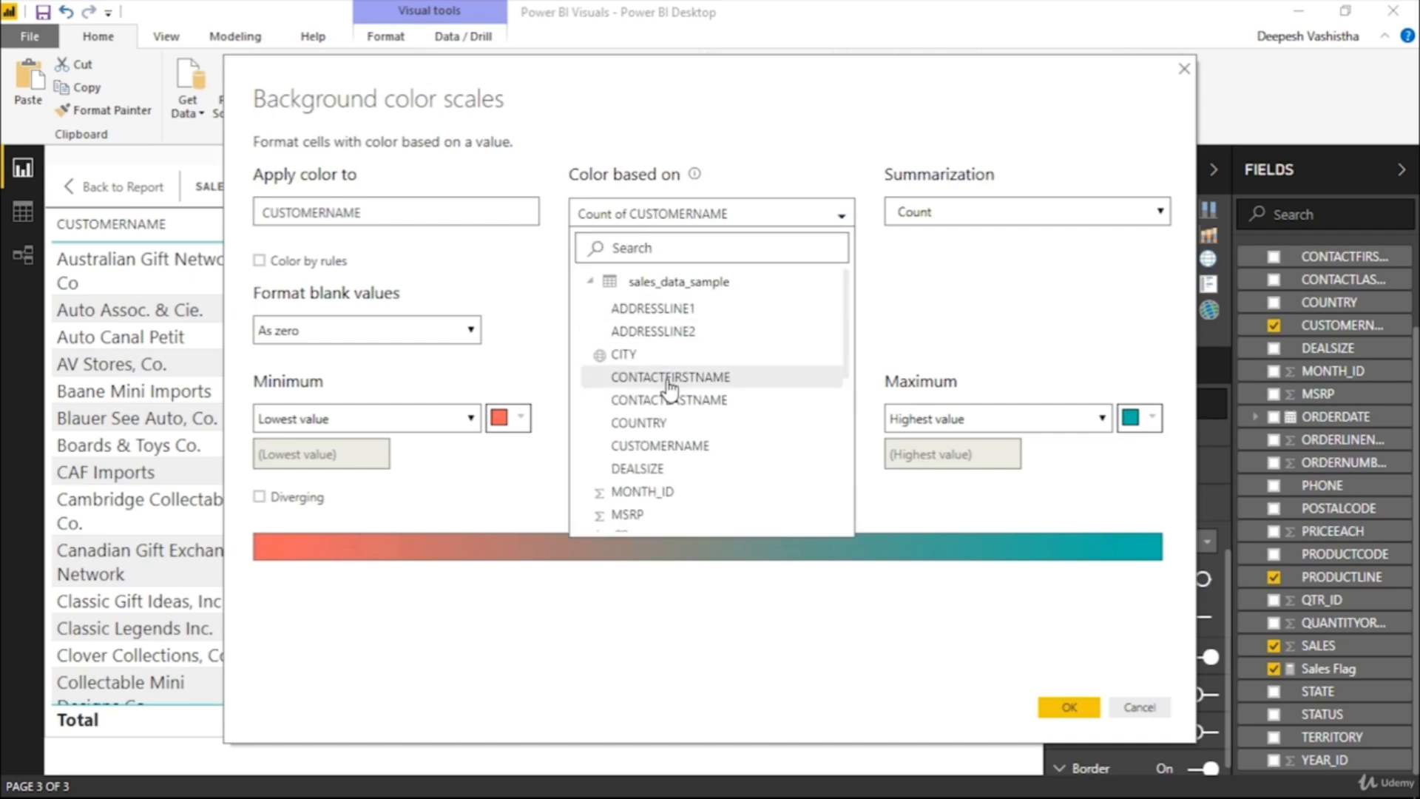
pyautogui.scroll(-5, 669, 388)
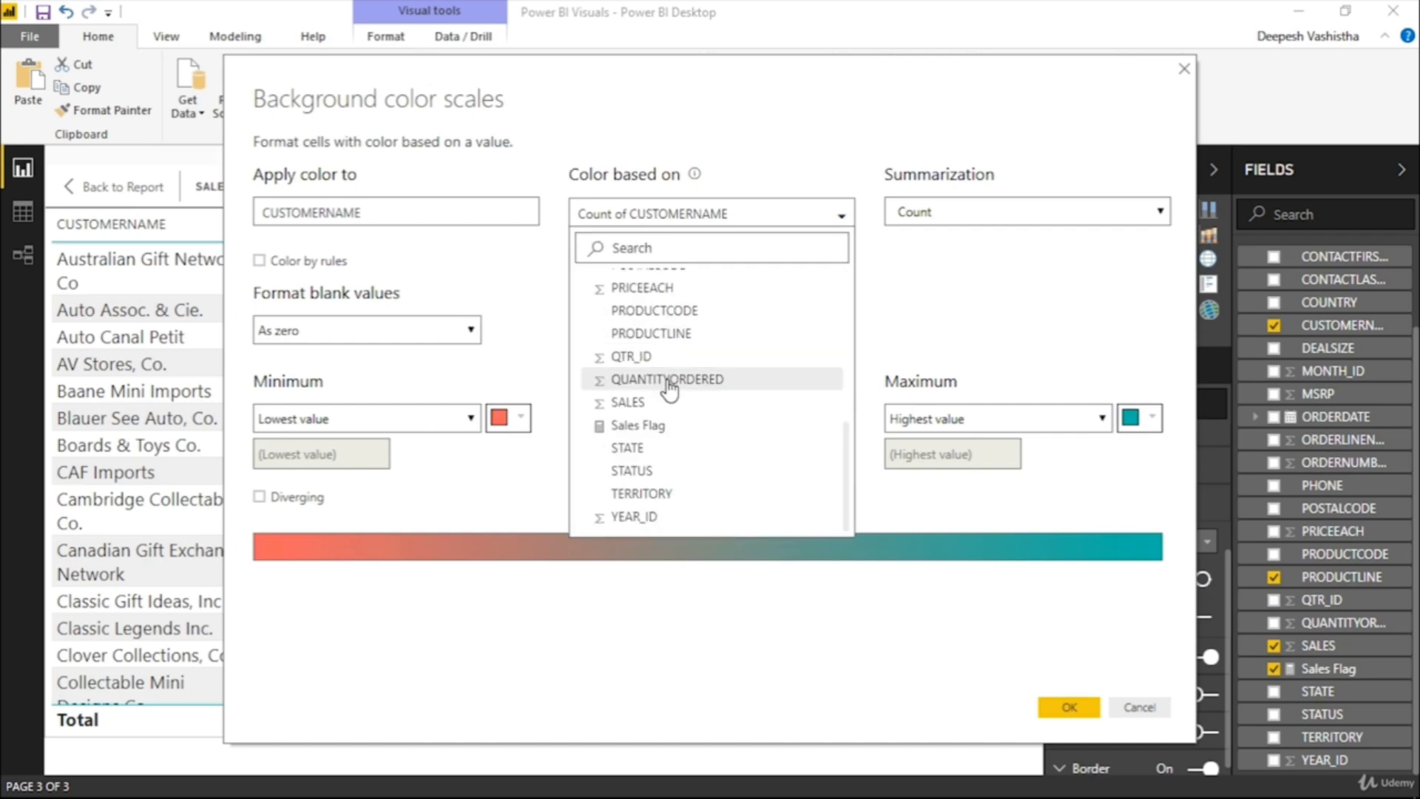
pyautogui.click(663, 425)
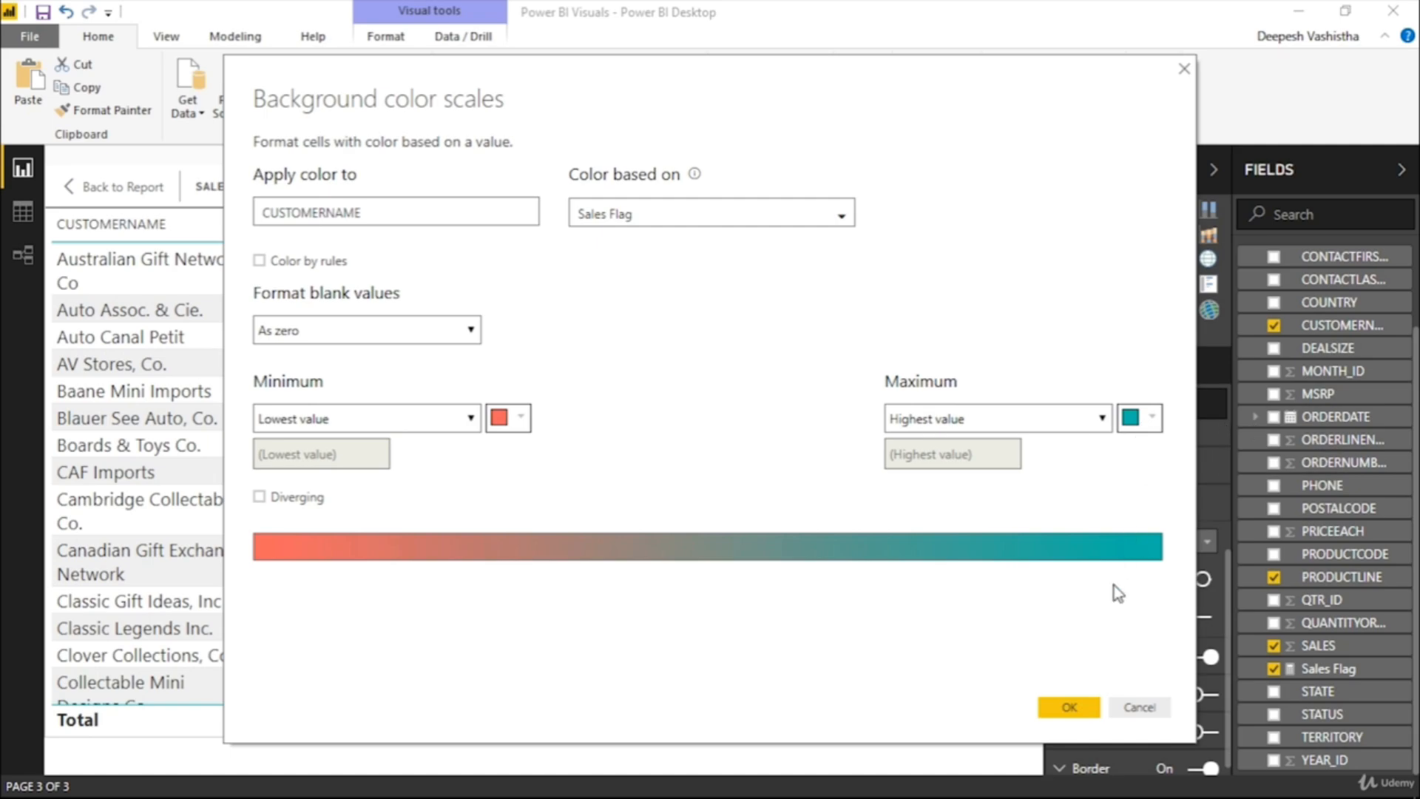
pyautogui.click(1070, 706)
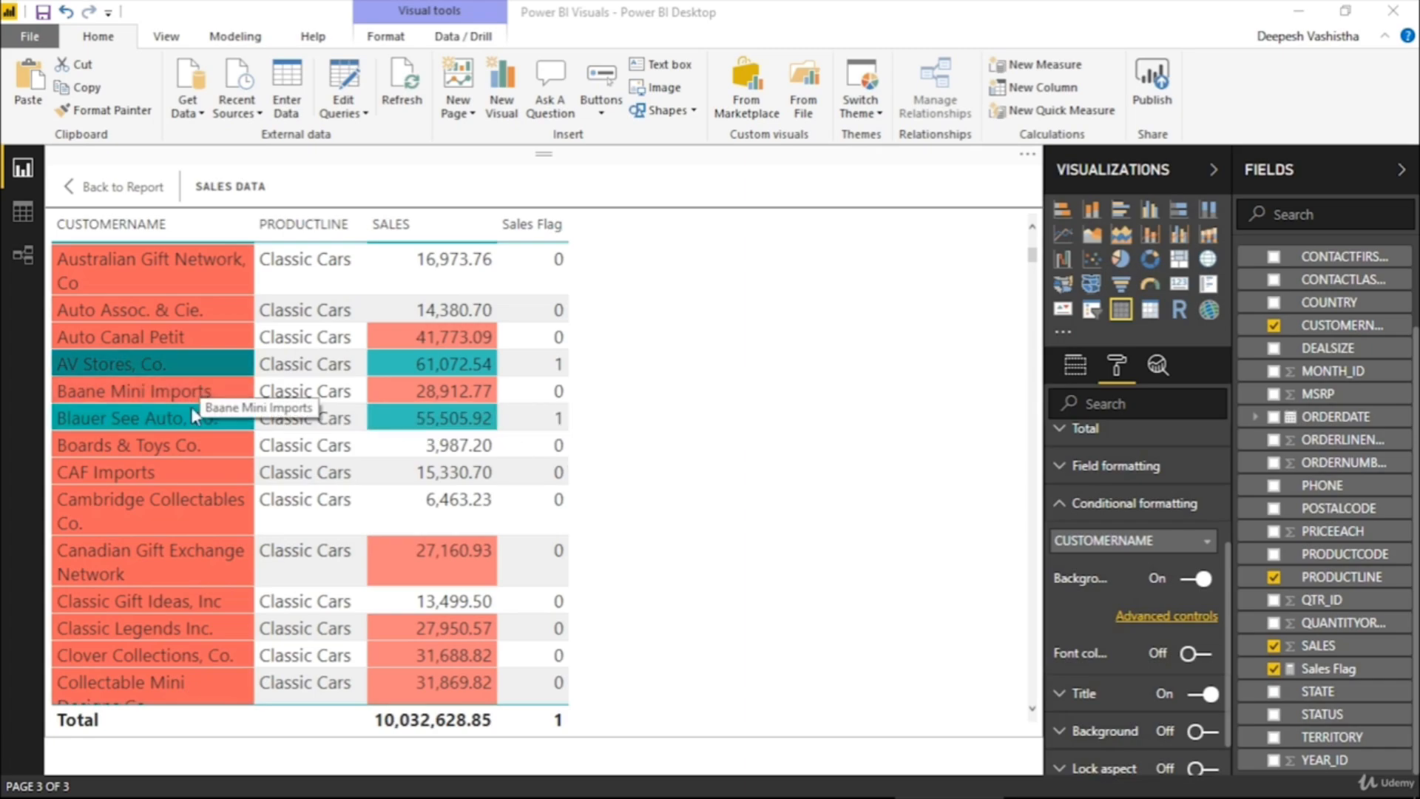
# Compare the CUSTOMERNAME background colors with the SALES and Sales Flag values down the table, and return to the report
pyautogui.scroll(-2, 193, 418)
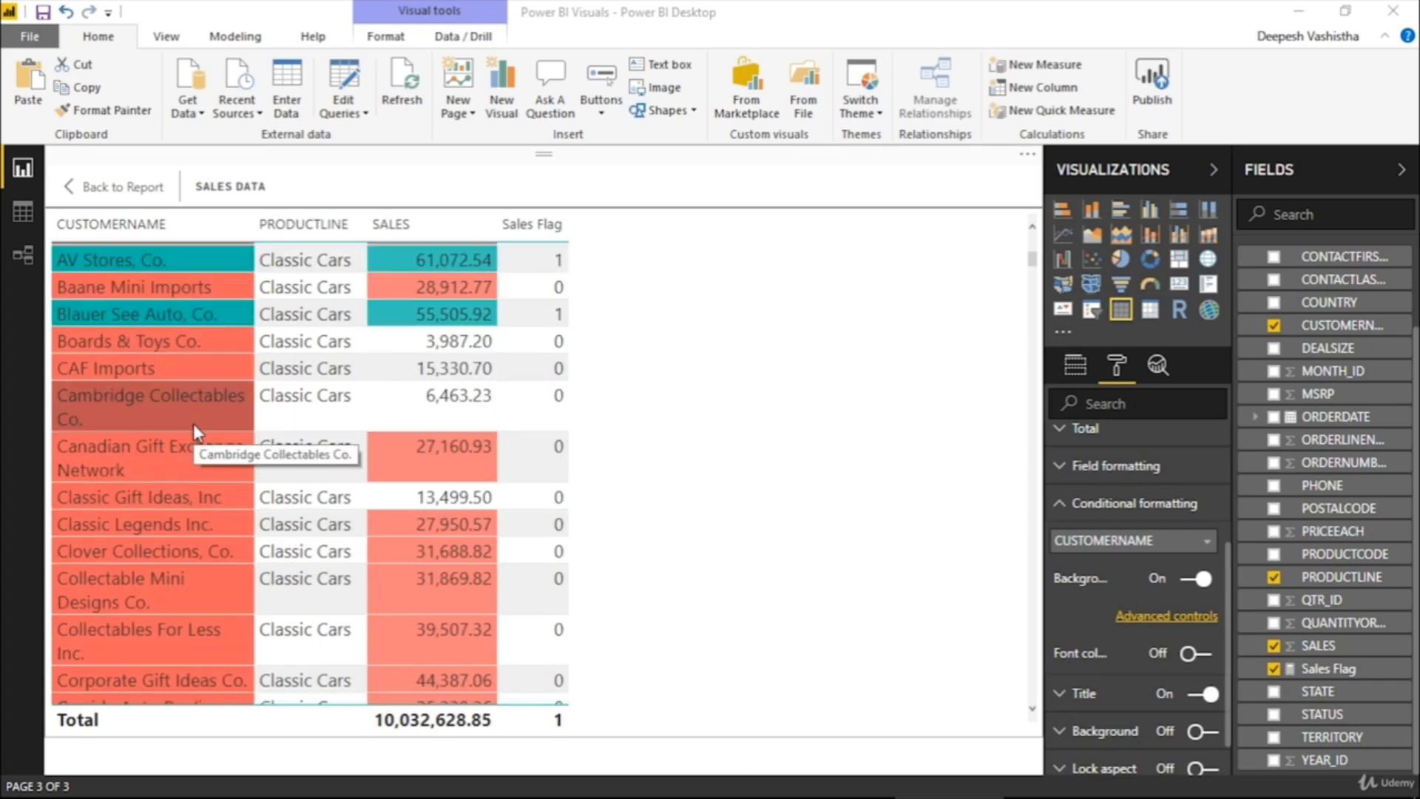
pyautogui.scroll(-12, 193, 423)
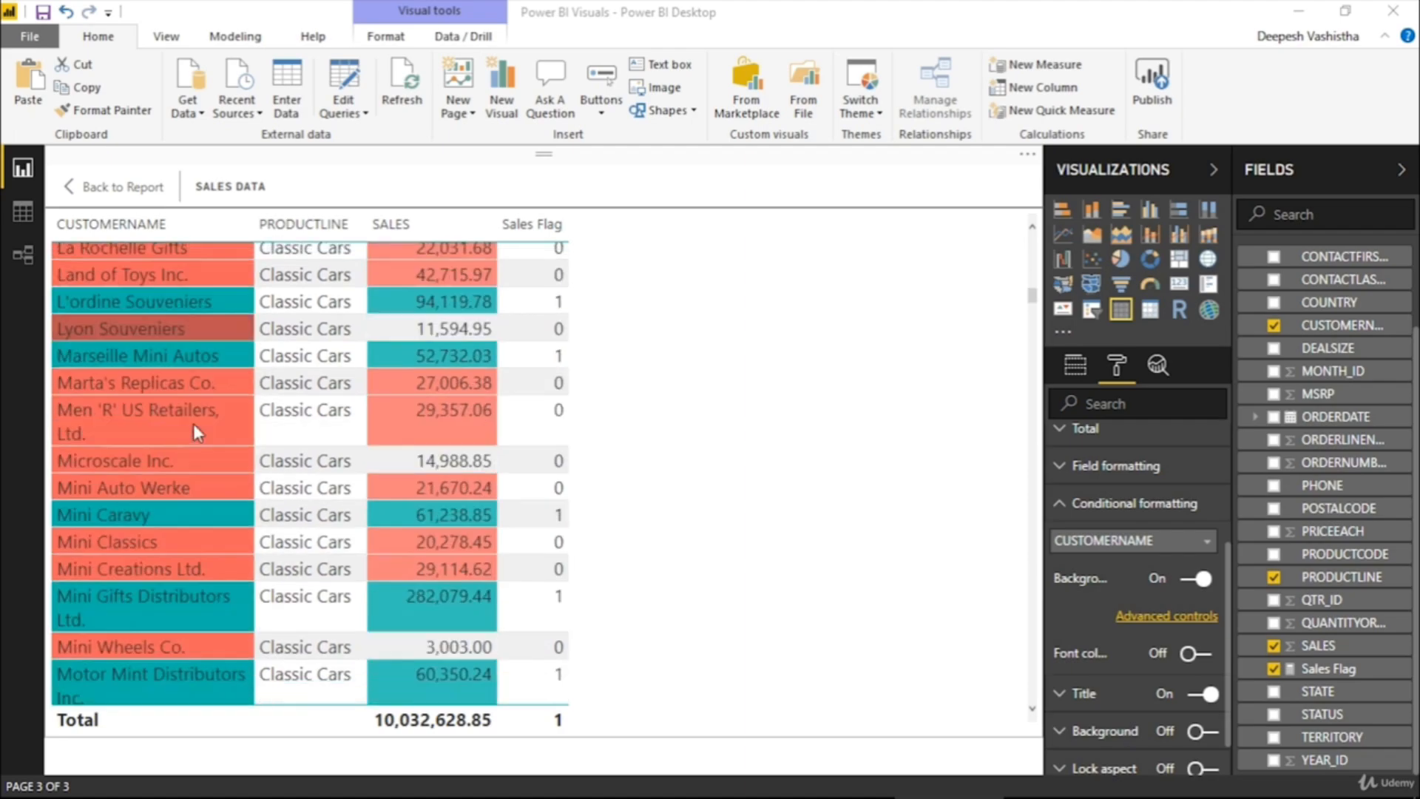
pyautogui.scroll(-2, 193, 433)
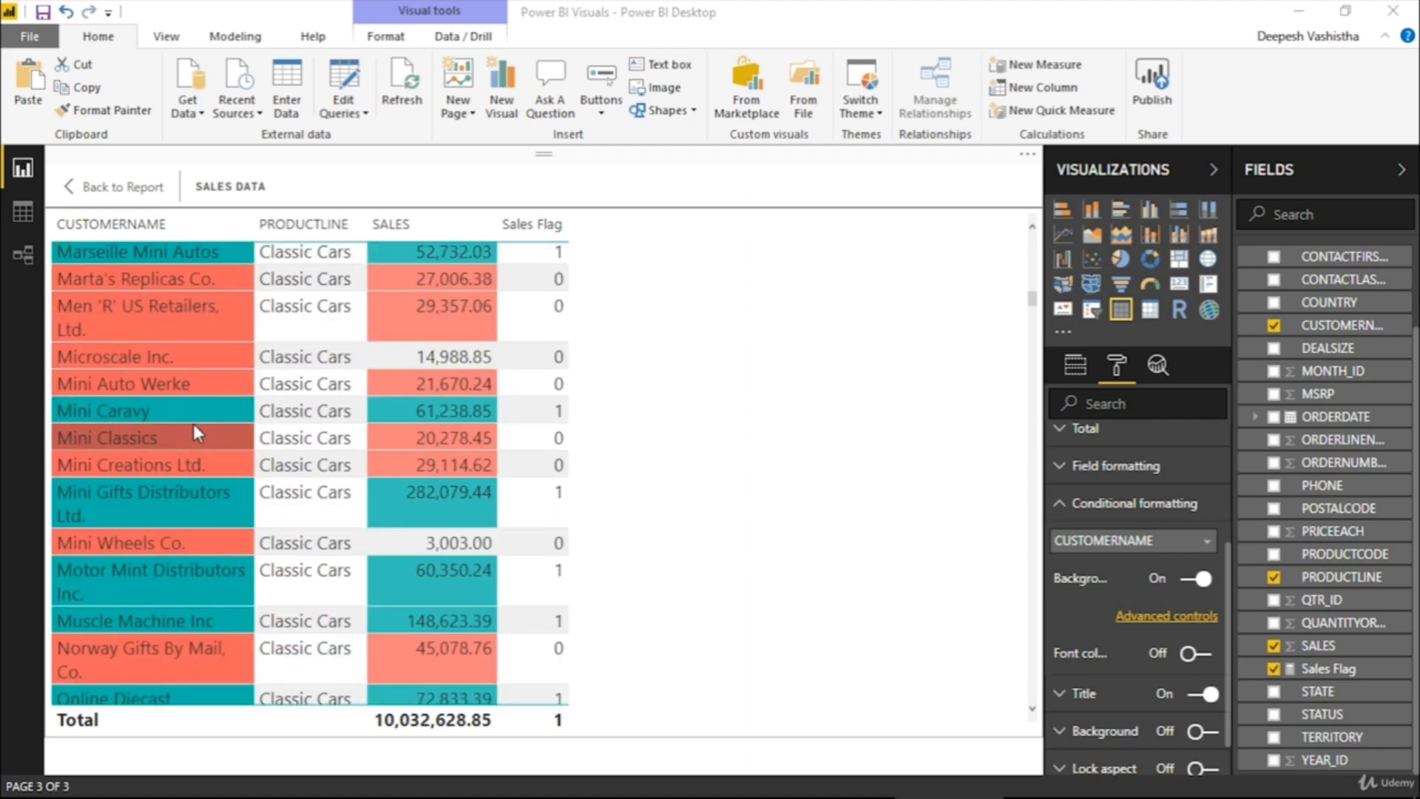
pyautogui.scroll(-4, 193, 423)
pyautogui.scroll(6, 193, 423)
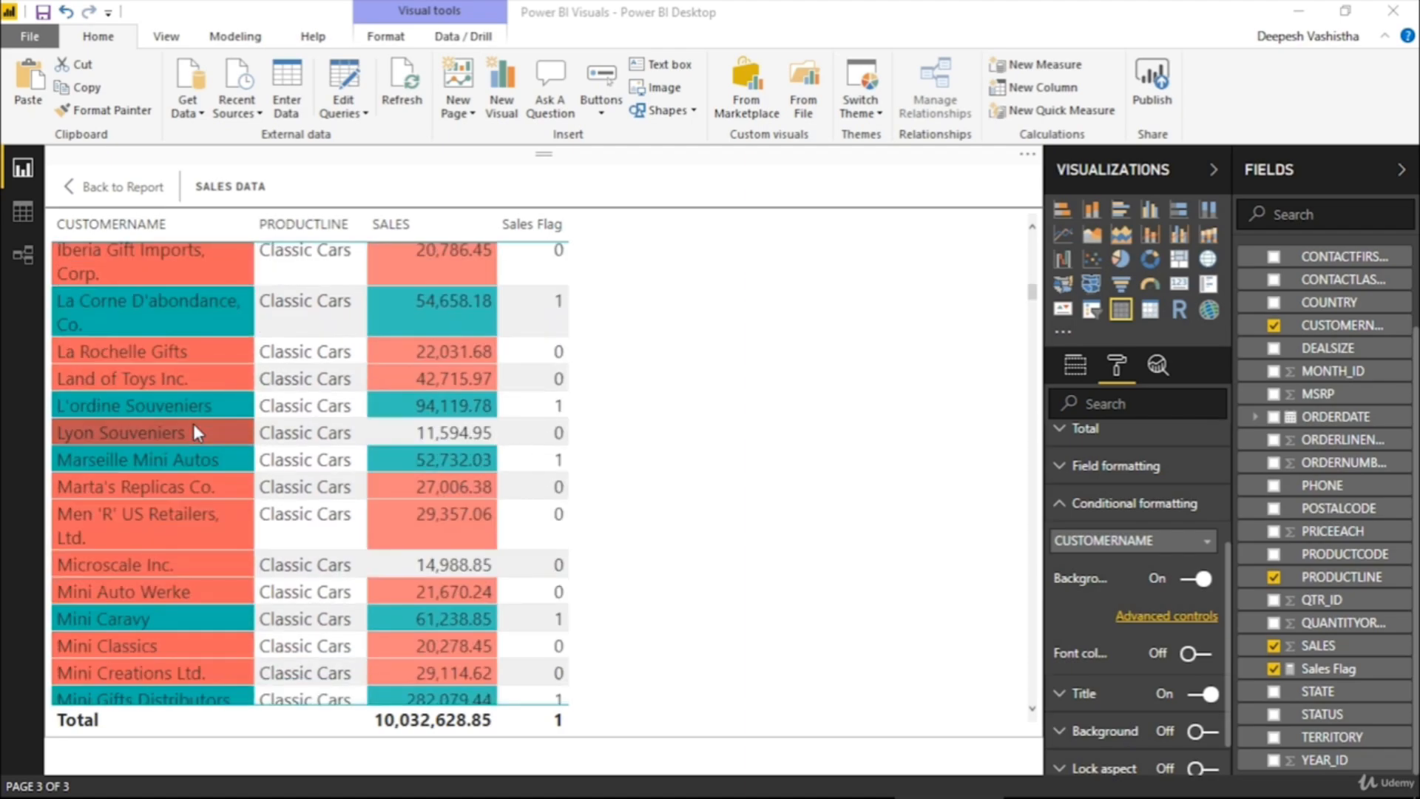
pyautogui.scroll(6, 194, 428)
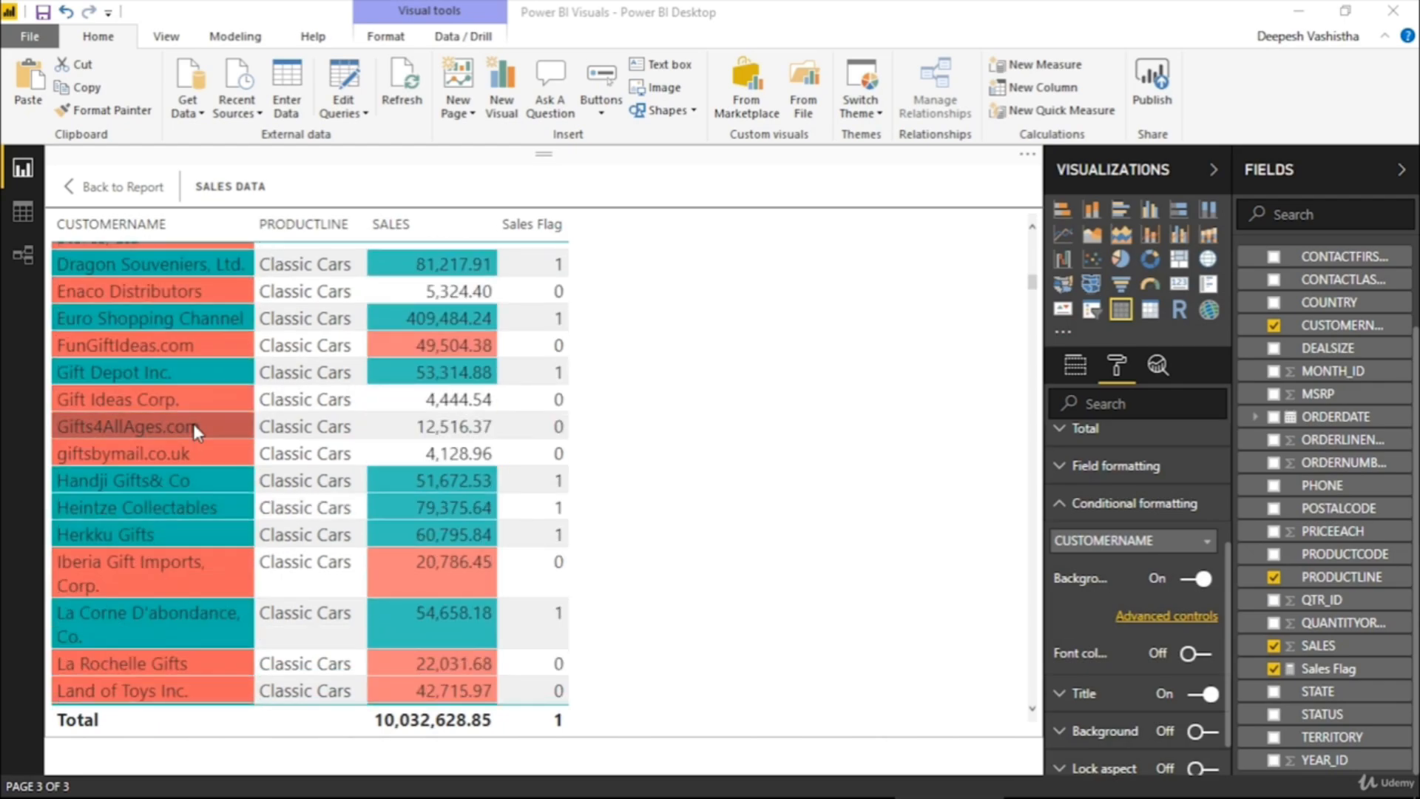
pyautogui.scroll(2, 193, 423)
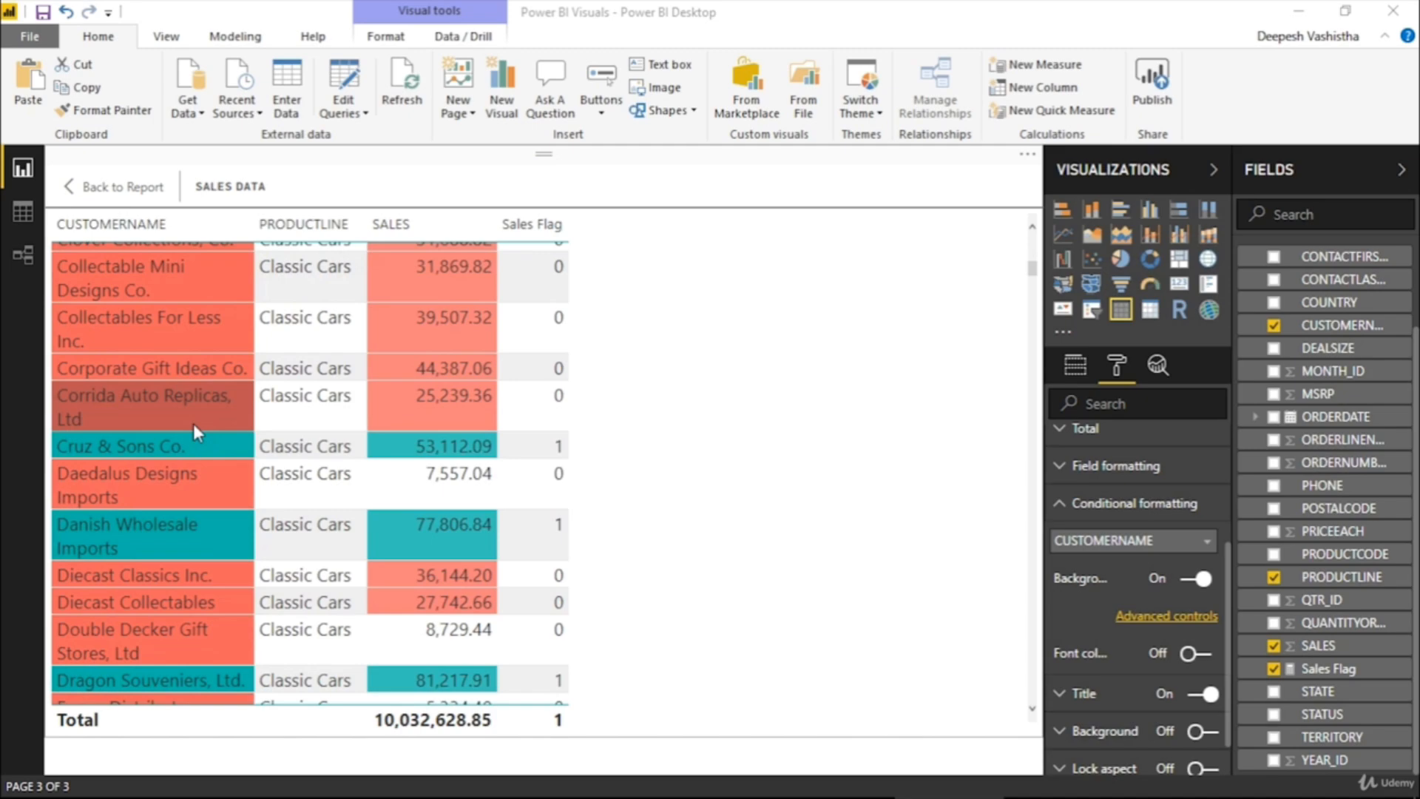
pyautogui.scroll(6, 193, 423)
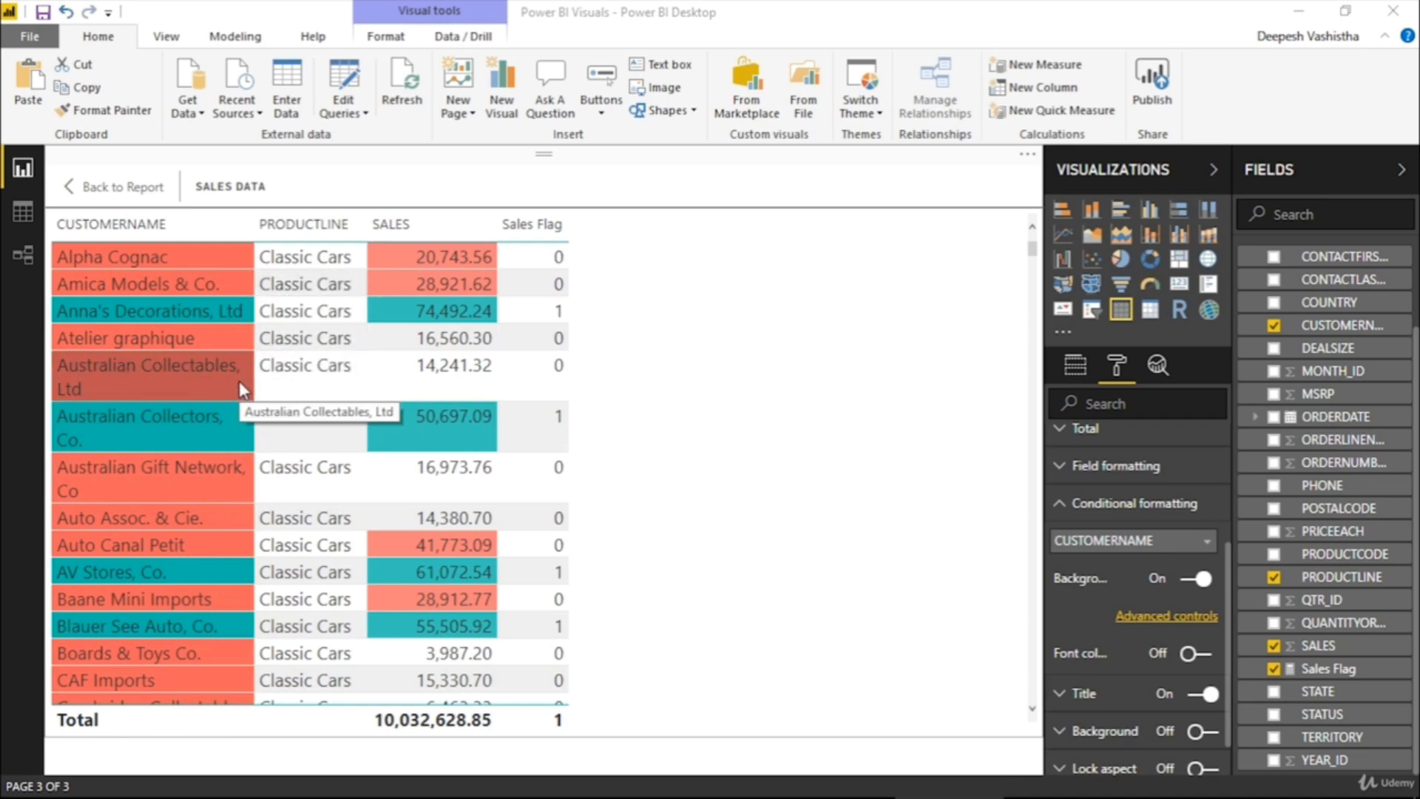
pyautogui.click(131, 188)
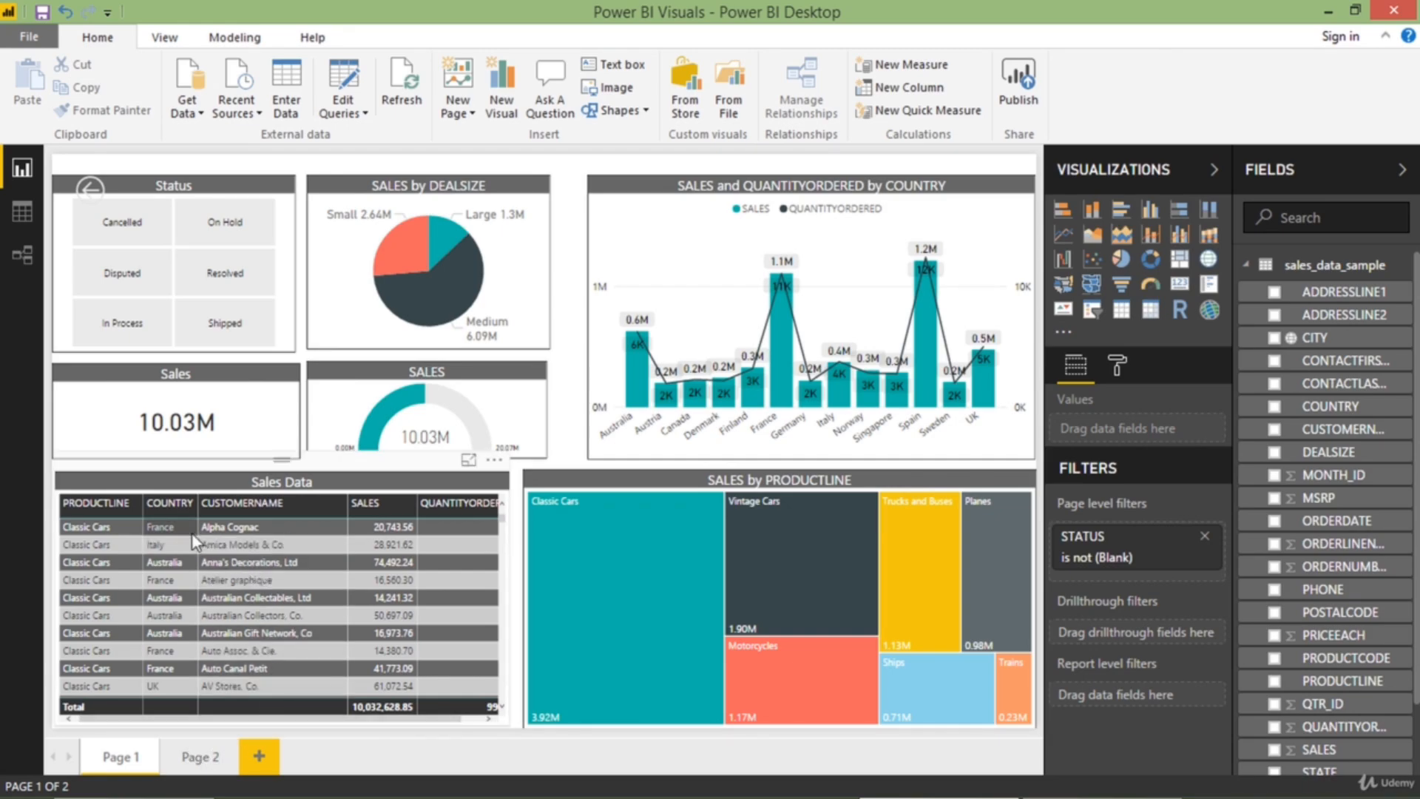
# Add COUNTRY as a drillthrough filter on Page 1 and collapse its filter card
pyautogui.click(163, 564)
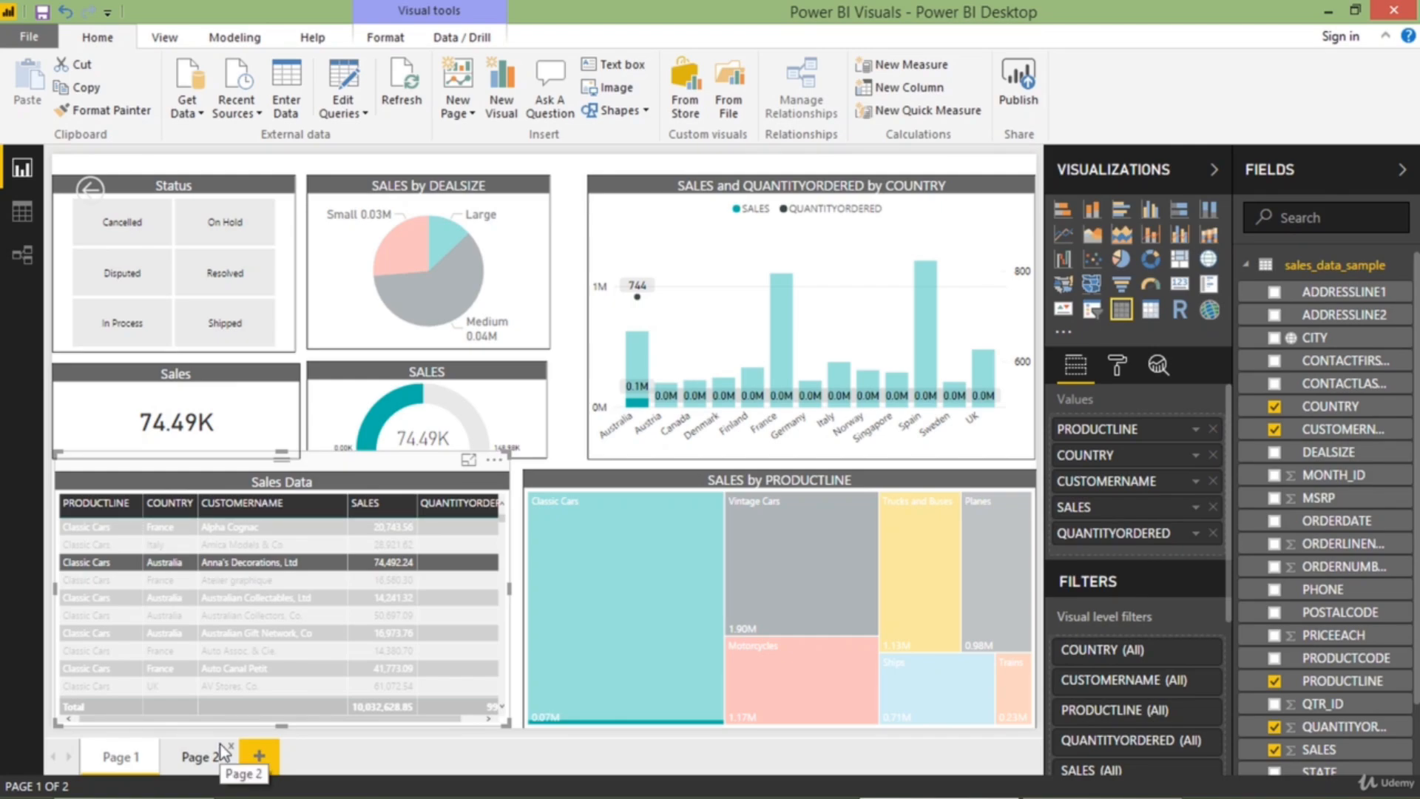
pyautogui.click(176, 567)
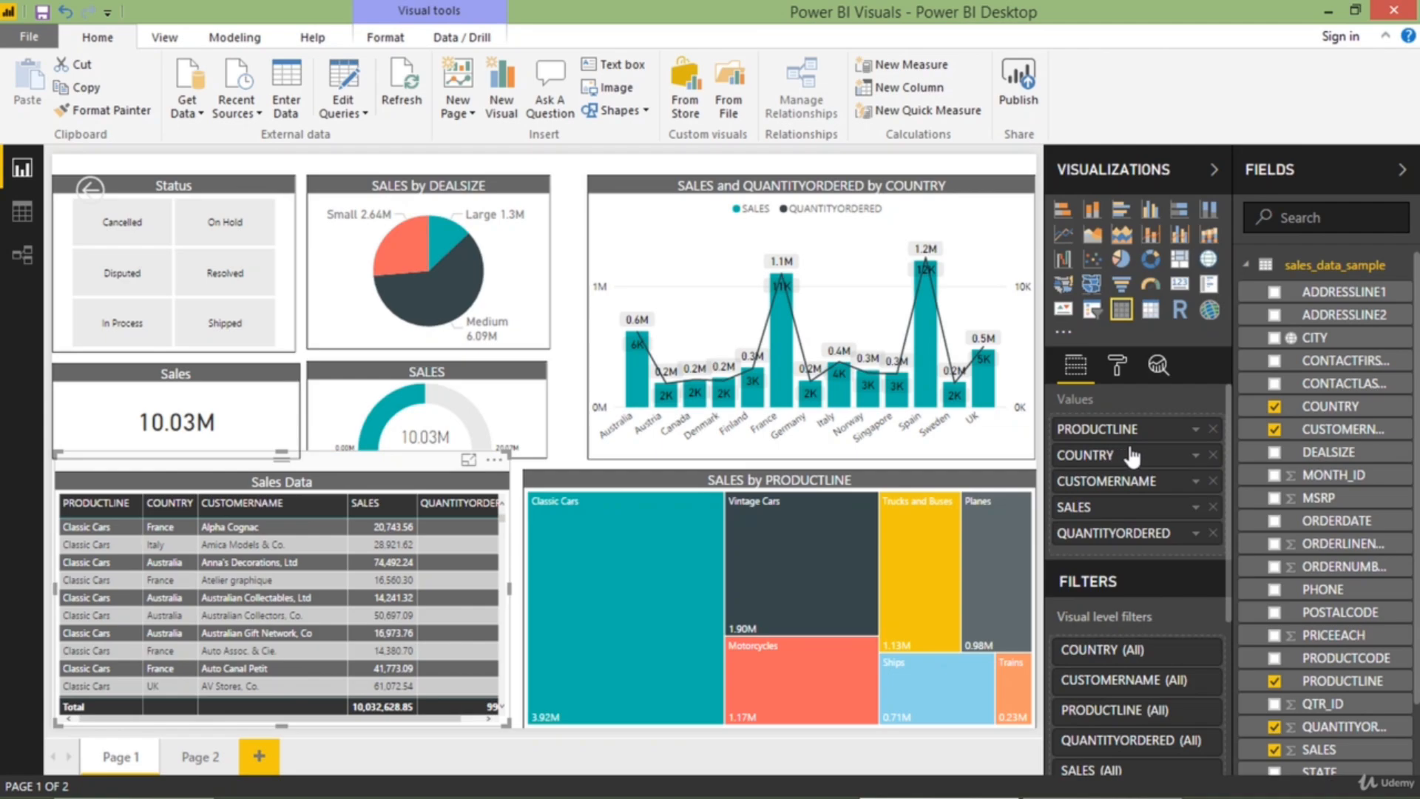
pyautogui.scroll(-3, 1131, 462)
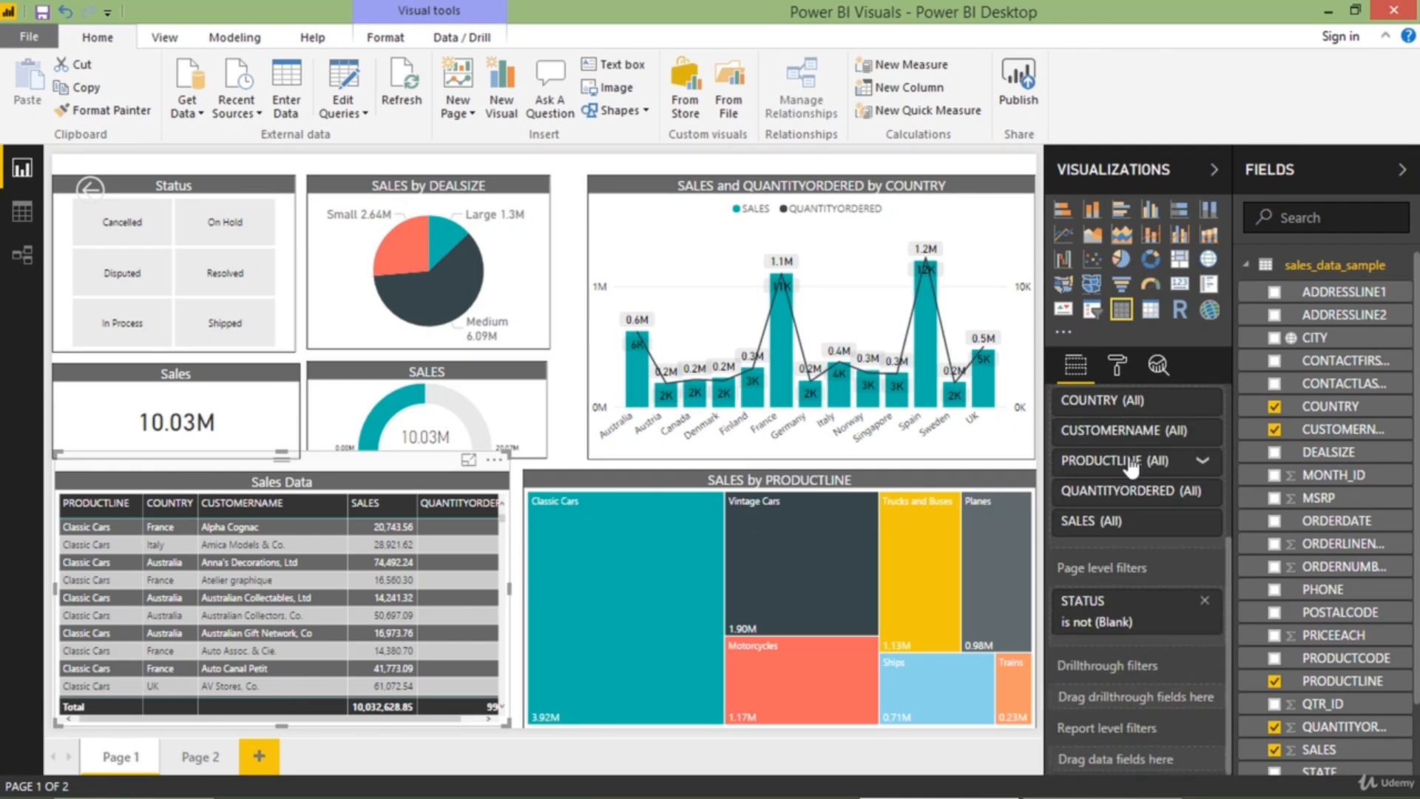
pyautogui.moveTo(1339, 418); pyautogui.dragTo(1153, 698)
pyautogui.scroll(-3, 1149, 655)
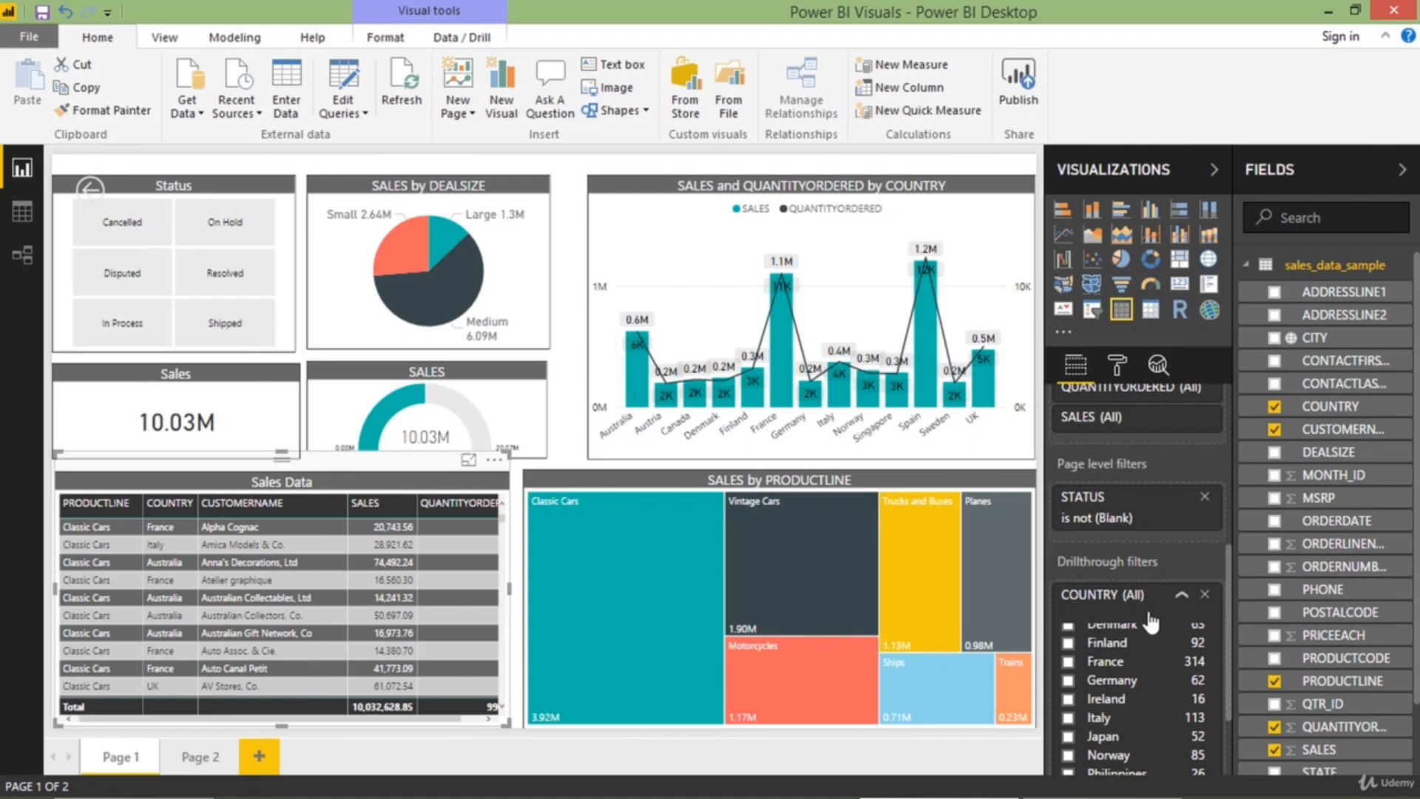
pyautogui.click(1181, 597)
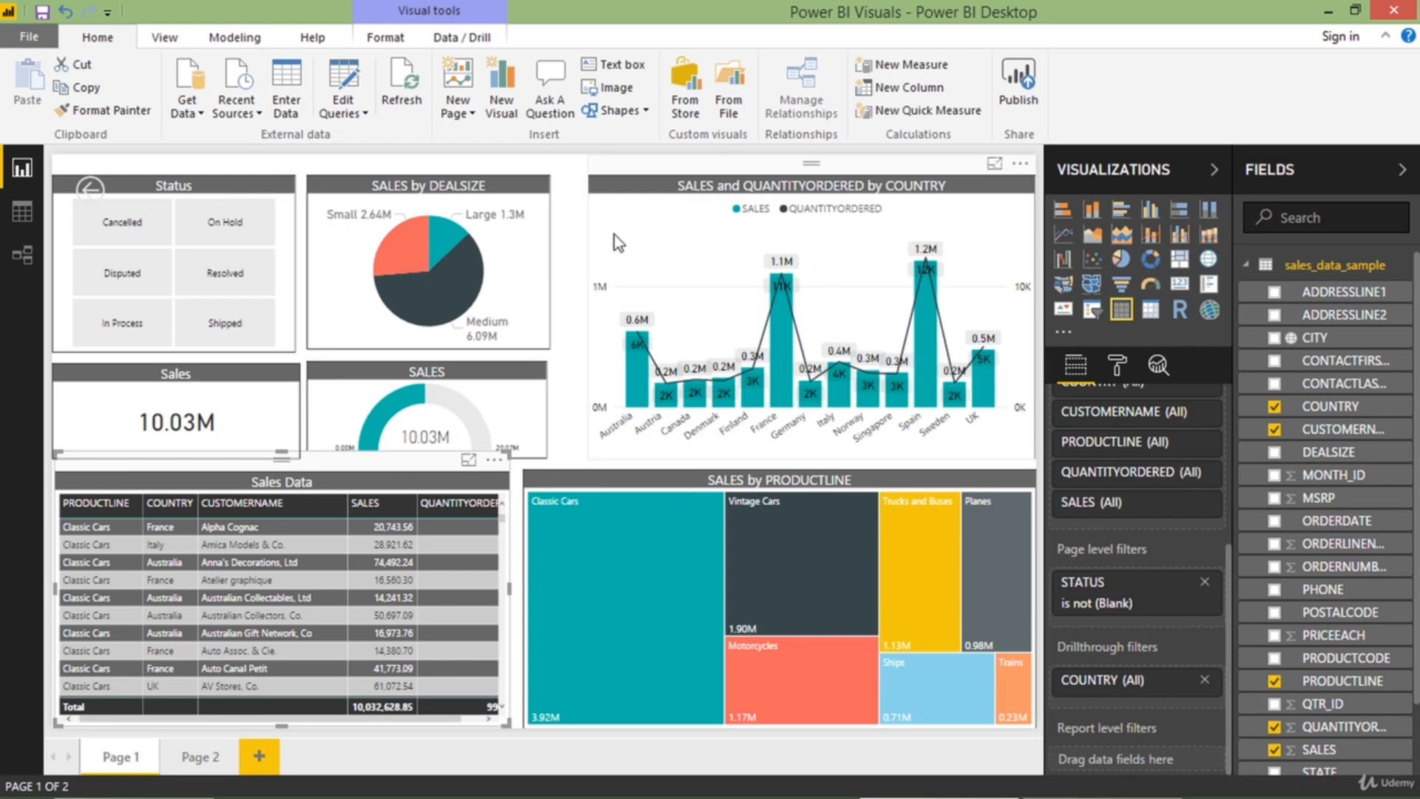
# Add COUNTRY as a drillthrough filter on Page 2
pyautogui.click(207, 757)
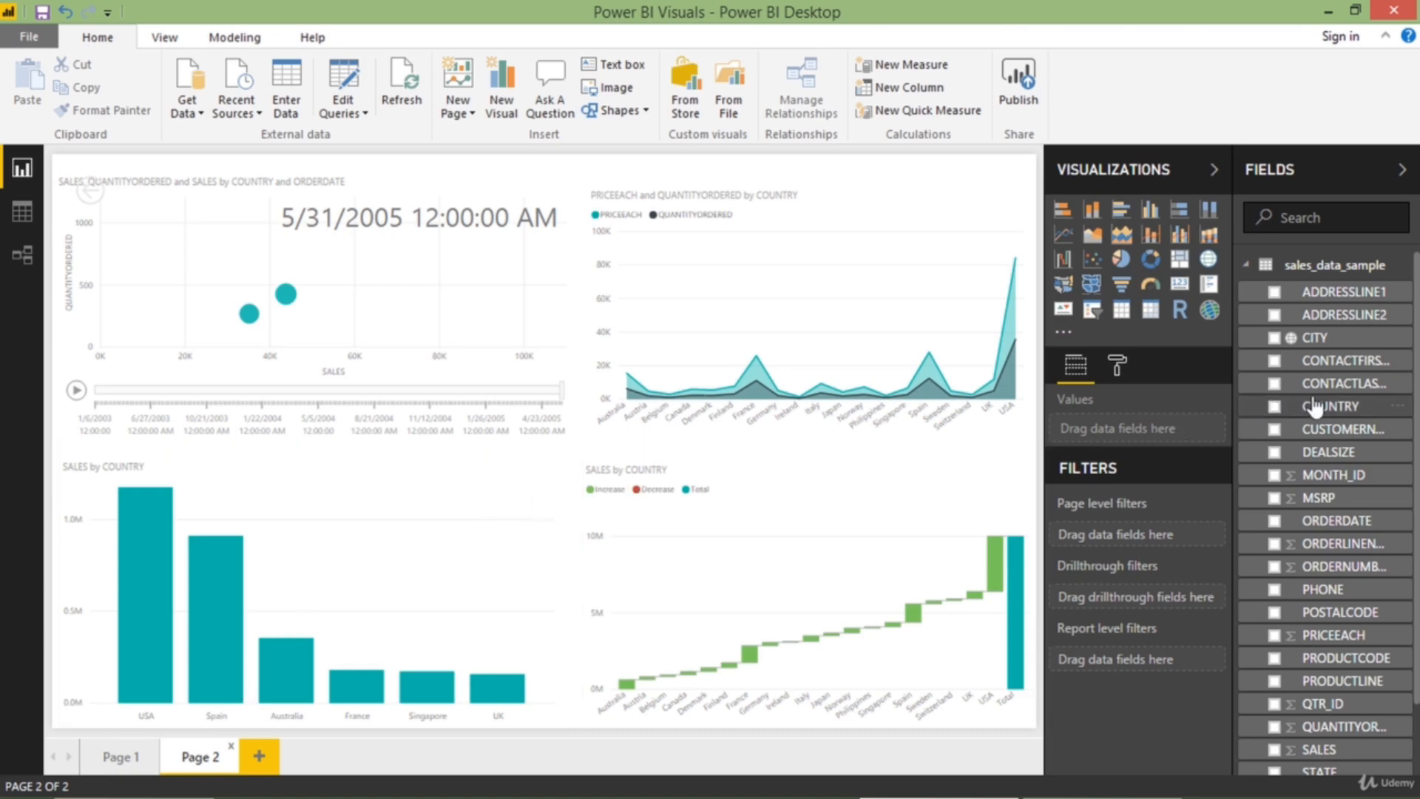
pyautogui.moveTo(1328, 406); pyautogui.dragTo(1145, 600)
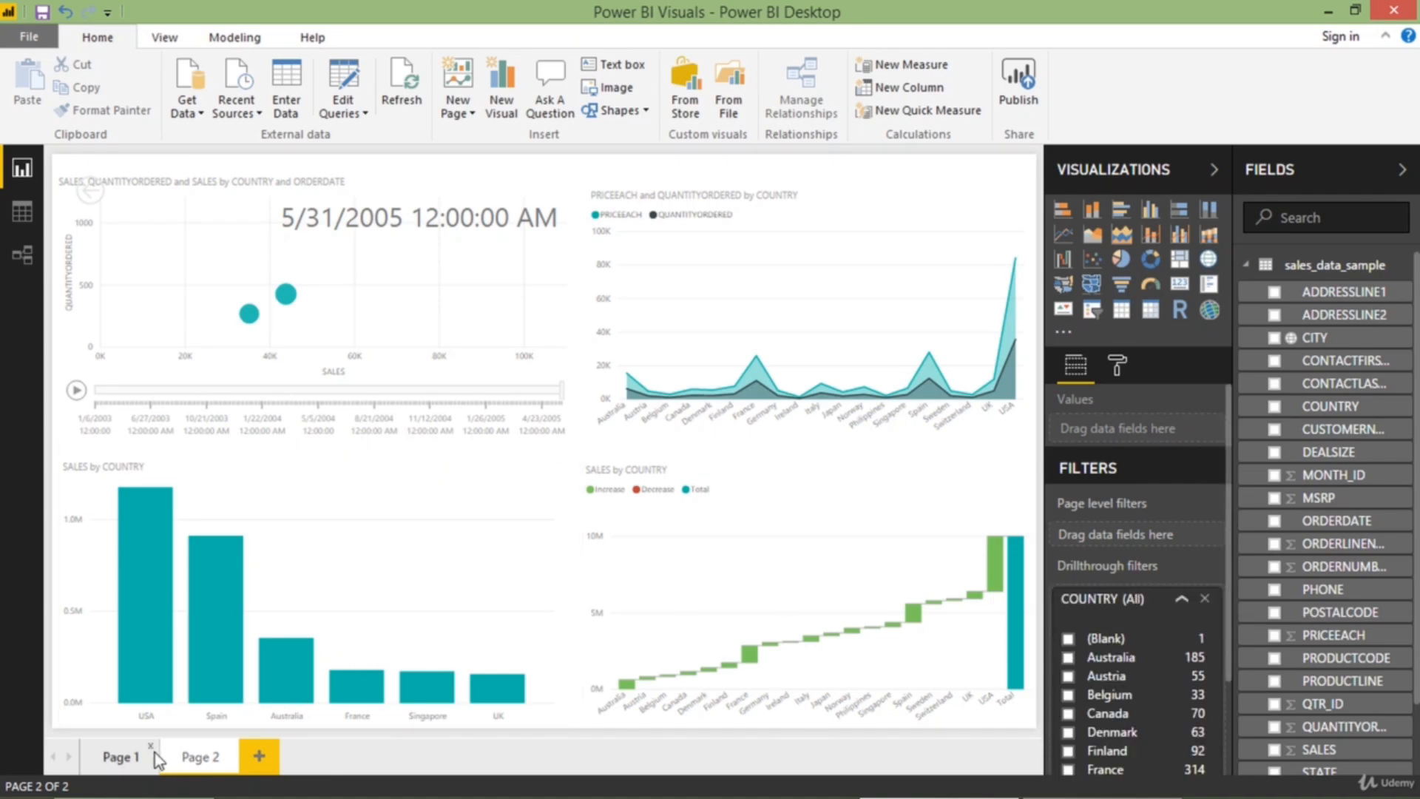
# Drill through from an Australia row in Page 1's Sales Data table to Page 2
pyautogui.click(122, 762)
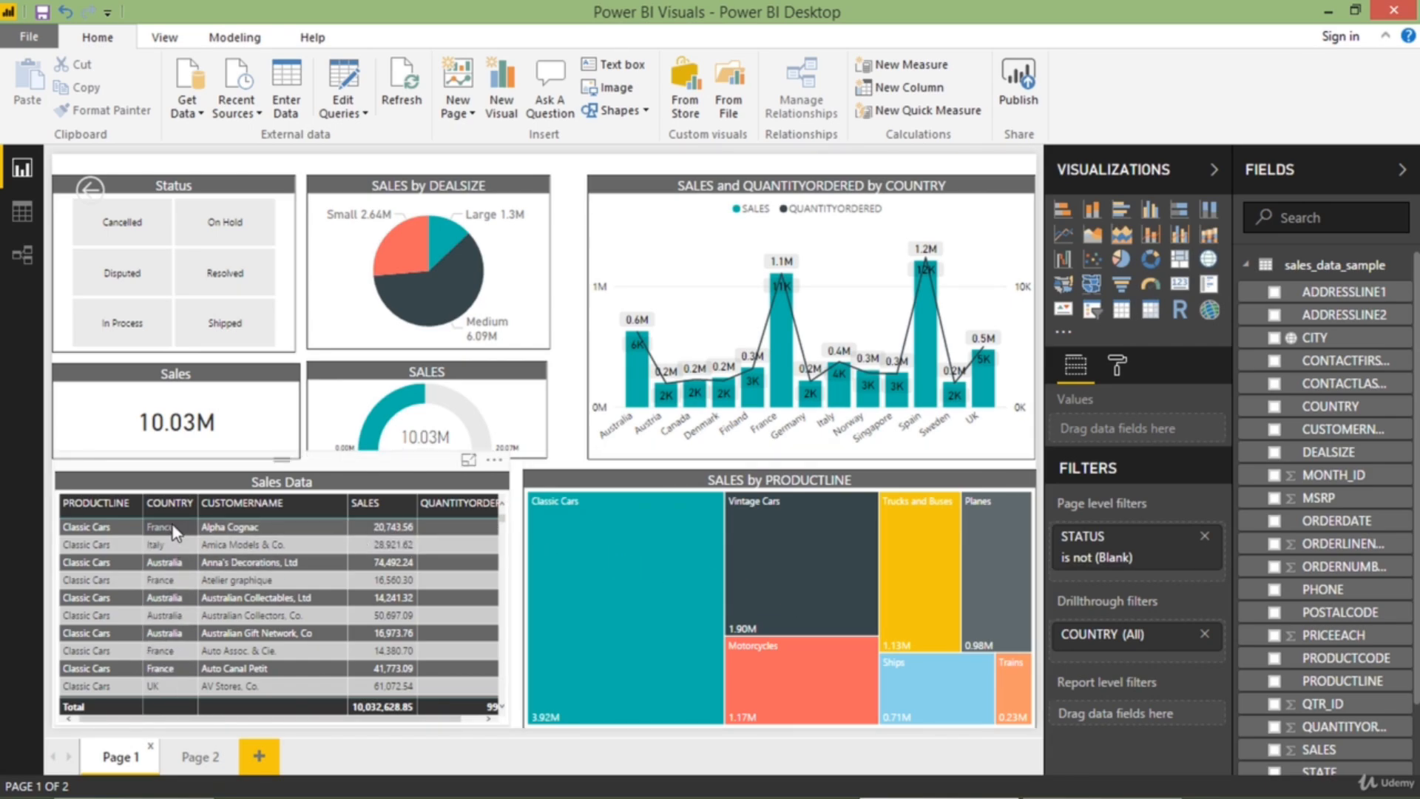
pyautogui.rightClick(176, 564)
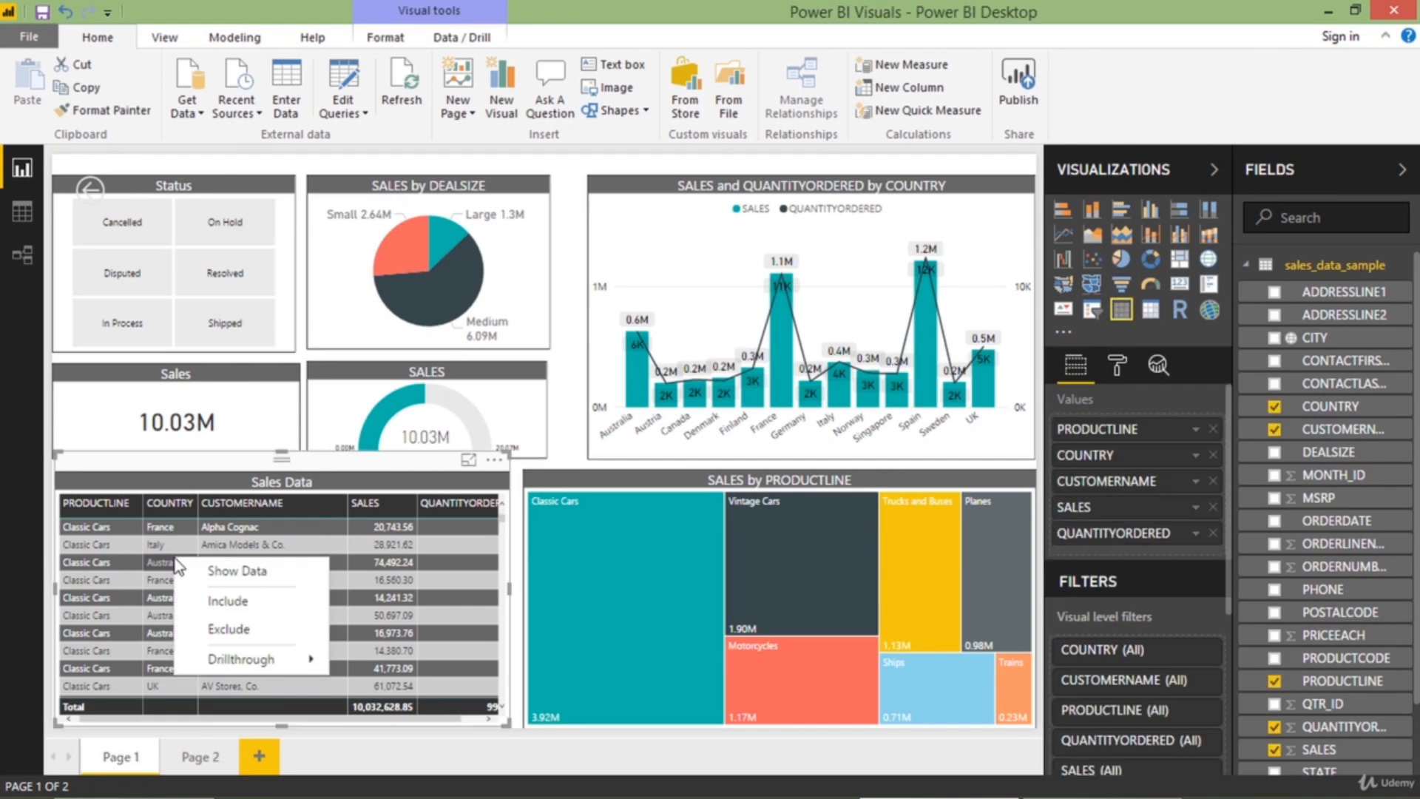
pyautogui.moveTo(265, 662)
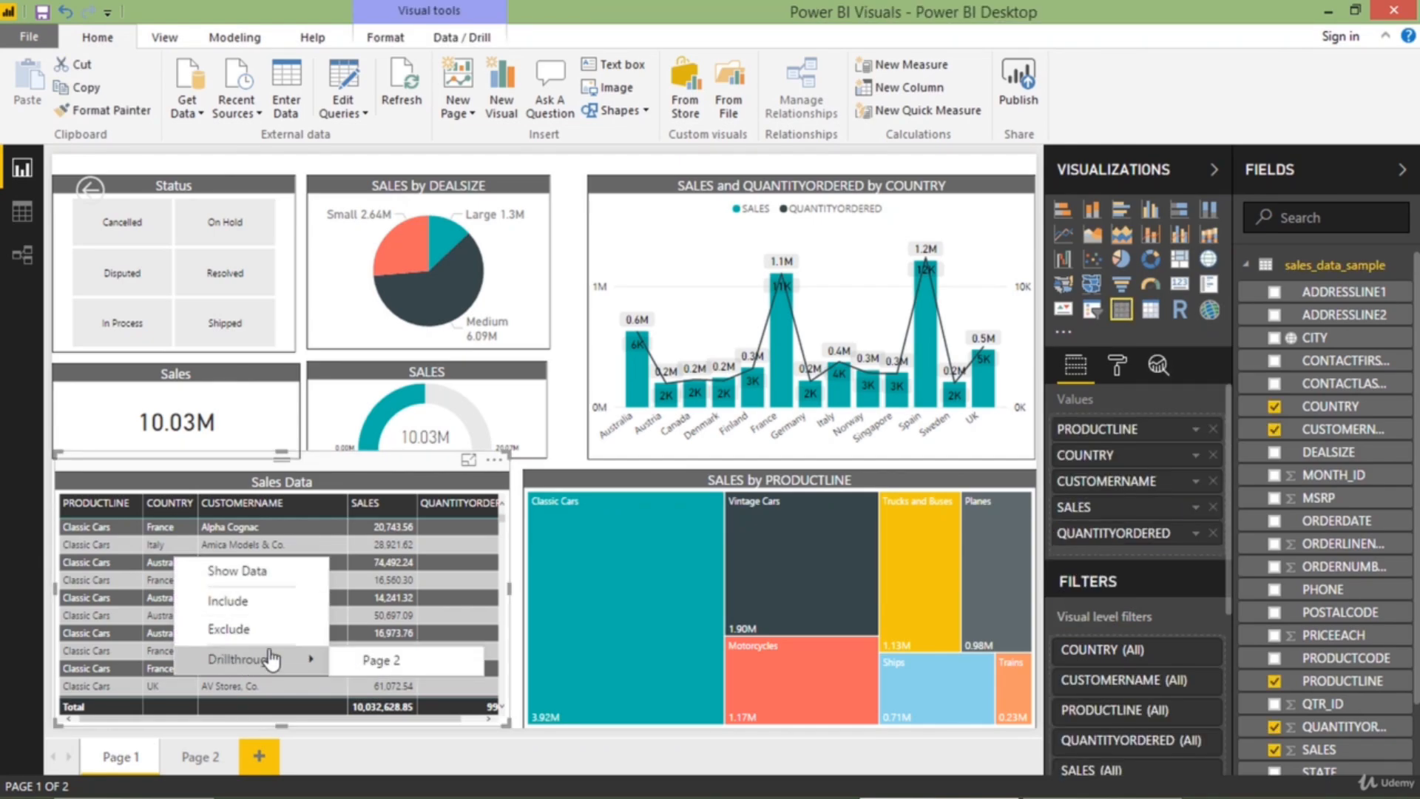
pyautogui.click(354, 663)
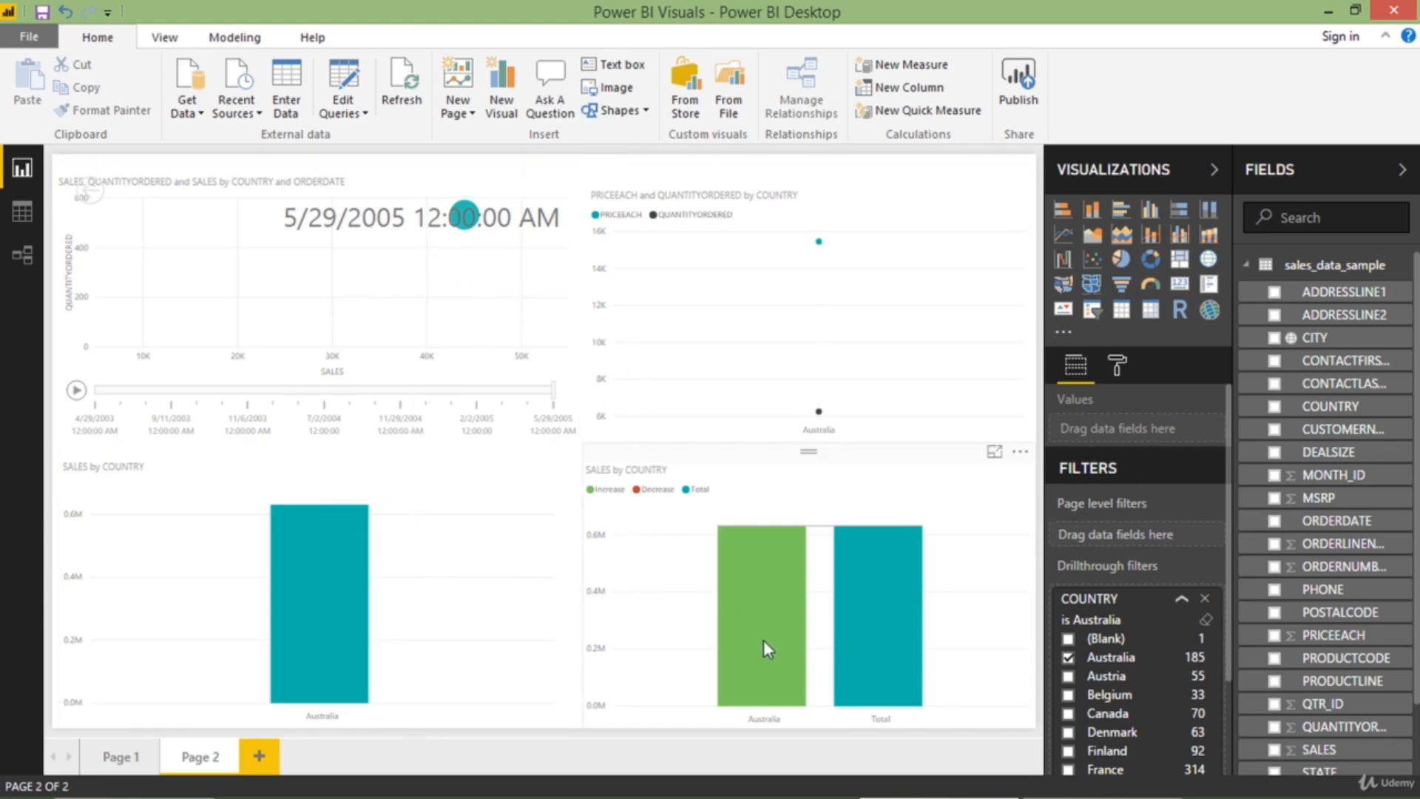
# View the SALES by COUNTRY waterfall chart in focus mode, return to the report, and clear Page 2's COUNTRY drillthrough filter
pyautogui.click(995, 449)
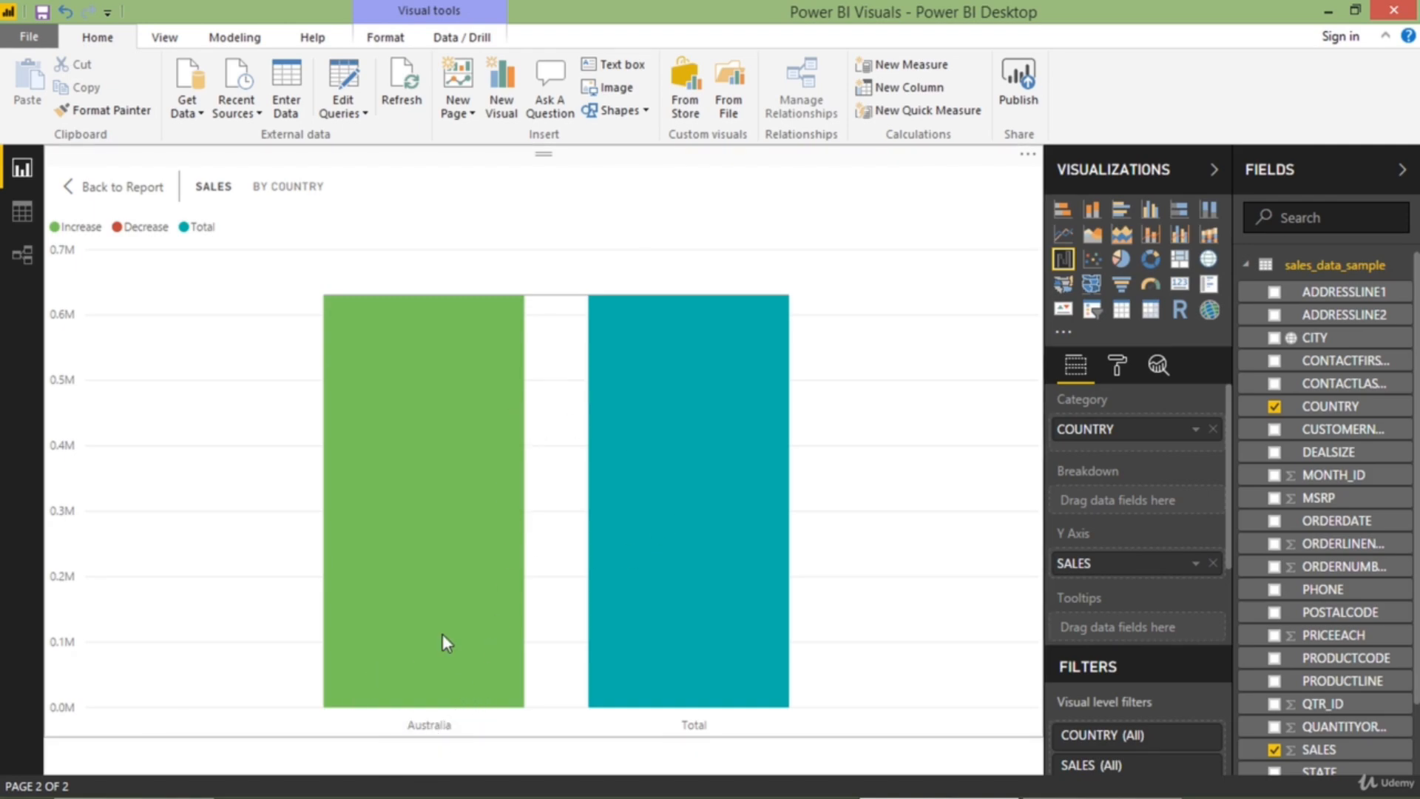
pyautogui.click(143, 191)
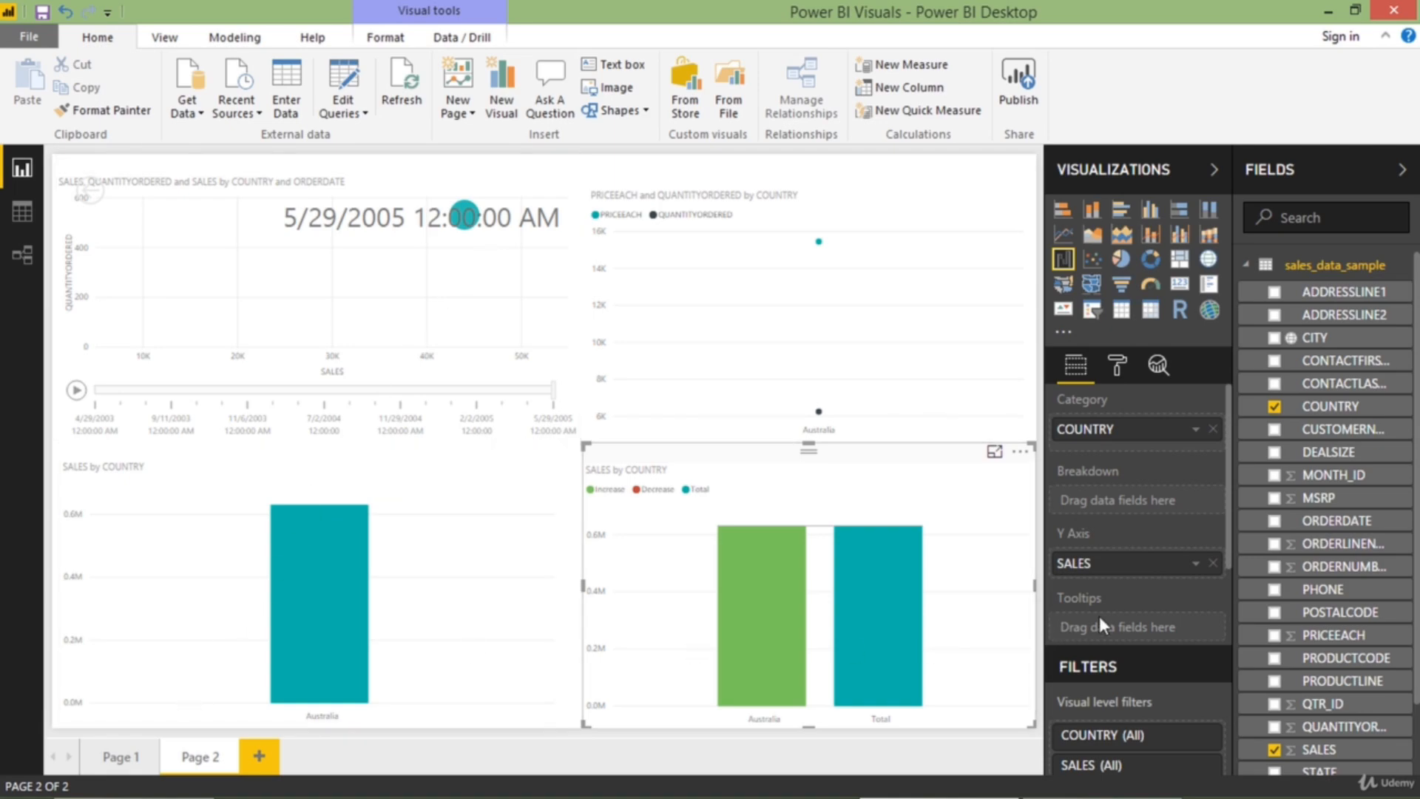
pyautogui.scroll(-5, 1157, 604)
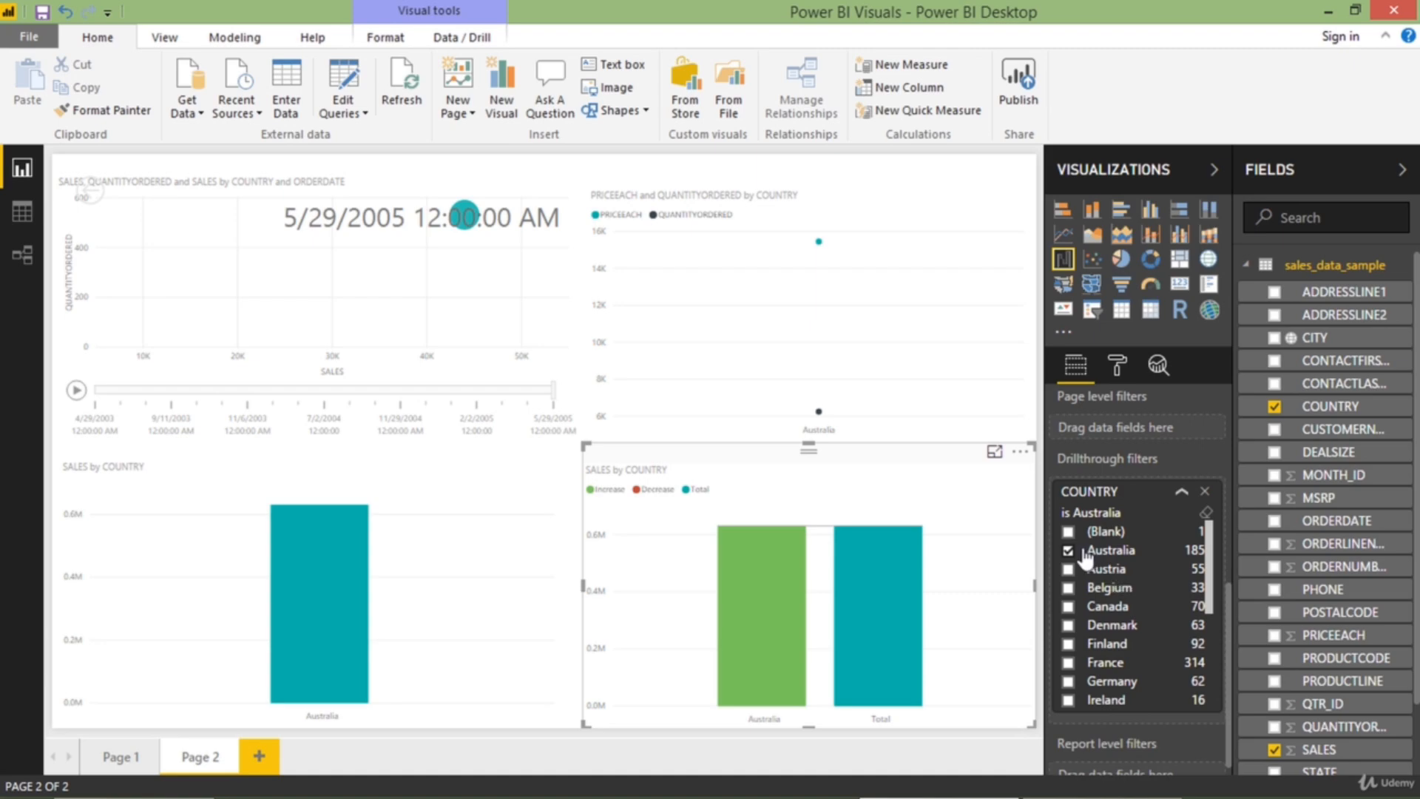
pyautogui.click(1205, 514)
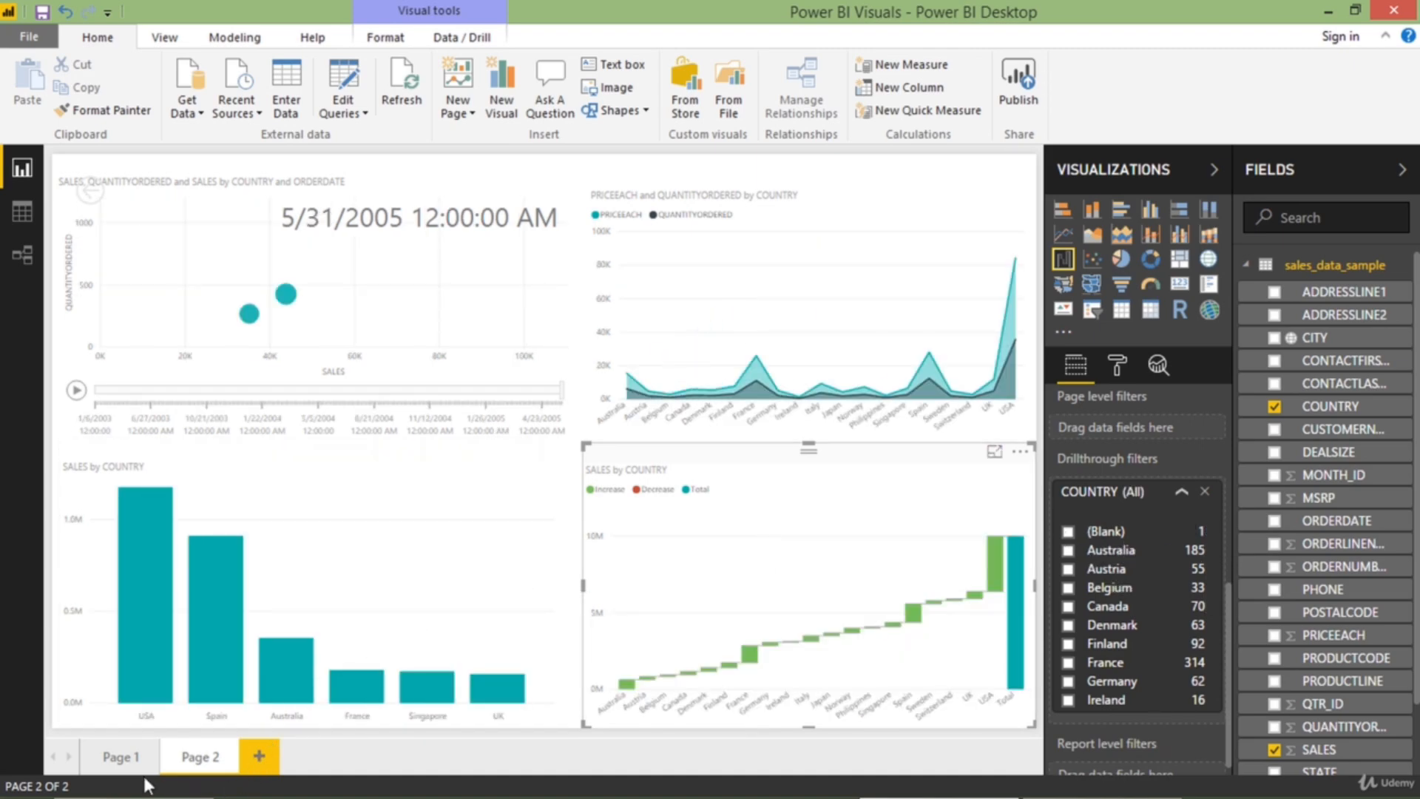
# Drill through from a Spain row in Page 1's Sales Data table to Page 2, and view the SALES by COUNTRY column chart in focus mode
pyautogui.click(141, 770)
pyautogui.scroll(-2, 181, 608)
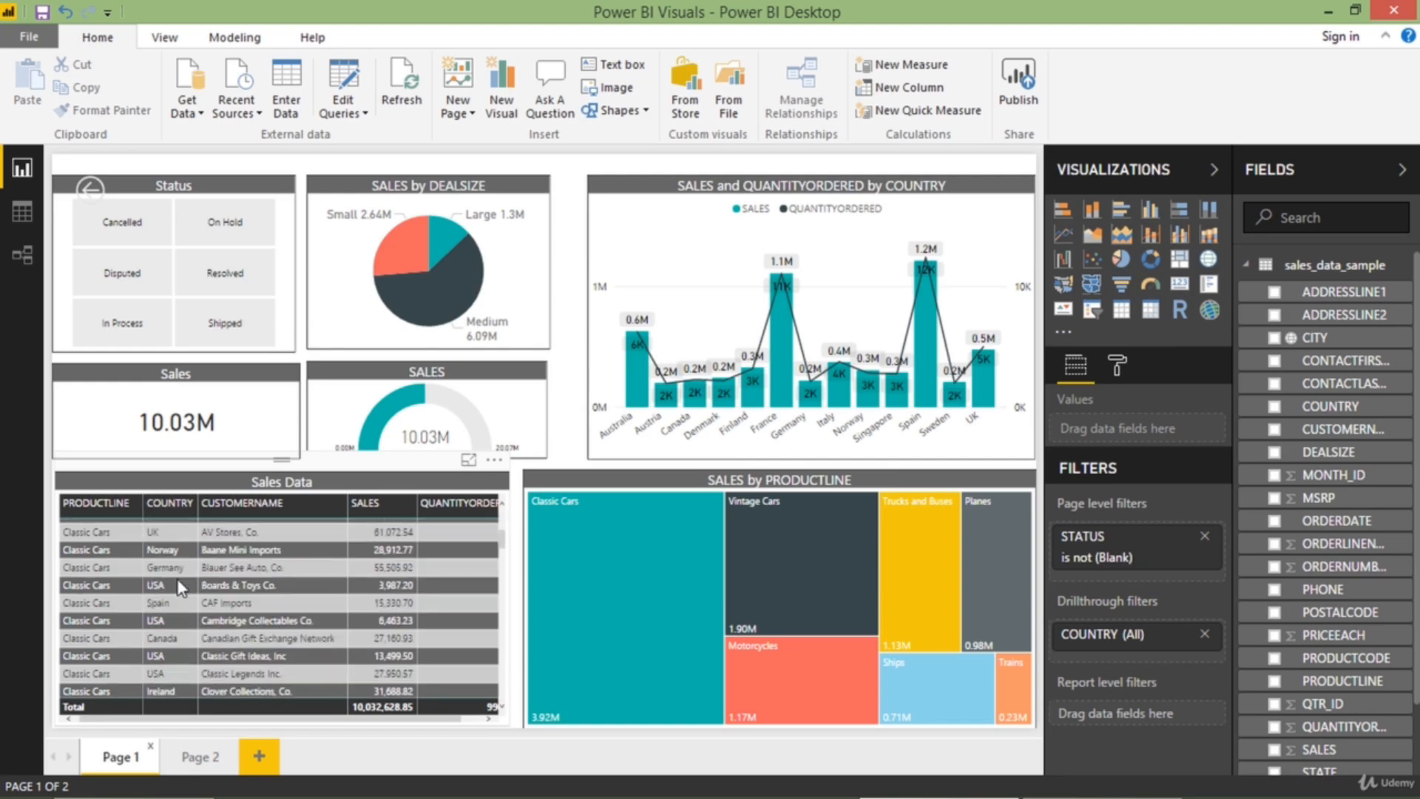
pyautogui.rightClick(176, 606)
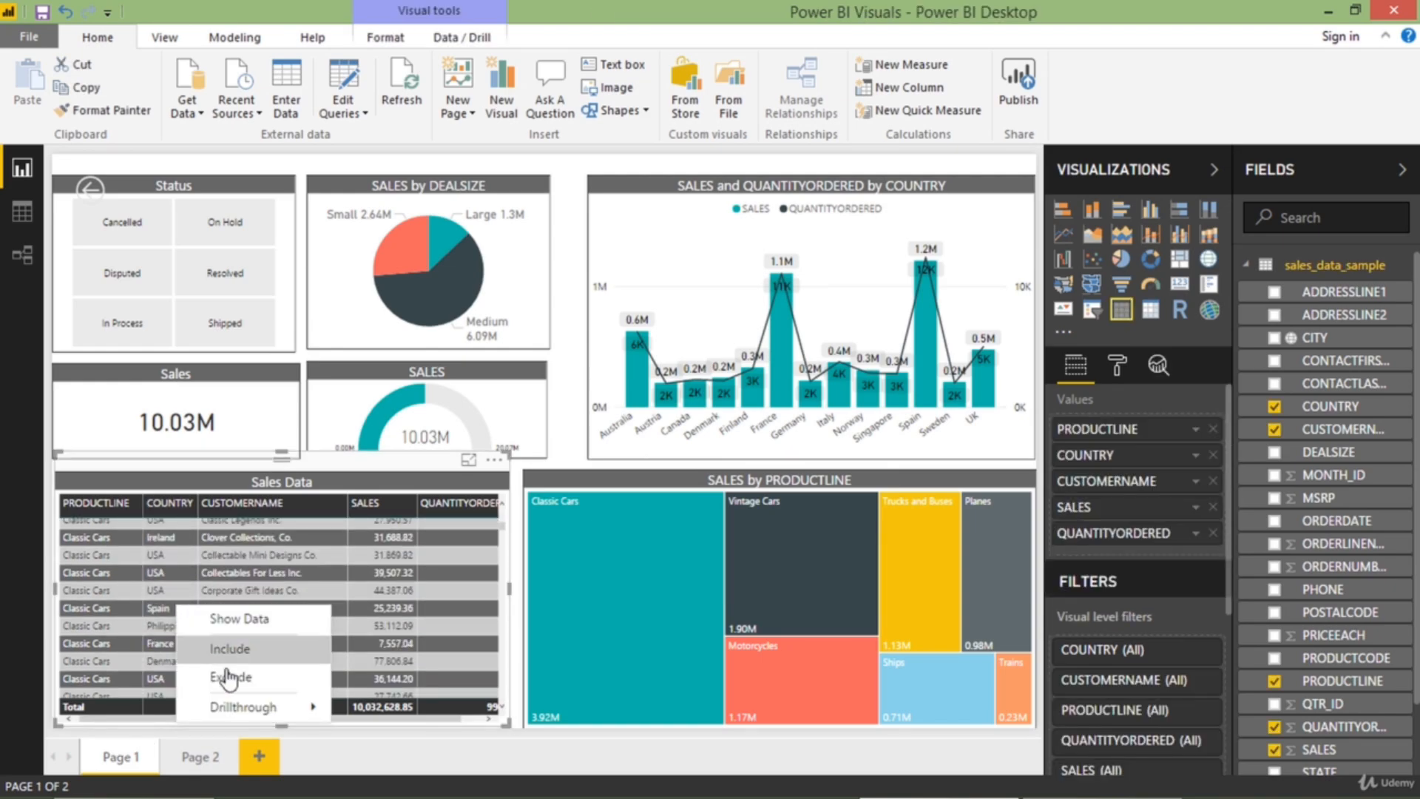
pyautogui.moveTo(244, 708)
pyautogui.click(379, 709)
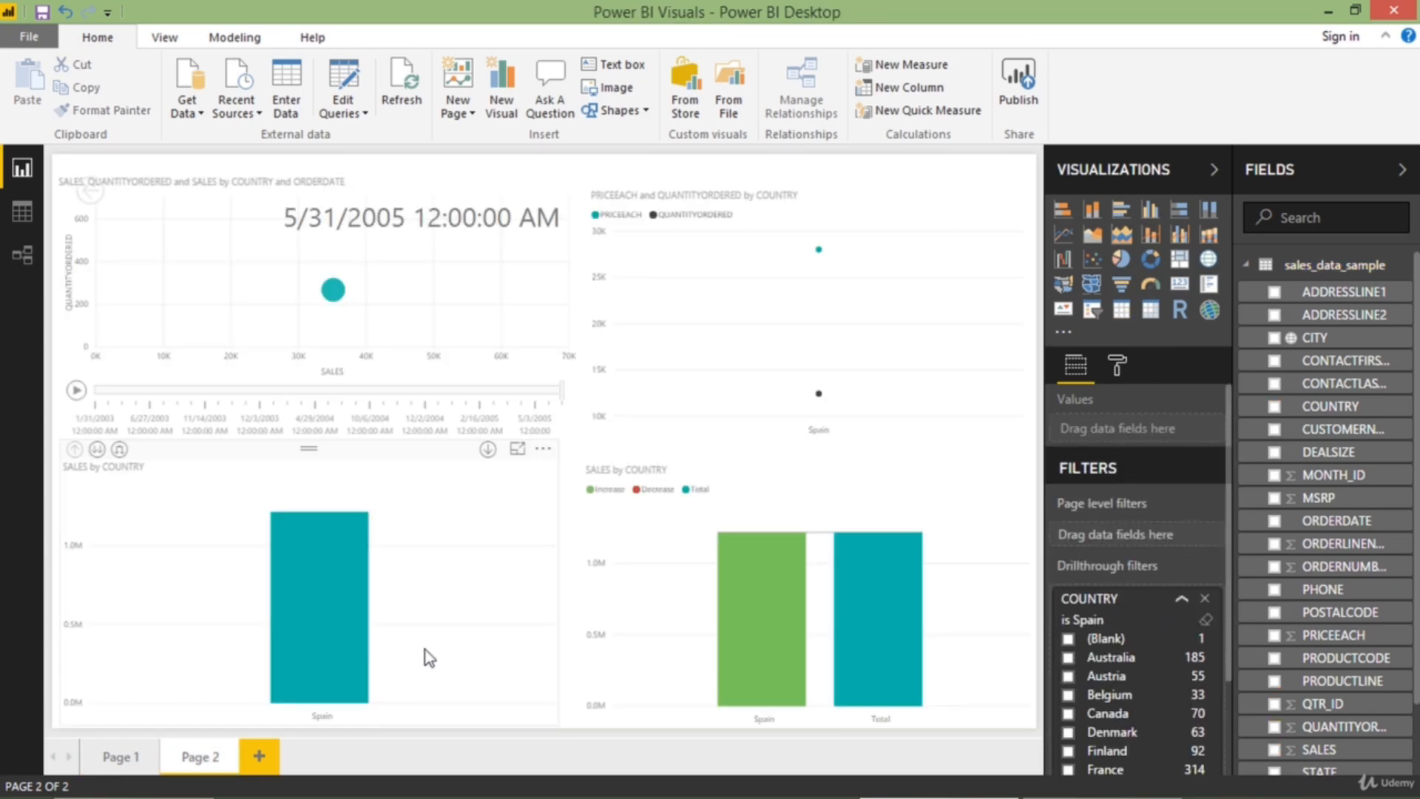
pyautogui.click(517, 449)
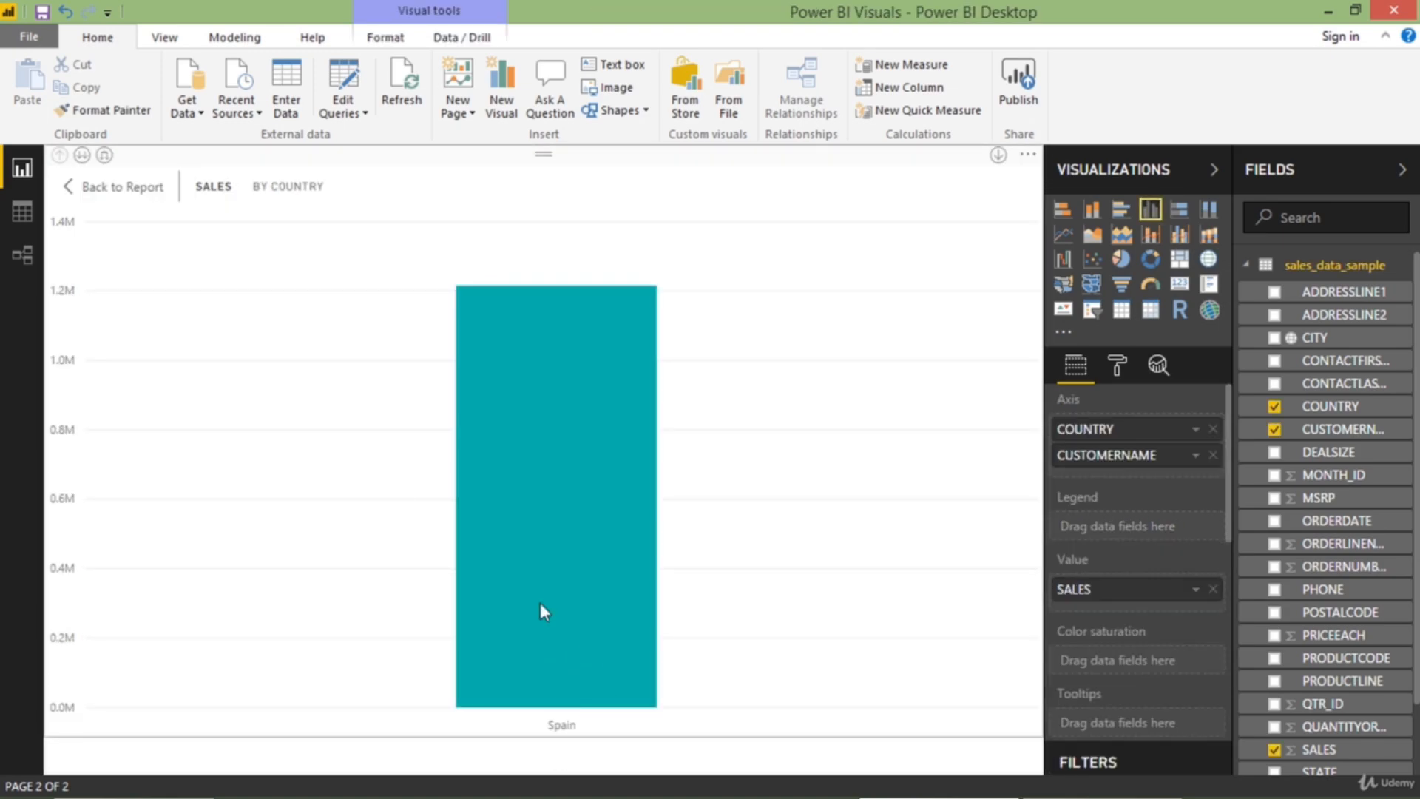
pyautogui.click(120, 208)
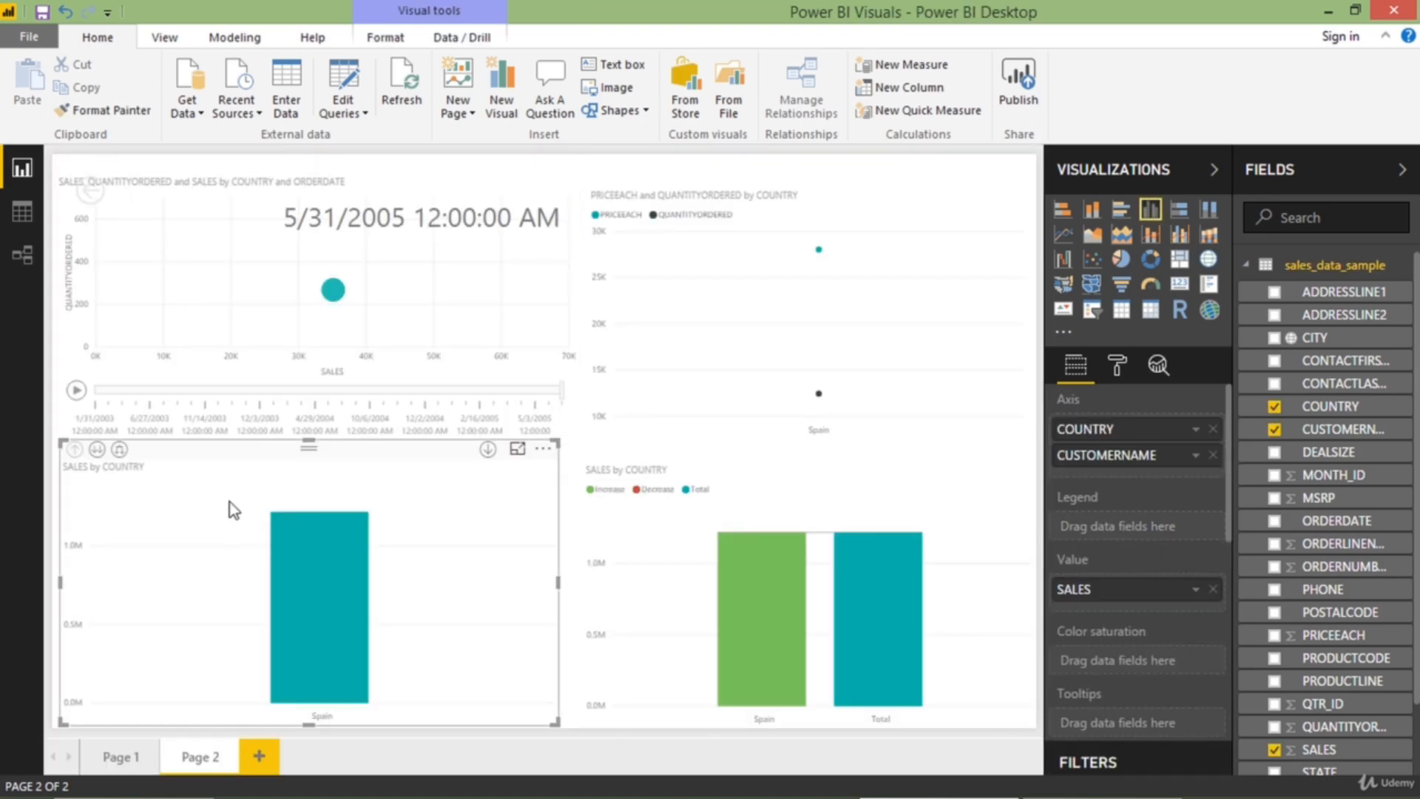
# Add PRODUCTLINE as a second drillthrough filter on Page 1 and collapse its filter card
pyautogui.click(125, 753)
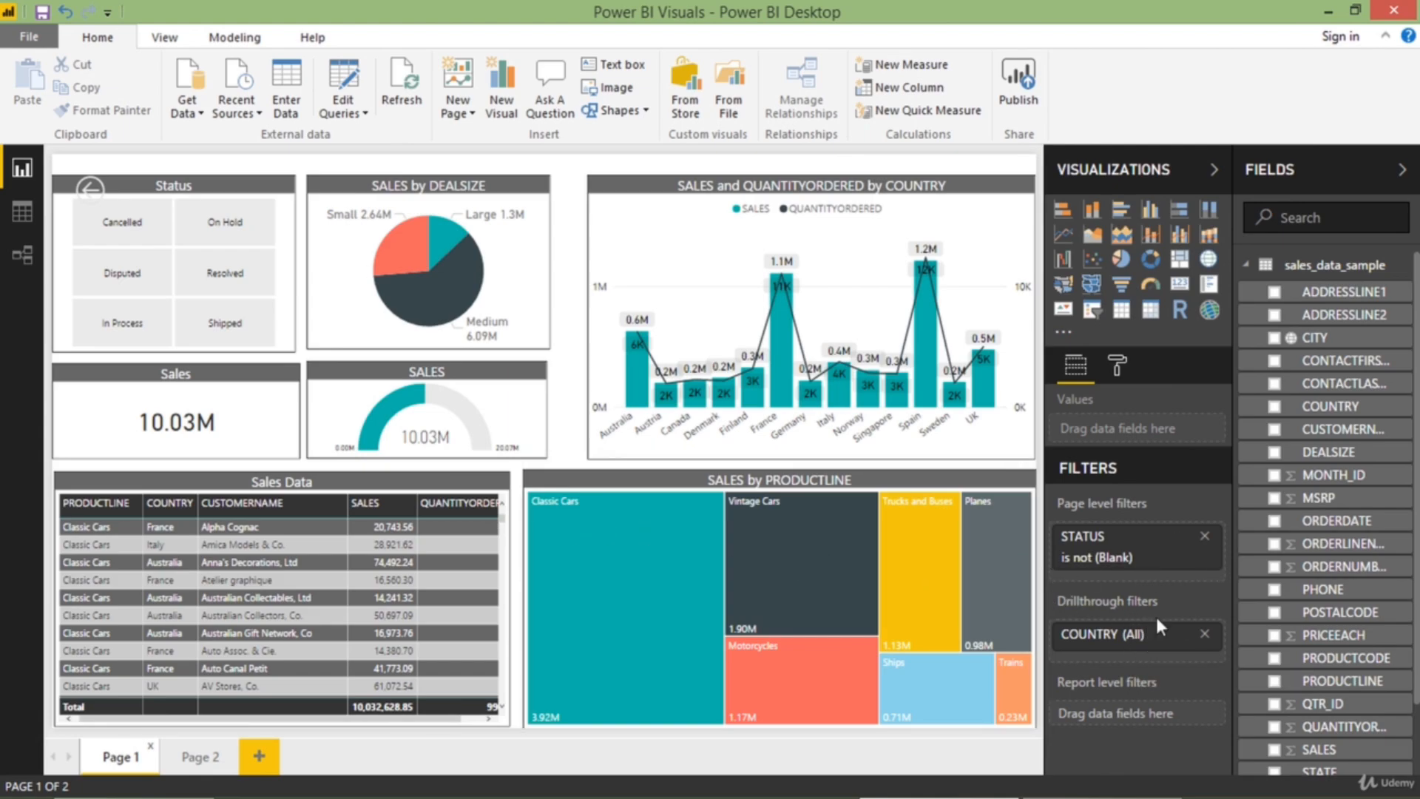
pyautogui.moveTo(1157, 620)
pyautogui.scroll(-1, 1343, 581)
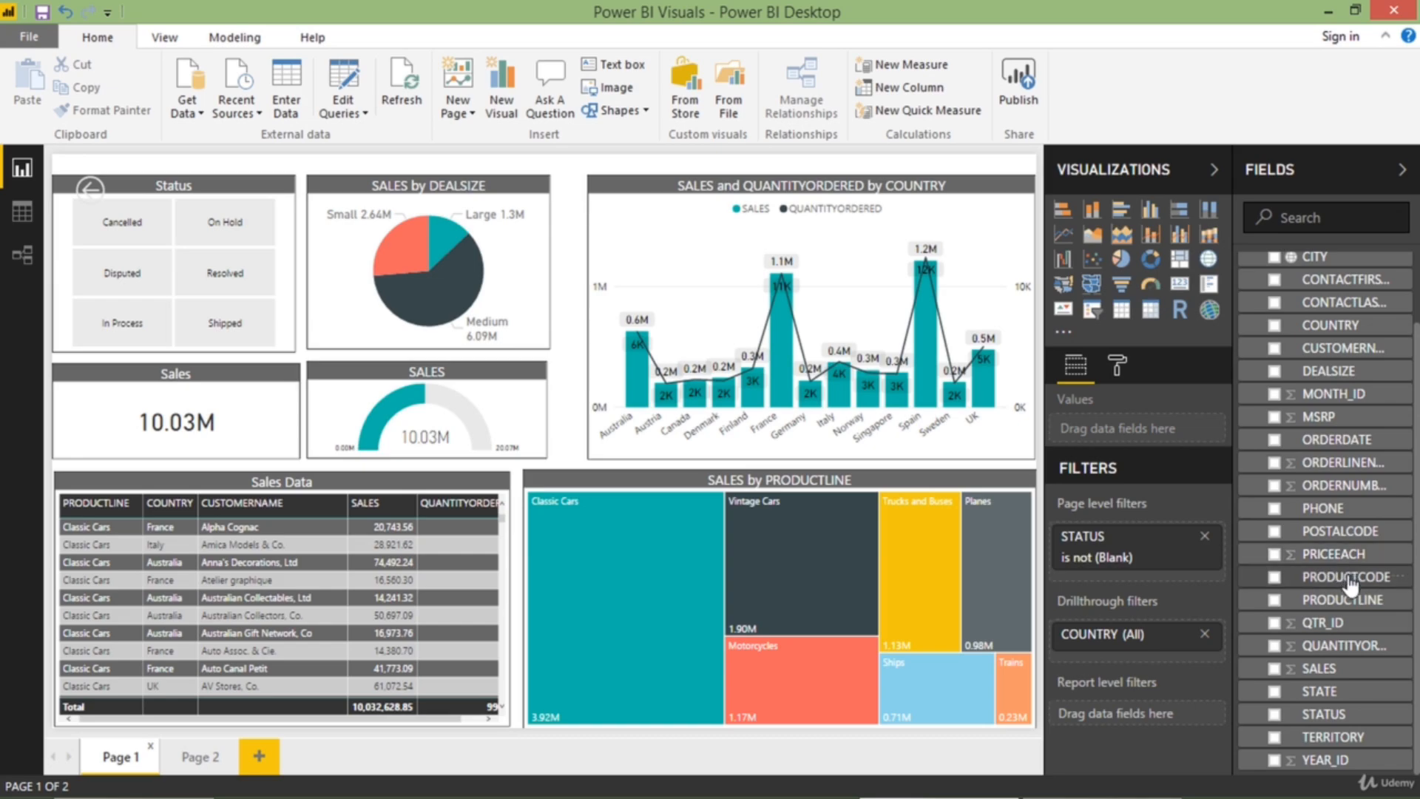
pyautogui.moveTo(1358, 600); pyautogui.dragTo(1160, 651)
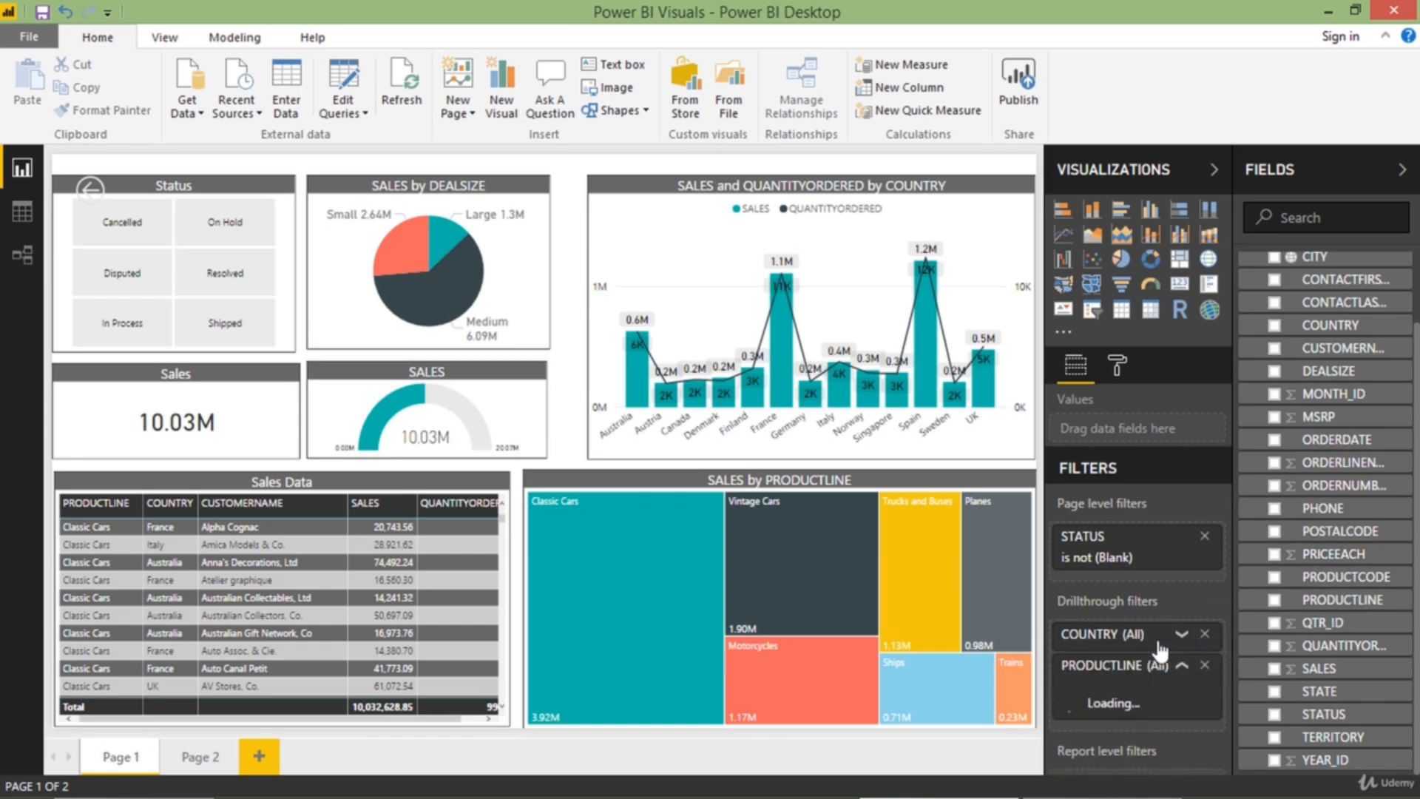
pyautogui.click(1182, 665)
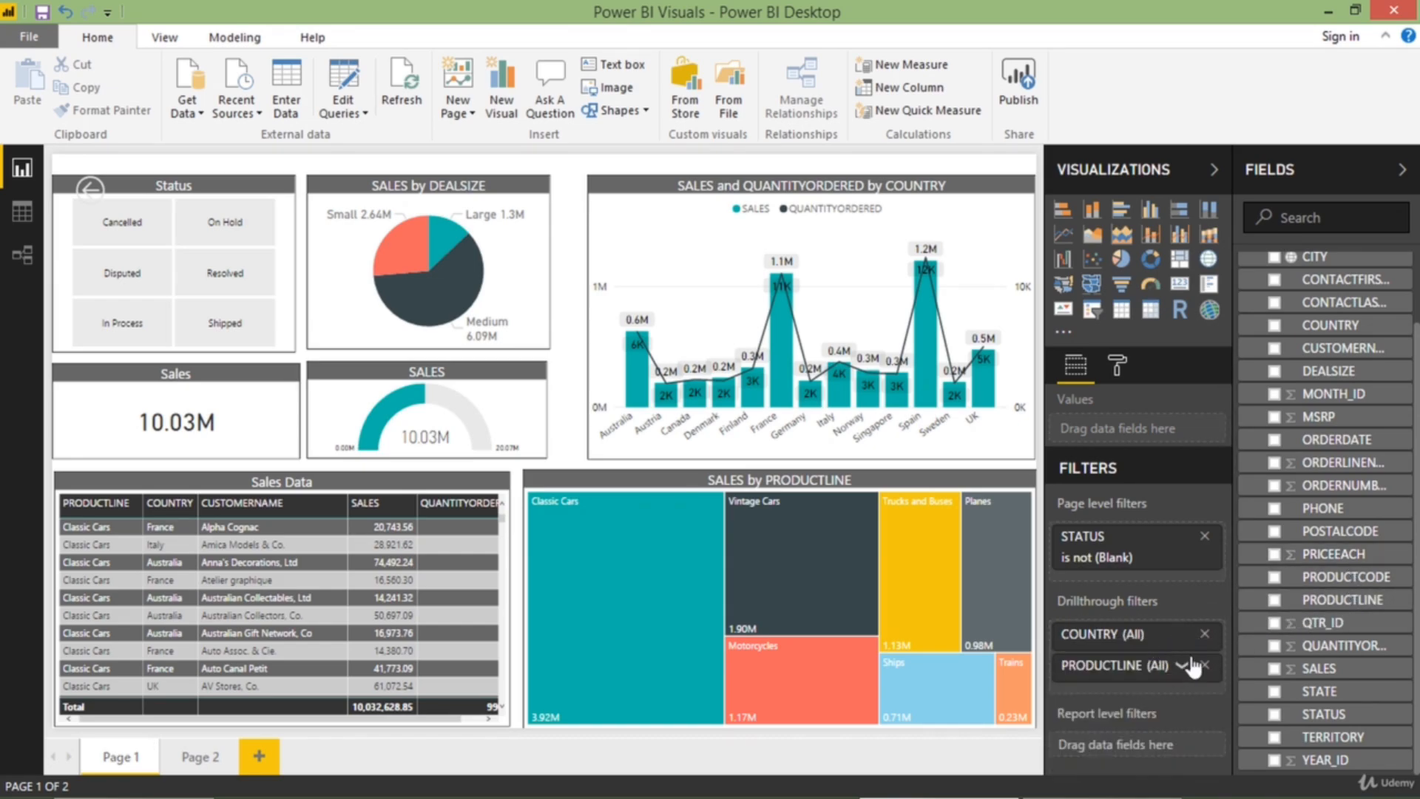
# Add PRODUCTLINE as a drillthrough filter on Page 2, and collapse the COUNTRY and PRODUCTLINE filter cards
pyautogui.click(196, 758)
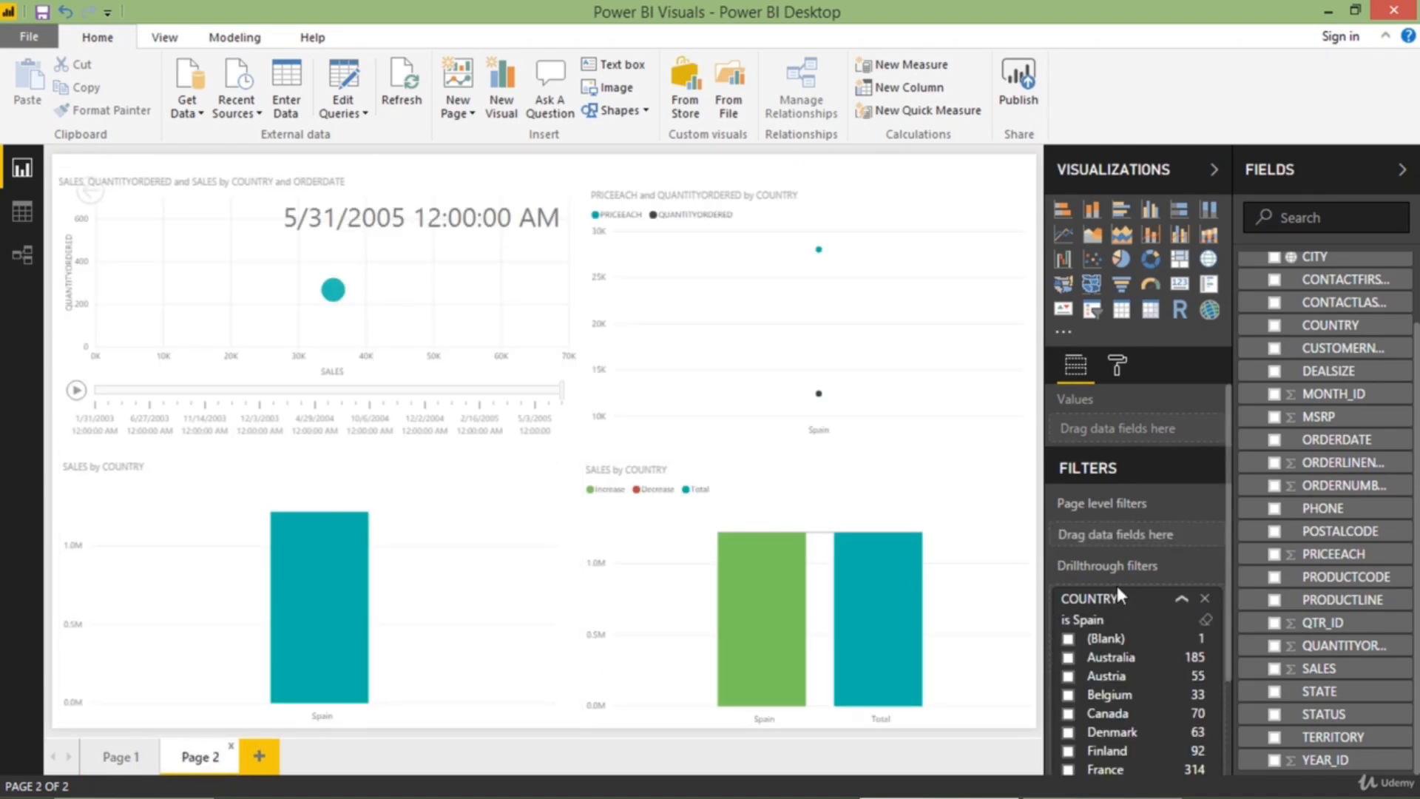
pyautogui.click(1140, 599)
pyautogui.moveTo(1336, 601); pyautogui.dragTo(1143, 628)
pyautogui.click(1140, 648)
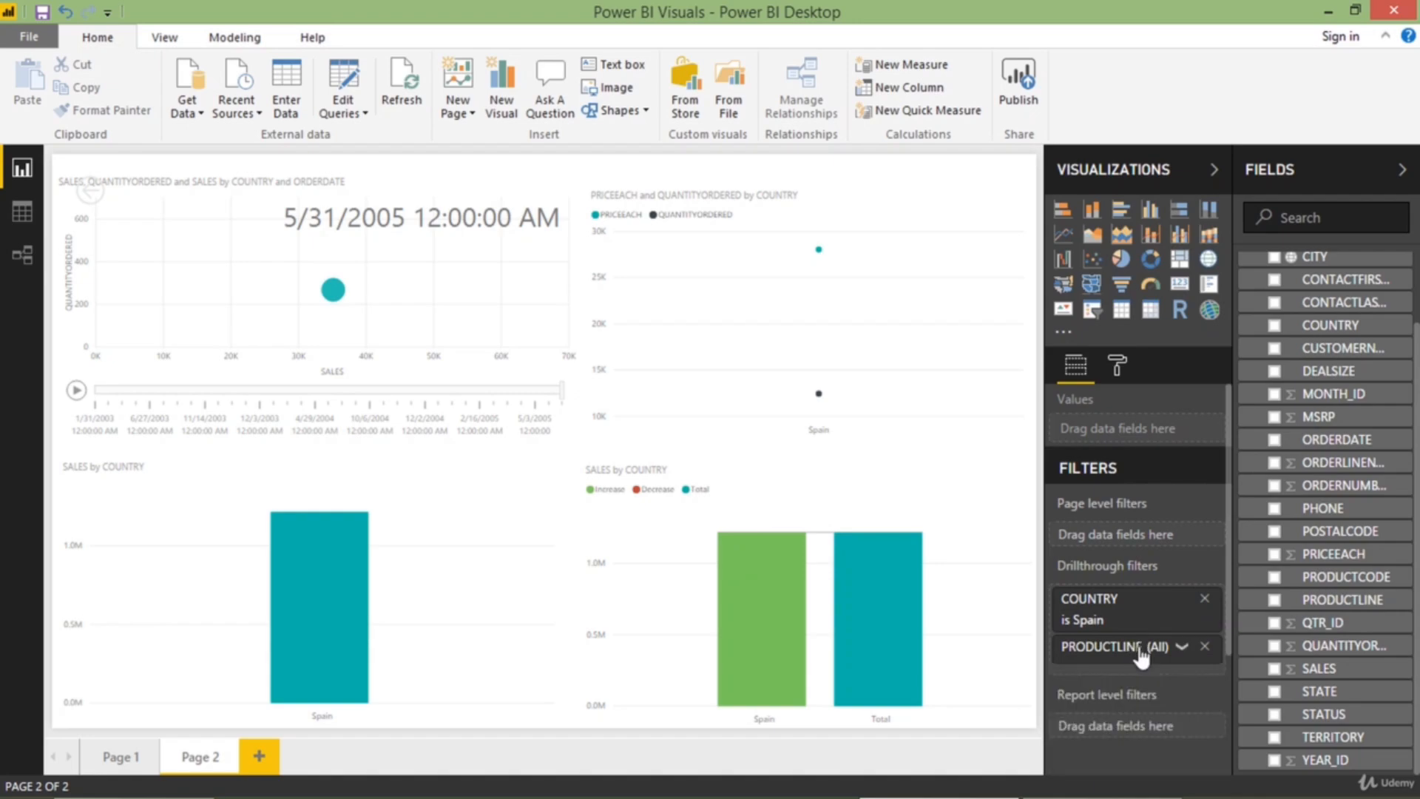
# Drill through from a Motorcycles row for USA in Page 1's Sales Data table to Page 2
pyautogui.click(122, 761)
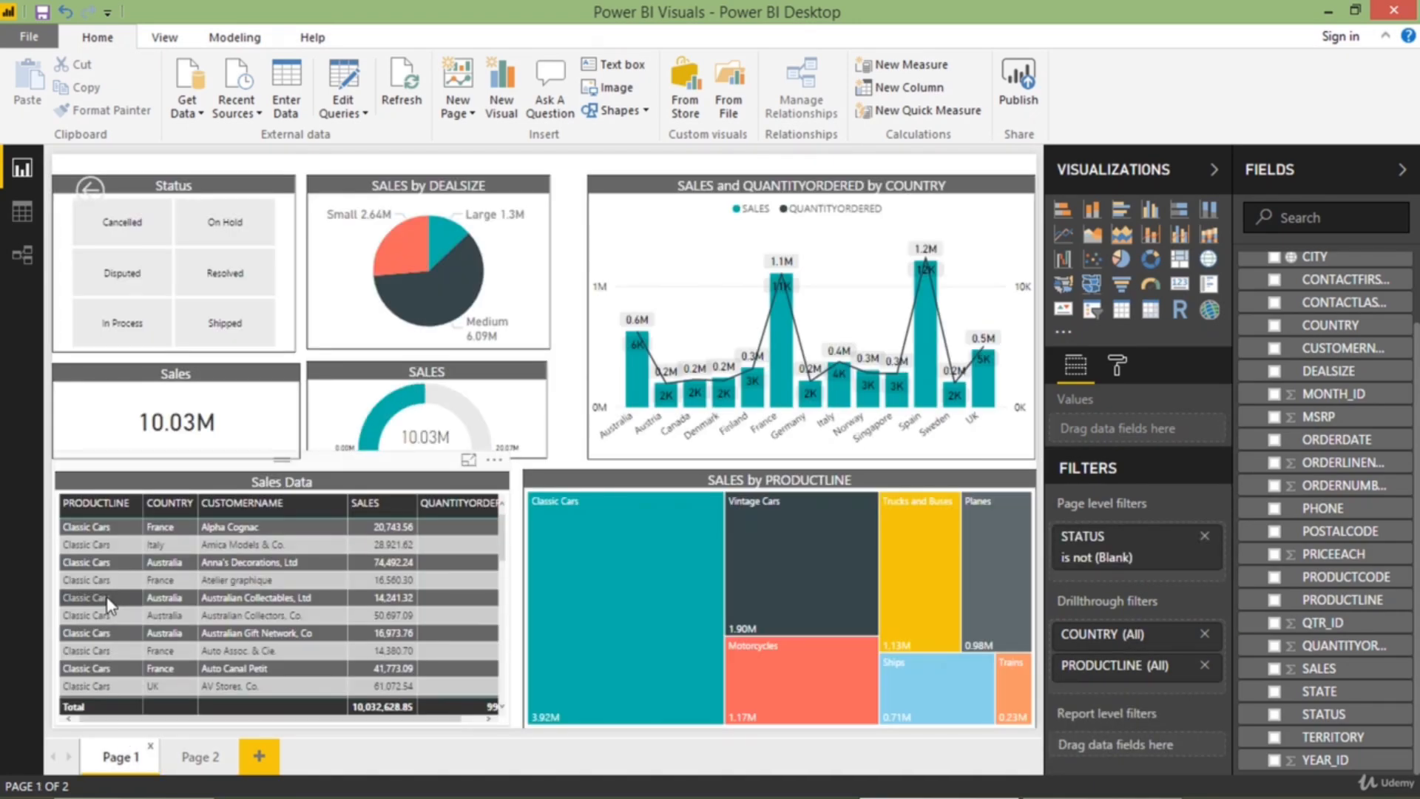
pyautogui.scroll(-10, 110, 605)
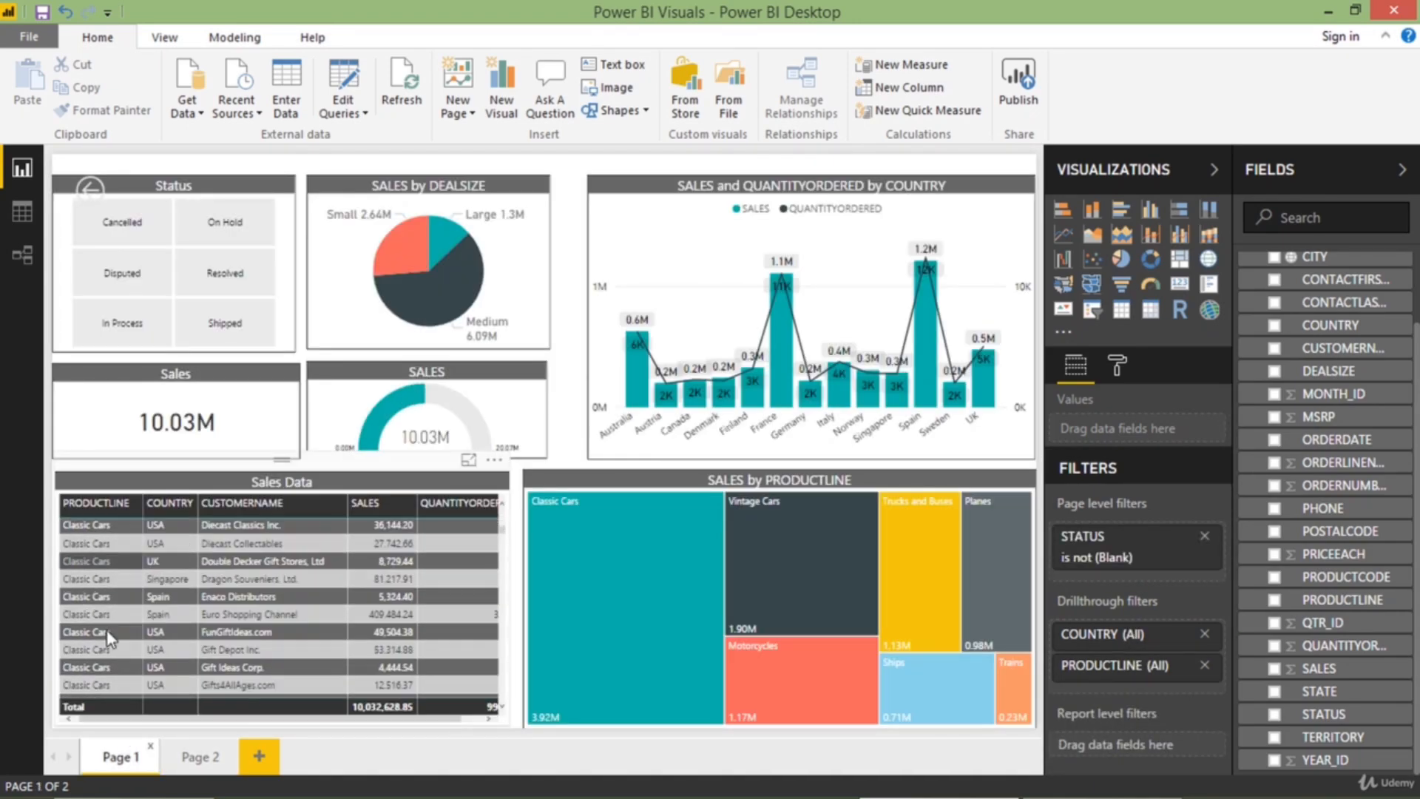
pyautogui.scroll(-15, 108, 633)
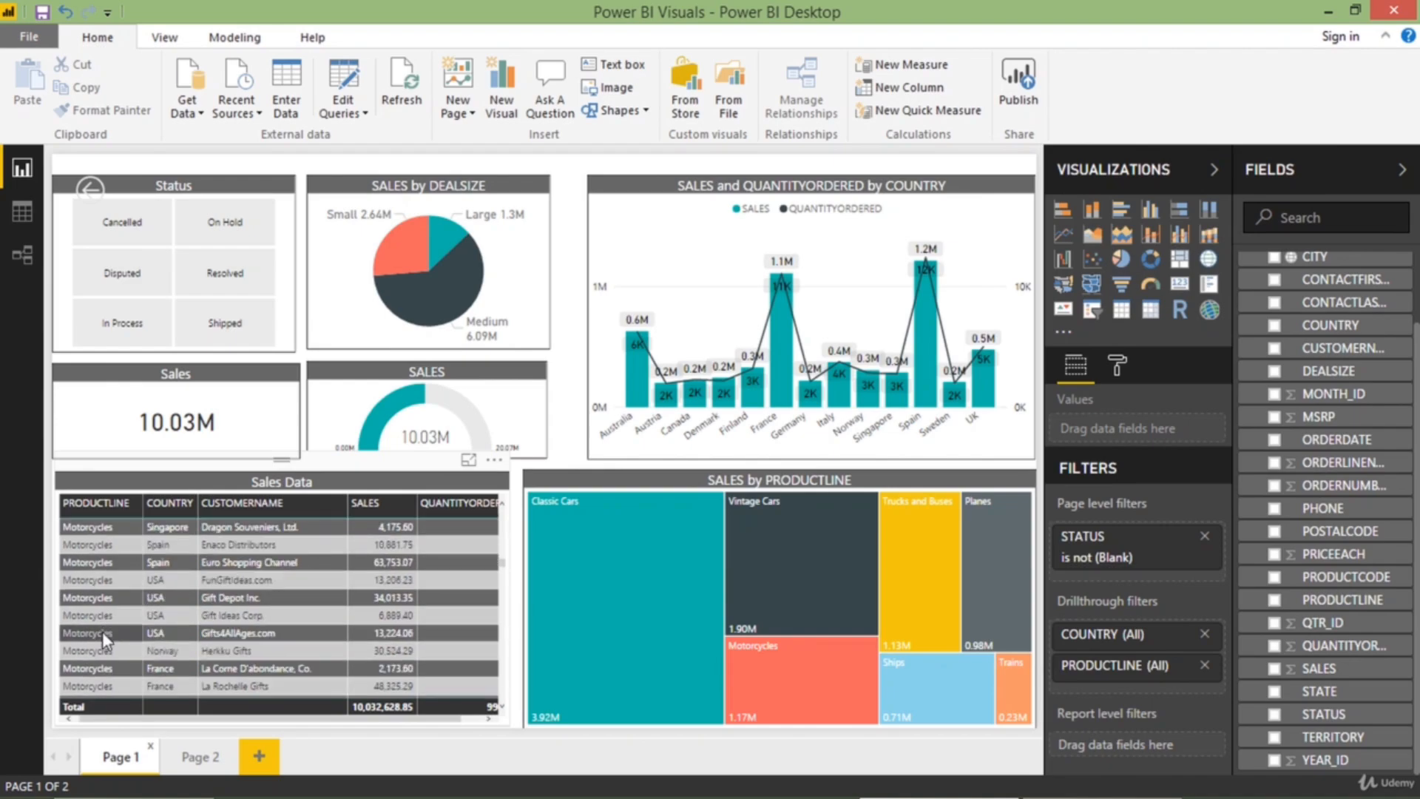
pyautogui.rightClick(103, 634)
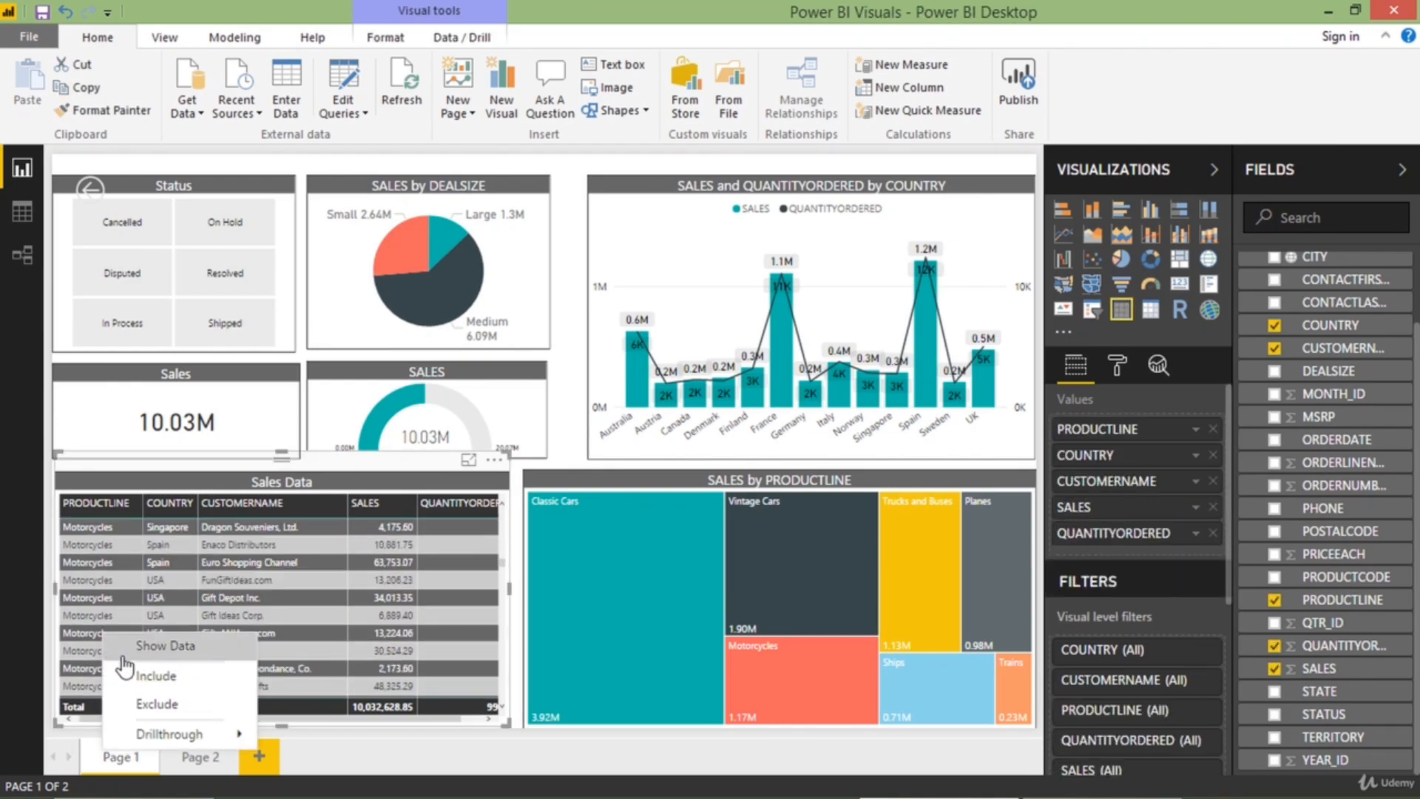
pyautogui.moveTo(151, 734)
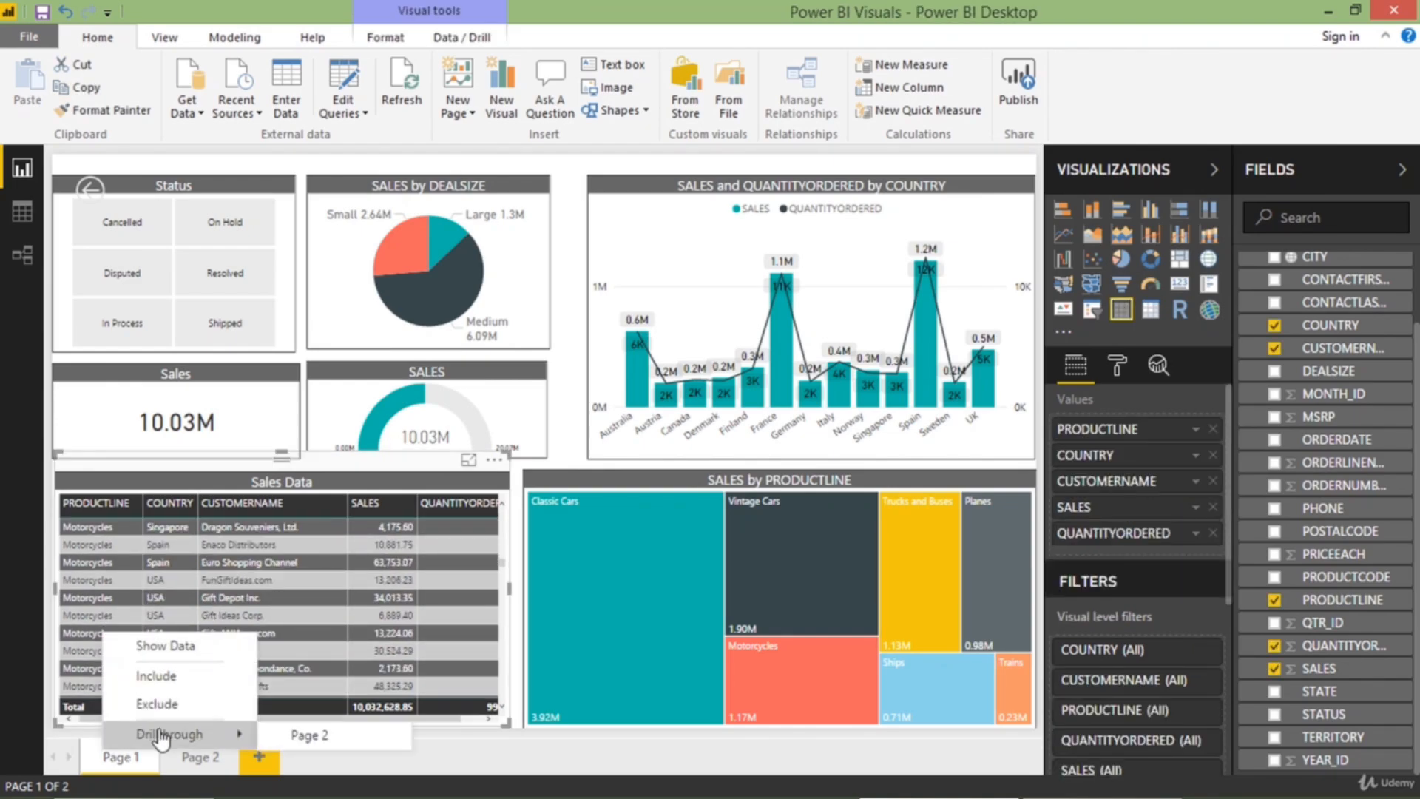
pyautogui.click(295, 736)
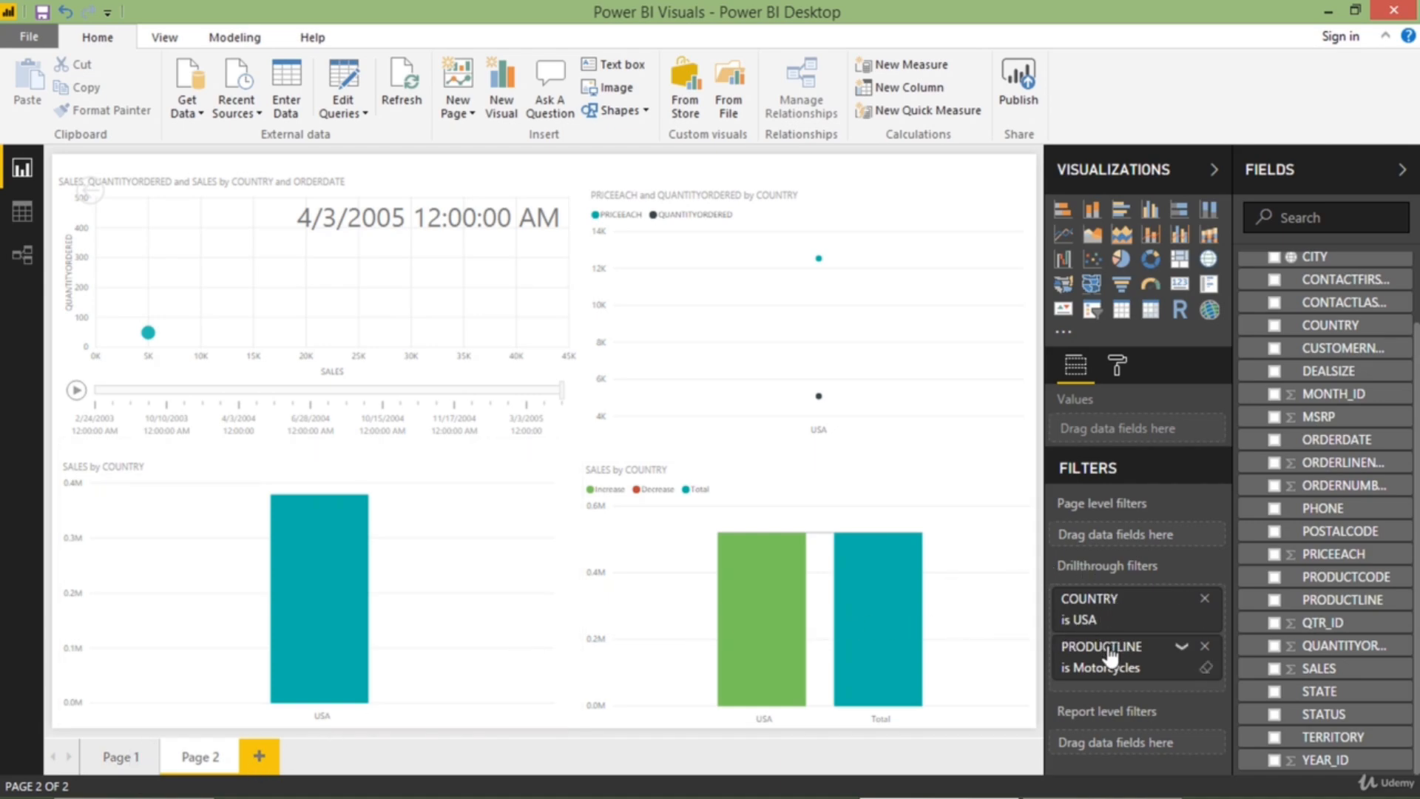
# Compare Page 1 with the drilled-through Page 2 visuals and filters, and return to Page 1
pyautogui.click(132, 753)
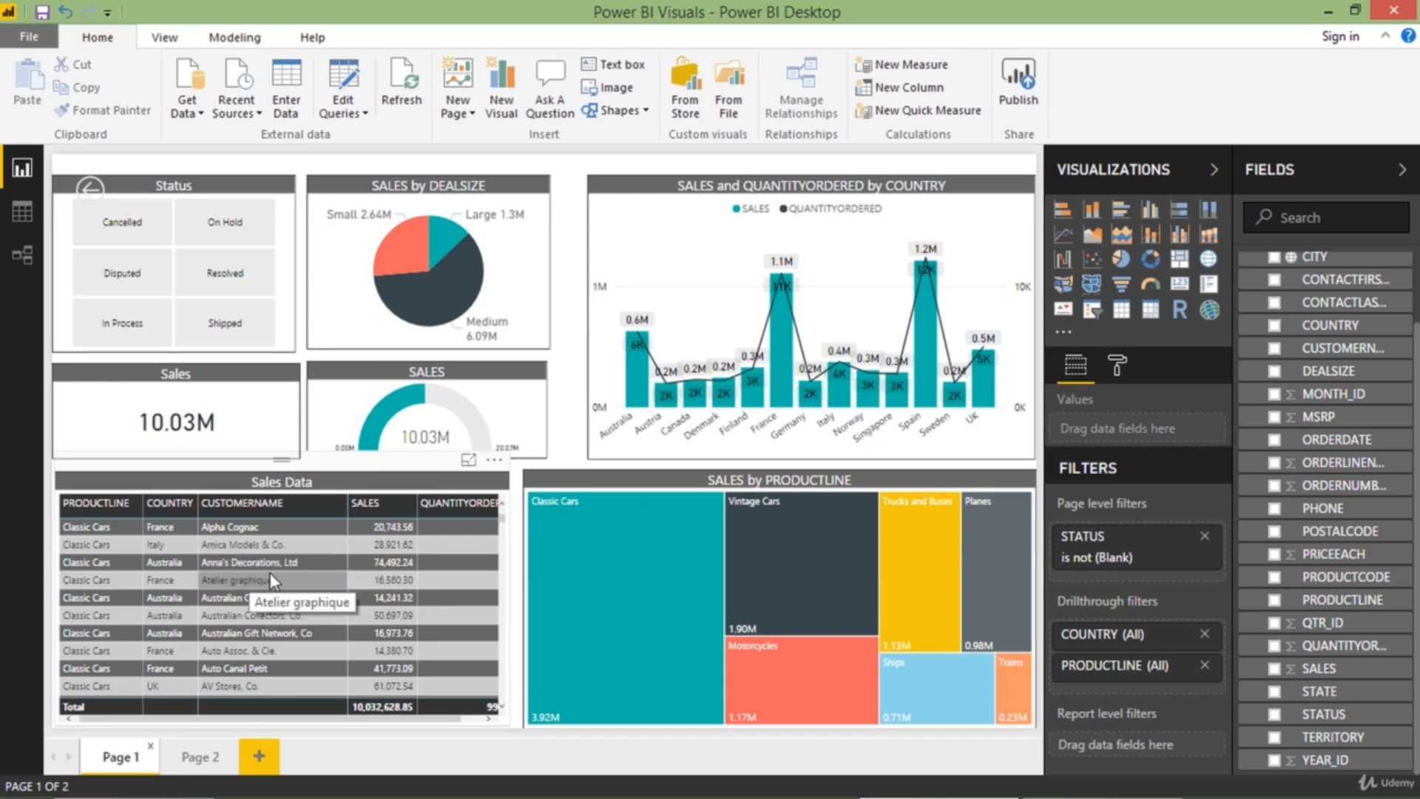
pyautogui.click(196, 755)
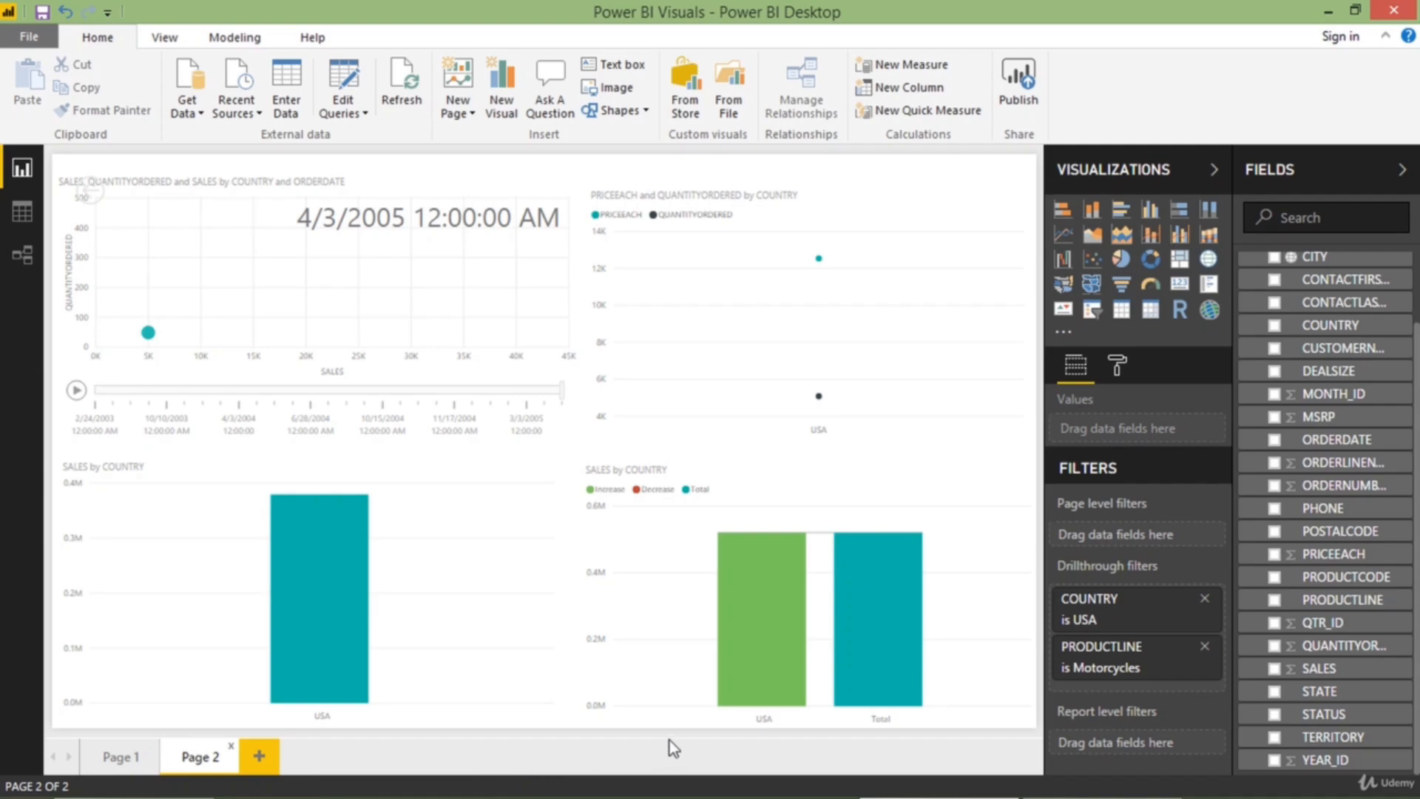
pyautogui.click(119, 765)
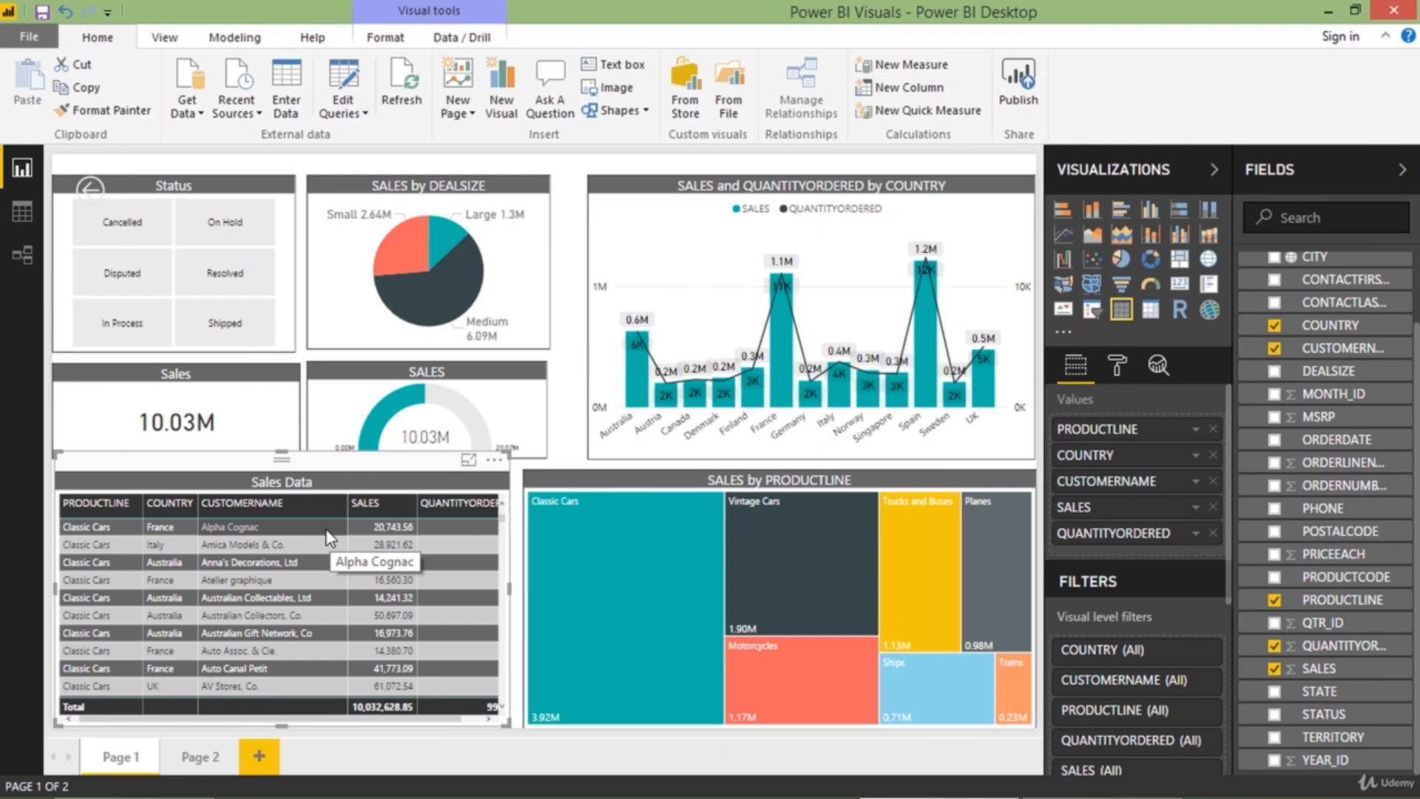
# Cross-filter Page 1's visuals by the Alpha Cognac row of the Sales Data table, examine them, and clear the selection
pyautogui.click(243, 526)
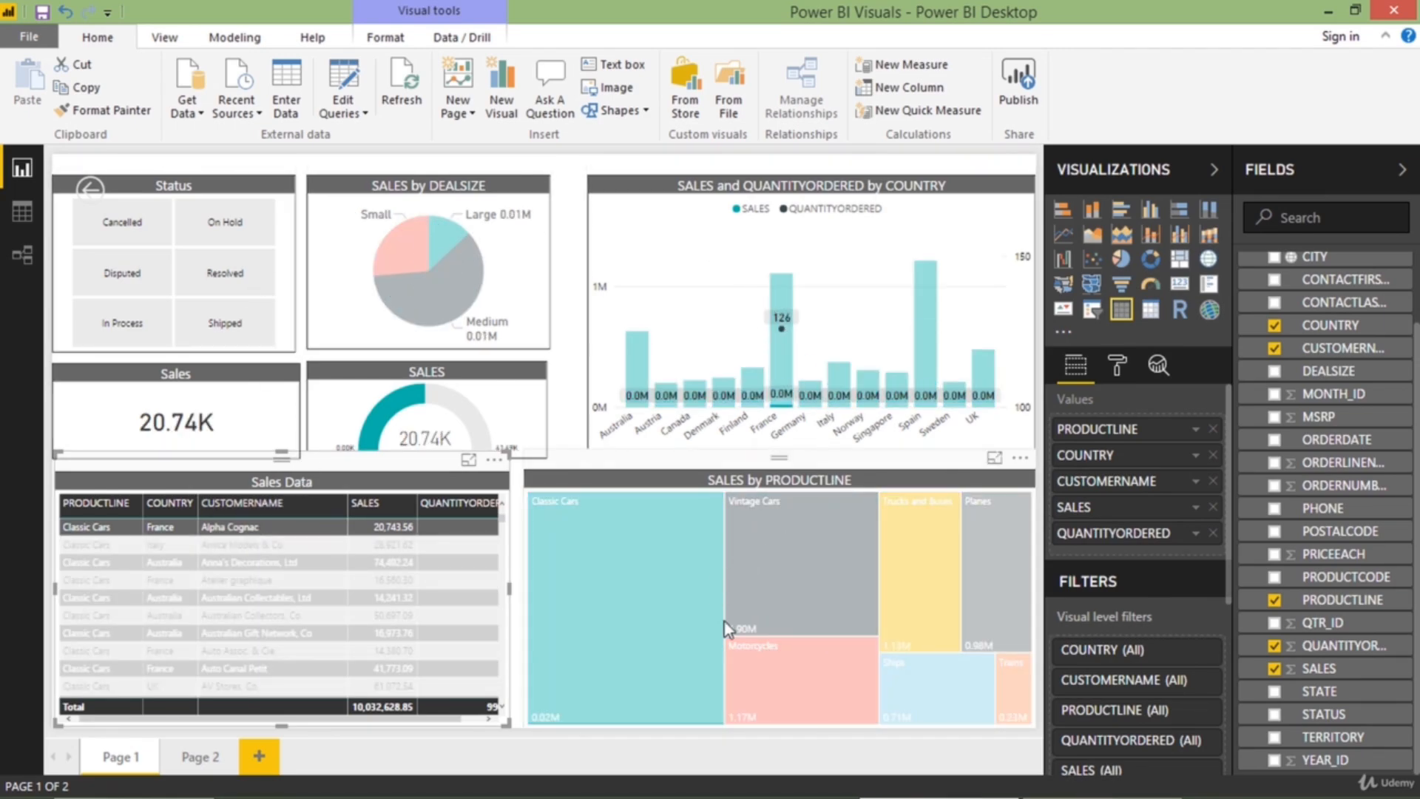
pyautogui.moveTo(462, 276)
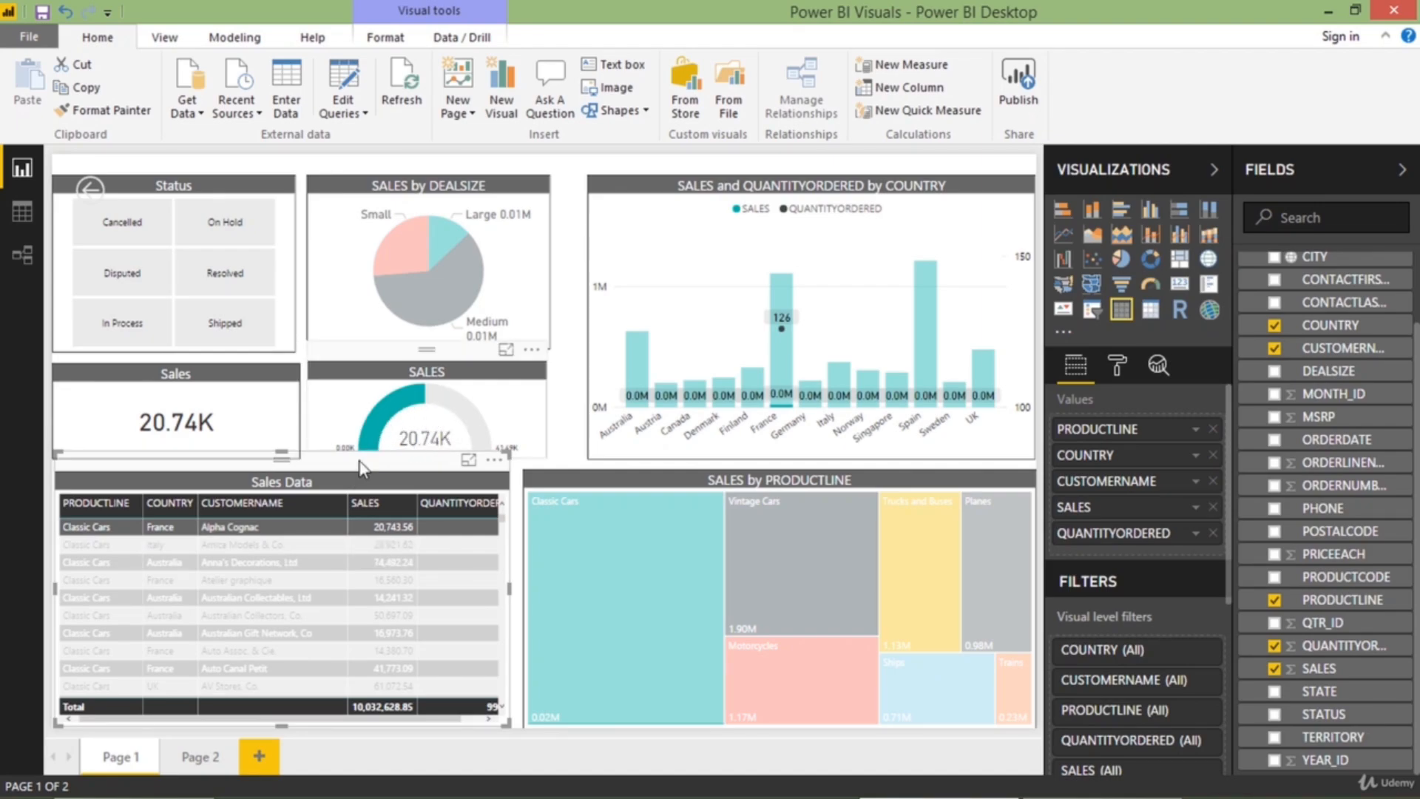
pyautogui.click(311, 532)
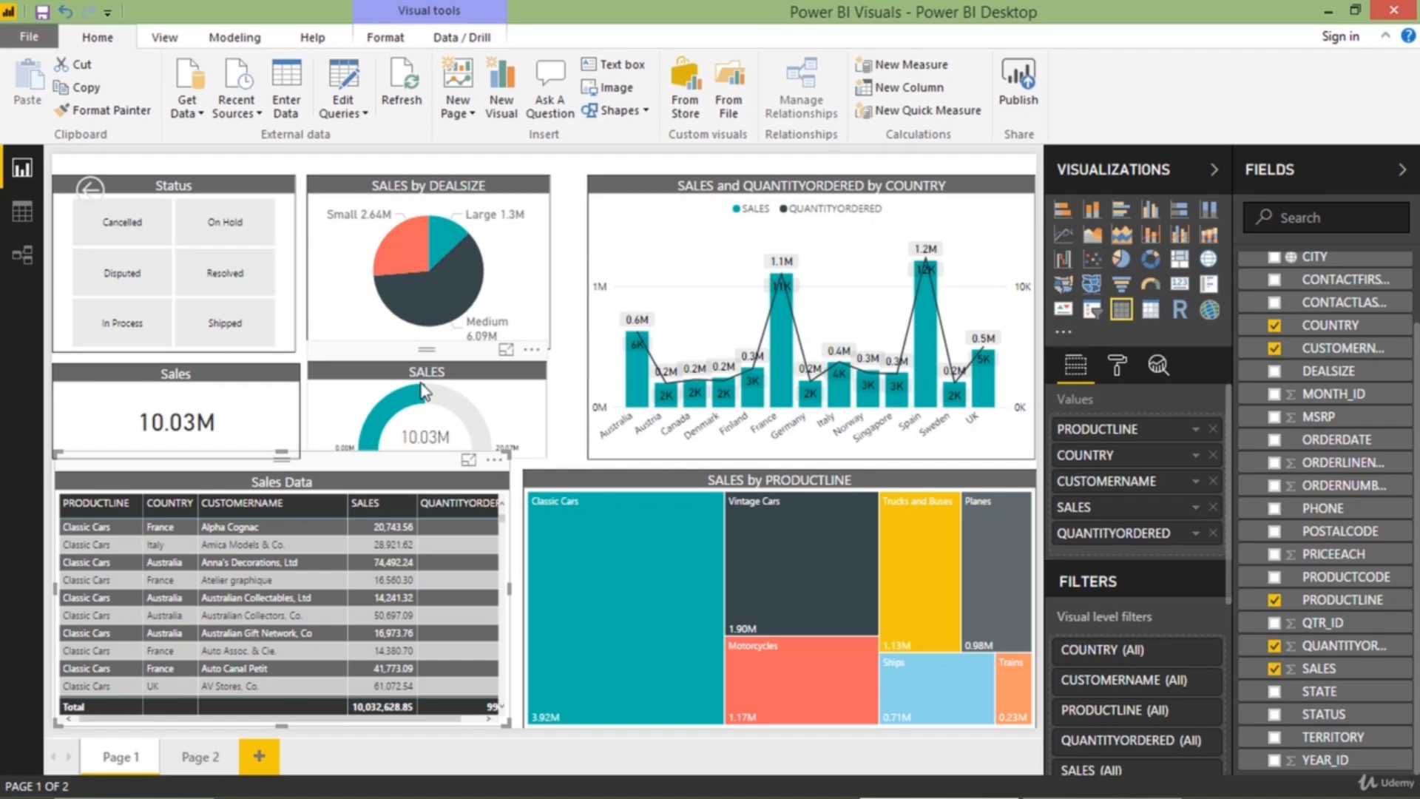
pyautogui.click(435, 211)
pyautogui.click(661, 193)
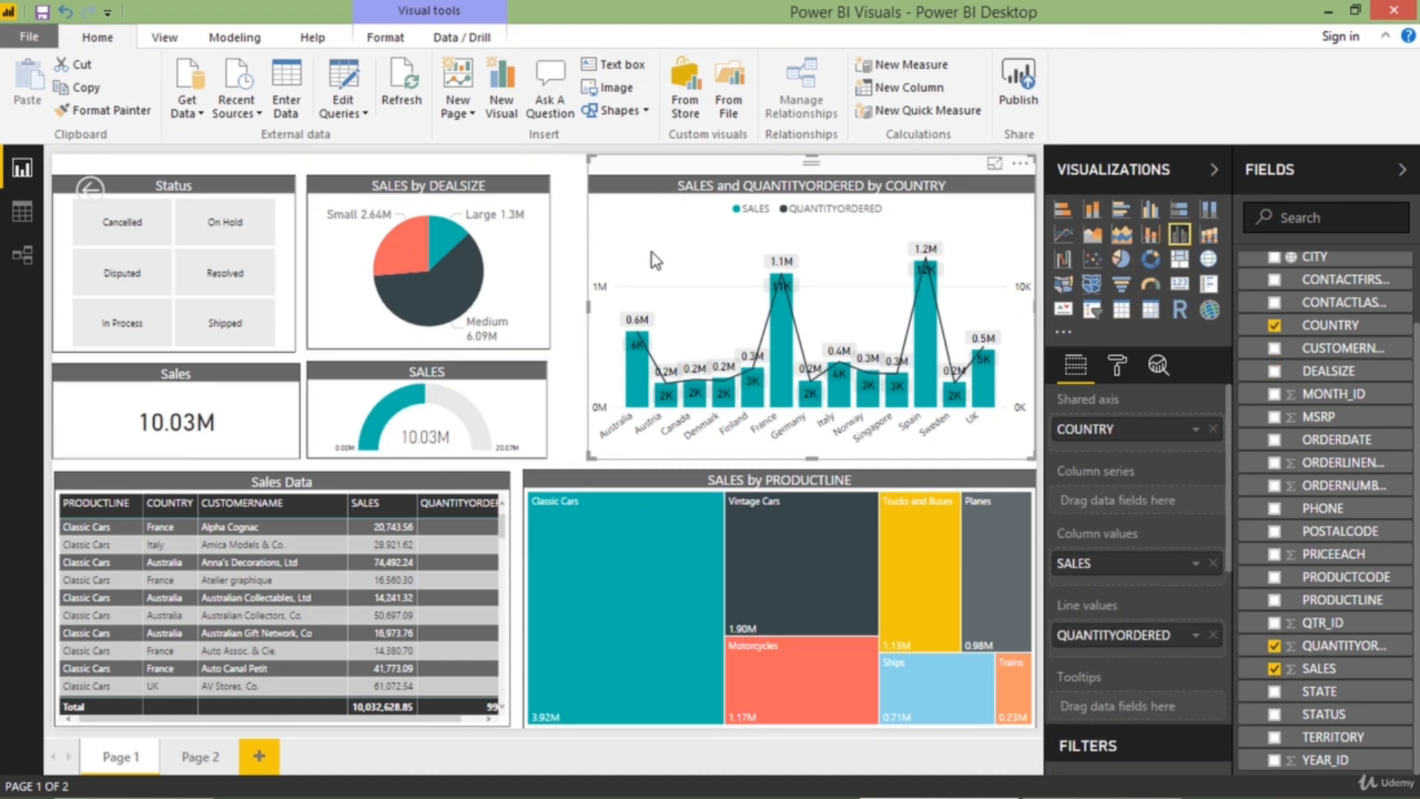
pyautogui.click(624, 482)
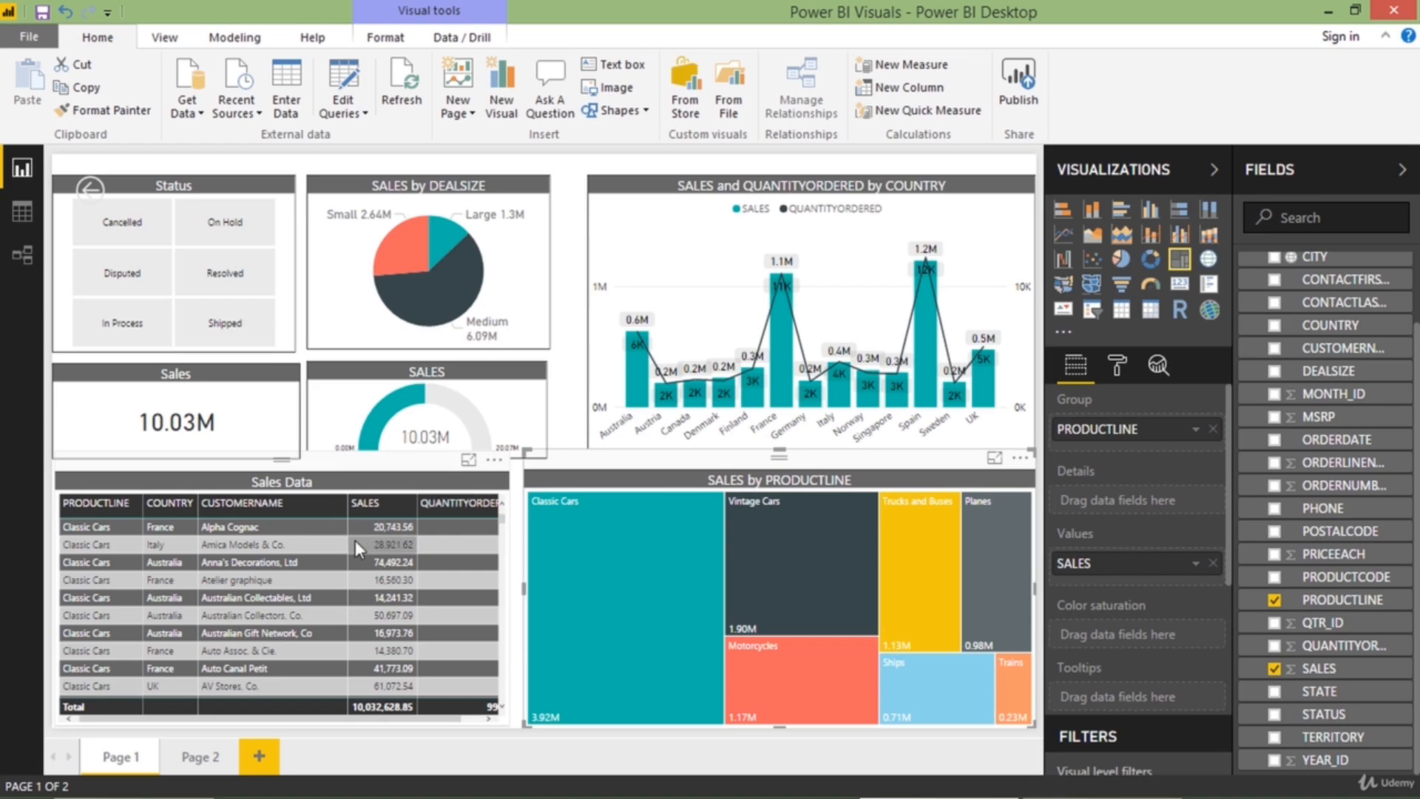
pyautogui.click(226, 574)
pyautogui.click(292, 577)
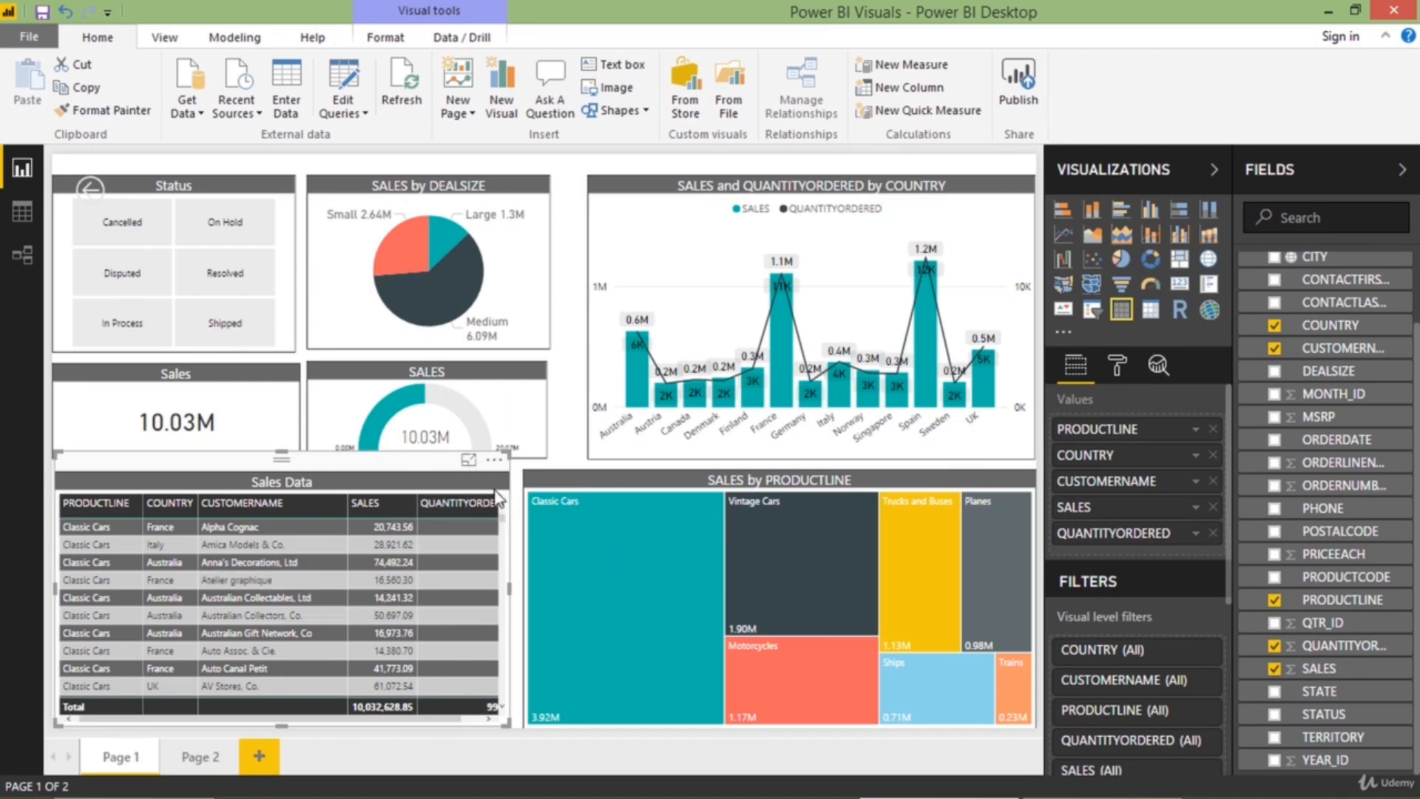
pyautogui.click(520, 503)
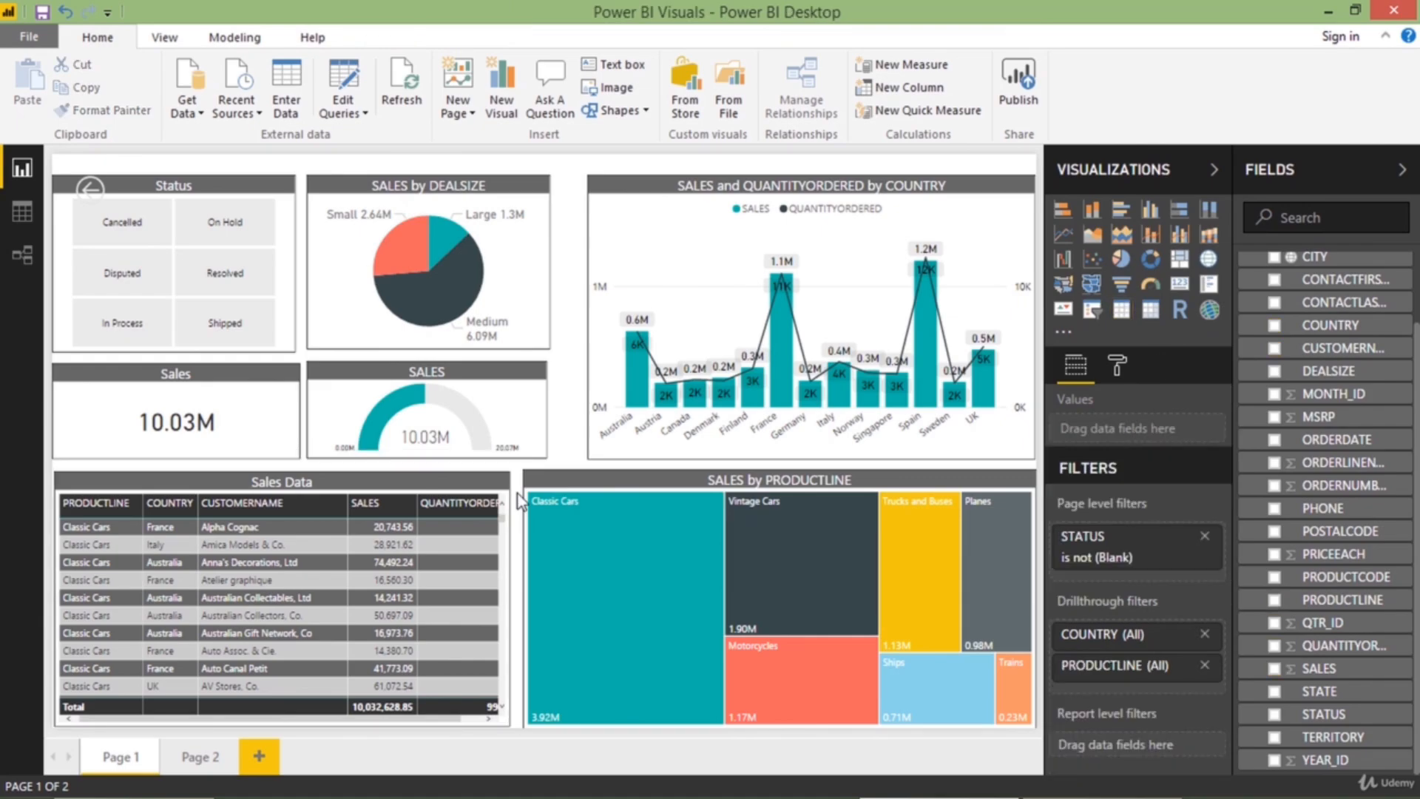
# Edit the Sales Data table's interactions to None for the SALES by DEALSIZE, SALES and QUANTITYORDERED by COUNTRY, and SALES by PRODUCTLINE visuals
pyautogui.click(433, 487)
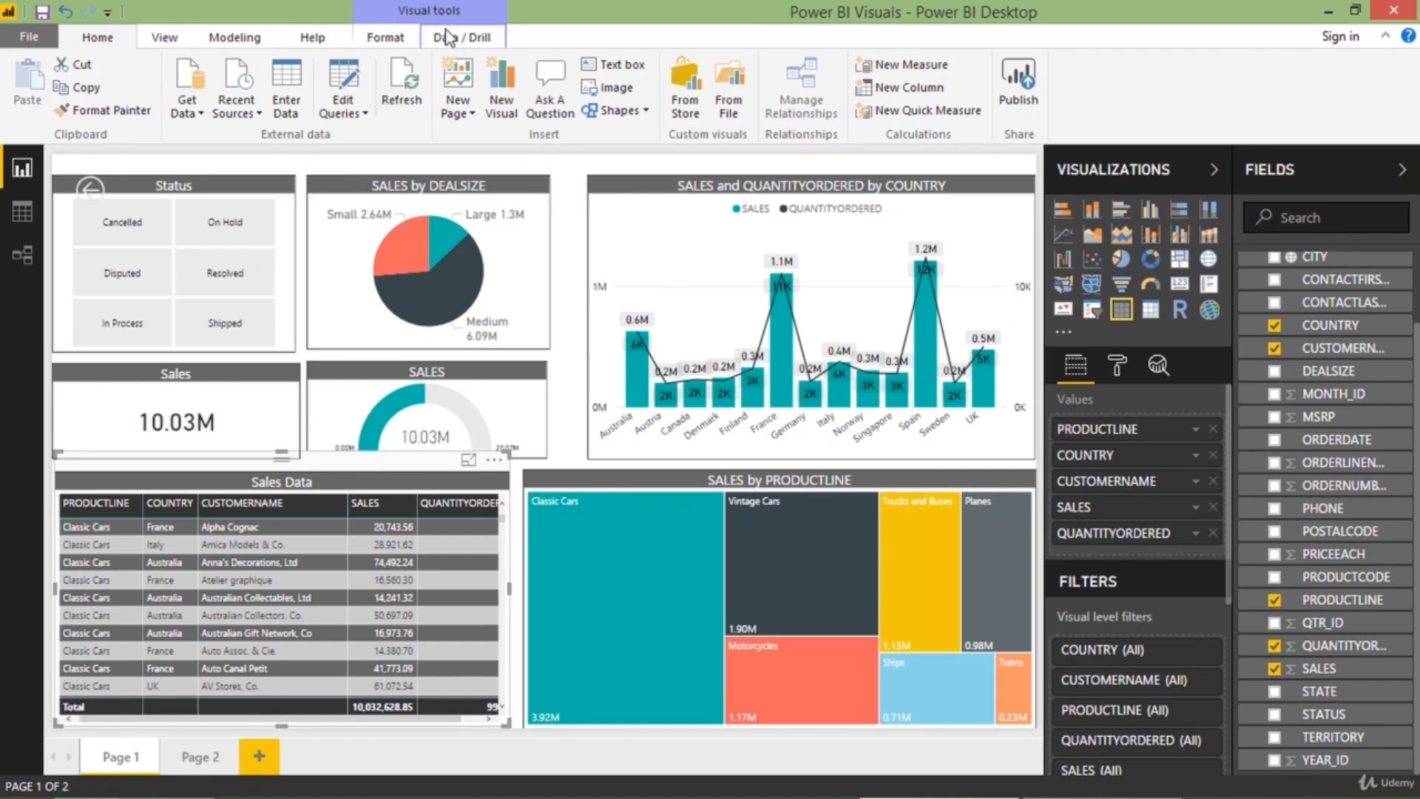
pyautogui.click(167, 40)
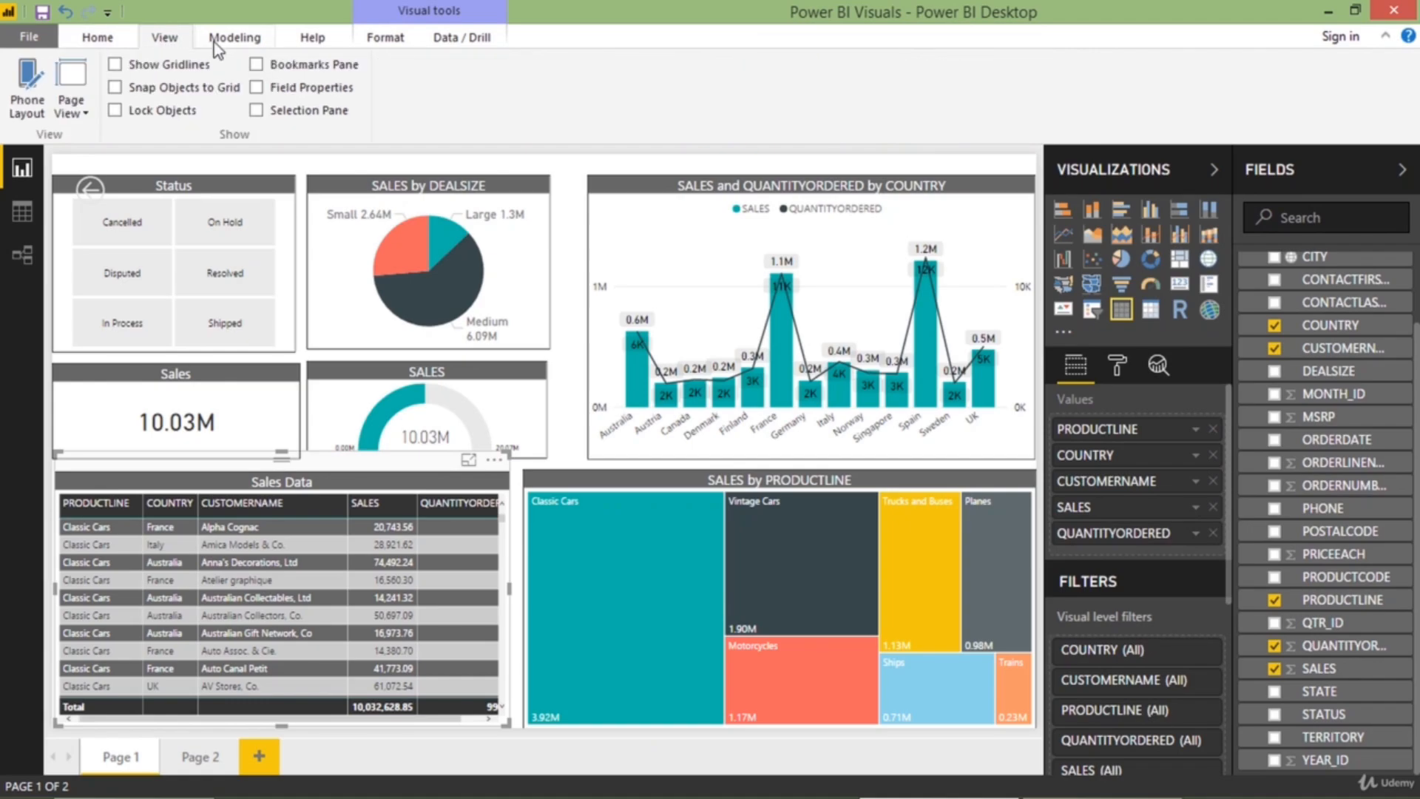
pyautogui.click(233, 43)
pyautogui.click(300, 38)
pyautogui.click(371, 39)
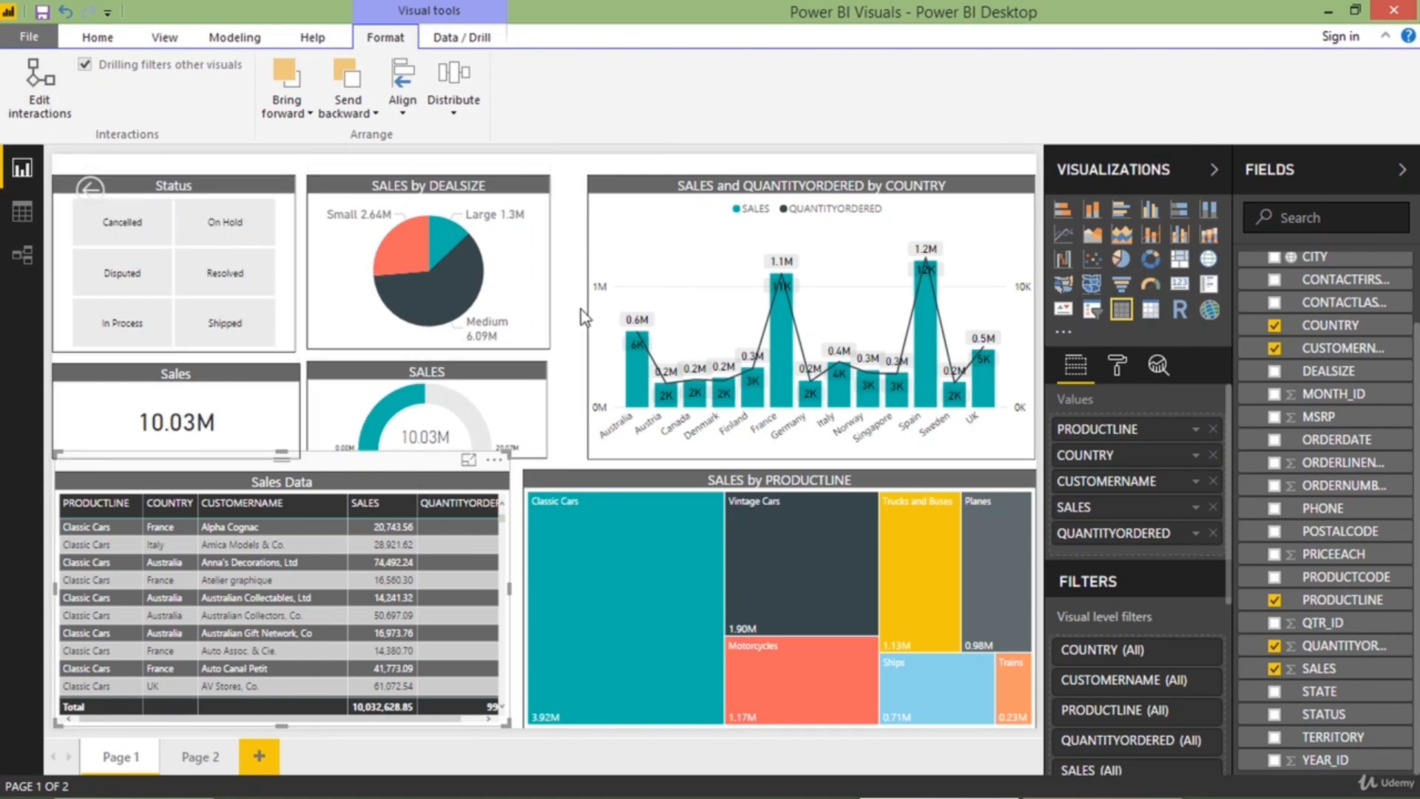
pyautogui.click(54, 116)
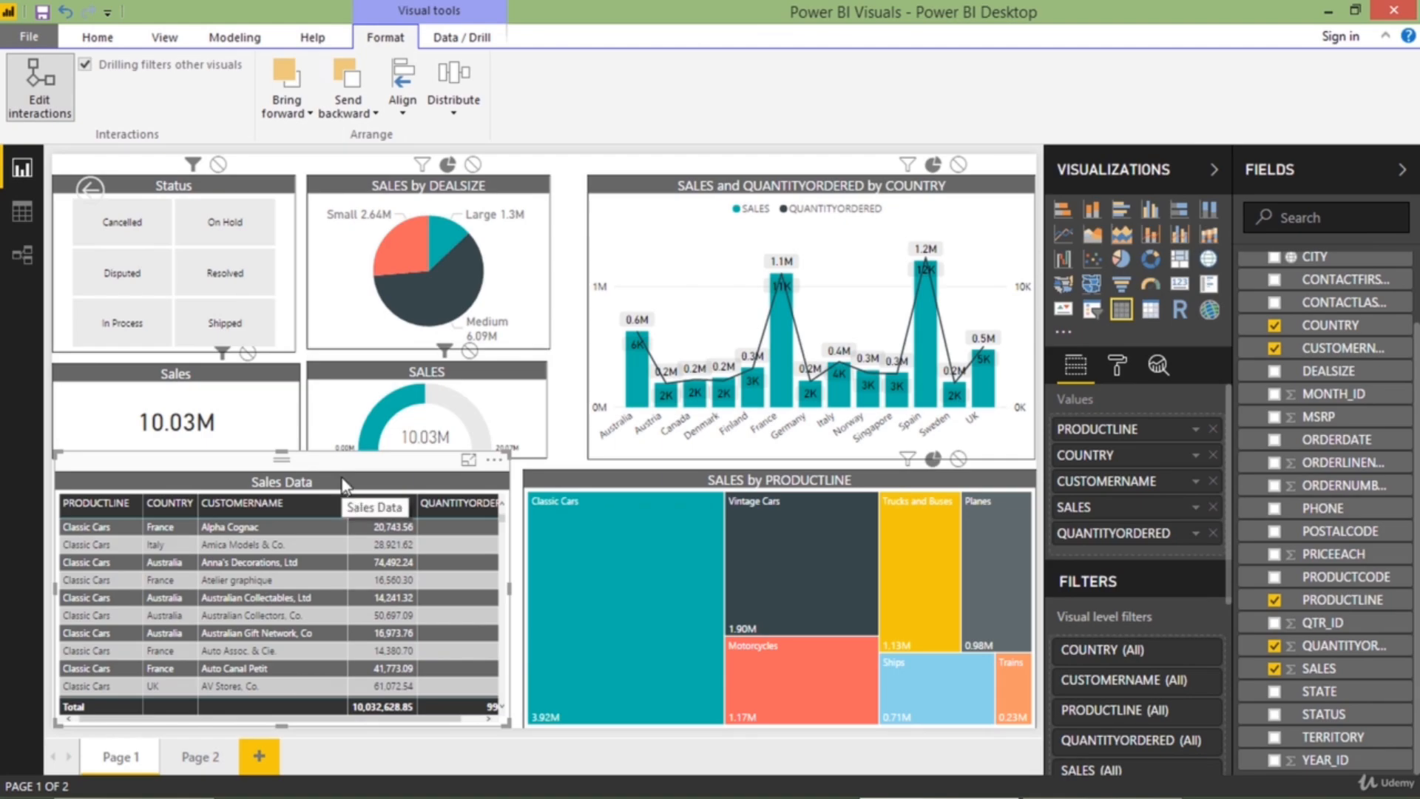
pyautogui.click(472, 170)
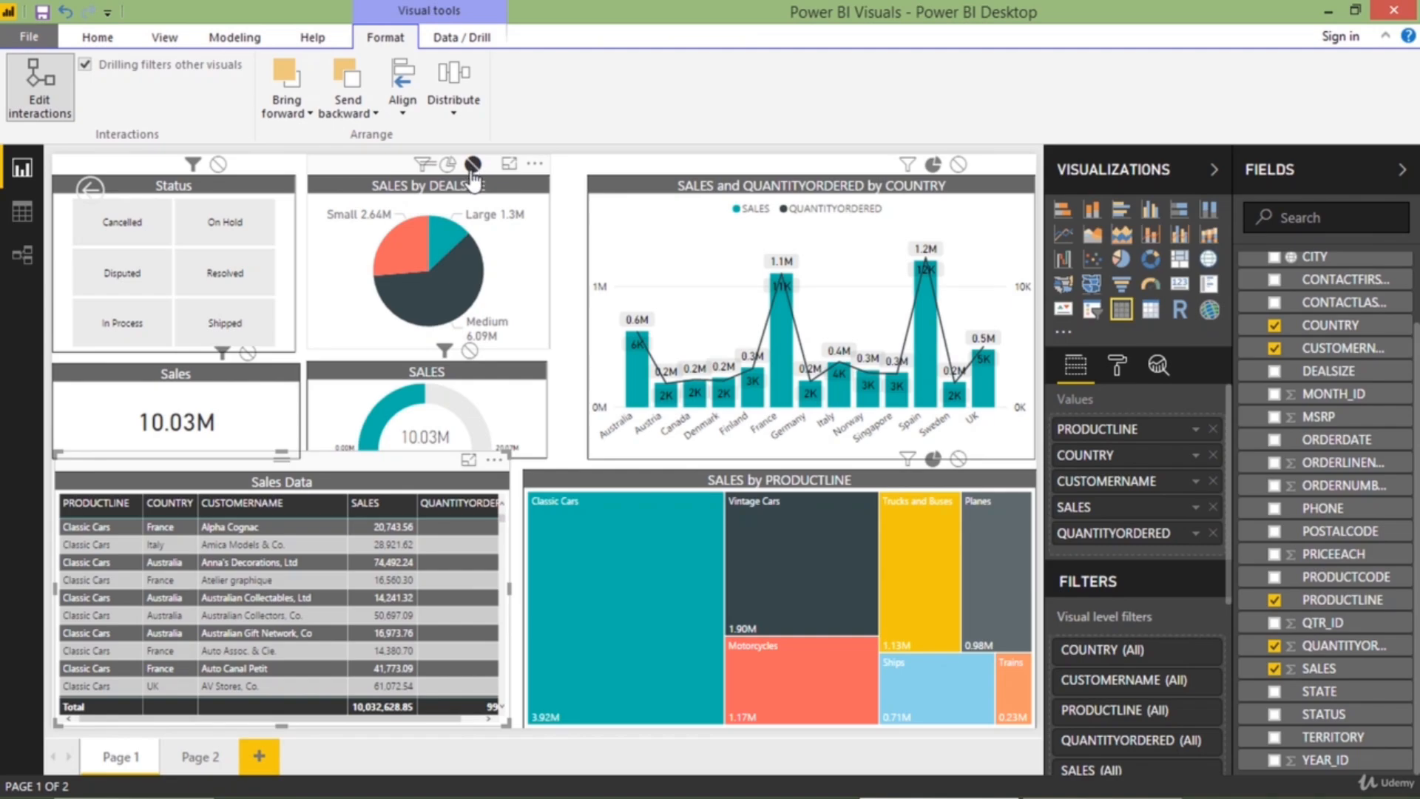
pyautogui.click(958, 165)
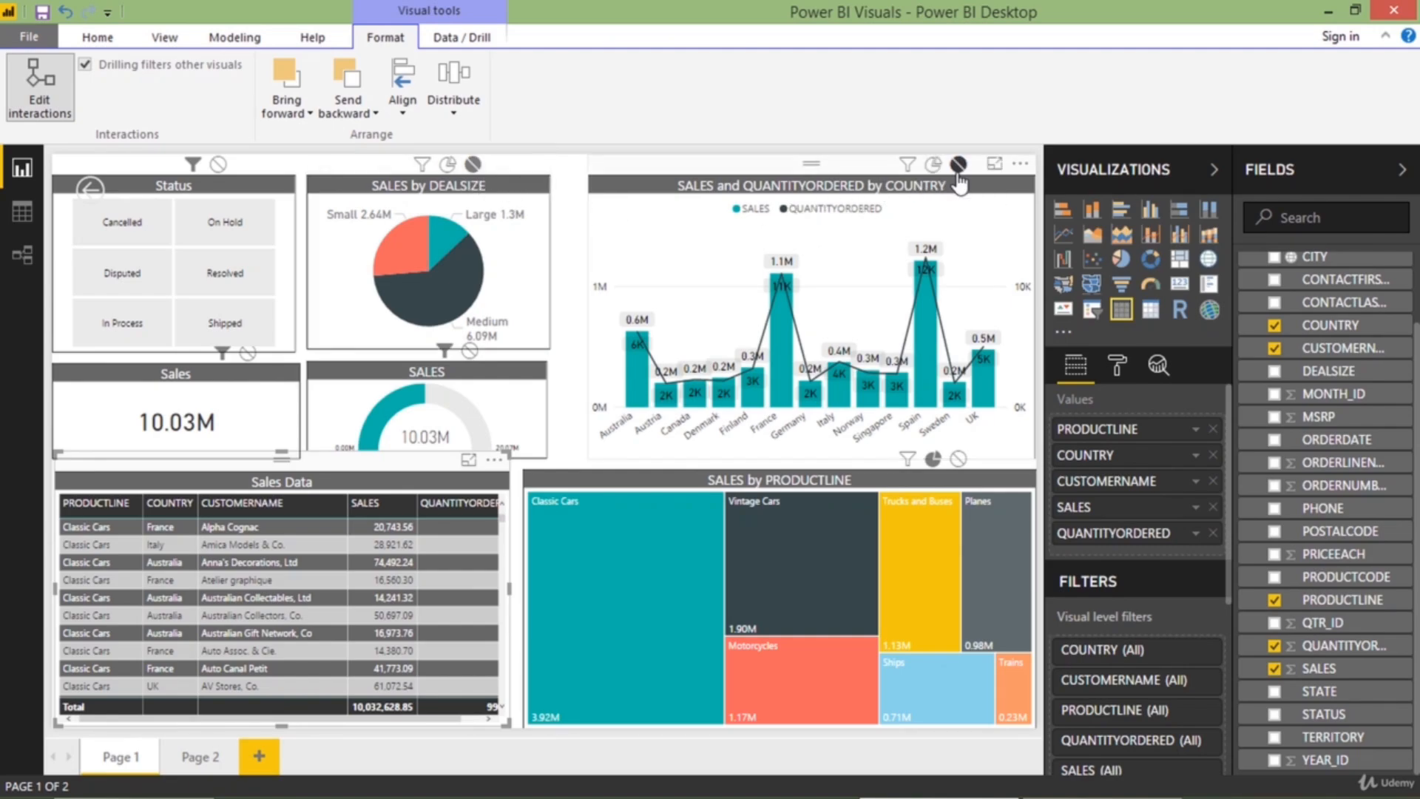
pyautogui.click(958, 461)
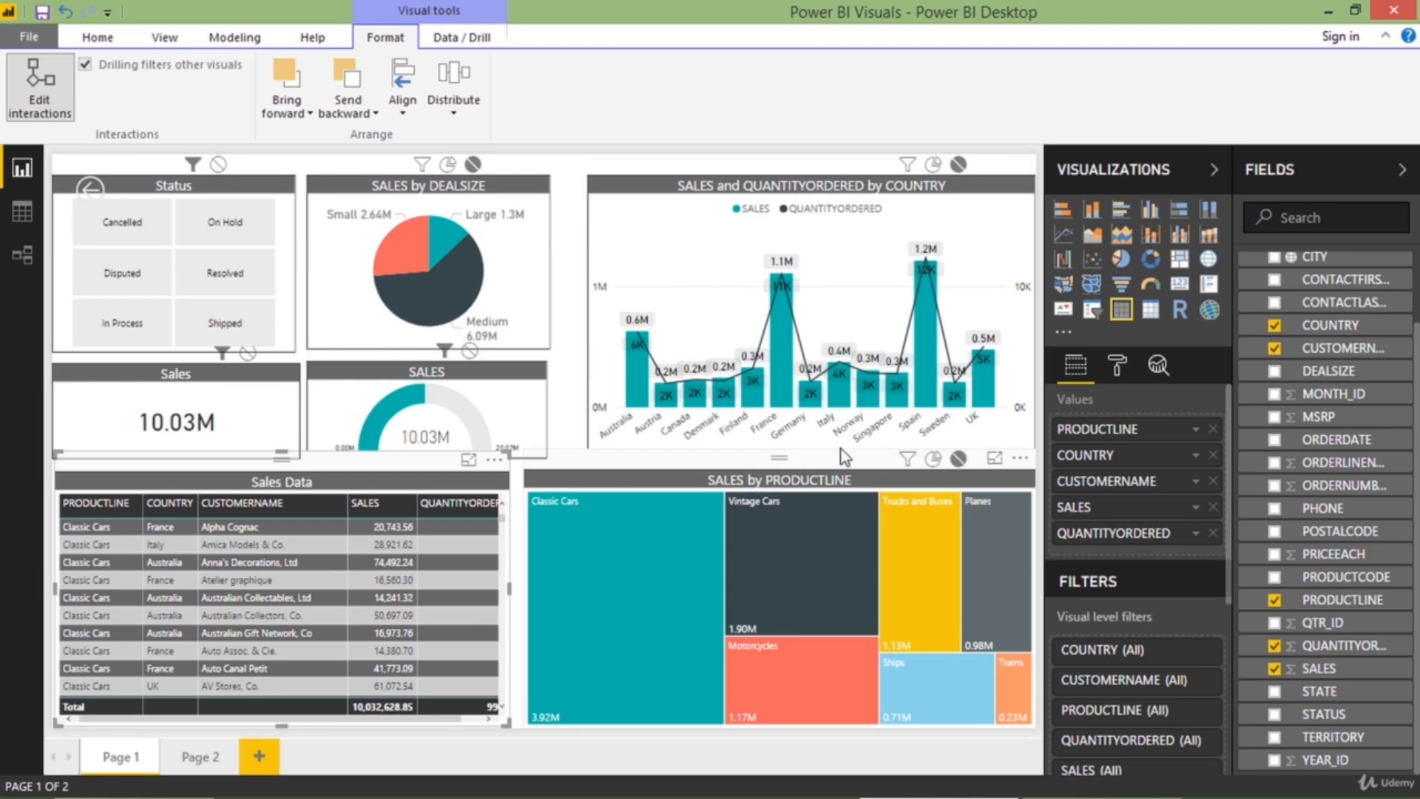
pyautogui.click(52, 99)
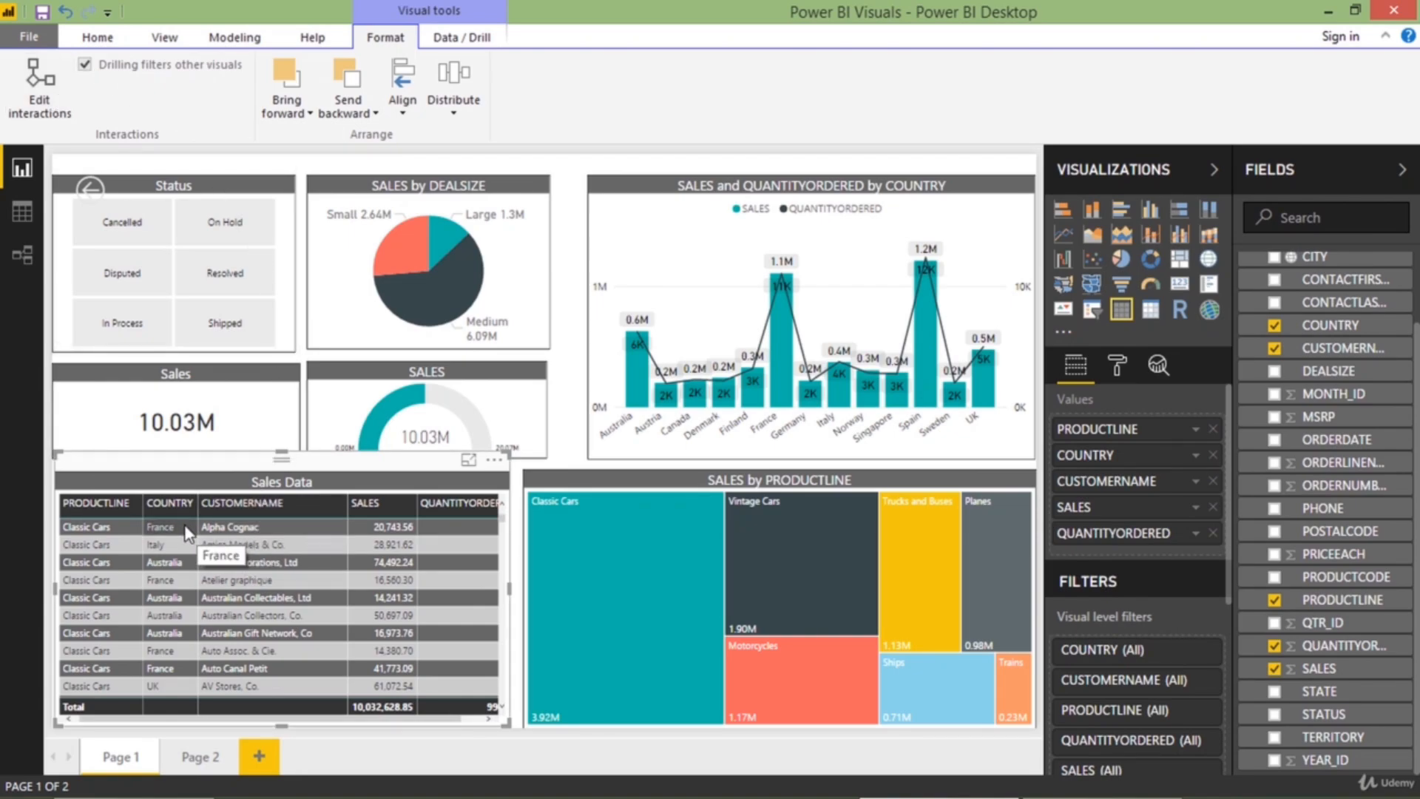
# Check Page 1's interactions by selecting the Alpha Cognac and Anna's Decorations rows of the Sales Data table, and clear the selection
pyautogui.click(253, 525)
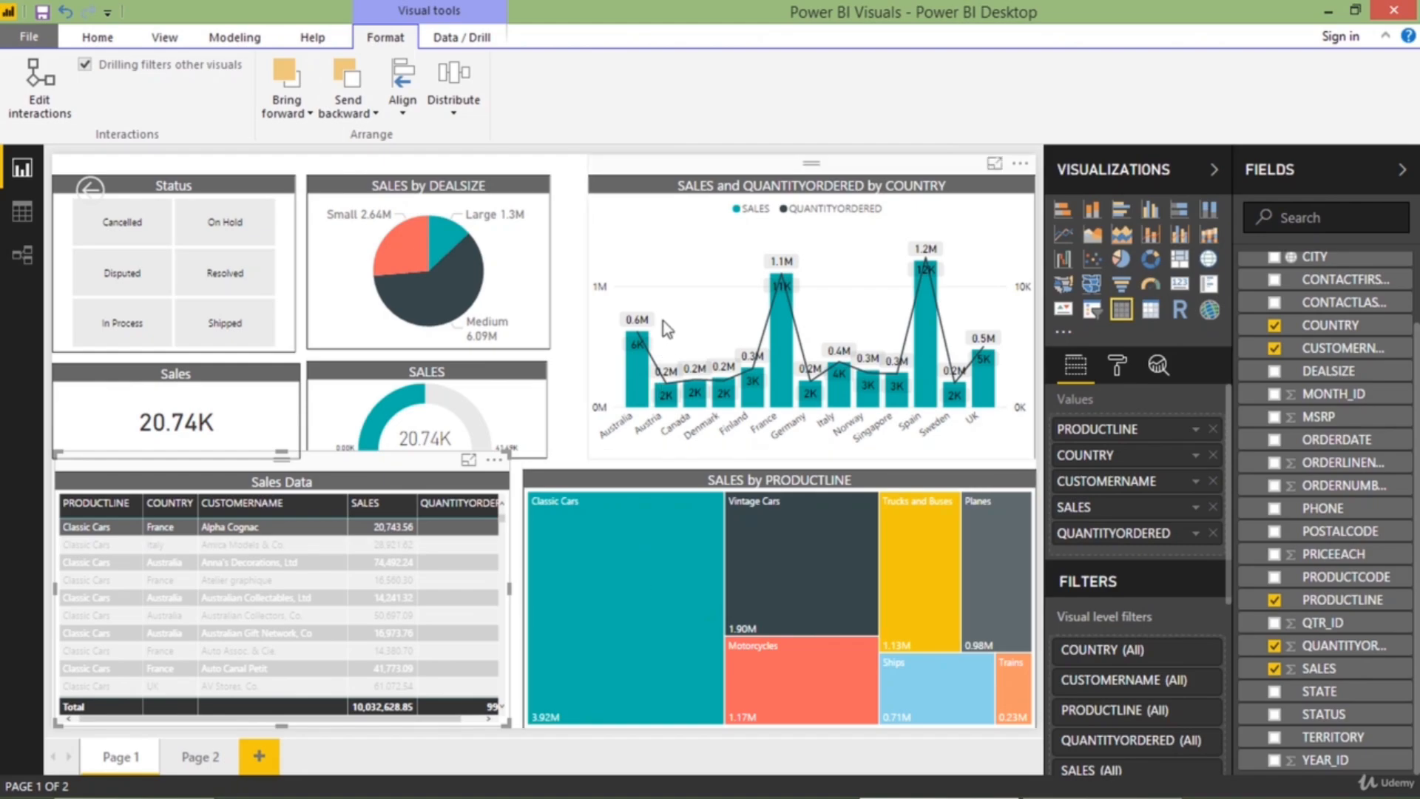
pyautogui.click(308, 543)
pyautogui.click(297, 564)
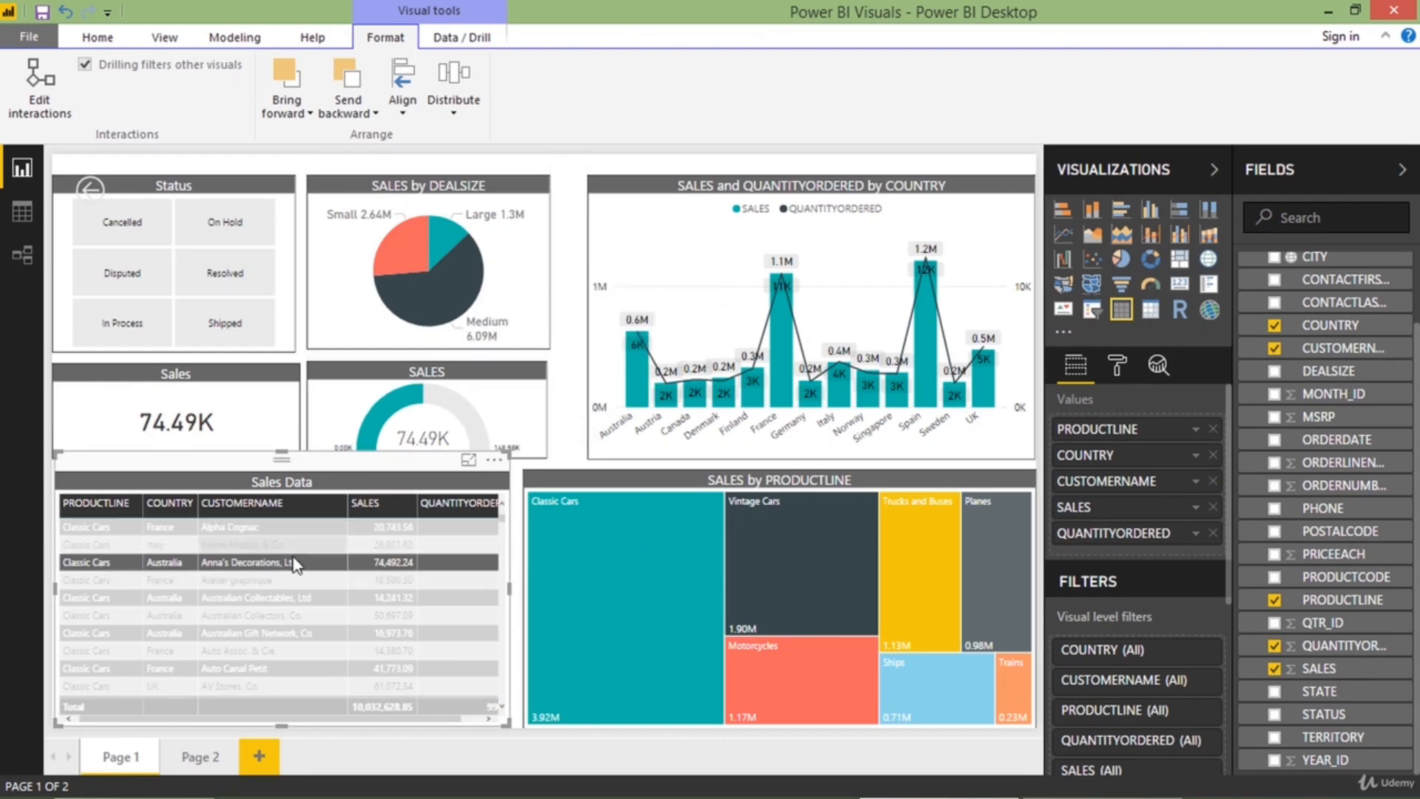
pyautogui.click(298, 563)
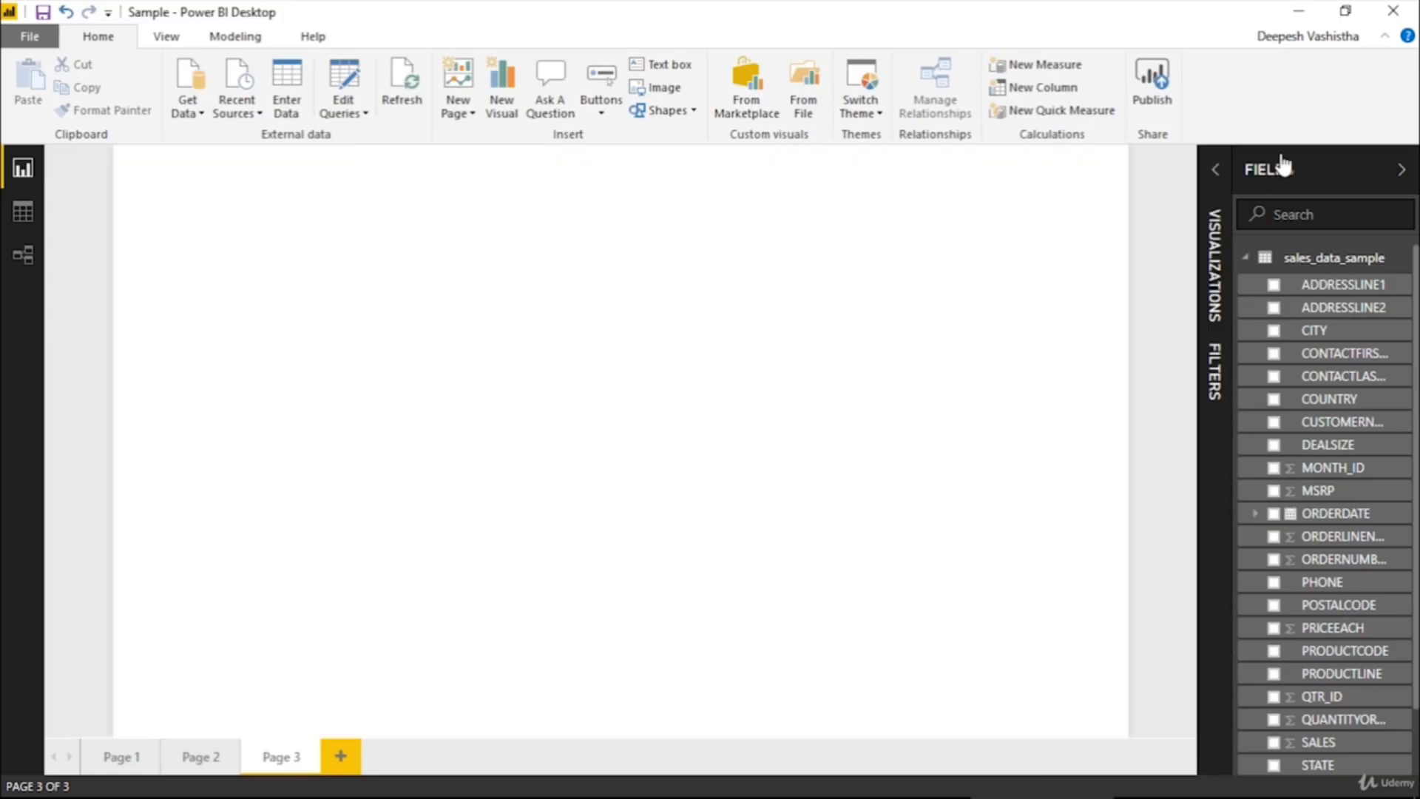
# Collapse the Fields pane beside the blank Page 3
pyautogui.click(1284, 162)
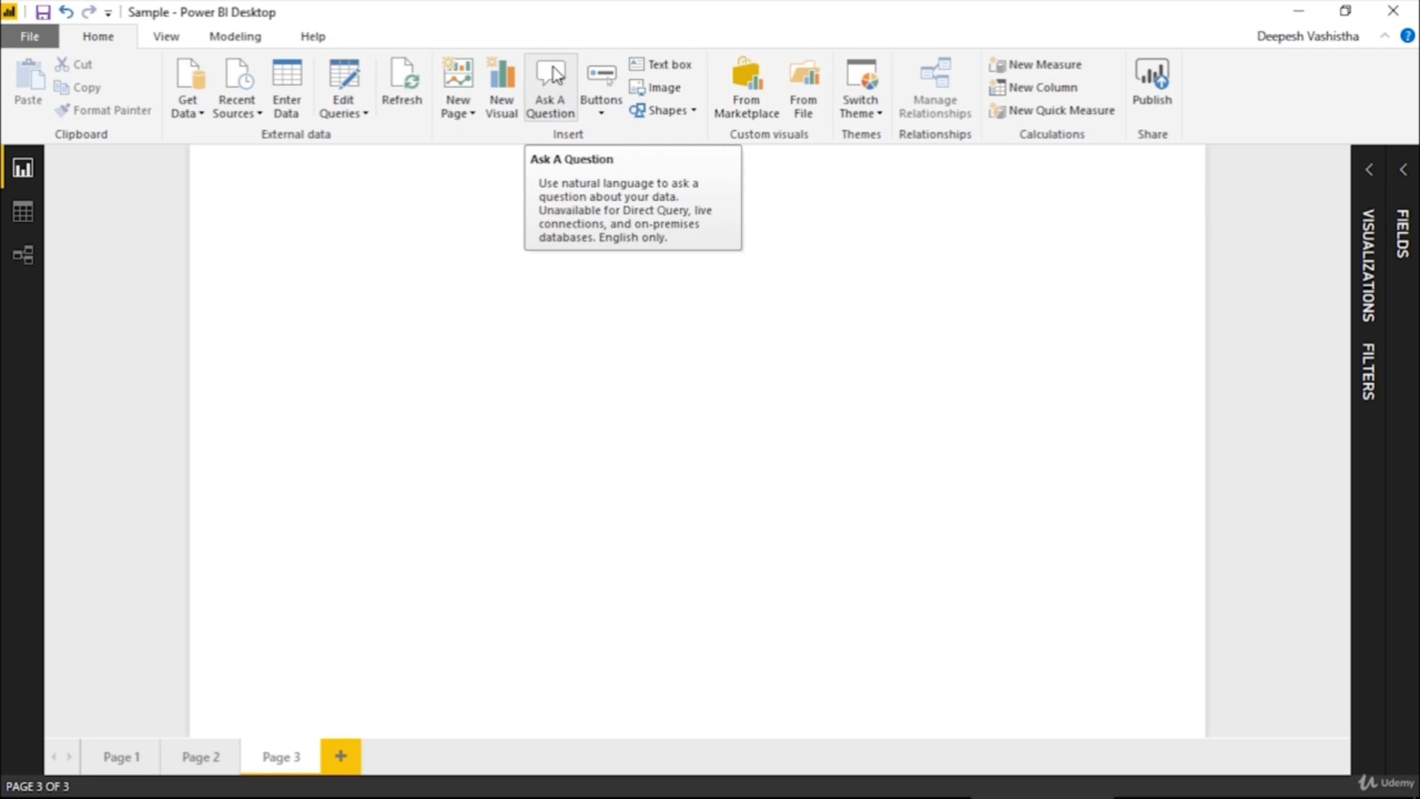
pyautogui.click(550, 83)
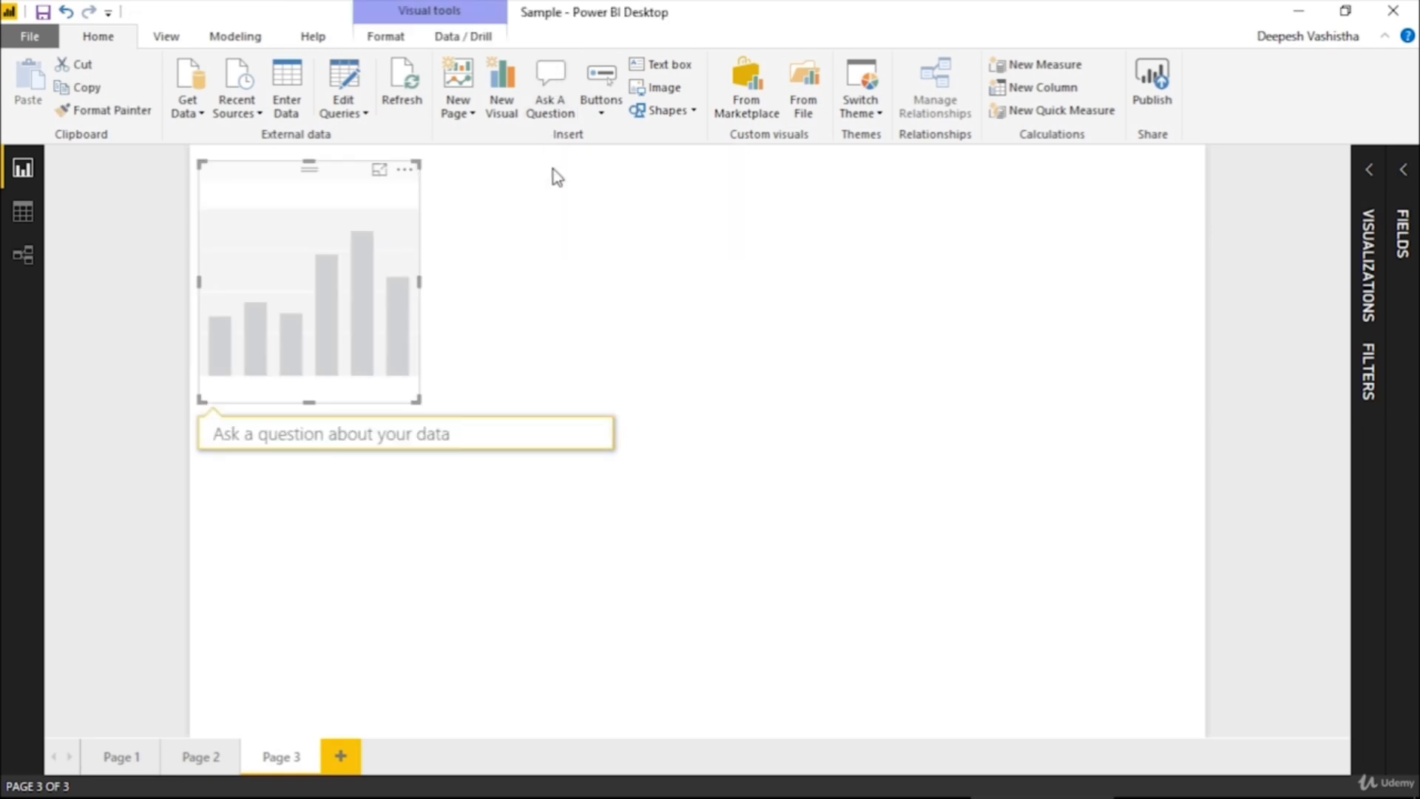
pyautogui.click(600, 276)
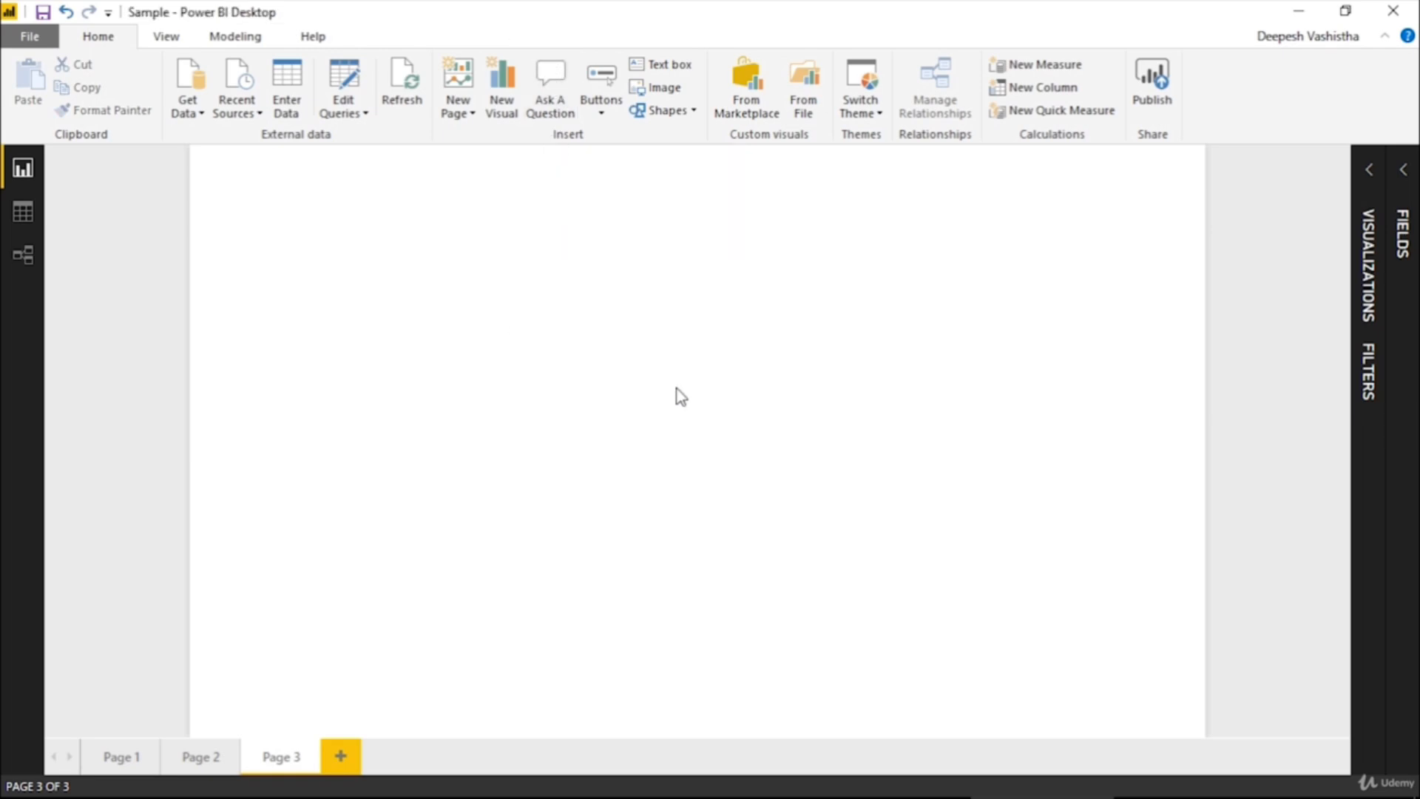
pyautogui.doubleClick(675, 320)
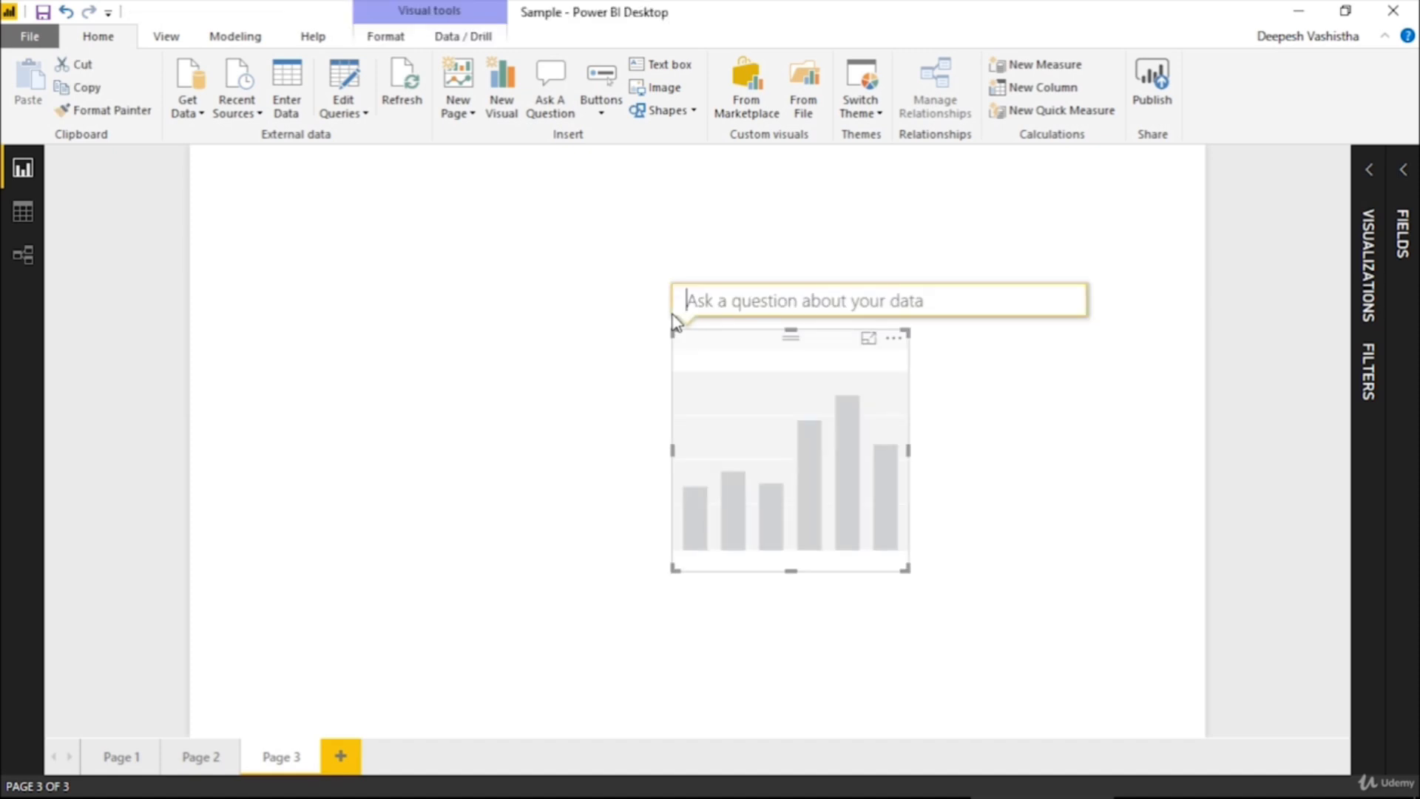
pyautogui.click(867, 339)
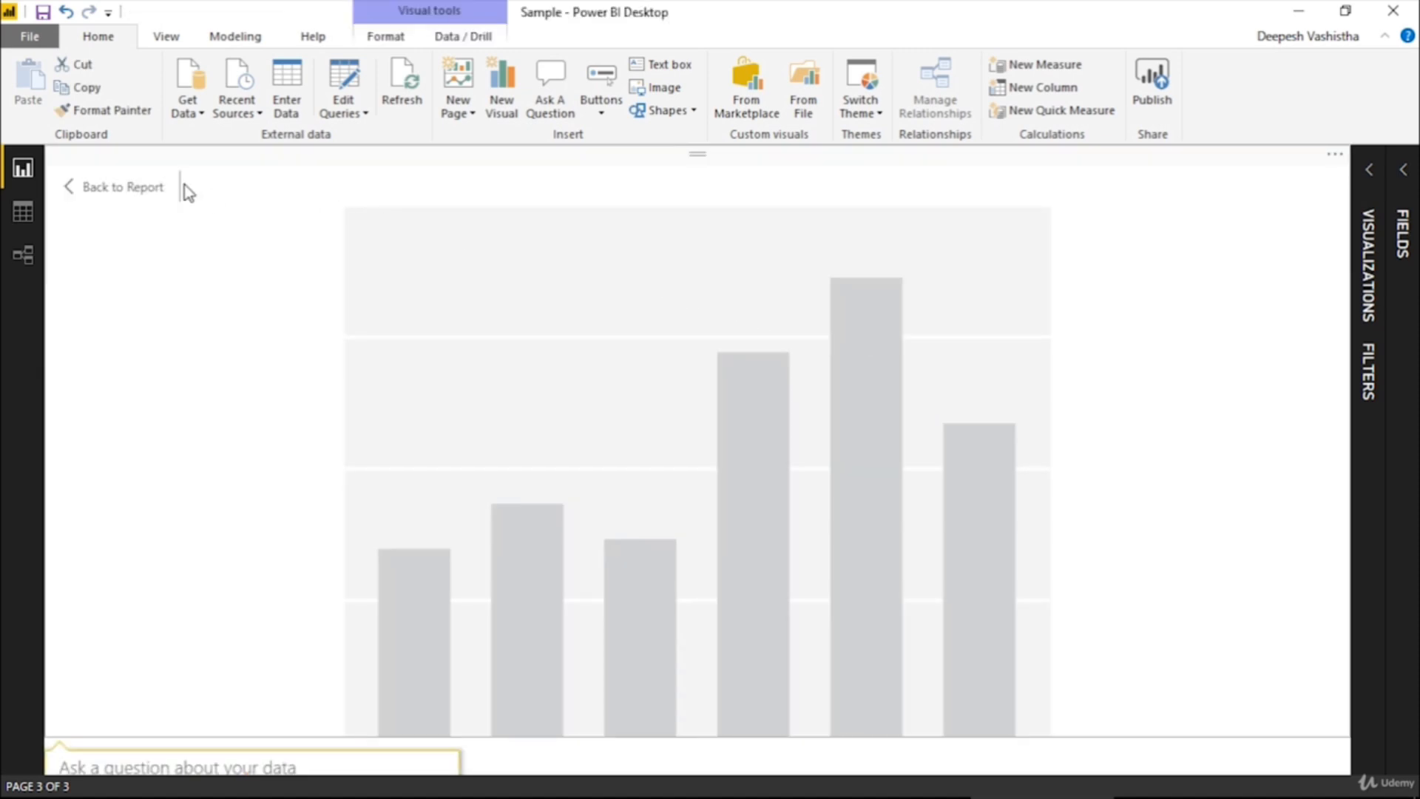
pyautogui.click(165, 188)
pyautogui.press('Delete')
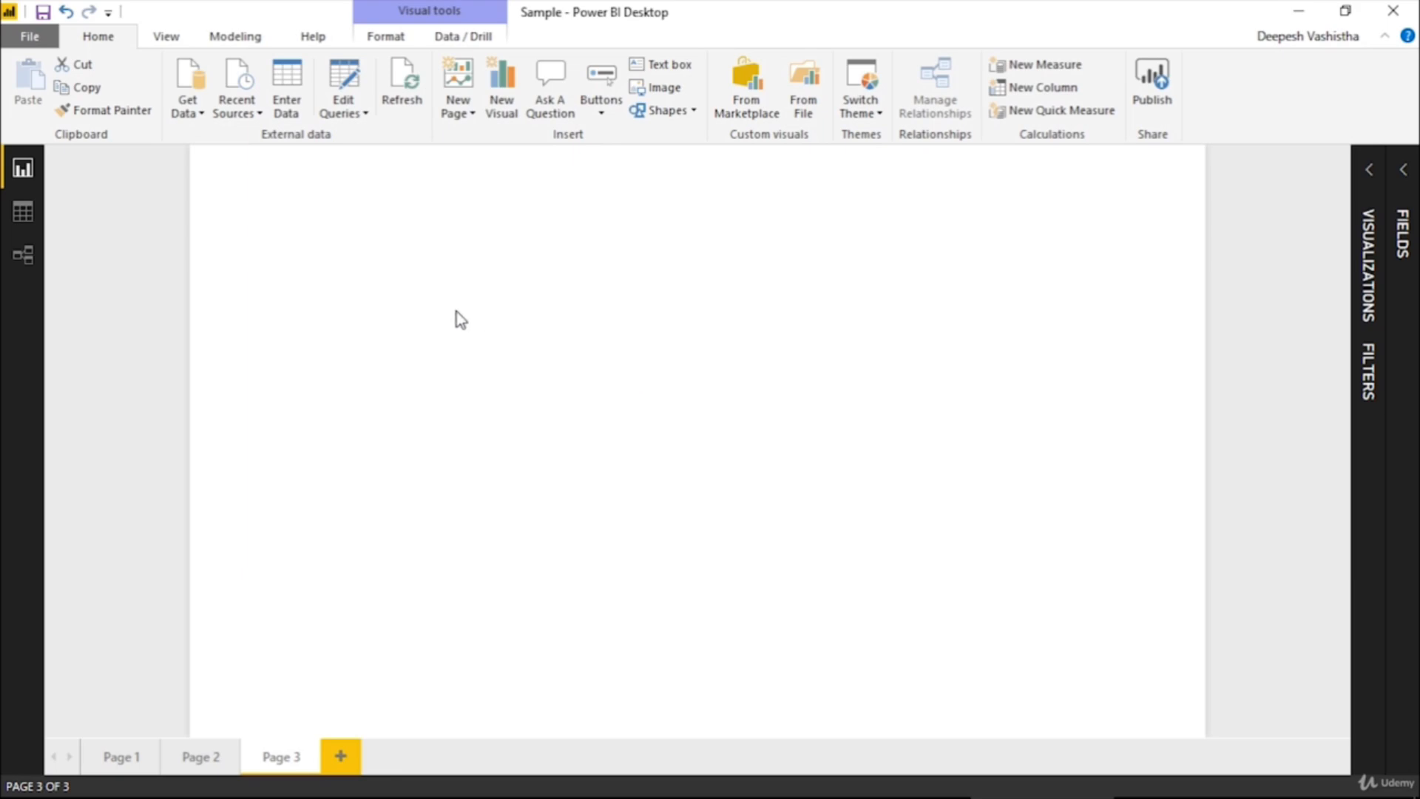
# Insert a question visual on the blank Page 3 canvas and ask "What is my sales for country"
pyautogui.doubleClick(522, 282)
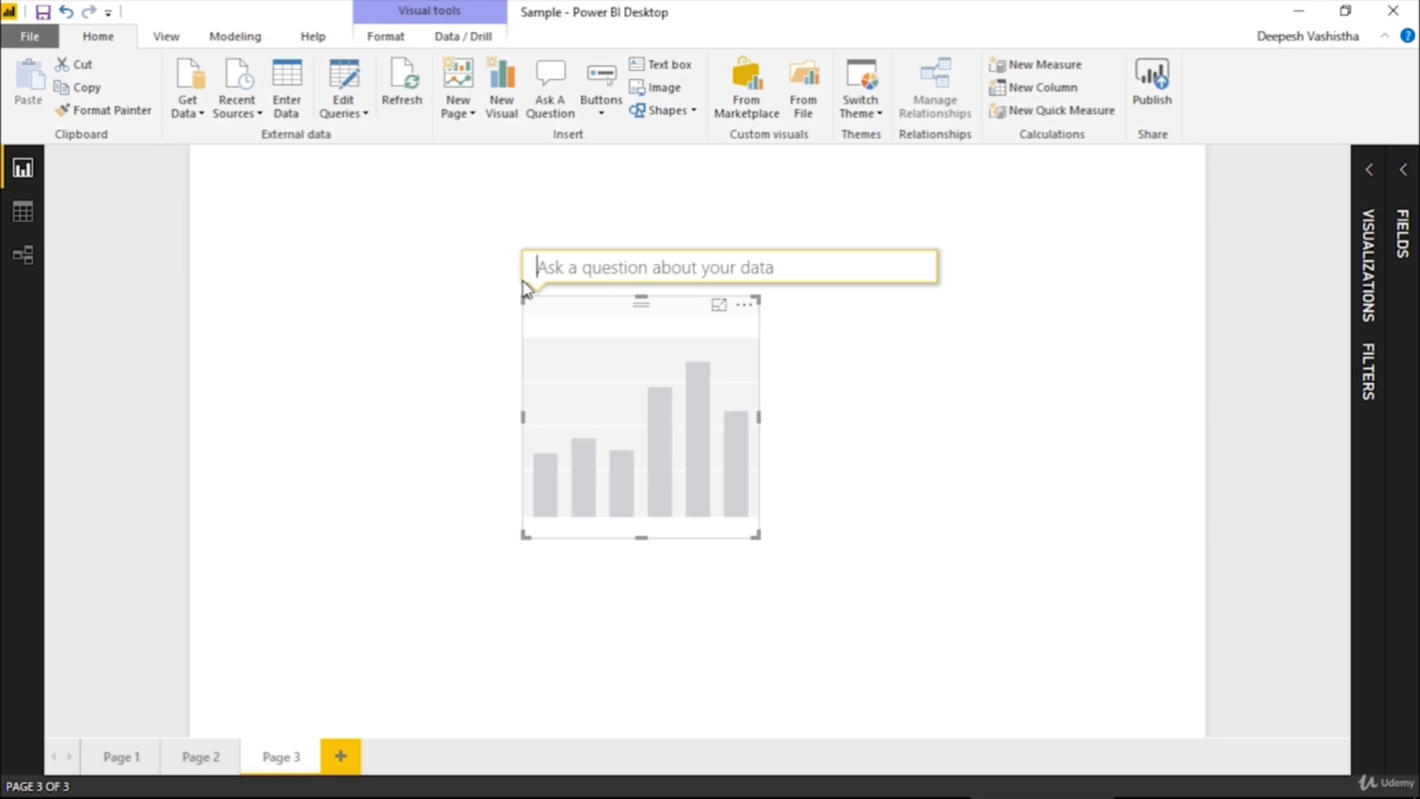
pyautogui.write('What is m')
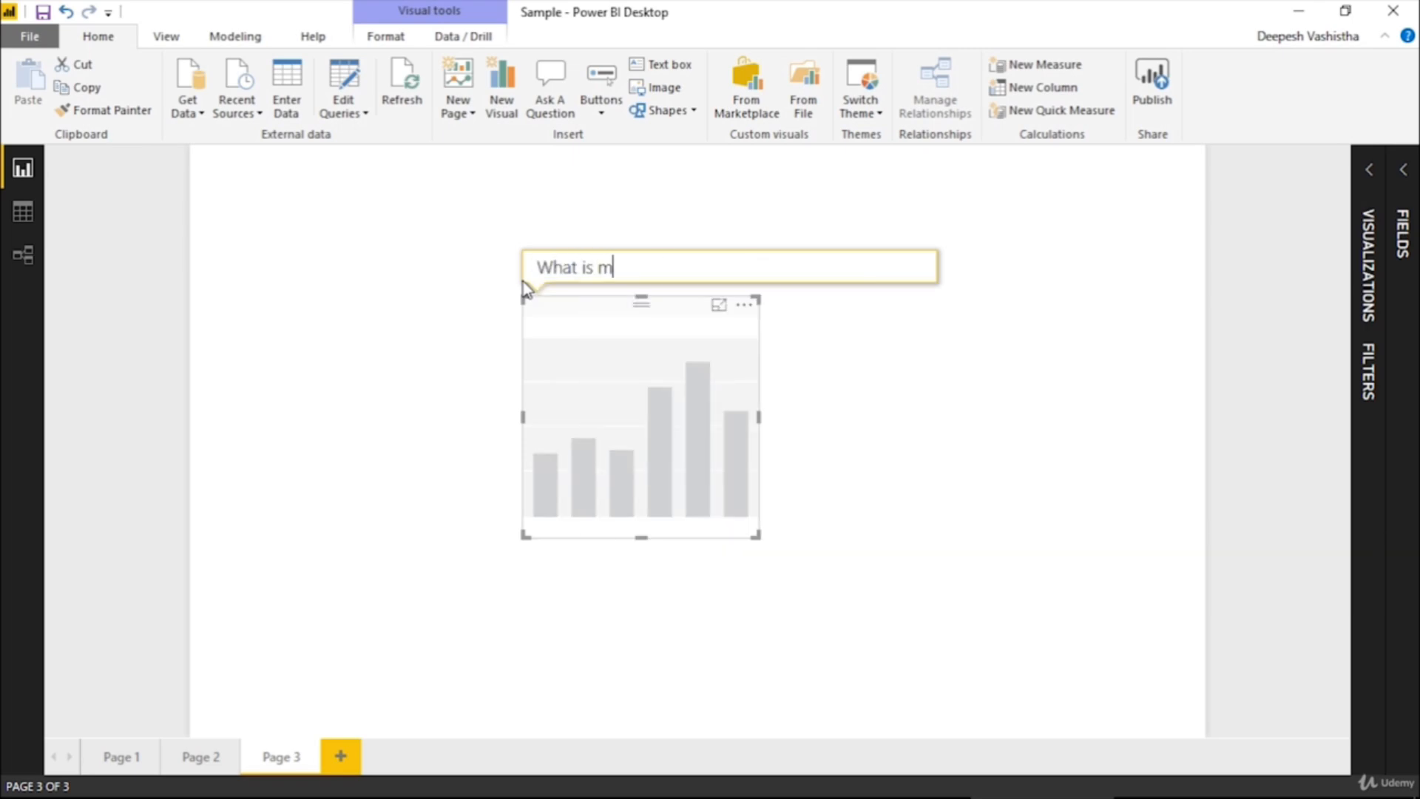
pyautogui.write('y sales')
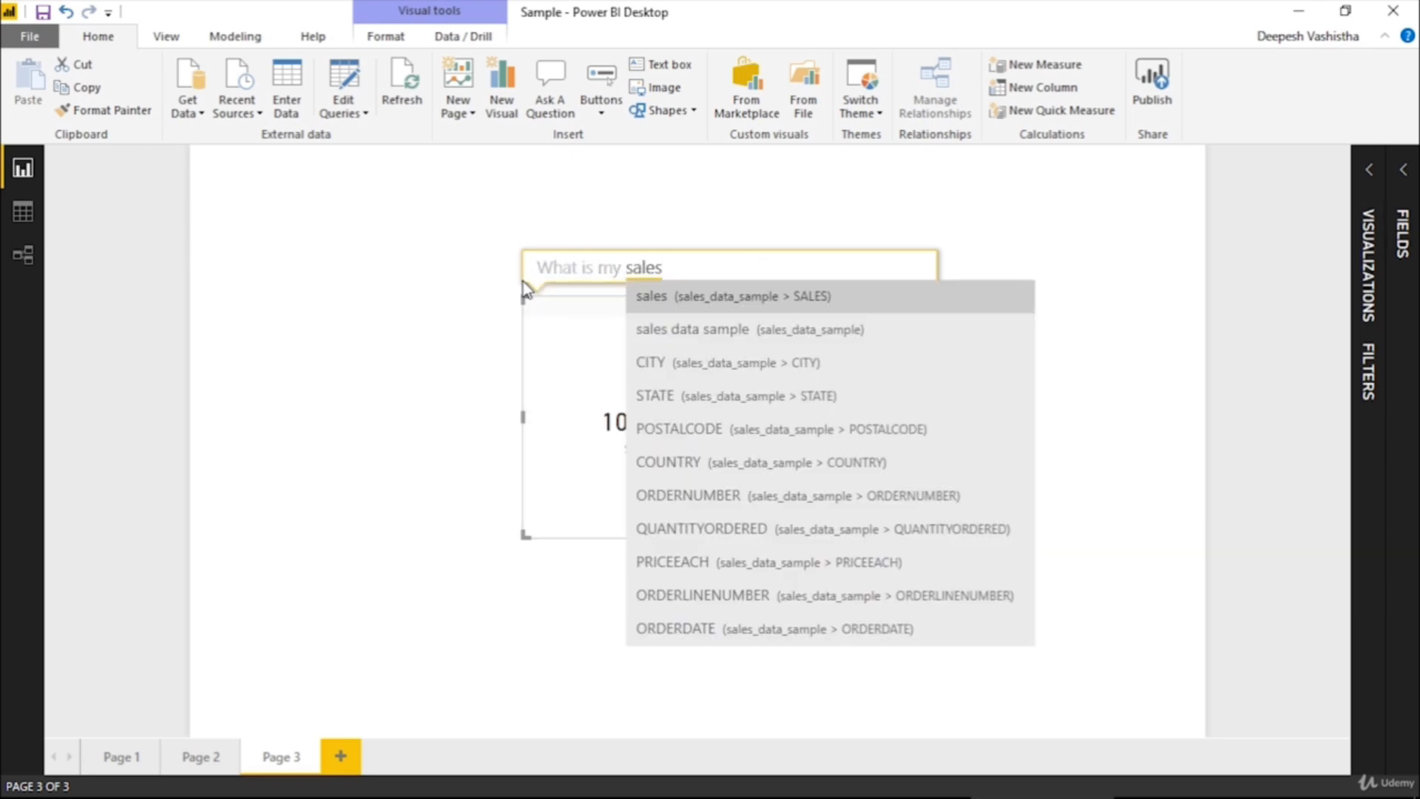
pyautogui.write(' for ')
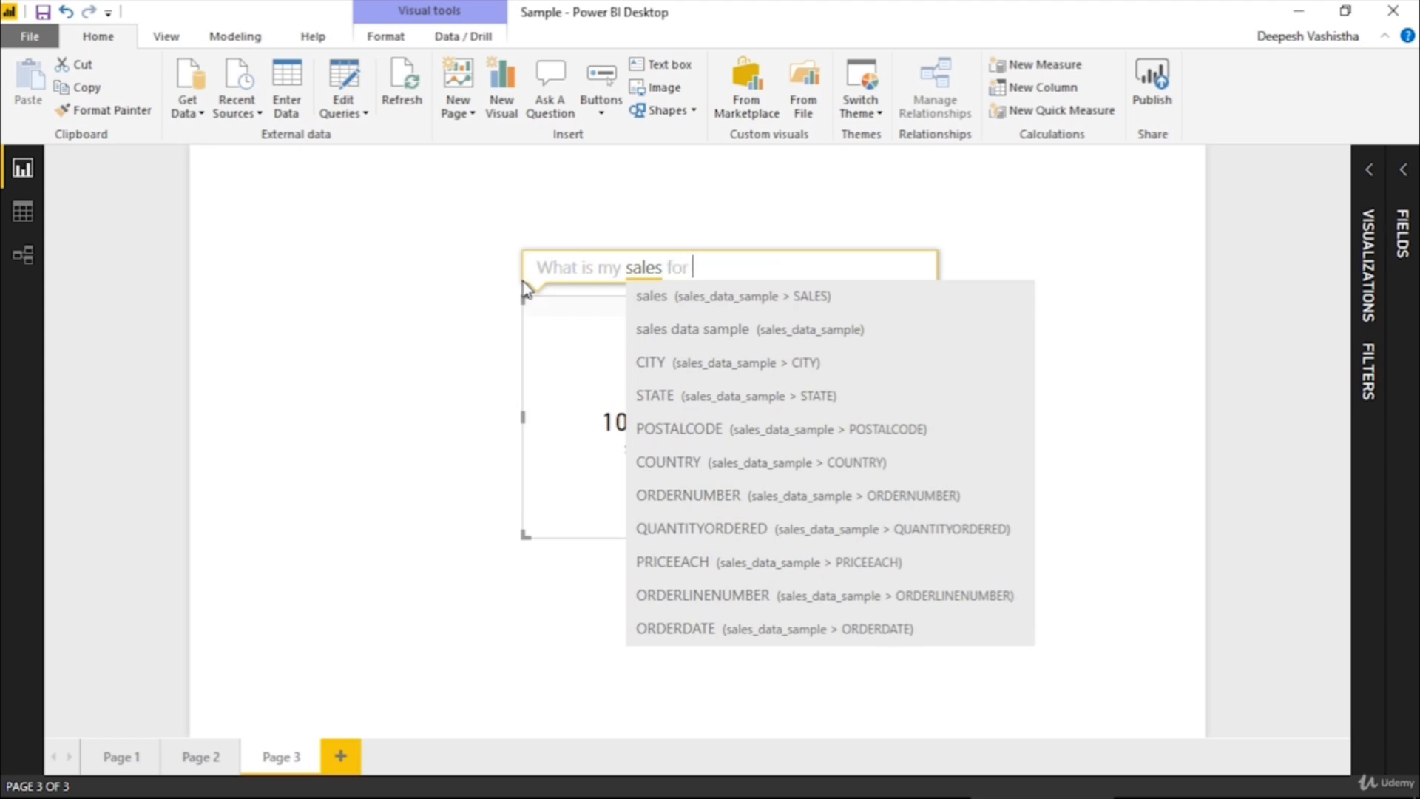
pyautogui.write('country')
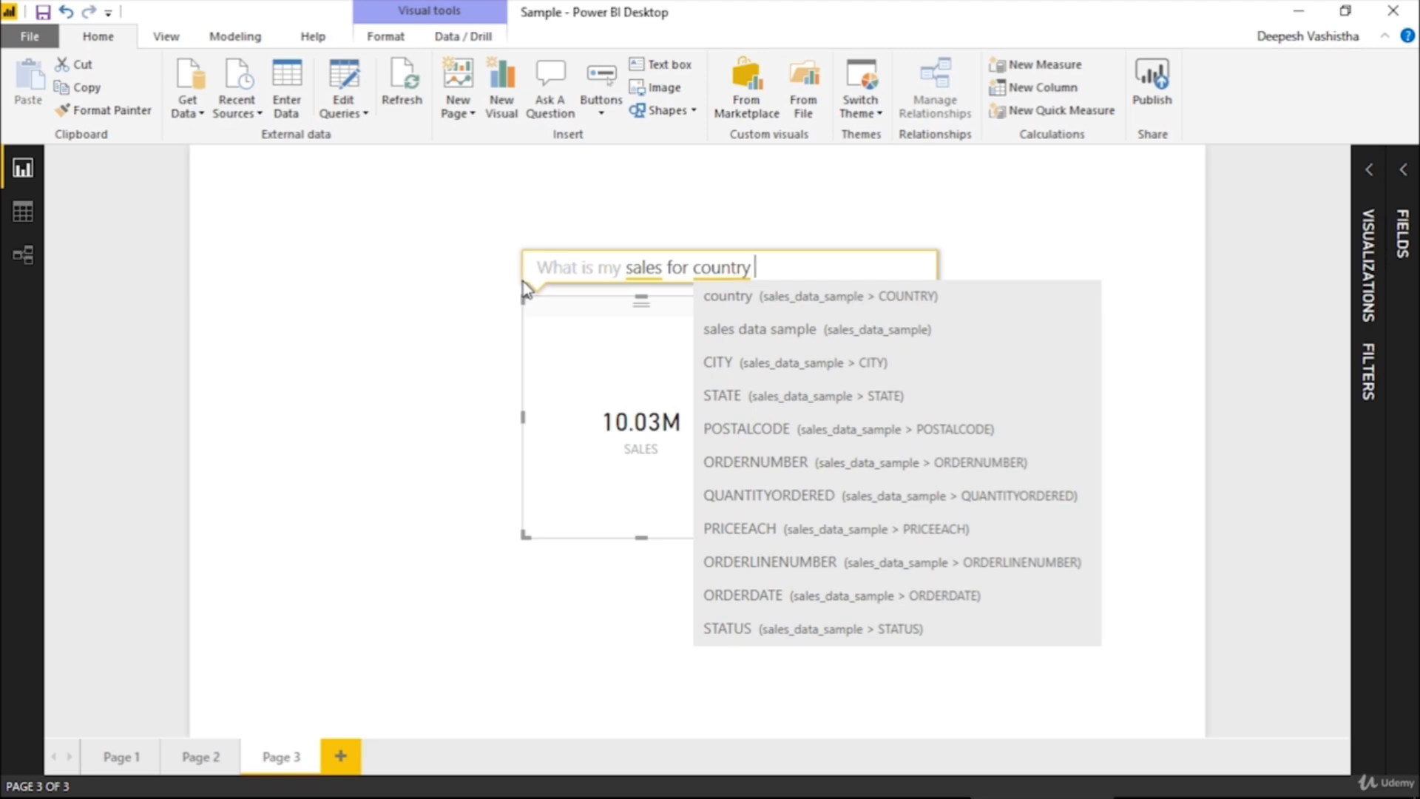
# Reword the visual's question to "What is my sales for different countries in a bar chart"
pyautogui.hotkey('ctrl', 'Left')
pyautogui.write('different')
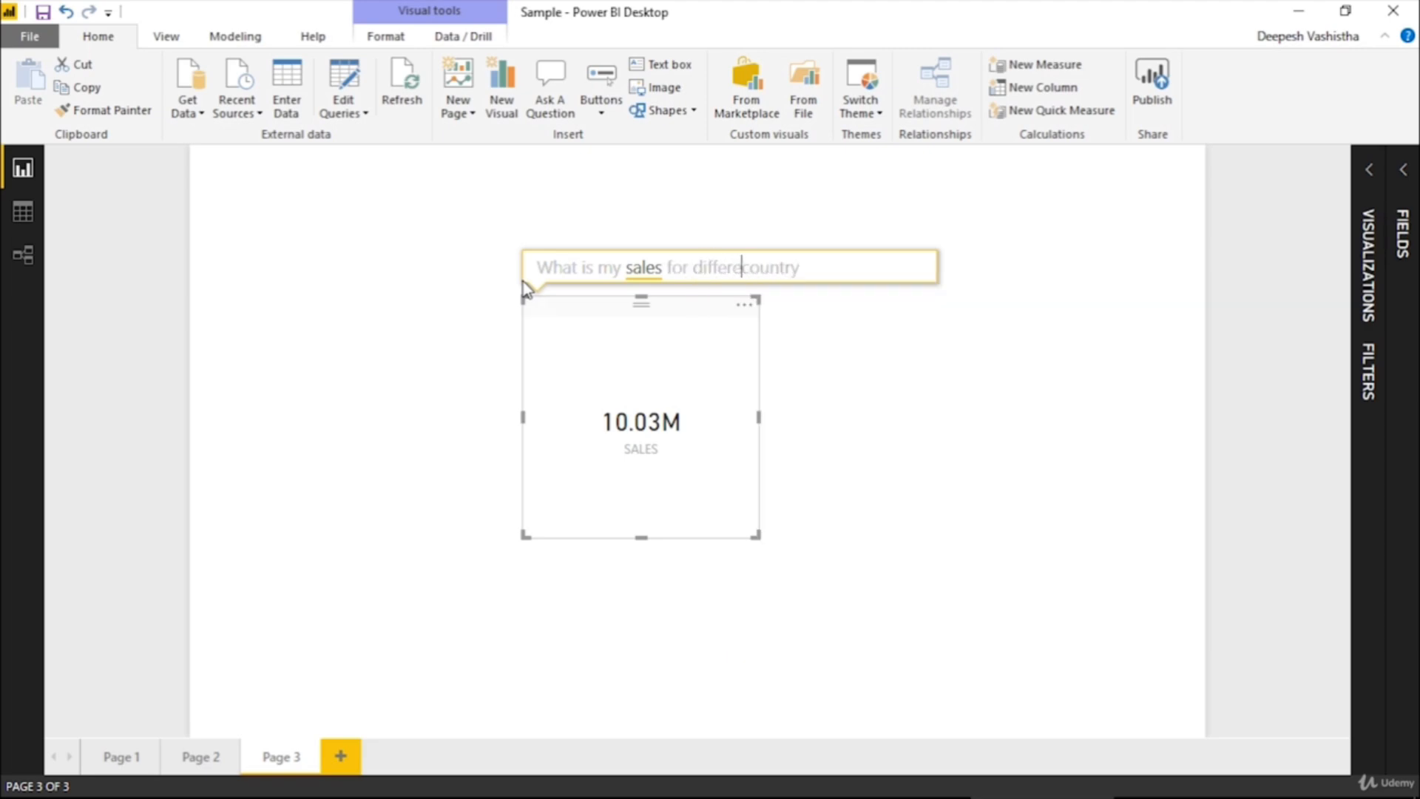
pyautogui.press('End')
pyautogui.press('BackSpace')
pyautogui.press('BackSpace')
pyautogui.write('ies')
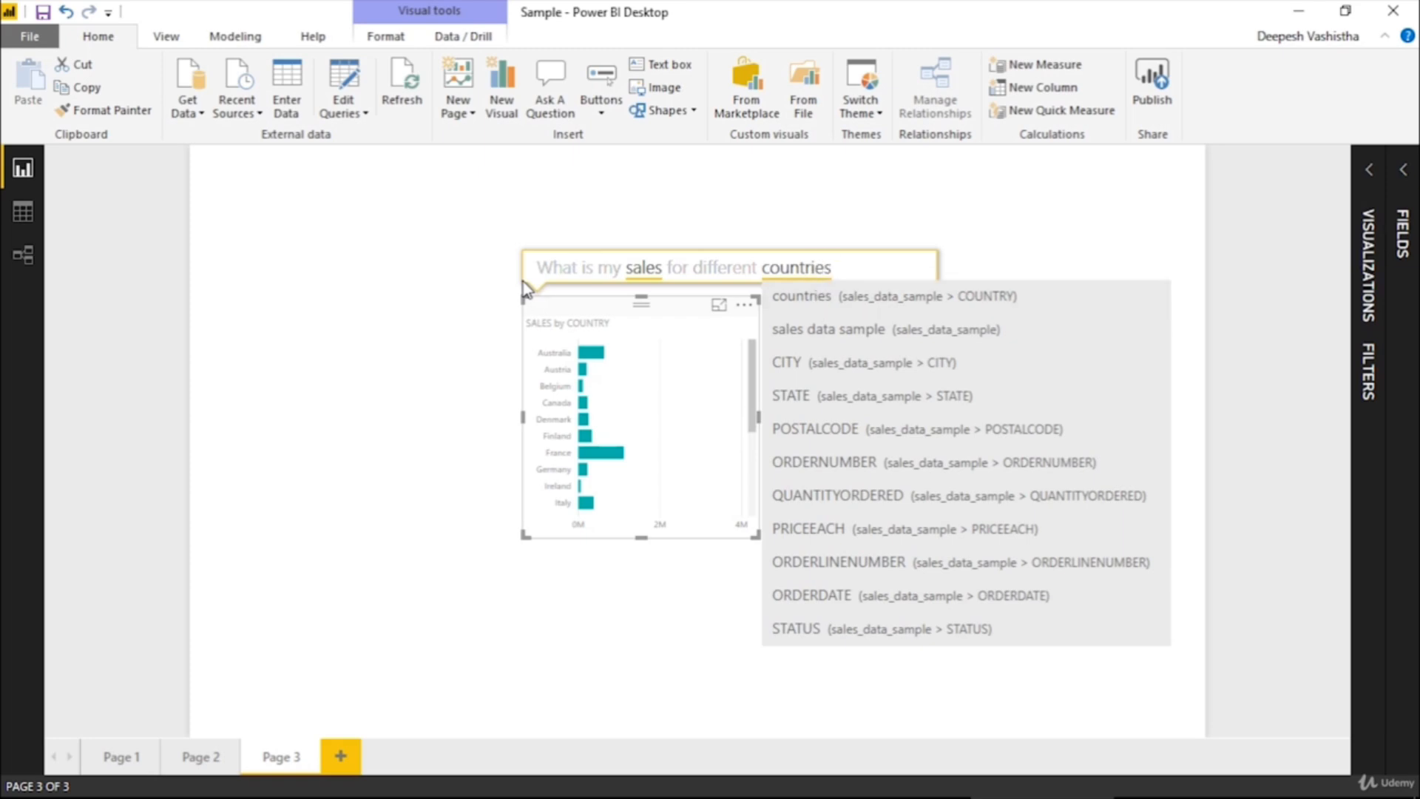
pyautogui.write(' in a bar chart')
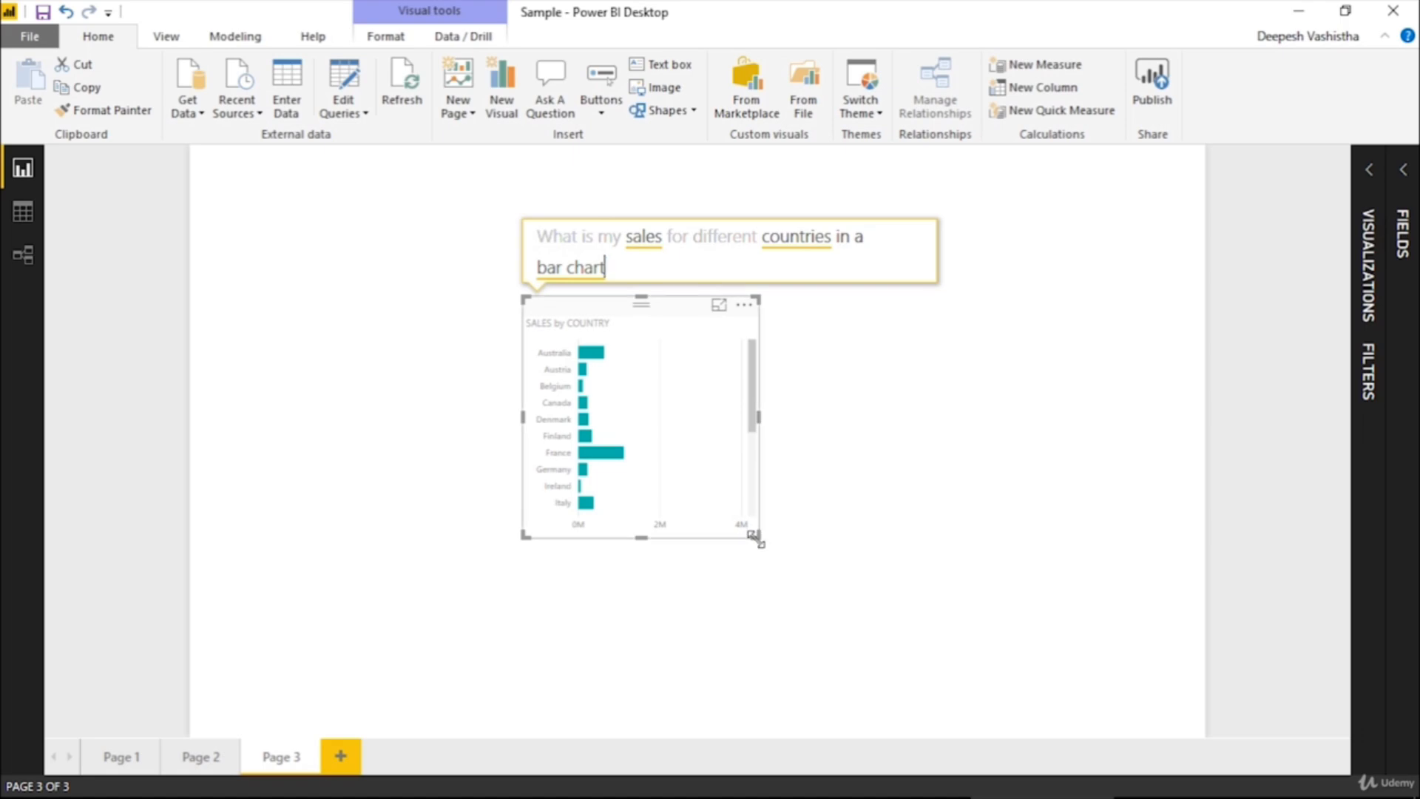
# Enlarge the SALES by COUNTRY bar chart to show all countries, move it to the left side of Page 3, and deselect it
pyautogui.moveTo(755, 538); pyautogui.dragTo(962, 707)
pyautogui.moveTo(844, 535); pyautogui.dragTo(512, 420)
pyautogui.click(835, 407)
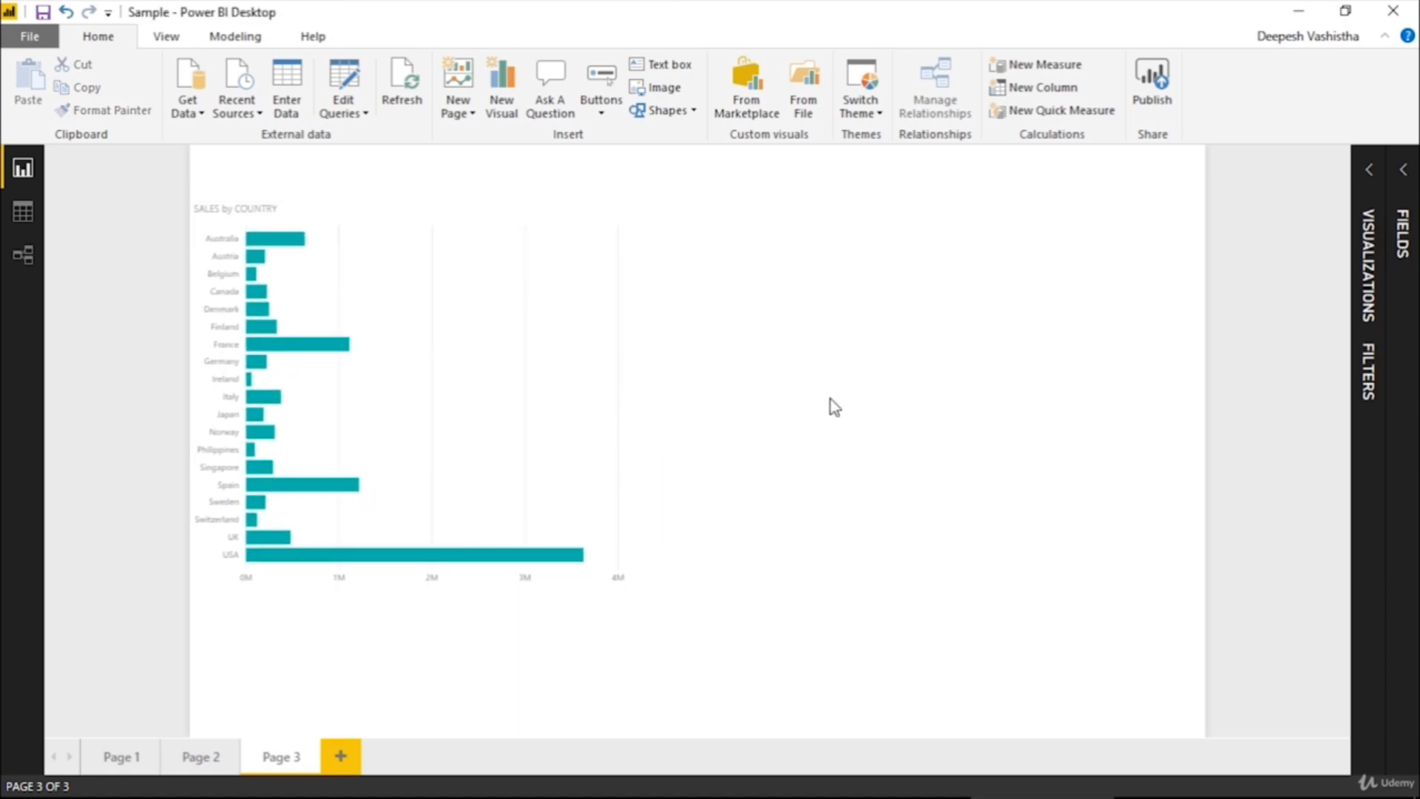
# Insert a second question visual beside the bar chart and ask "Sales by COUNTRY", using the suggested COUNTRY field
pyautogui.doubleClick(835, 408)
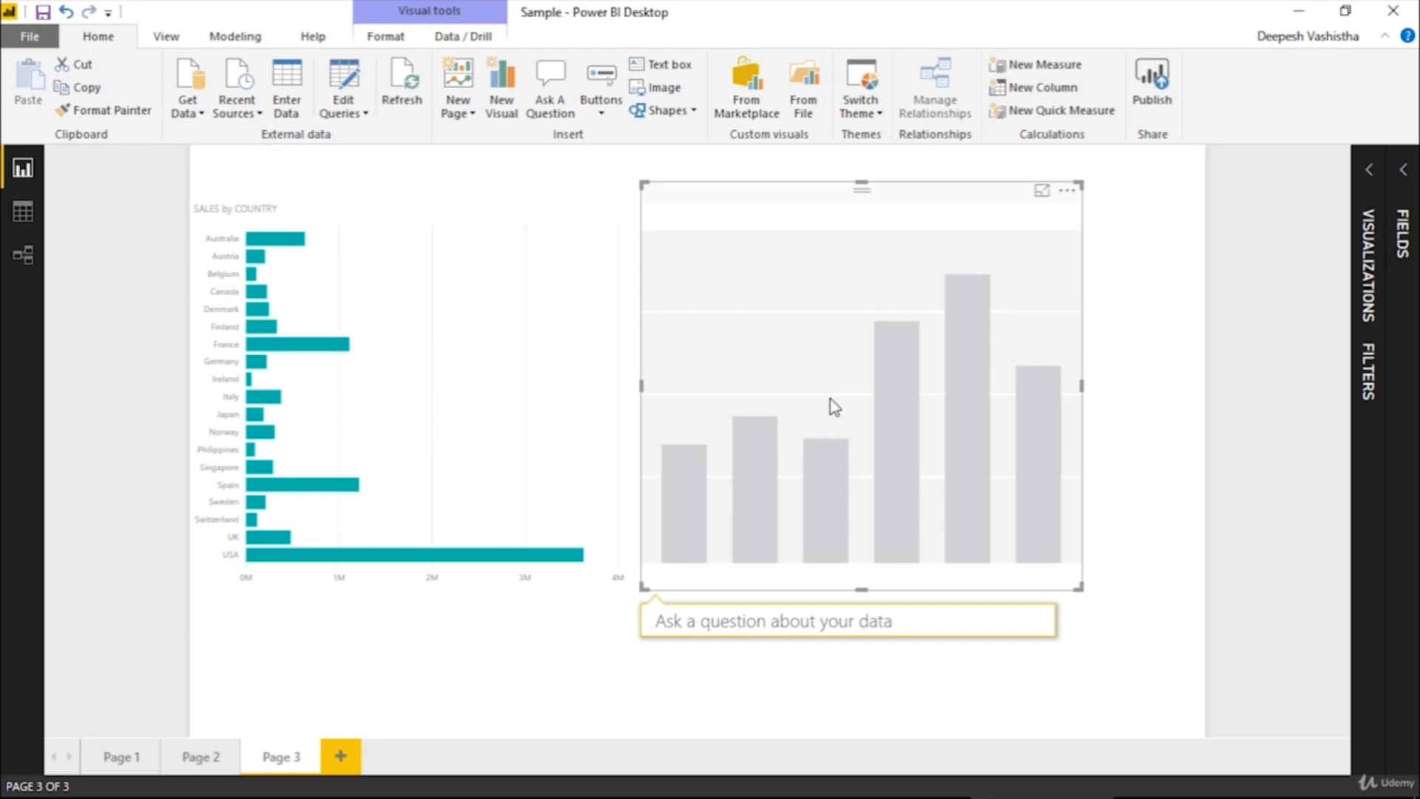
pyautogui.write('Sales')
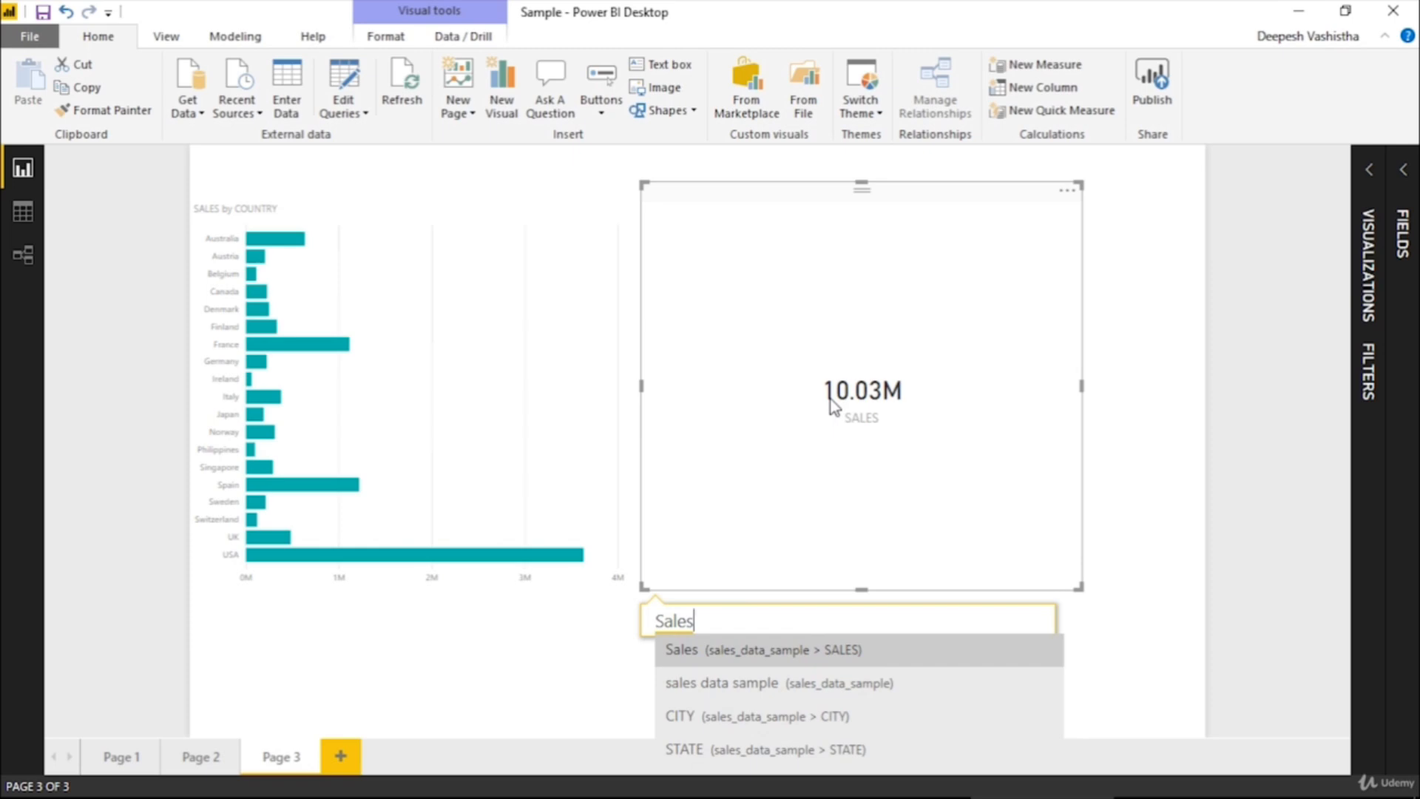
pyautogui.write(' b')
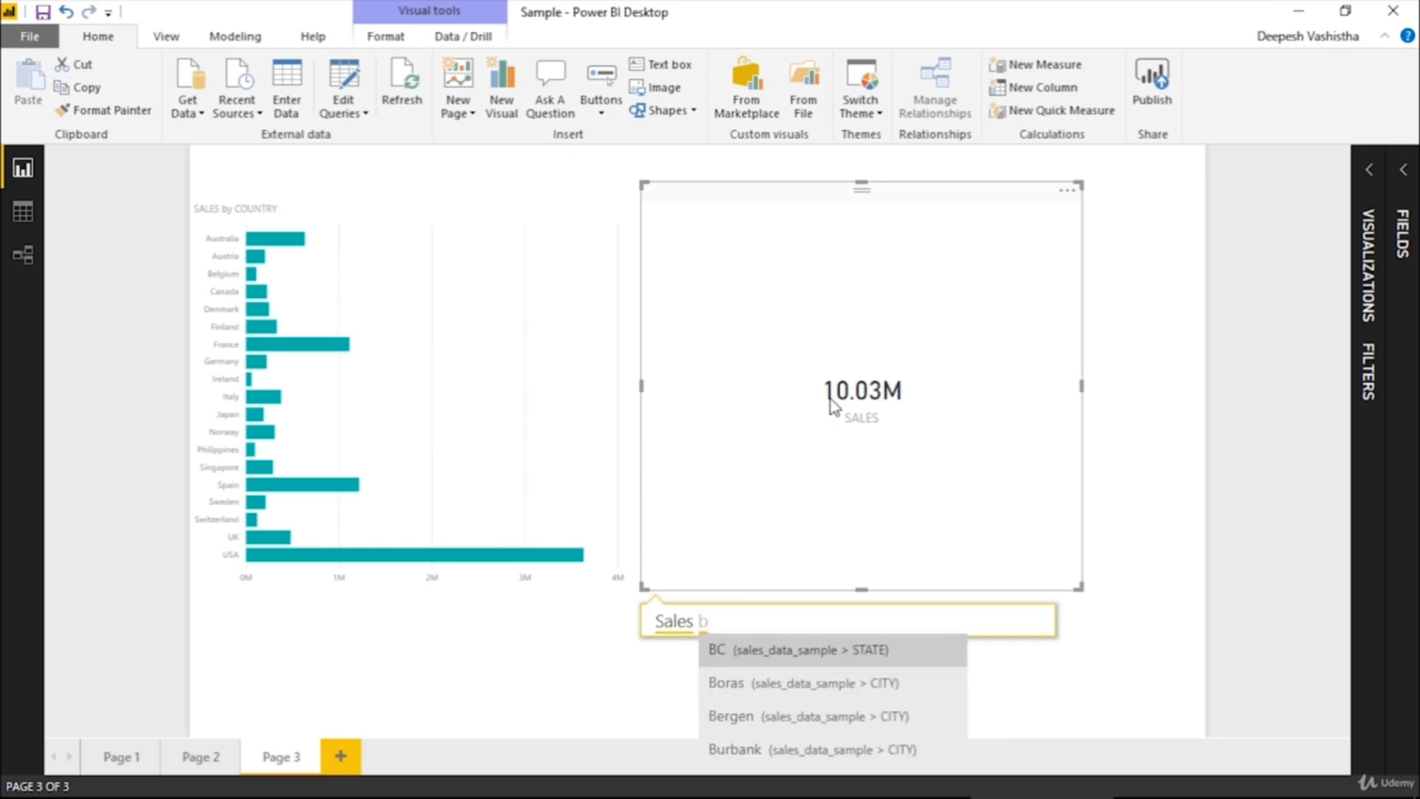
pyautogui.write('y co')
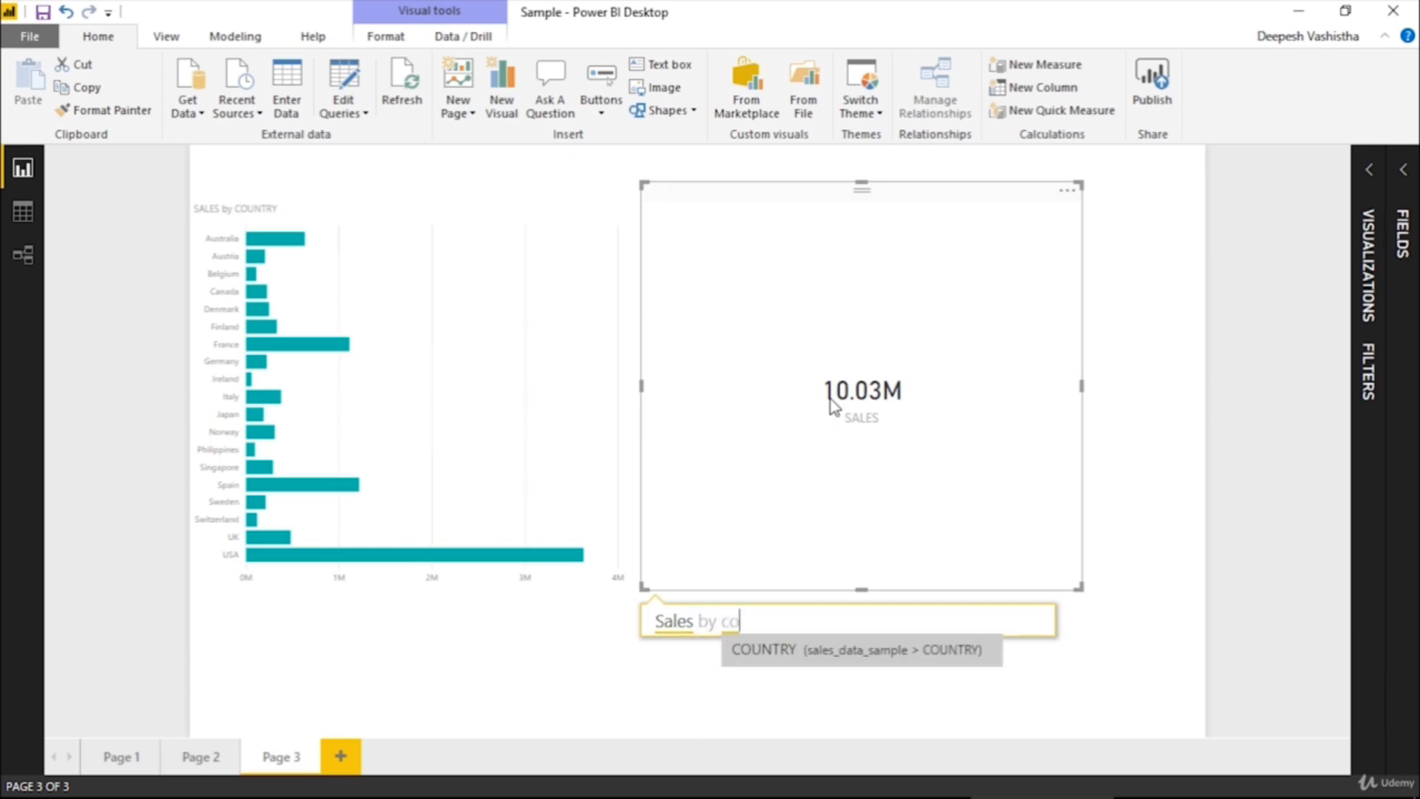
pyautogui.write('unt')
pyautogui.press('Return')
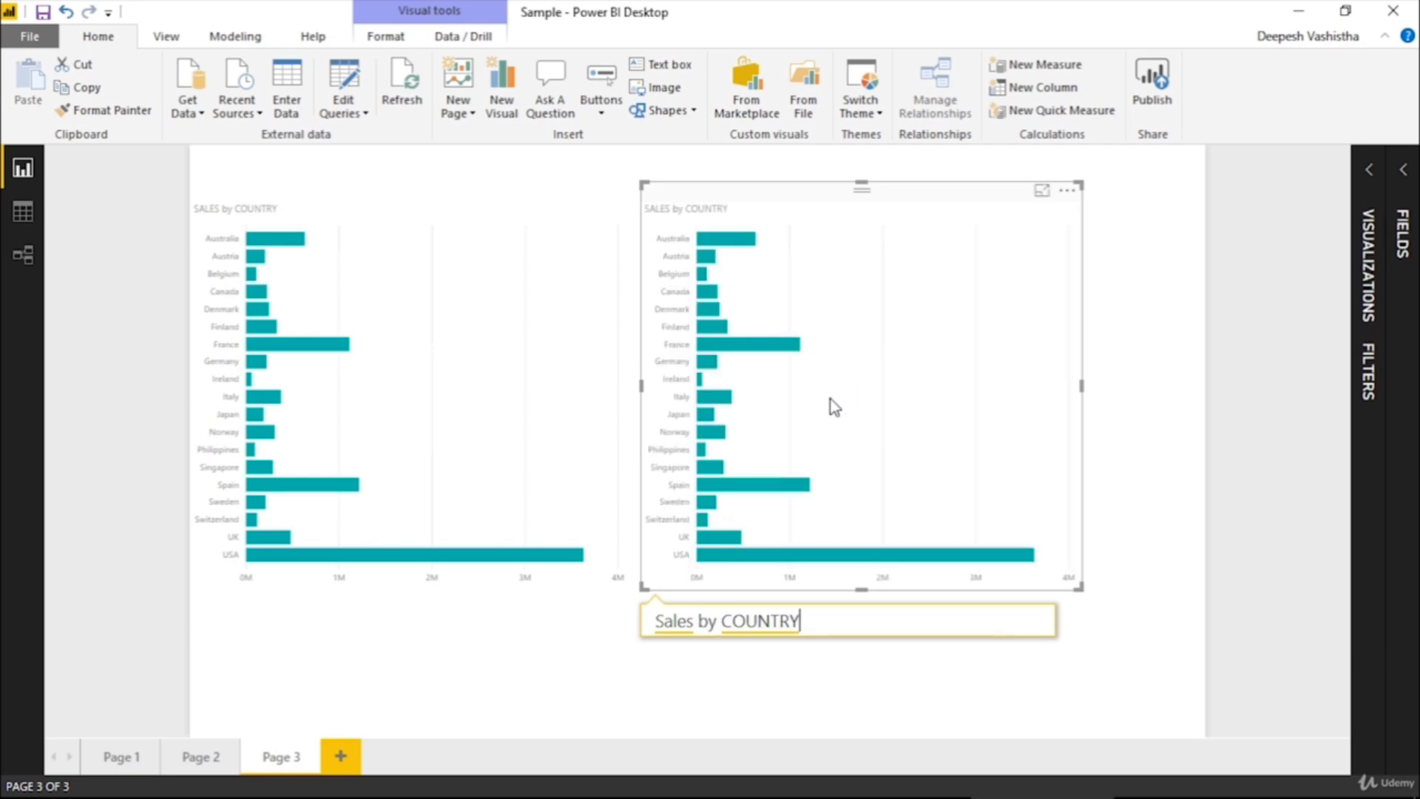
# Extend the second visual's question with "where country = USA"
pyautogui.write('w')
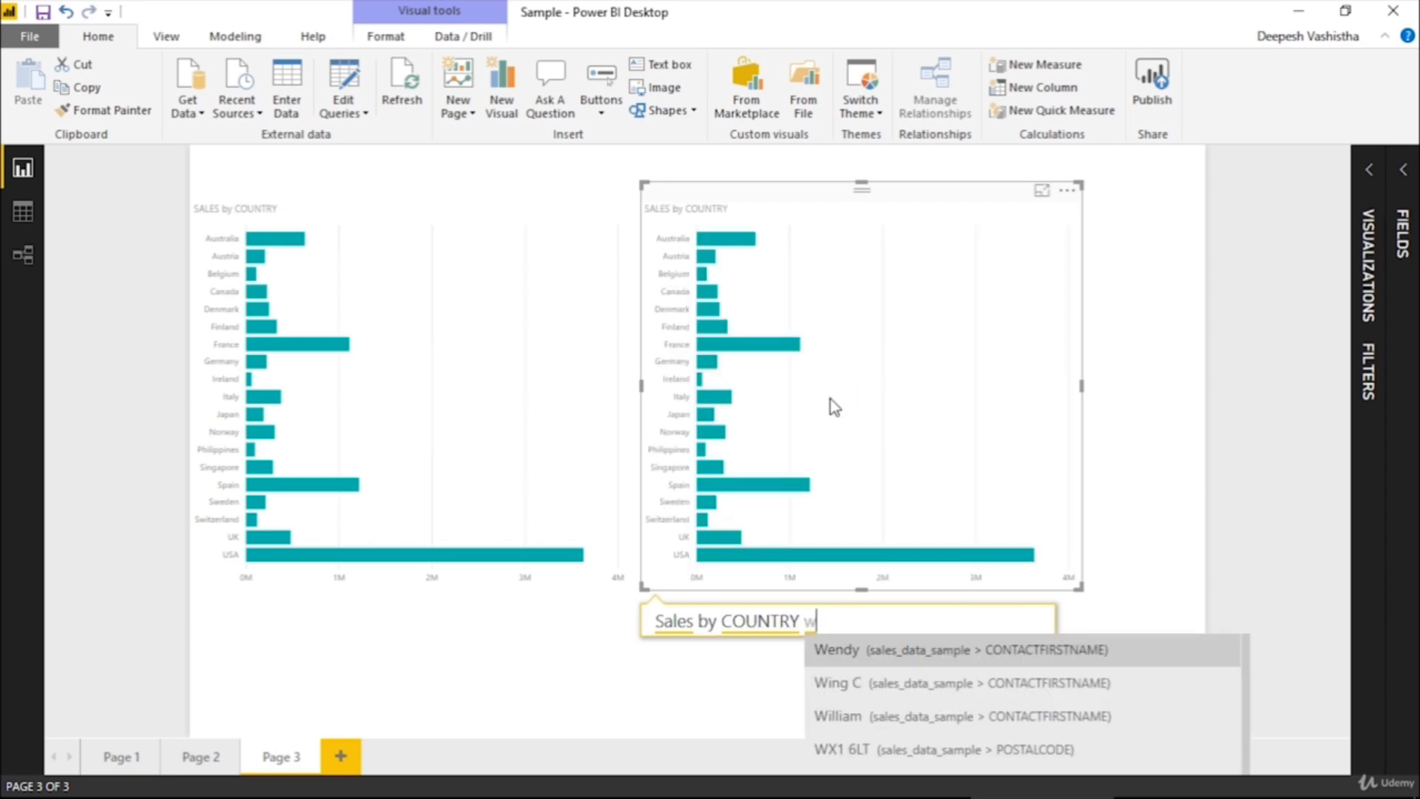
pyautogui.write('here count')
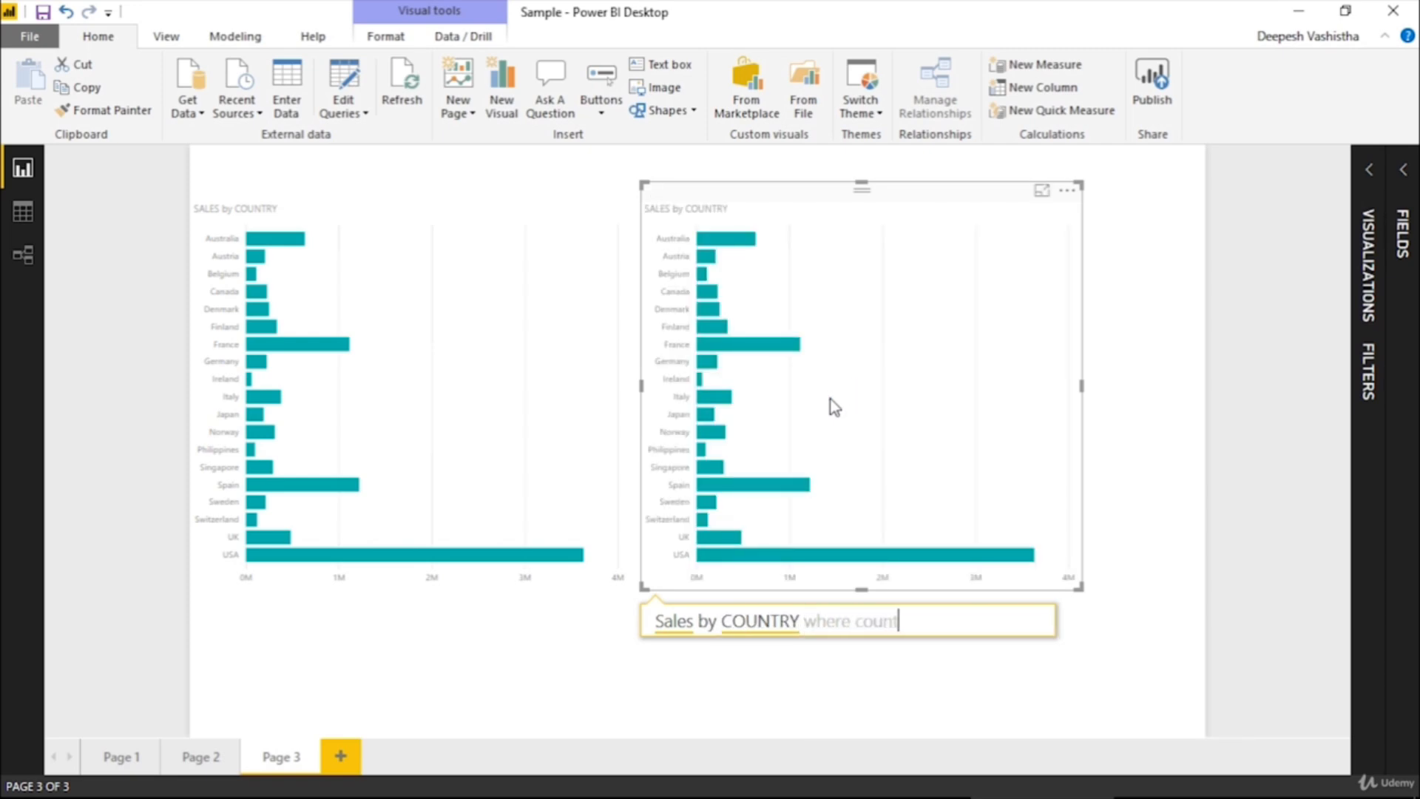
pyautogui.write('ry = USA')
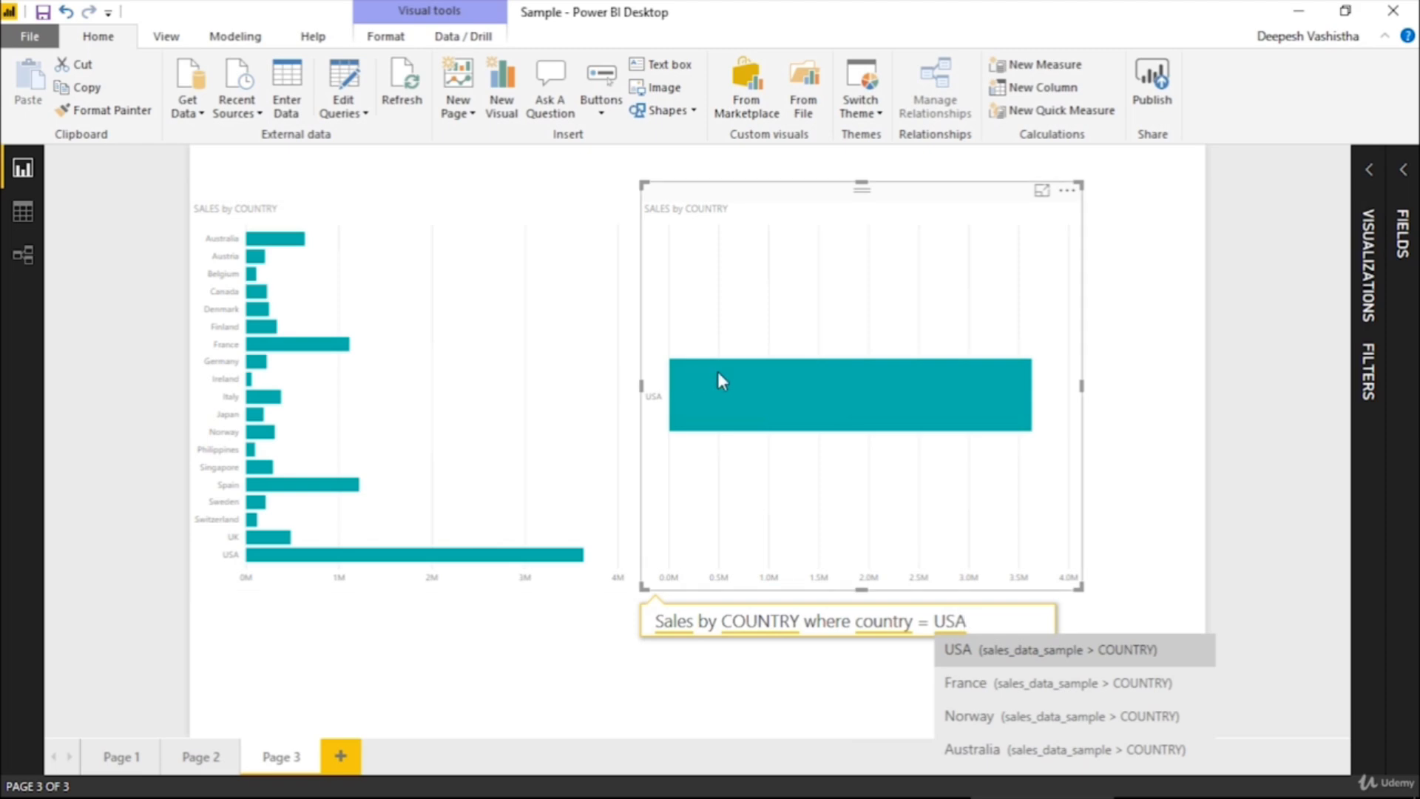
pyautogui.moveTo(719, 373)
# Change the country in the second visual's question to France
pyautogui.press('BackSpace')
pyautogui.press('BackSpace')
pyautogui.press('BackSpace')
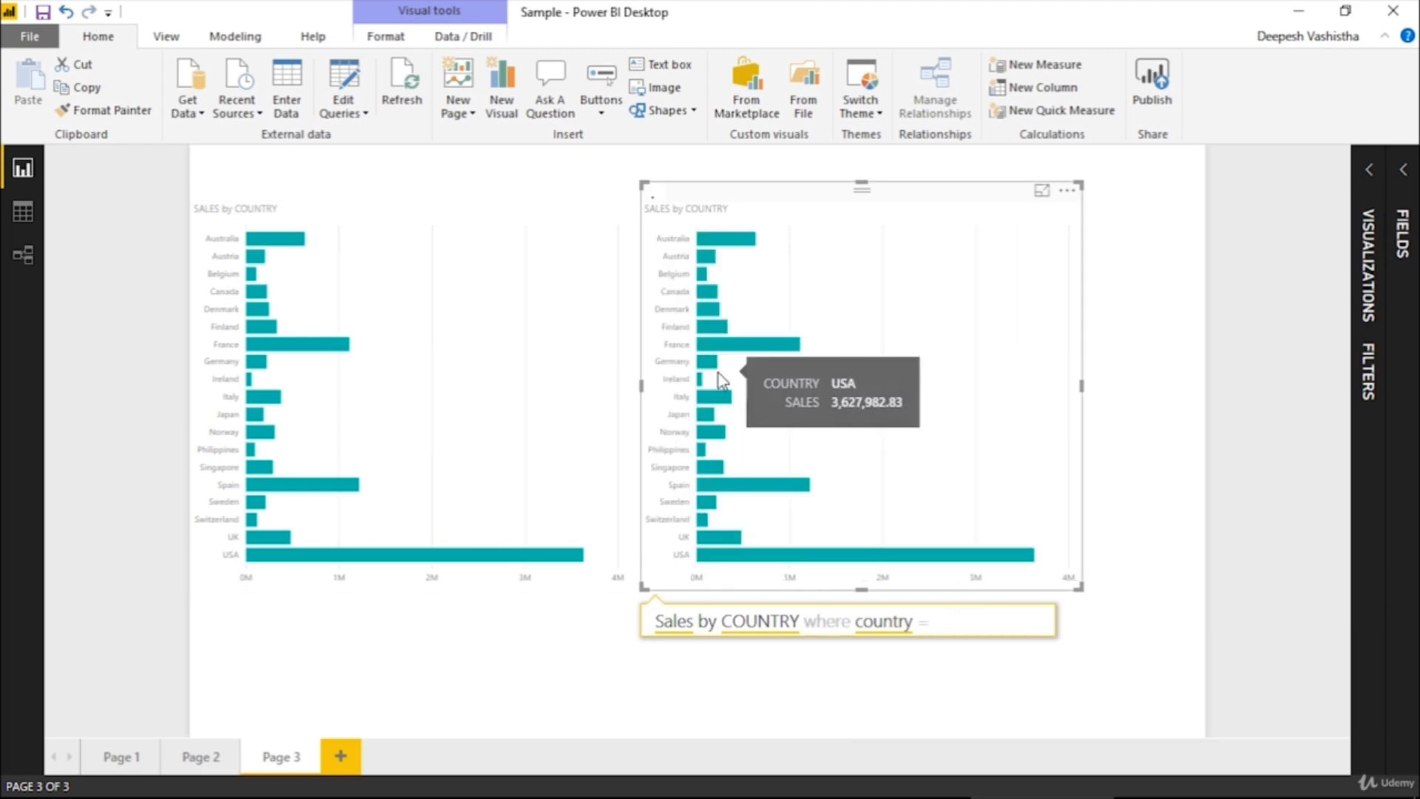
pyautogui.write('France')
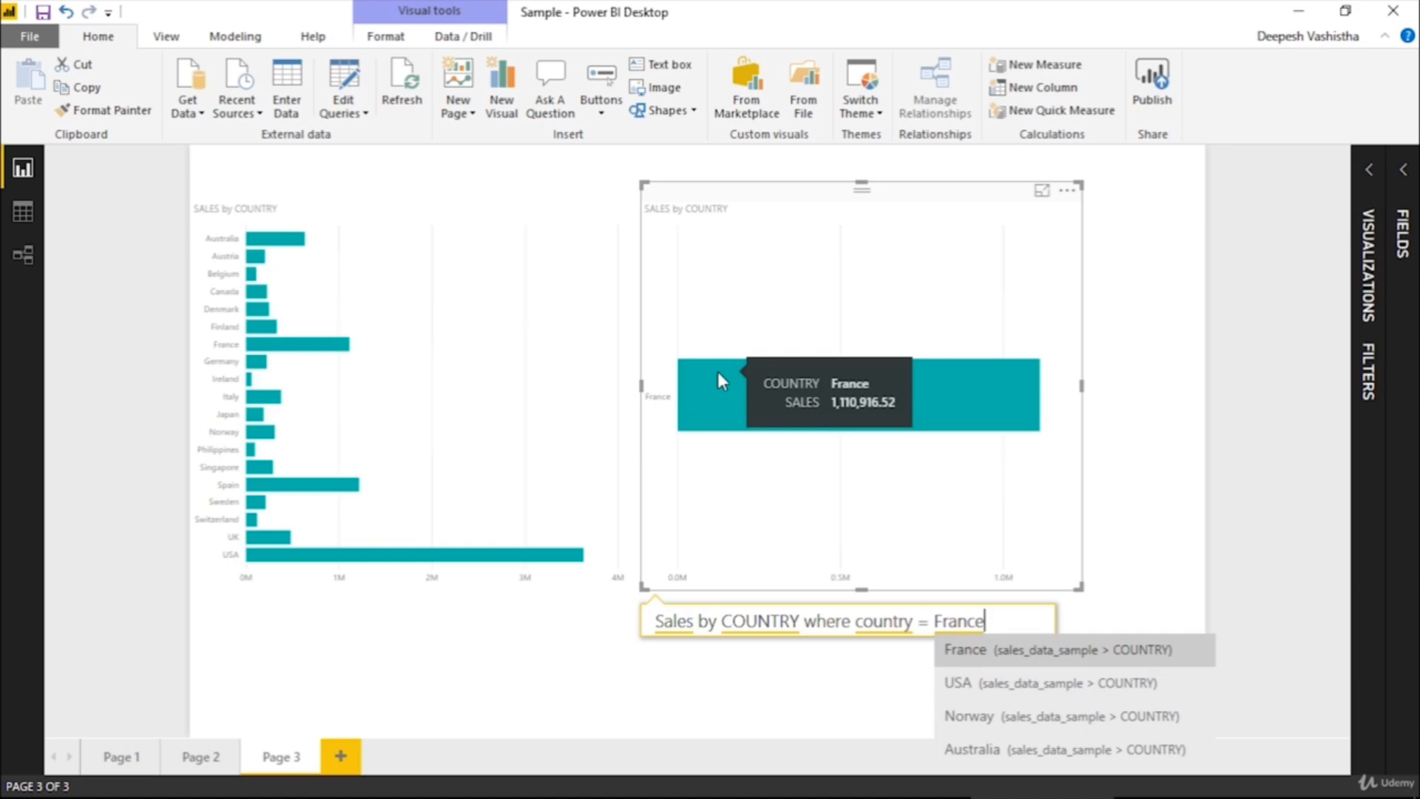
# Extend the second visual's question with "and status = Shipped" after the France condition
pyautogui.write('and ')
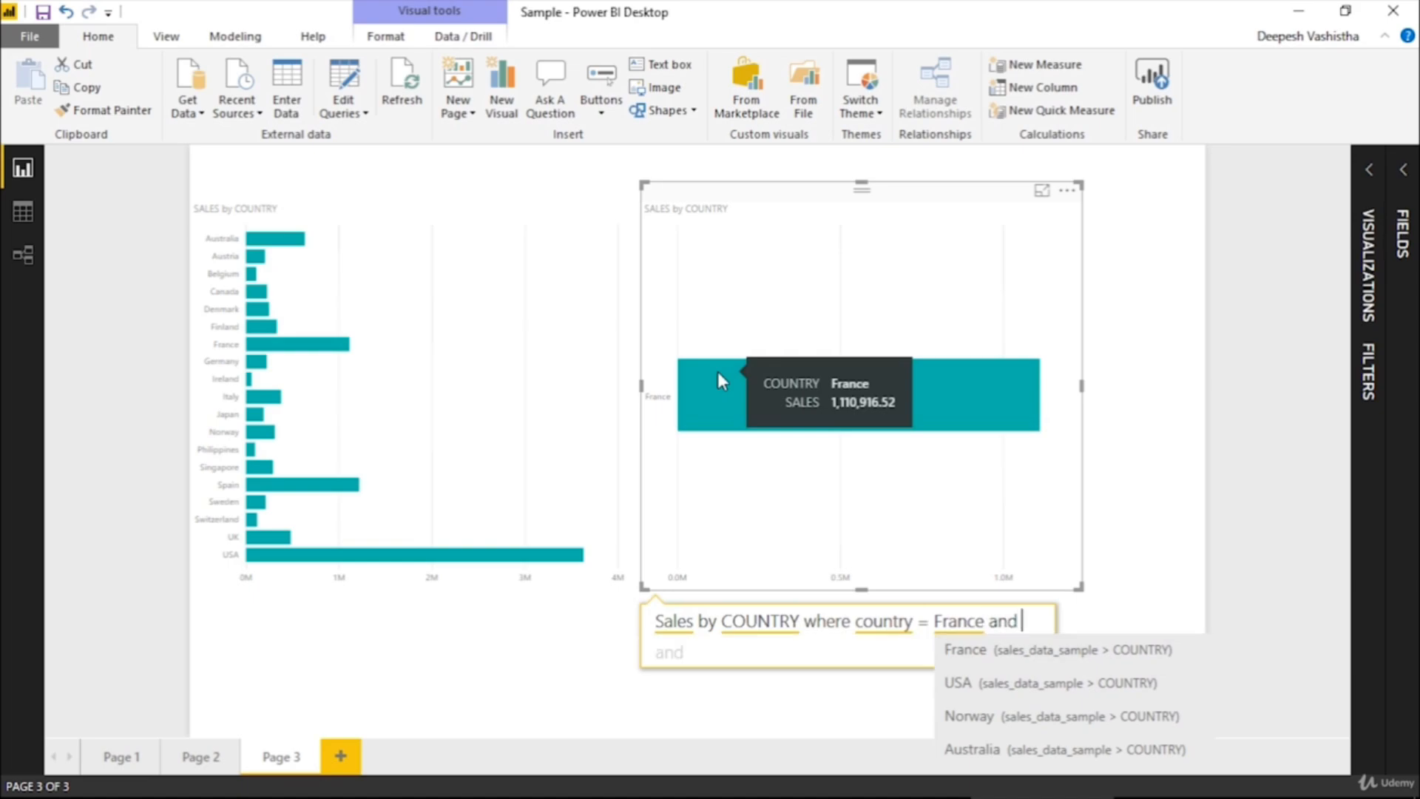
pyautogui.write('status')
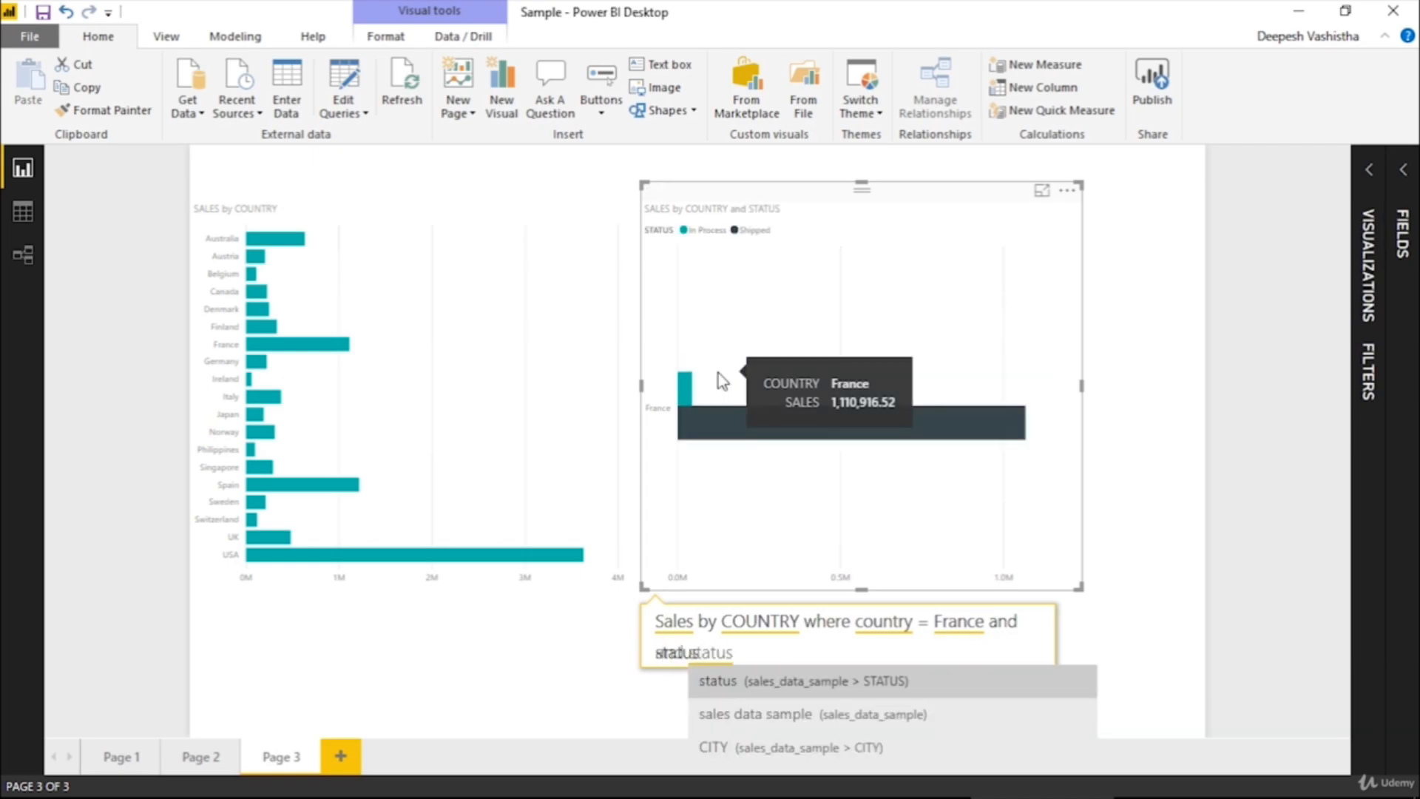
pyautogui.write(' = S')
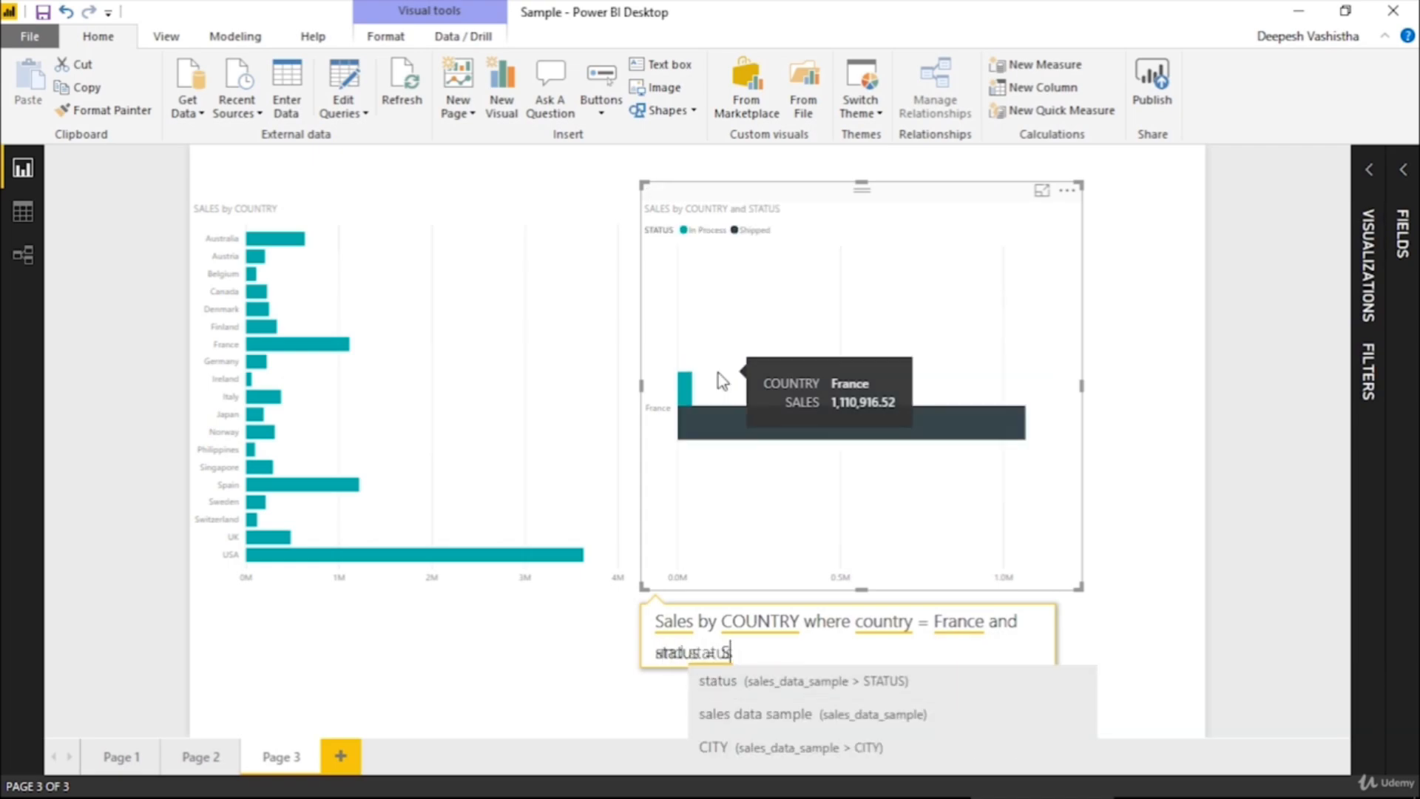
pyautogui.write('hipped')
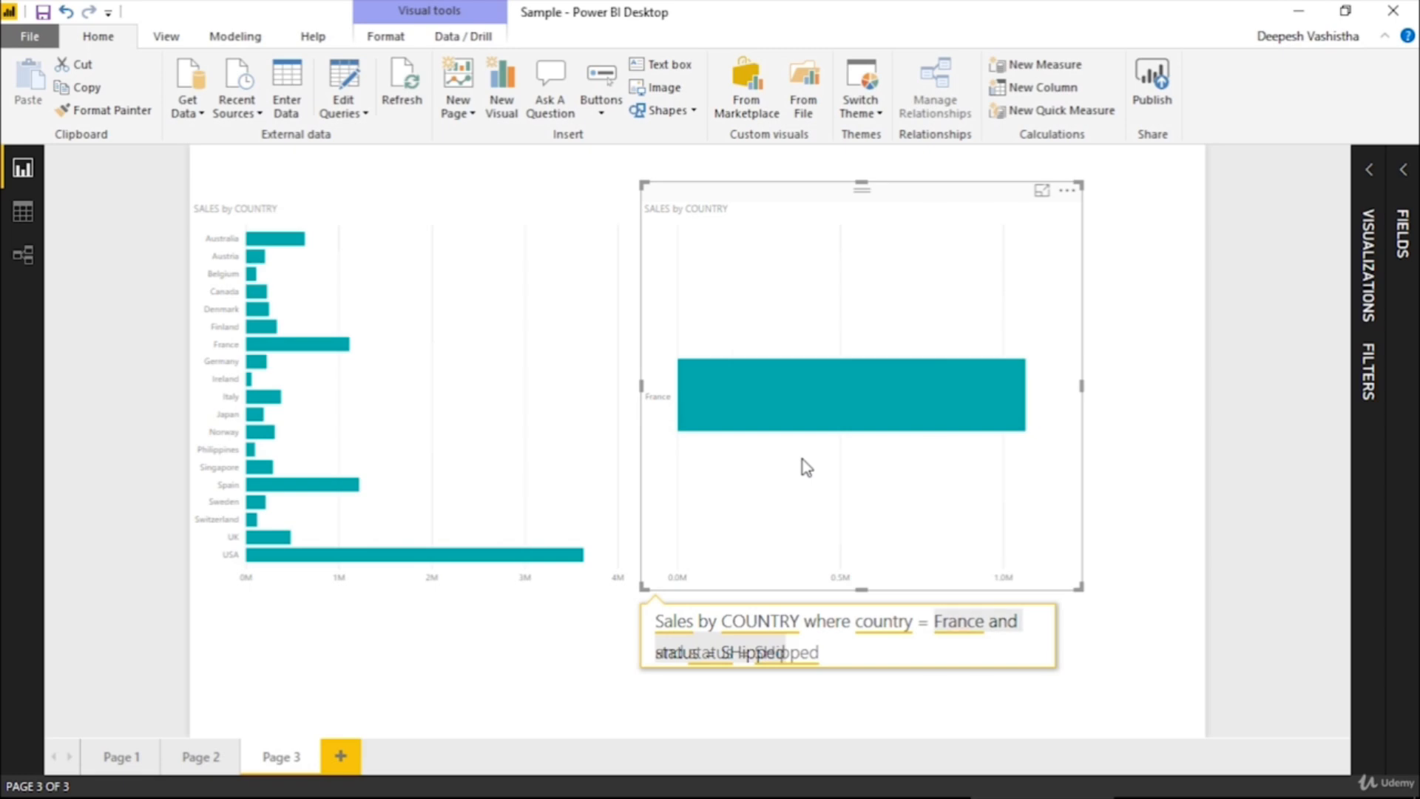
# Shorten the second visual's question to just "Sales", removing the country grouping and all conditions
pyautogui.hotkey('ctrl', 'shift', 'Left')
pyautogui.hotkey('ctrl', 'shift', 'Left')
pyautogui.hotkey('ctrl', 'shift', 'Left')
pyautogui.press('BackSpace')
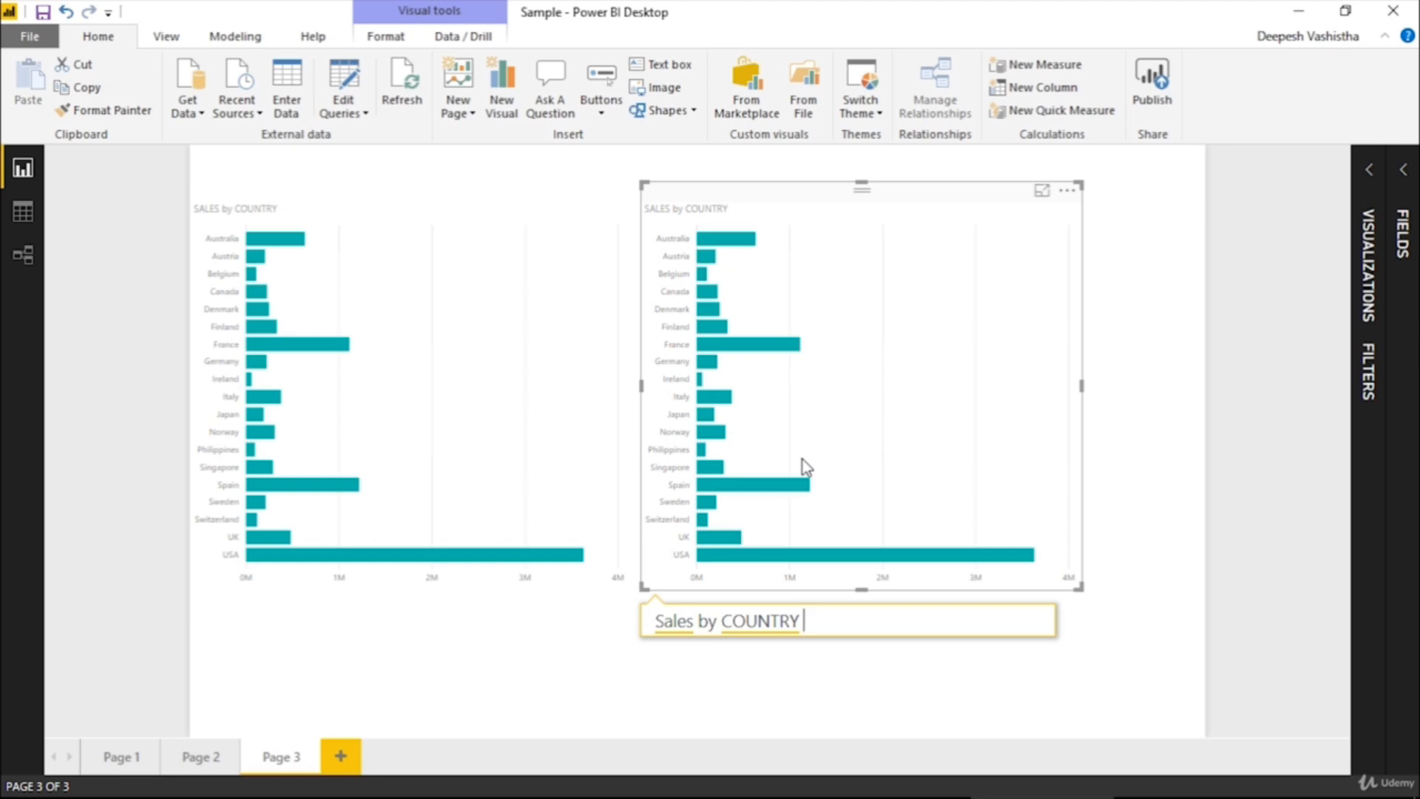
pyautogui.press('BackSpace')
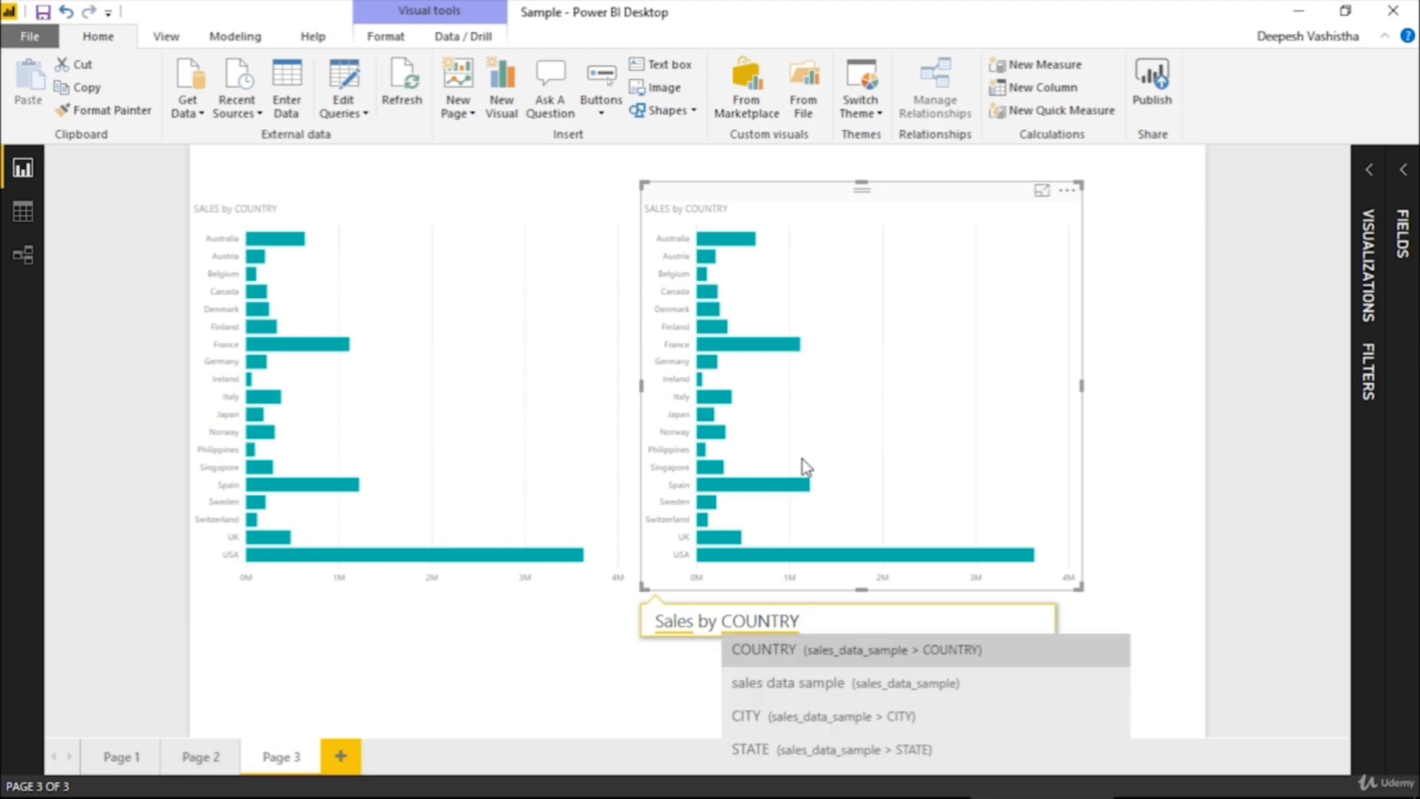
pyautogui.press('BackSpace')
pyautogui.press('BackSpace')
pyautogui.press('BackSpace')
pyautogui.press('BackSpace')
pyautogui.press('BackSpace')
pyautogui.press('BackSpace')
pyautogui.press('BackSpace')
pyautogui.press('BackSpace')
pyautogui.press('BackSpace')
pyautogui.press('BackSpace')
pyautogui.press('BackSpace')
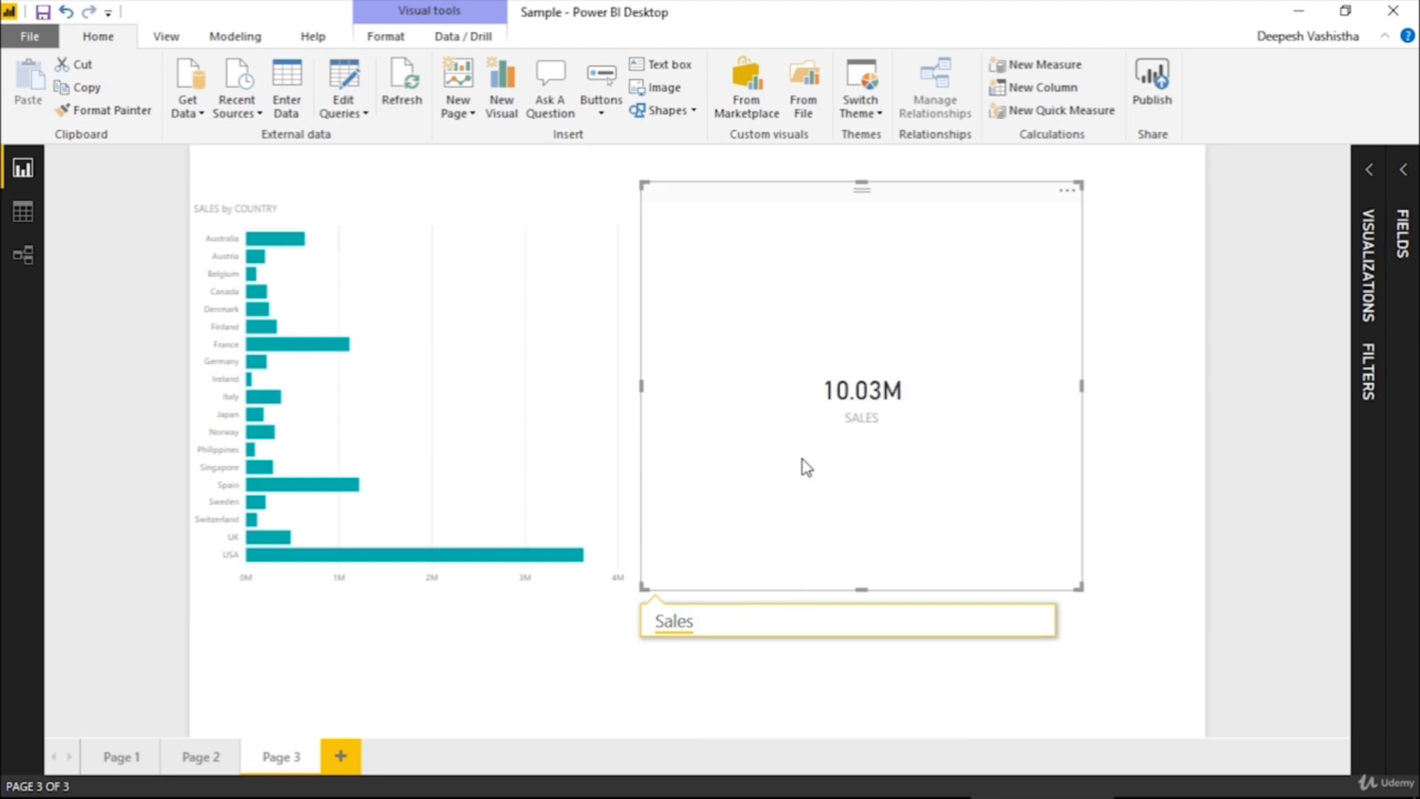
# Add the condition "where status = Shipped" to the second visual's Sales question
pyautogui.write('where status')
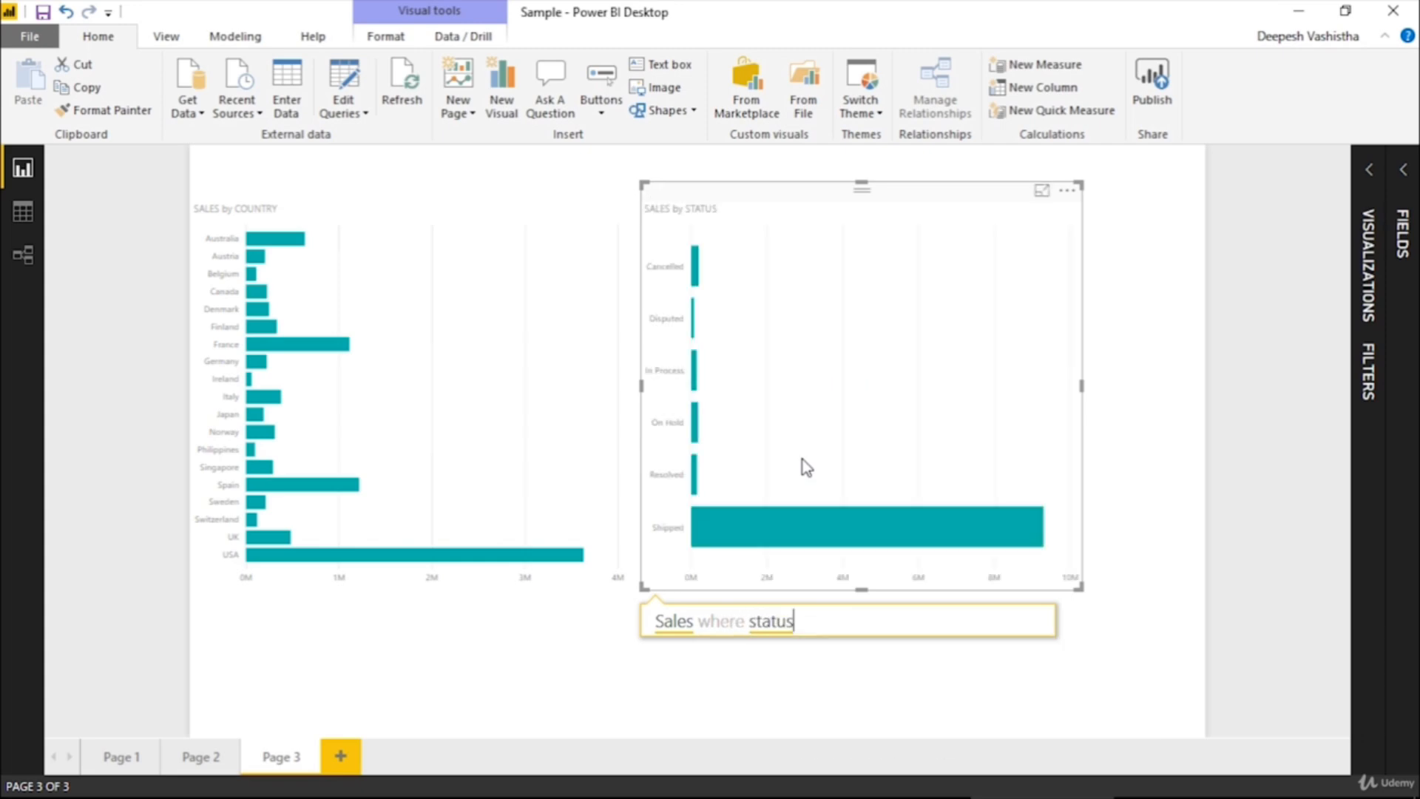
pyautogui.write('= sj')
pyautogui.press('BackSpace')
pyautogui.write('hipped')
pyautogui.press('Return')
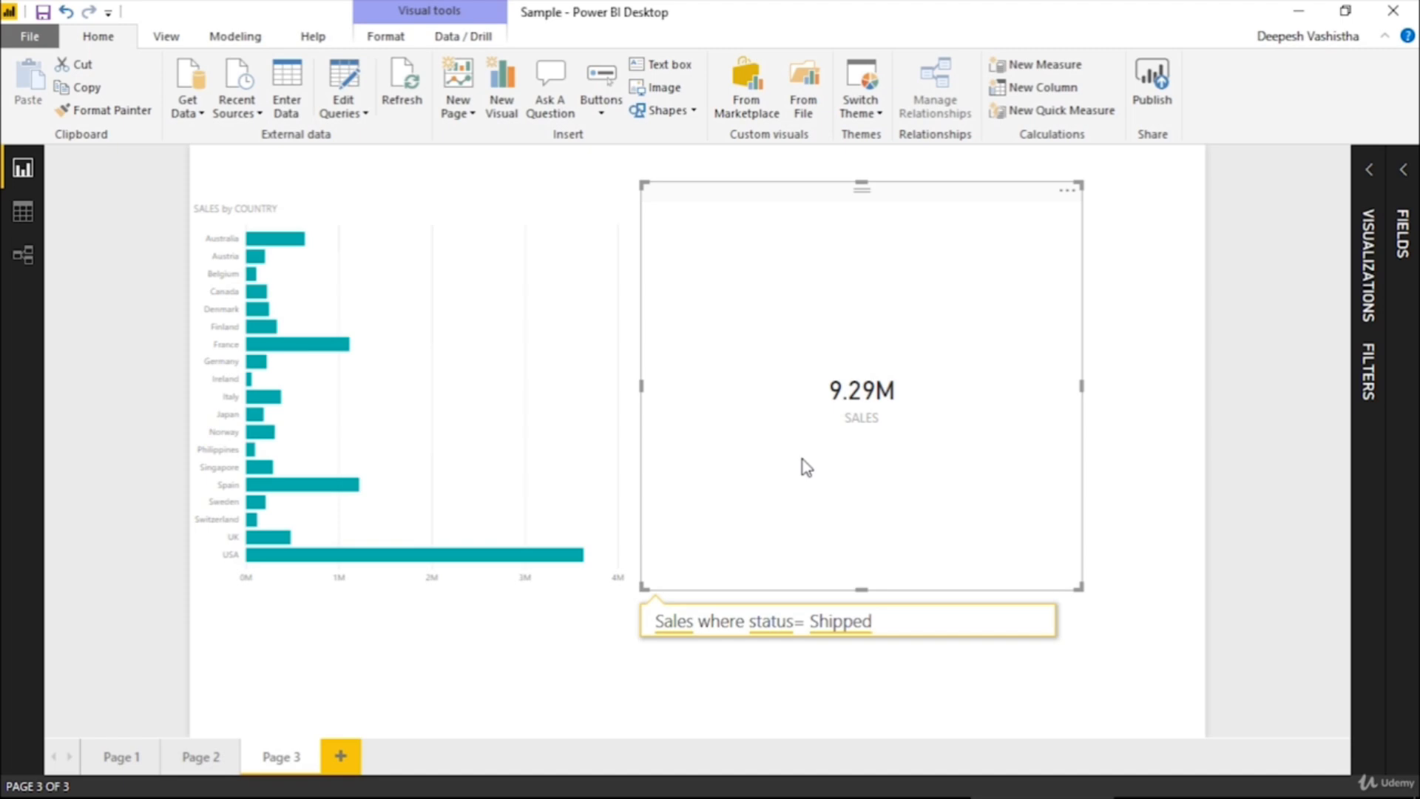
# Replace the second visual's question with "status in a pie chart"
pyautogui.hotkey('ctrl', 'a')
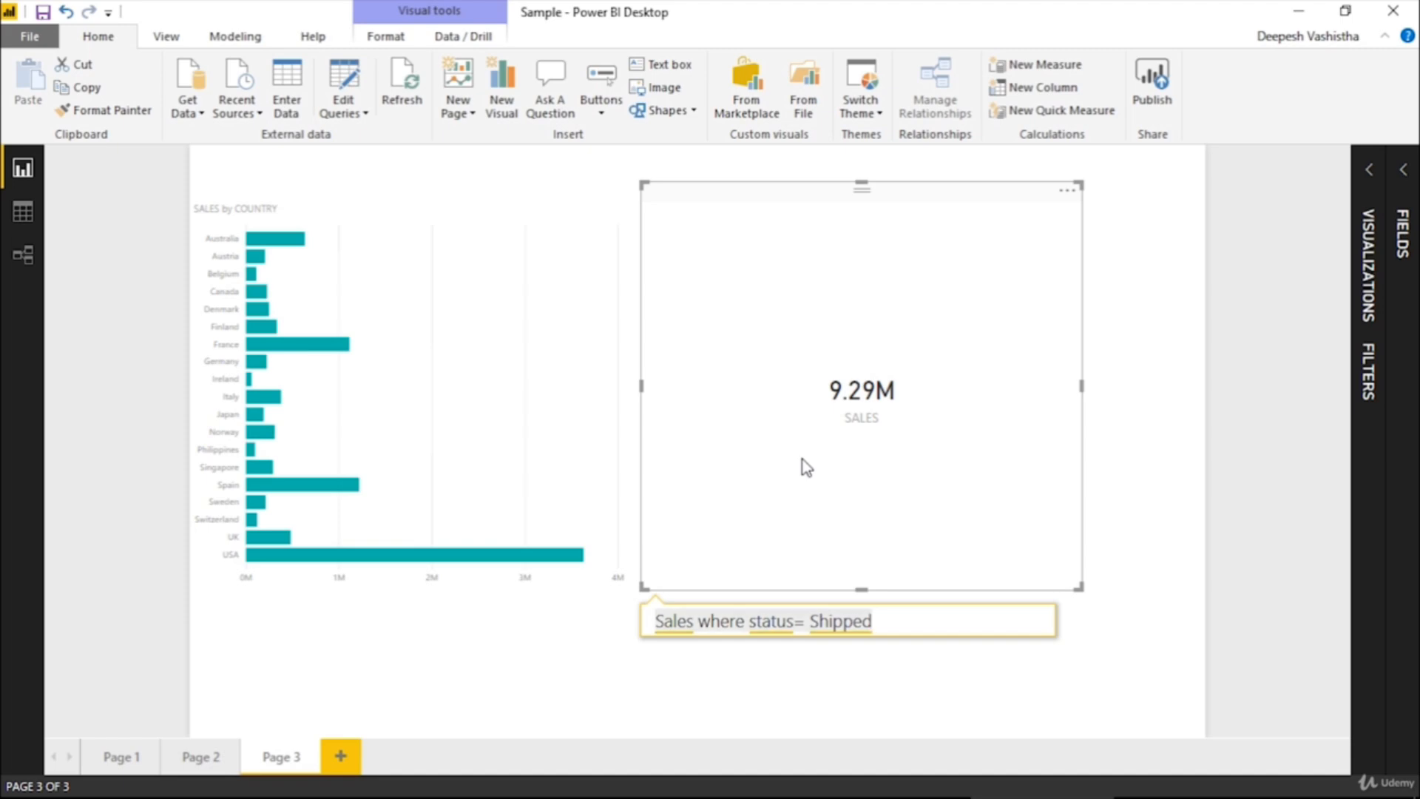
pyautogui.press('BackSpace')
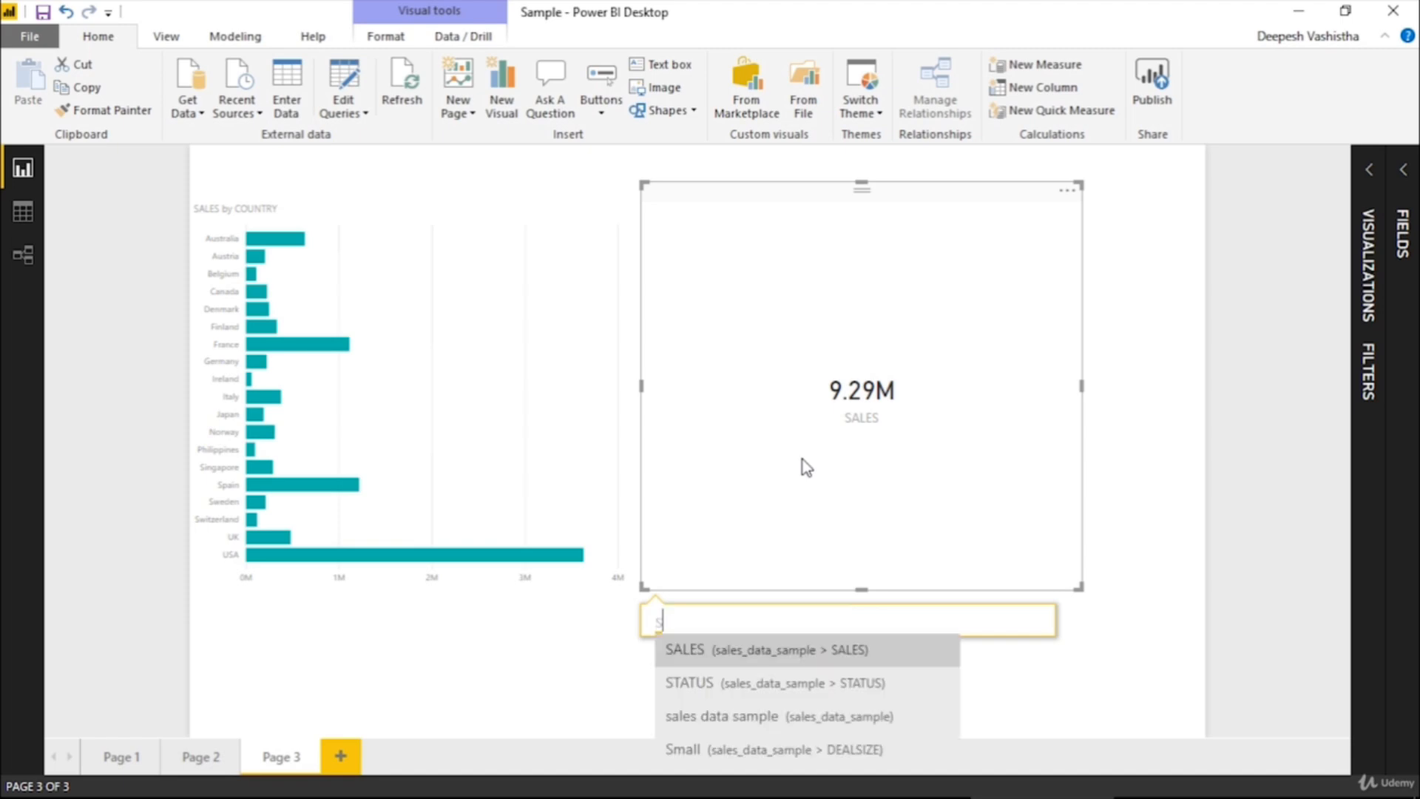
pyautogui.write('status ')
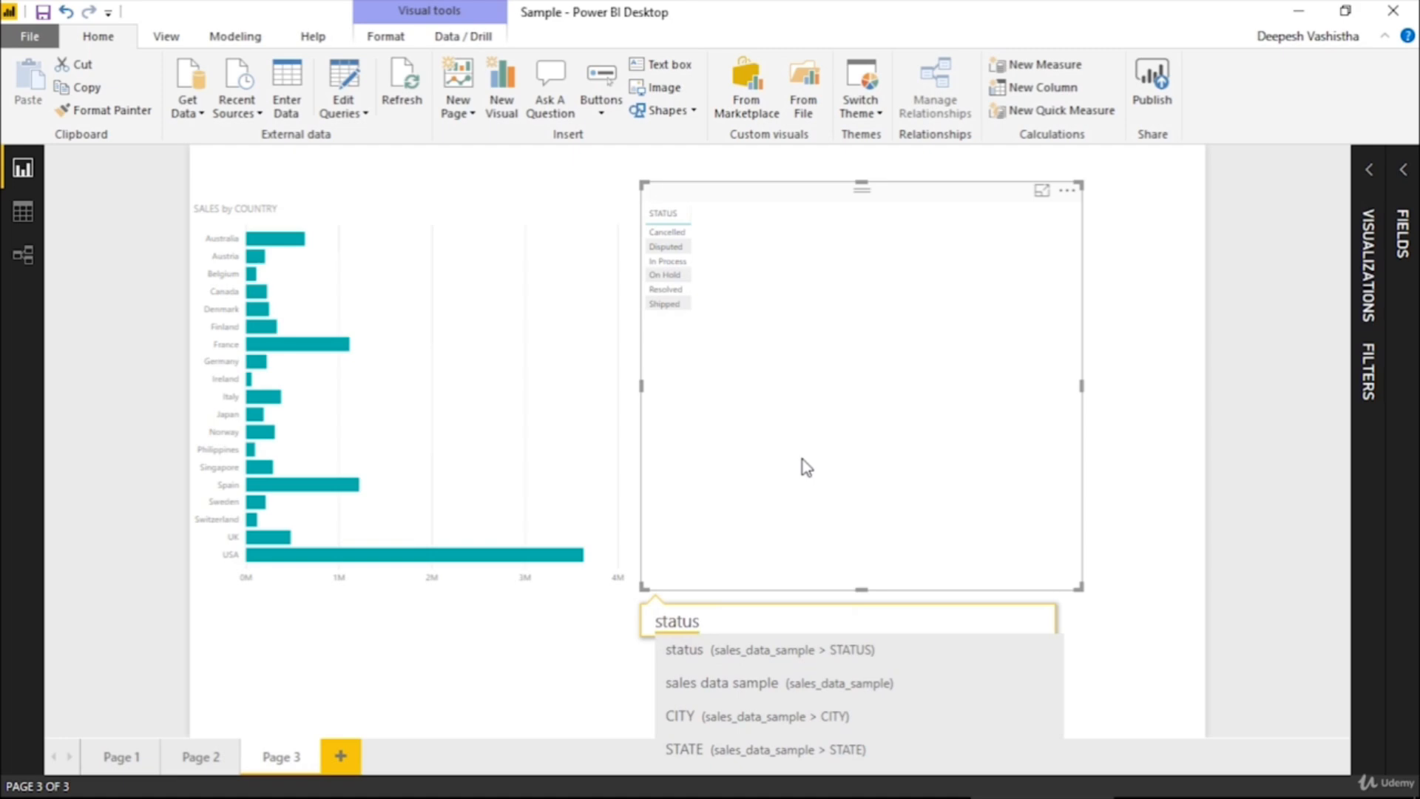
pyautogui.write('in a pie')
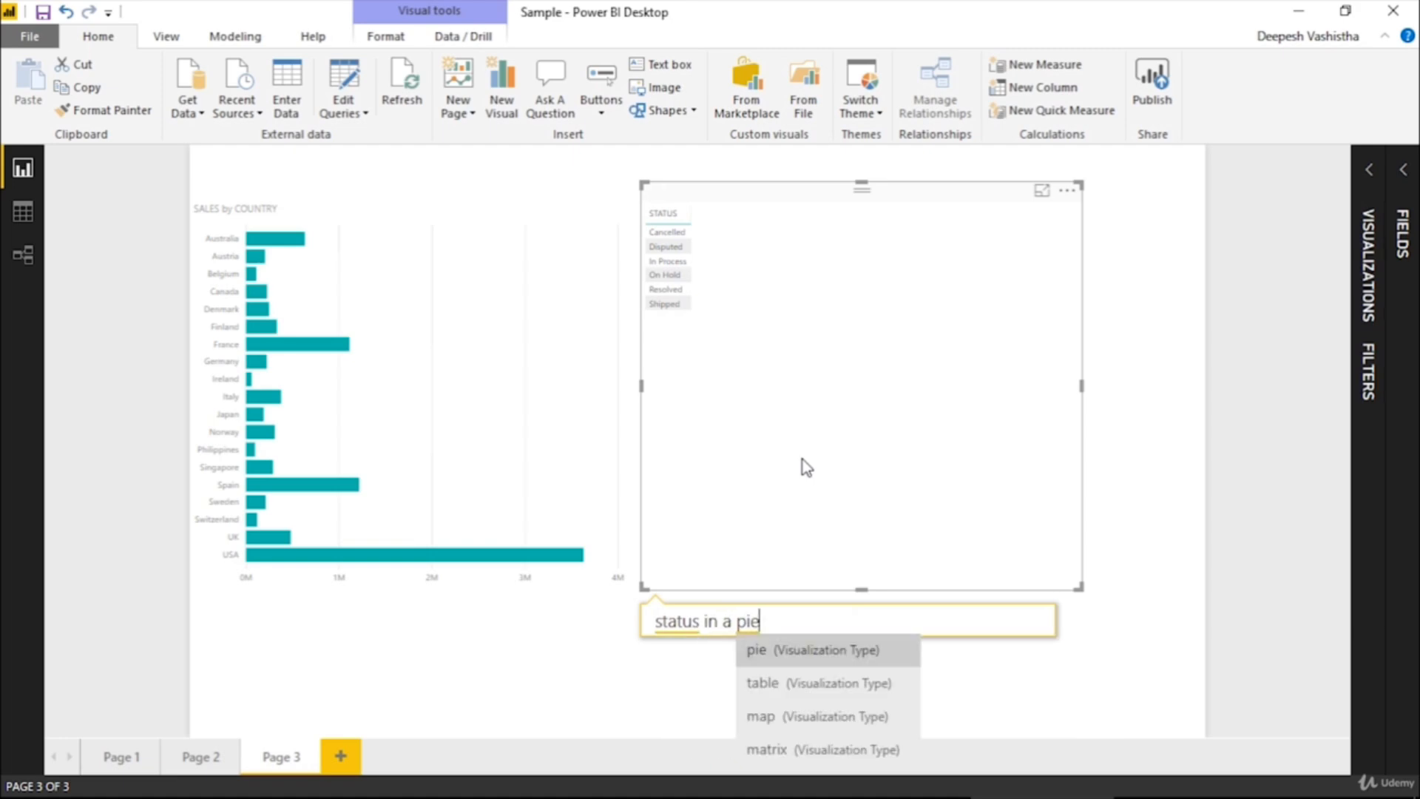
pyautogui.write(' chart')
# Put "count of" in front of status in the second visual's pie chart question
pyautogui.hotkey('ctrl', 'Left')
pyautogui.hotkey('ctrl', 'Left')
pyautogui.hotkey('ctrl', 'Left')
pyautogui.hotkey('ctrl', 'Left')
pyautogui.hotkey('ctrl', 'Left')
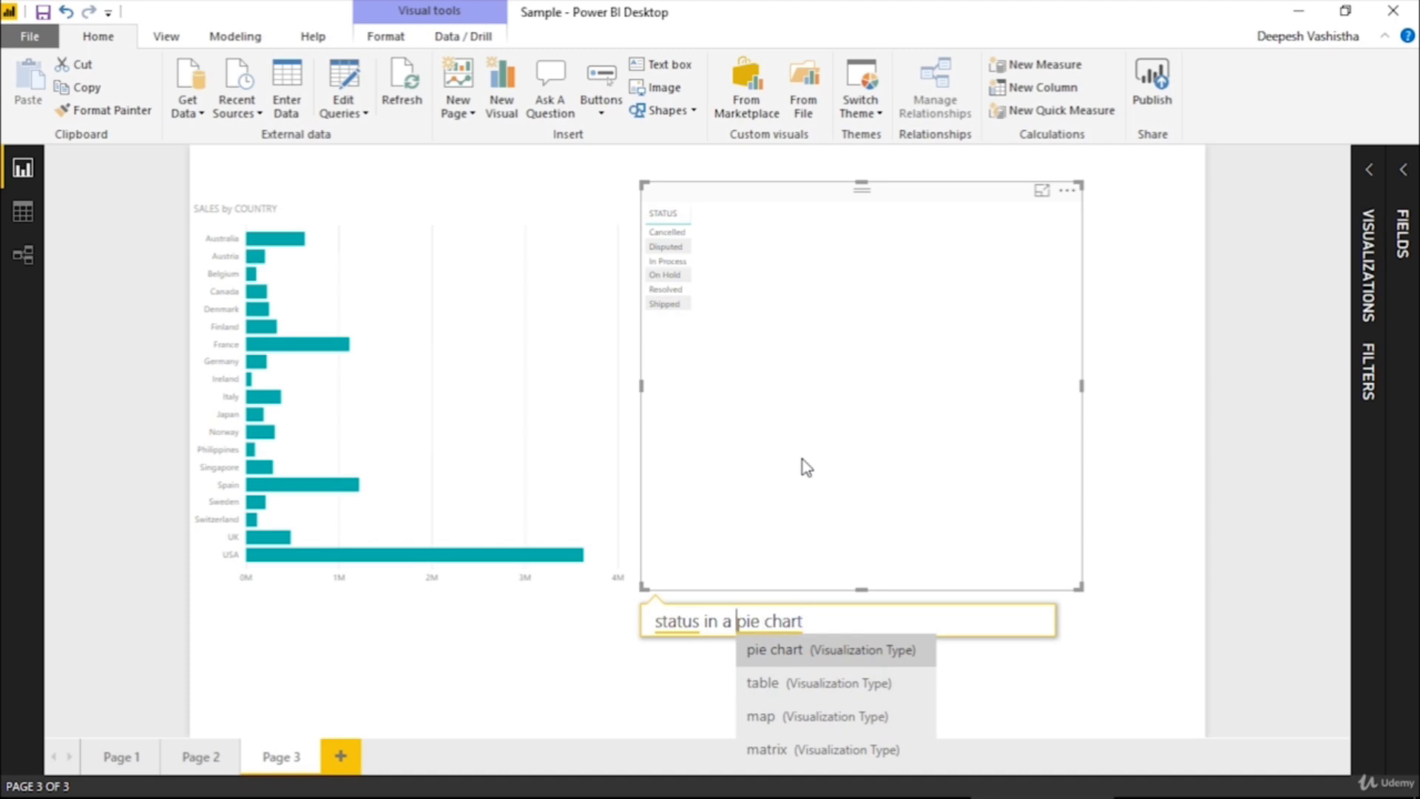
pyautogui.write('cou')
pyautogui.write('nt of')
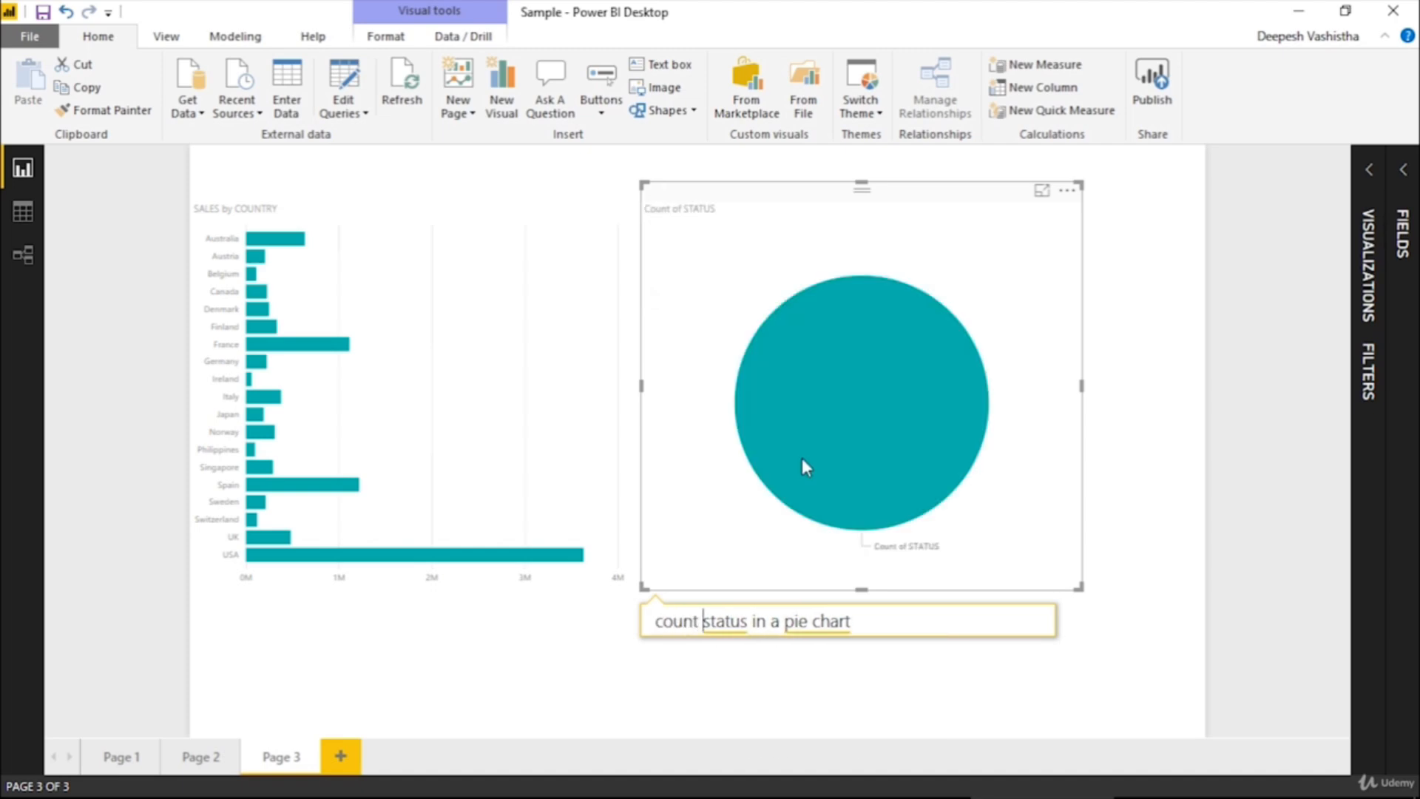
# Change the chart type in the count of status question from pie to line
pyautogui.hotkey('ctrl', 'Right')
pyautogui.hotkey('ctrl', 'Right')
pyautogui.hotkey('ctrl', 'Right')
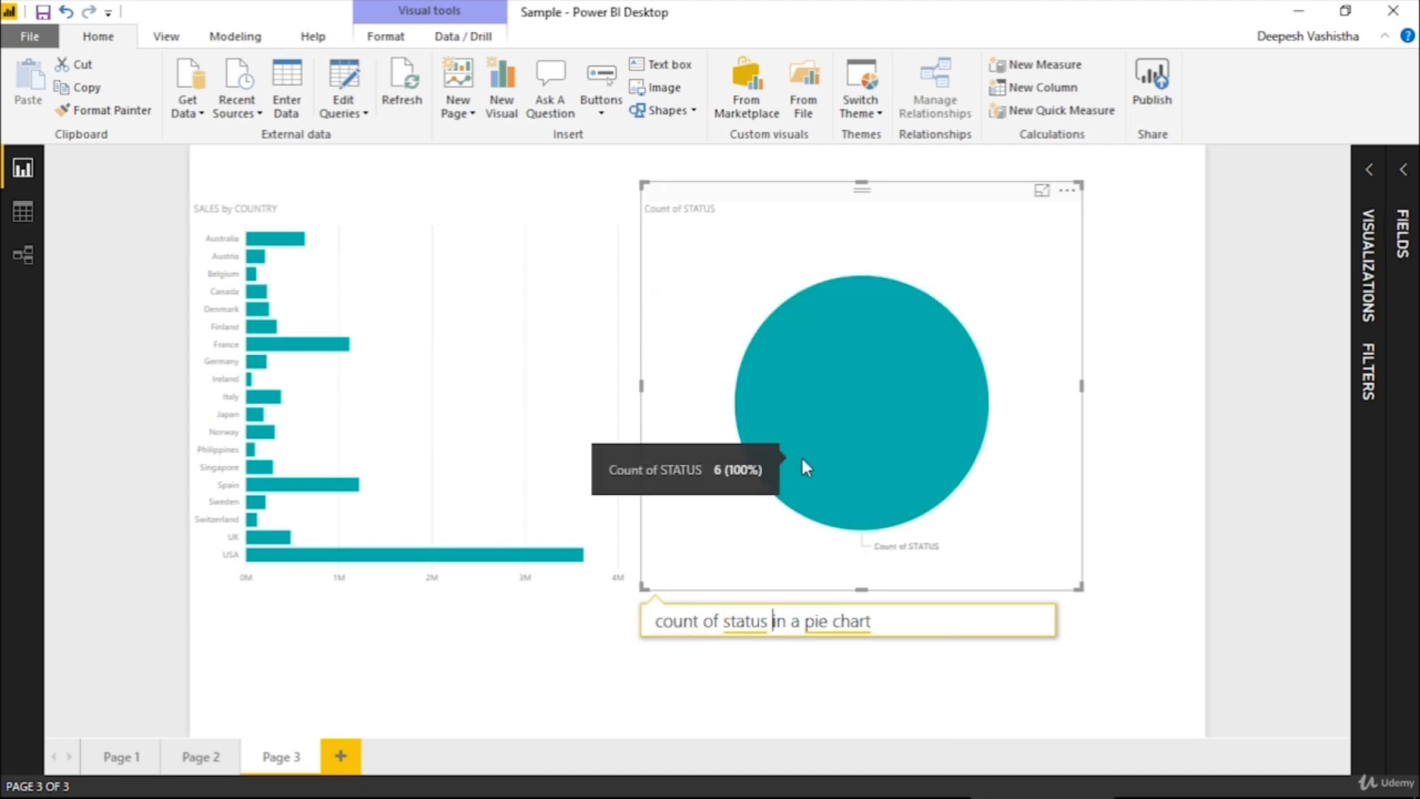
pyautogui.hotkey('ctrl', 'shift', 'Right')
pyautogui.write('line')
# Clear the second visual's question and delete that visual from Page 3, keeping the SALES by COUNTRY bar chart
pyautogui.hotkey('ctrl', 'shift', 'Left')
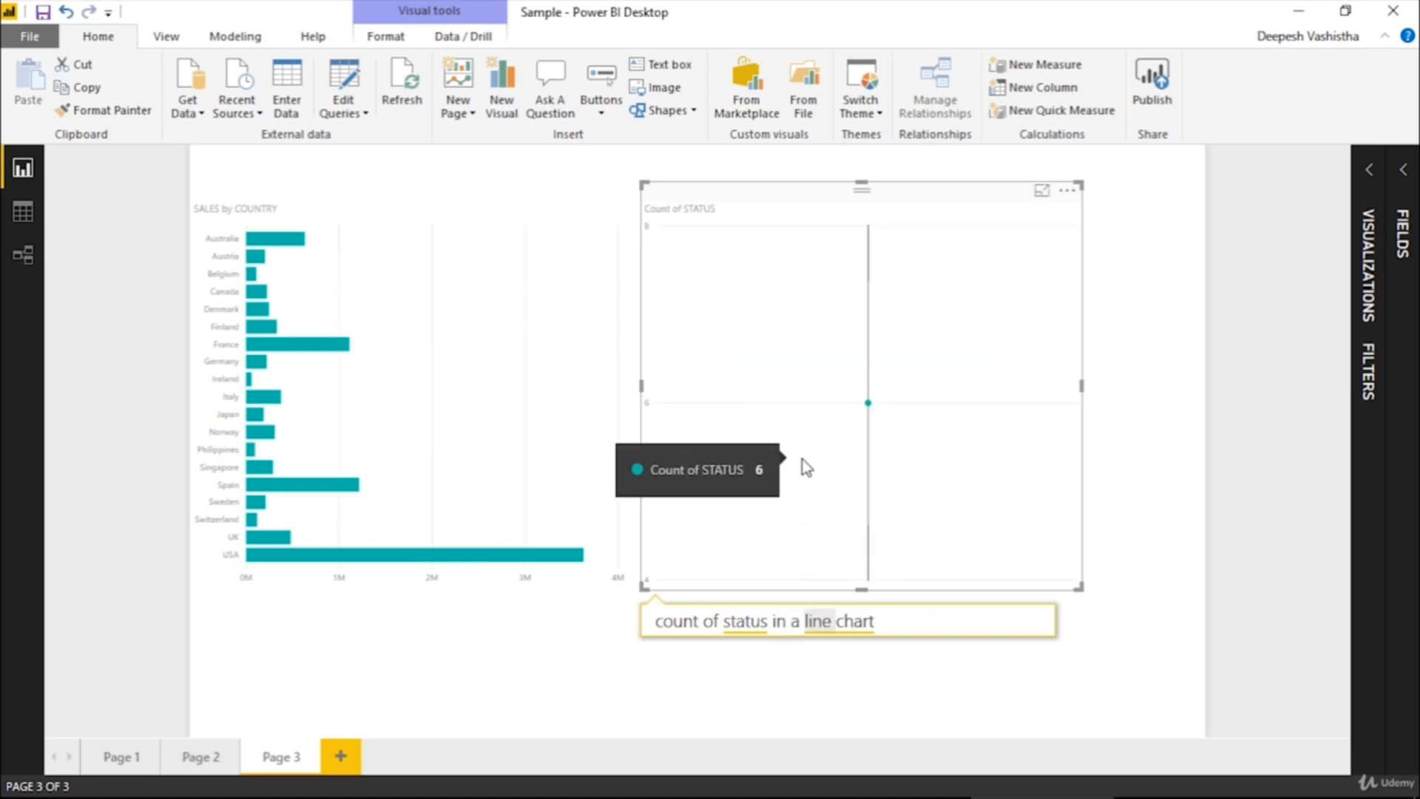
pyautogui.press('BackSpace')
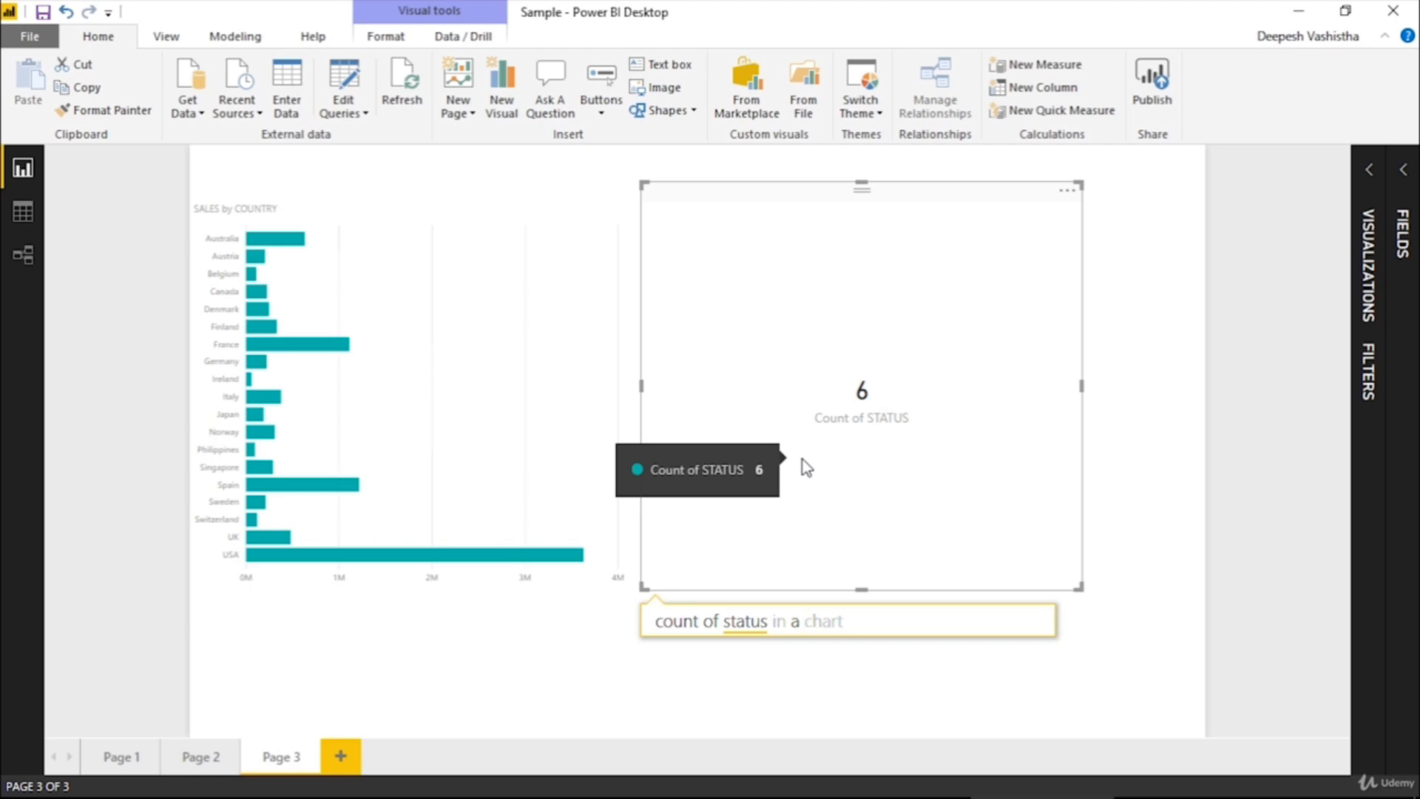
pyautogui.hotkey('ctrl', 'a')
pyautogui.press('BackSpace')
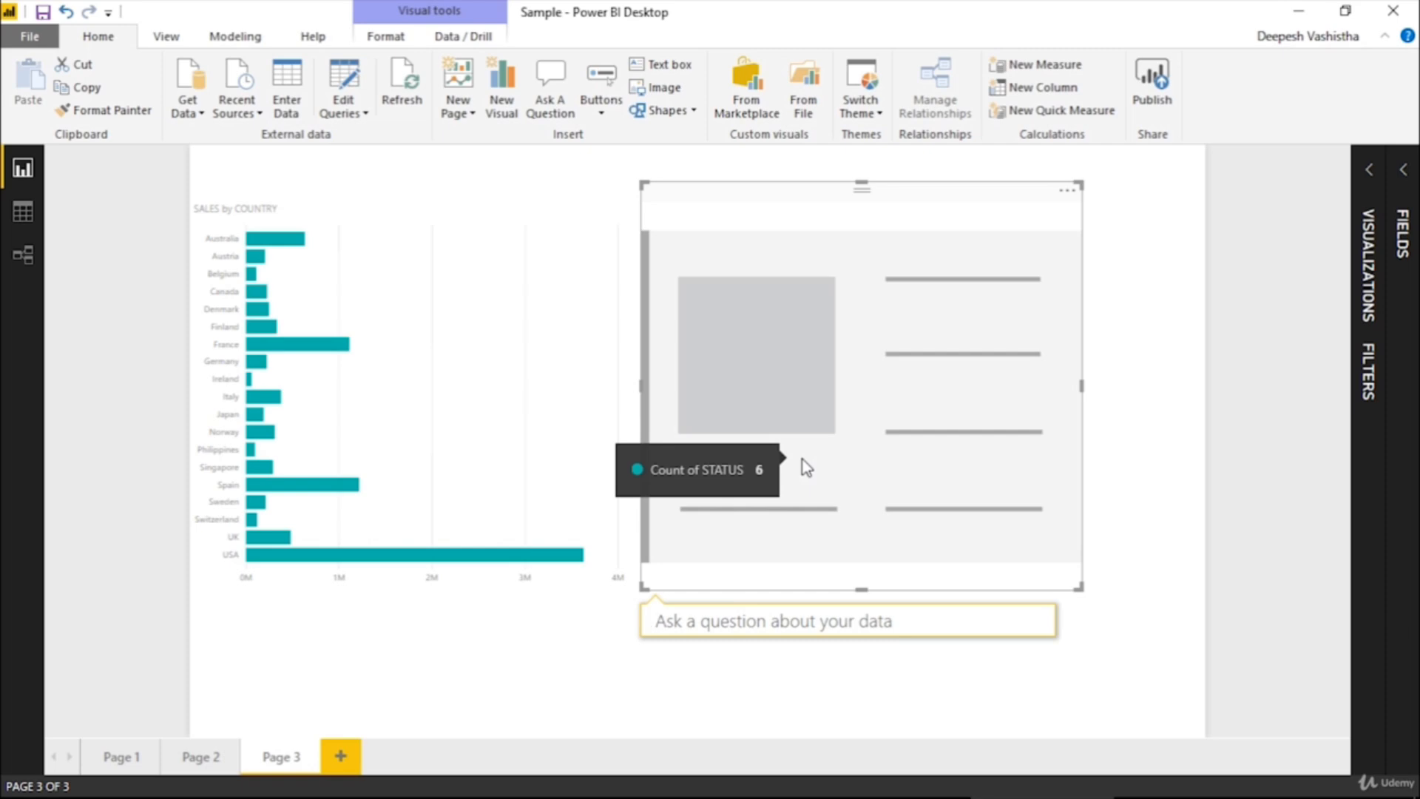
pyautogui.press('Delete')
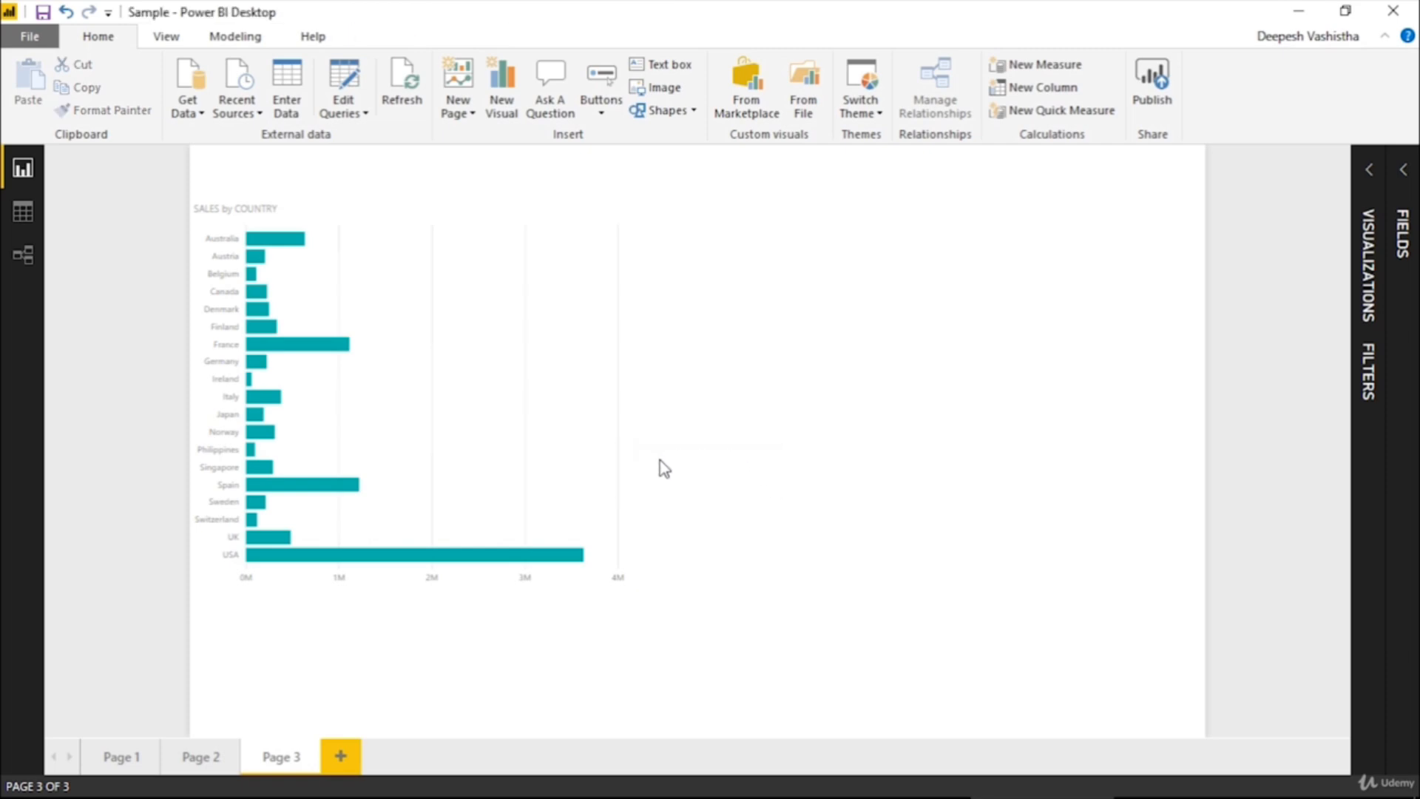
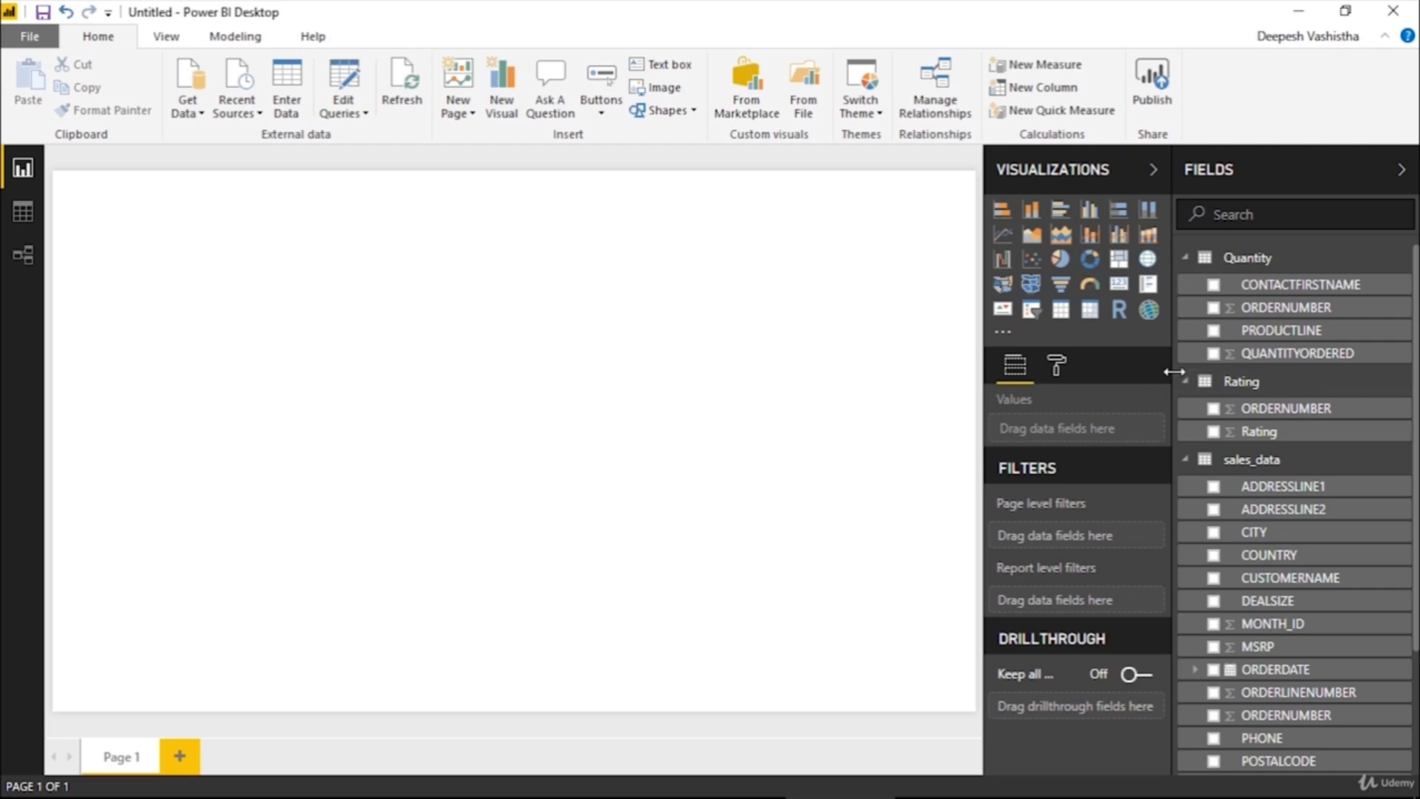
# Widen the fields list, insert a table visual on Page 1 and open it in focus mode
pyautogui.moveTo(1175, 371); pyautogui.dragTo(1120, 372)
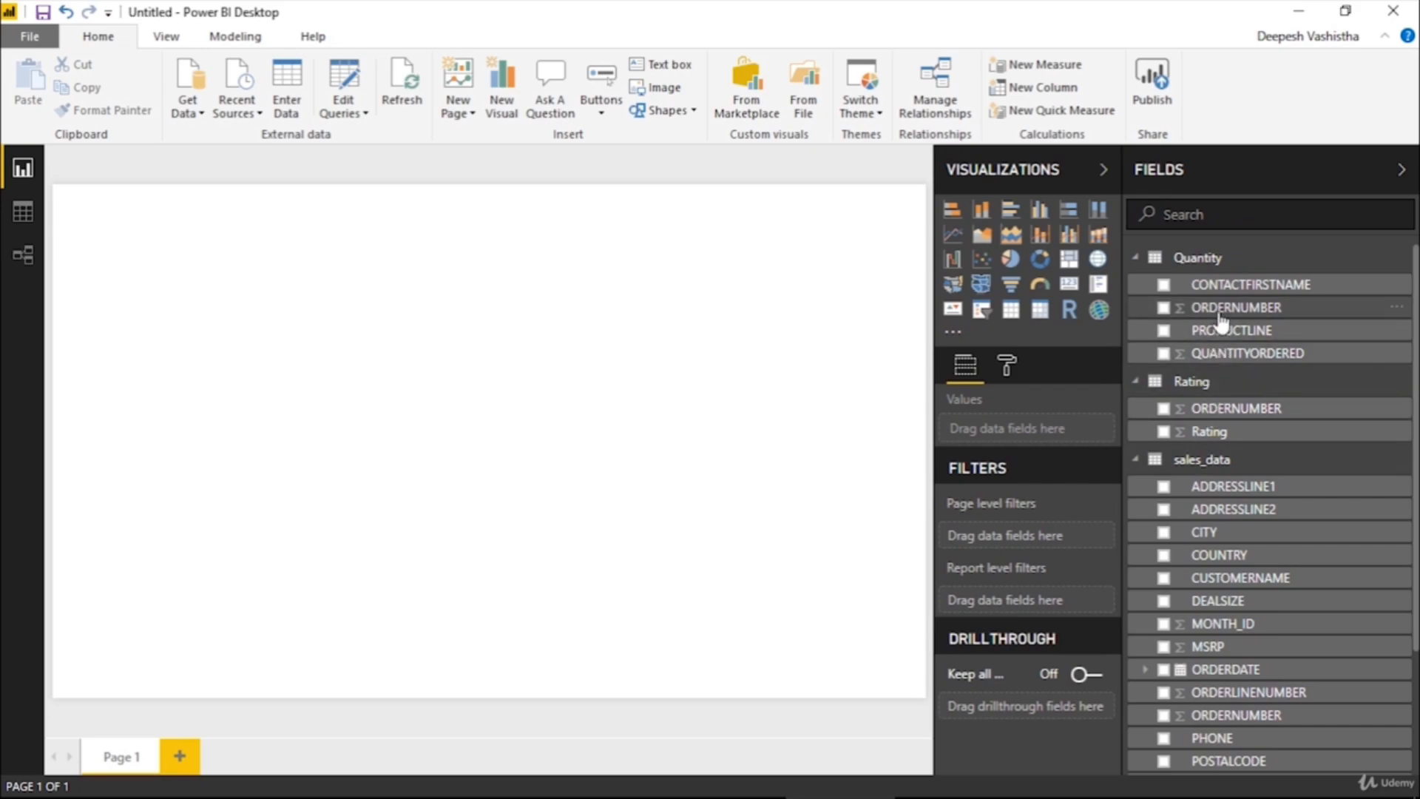
pyautogui.click(1011, 309)
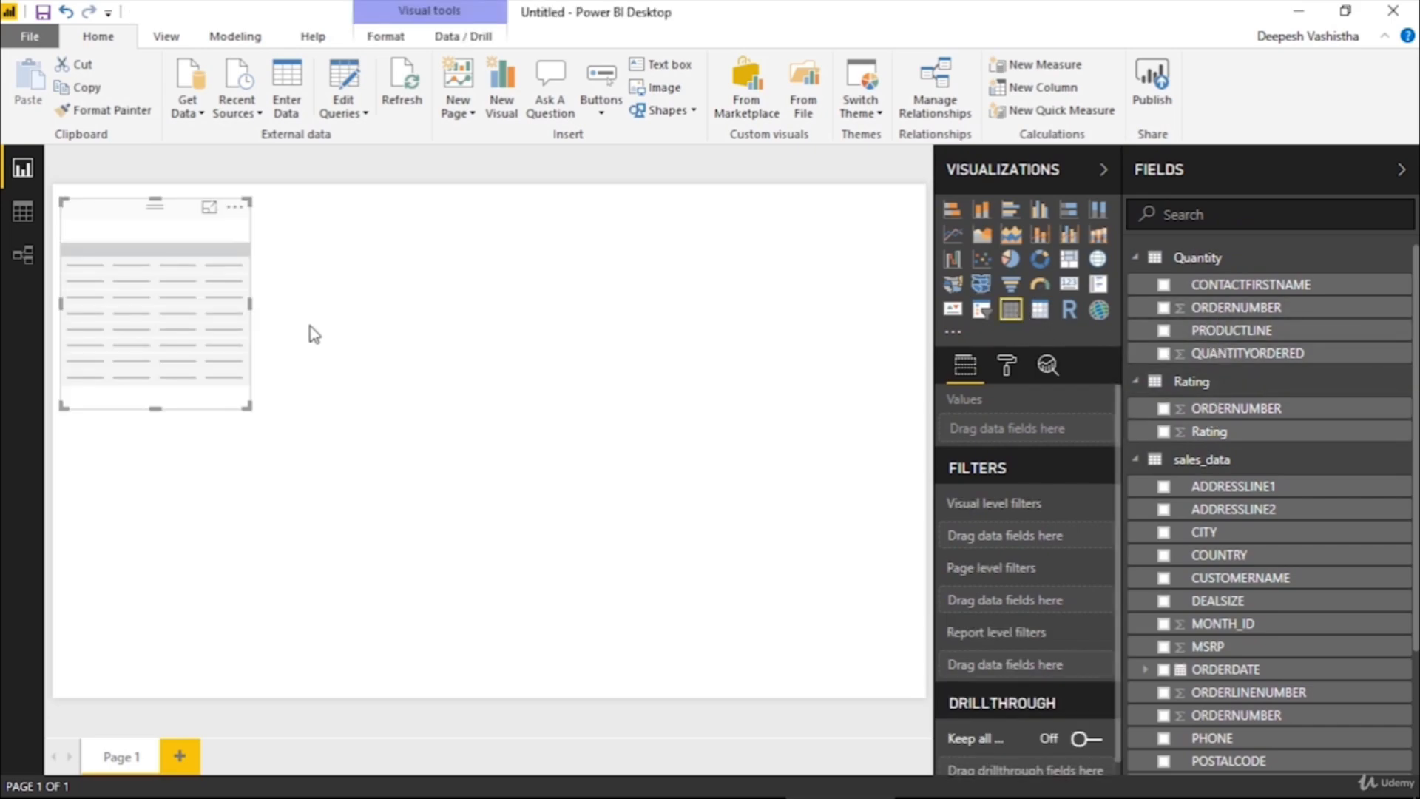
pyautogui.click(233, 202)
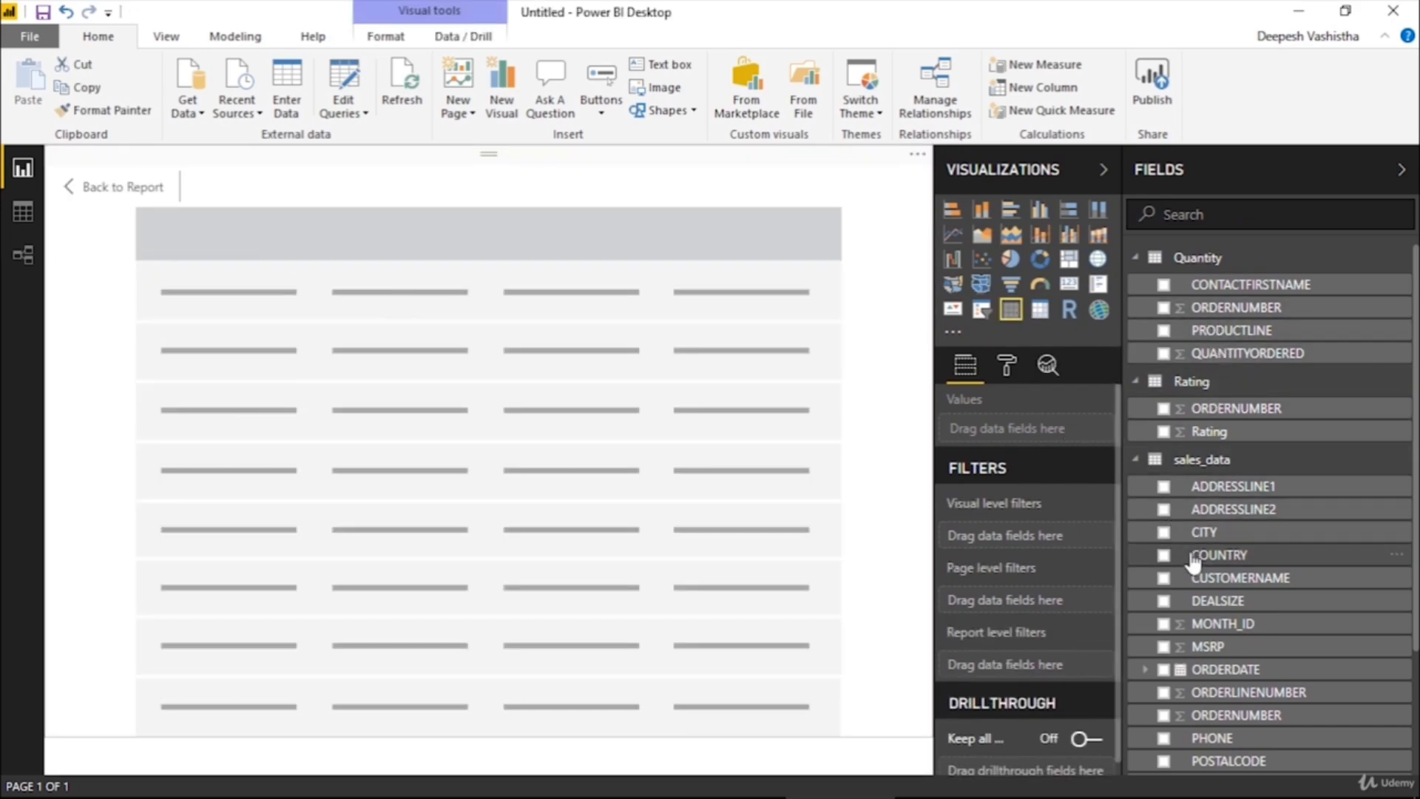
# Add PRODUCTLINE from Quantity, SALES from sales_data and Rating from the Rating table to the table visual
pyautogui.click(1164, 331)
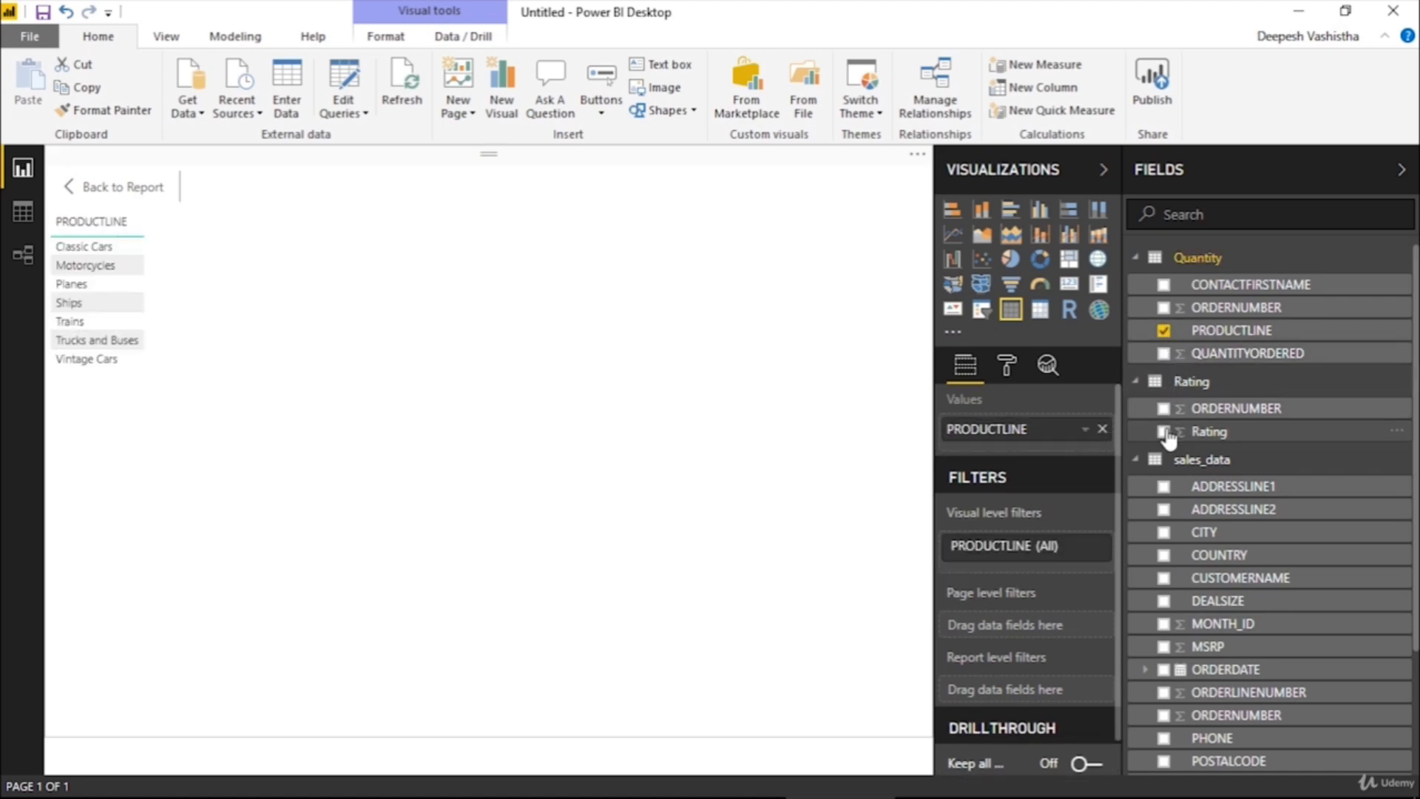
pyautogui.scroll(-2, 1176, 588)
pyautogui.scroll(-1, 1176, 588)
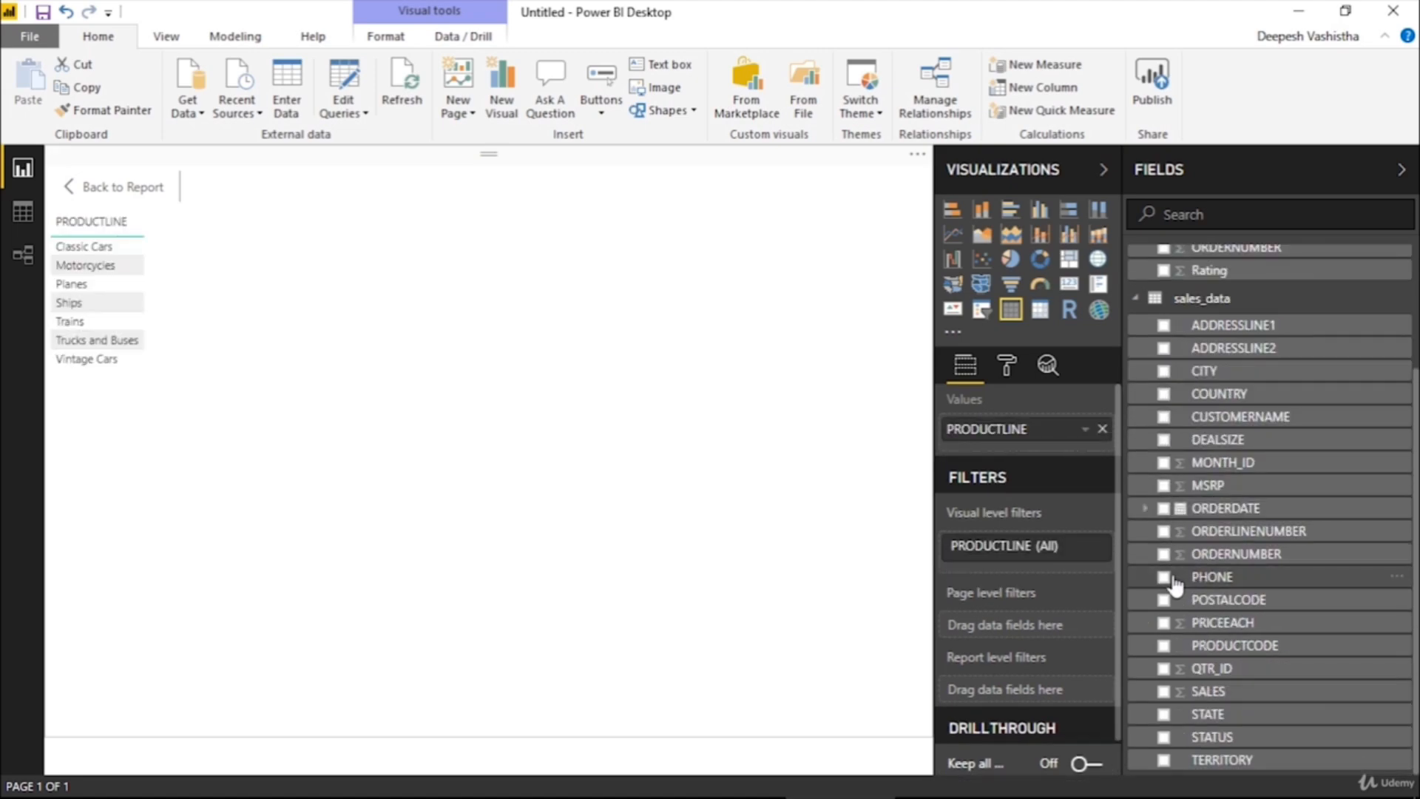
pyautogui.click(1164, 692)
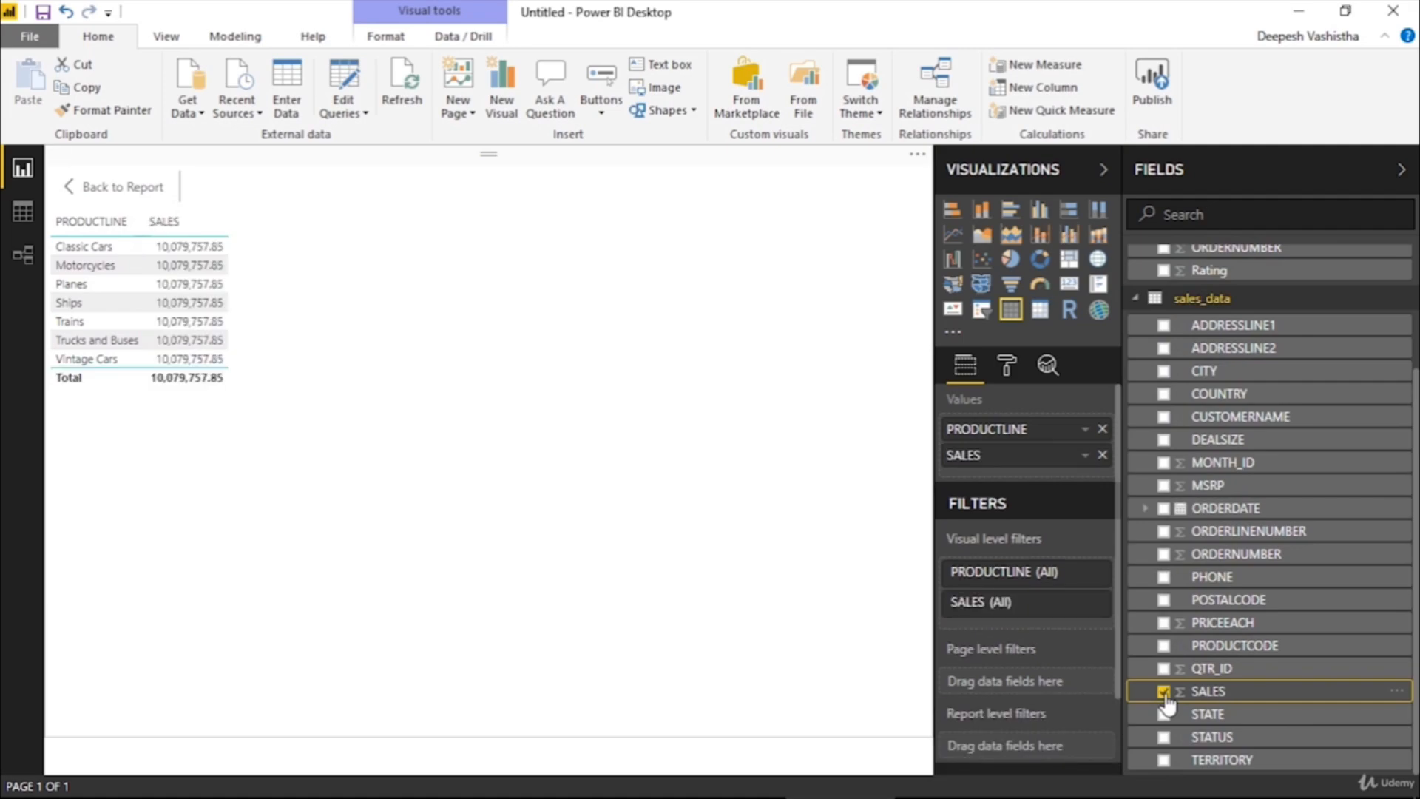
pyautogui.scroll(2, 1169, 543)
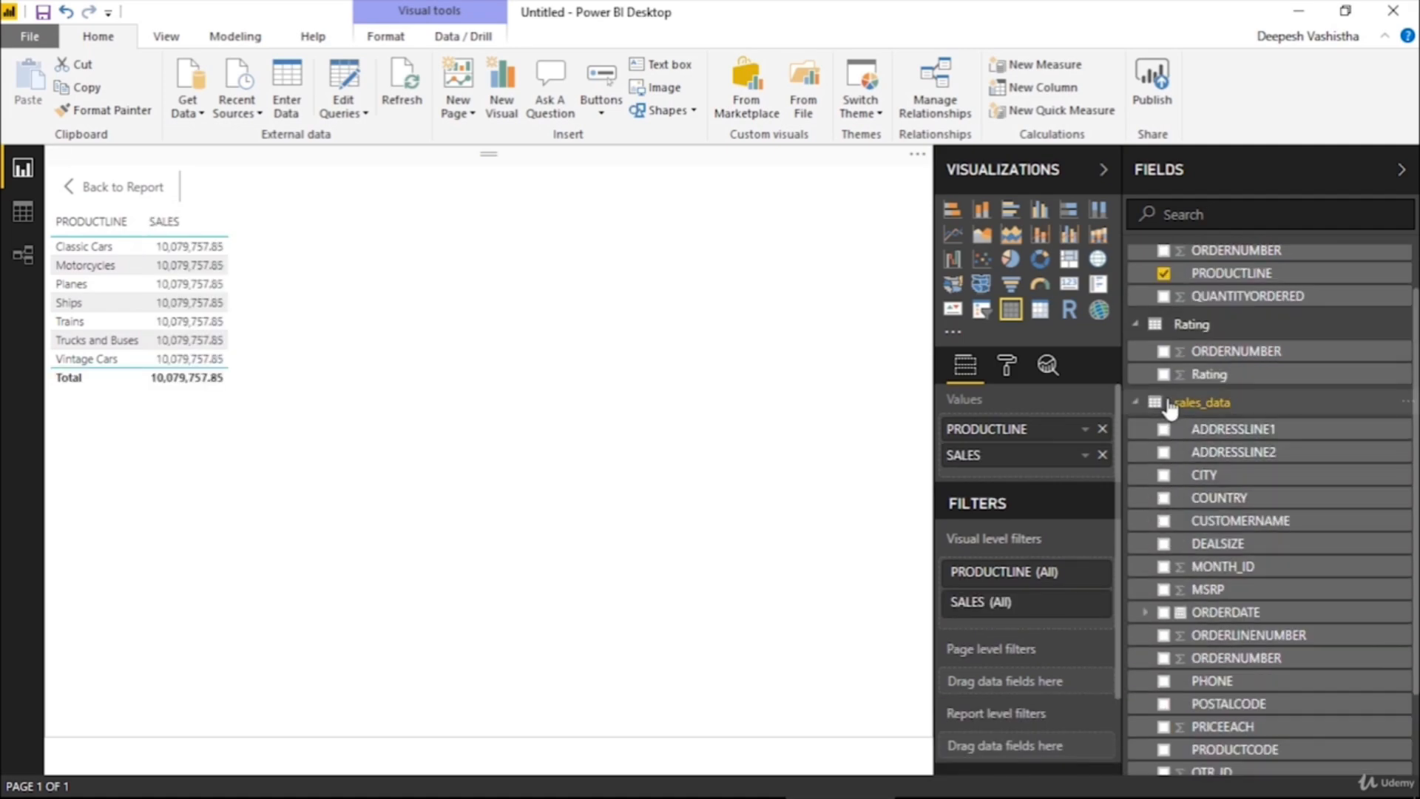
pyautogui.click(1164, 374)
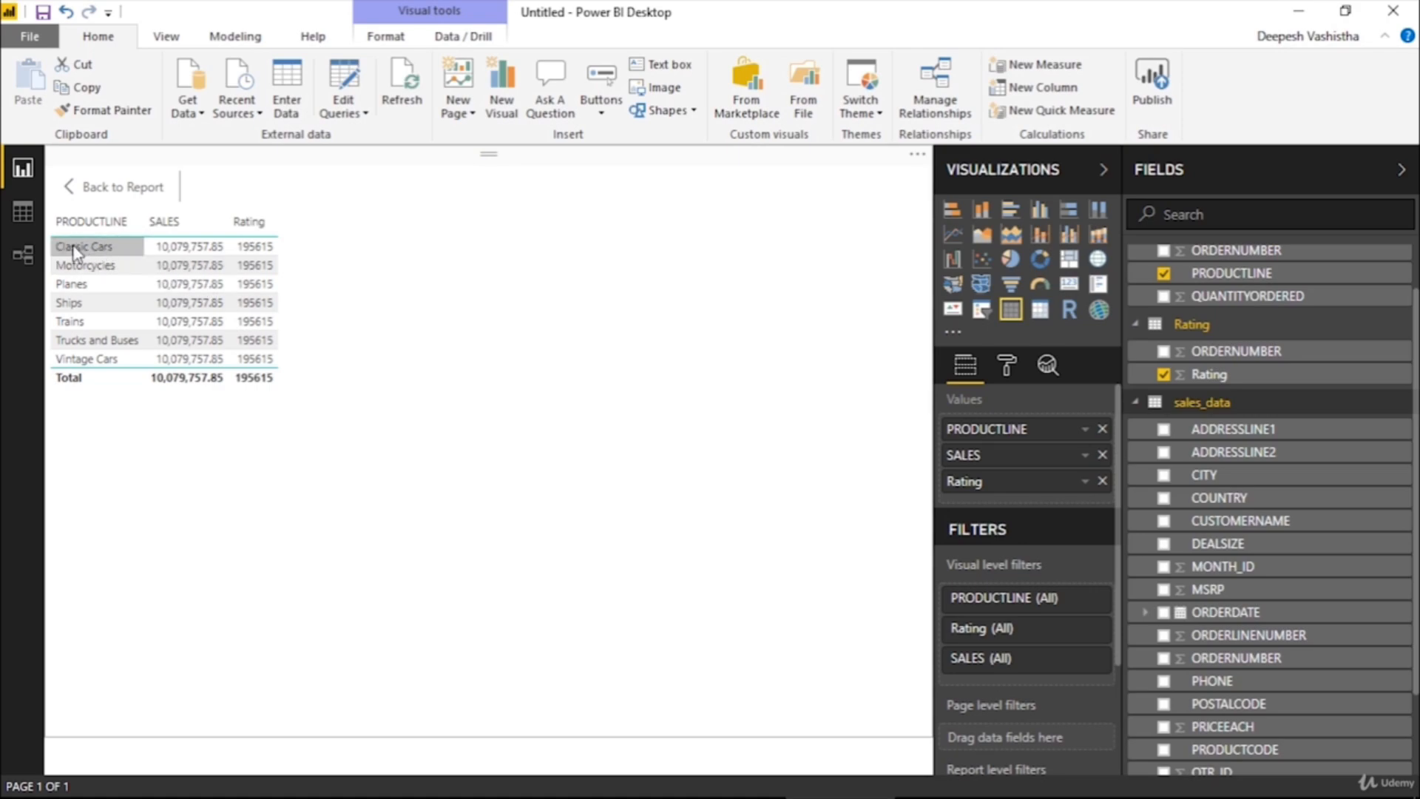
# Open the relationship diagram and reposition the Quantity and Rating tables in it
pyautogui.click(27, 254)
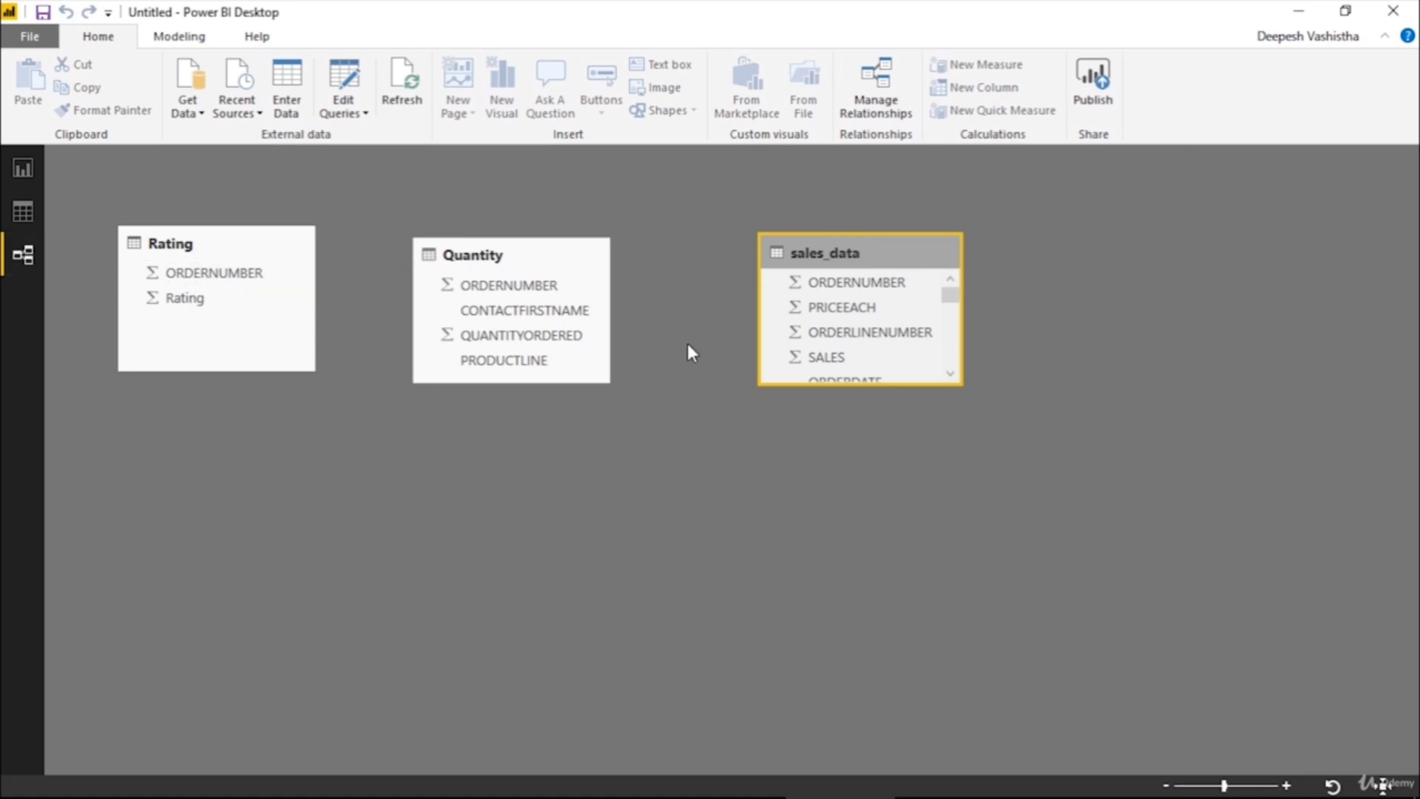
pyautogui.moveTo(500, 258); pyautogui.dragTo(526, 255)
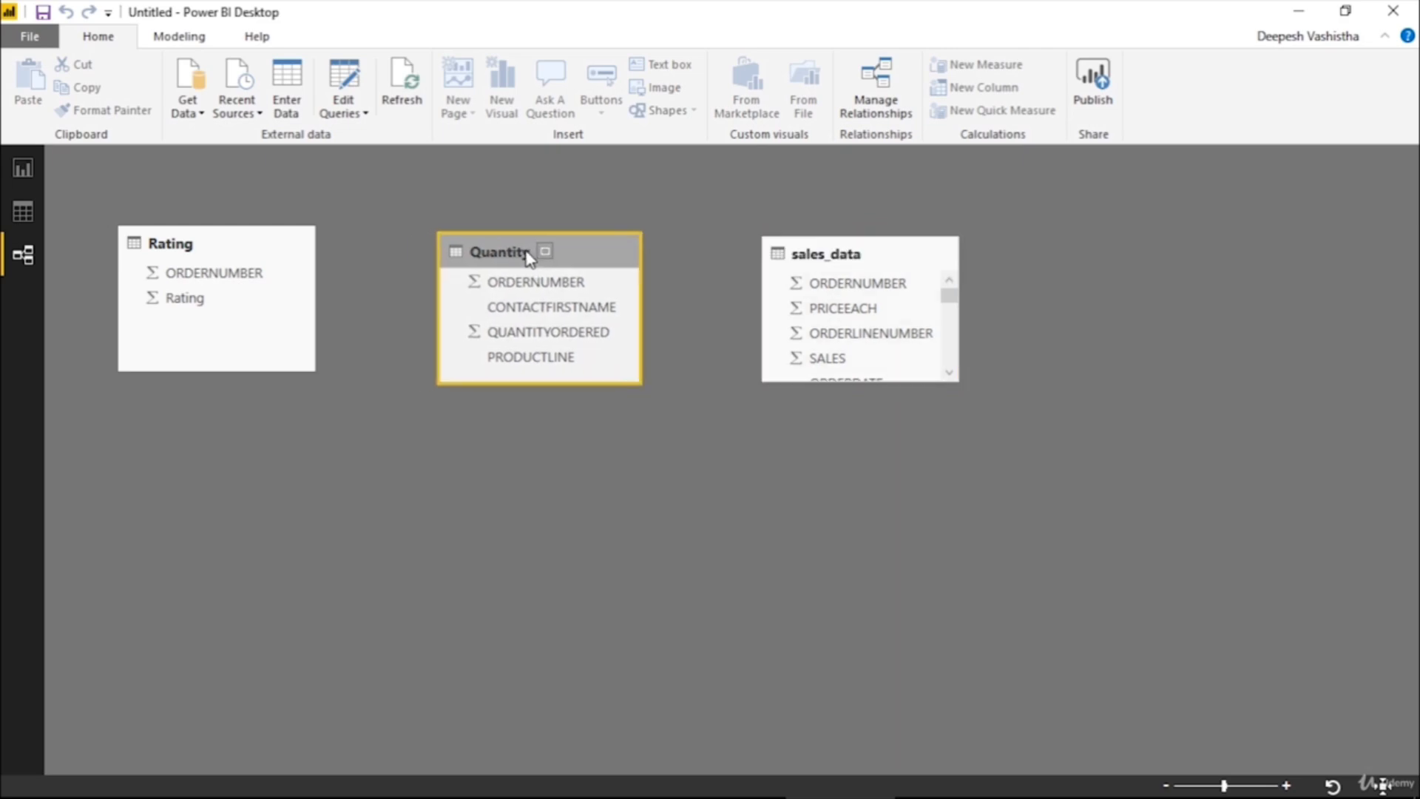
pyautogui.moveTo(269, 254); pyautogui.dragTo(289, 270)
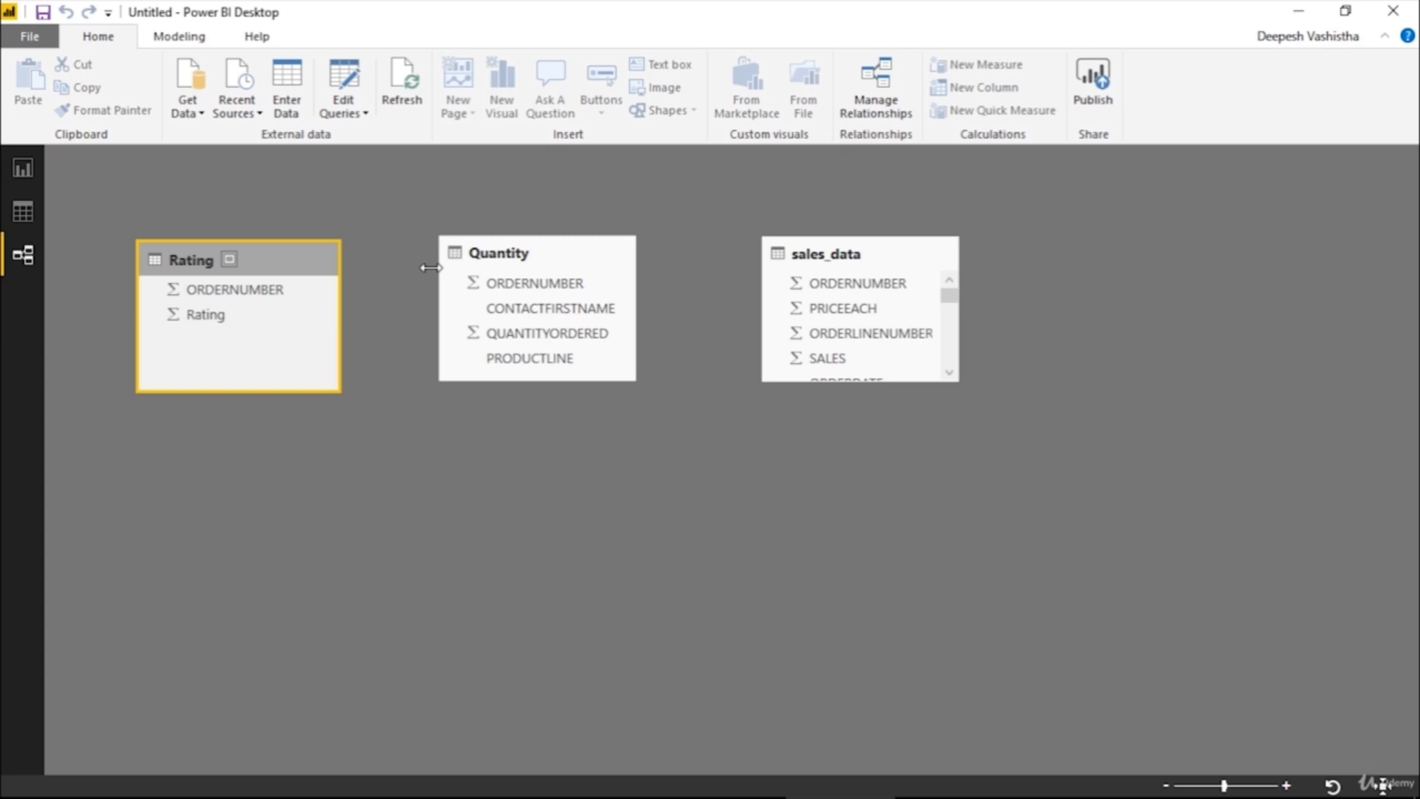
# Examine the data of the Quantity, Rating and sales_data tables for their common ORDERNUMBER column
pyautogui.click(34, 212)
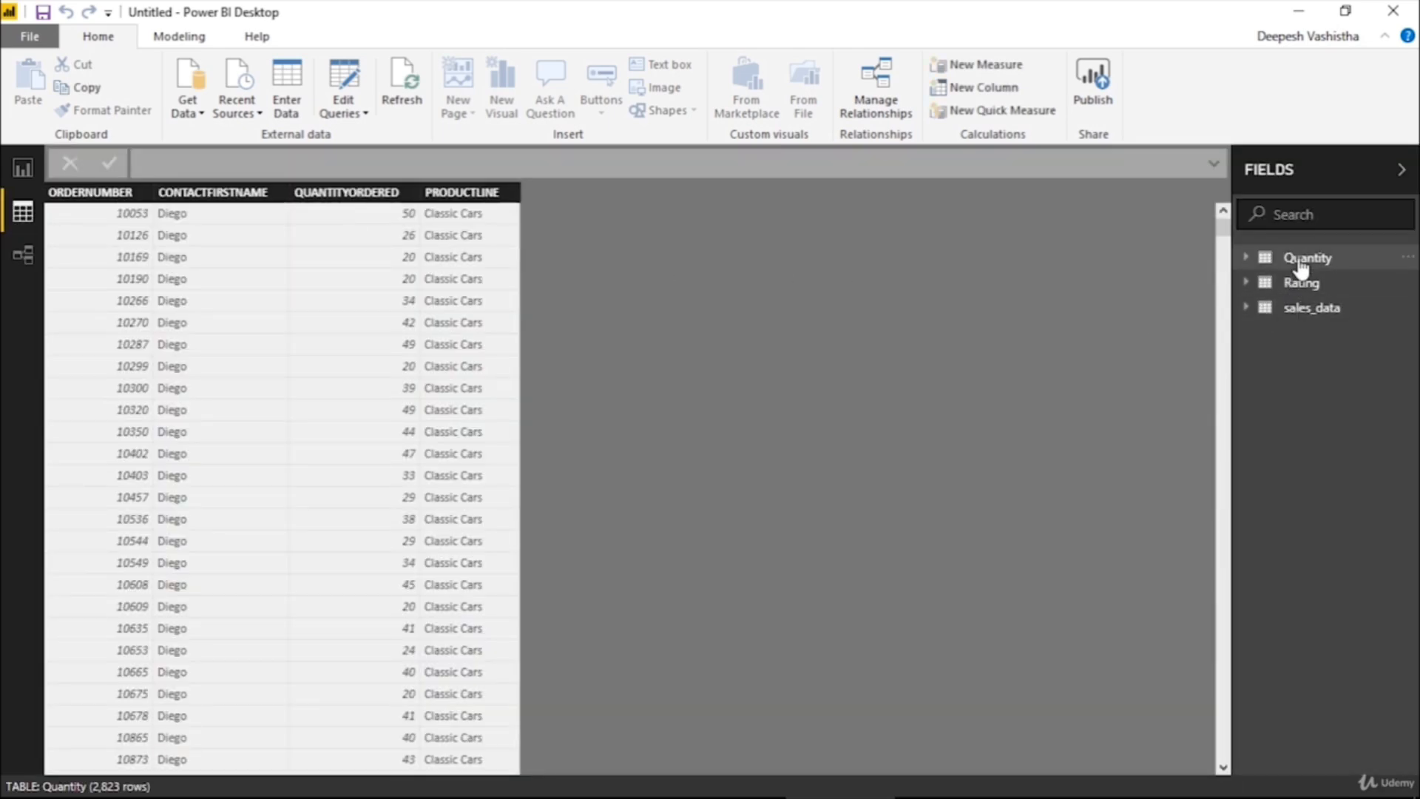
pyautogui.click(128, 198)
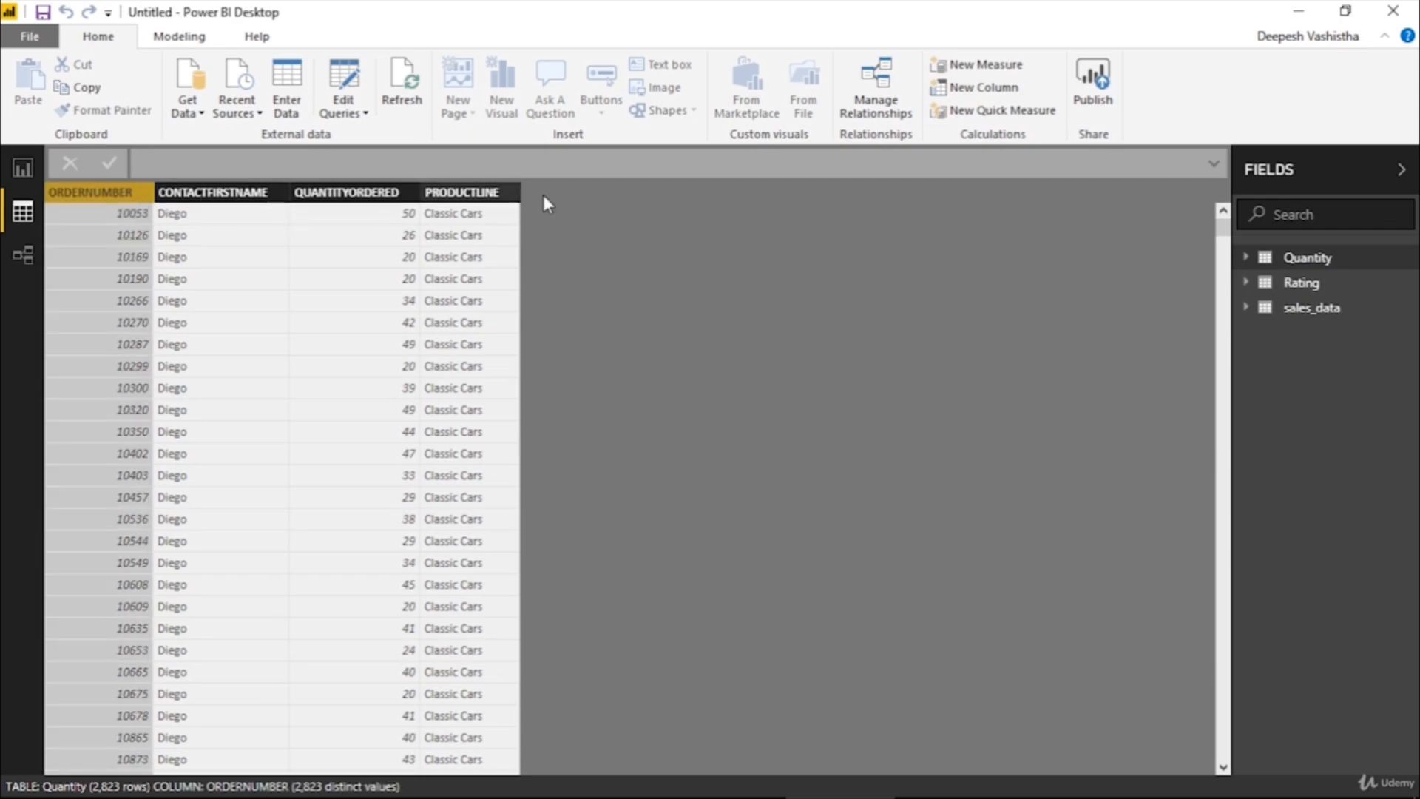
pyautogui.click(1301, 285)
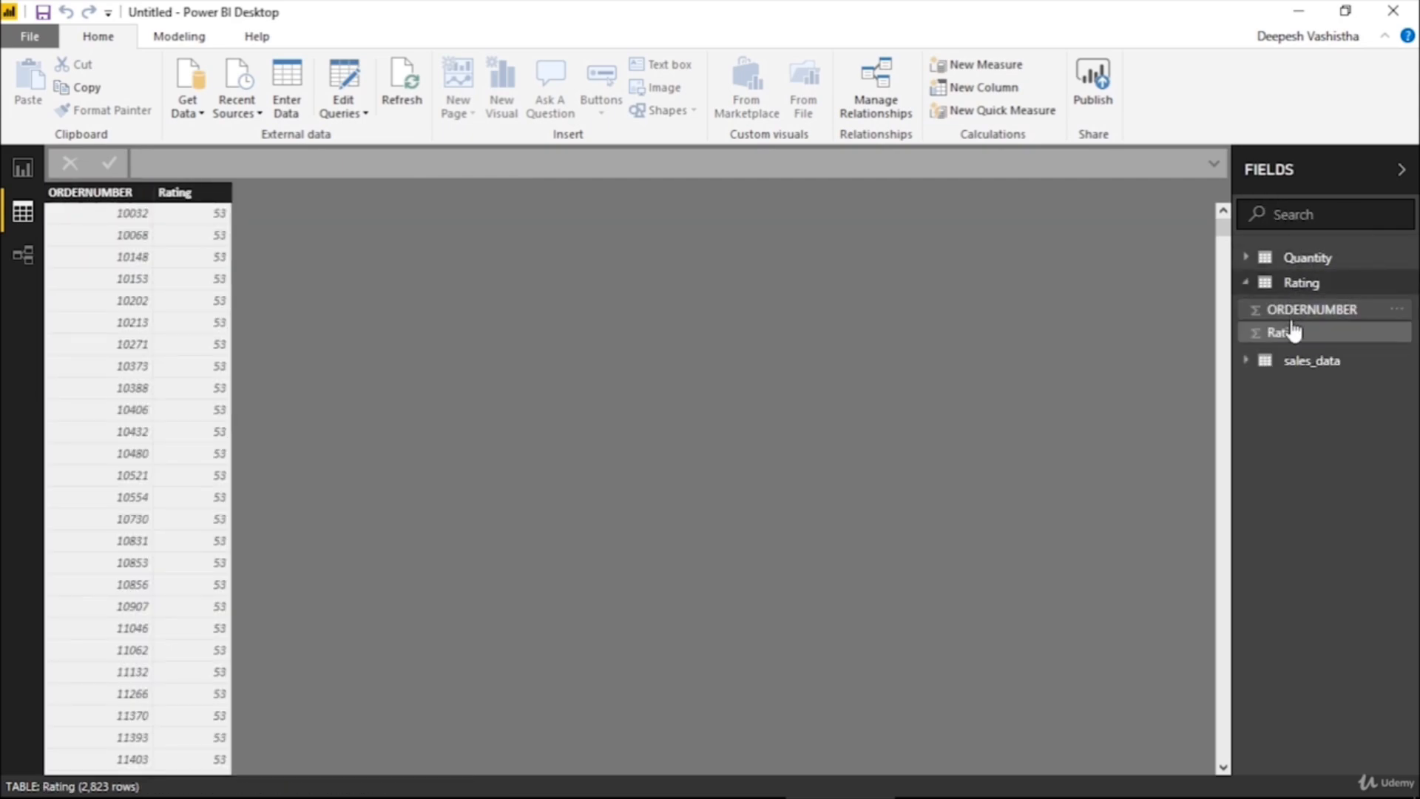
pyautogui.click(1302, 362)
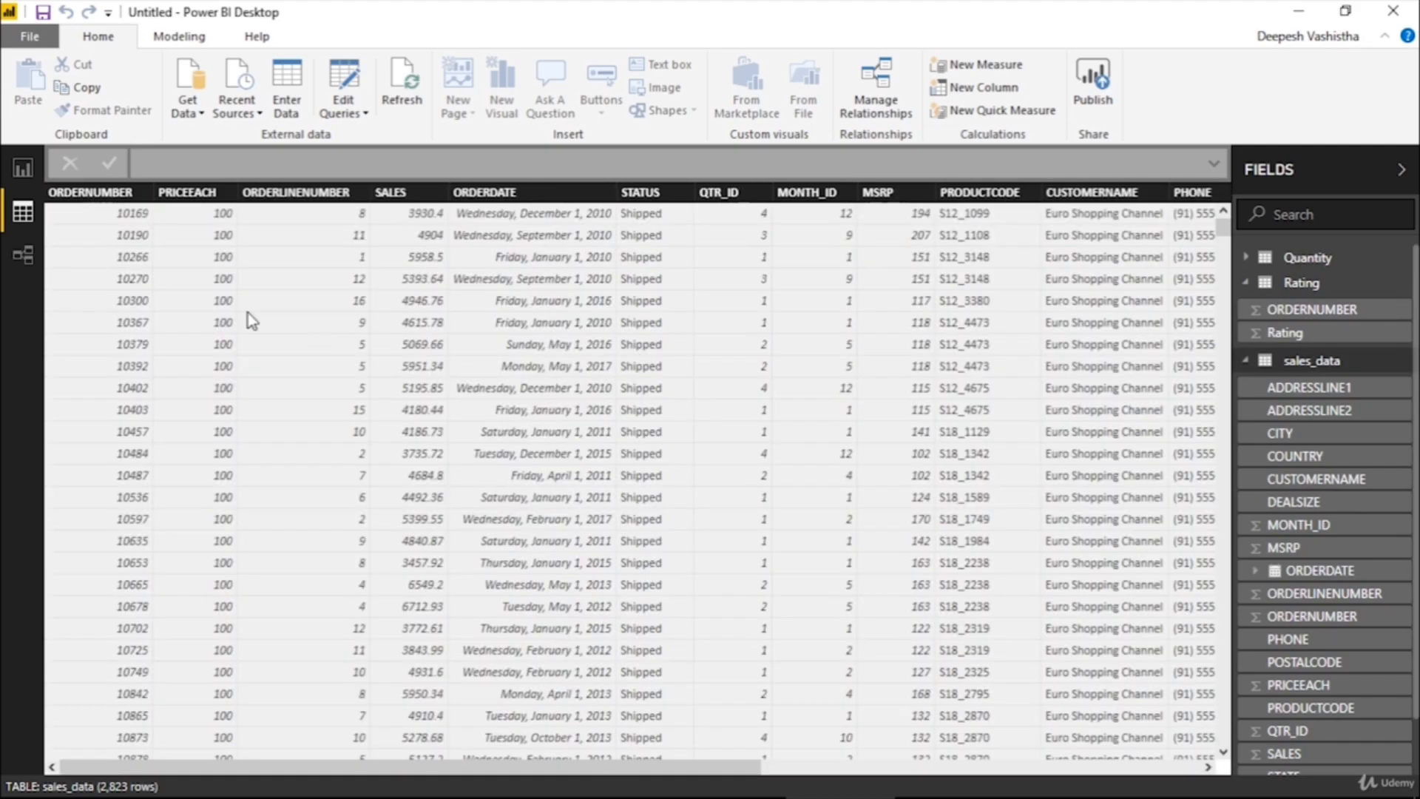
pyautogui.click(121, 217)
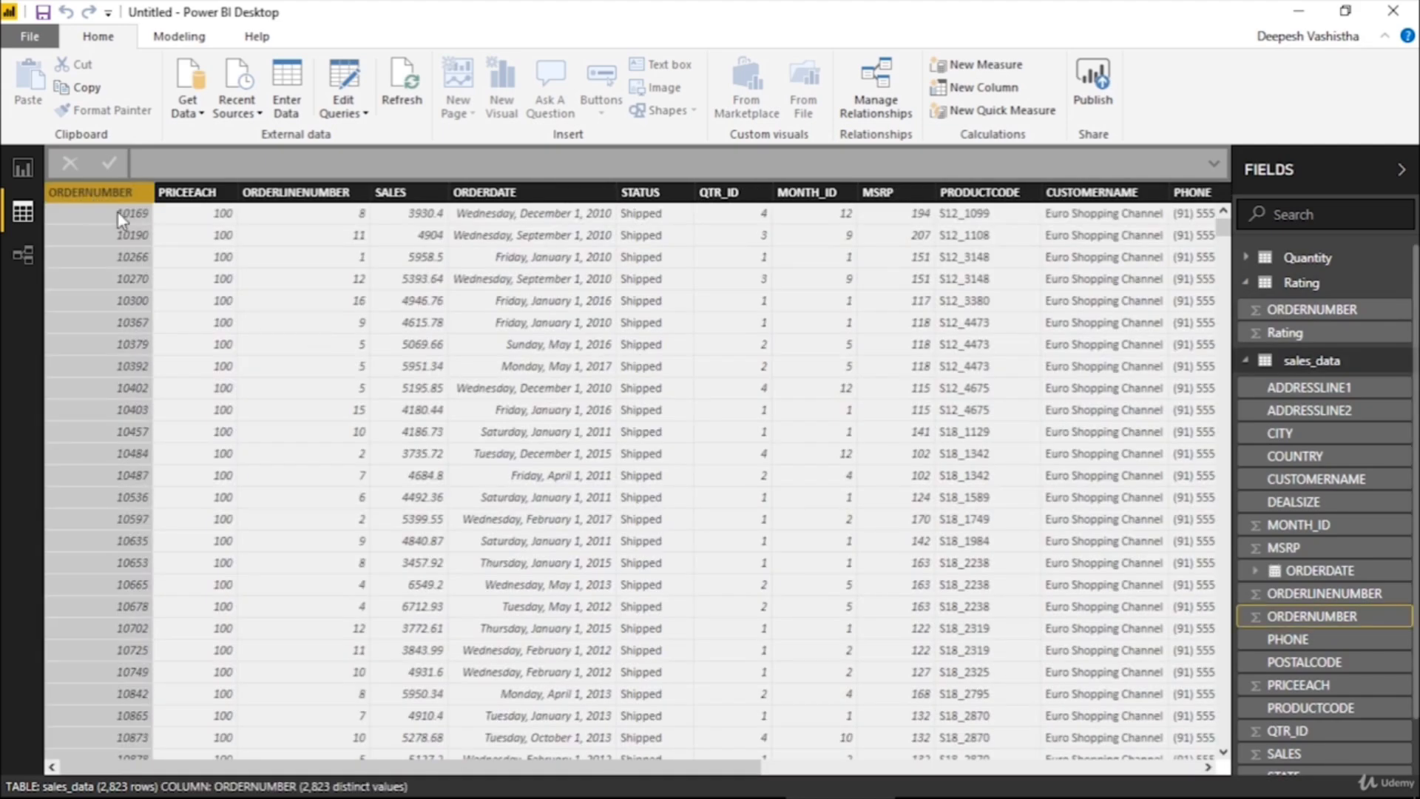
# In the relationship diagram, place Quantity below the other tables and relate it to both Rating and sales_data by ORDERNUMBER
pyautogui.click(7, 277)
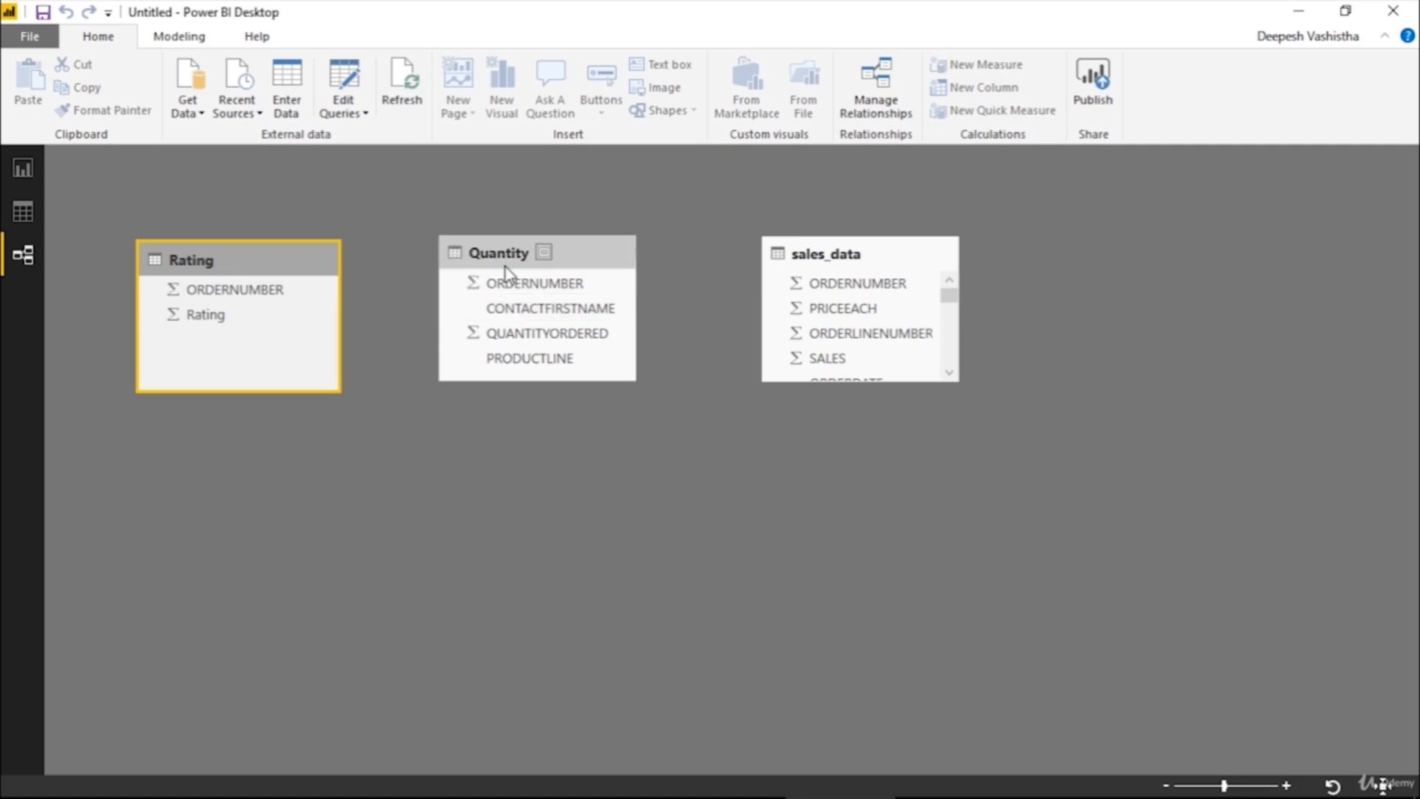
pyautogui.moveTo(506, 271); pyautogui.dragTo(516, 443)
pyautogui.click(244, 288)
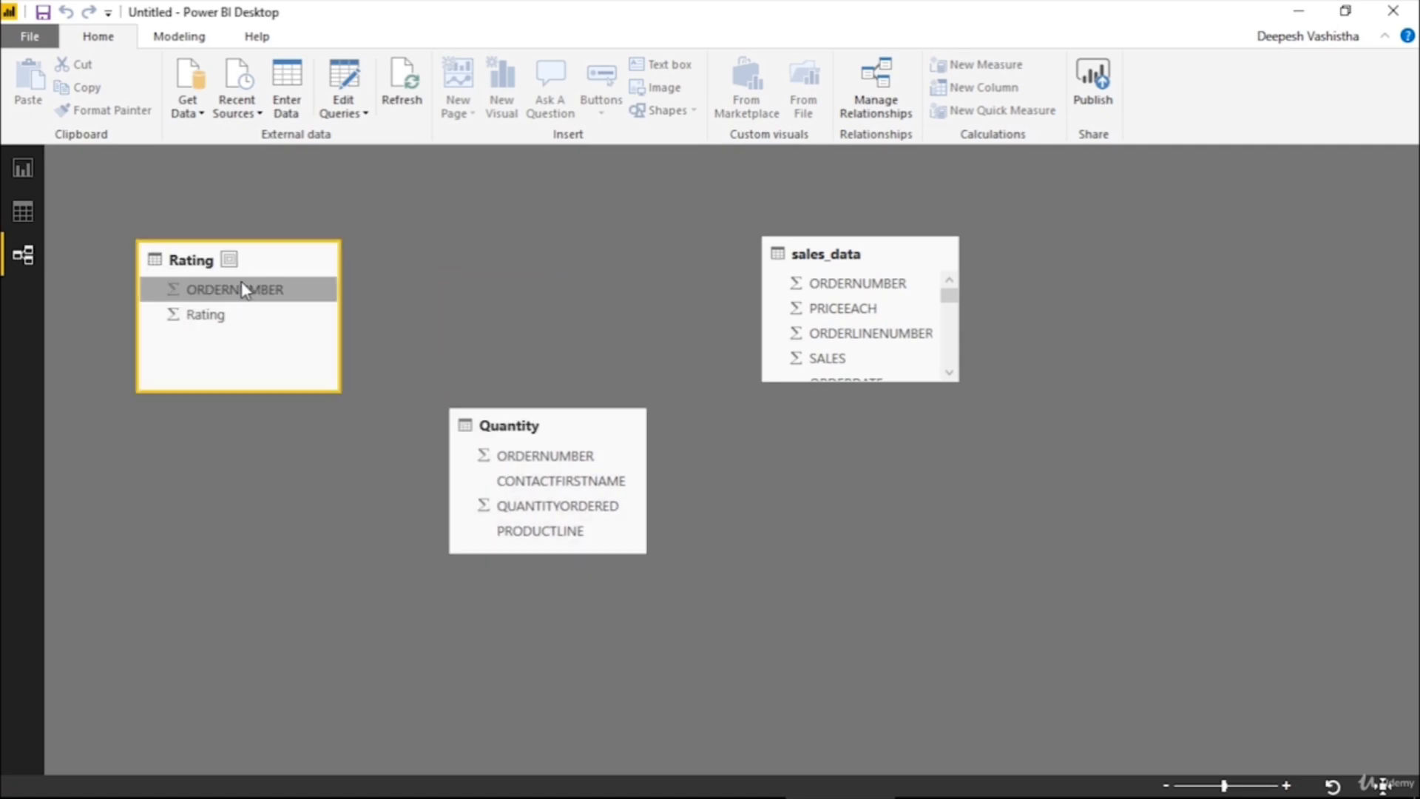
pyautogui.moveTo(244, 289); pyautogui.dragTo(558, 463)
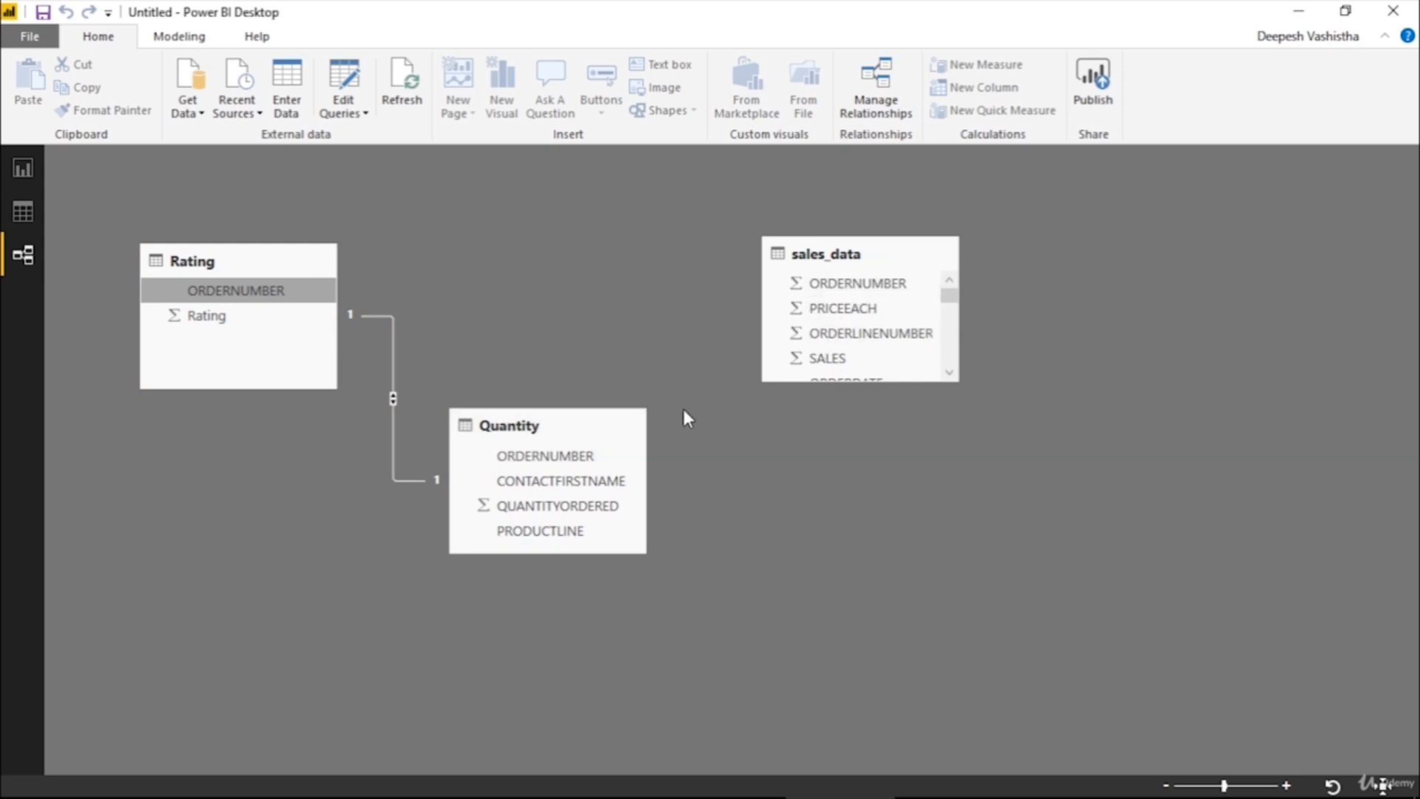
pyautogui.moveTo(614, 456); pyautogui.dragTo(818, 284)
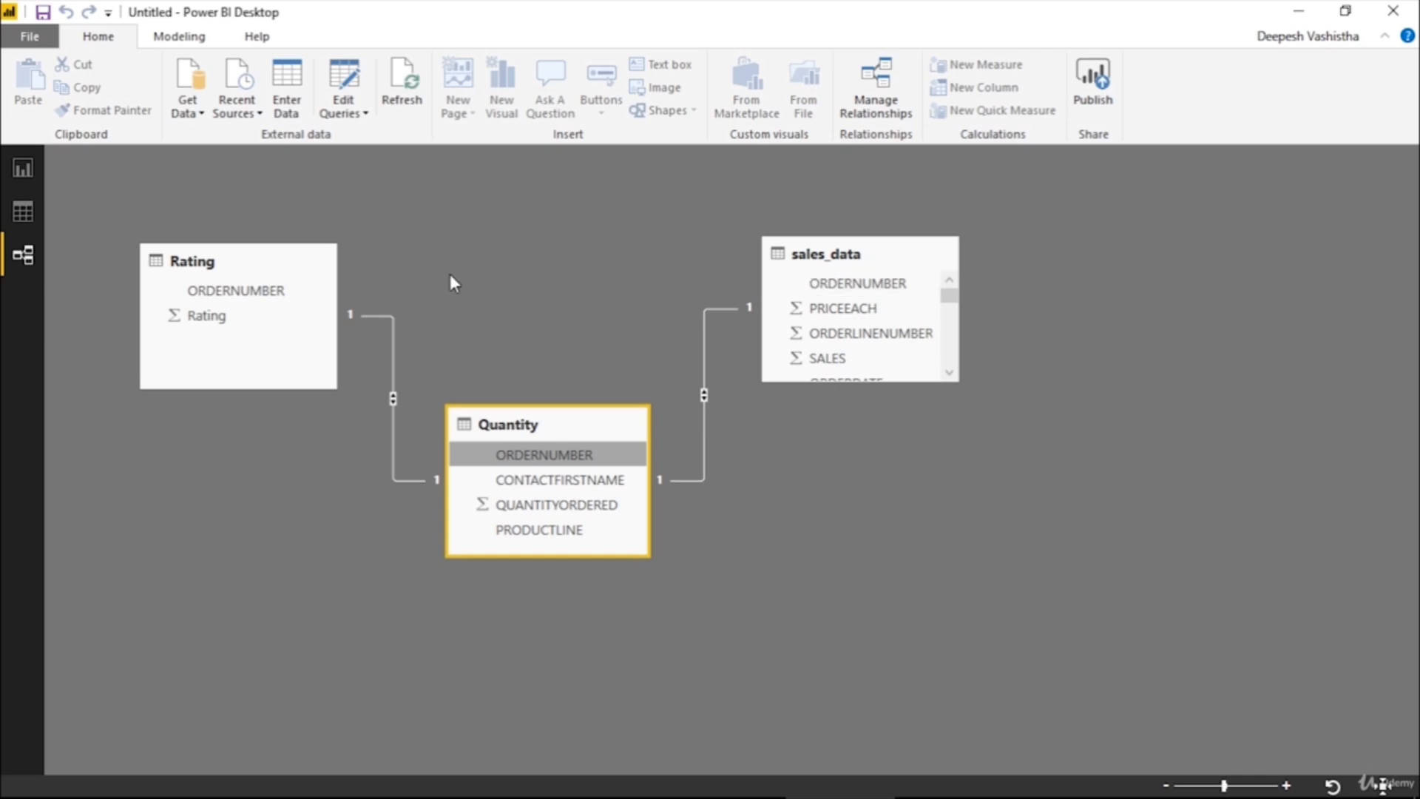
# Try relating Rating directly to sales_data by ORDERNUMBER, and delete that relationship
pyautogui.moveTo(254, 292); pyautogui.dragTo(838, 289)
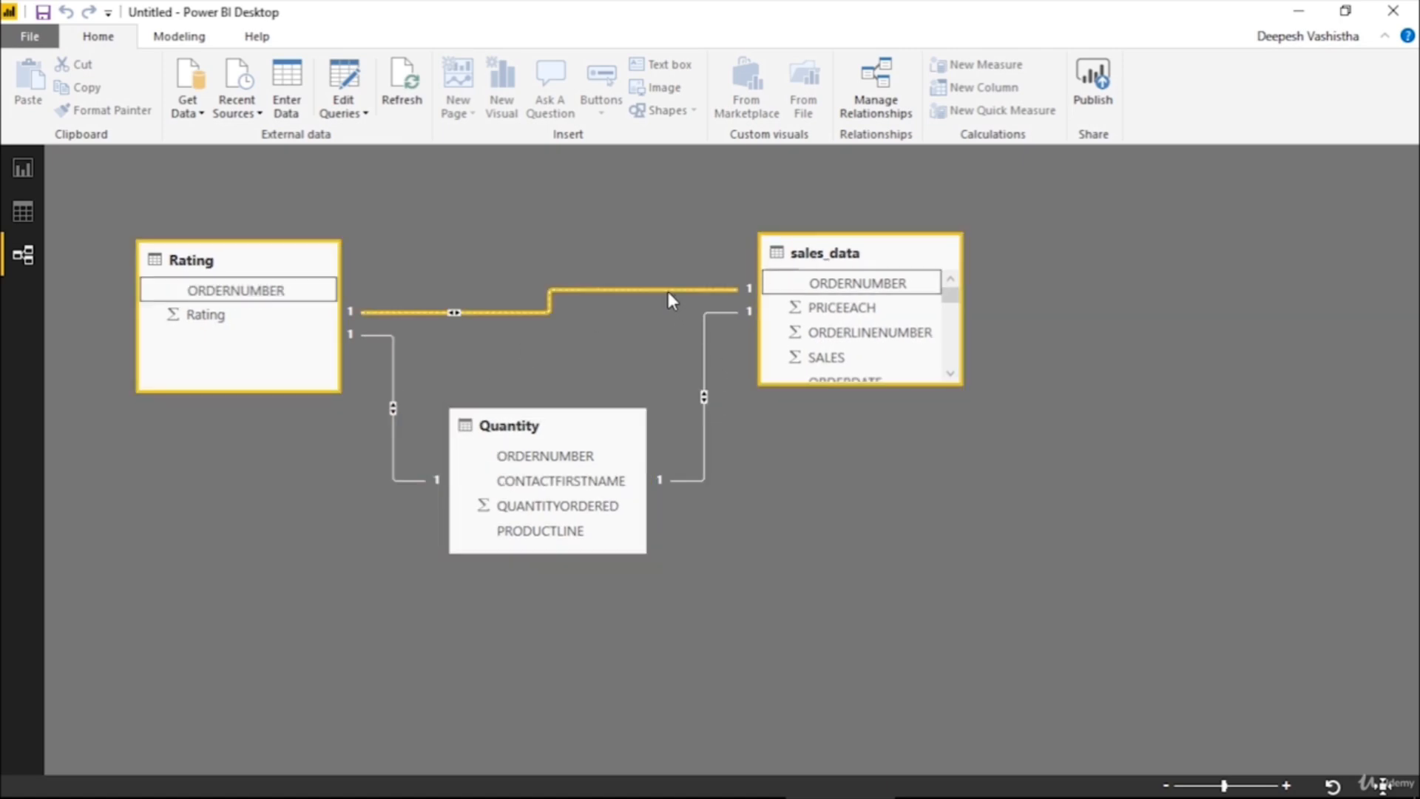
pyautogui.press('Delete')
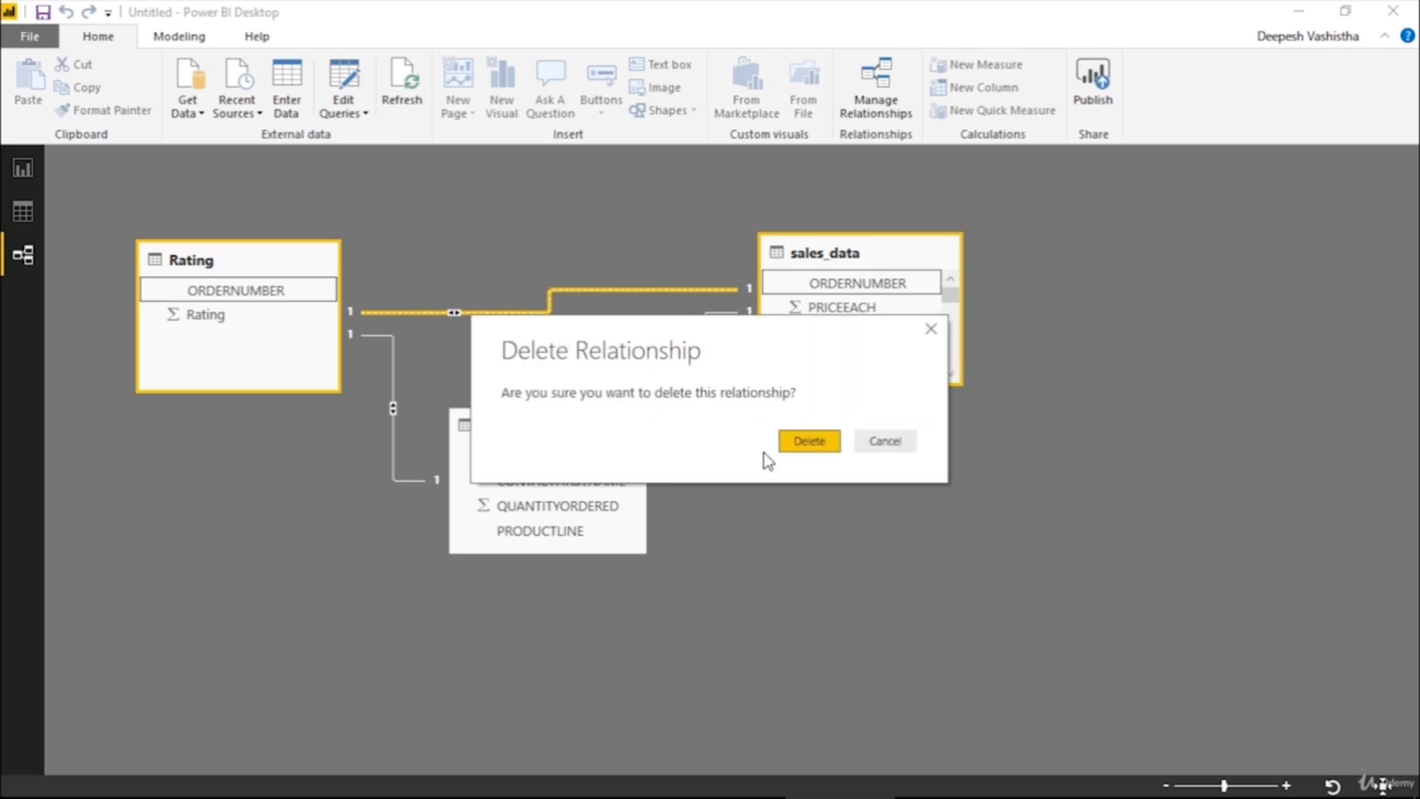
pyautogui.click(789, 442)
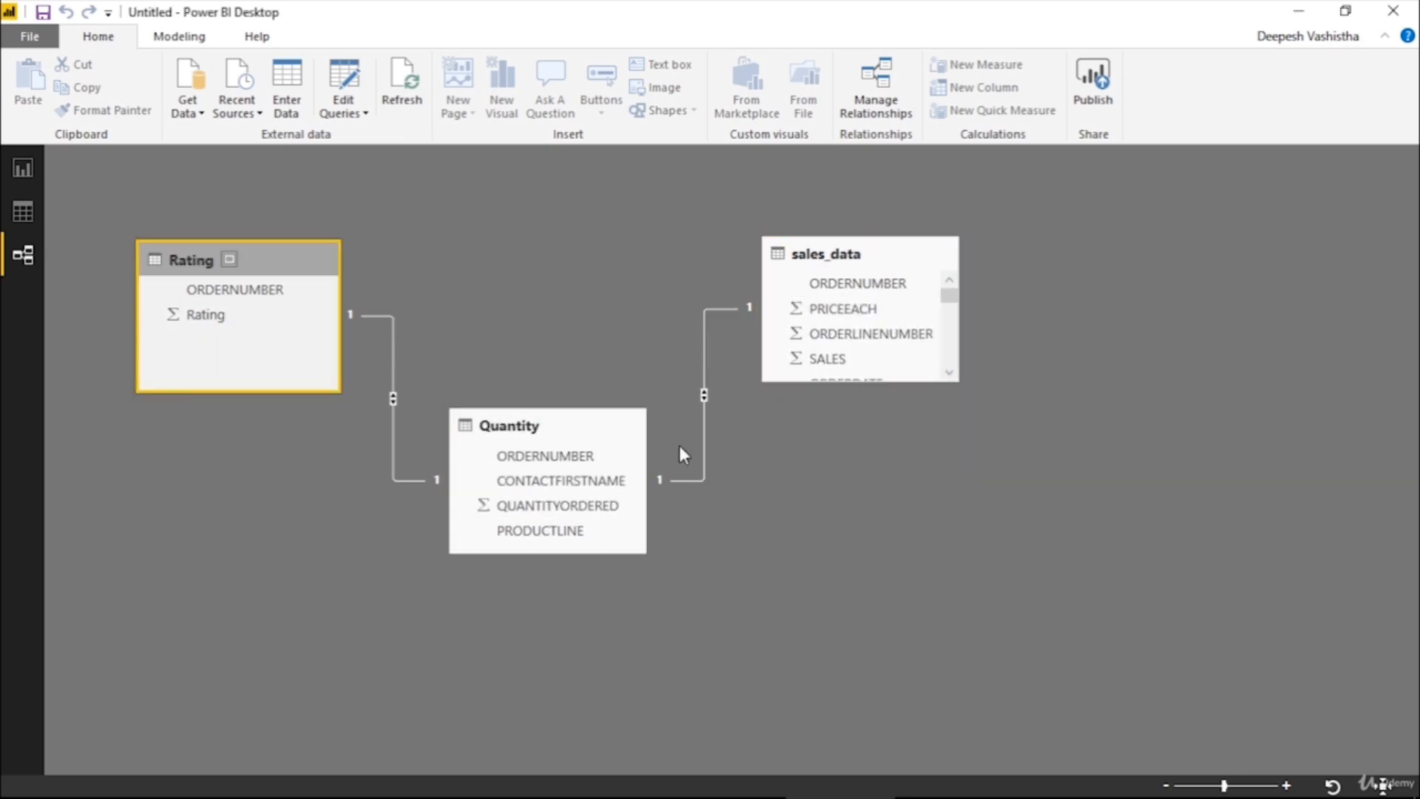
# Return to the report's table visual and add QUANTITYORDERED, CITY and DEALSIZE to it
pyautogui.click(27, 169)
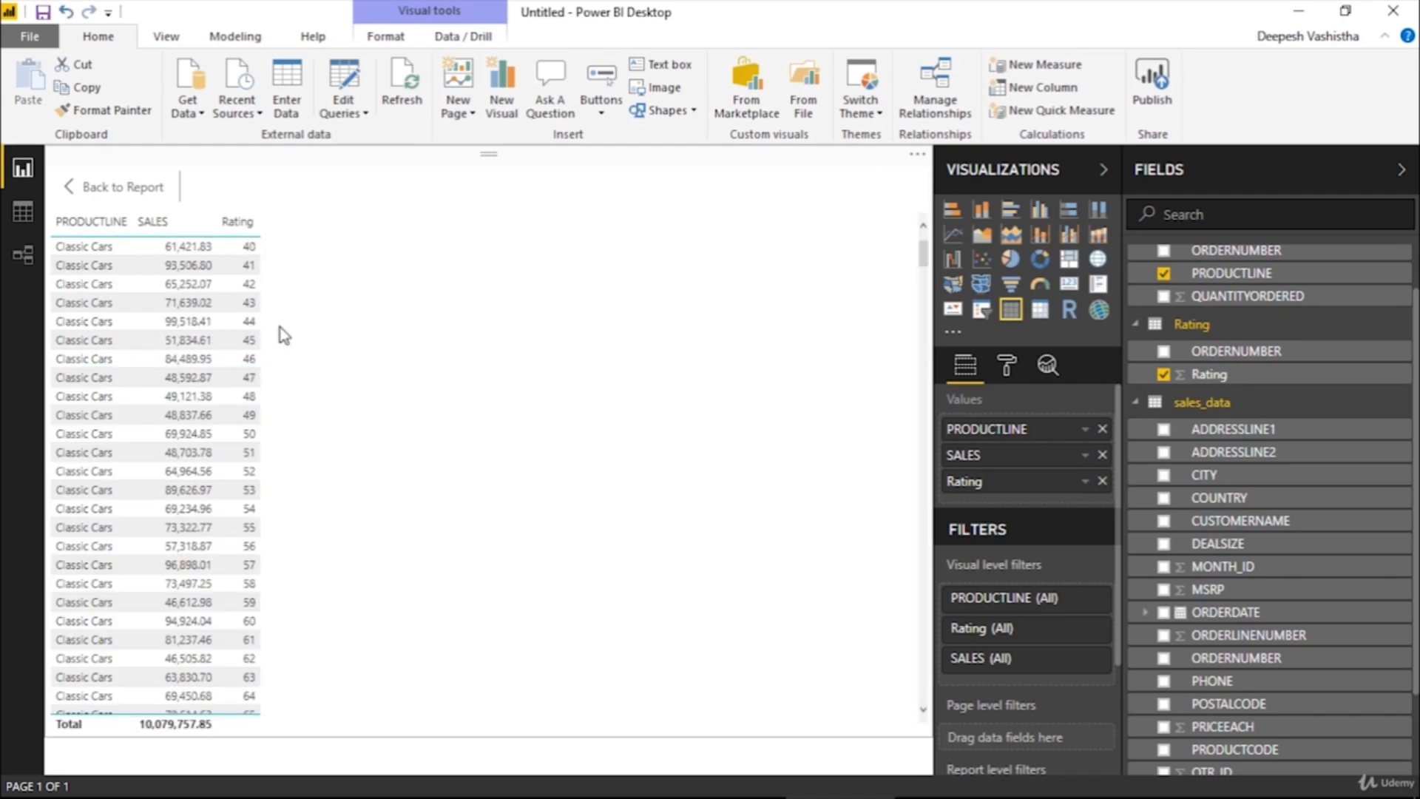
pyautogui.scroll(-10, 281, 333)
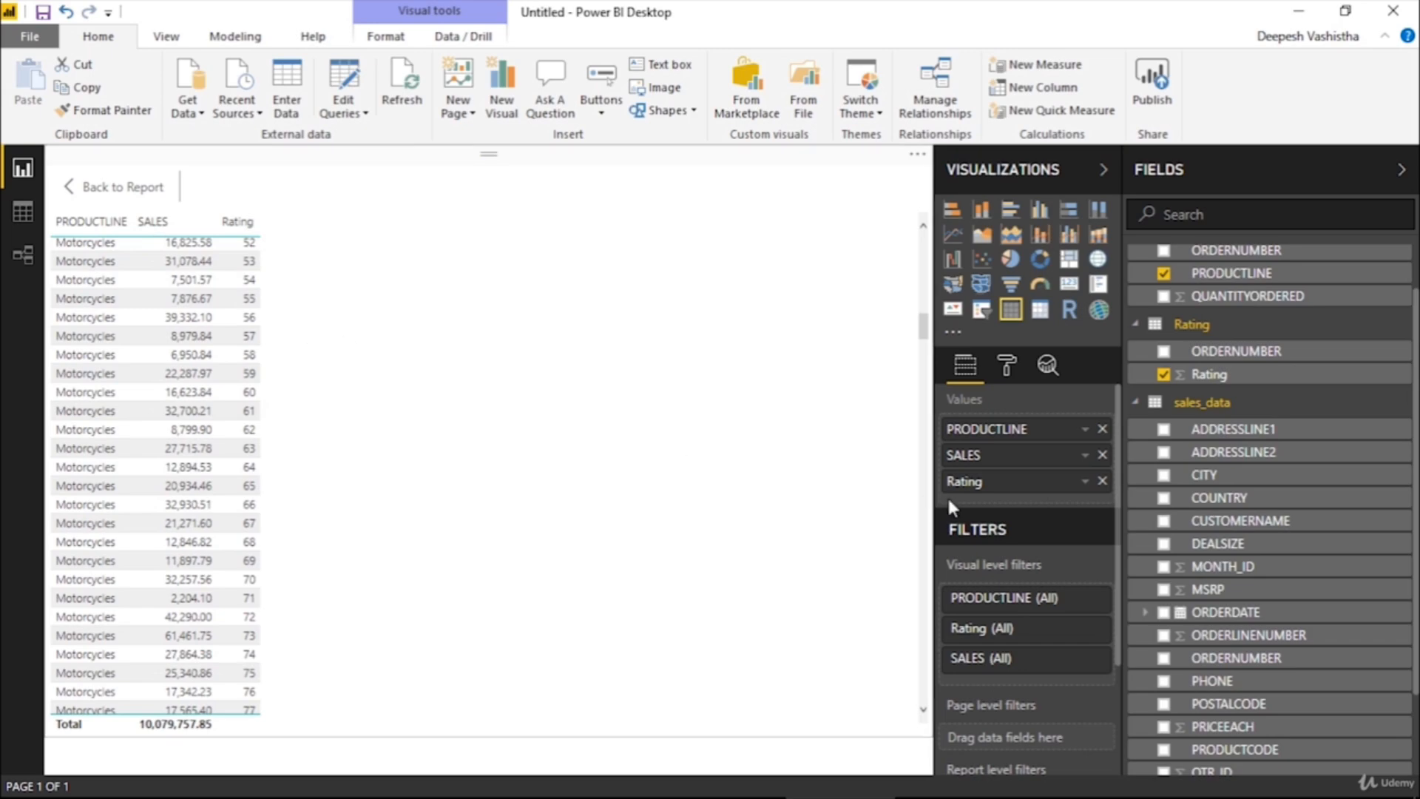
pyautogui.click(1163, 295)
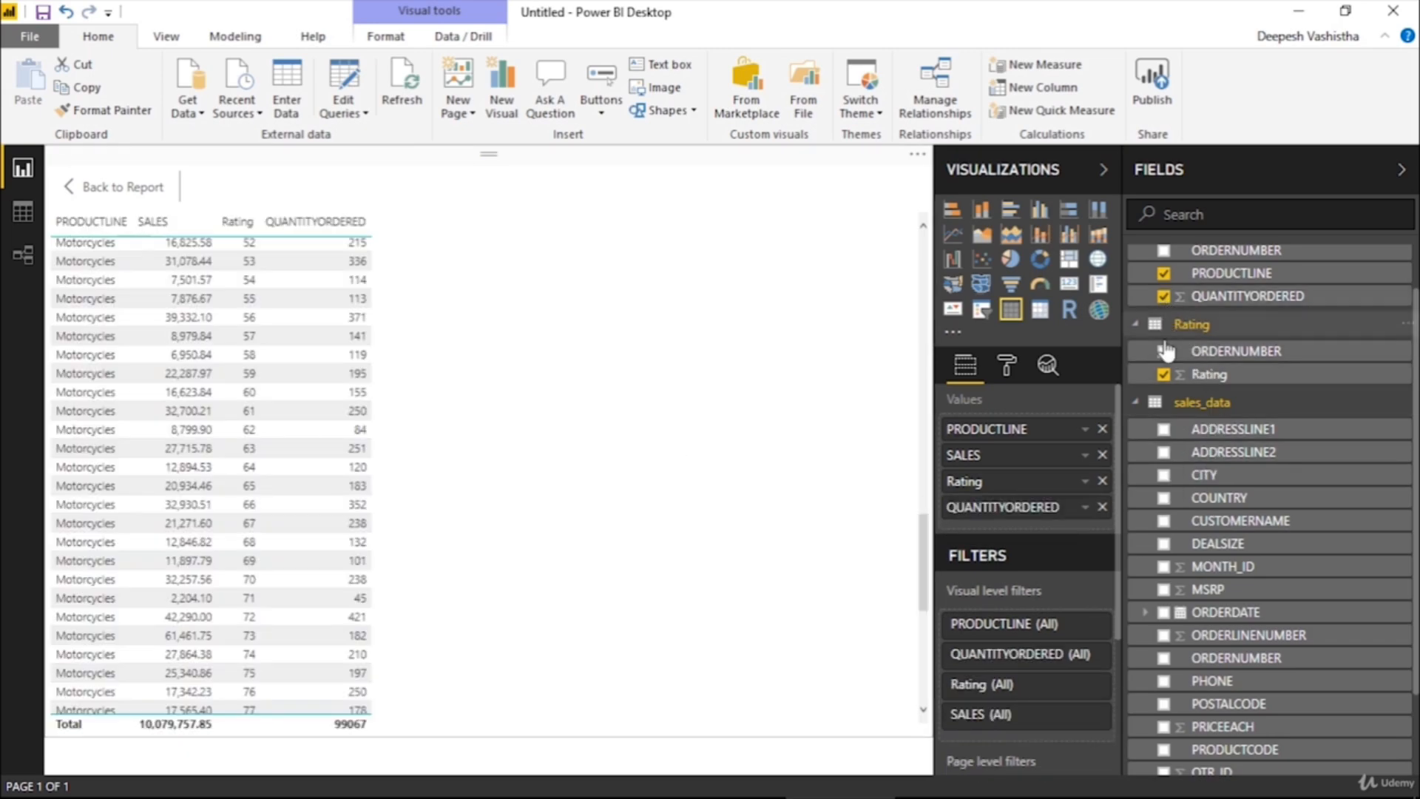
pyautogui.click(1163, 475)
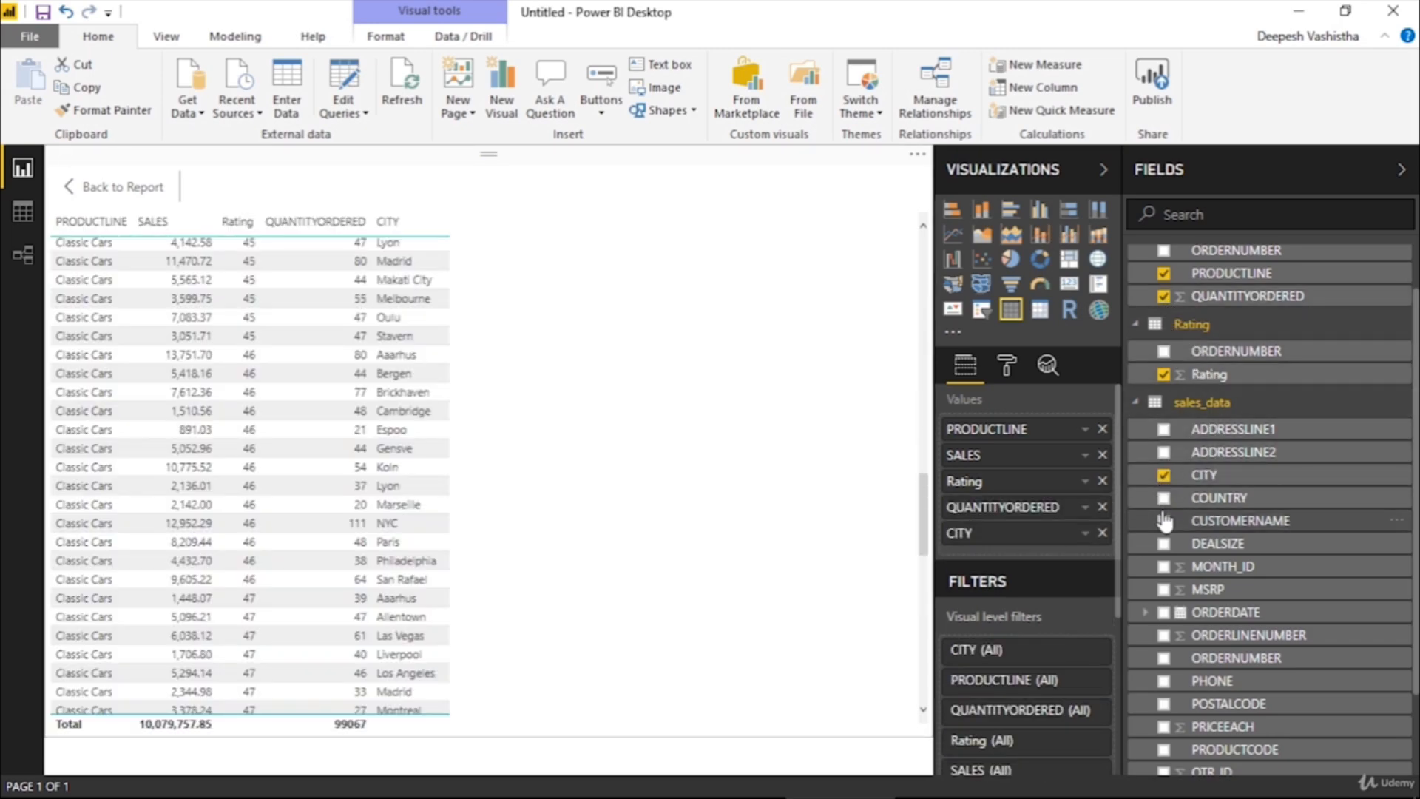
pyautogui.click(1165, 546)
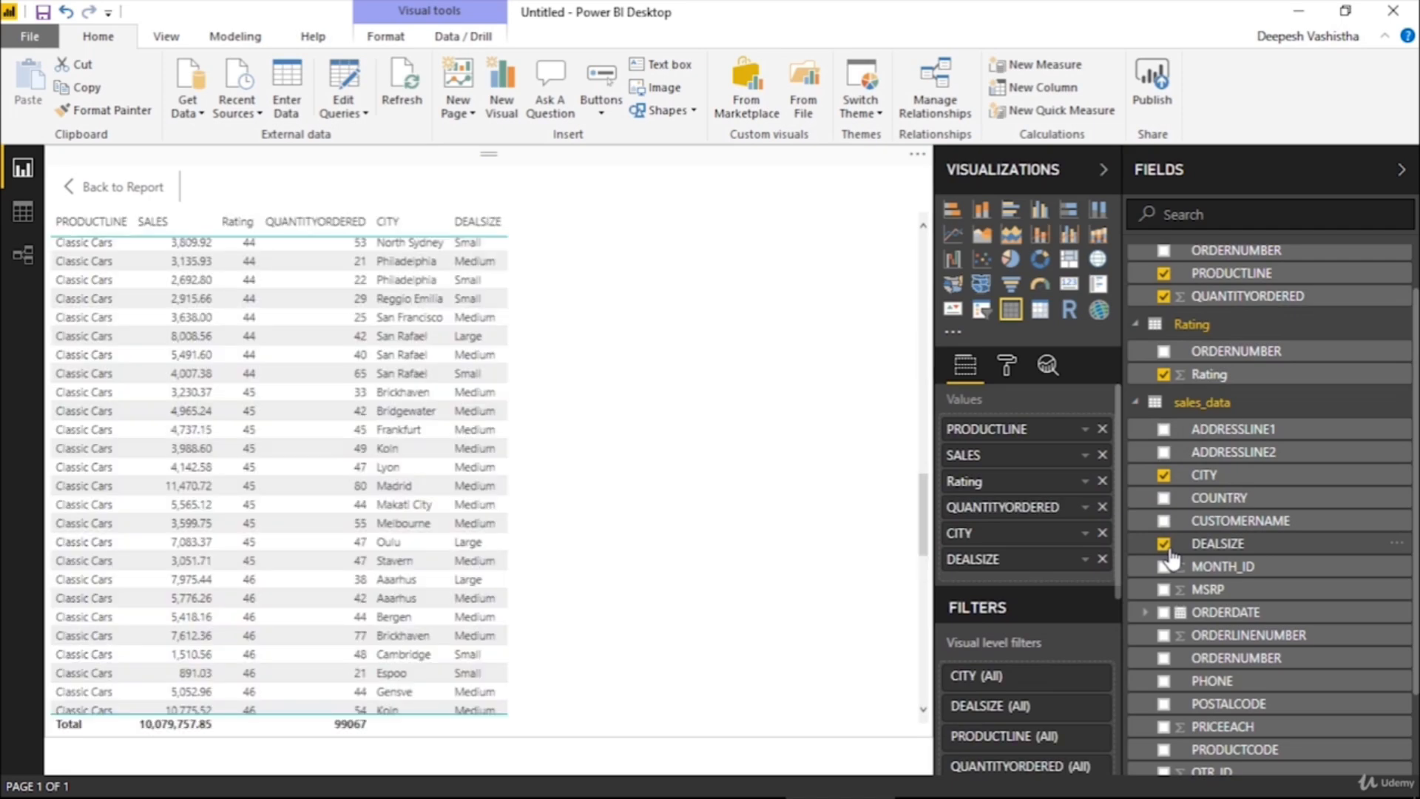
pyautogui.scroll(10, 673, 492)
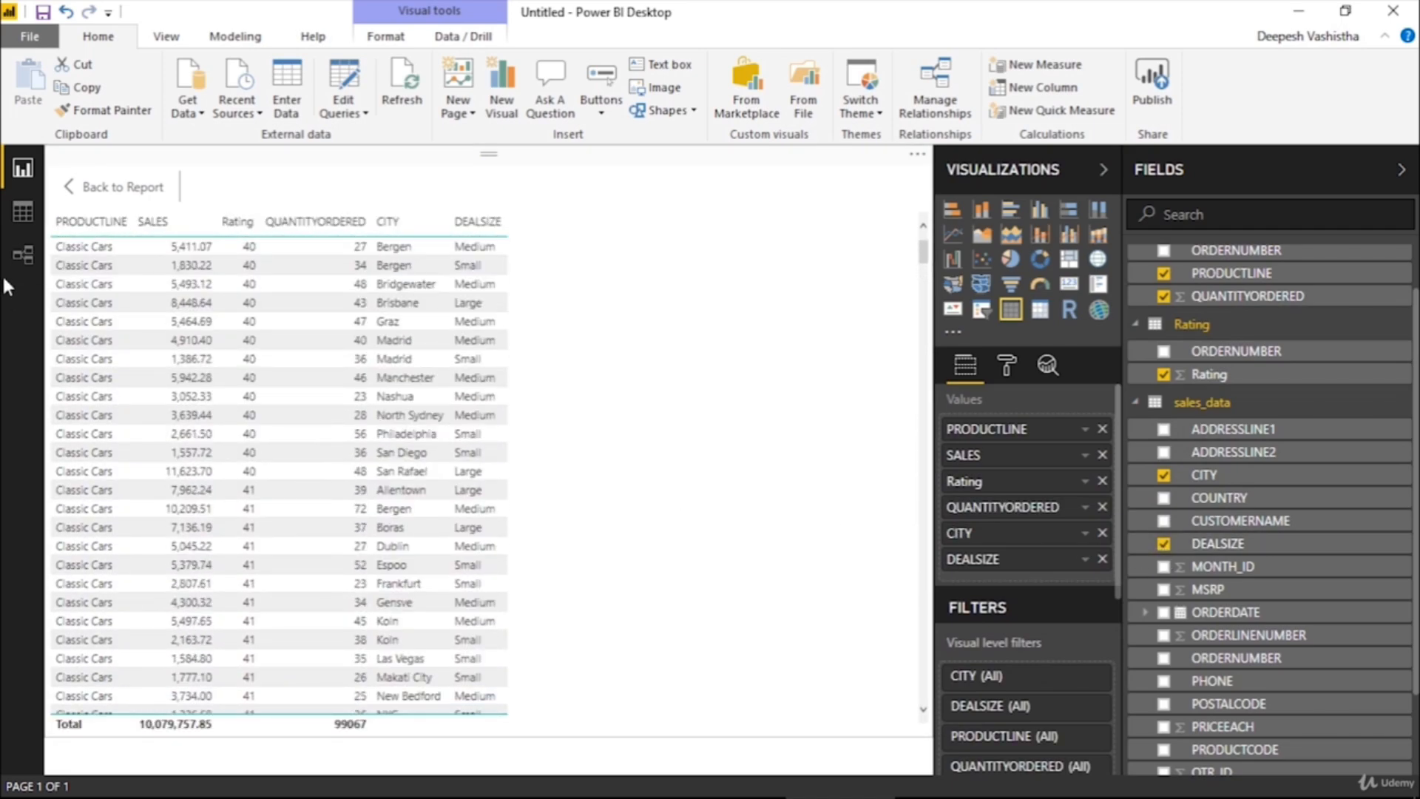
# Open Manage relationships and compare its listed table and column pairs with the links in the relationship diagram
pyautogui.click(4, 274)
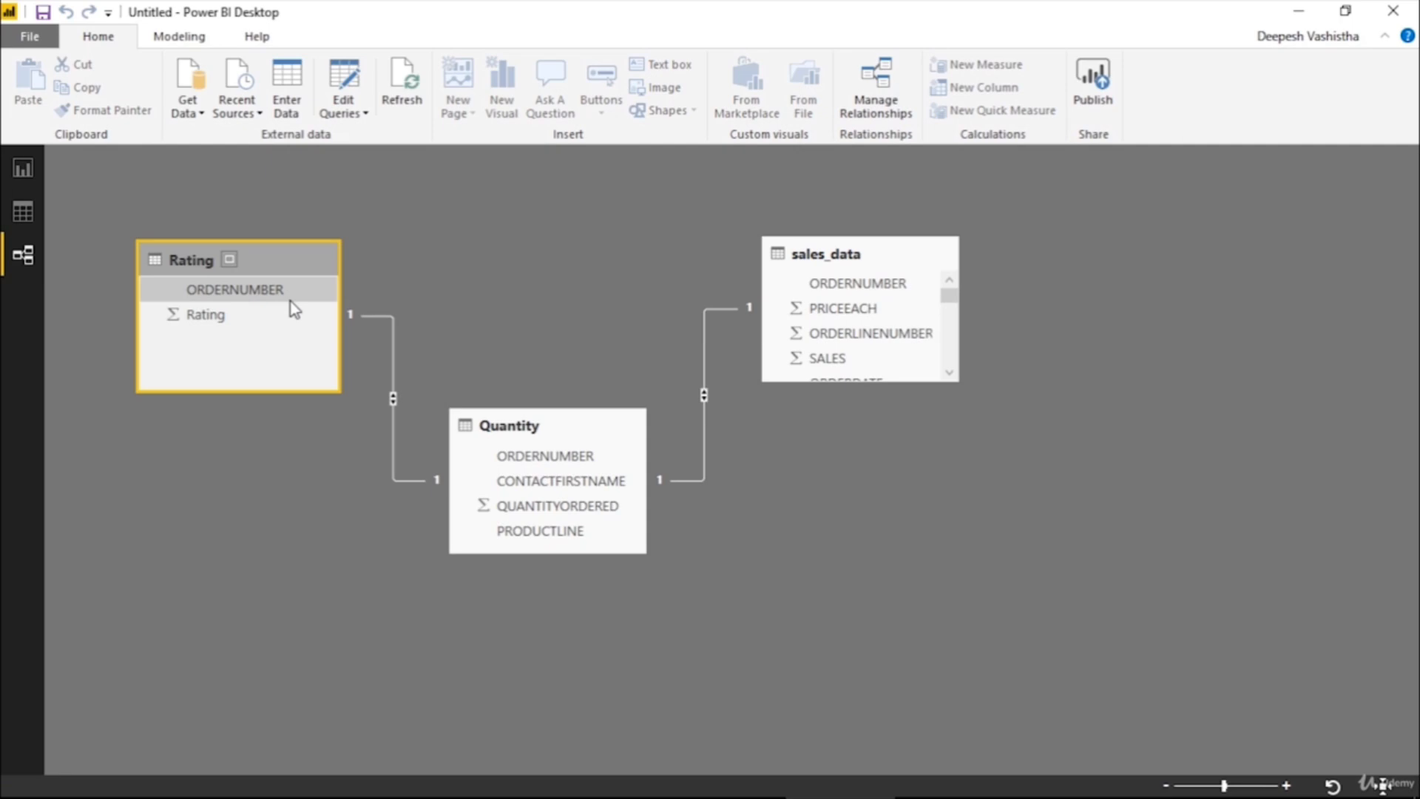
pyautogui.click(898, 110)
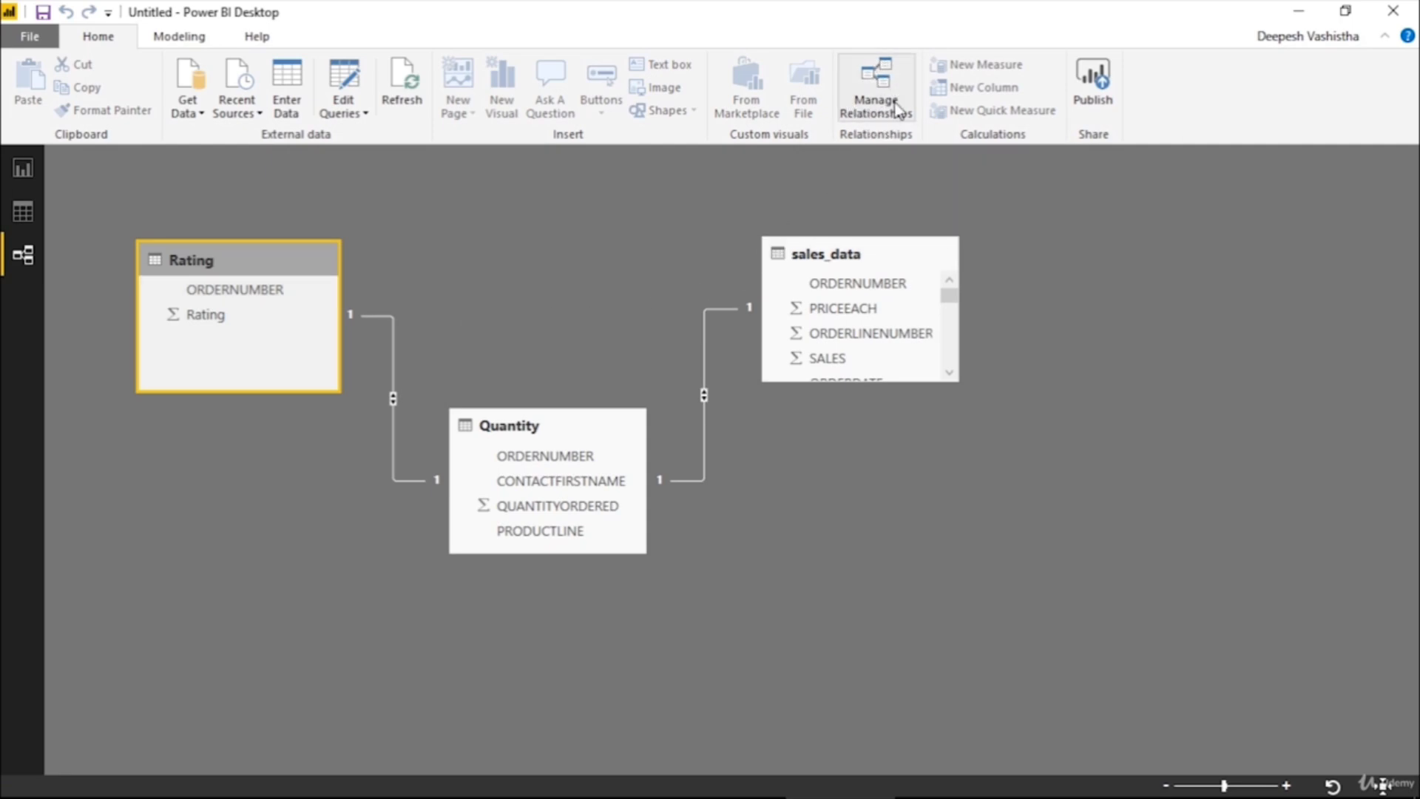
pyautogui.click(873, 76)
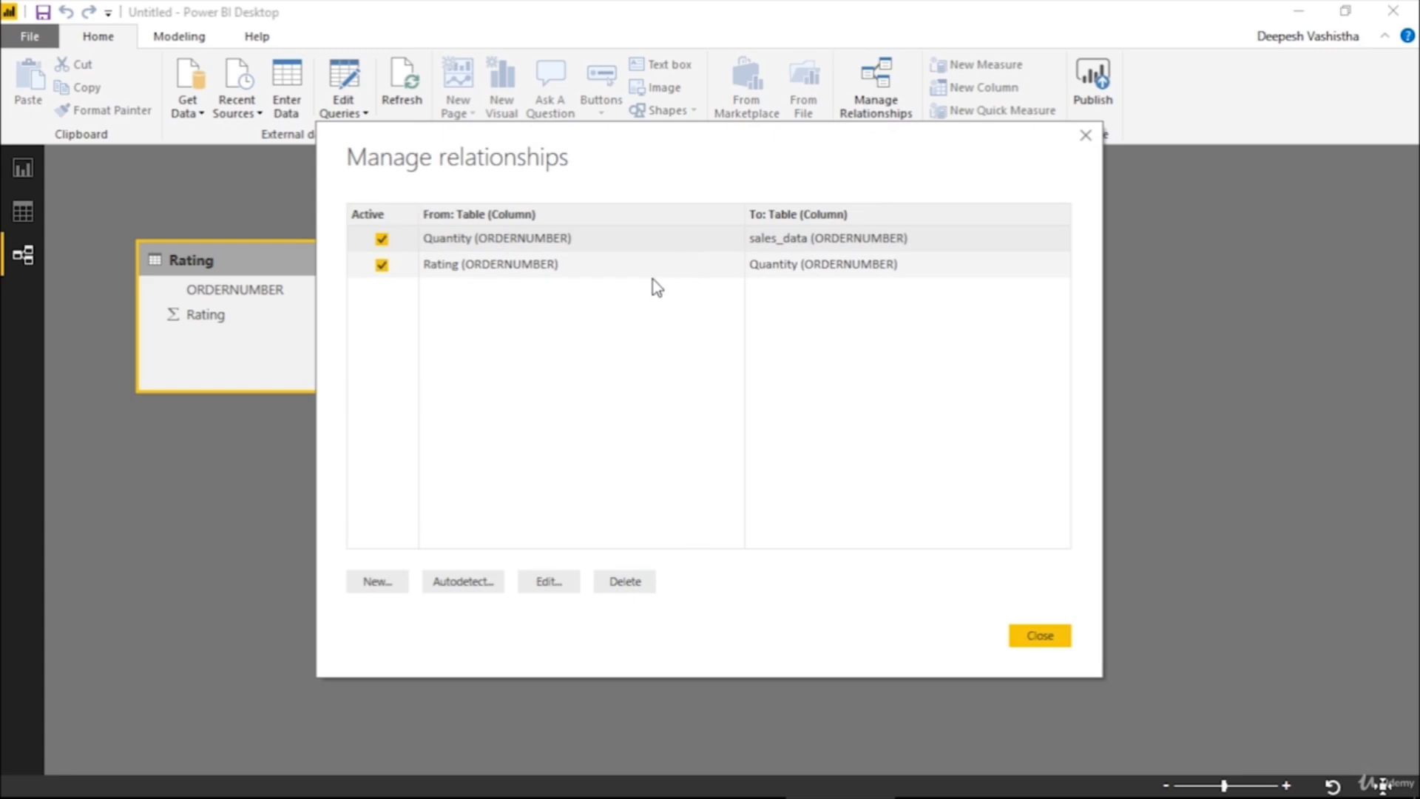
pyautogui.moveTo(614, 140); pyautogui.dragTo(935, 327)
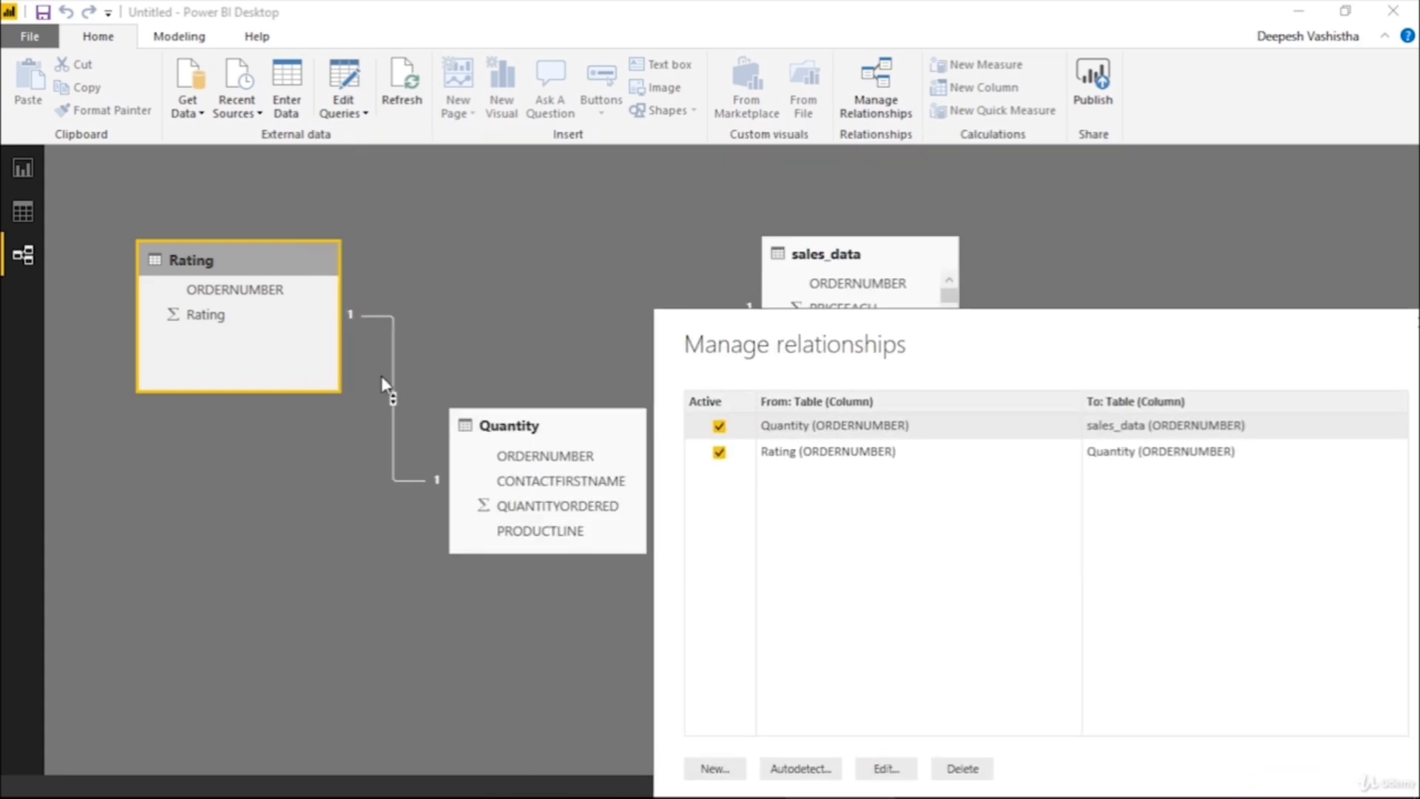
pyautogui.moveTo(834, 312); pyautogui.dragTo(514, 128)
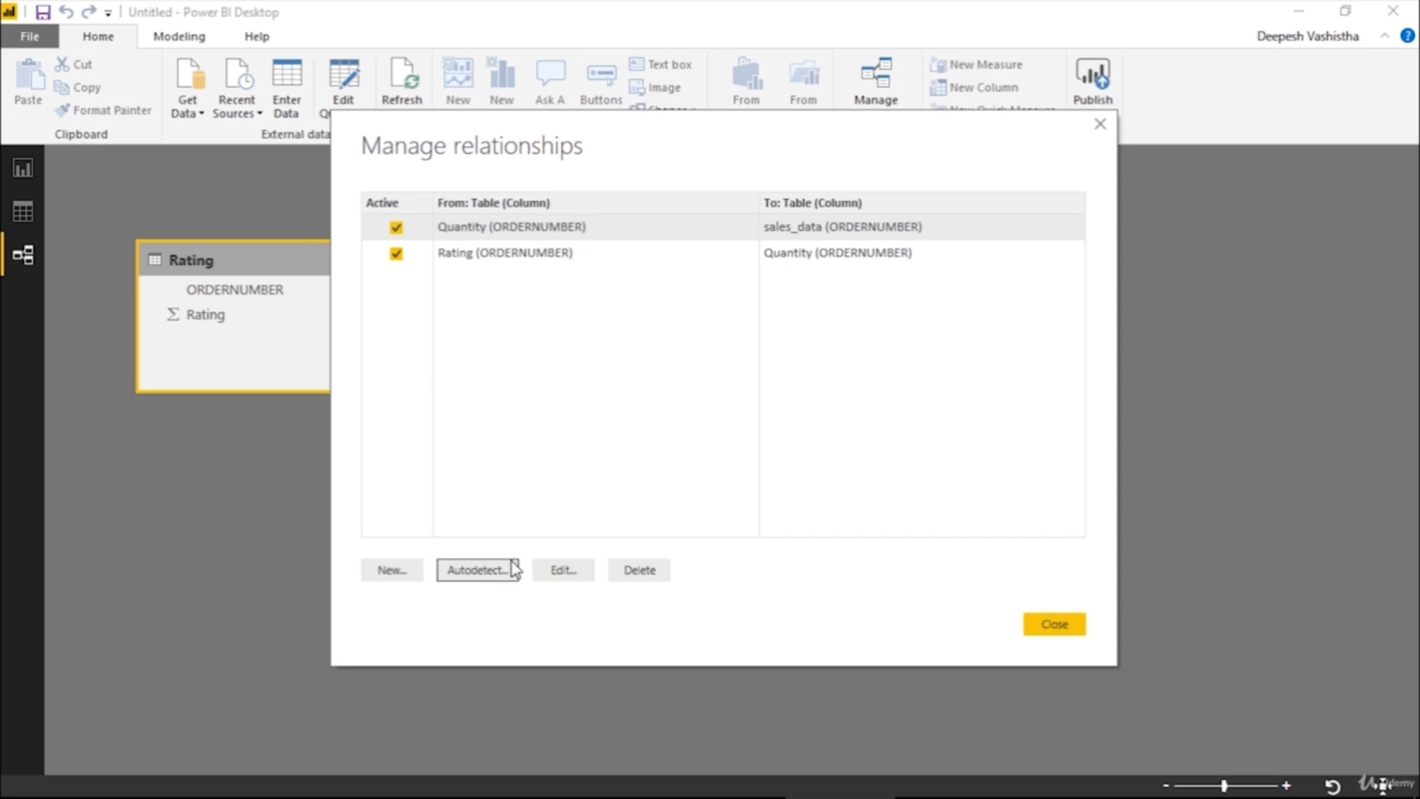
pyautogui.moveTo(503, 164); pyautogui.dragTo(772, 335)
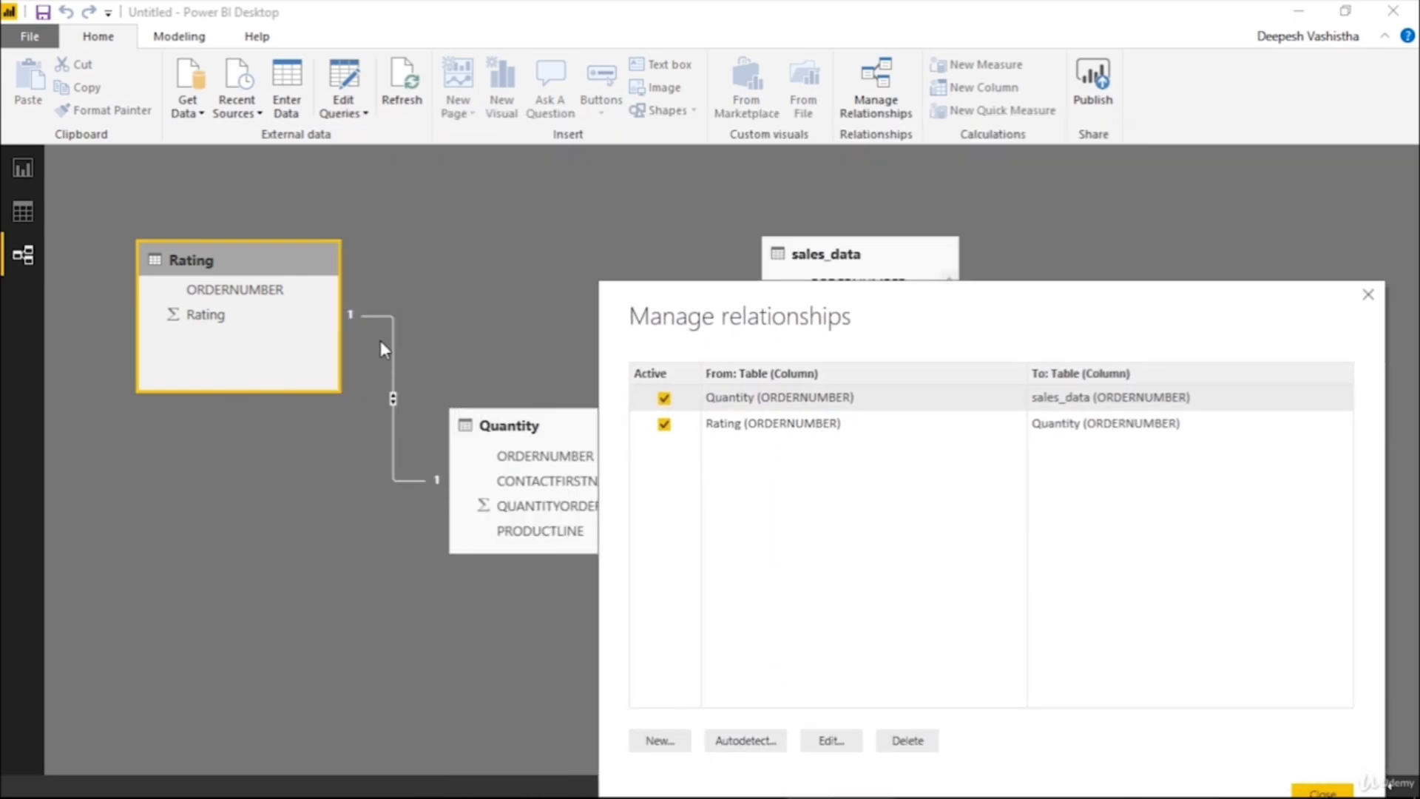
pyautogui.moveTo(628, 340); pyautogui.dragTo(346, 153)
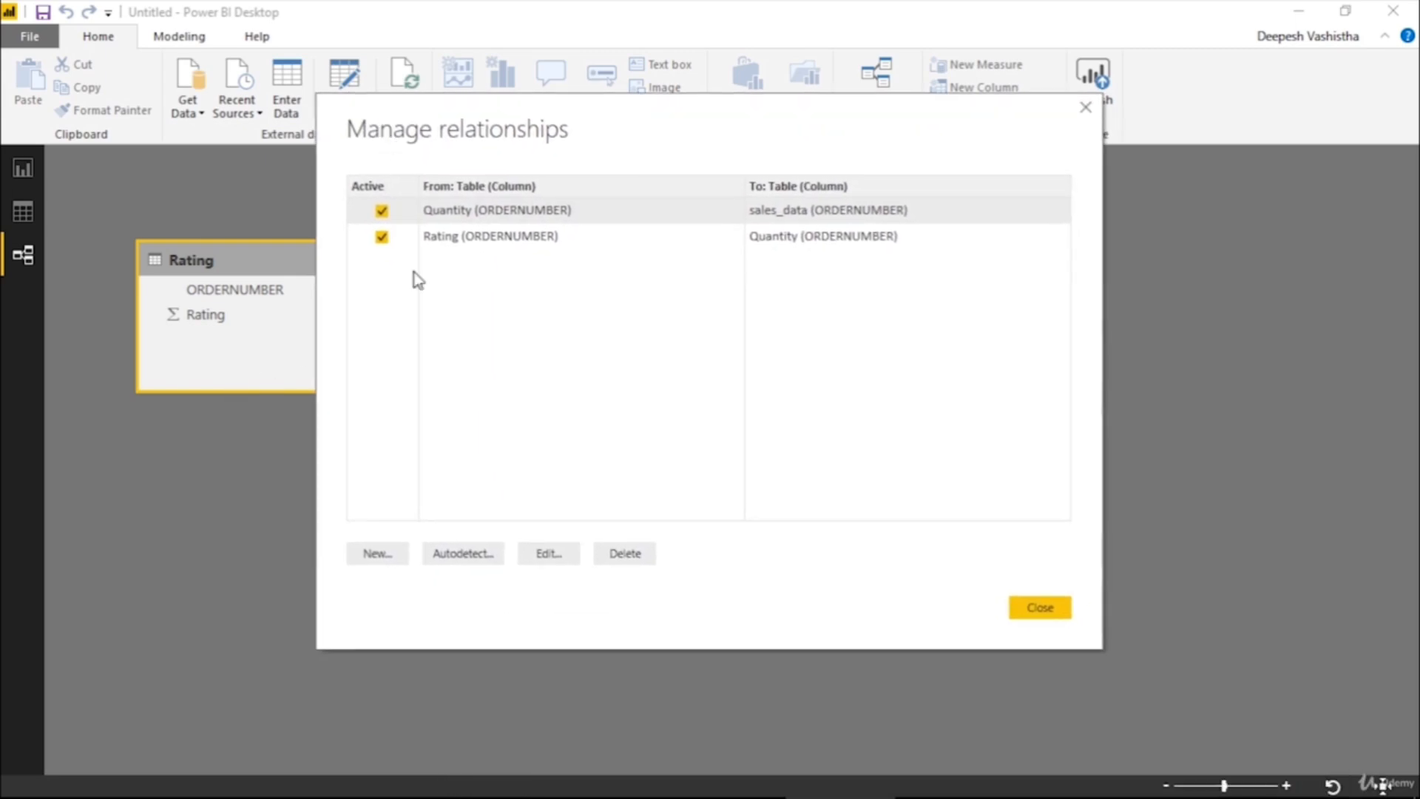
# Open the Quantity to sales_data relationship for editing, examine its cardinality and cross filter direction options, and leave without saving
pyautogui.click(556, 564)
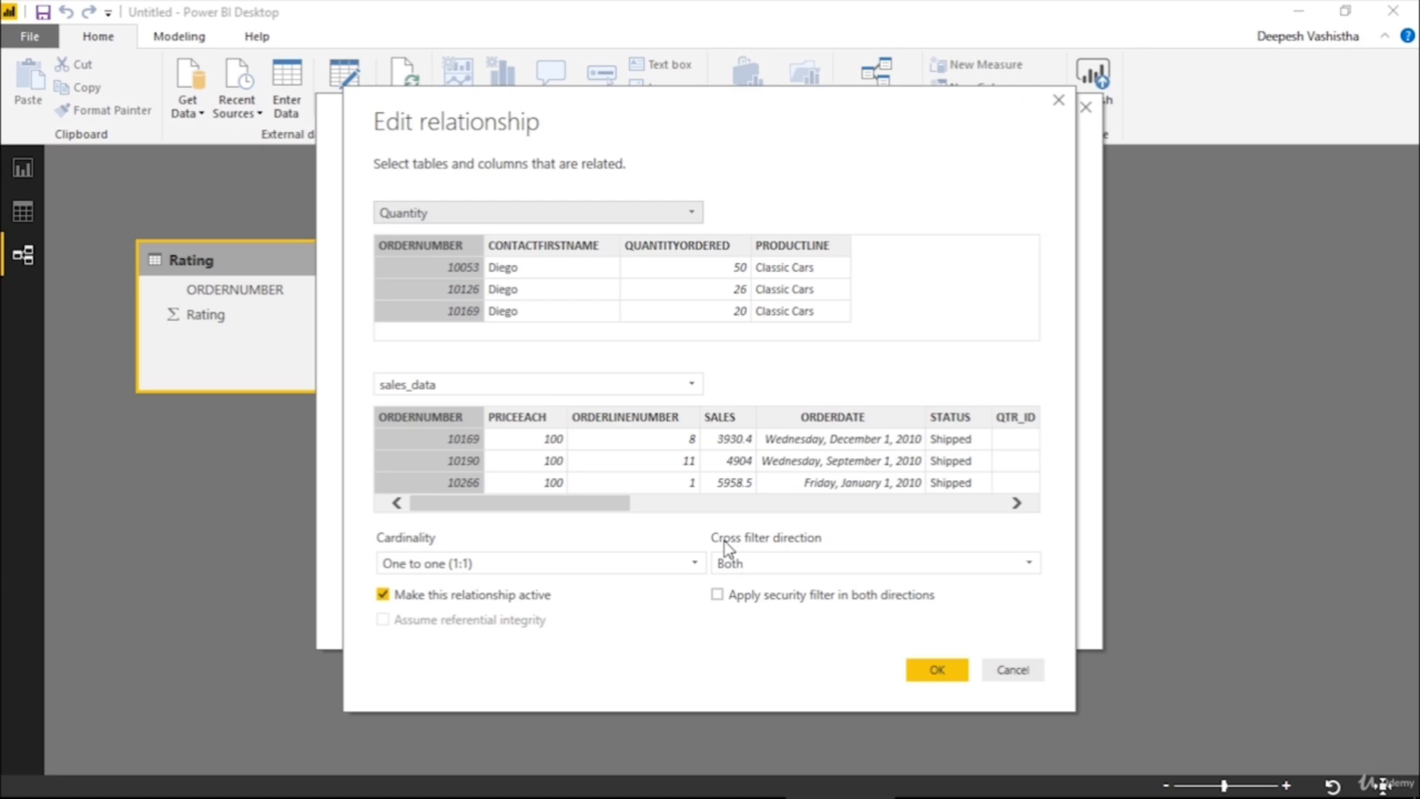
pyautogui.click(563, 565)
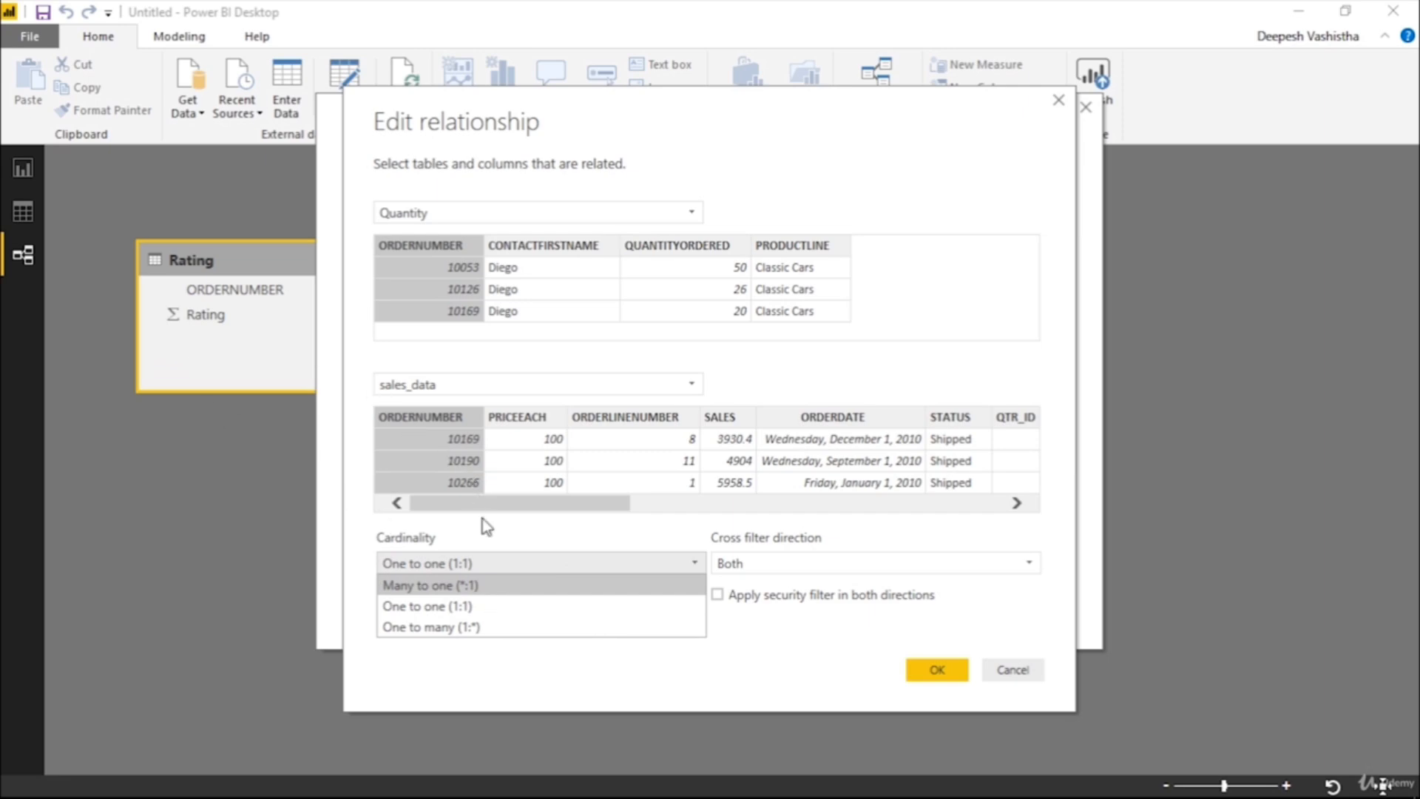
pyautogui.click(488, 569)
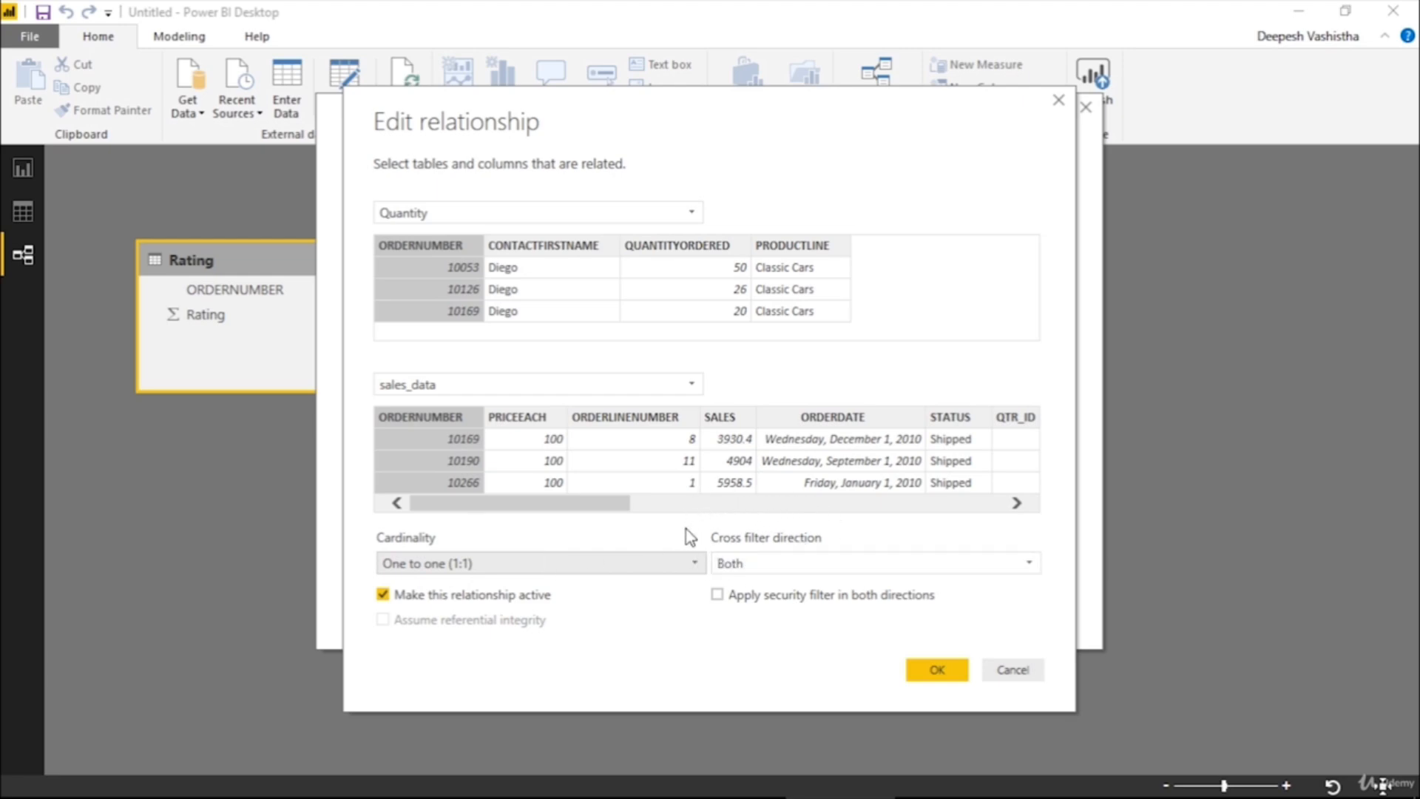
pyautogui.click(749, 563)
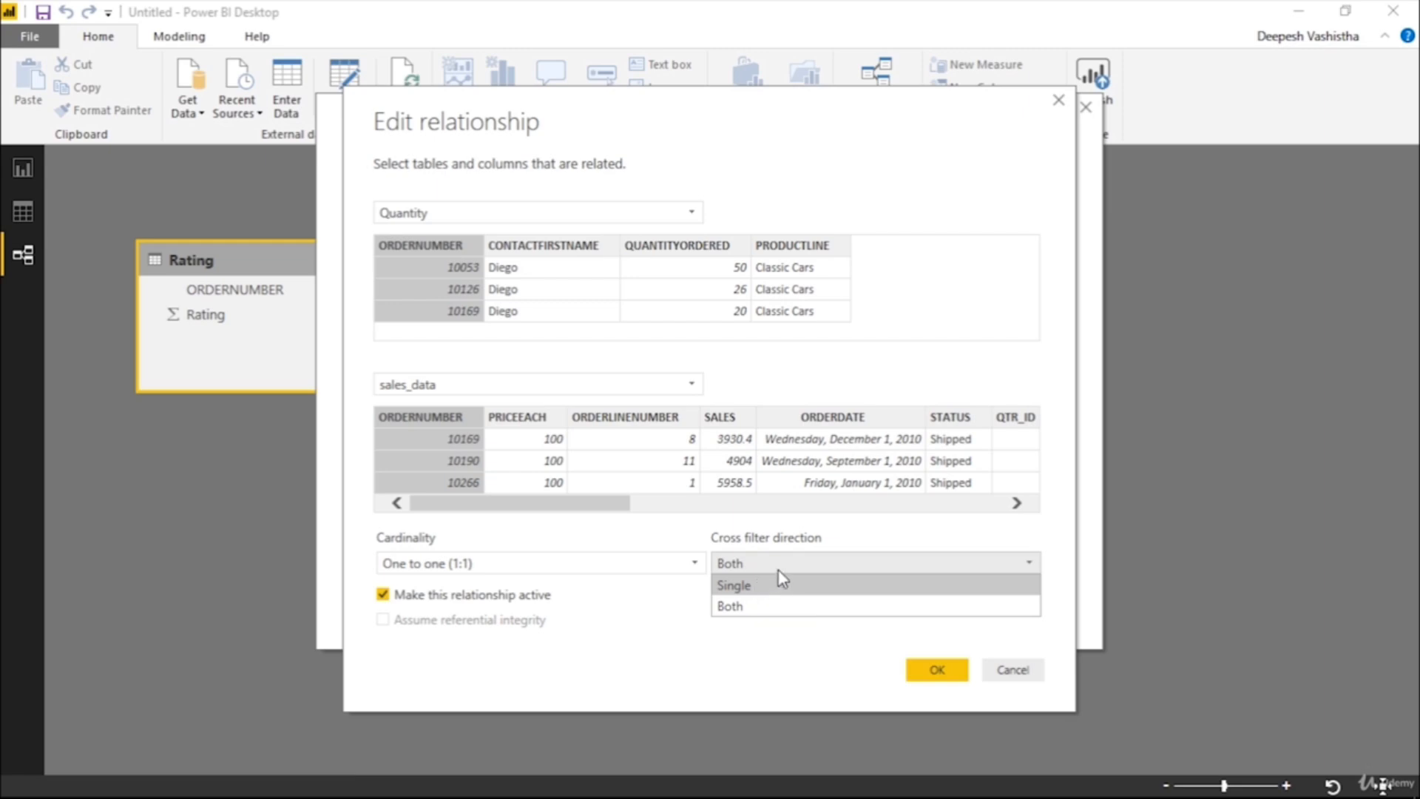
pyautogui.click(1006, 670)
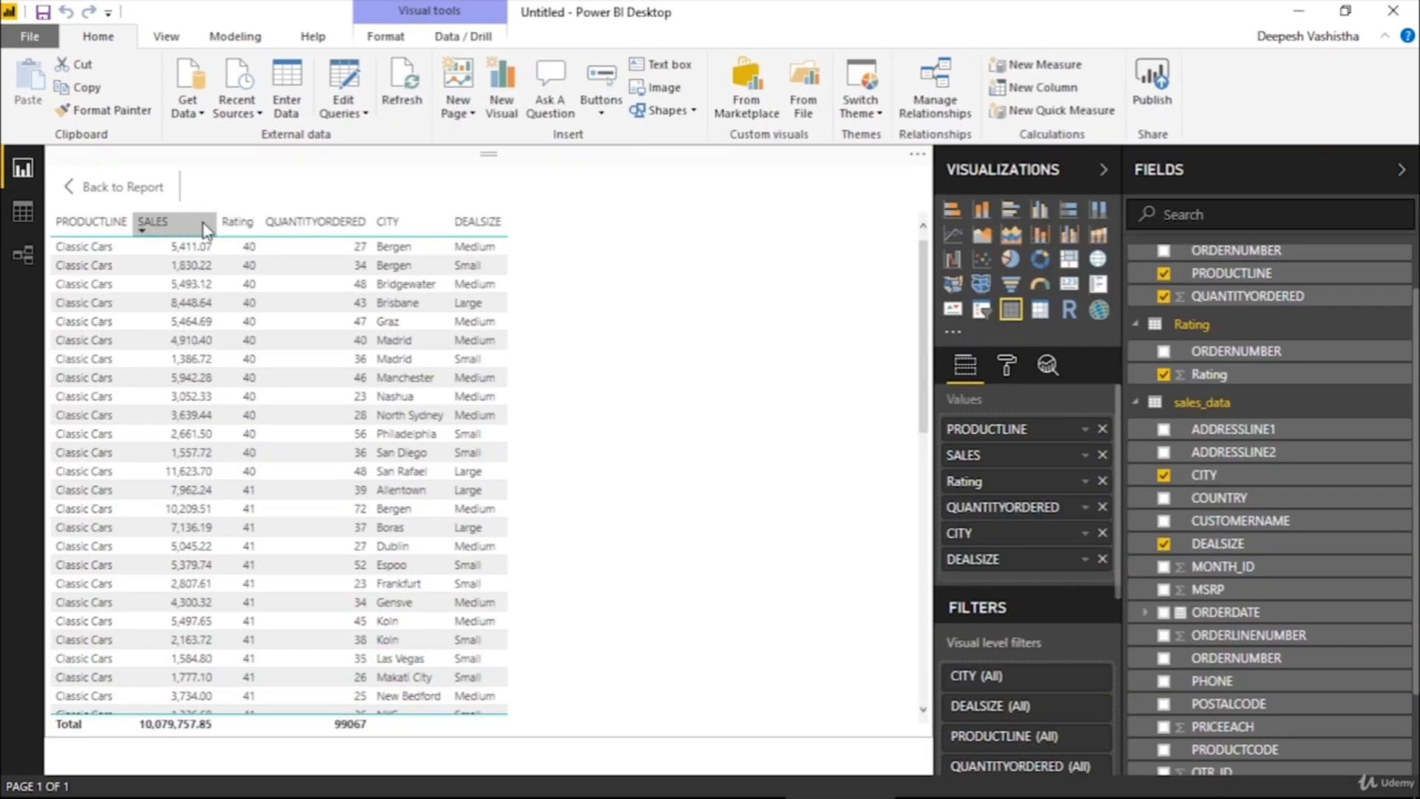
# Back on the report page, enlarge the table visual and place a duplicate of it below and to its right
pyautogui.click(146, 185)
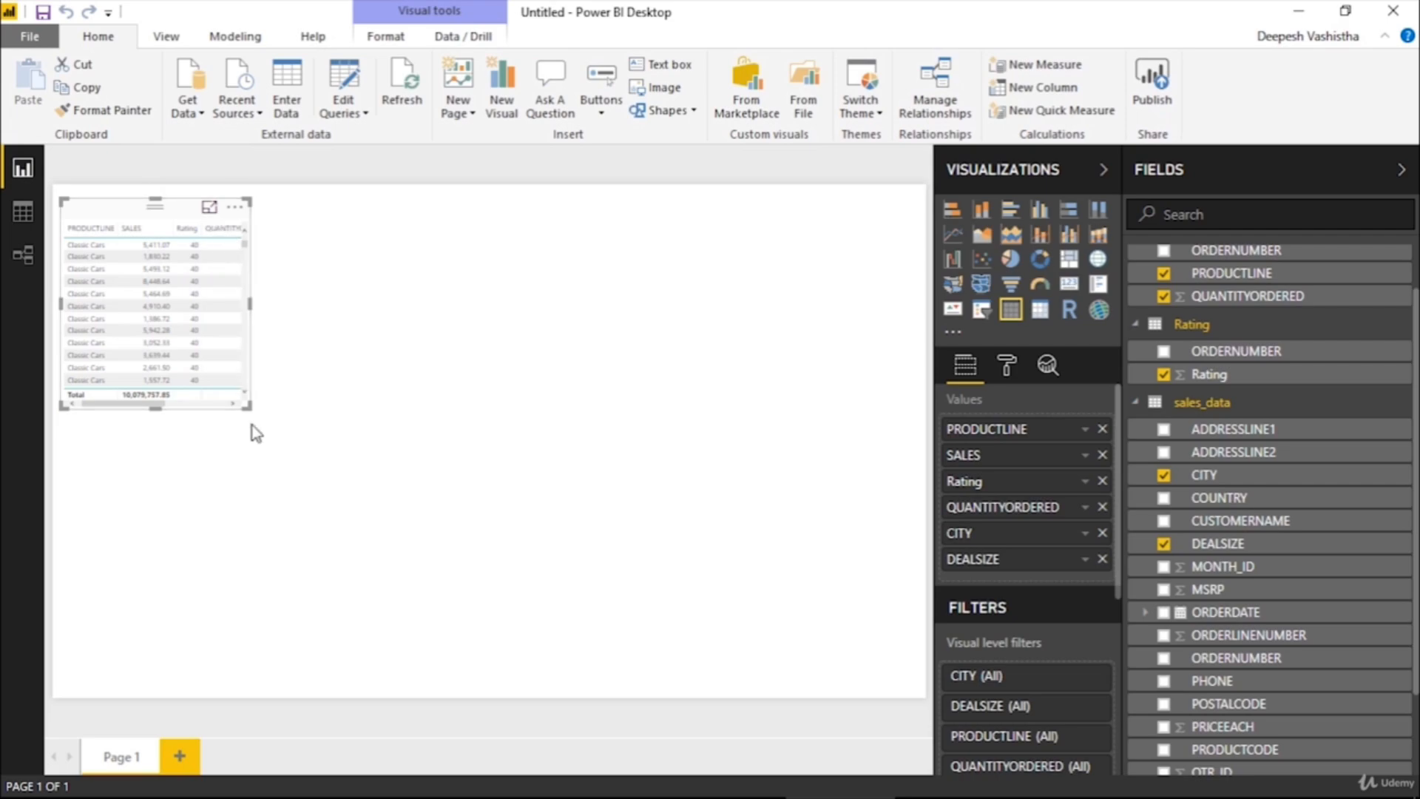
pyautogui.moveTo(248, 405); pyautogui.dragTo(540, 509)
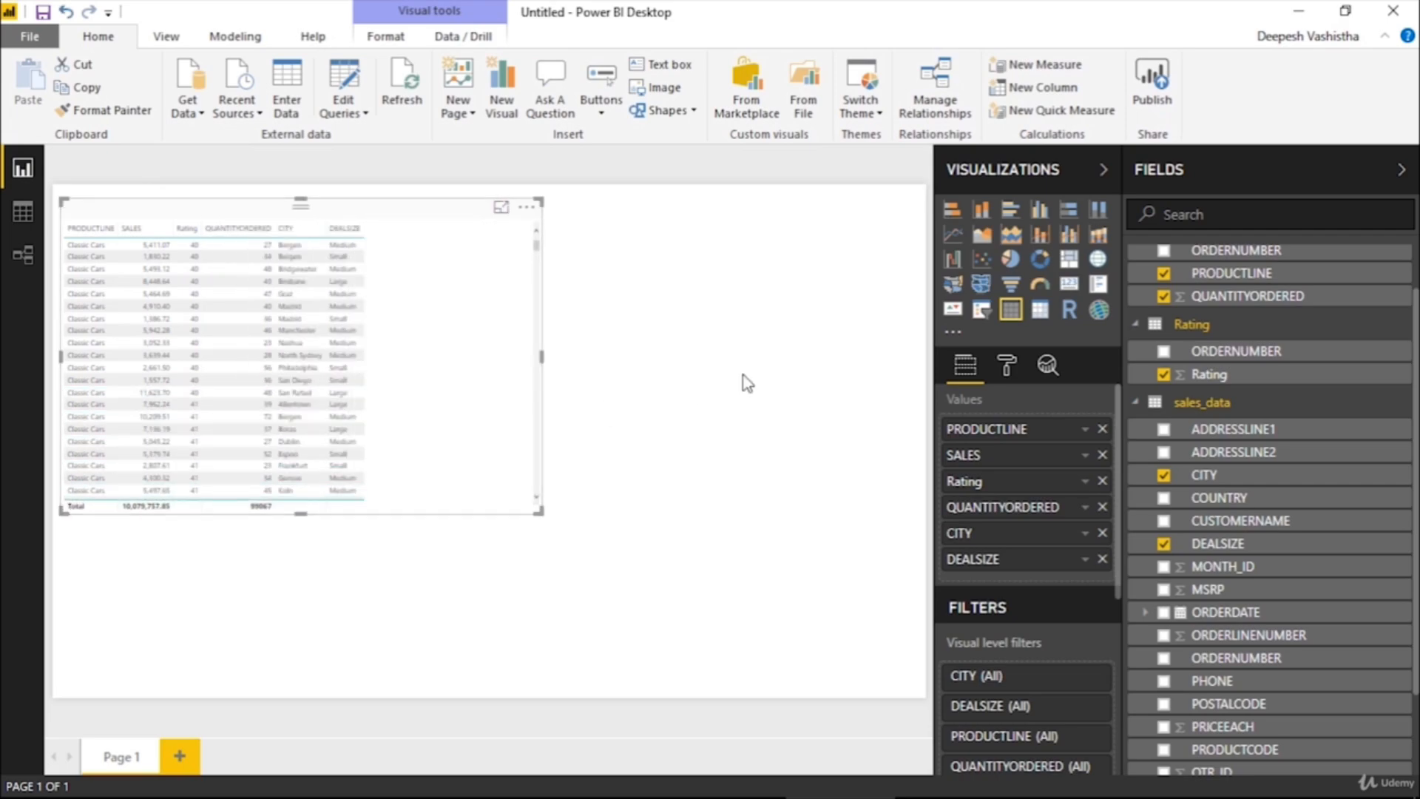
pyautogui.hotkey('ctrl', 'c')
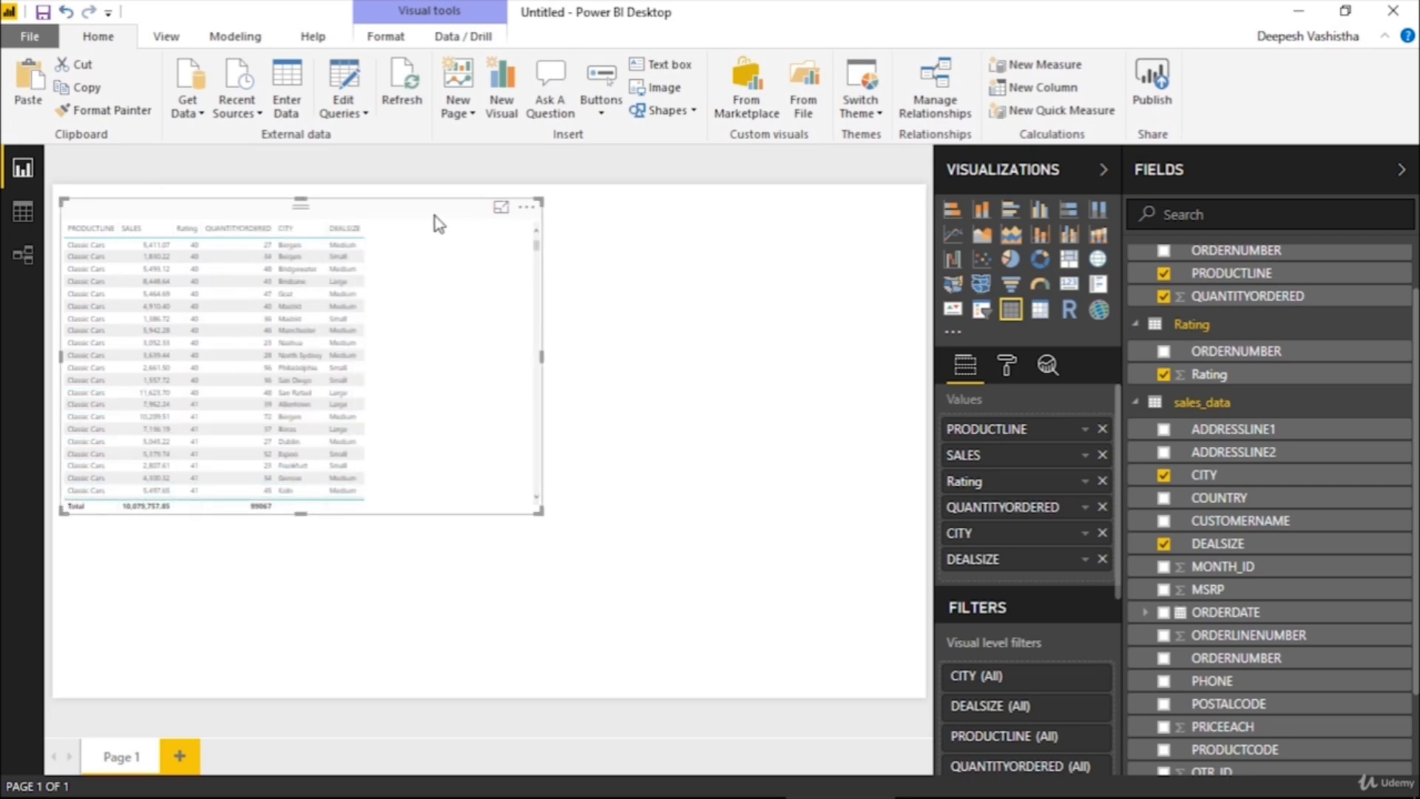
pyautogui.hotkey('ctrl', 'v')
pyautogui.moveTo(435, 216); pyautogui.dragTo(799, 383)
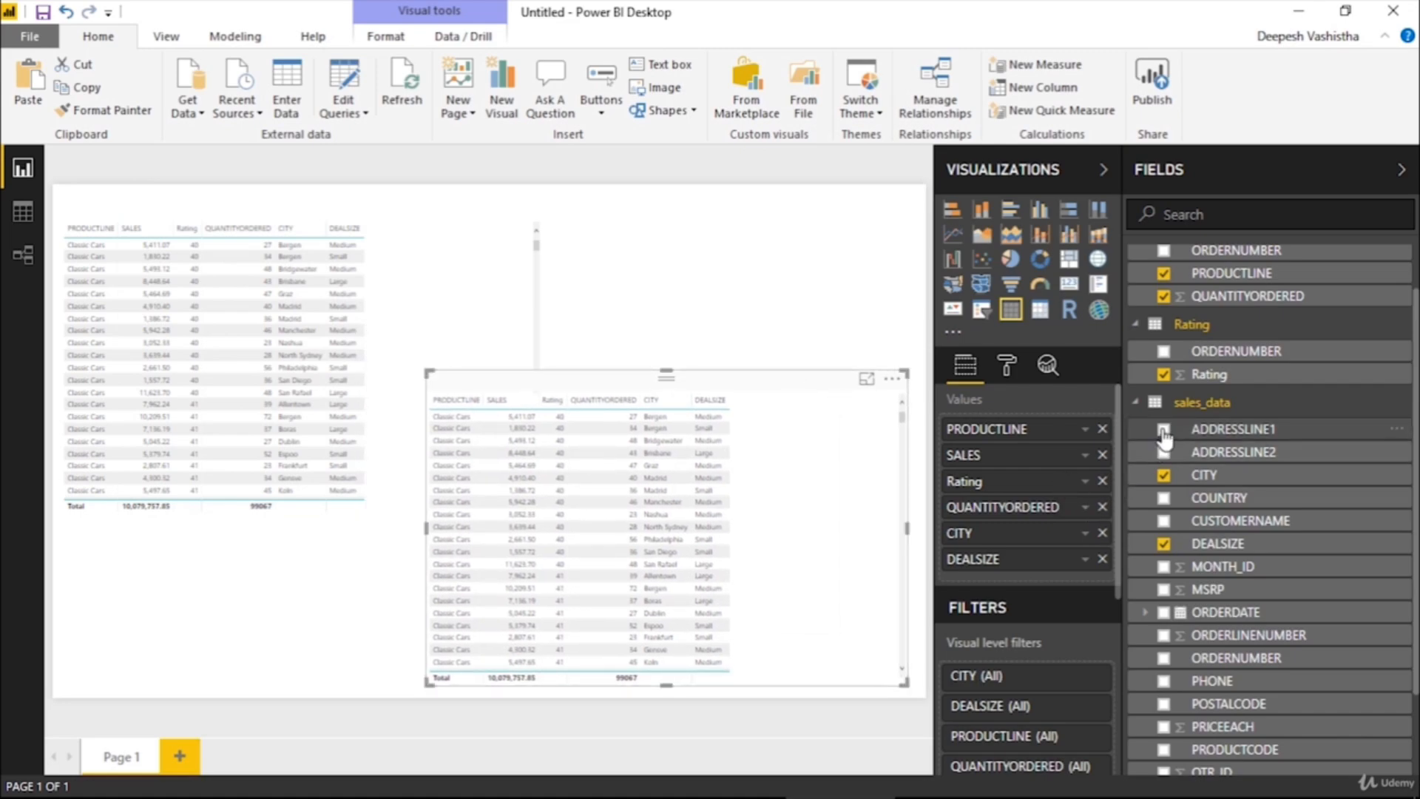
# Reduce the original table visual to just the PRODUCTLINE and QUANTITYORDERED fields of the Quantity table
pyautogui.click(522, 321)
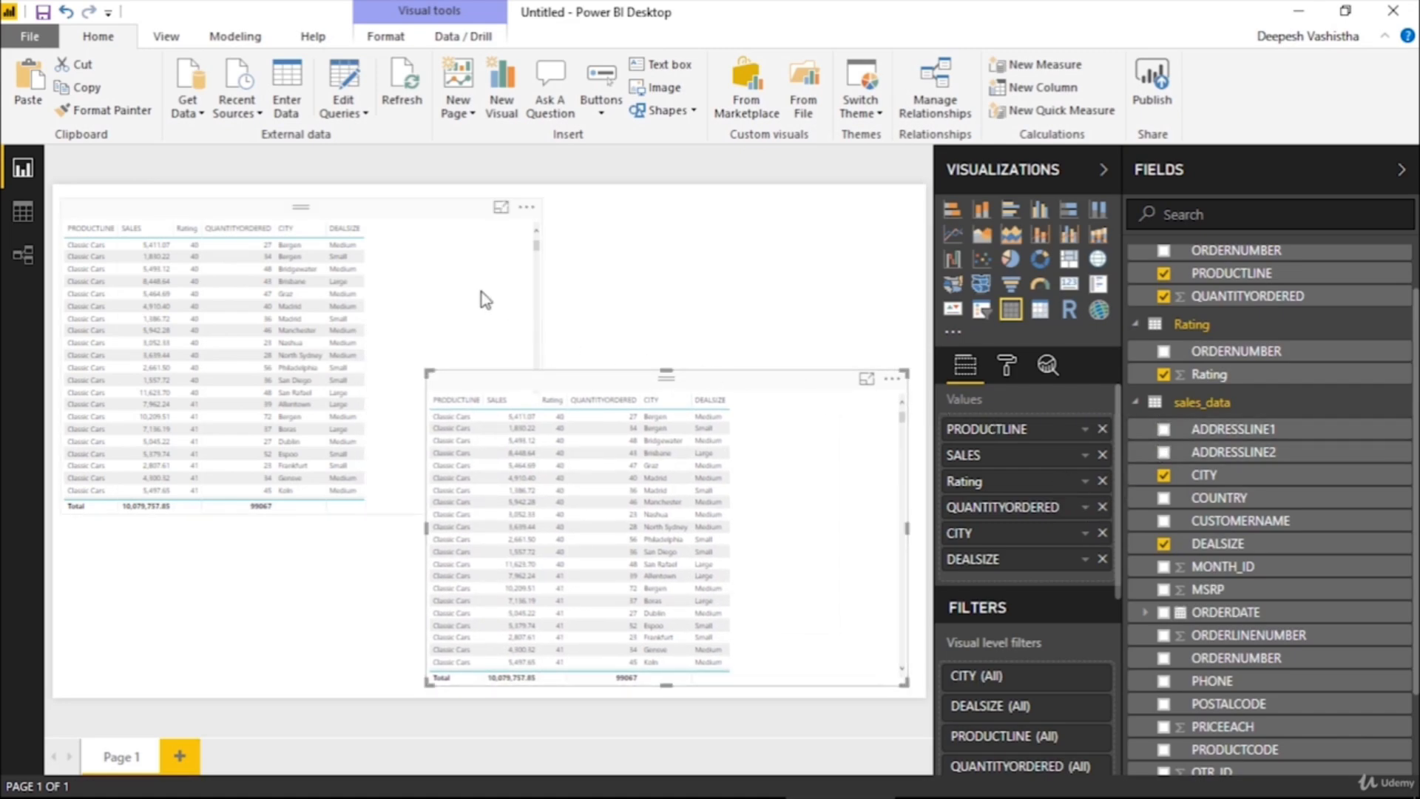
pyautogui.click(1103, 429)
pyautogui.click(1102, 429)
pyautogui.click(1102, 430)
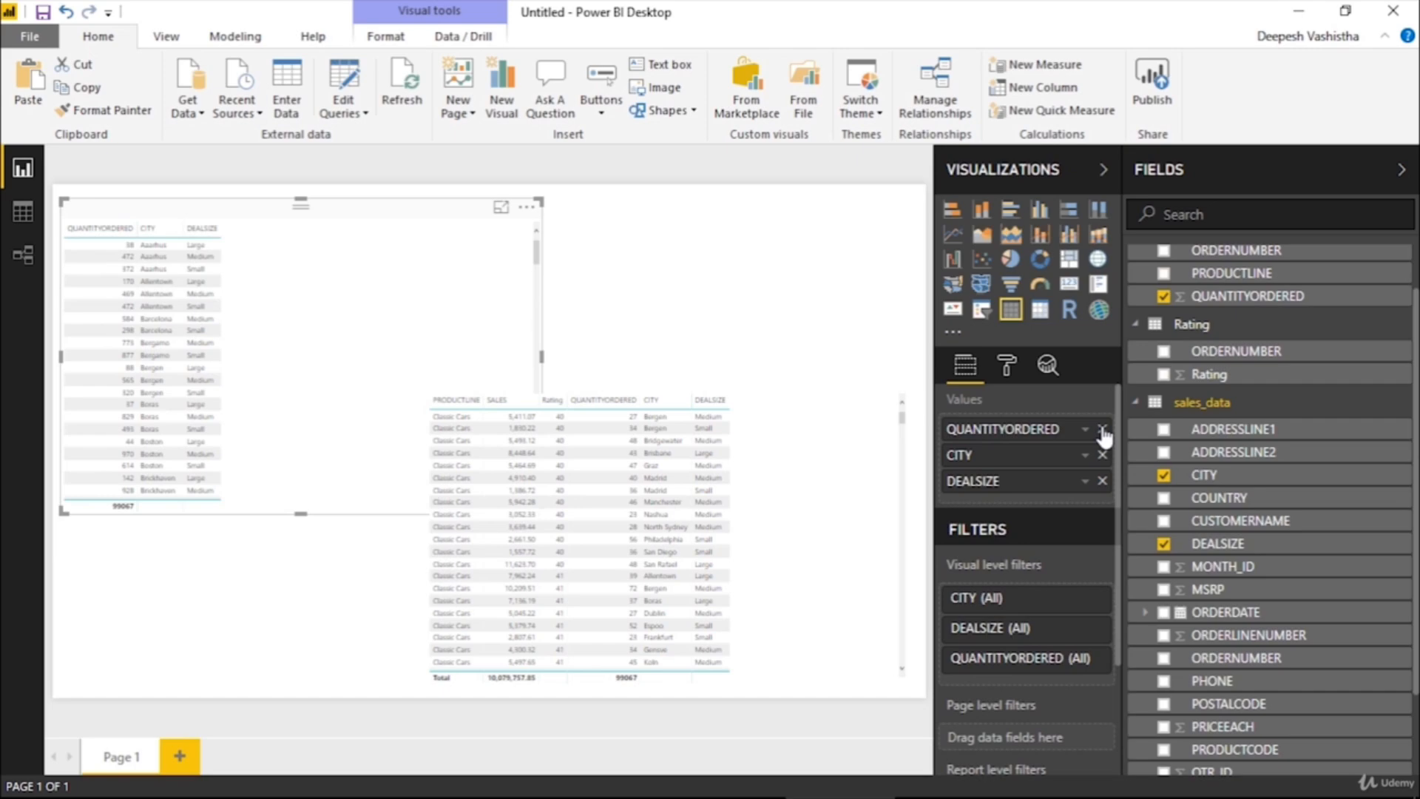
pyautogui.click(1102, 430)
pyautogui.scroll(1, 1199, 403)
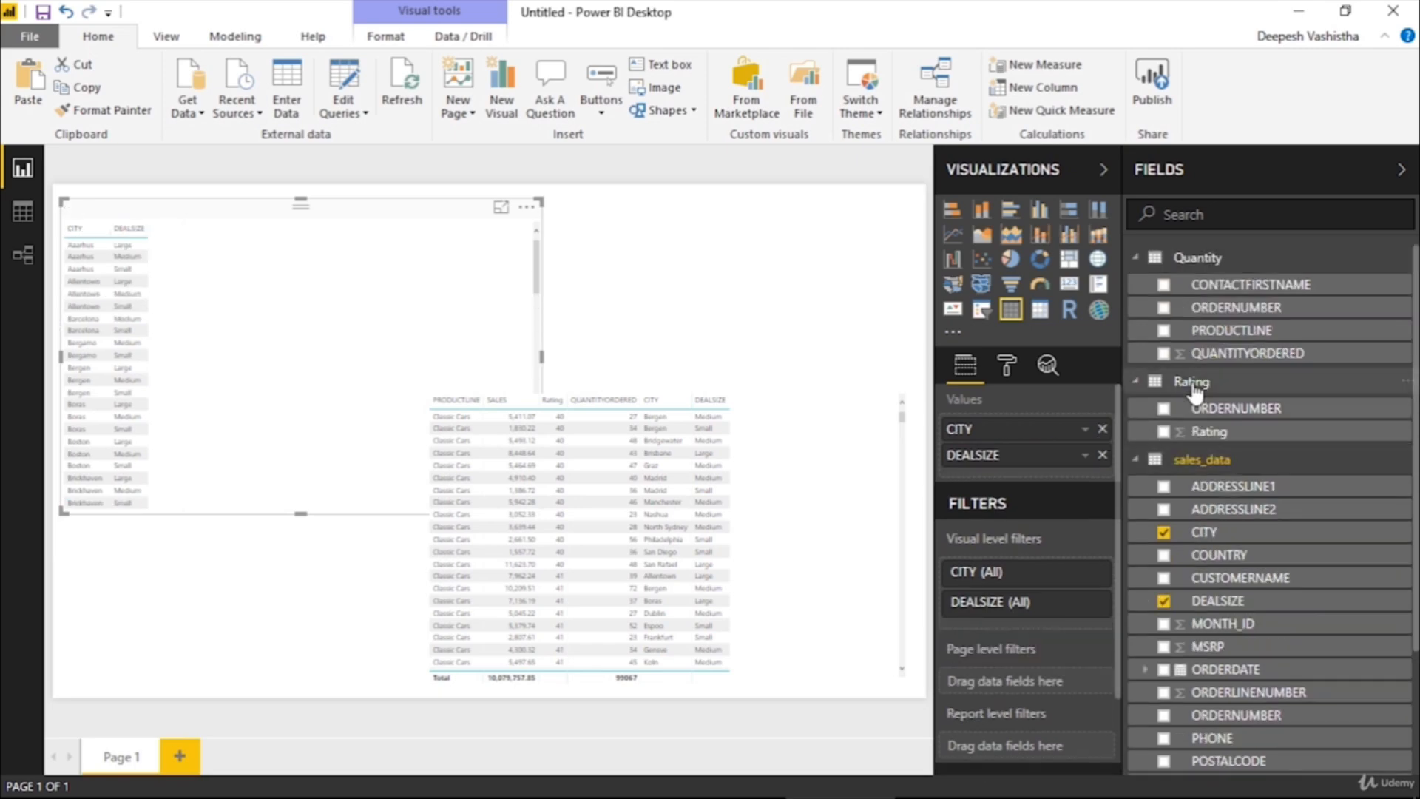
pyautogui.click(1164, 330)
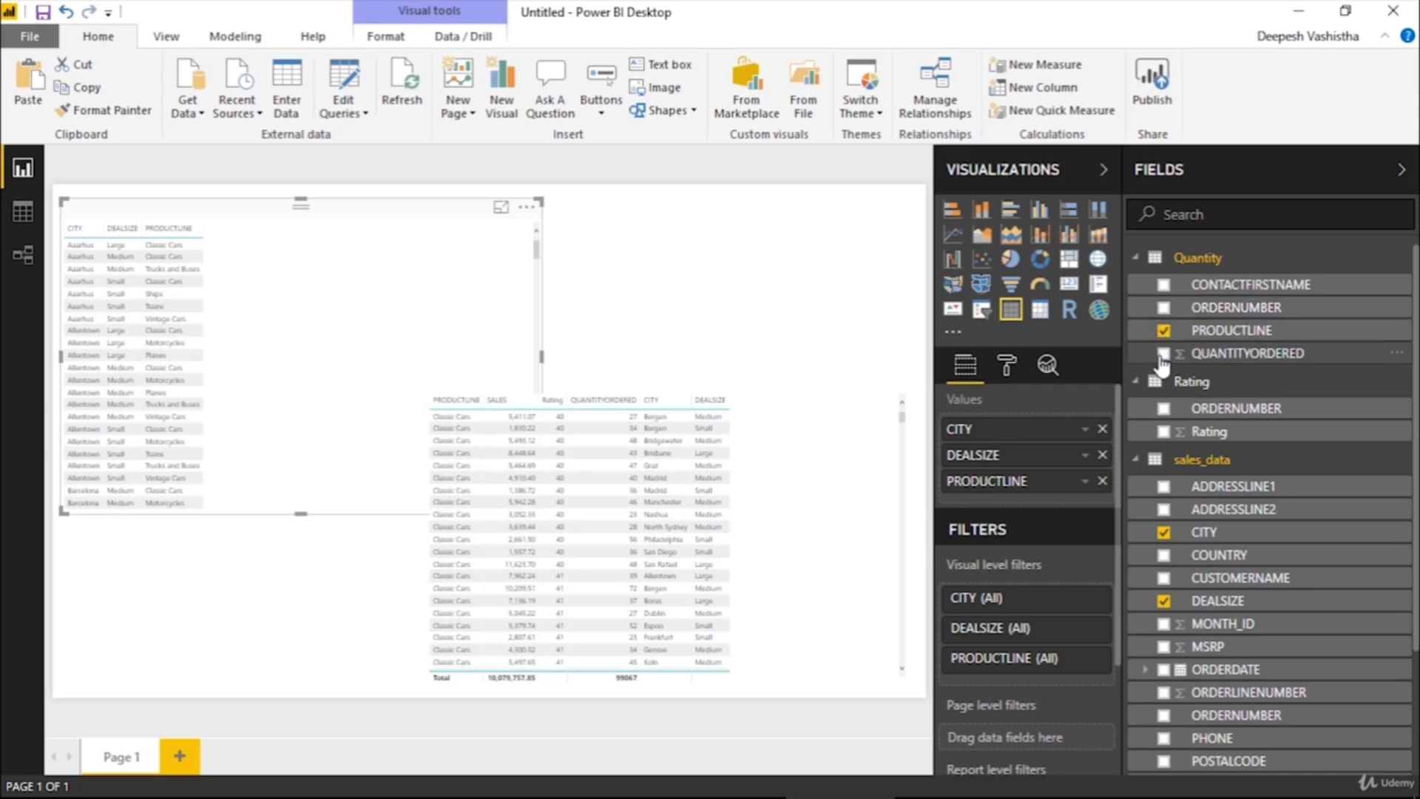
pyautogui.click(1164, 353)
pyautogui.click(1102, 455)
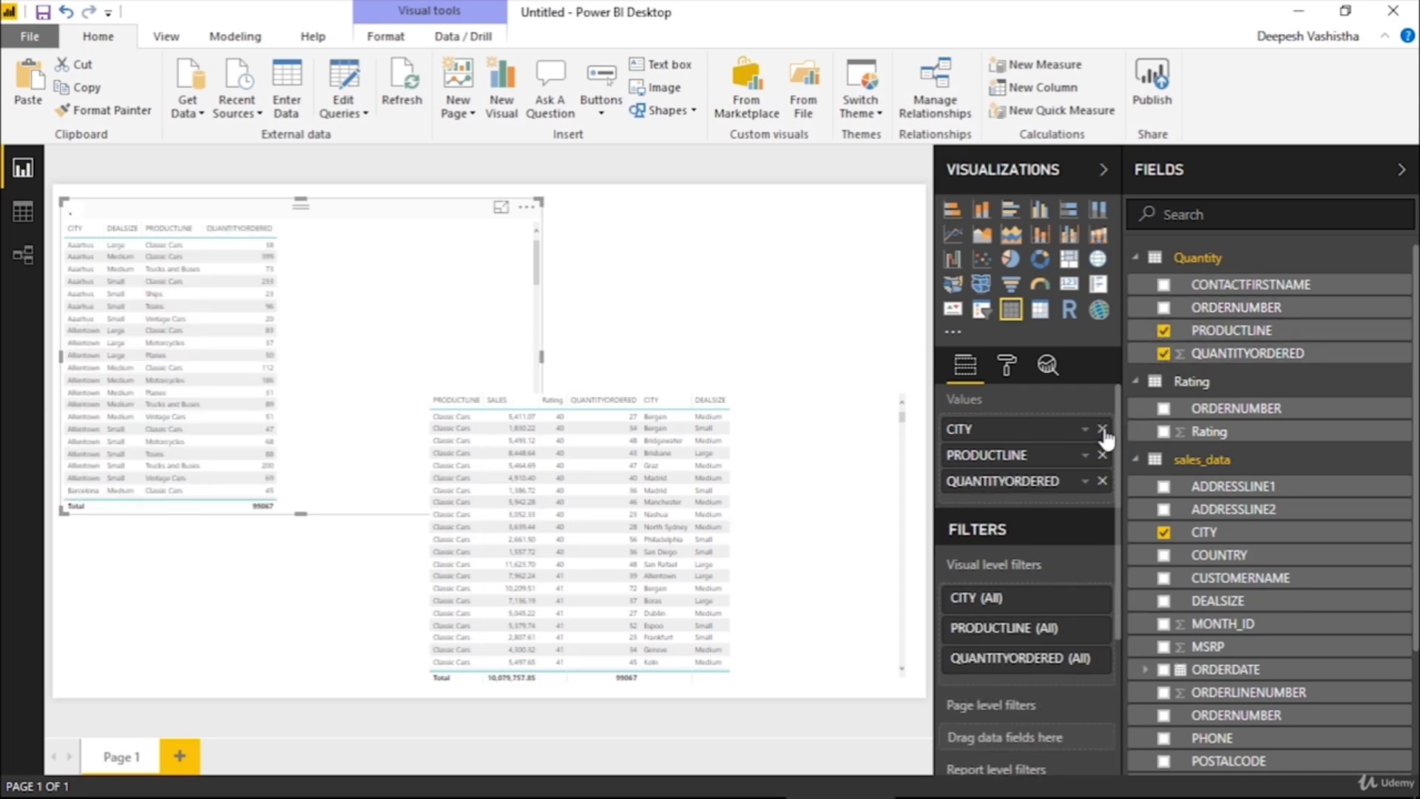
pyautogui.click(1102, 429)
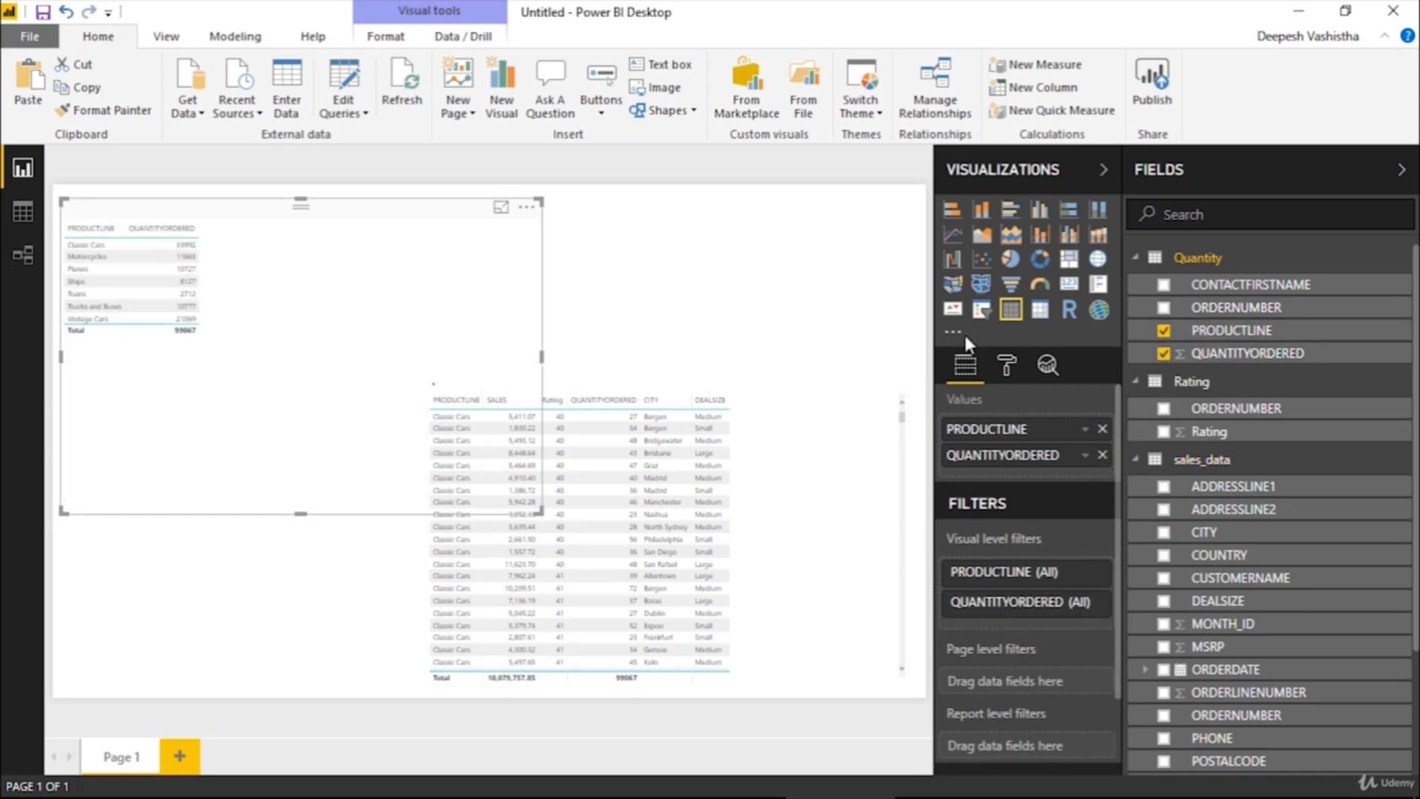
# Set the text size of the values in the PRODUCTLINE and QUANTITYORDERED table visual to 13
pyautogui.click(1020, 370)
pyautogui.scroll(-3, 1034, 482)
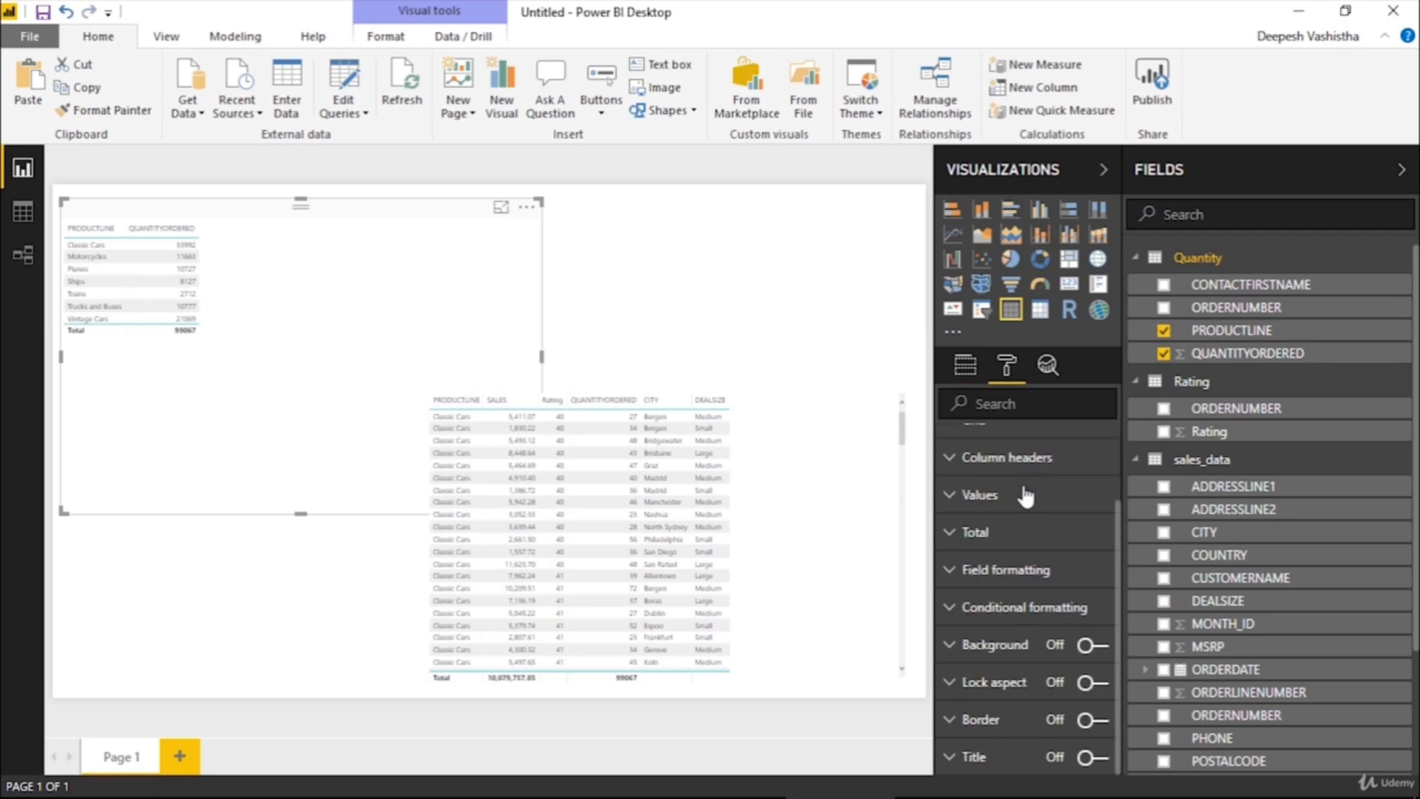
pyautogui.click(1018, 499)
pyautogui.scroll(-3, 1043, 562)
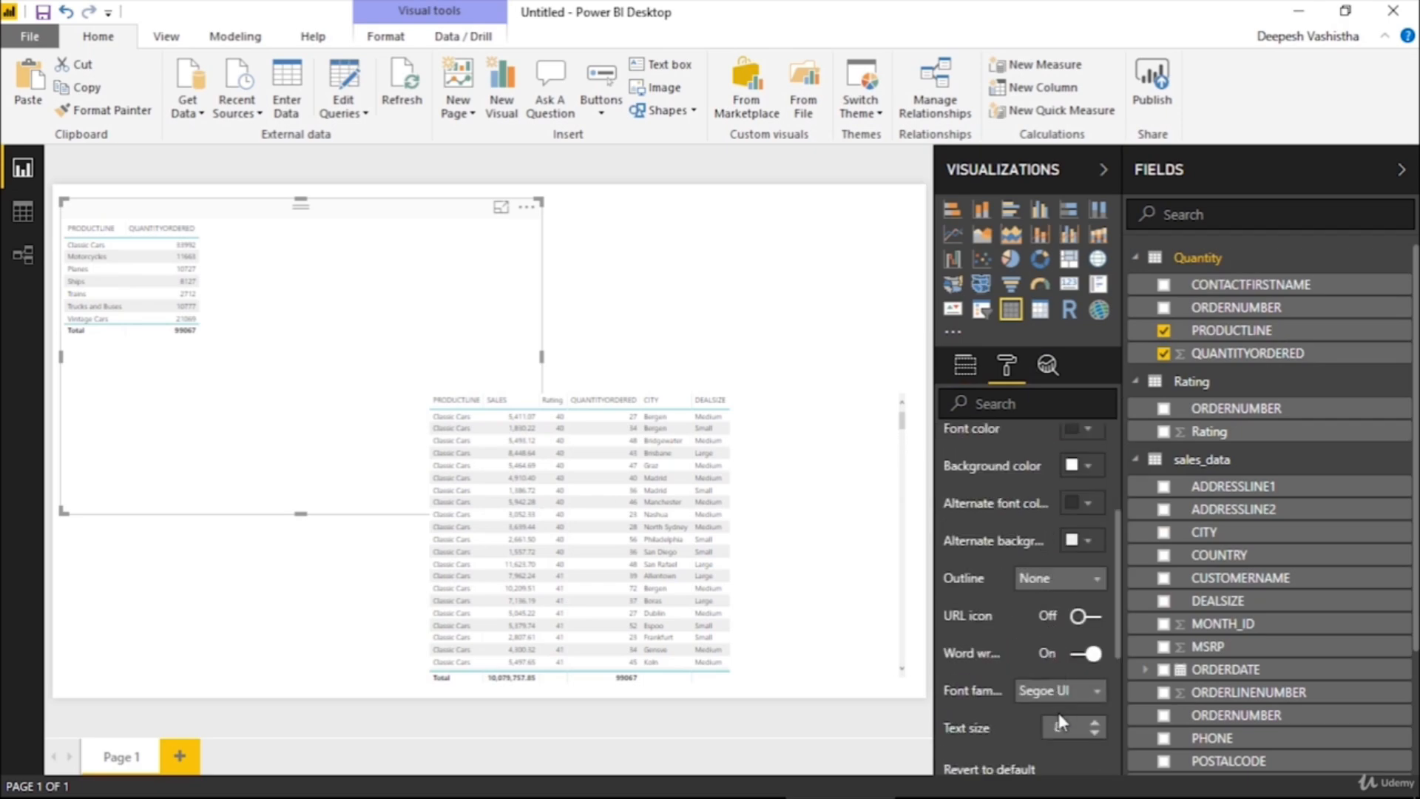
pyautogui.write('13')
pyautogui.press('Return')
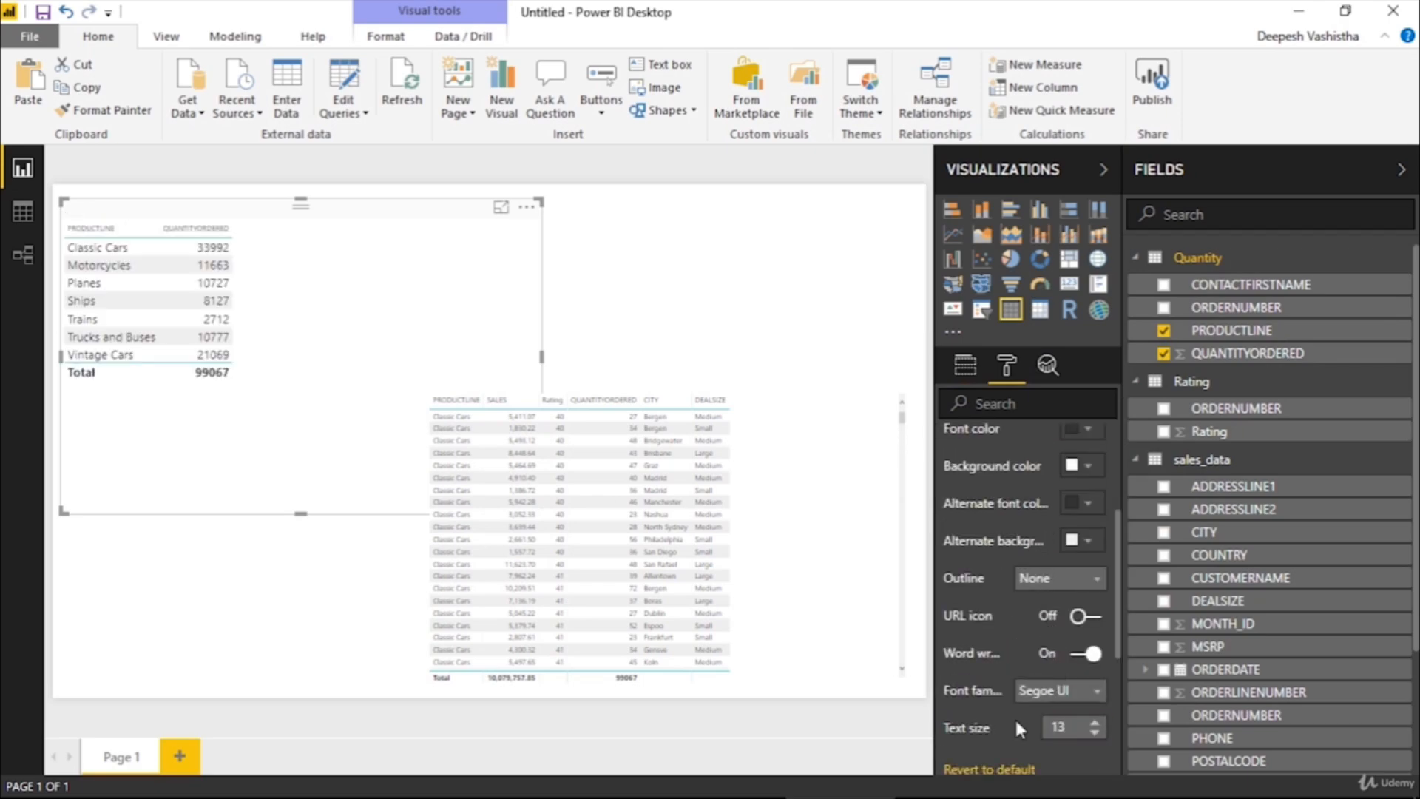
# Add the Rating table's ORDERNUMBER to the duplicated table visual and remove every other field except Rating
pyautogui.moveTo(543, 396); pyautogui.dragTo(557, 395)
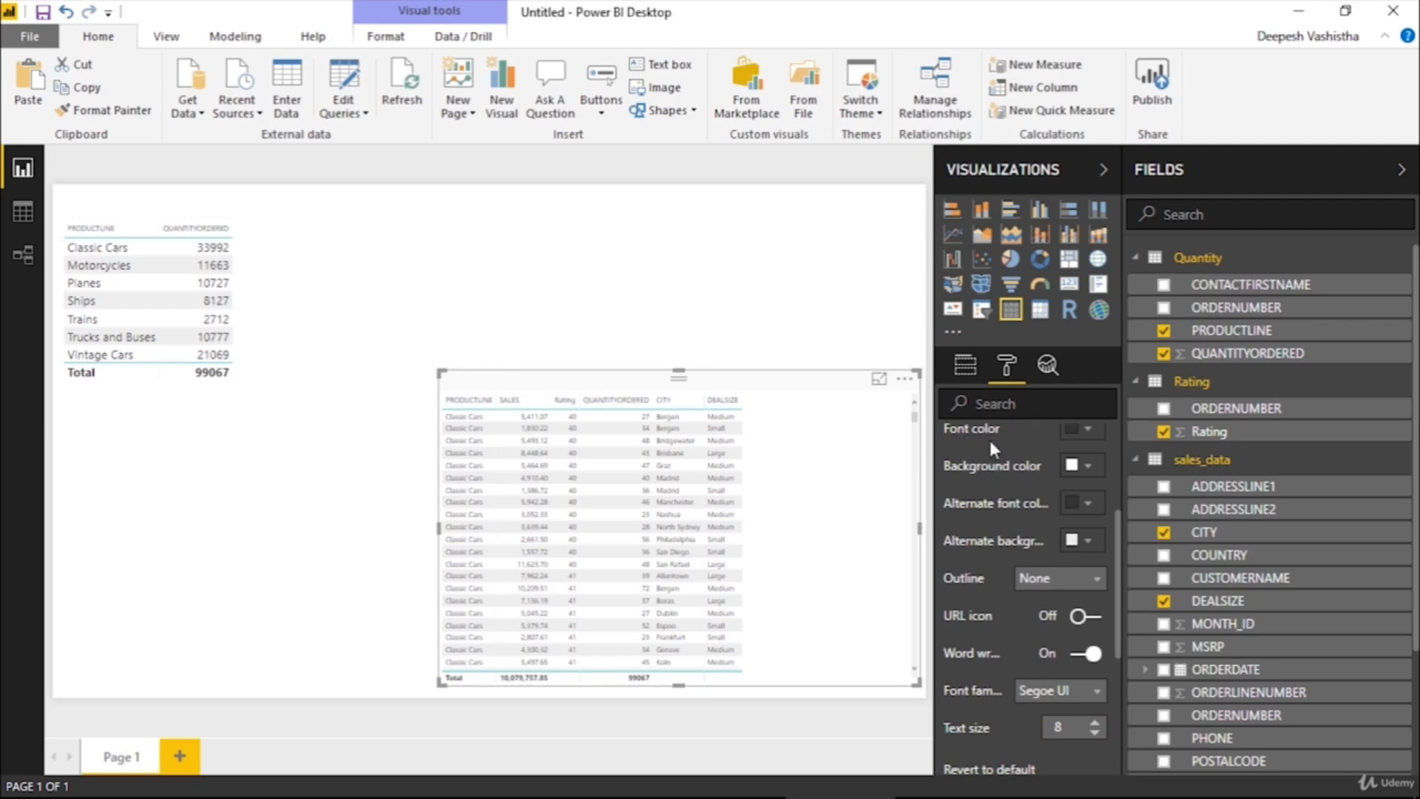
pyautogui.click(968, 366)
pyautogui.click(1164, 409)
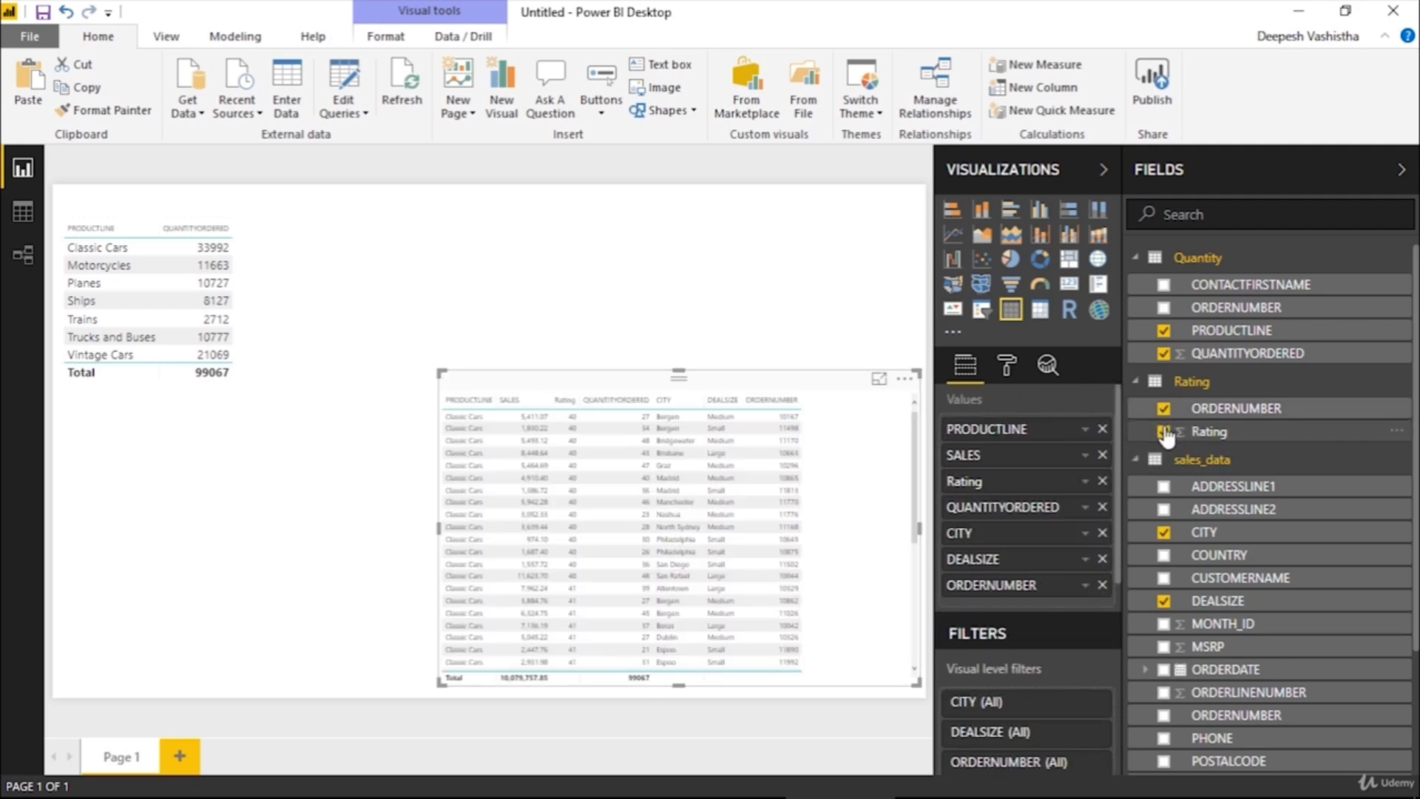
pyautogui.click(1102, 429)
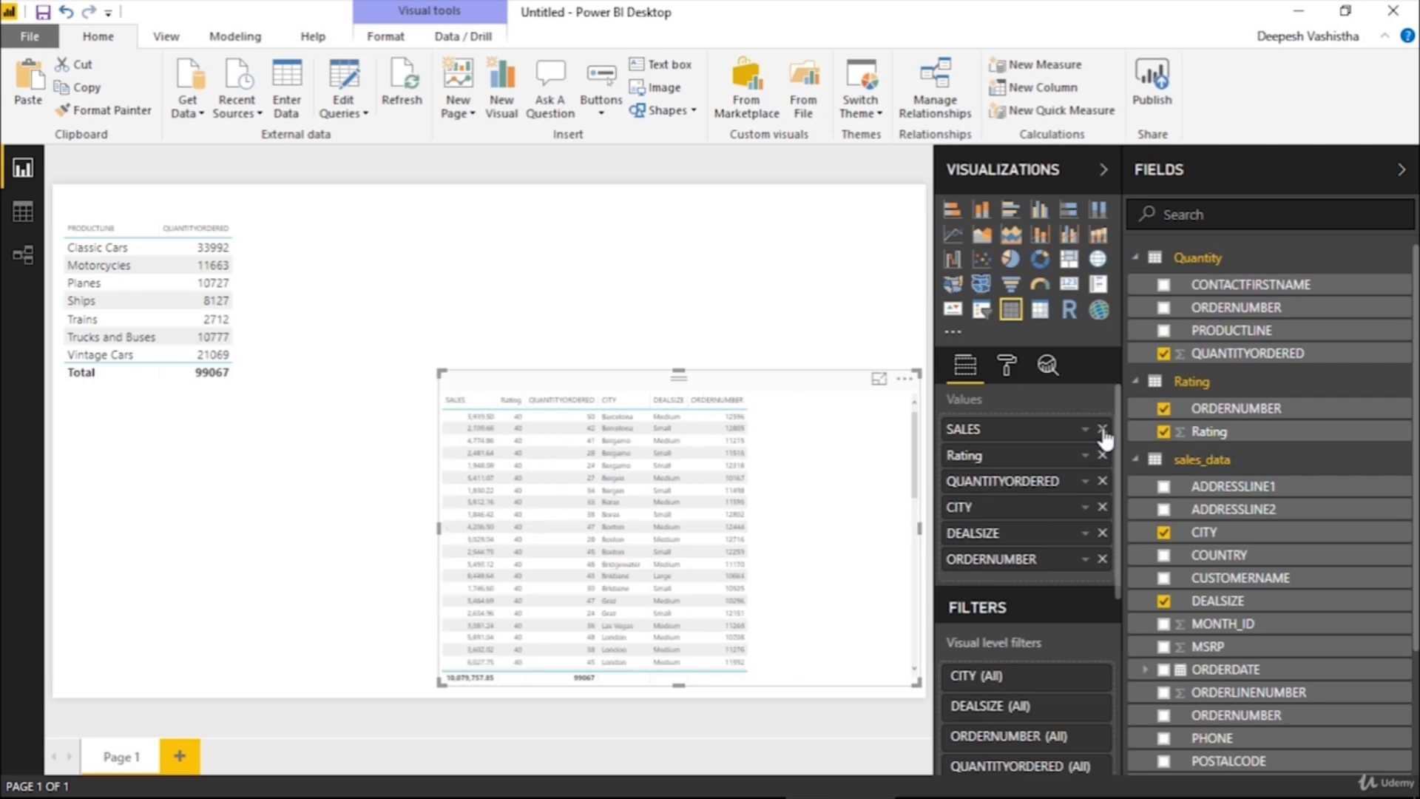
pyautogui.click(1102, 430)
pyautogui.click(1102, 455)
pyautogui.click(1103, 455)
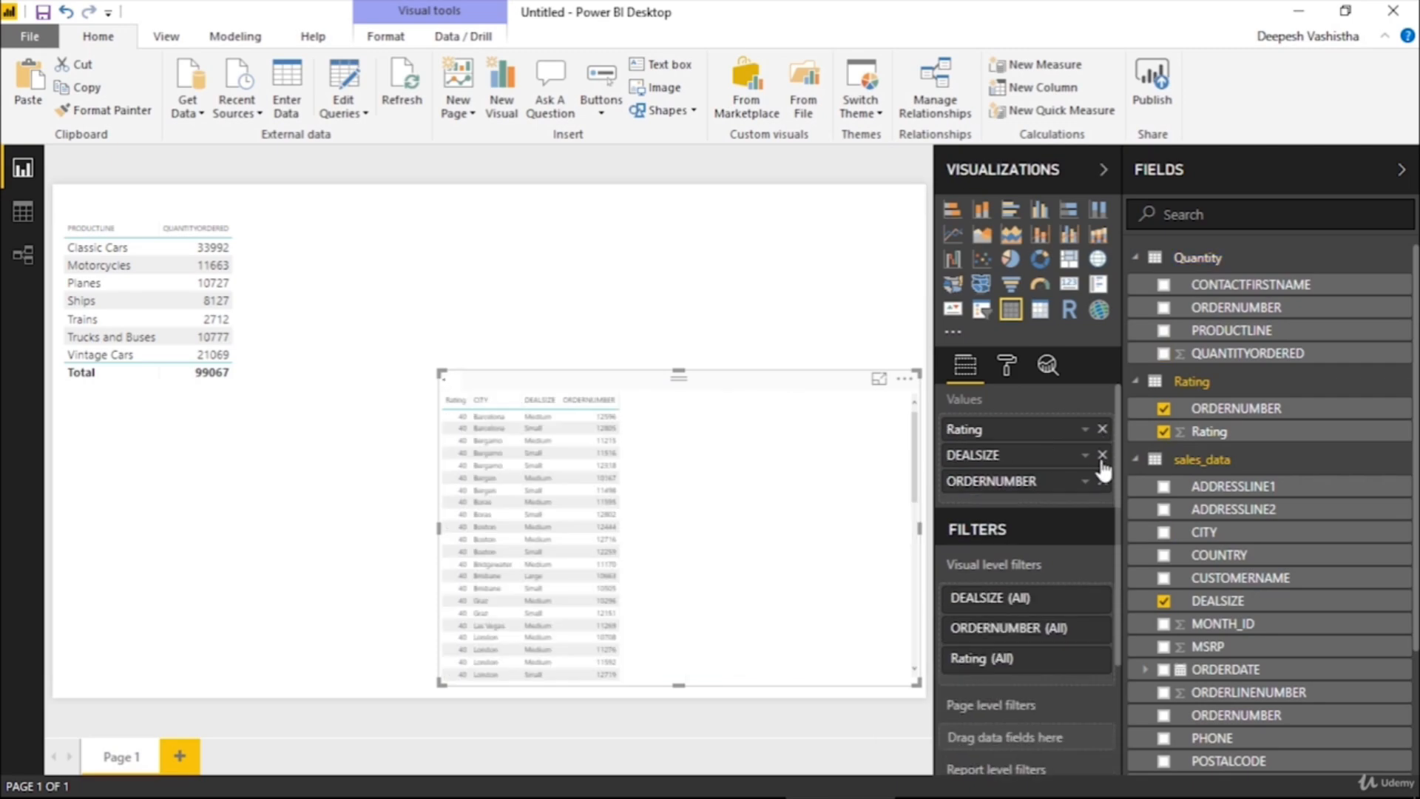
pyautogui.click(1103, 455)
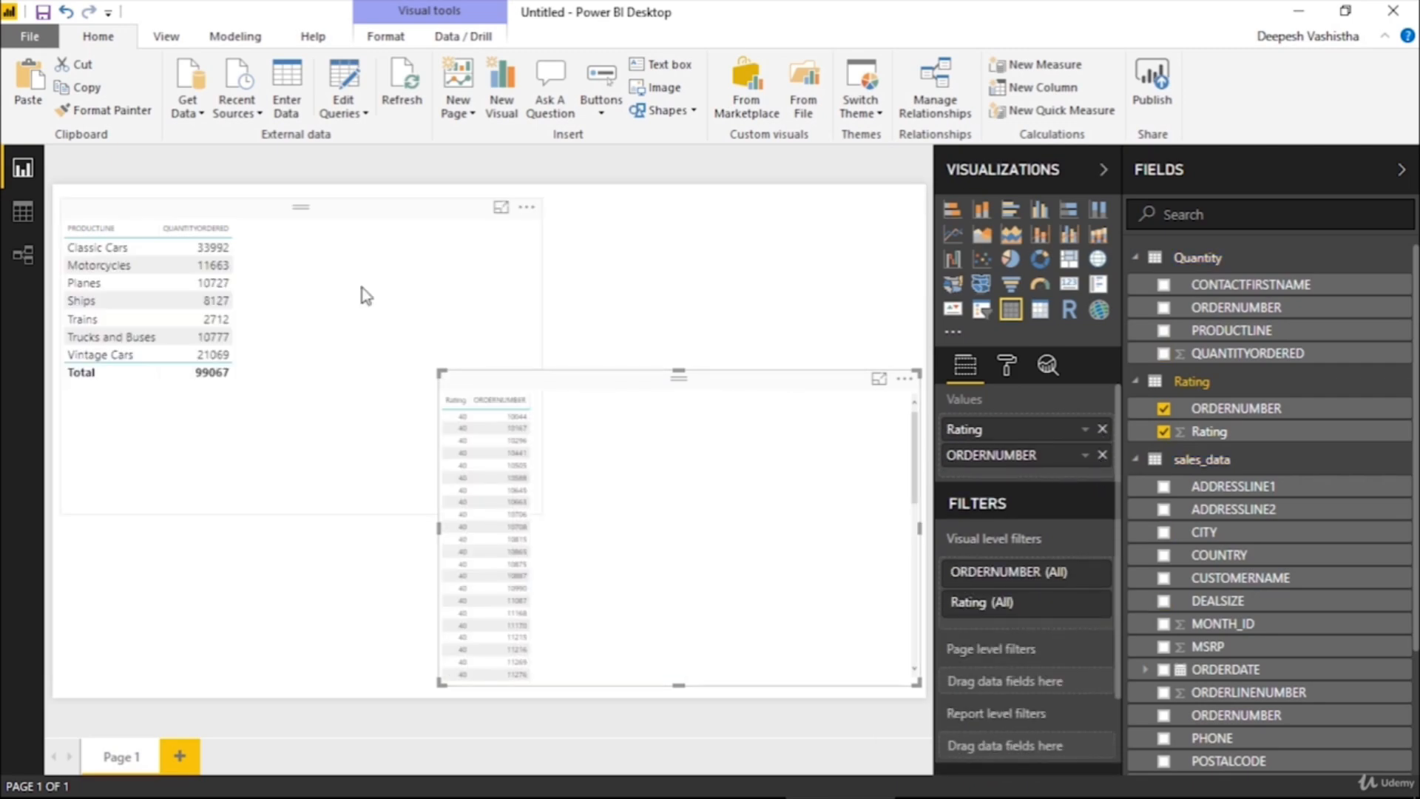
# Copy the formatting of the product line table visual onto the Rating table visual with Format Painter
pyautogui.click(321, 280)
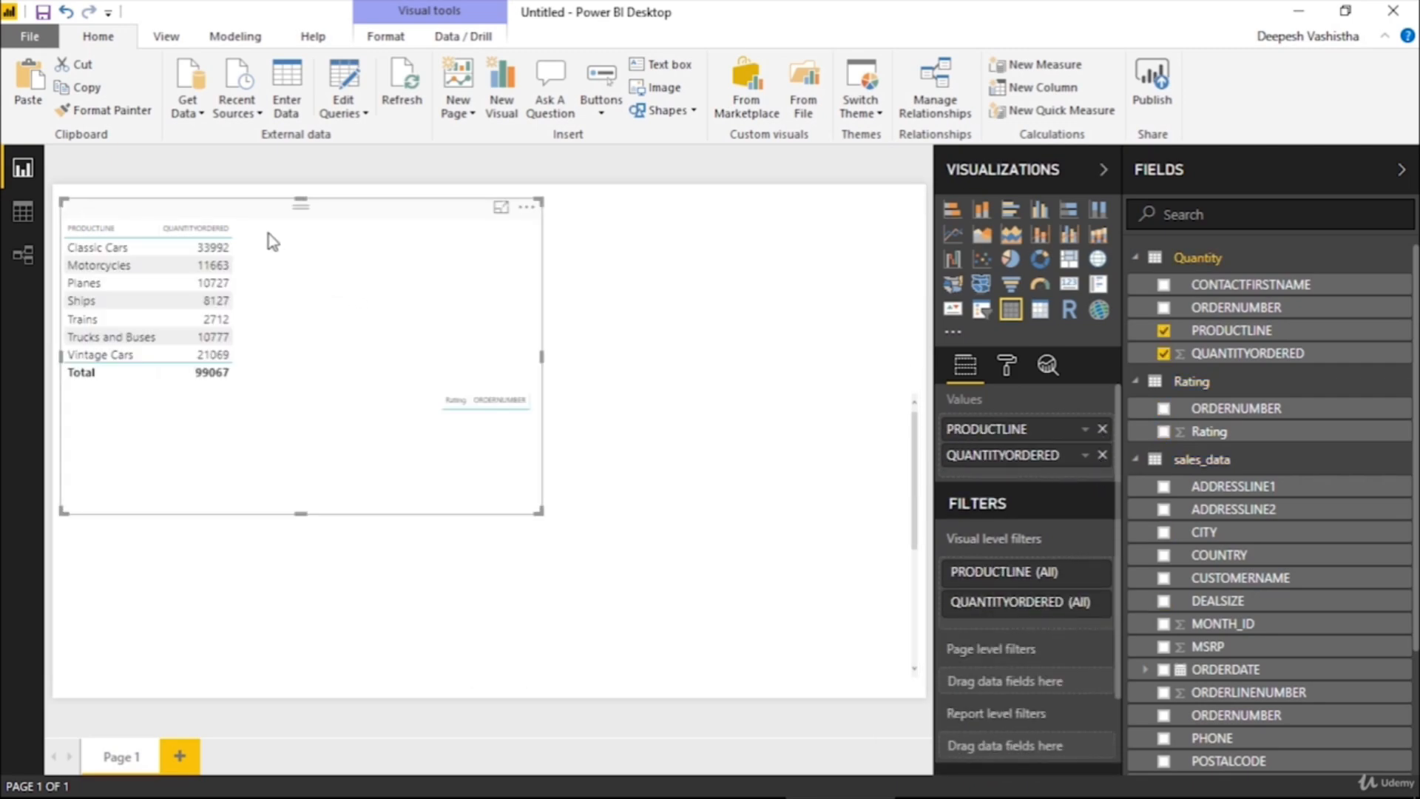
pyautogui.click(122, 117)
pyautogui.click(682, 421)
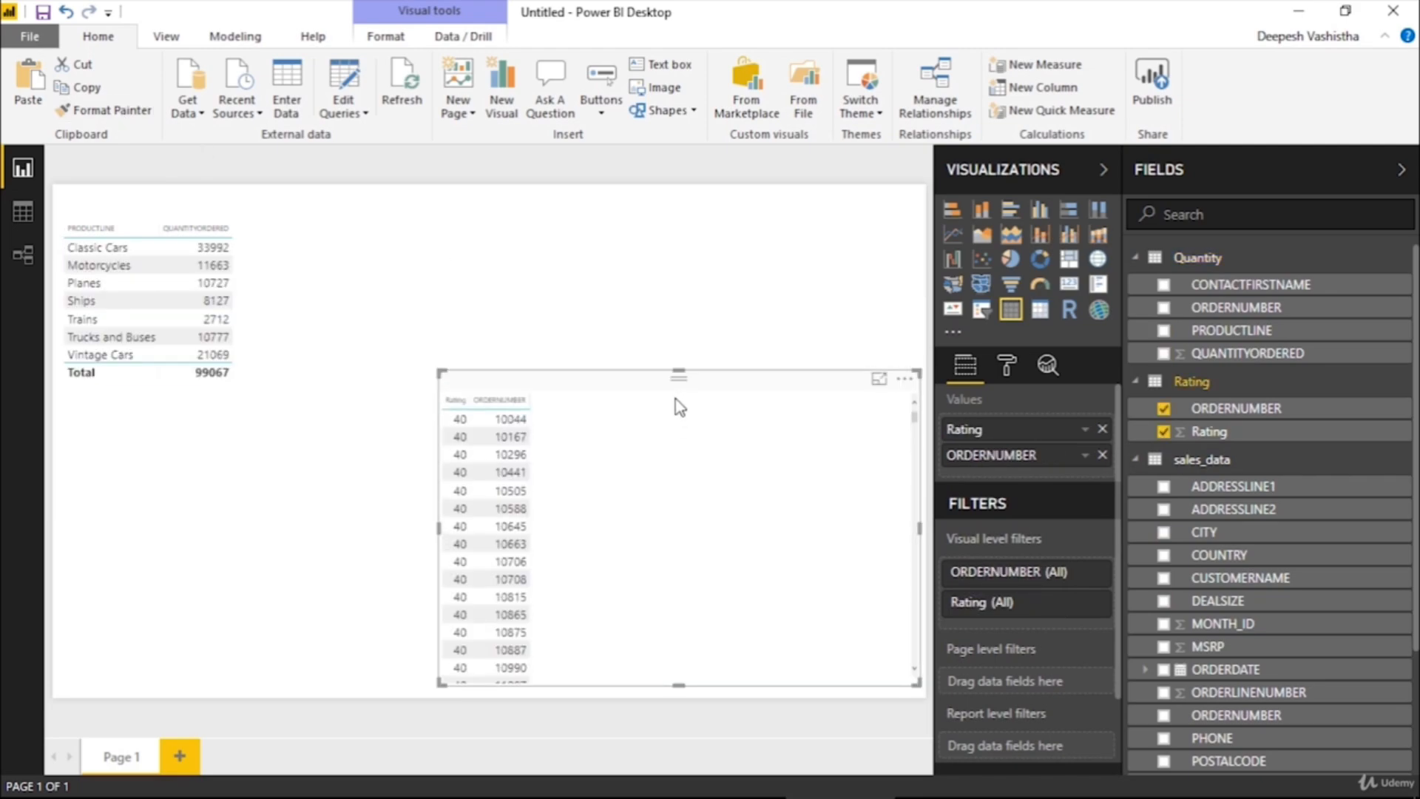
# Move the Rating table visual up beside the product line table visual and look through its rows
pyautogui.click(685, 287)
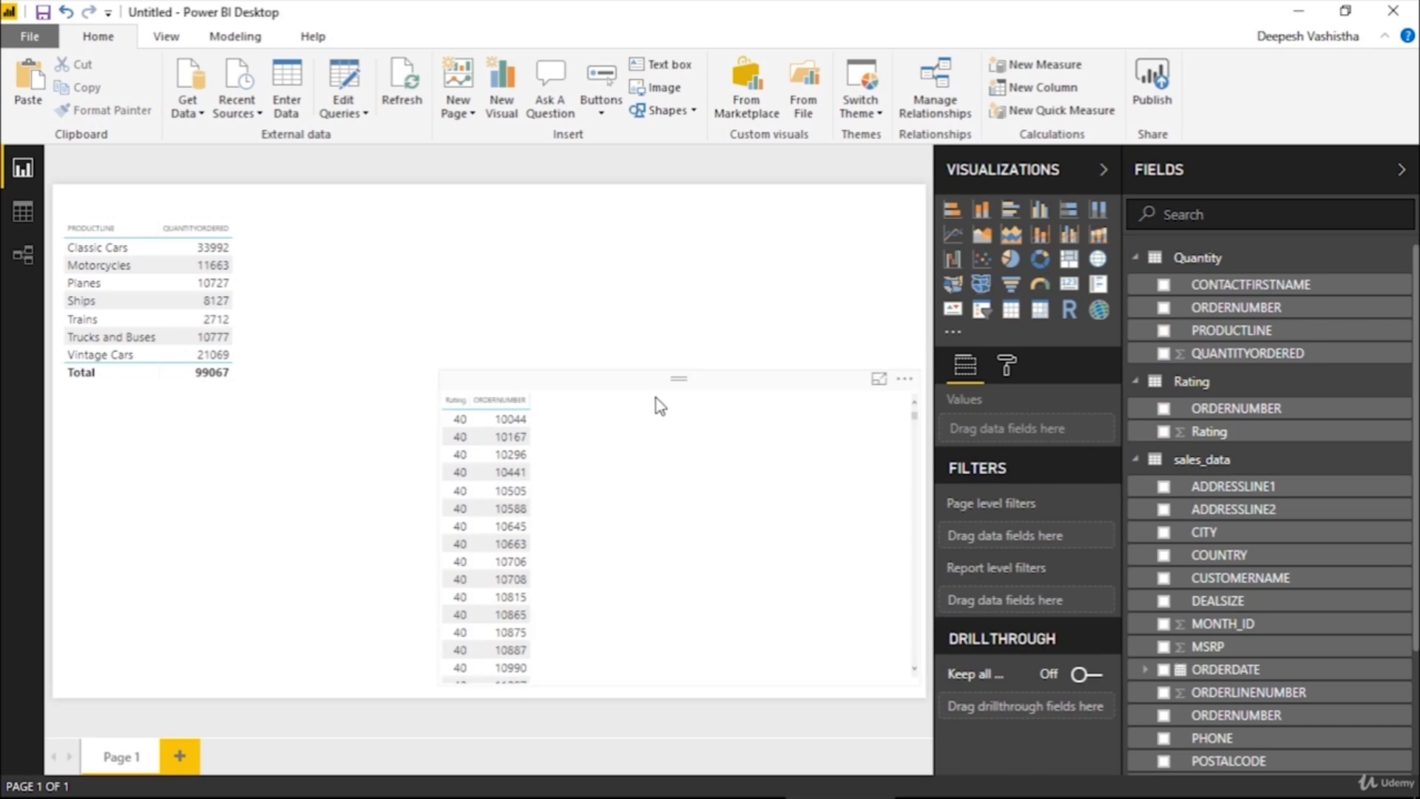
pyautogui.click(655, 400)
pyautogui.click(682, 295)
pyautogui.click(678, 379)
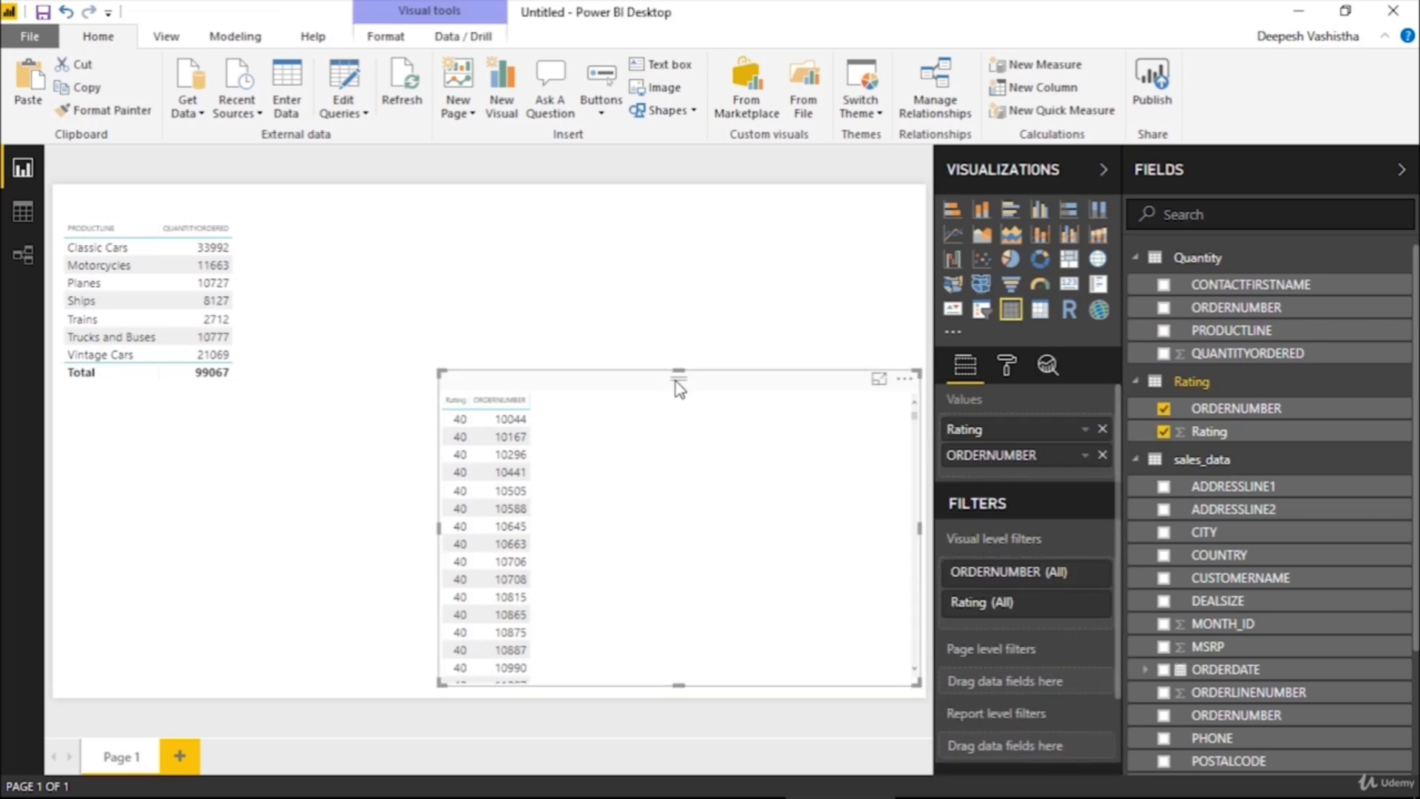
pyautogui.moveTo(682, 378); pyautogui.dragTo(686, 213)
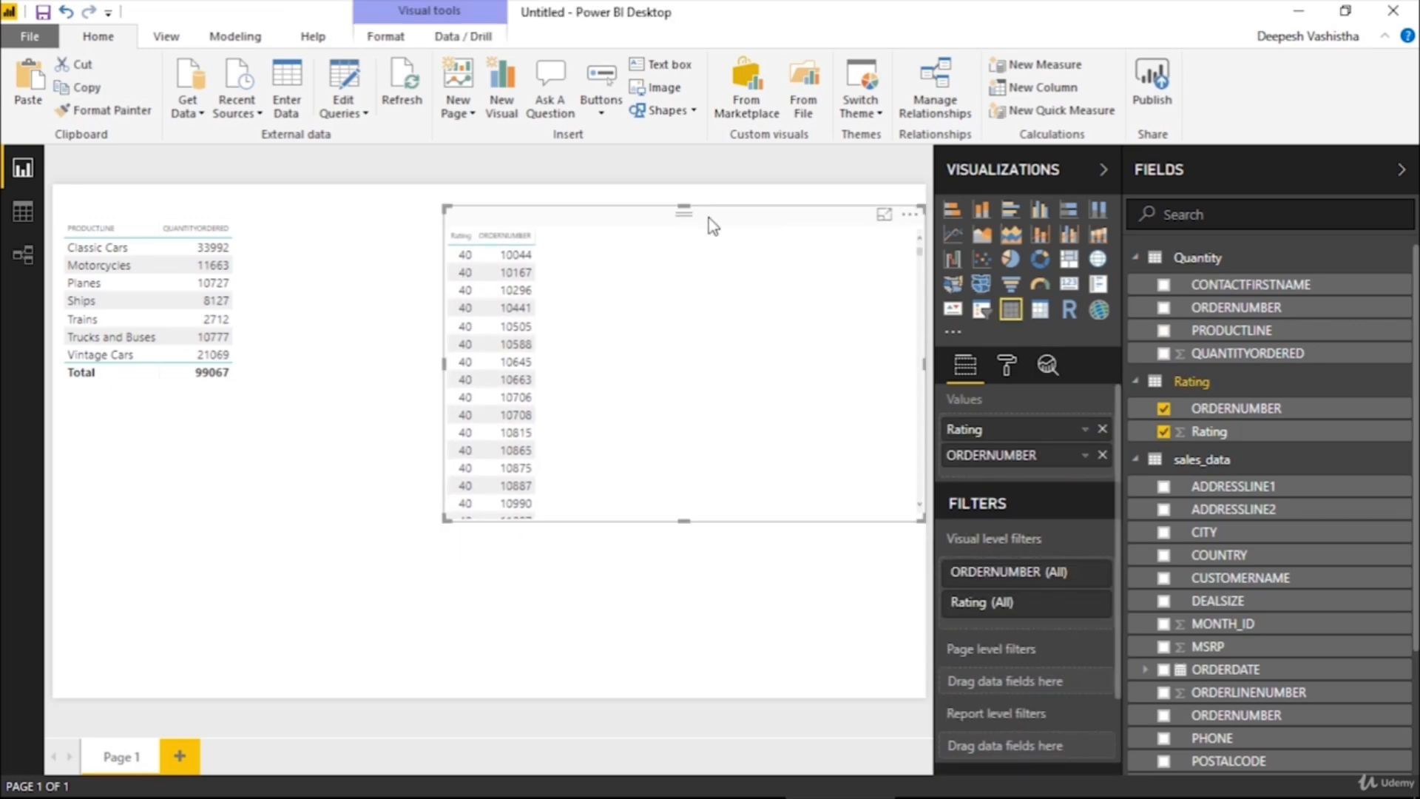
pyautogui.scroll(-10, 729, 317)
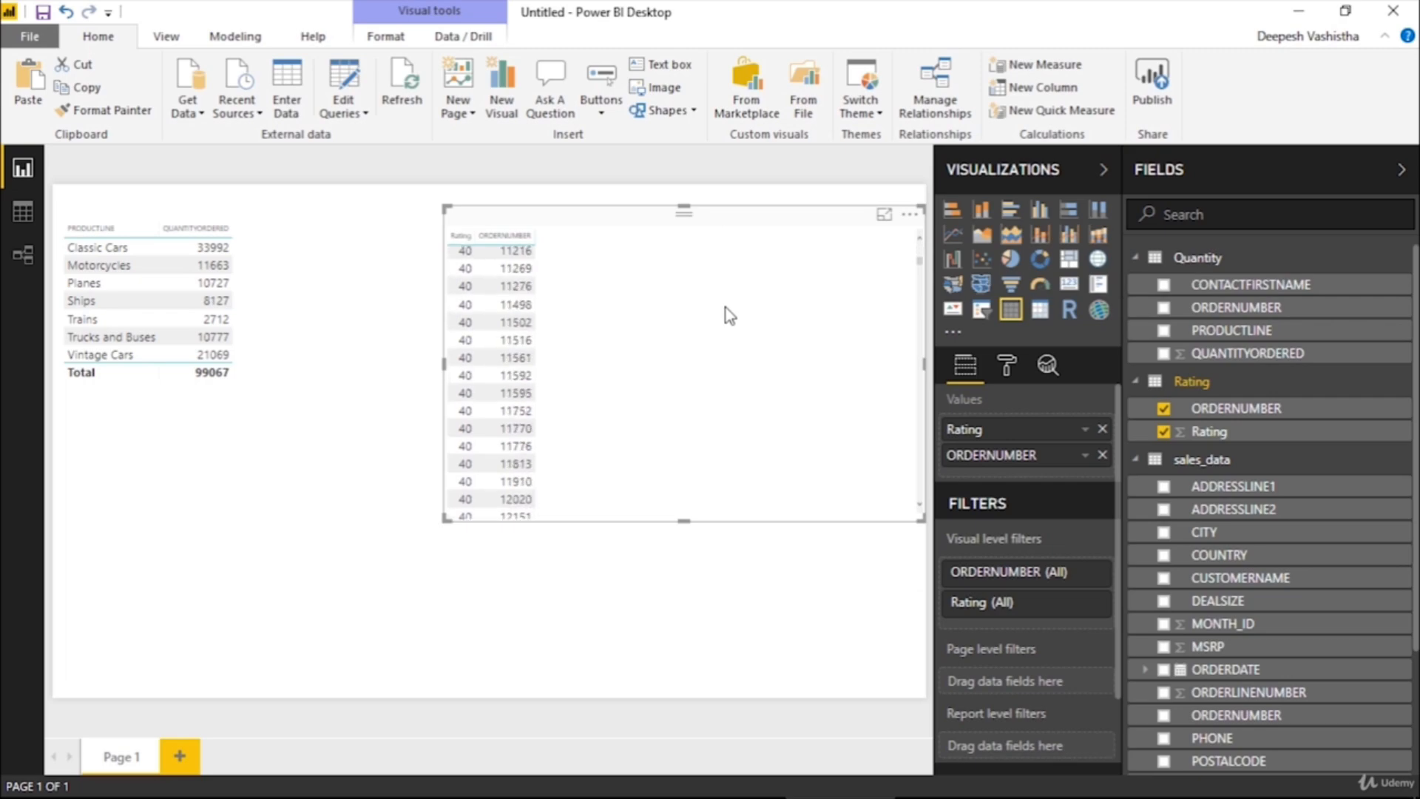
pyautogui.scroll(10, 727, 323)
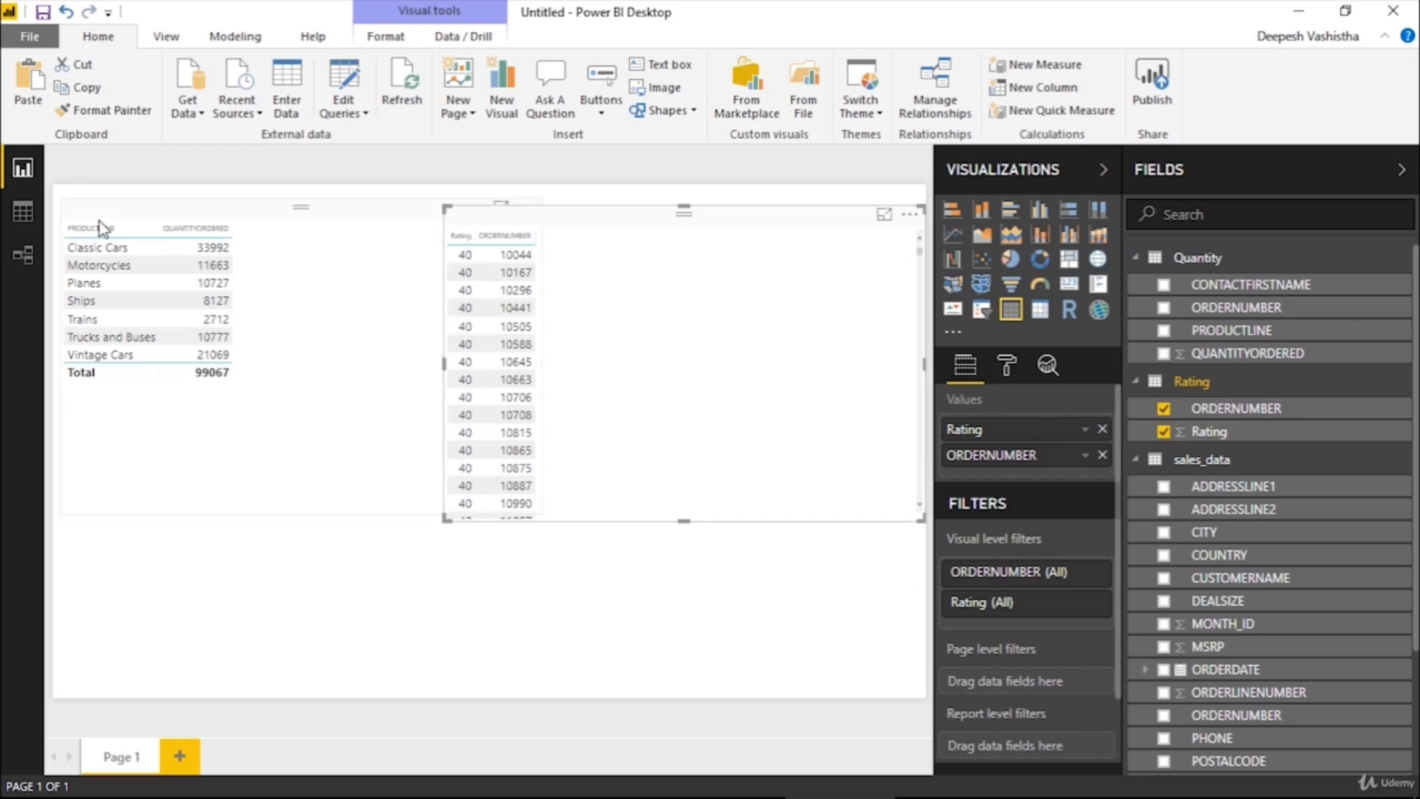
# From the relationship diagram, open Manage relationships and review the Quantity to sales_data relationship's settings without changing them
pyautogui.click(8, 272)
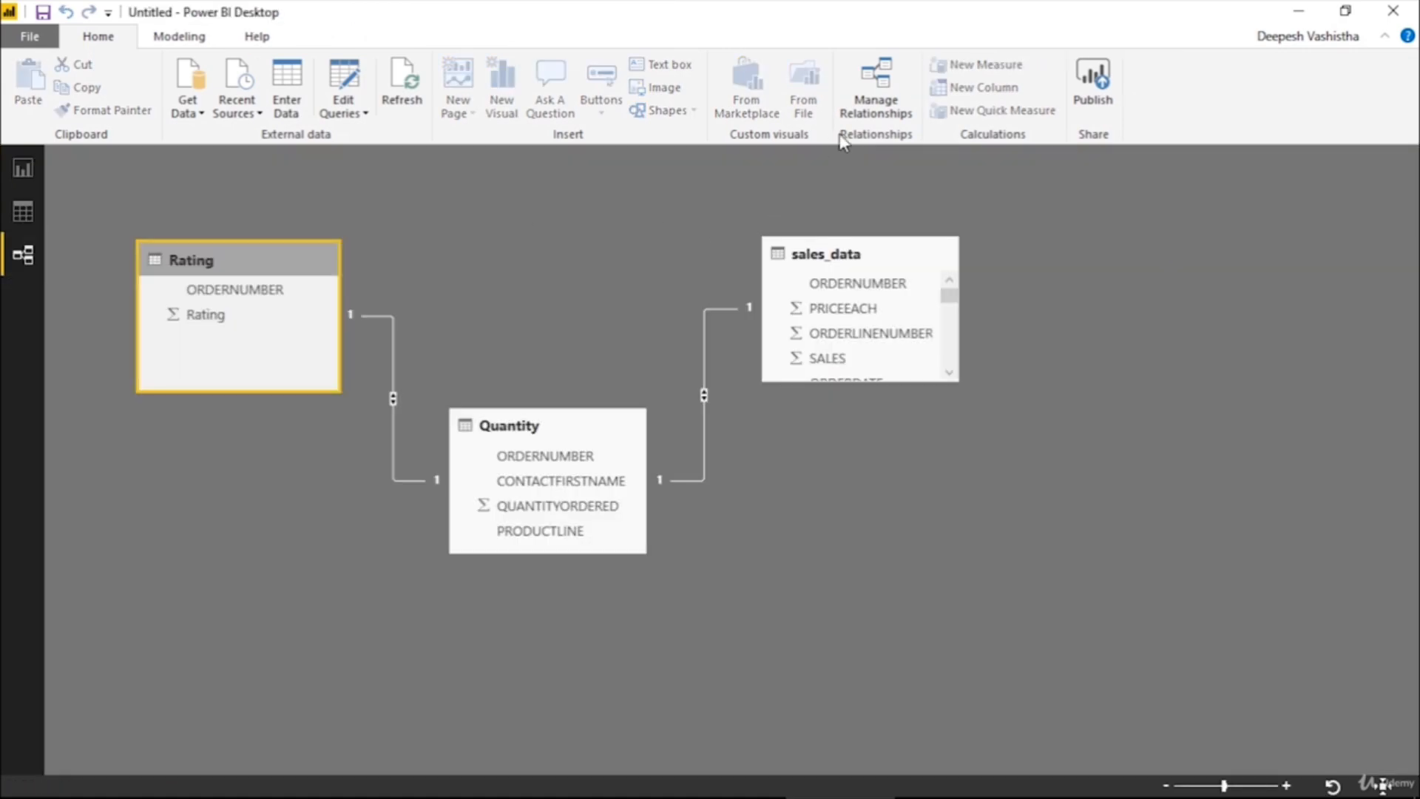
pyautogui.click(894, 110)
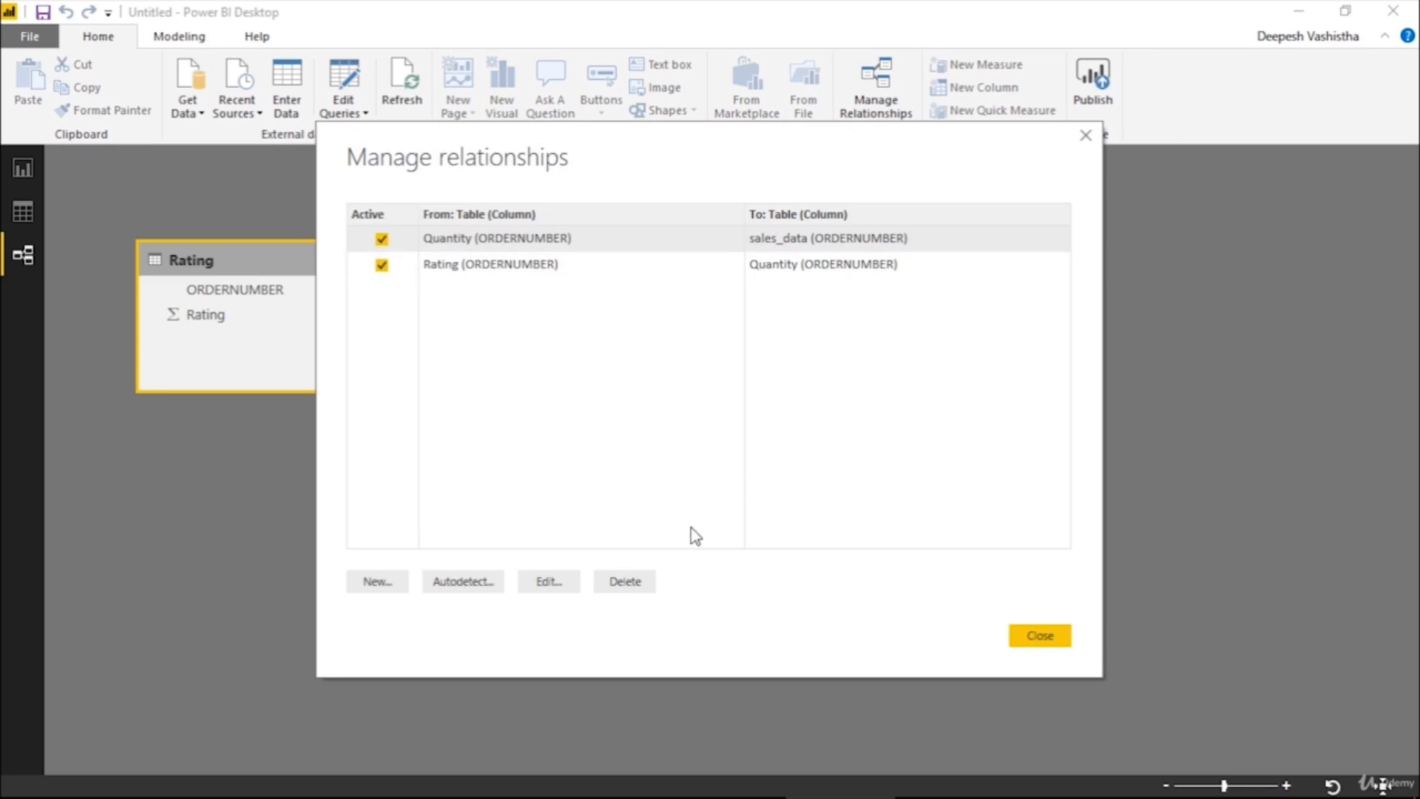
pyautogui.click(555, 584)
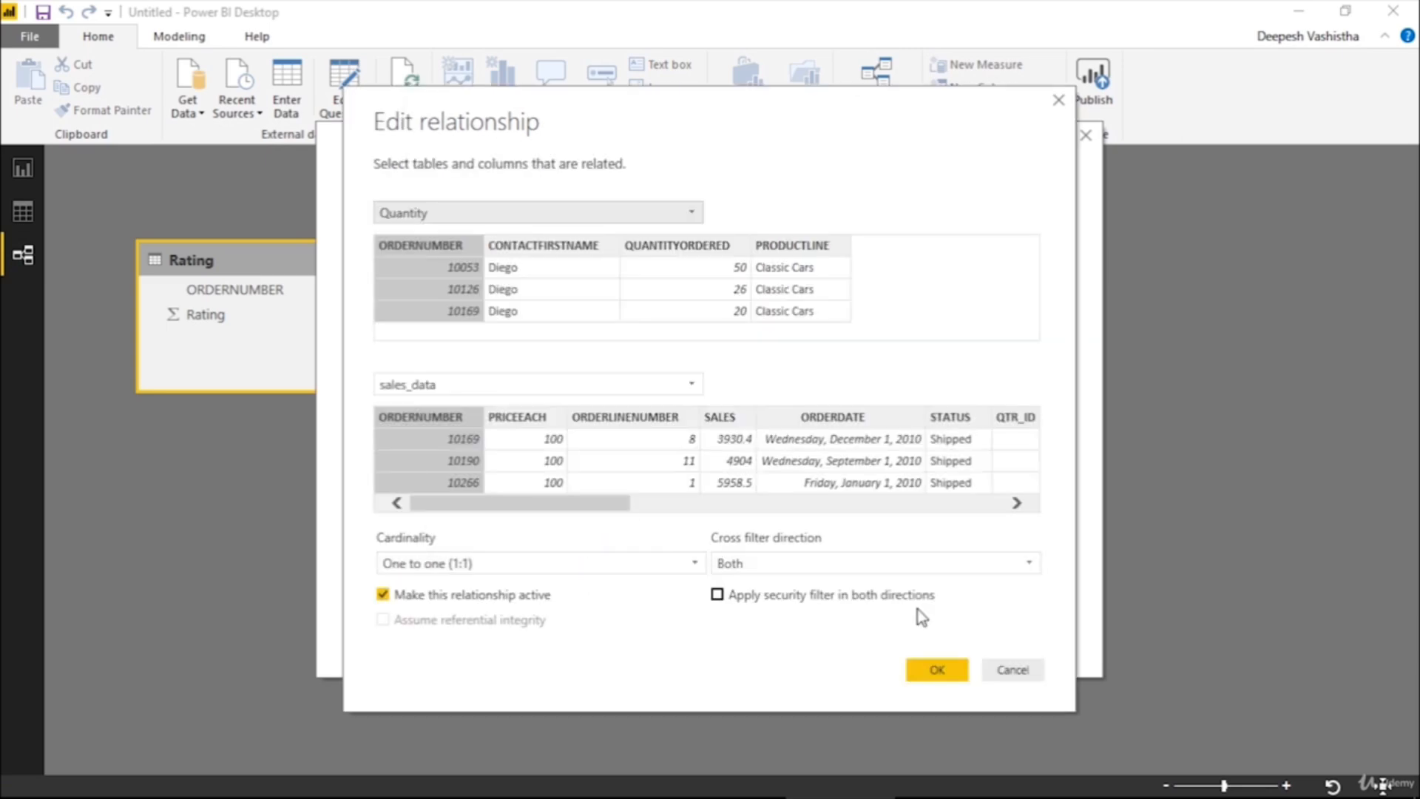
pyautogui.click(1017, 671)
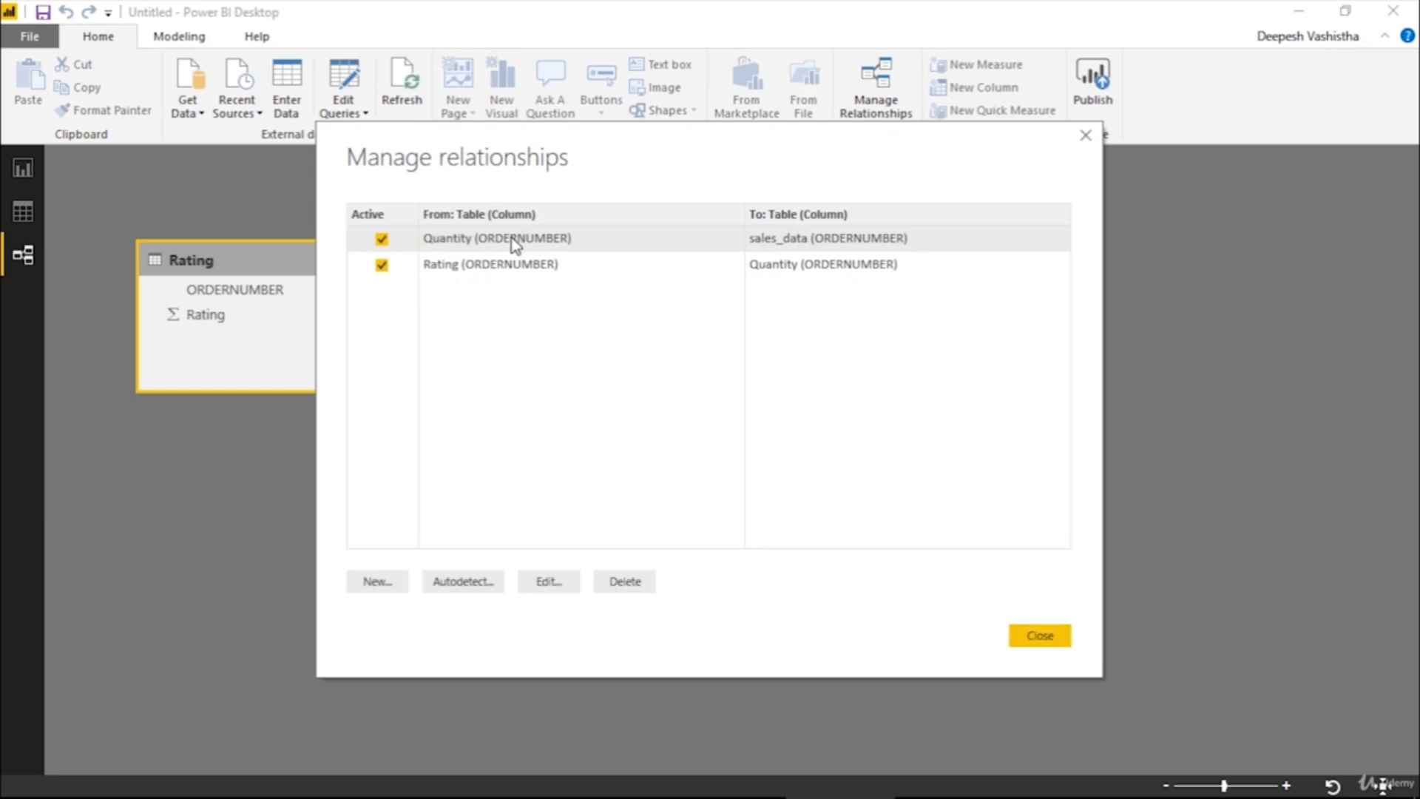
pyautogui.moveTo(556, 159); pyautogui.dragTo(568, 168)
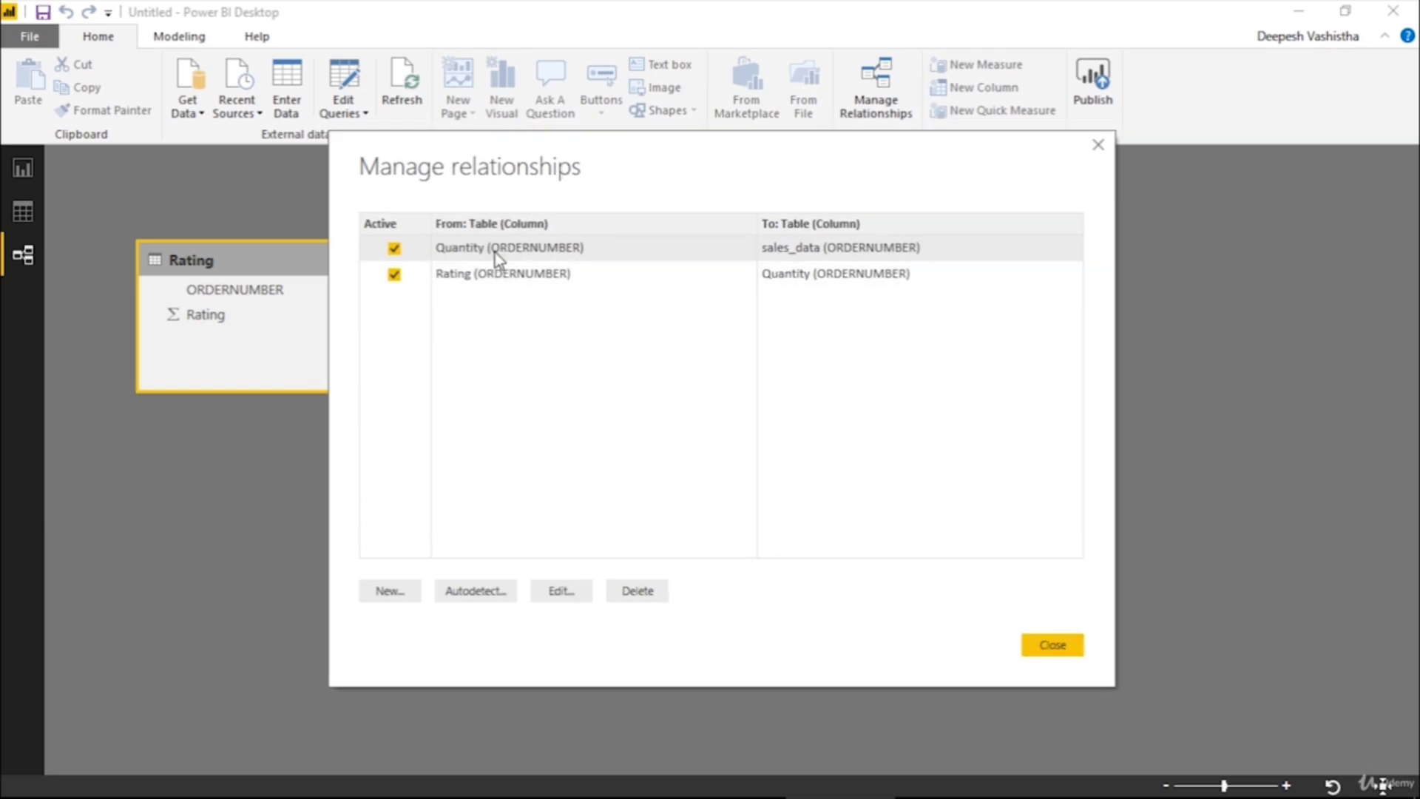
# Review the settings of the Rating to Quantity relationship without changing them and close Manage relationships
pyautogui.click(703, 273)
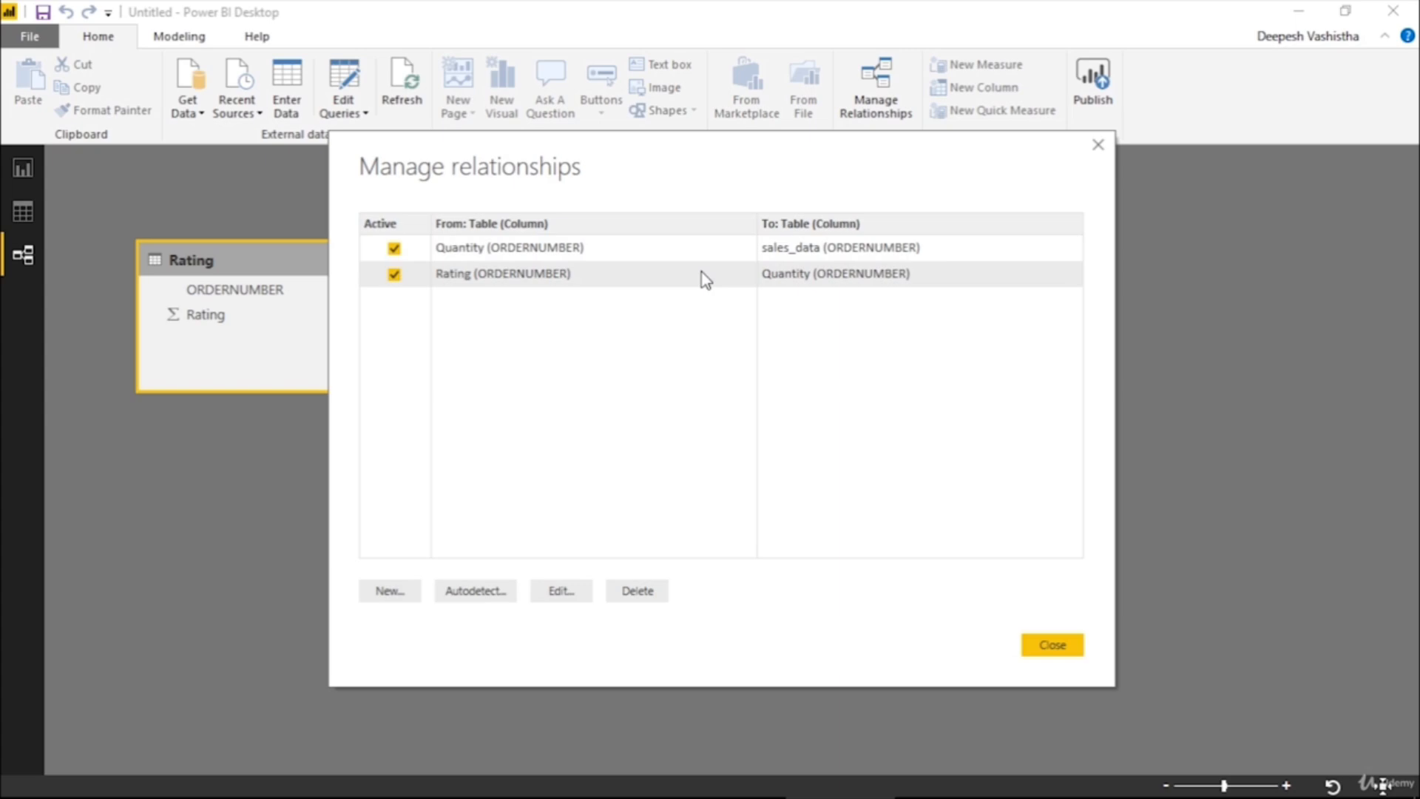
pyautogui.click(586, 591)
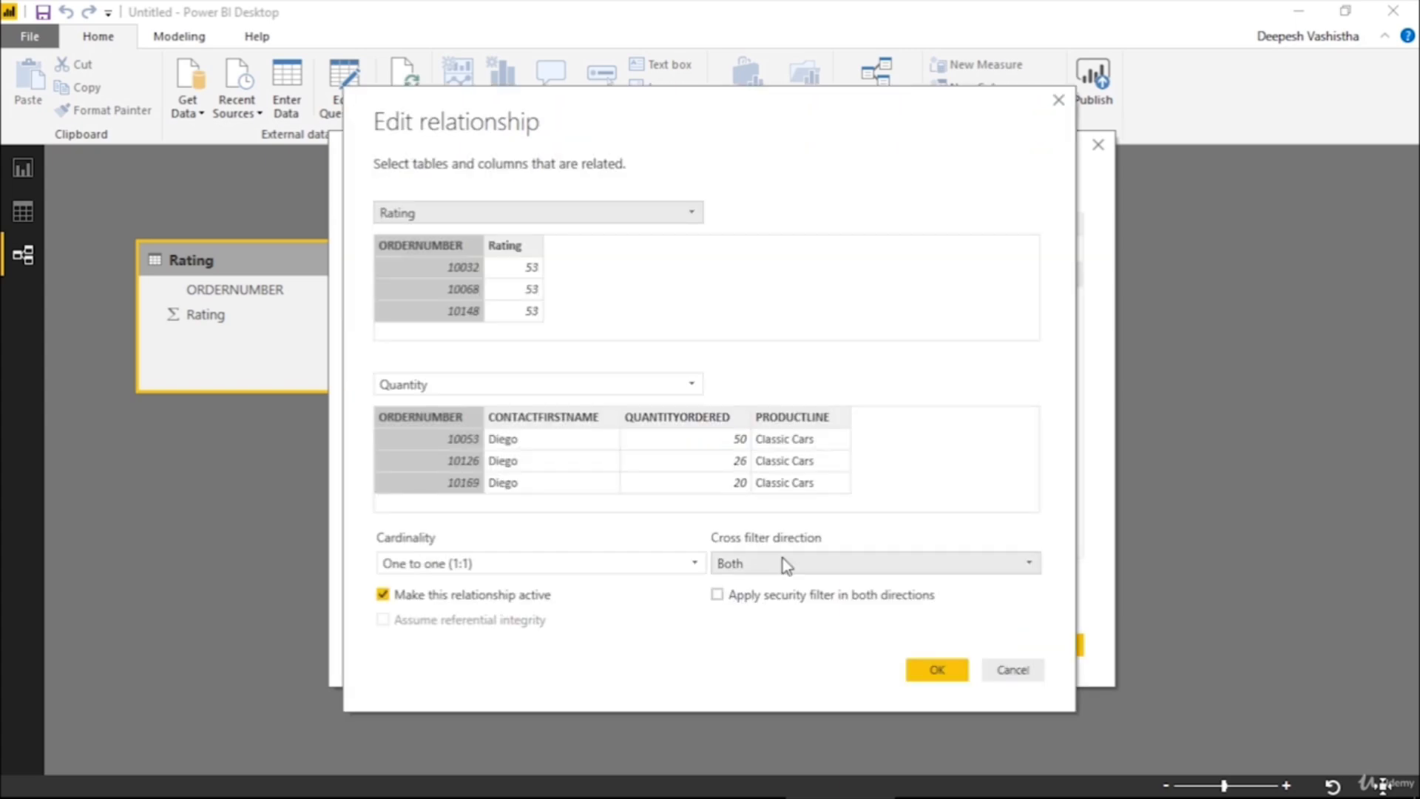
pyautogui.click(1017, 674)
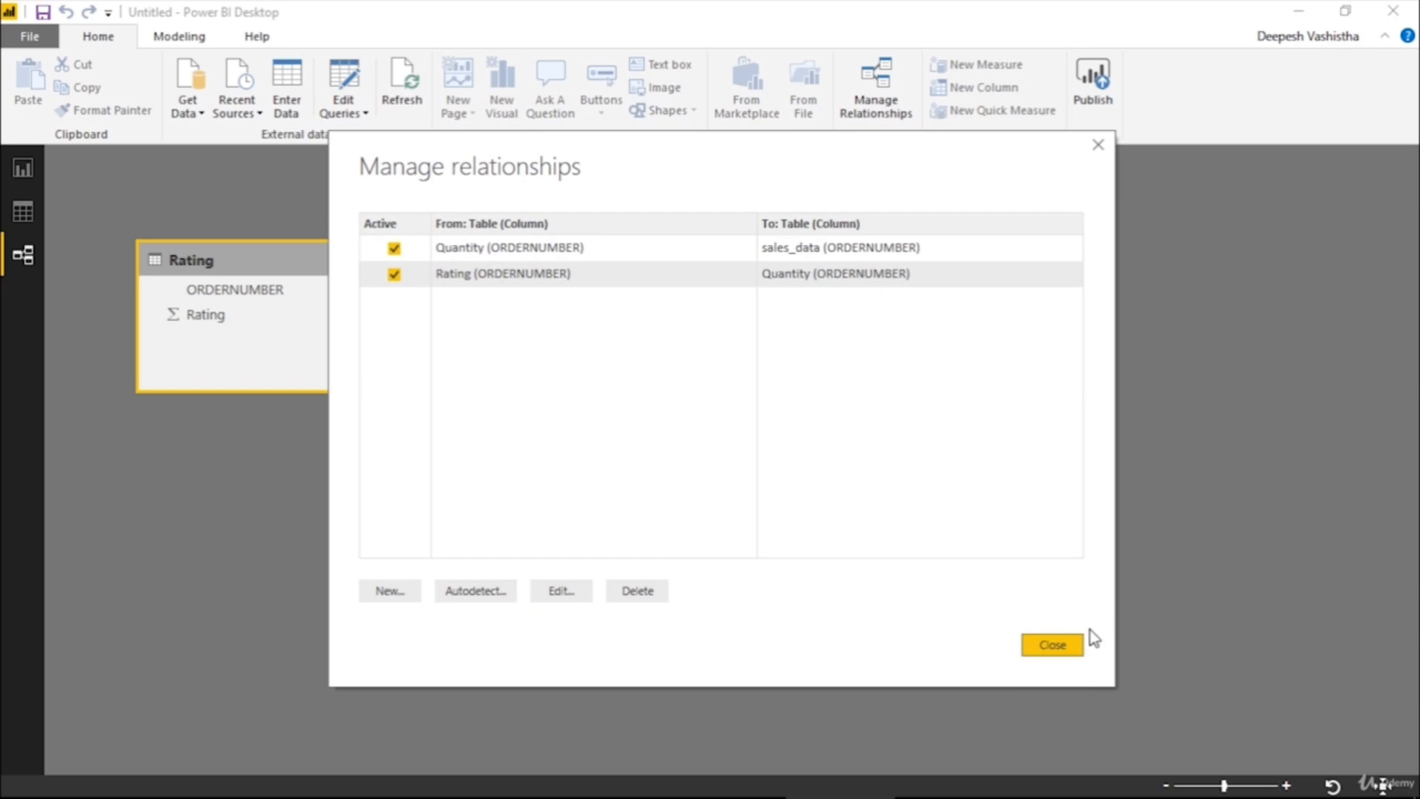
pyautogui.click(1075, 646)
# Return to the report, cross-filter the Rating table visual by the Classic Cars product line, and look through its rows
pyautogui.click(24, 169)
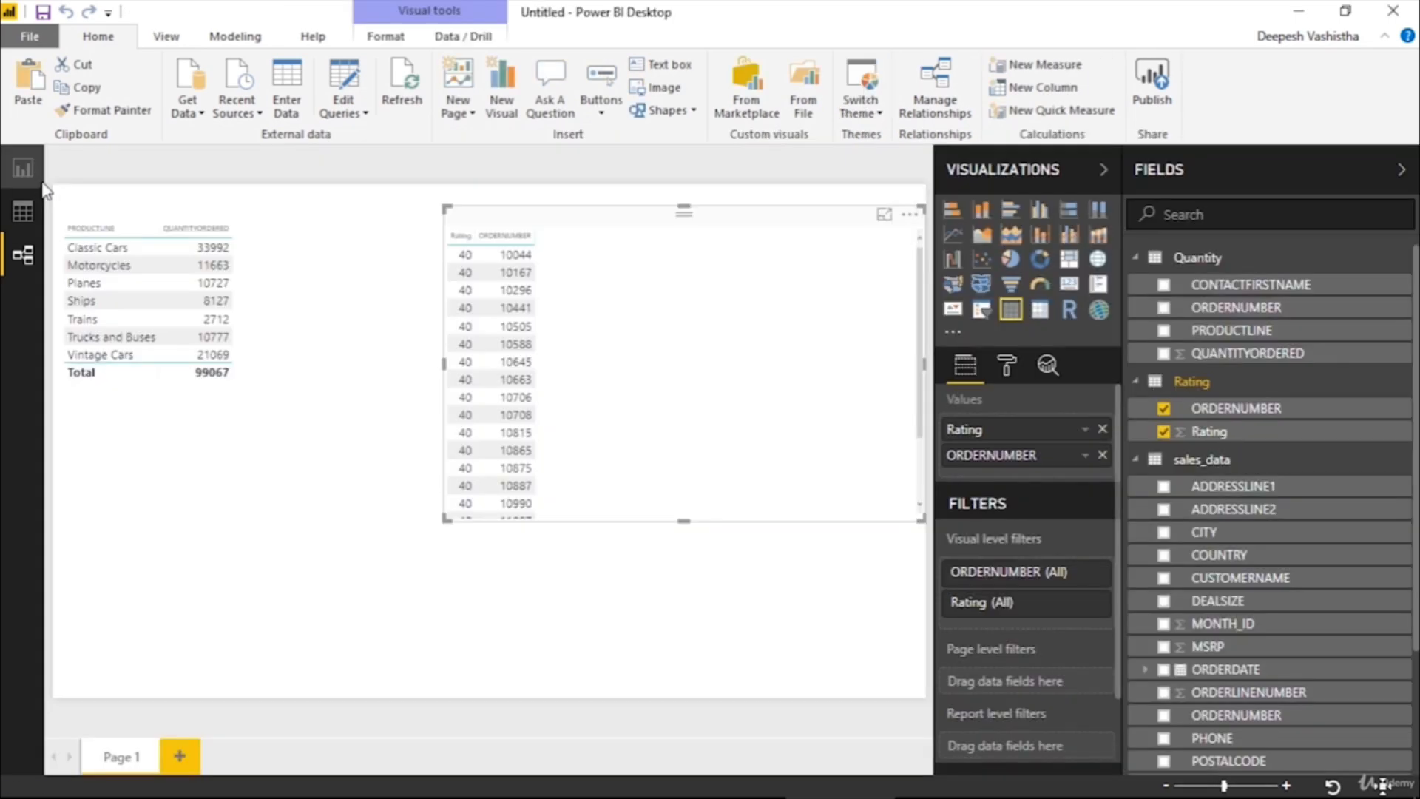
pyautogui.click(98, 261)
pyautogui.click(96, 252)
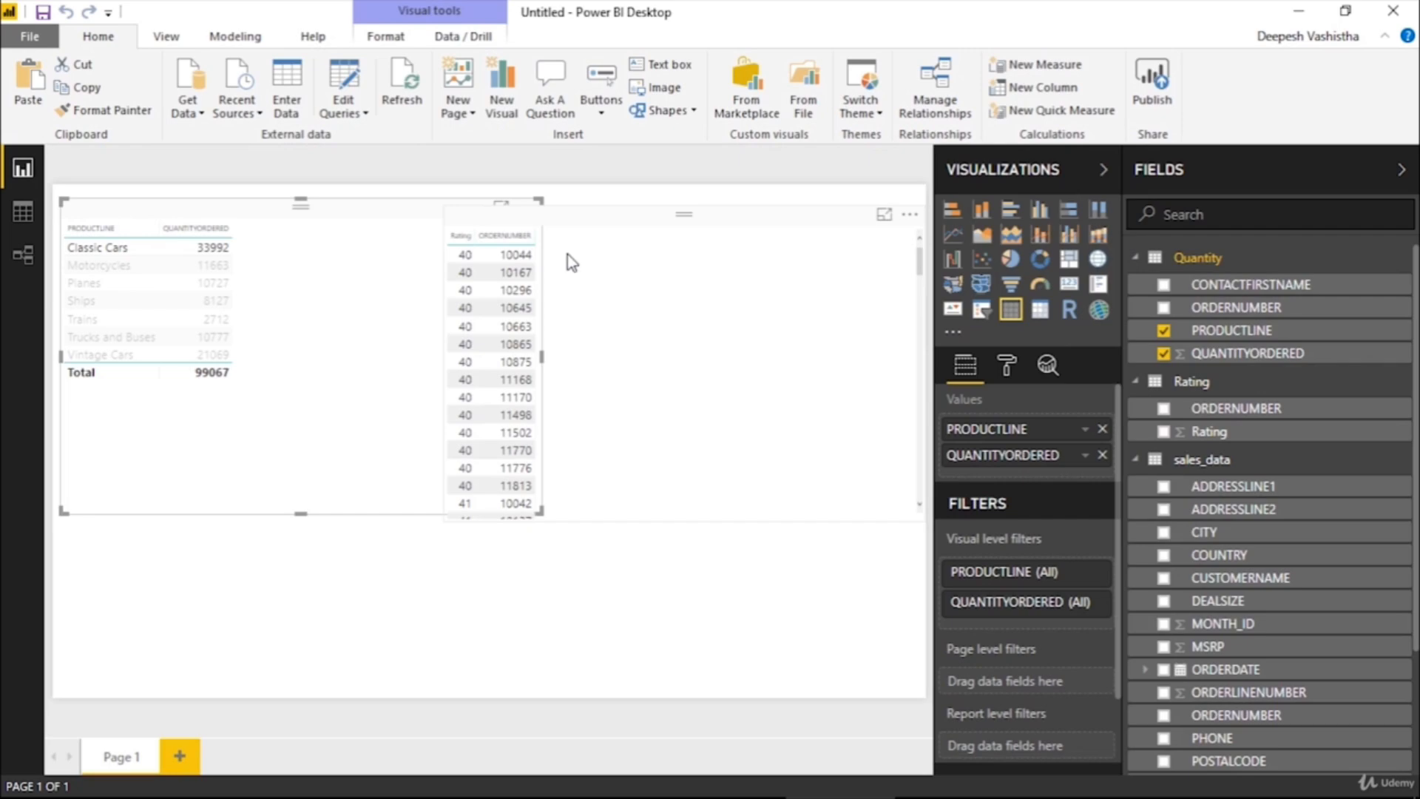
pyautogui.scroll(-5, 566, 296)
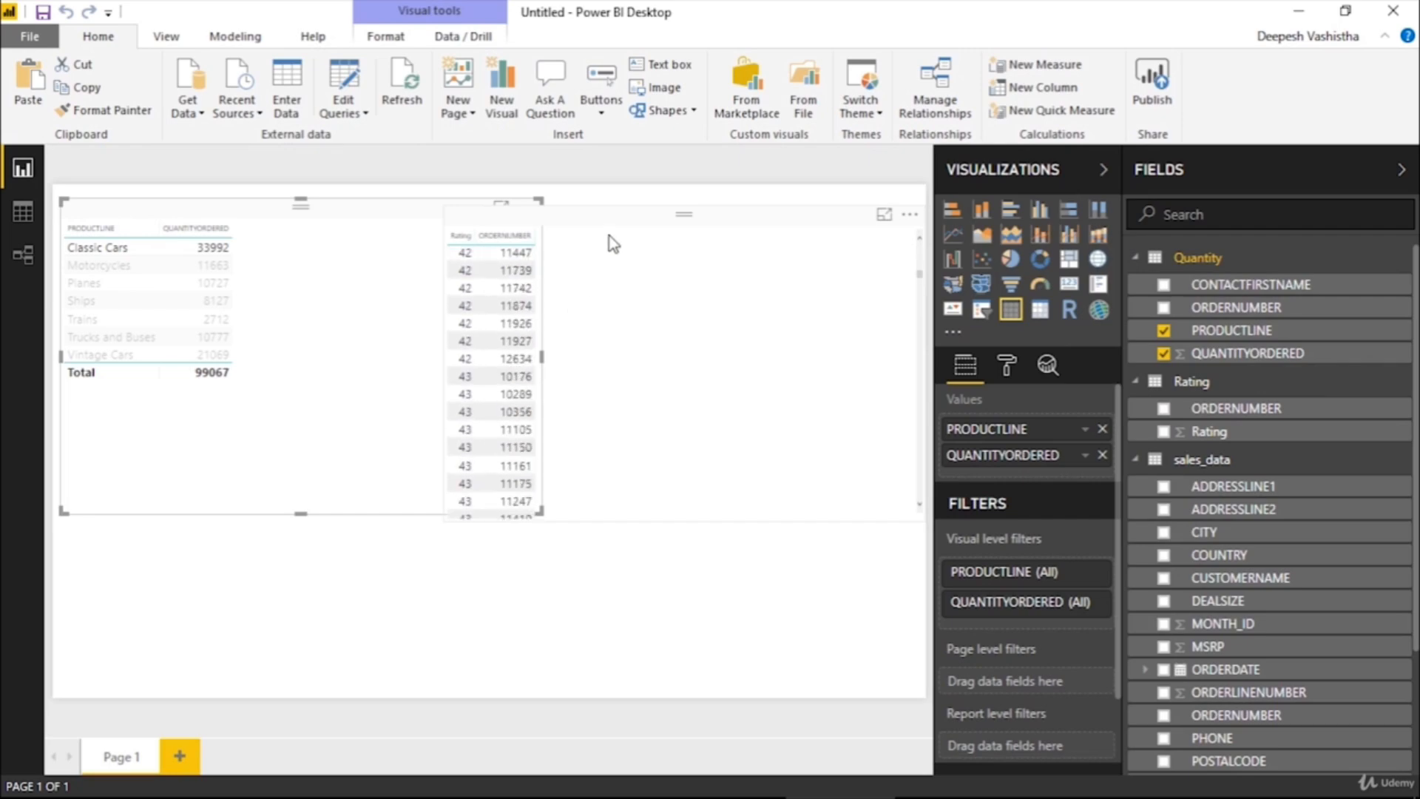
pyautogui.click(650, 397)
pyautogui.click(135, 253)
pyautogui.click(136, 253)
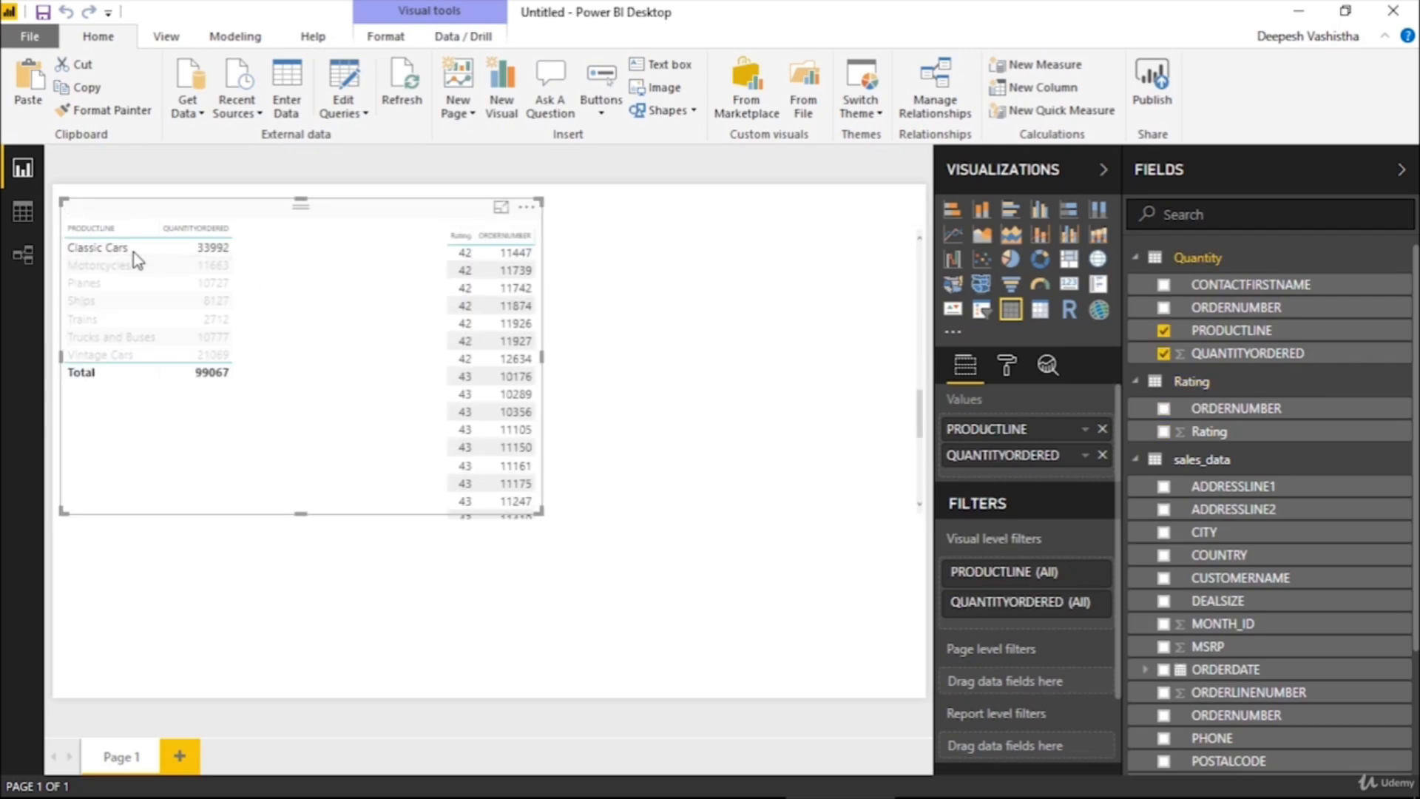
# Move the Rating table visual lower on the page, and cross-filter the product line table by its first row before clearing that selection
pyautogui.moveTo(658, 216); pyautogui.dragTo(577, 423)
pyautogui.scroll(3, 409, 480)
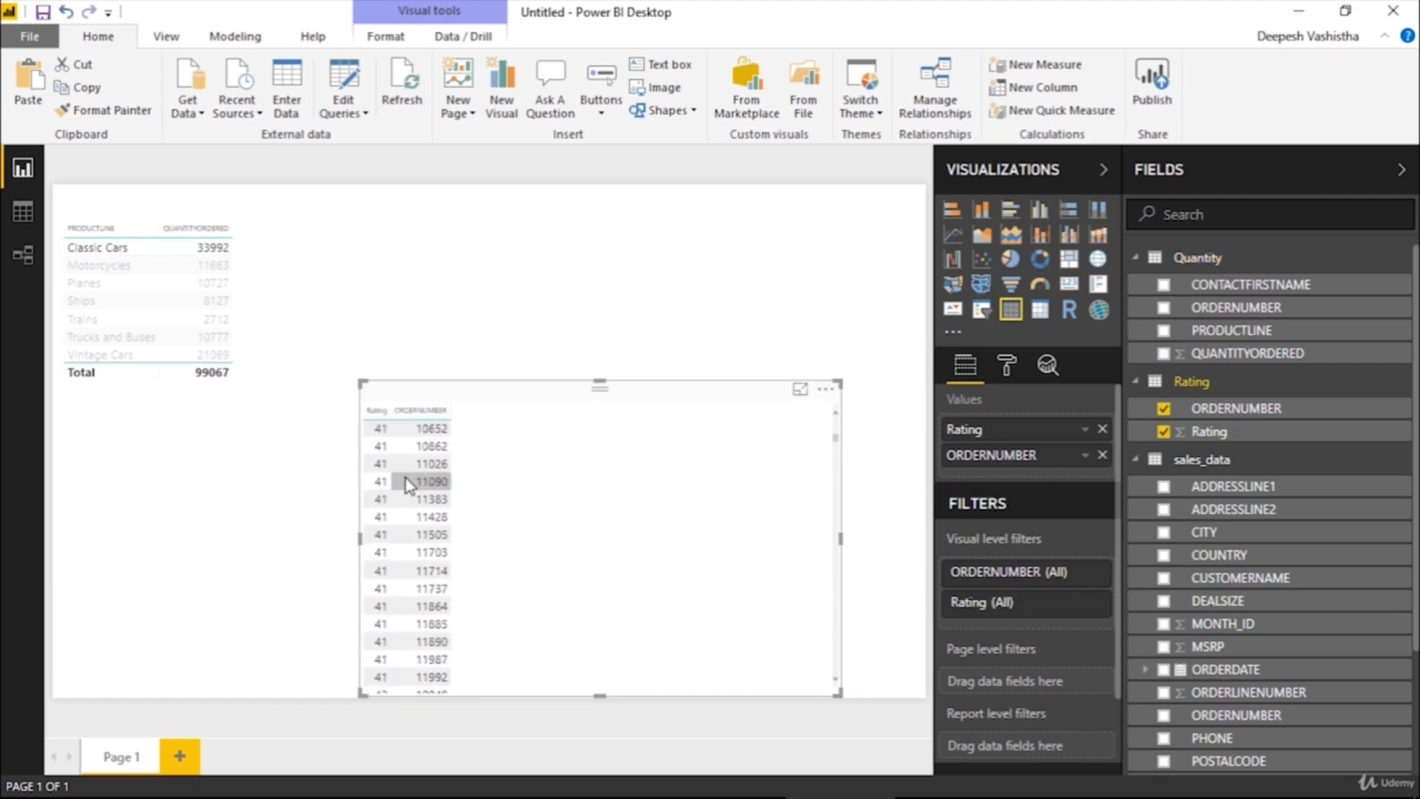
pyautogui.scroll(3, 542, 501)
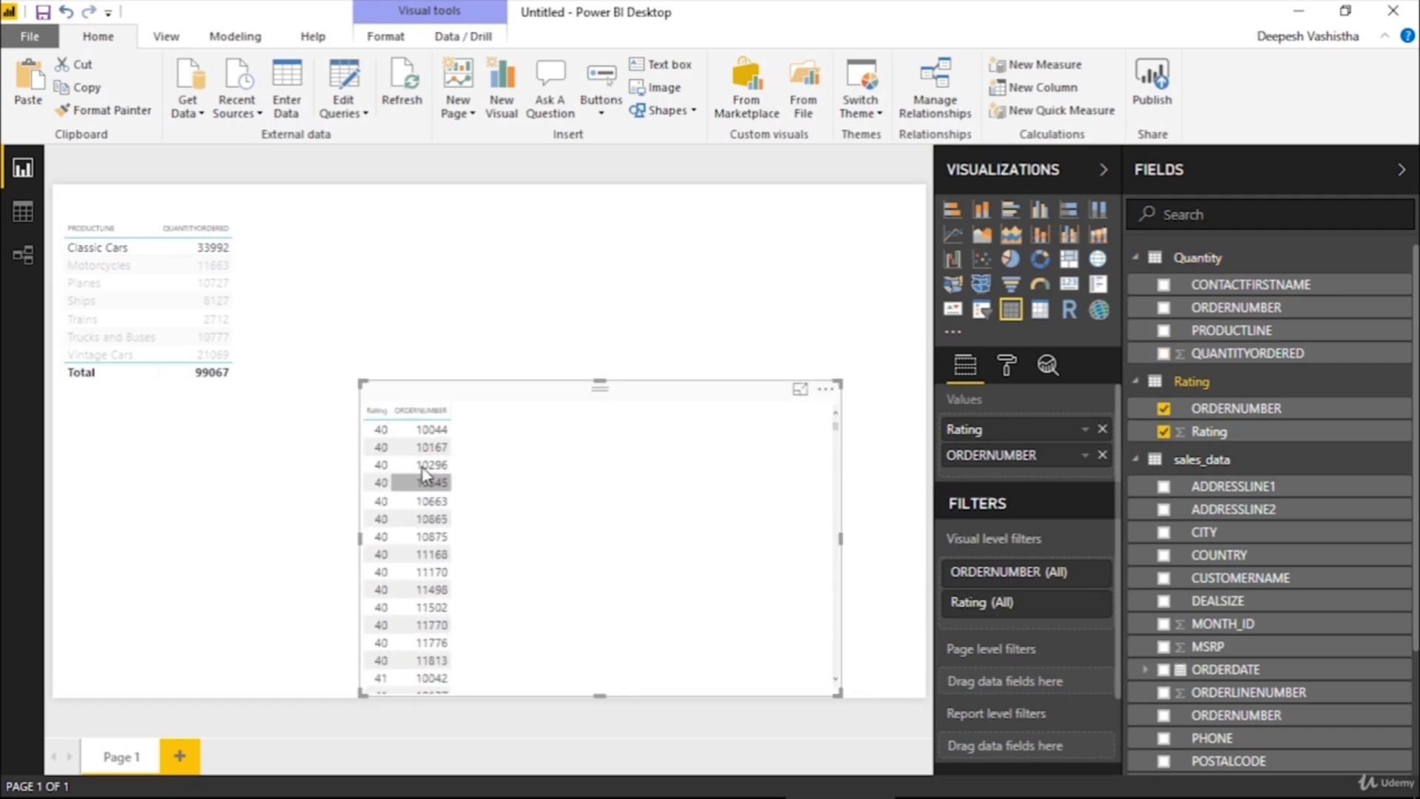
pyautogui.click(377, 437)
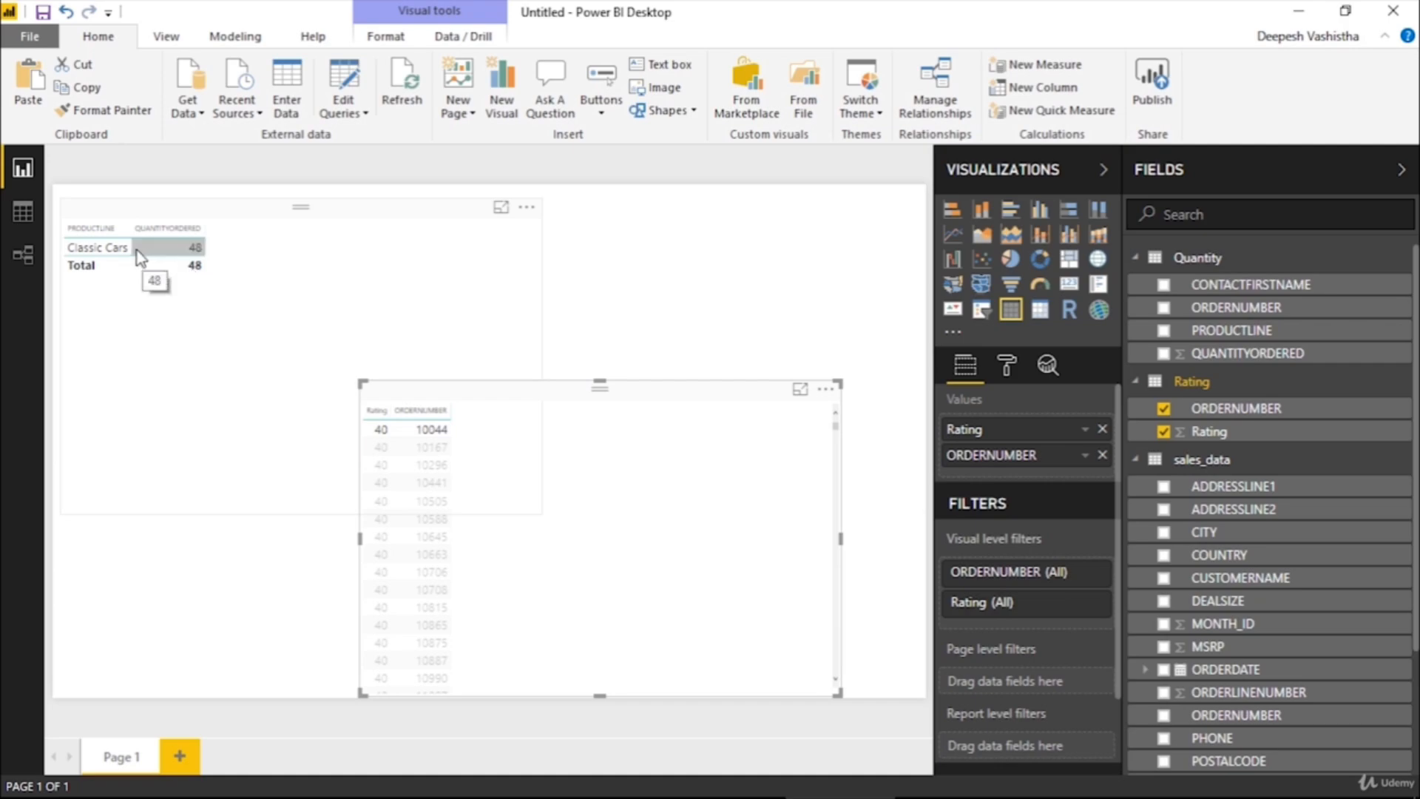
pyautogui.click(389, 433)
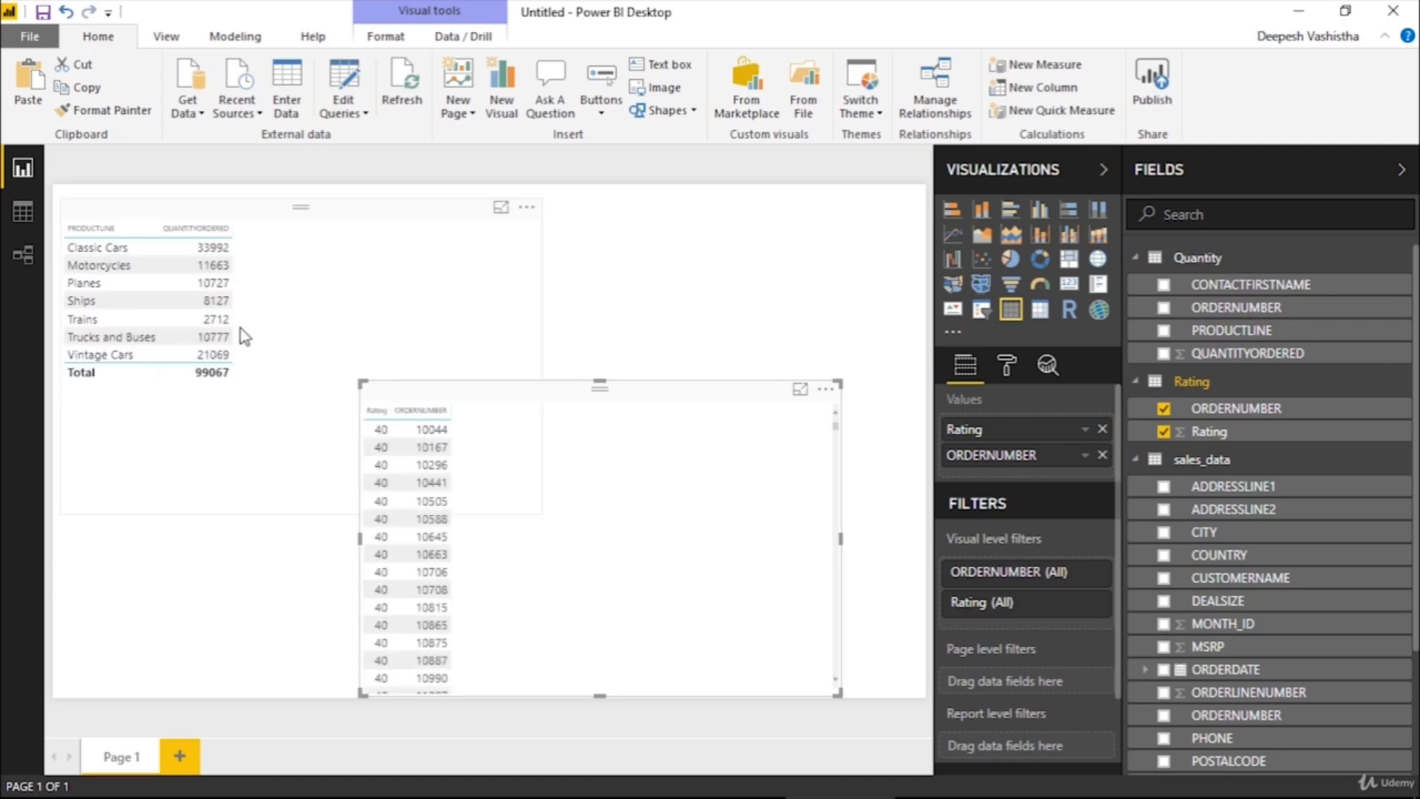
# Cross-filter the Rating table visual by Motorcycles, look through its rows, and clear the selection
pyautogui.click(112, 273)
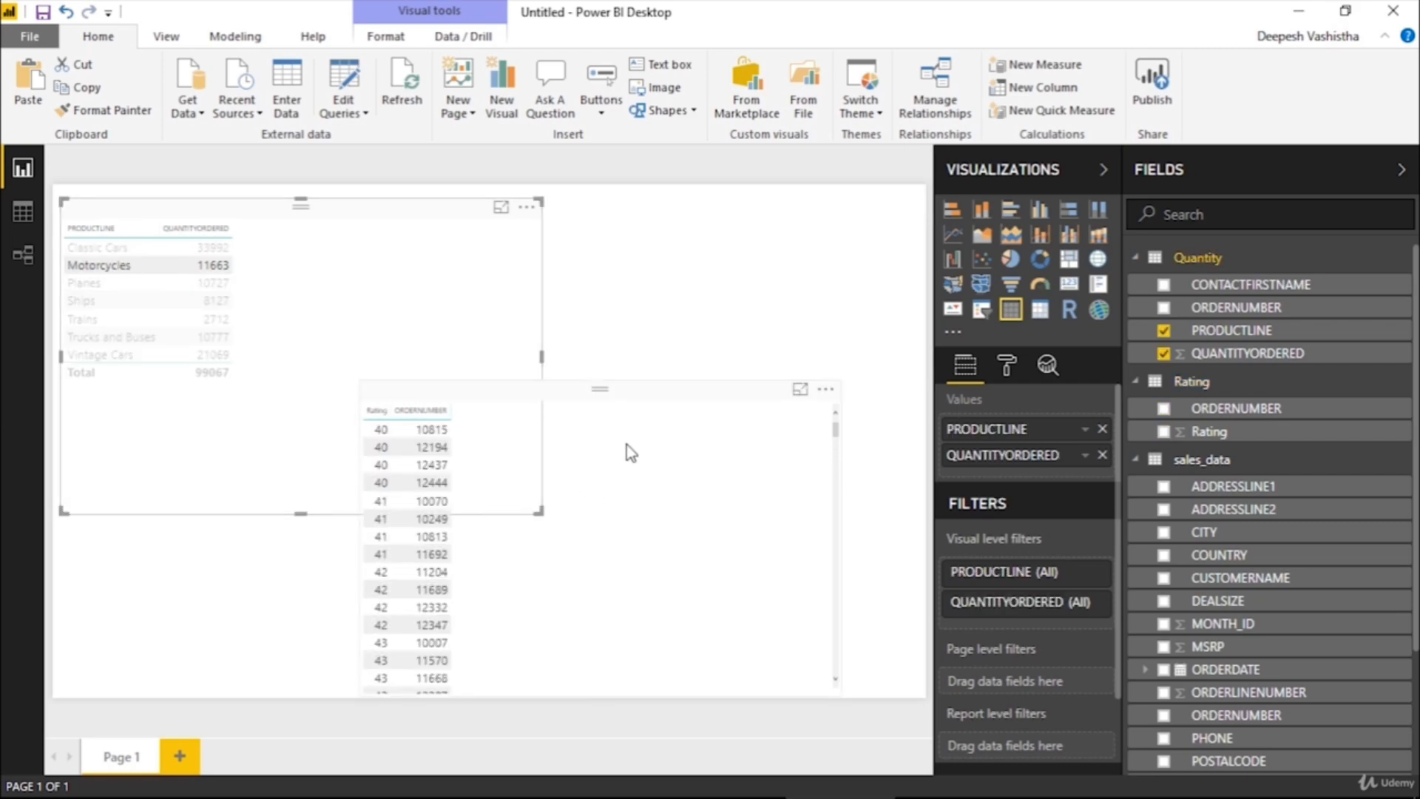
pyautogui.scroll(-10, 627, 445)
pyautogui.scroll(10, 621, 447)
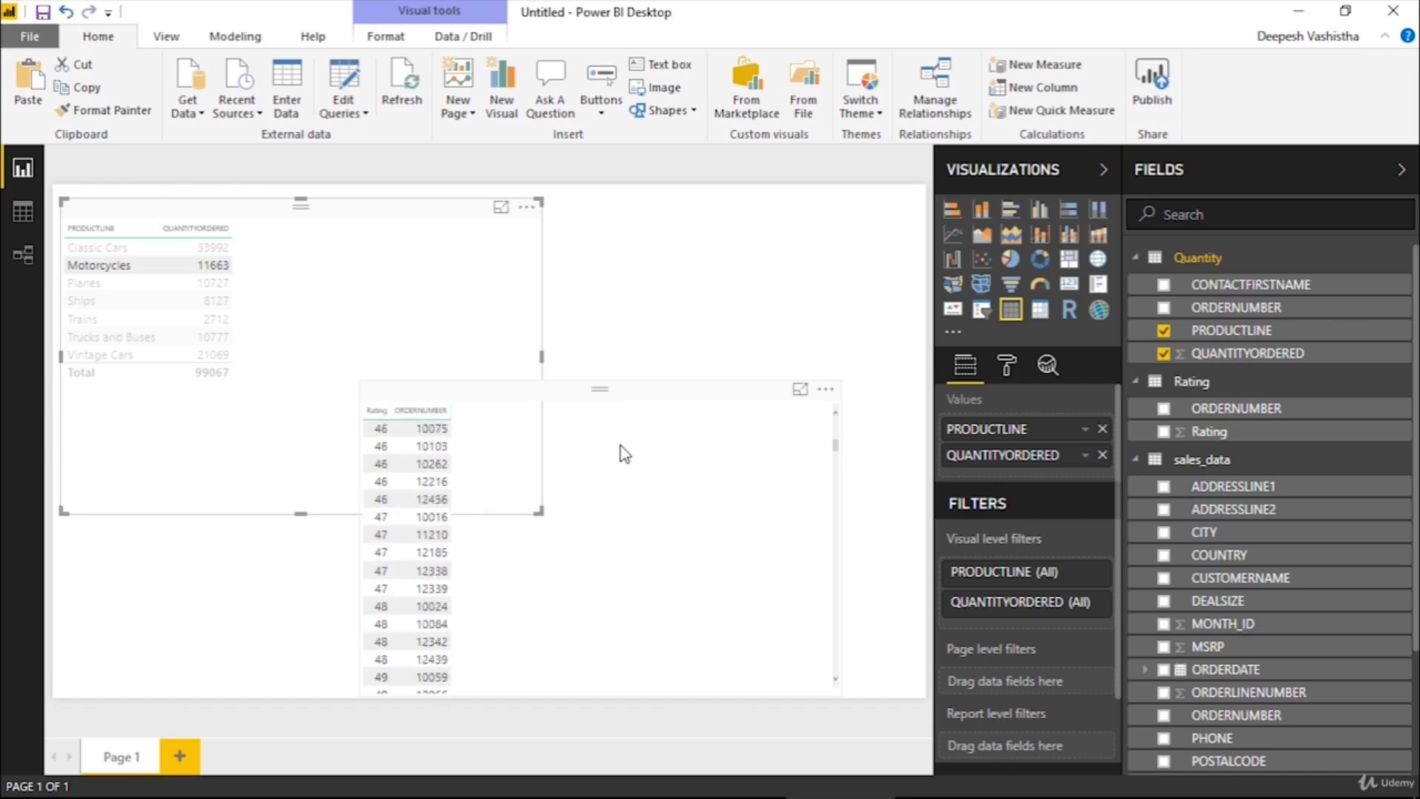
pyautogui.click(118, 266)
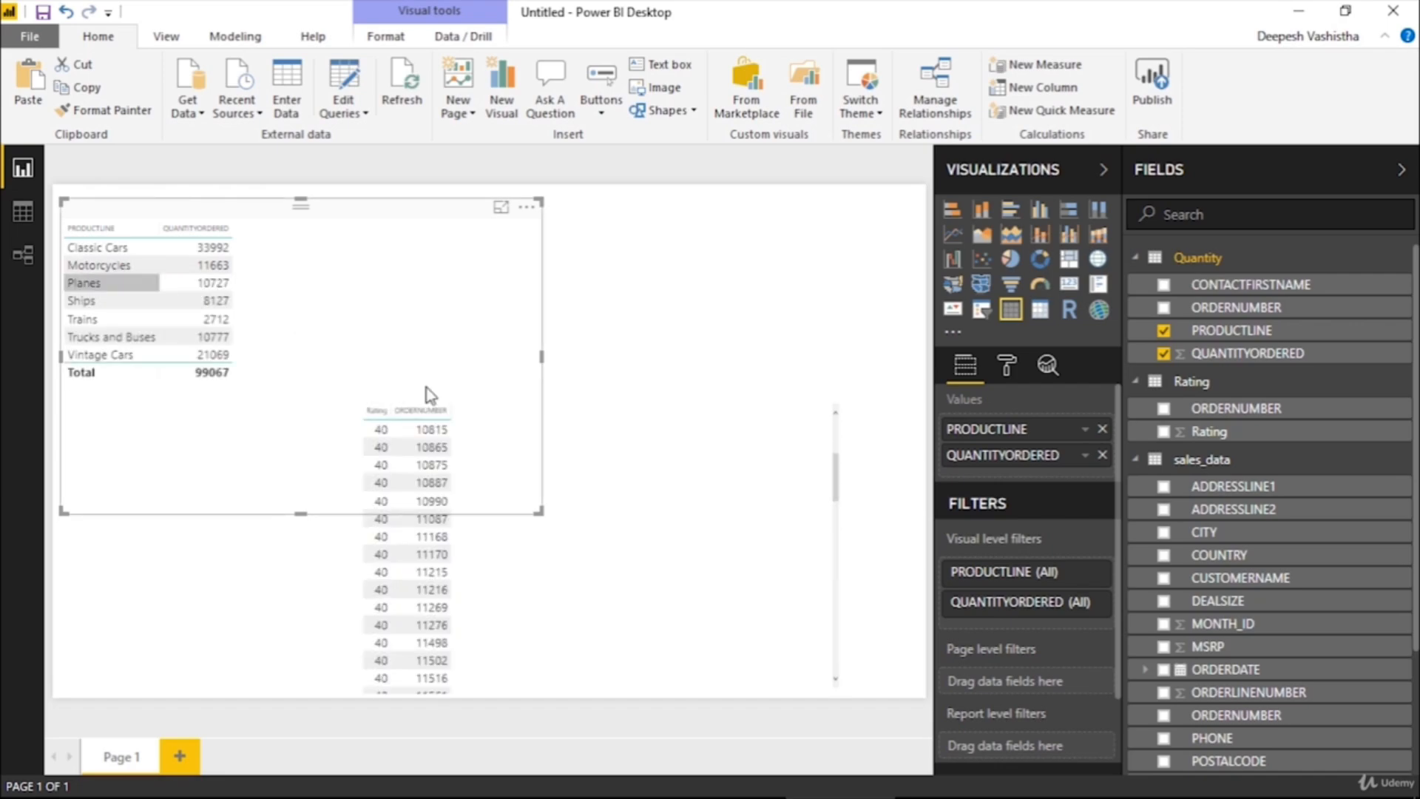
# Check cross-filtering from an order row with Rating 40 and from the Ships product line, clearing each selection
pyautogui.click(442, 573)
pyautogui.click(442, 574)
pyautogui.click(165, 305)
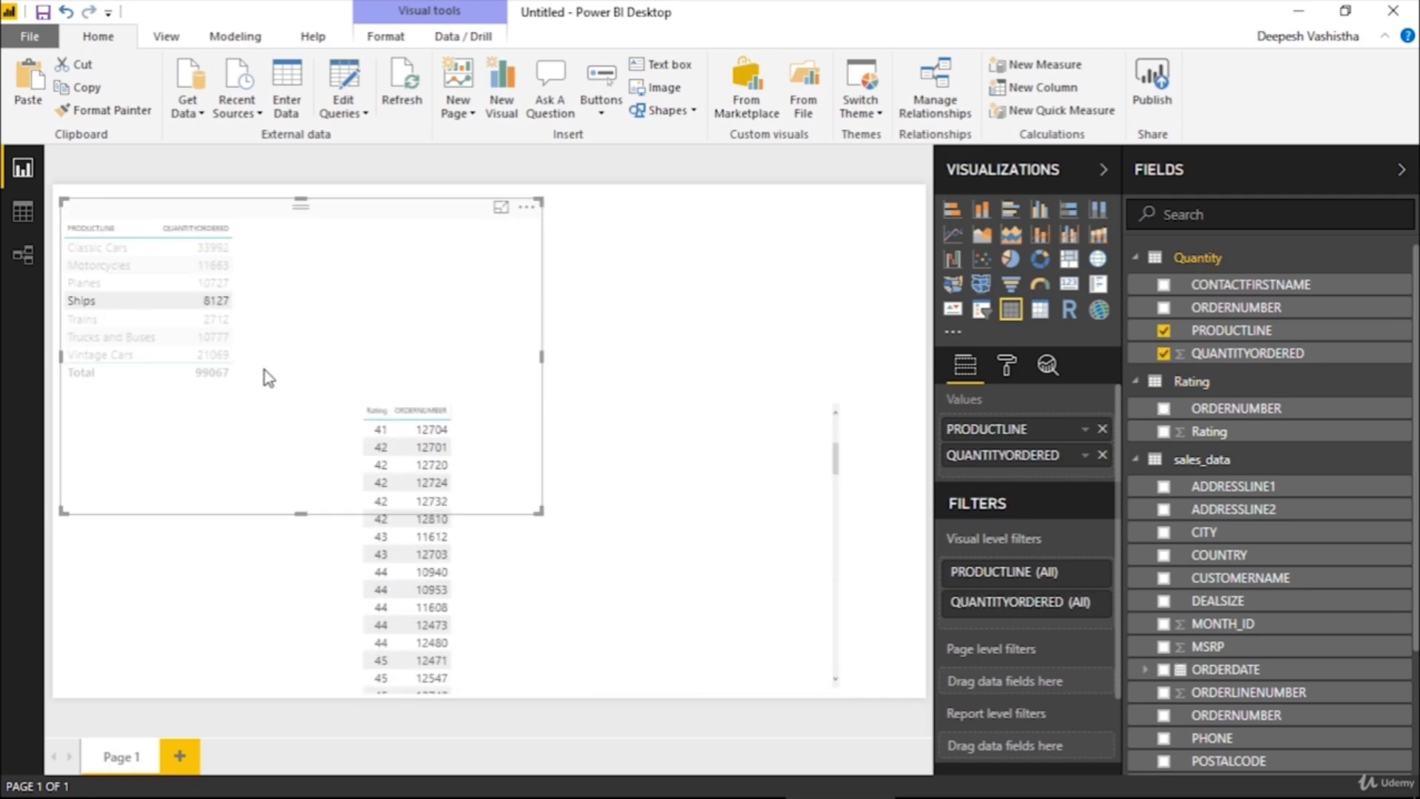
pyautogui.moveTo(165, 317); pyautogui.dragTo(173, 312)
pyautogui.click(166, 294)
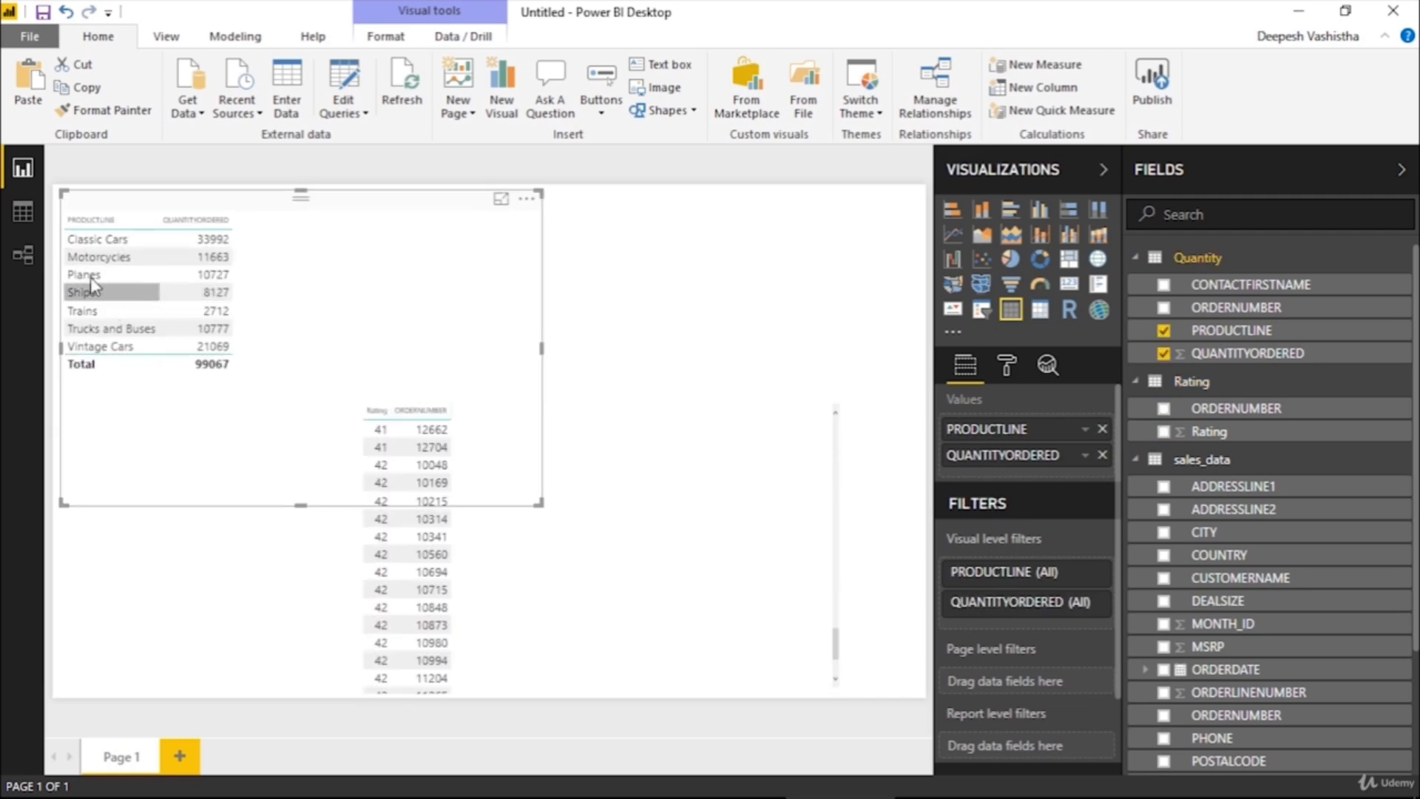
# Try to set the Rating to Quantity relationship's cross filter direction to Single, and leave the relationship dialogs without saving
pyautogui.click(936, 102)
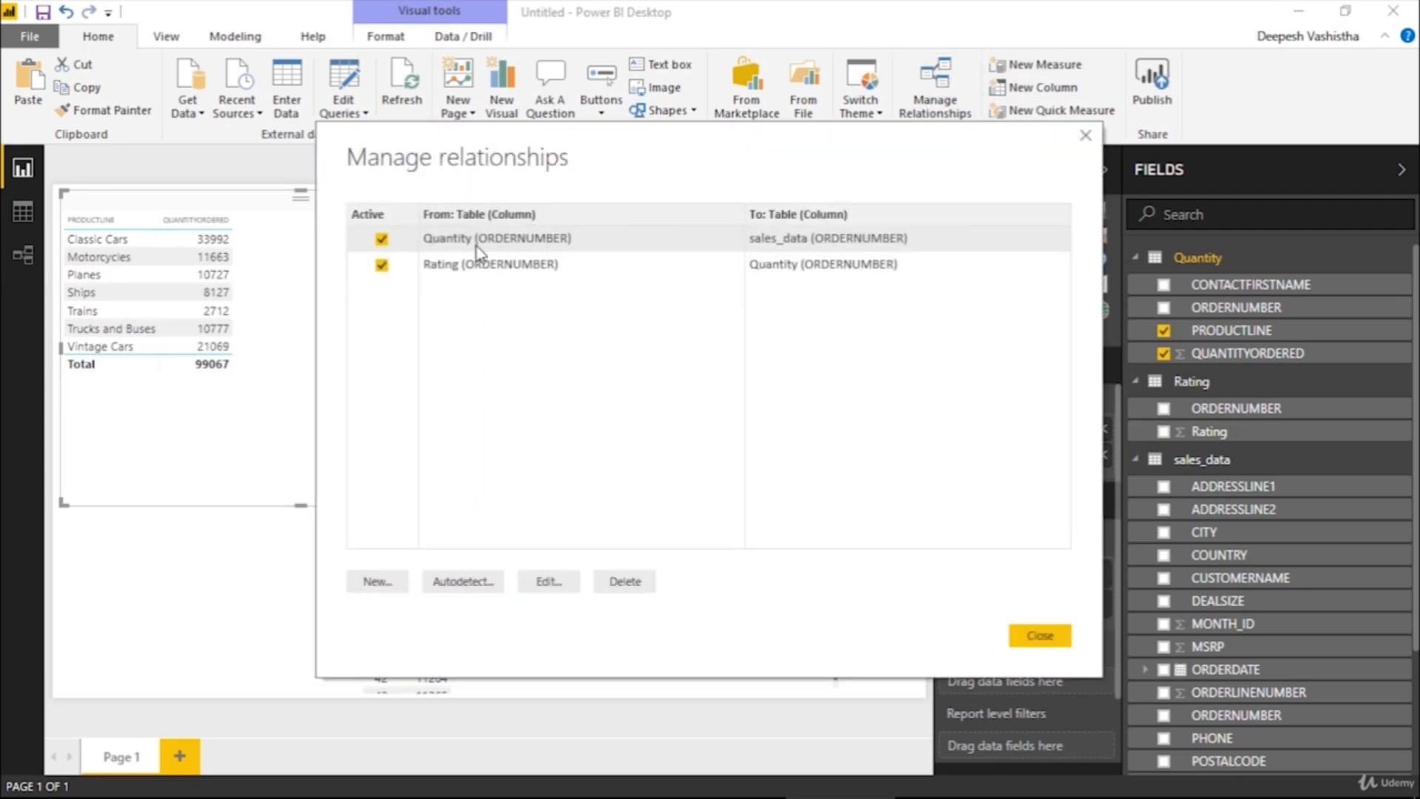
pyautogui.click(469, 273)
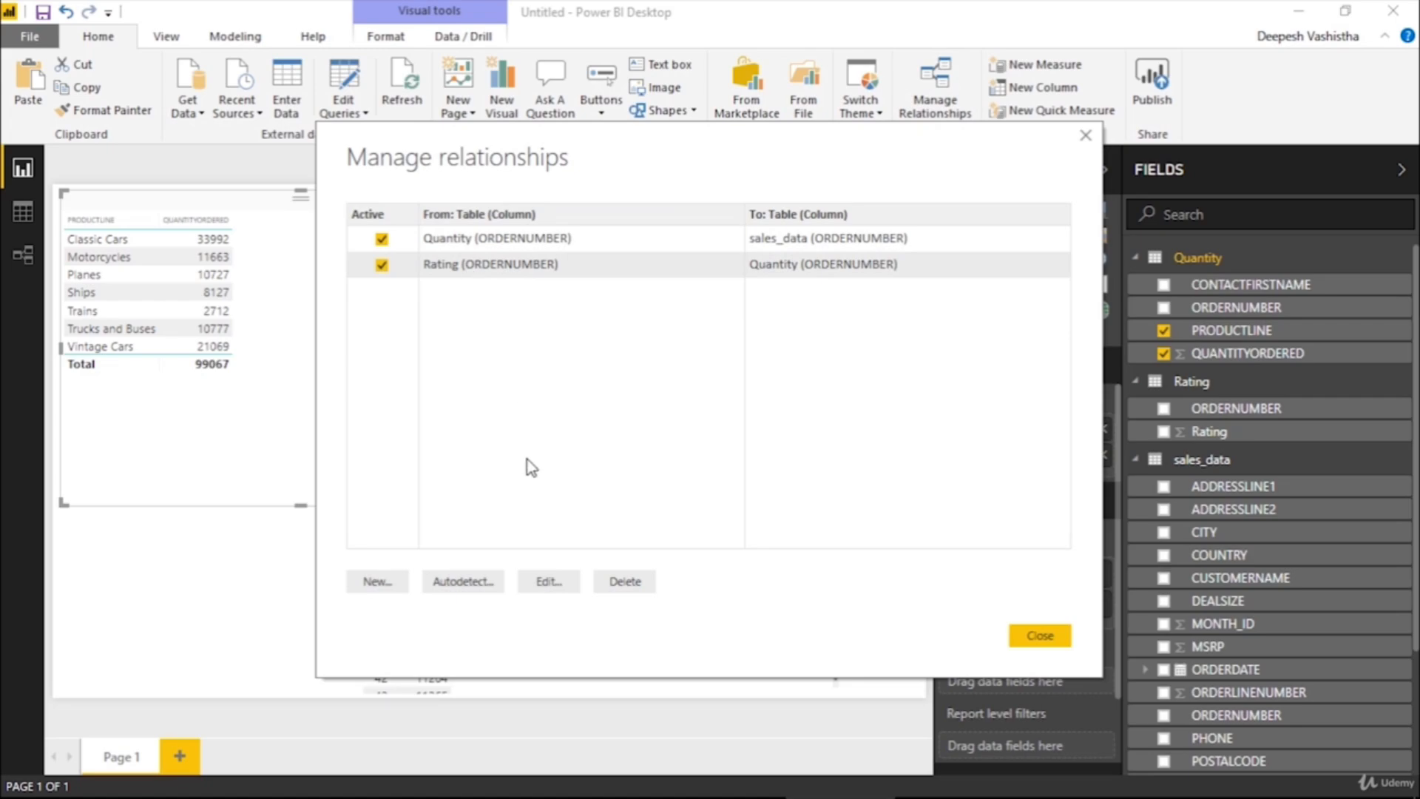
pyautogui.click(547, 583)
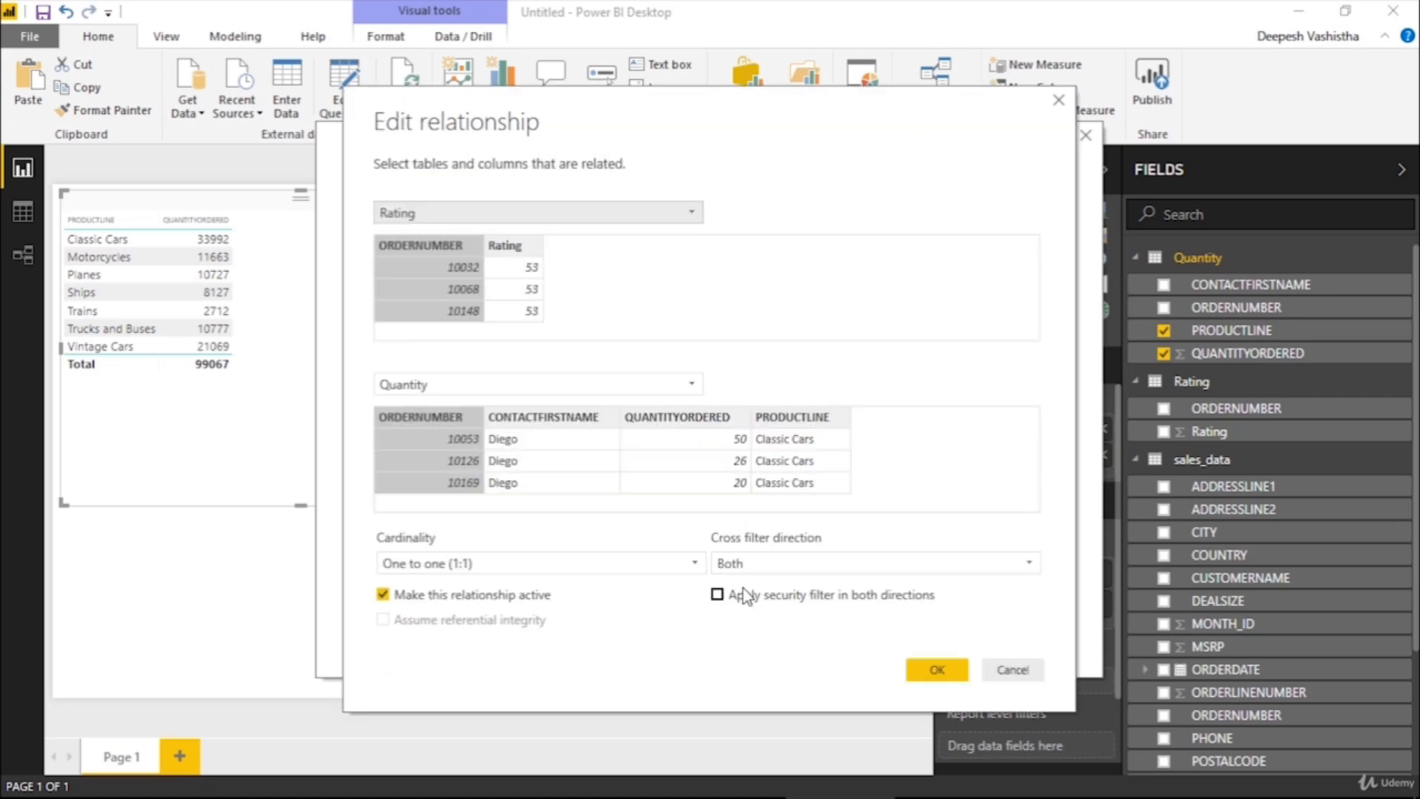
pyautogui.click(864, 570)
pyautogui.click(823, 588)
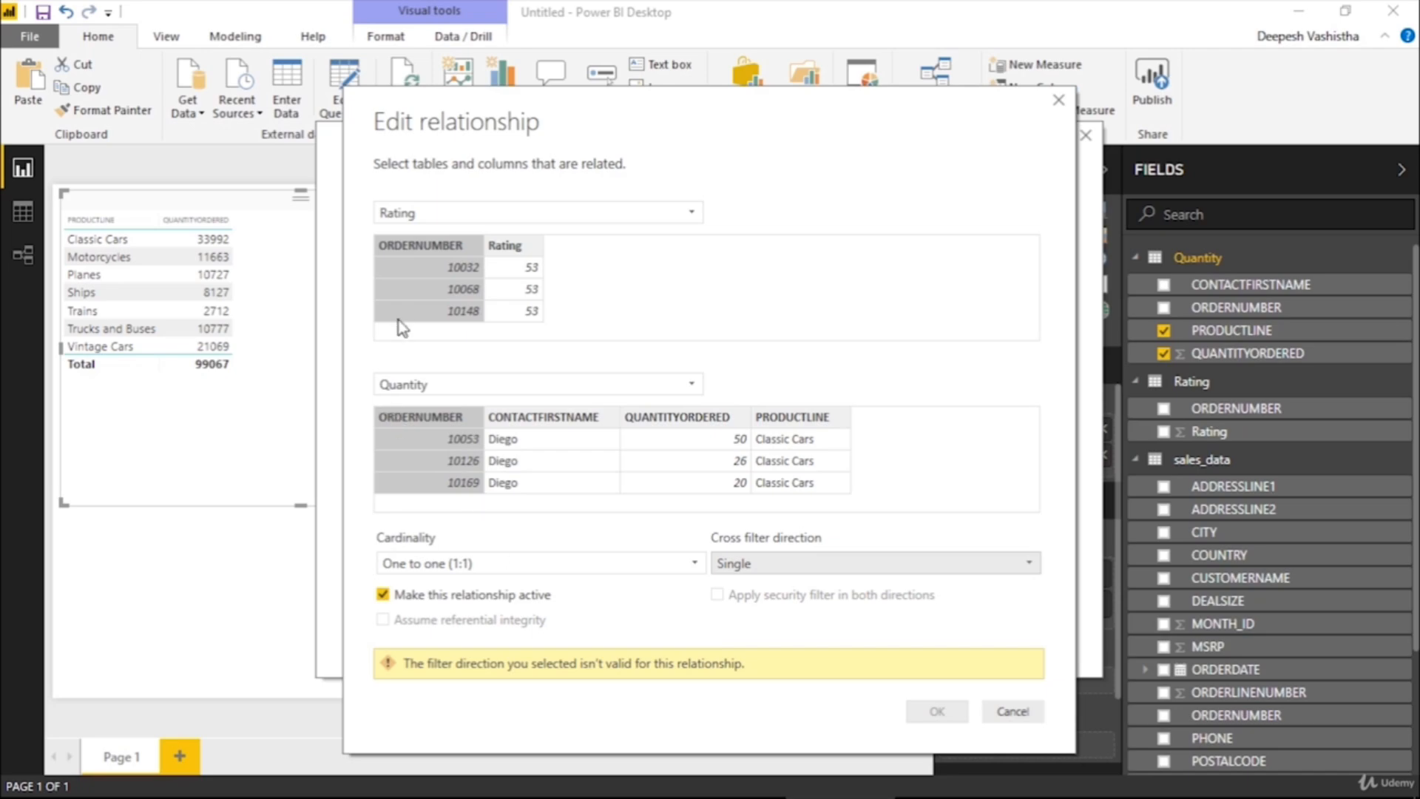
pyautogui.click(1058, 100)
pyautogui.click(1084, 138)
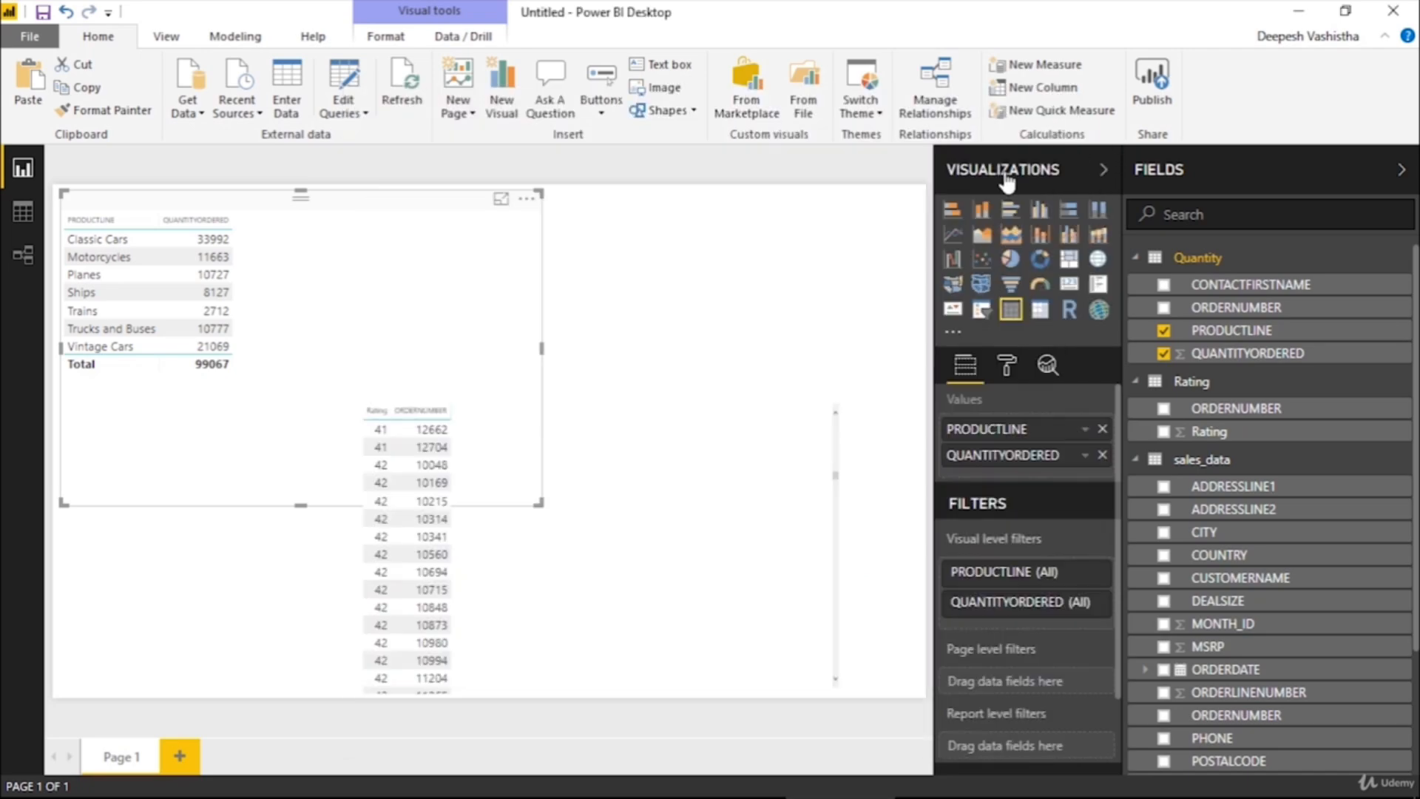
# Cross-filter the Rating table visual by the Ships product line and clear the selection
pyautogui.click(140, 303)
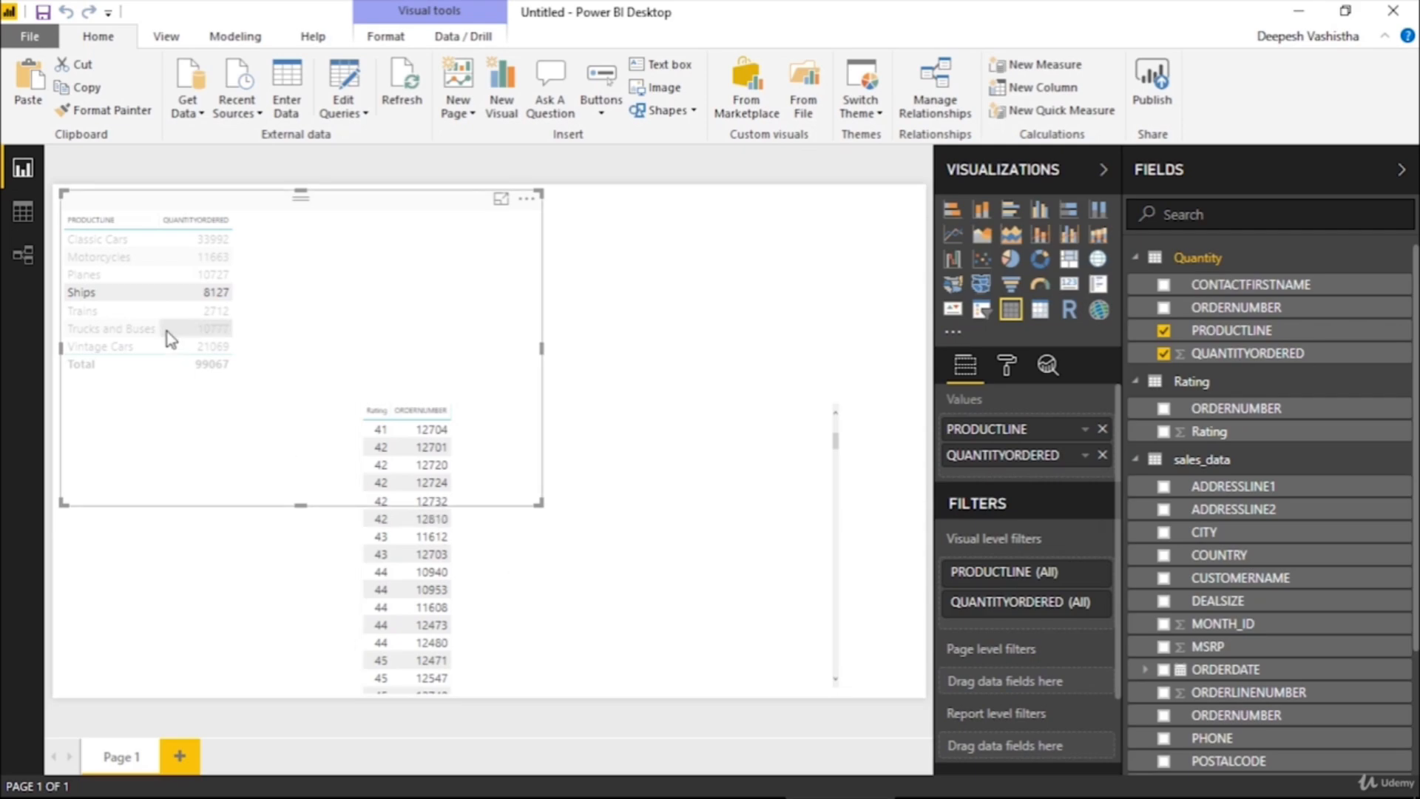
pyautogui.click(148, 293)
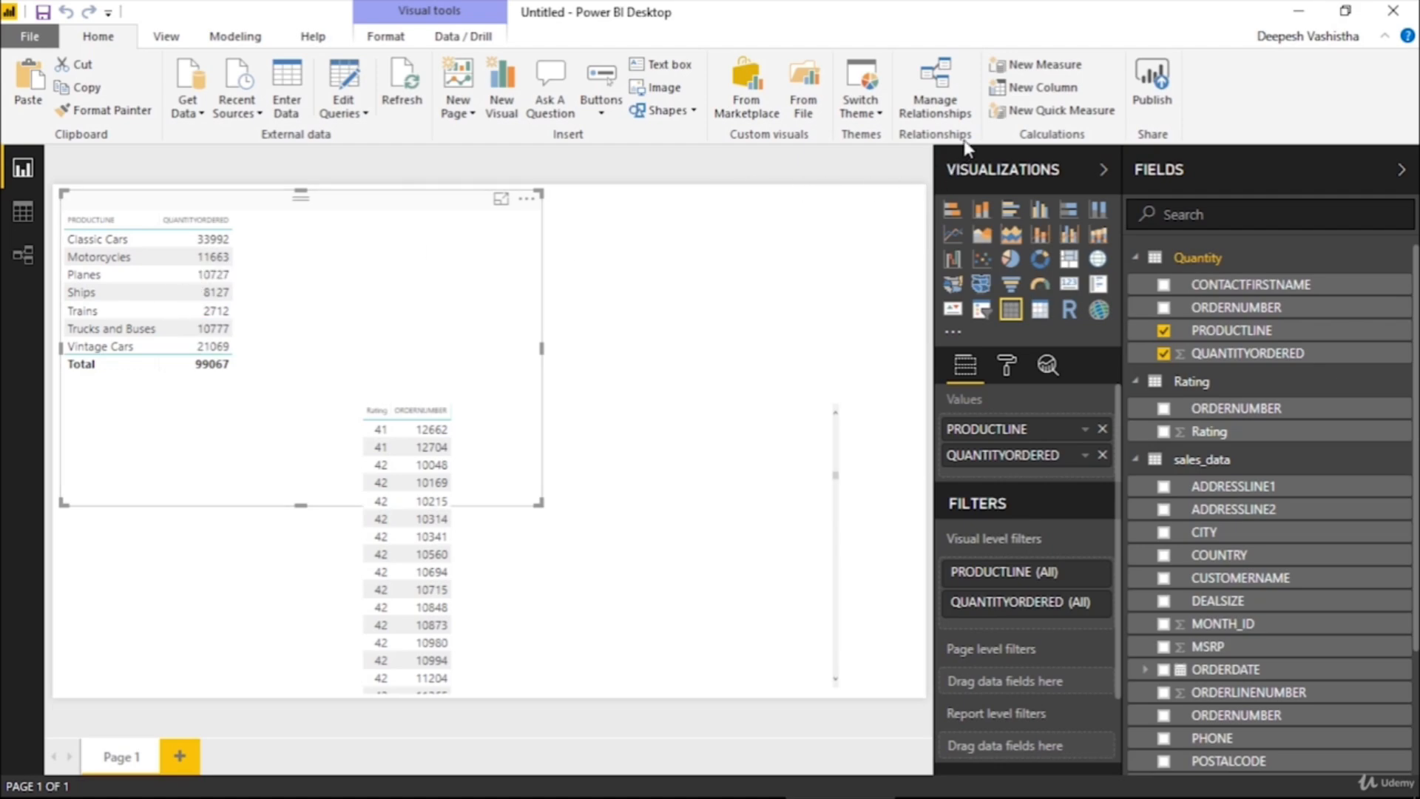
# Reopen the Rating to Quantity relationship's settings from Manage relationships
pyautogui.click(966, 119)
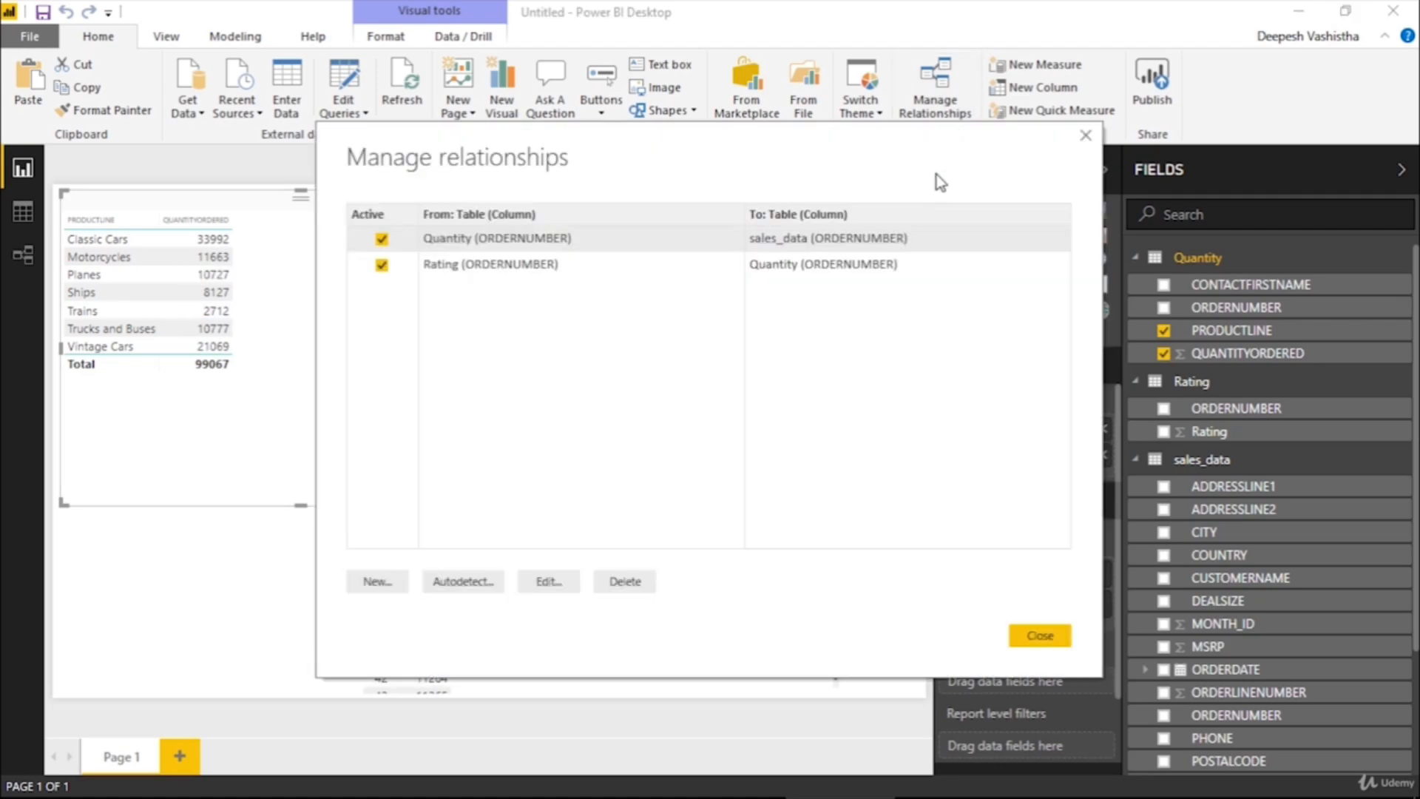
pyautogui.click(526, 272)
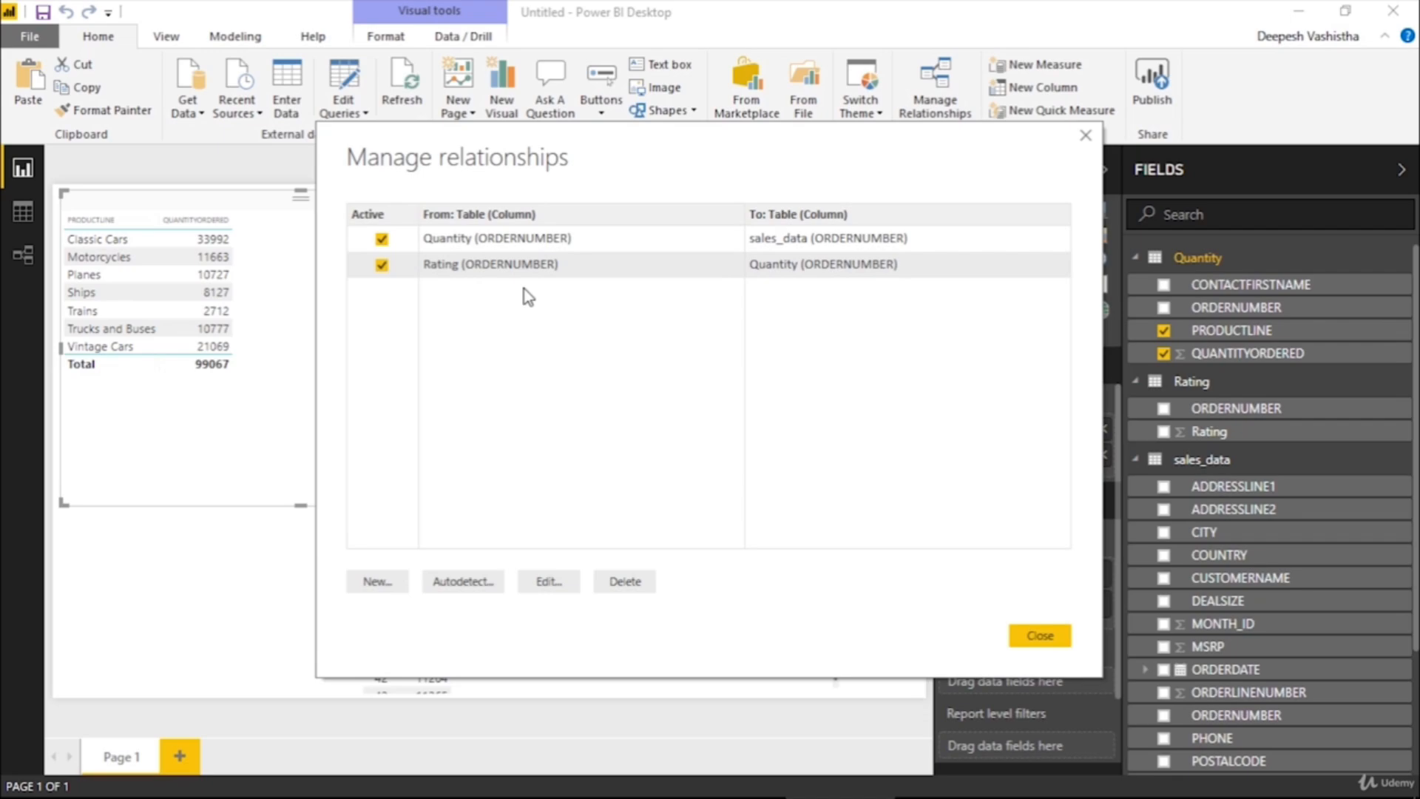
pyautogui.click(560, 583)
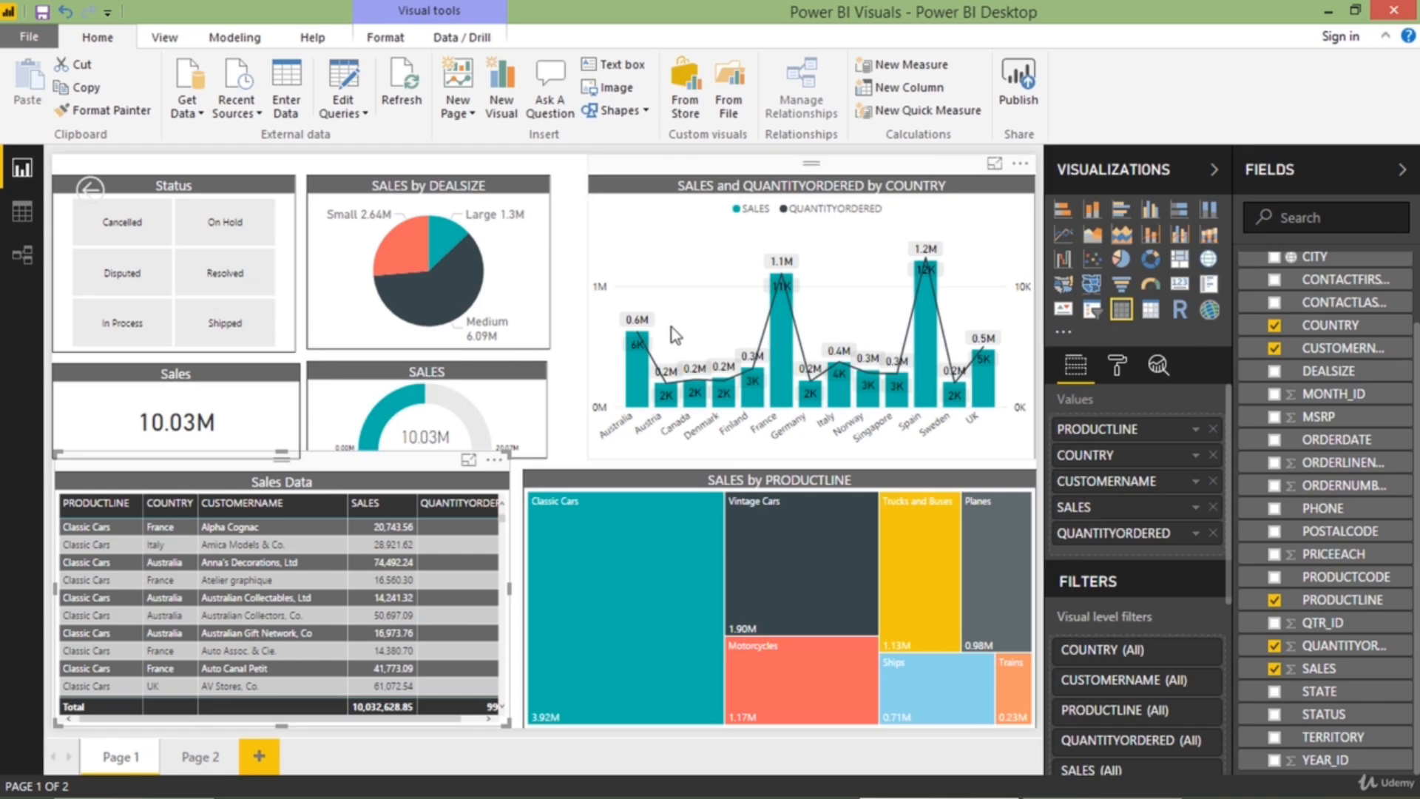
# Switch the Power BI Visuals report's Page 1 to phone layout, and place the Status slicer across the canvas's full width at the top
pyautogui.click(164, 33)
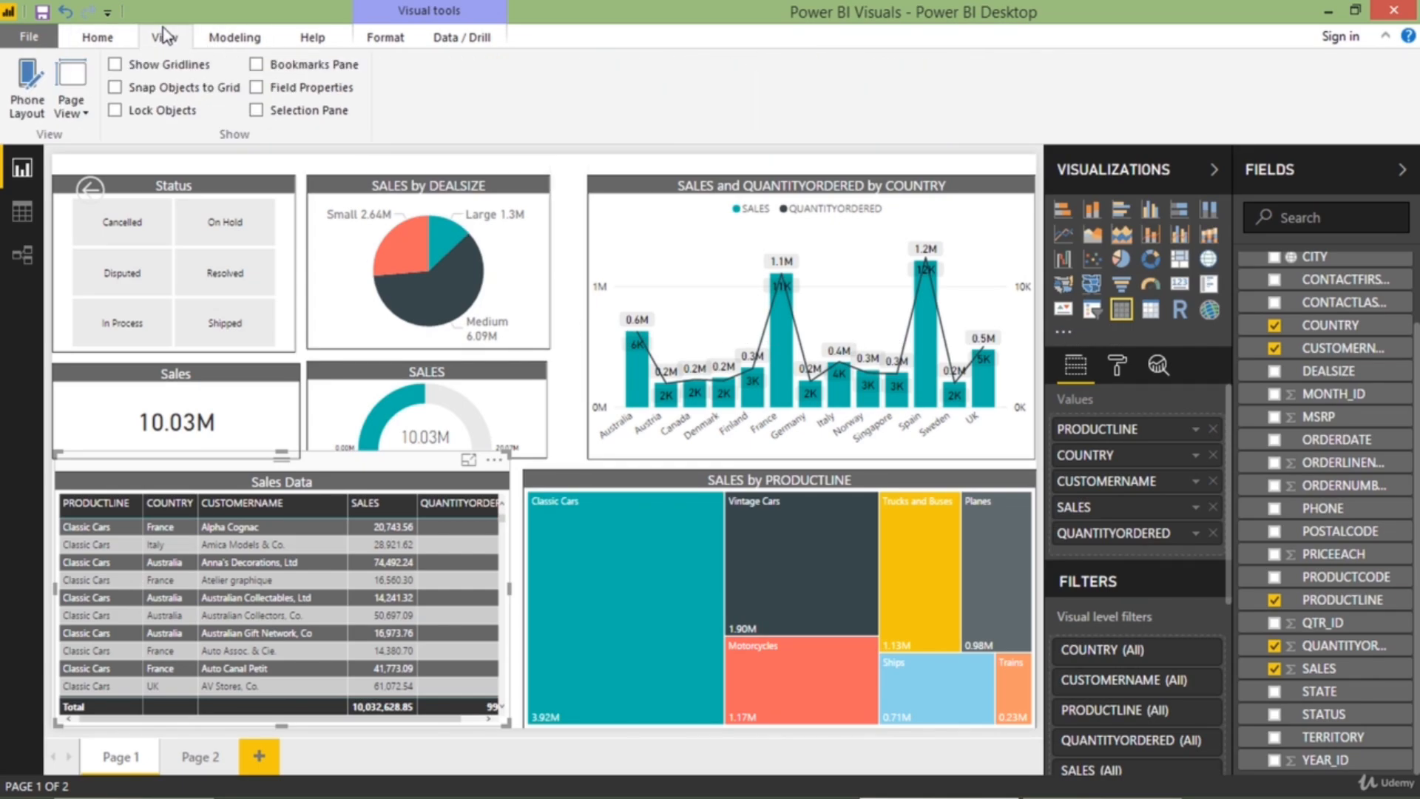
pyautogui.click(35, 102)
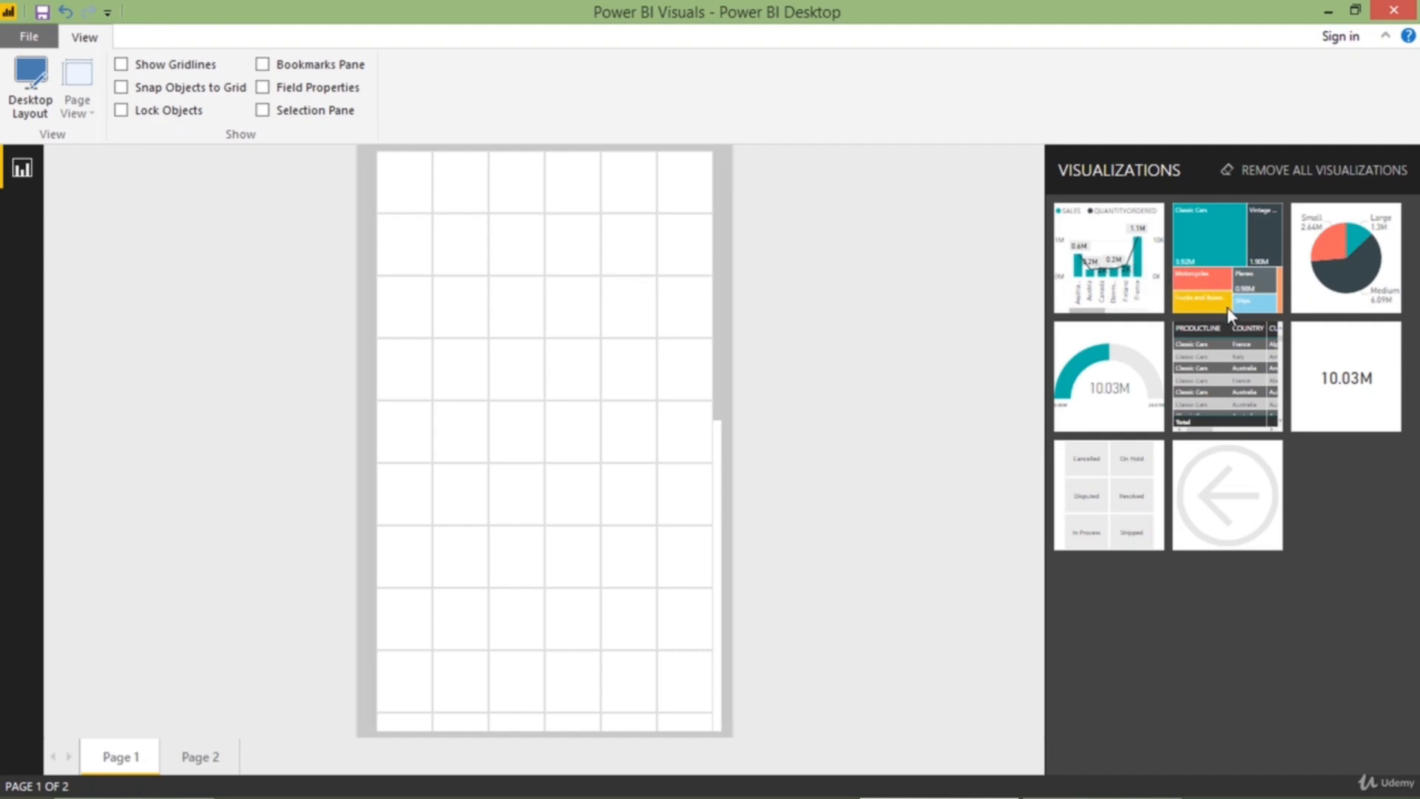
pyautogui.moveTo(1126, 482); pyautogui.dragTo(455, 209)
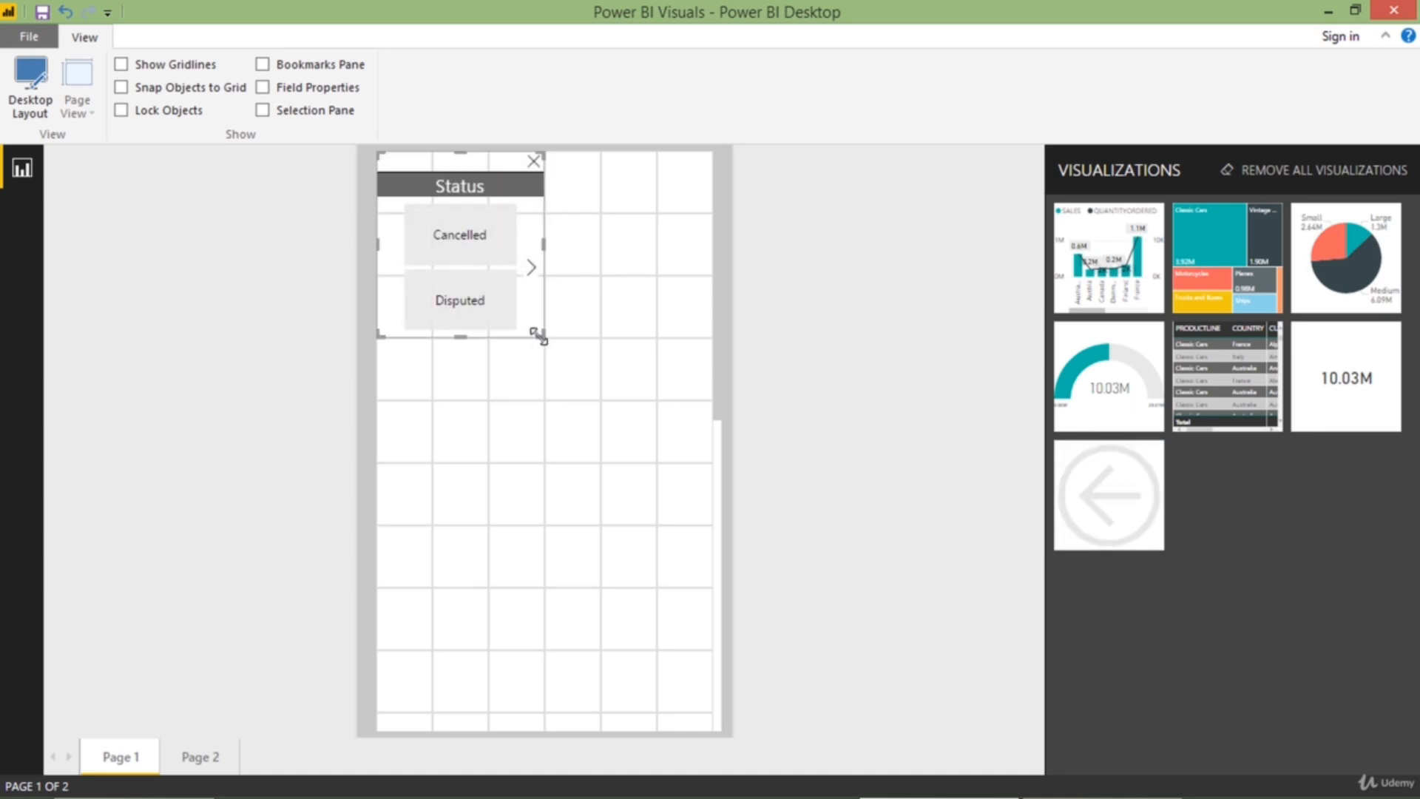
pyautogui.moveTo(536, 330); pyautogui.dragTo(708, 362)
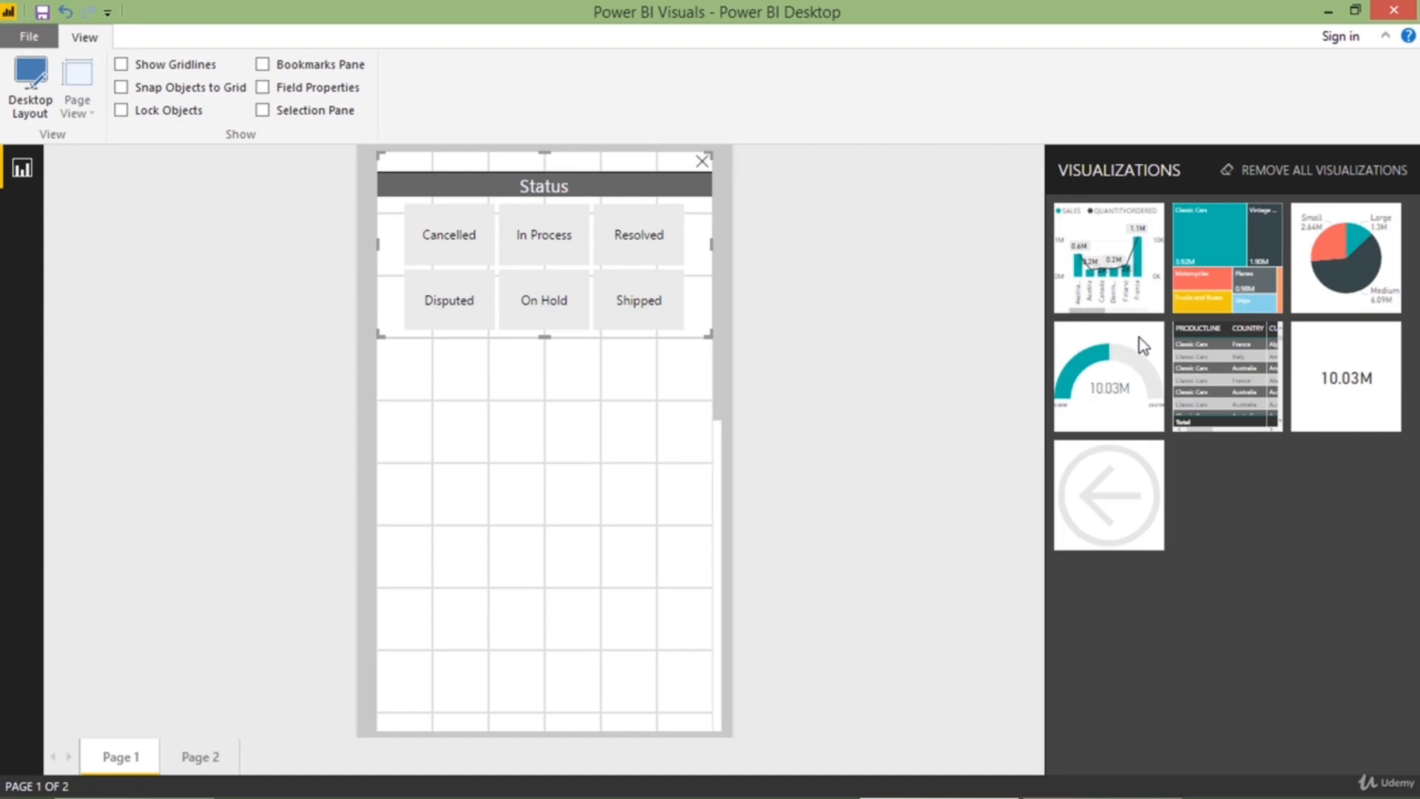
# Add the Sales Data table to the phone canvas, widen it to full width, and move it down to leave a gap below Status
pyautogui.moveTo(1181, 368); pyautogui.dragTo(448, 382)
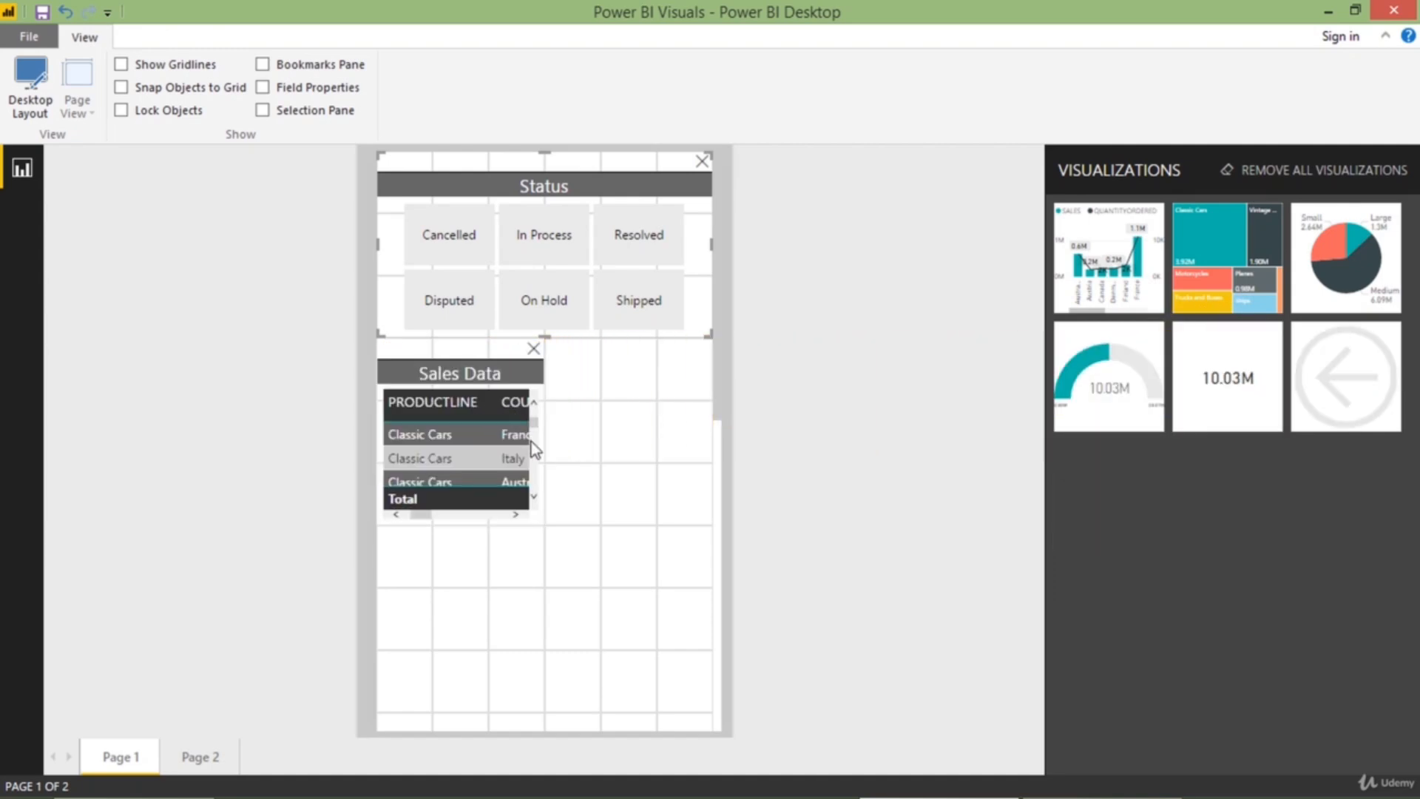
pyautogui.moveTo(532, 520); pyautogui.dragTo(731, 531)
pyautogui.moveTo(622, 395); pyautogui.dragTo(628, 577)
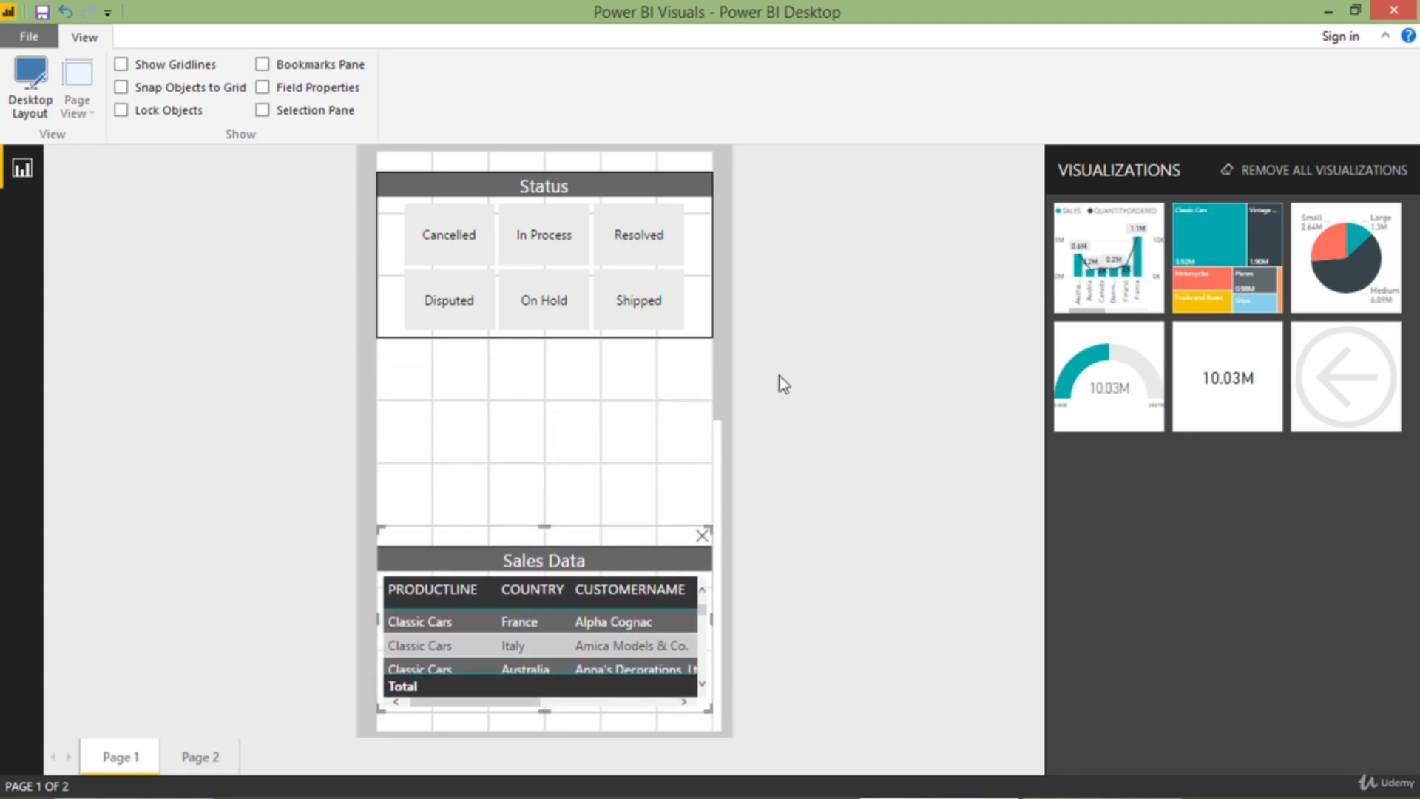
# Place the SALES gauge, narrowed to two grid columns, and the adjoining SALES by DEALSIZE pie chart between the Status slicer and Sales Data table
pyautogui.moveTo(1124, 369); pyautogui.dragTo(460, 397)
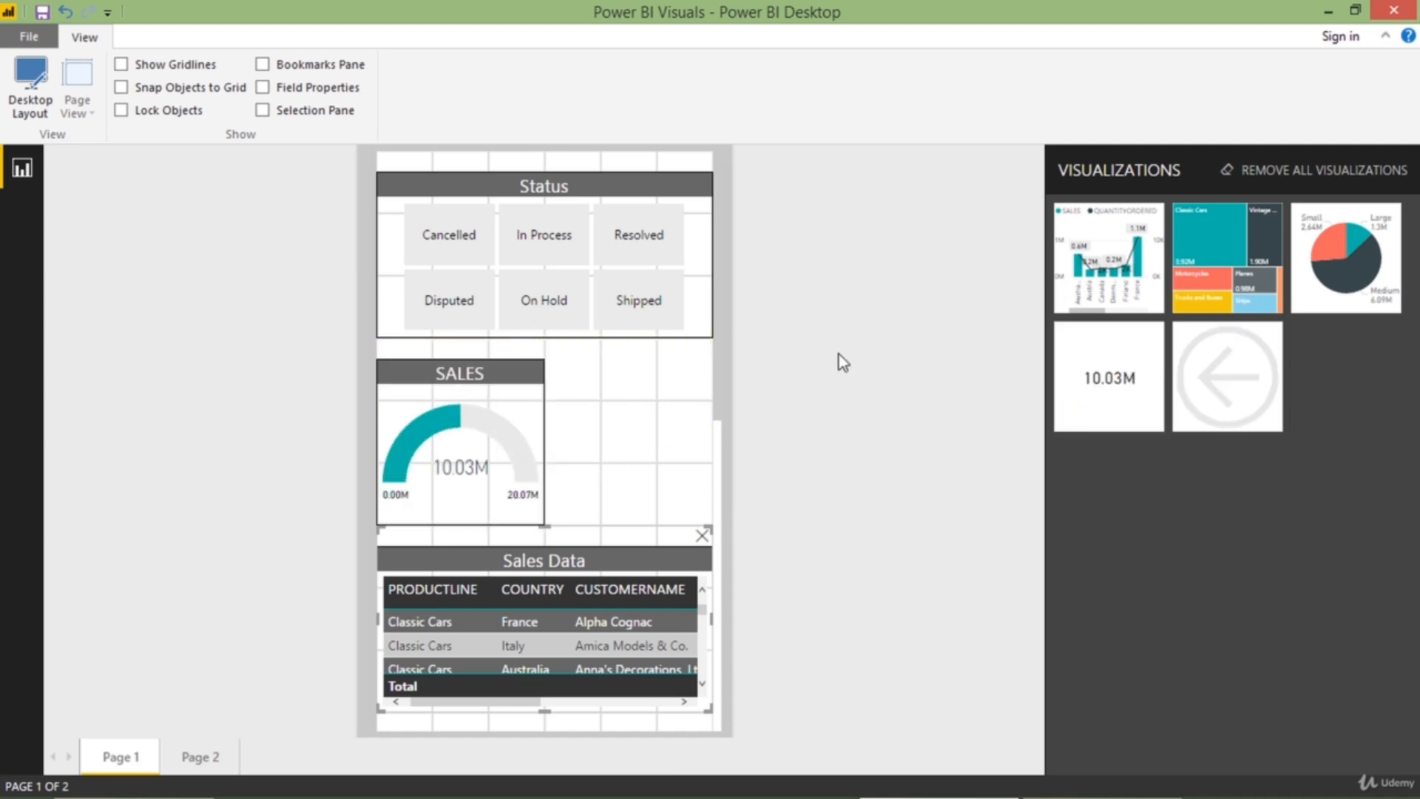
pyautogui.moveTo(1302, 298); pyautogui.dragTo(601, 443)
pyautogui.click(513, 436)
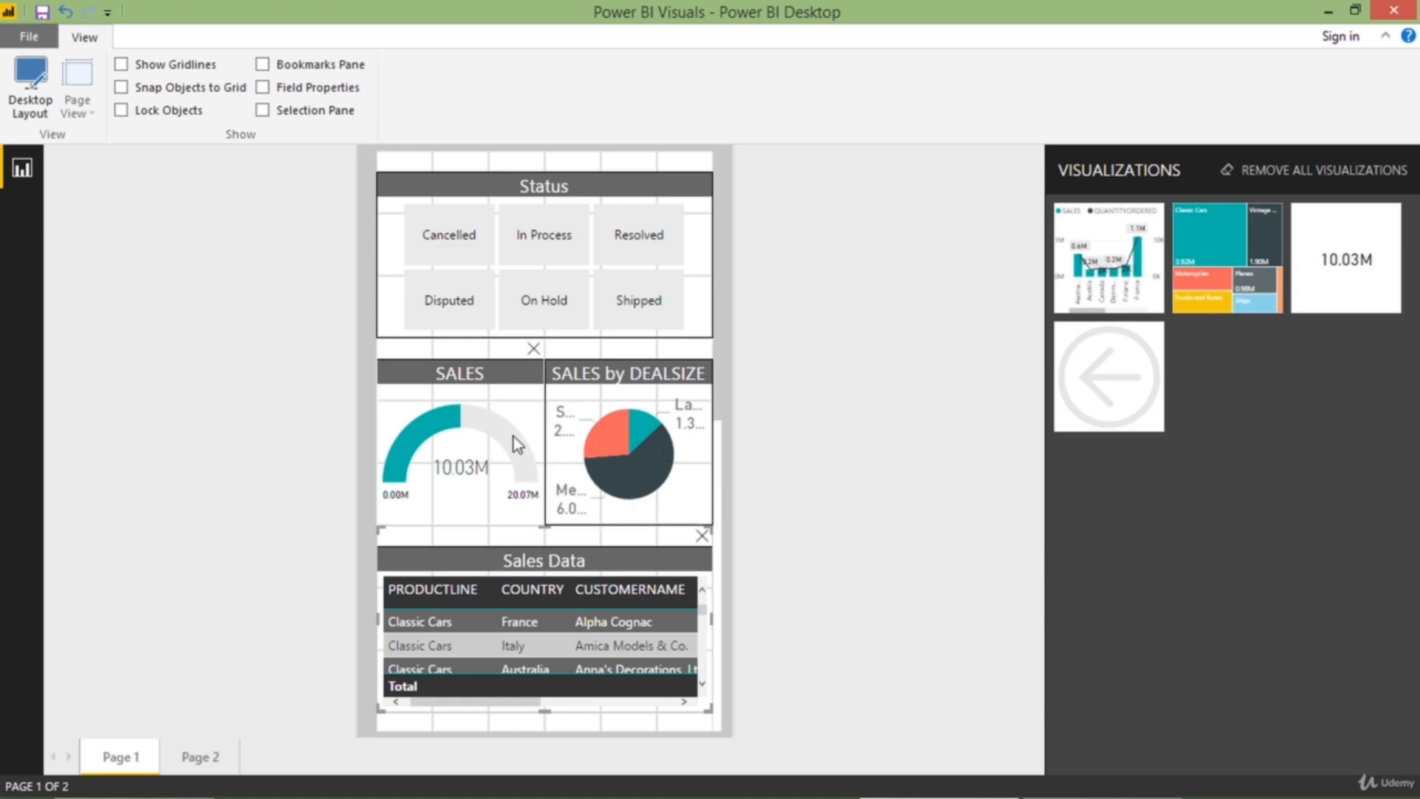
pyautogui.moveTo(542, 522); pyautogui.dragTo(504, 516)
pyautogui.moveTo(588, 482); pyautogui.dragTo(529, 481)
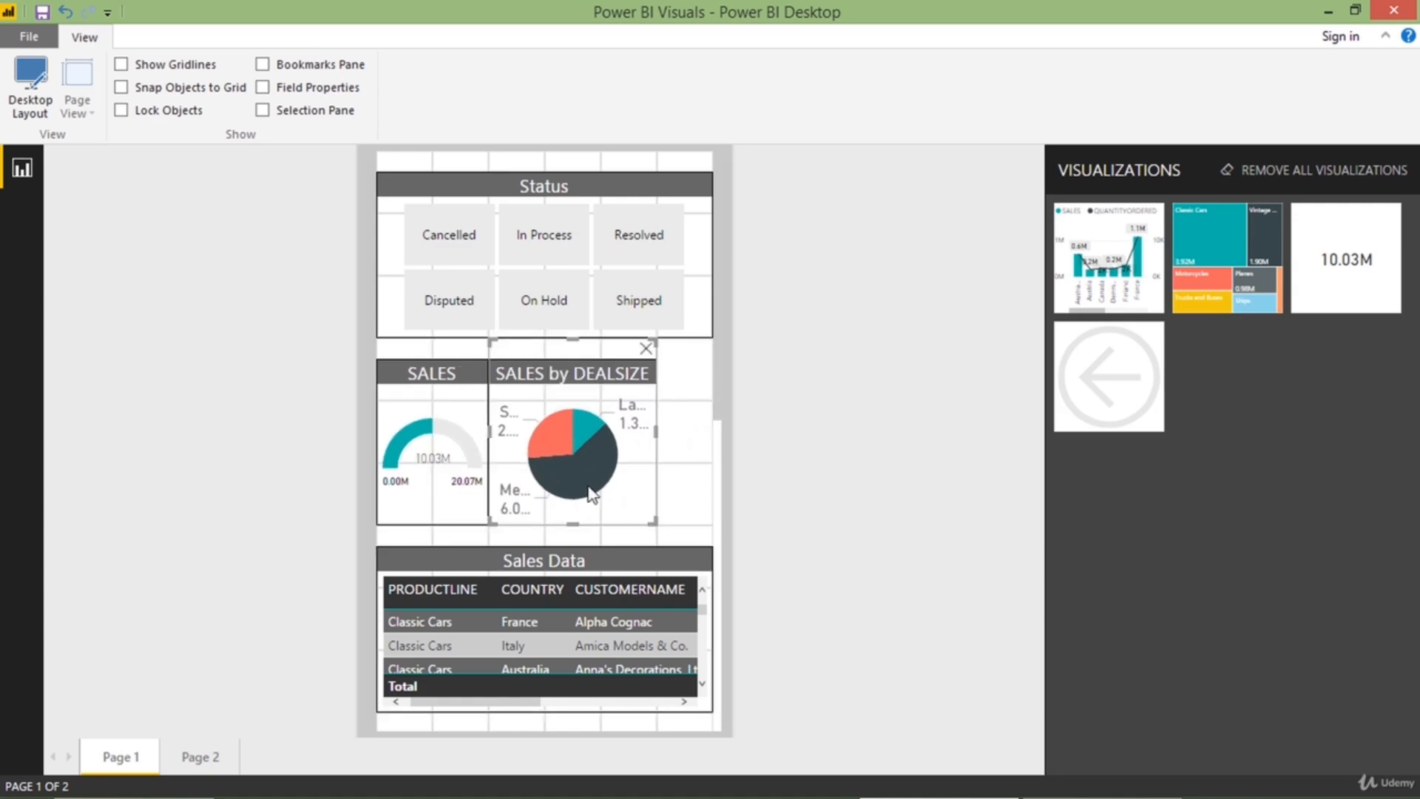
# Widen the SALES by DEALSIZE pie chart by one grid column so it fills the canvas width beside the SALES gauge
pyautogui.moveTo(649, 516); pyautogui.dragTo(708, 530)
pyautogui.click(656, 508)
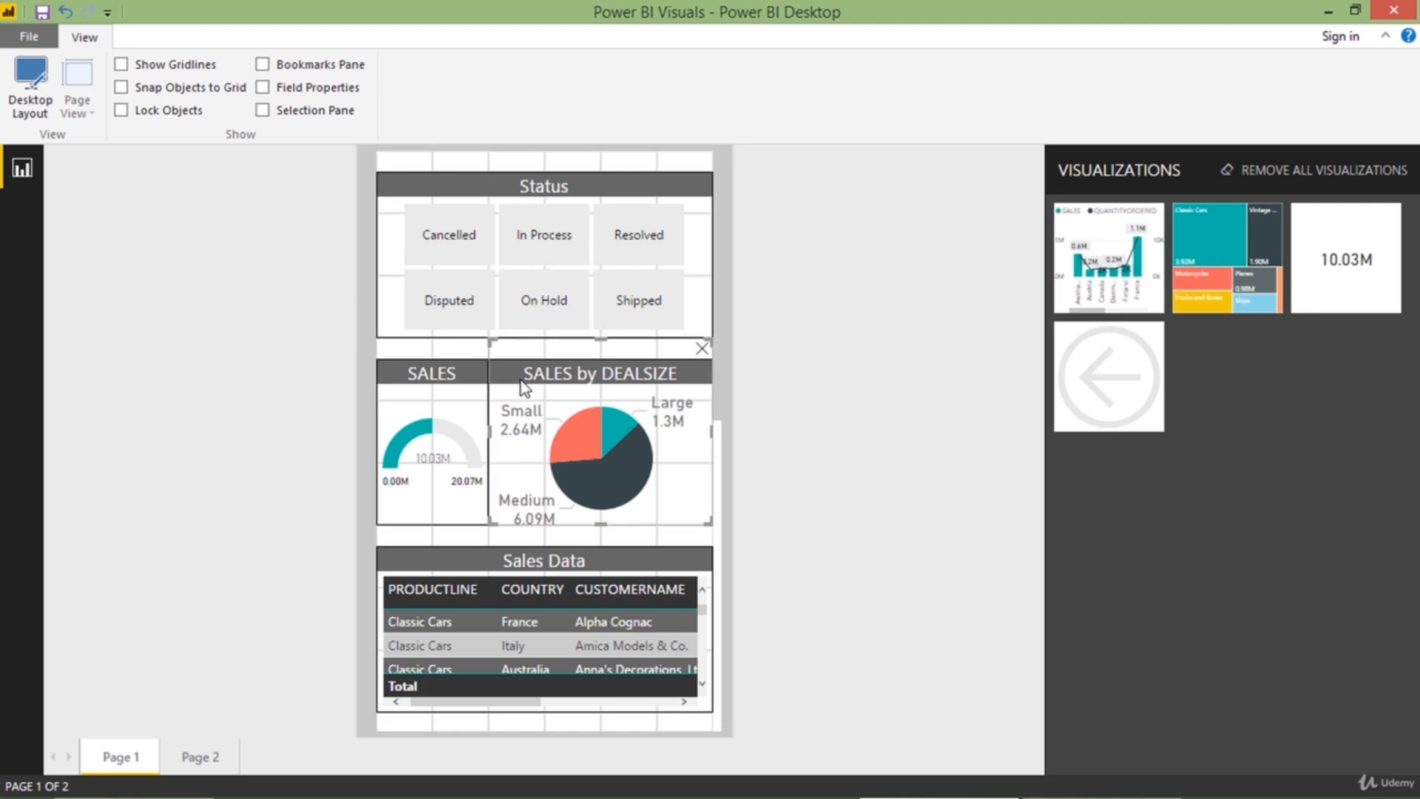
# Add the SALES and QUANTITYORDERED chart at full width below Sales Data, and the SALES by PRODUCTLINE treemap beneath it, enlarged to four grid columns wide
pyautogui.scroll(-3, 520, 380)
pyautogui.scroll(-3, 583, 397)
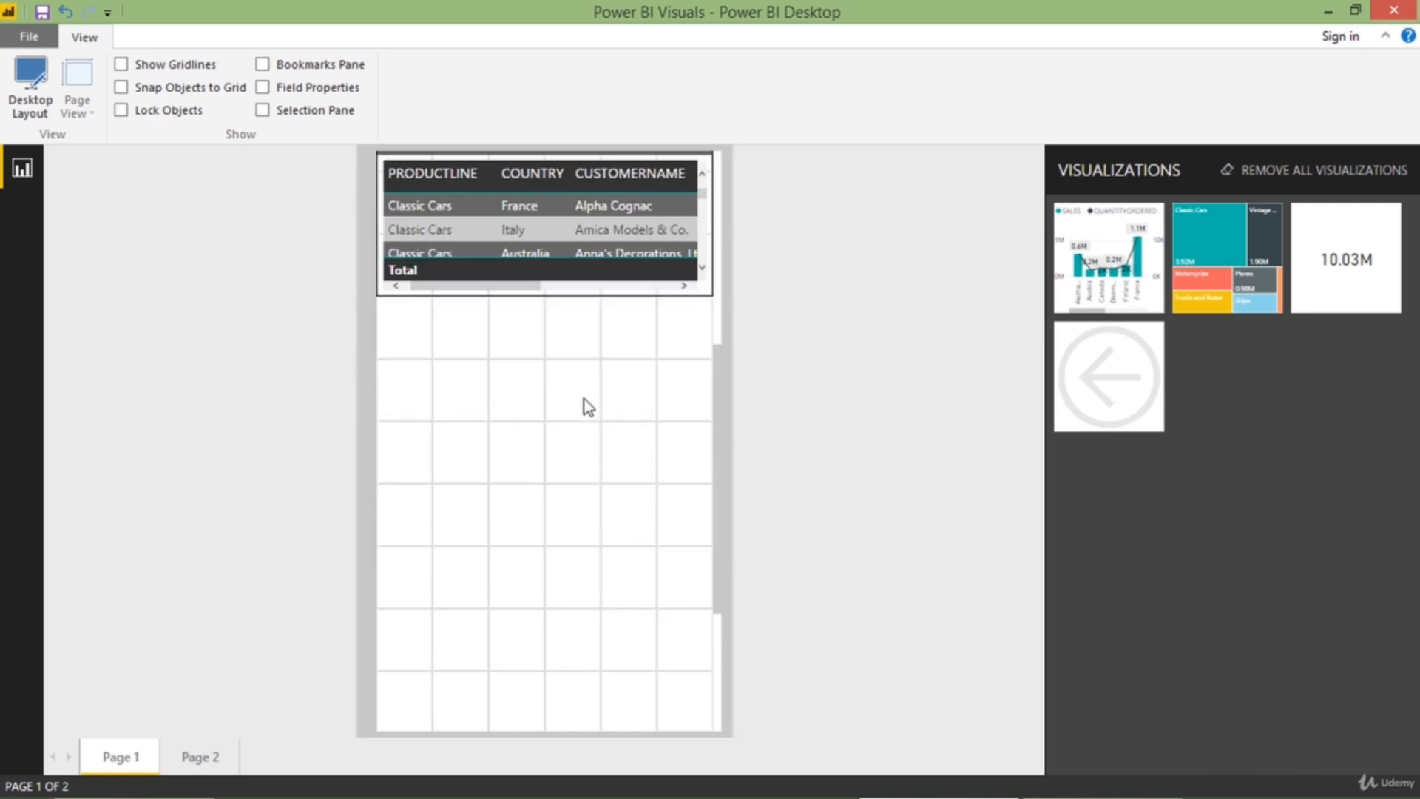
pyautogui.moveTo(1095, 291); pyautogui.dragTo(441, 387)
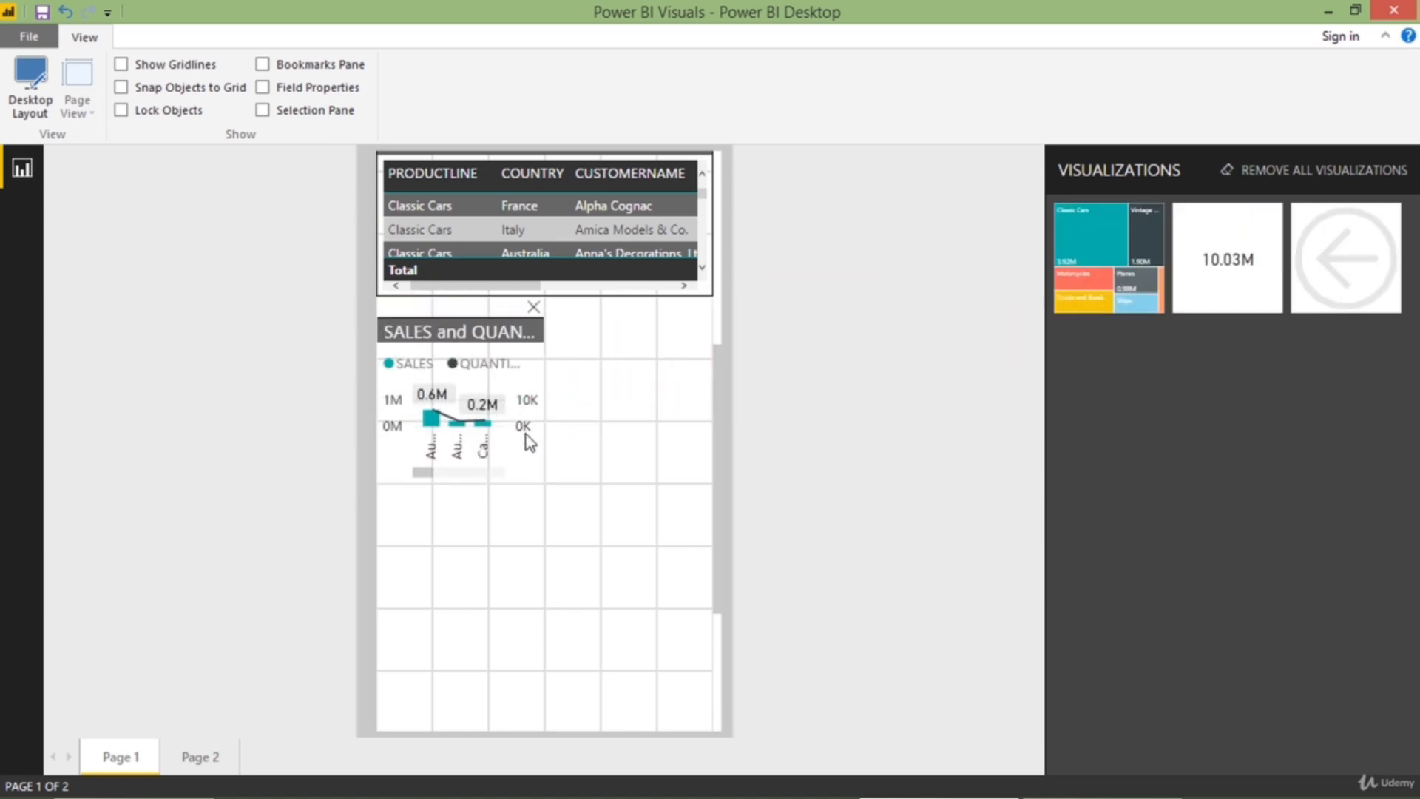
pyautogui.moveTo(540, 481); pyautogui.dragTo(708, 503)
pyautogui.moveTo(1058, 296); pyautogui.dragTo(424, 548)
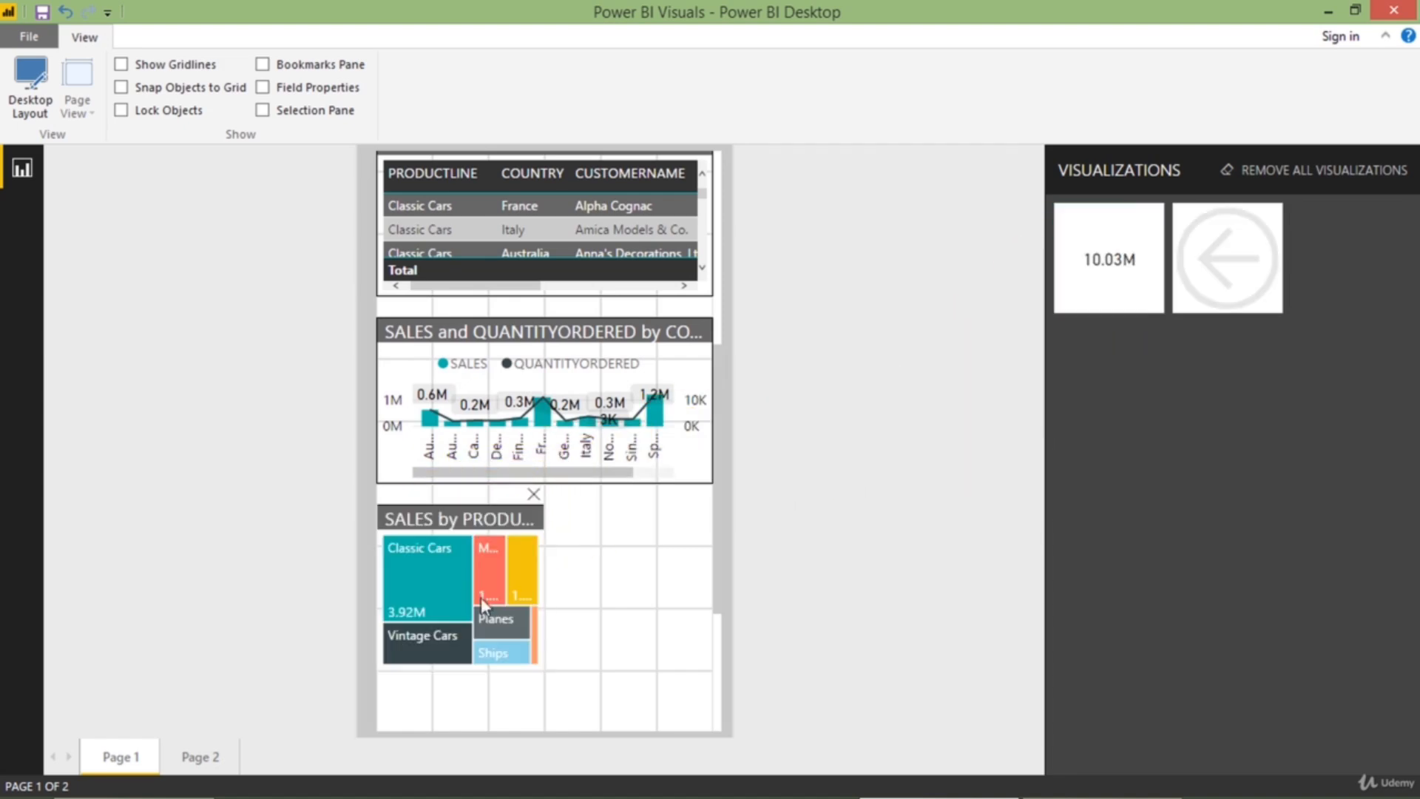
pyautogui.moveTo(536, 660); pyautogui.dragTo(606, 544)
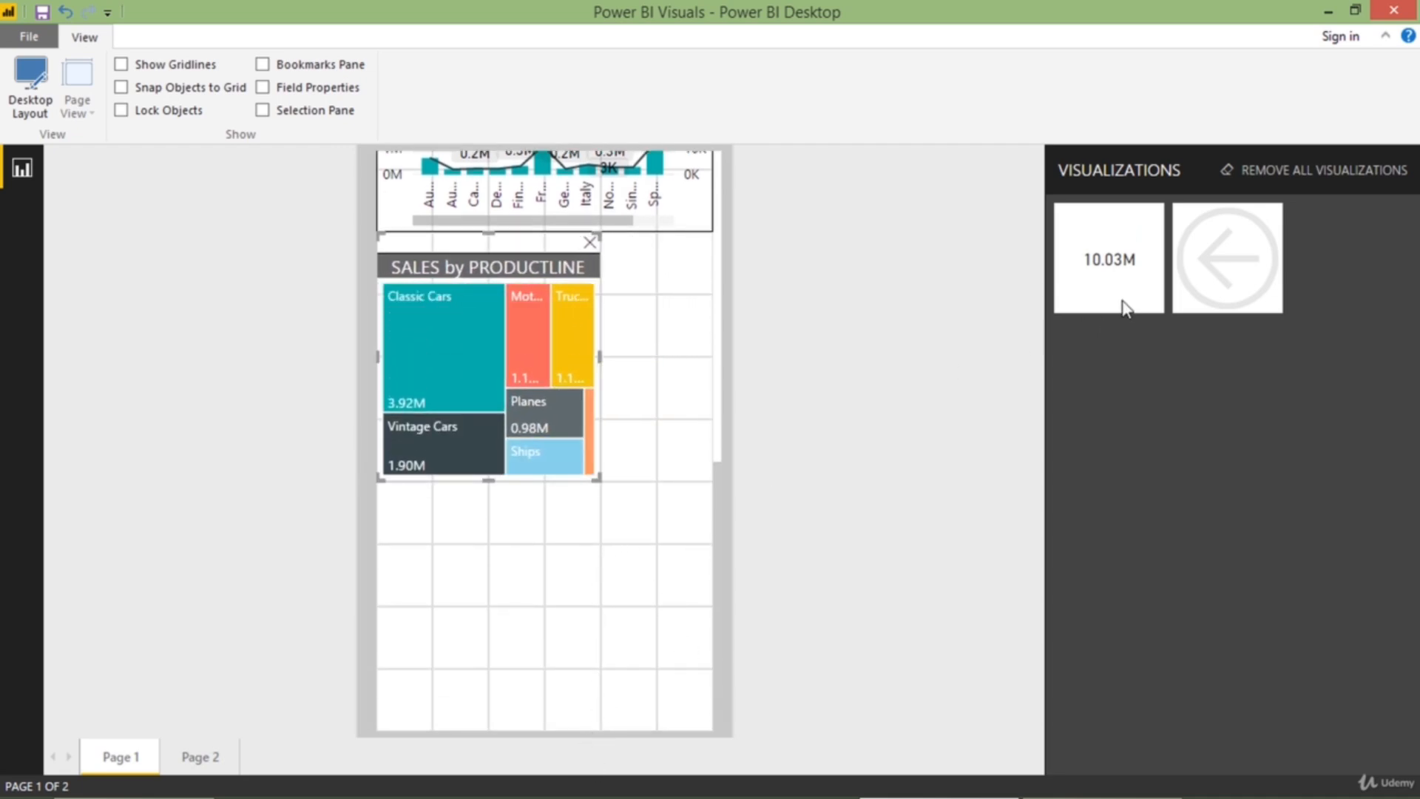
# Replace the SALES gauge beside the pie chart with the Sales card in the same two-column space
pyautogui.moveTo(1122, 304)
pyautogui.mouseDown()
pyautogui.moveTo(609, 403)
pyautogui.moveTo(676, 364)
pyautogui.moveTo(982, 346)
pyautogui.moveTo(1133, 314)
pyautogui.mouseUp()
pyautogui.scroll(5, 619, 429)
pyautogui.scroll(2, 611, 446)
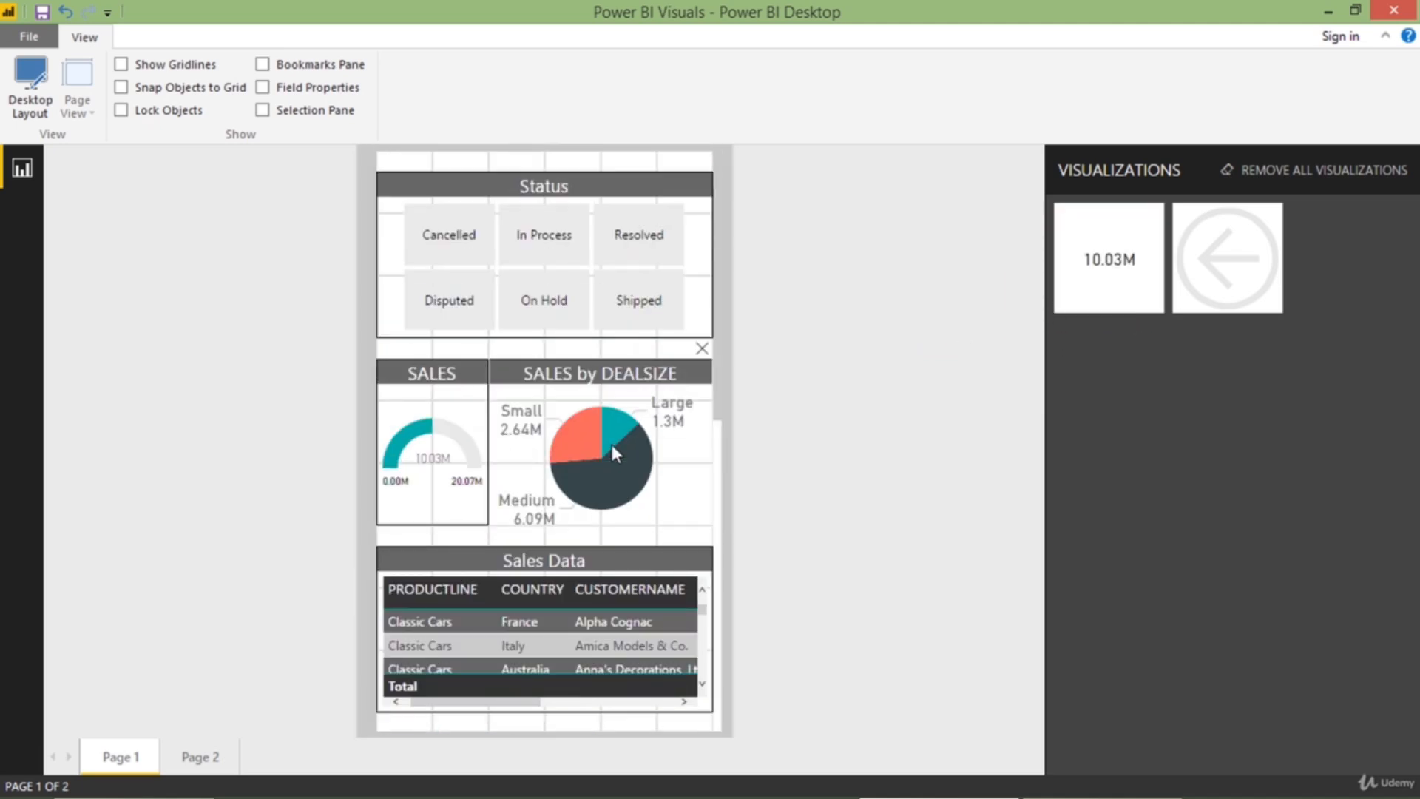
pyautogui.scroll(-3, 611, 445)
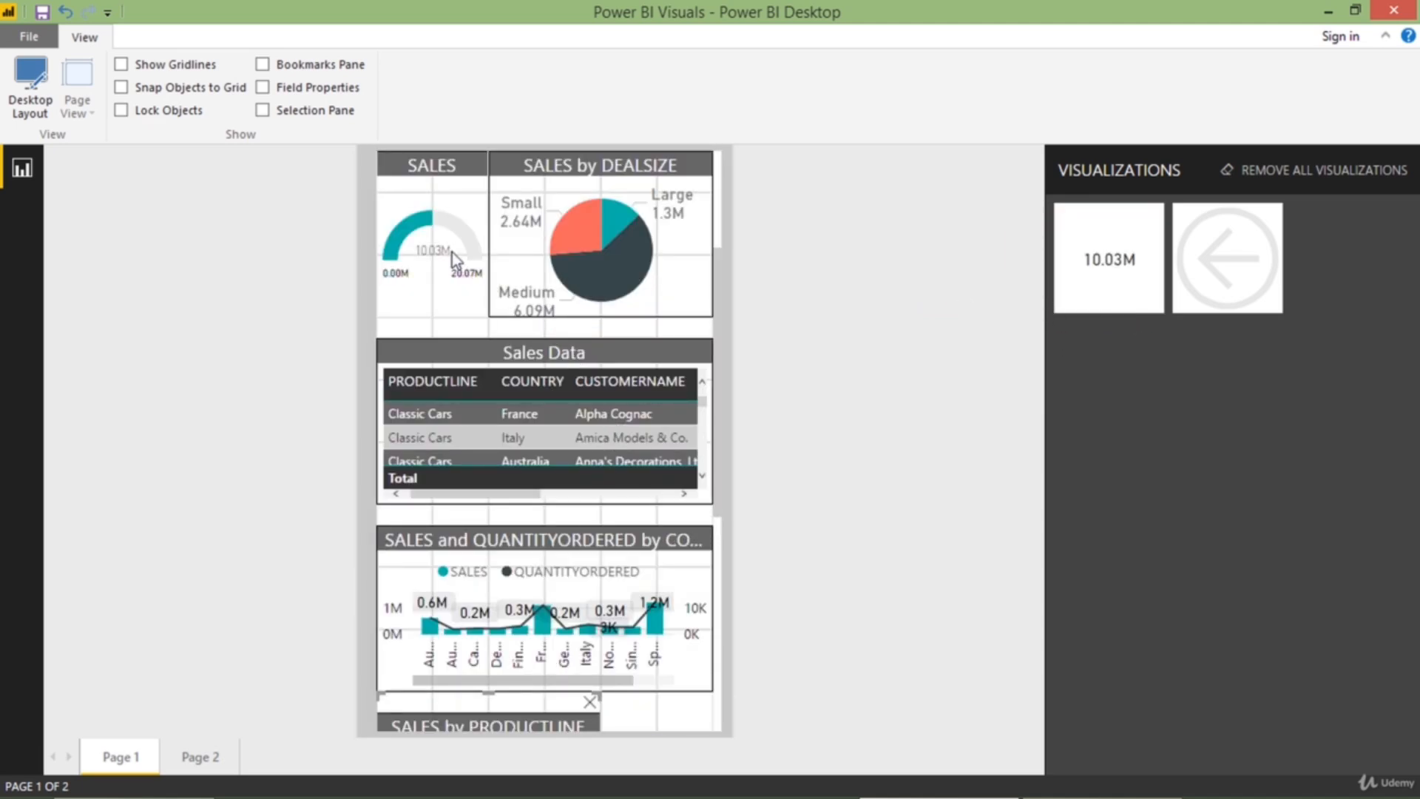
pyautogui.moveTo(451, 252)
pyautogui.mouseDown()
pyautogui.moveTo(1143, 415)
pyautogui.moveTo(457, 263)
pyautogui.mouseUp()
pyautogui.scroll(2, 457, 244)
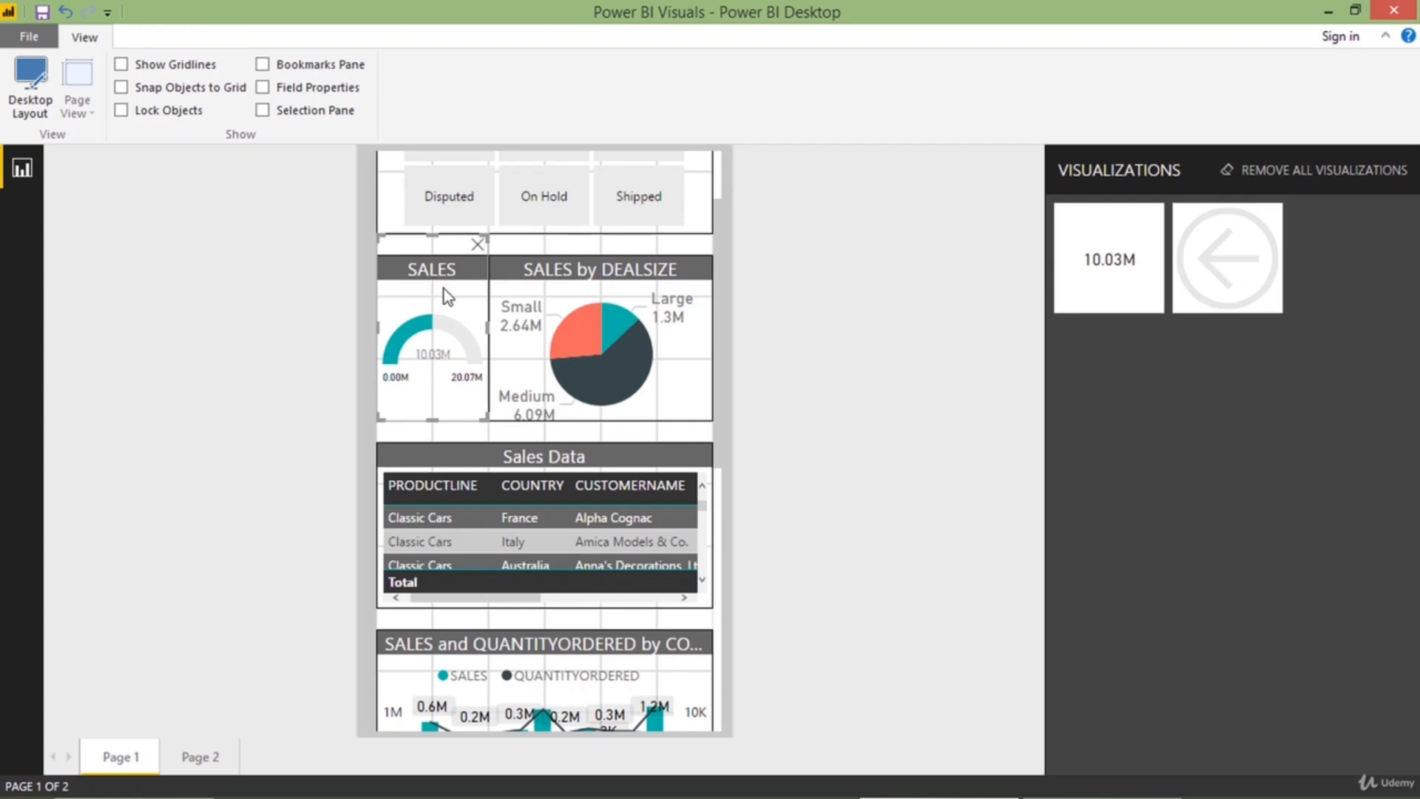
pyautogui.click(478, 246)
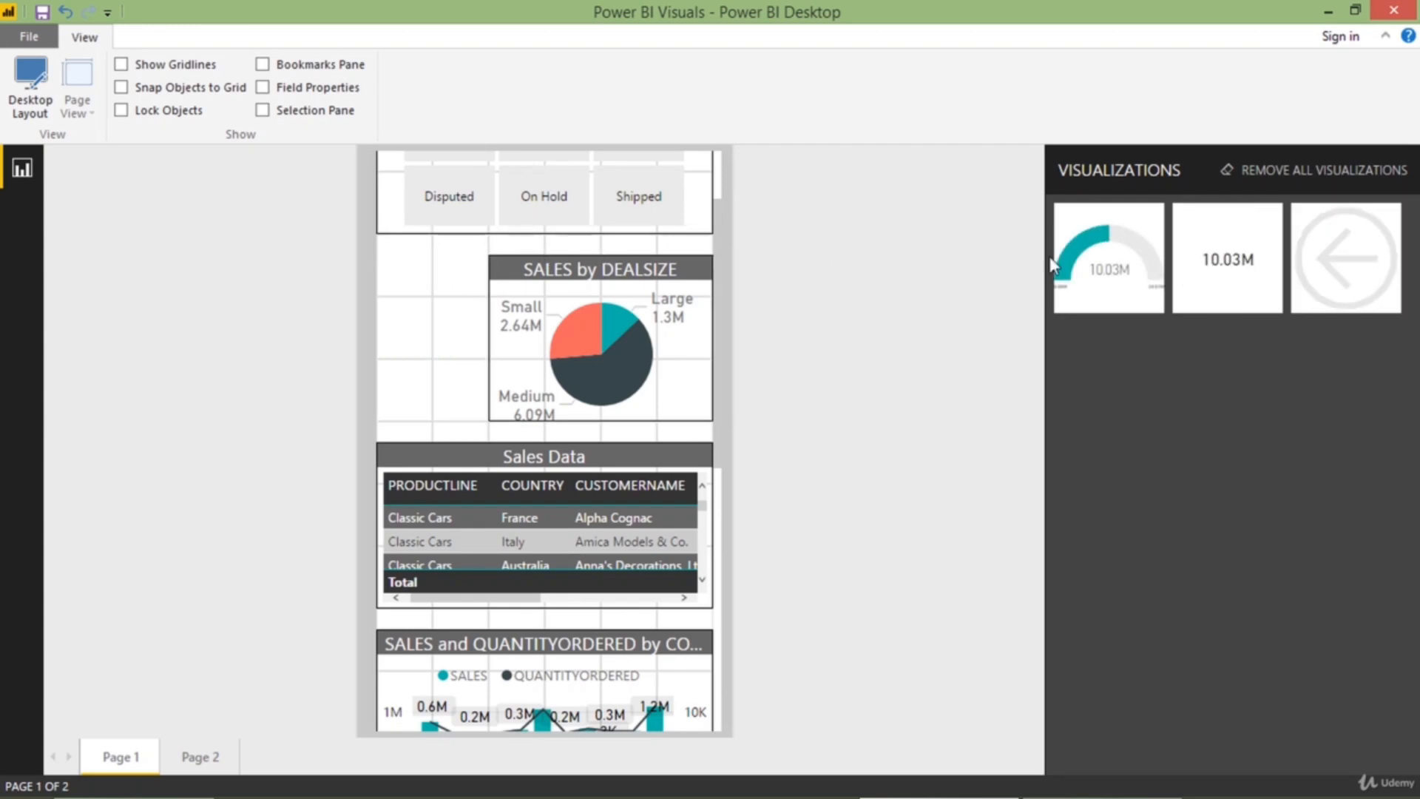
pyautogui.moveTo(1214, 275); pyautogui.dragTo(437, 241)
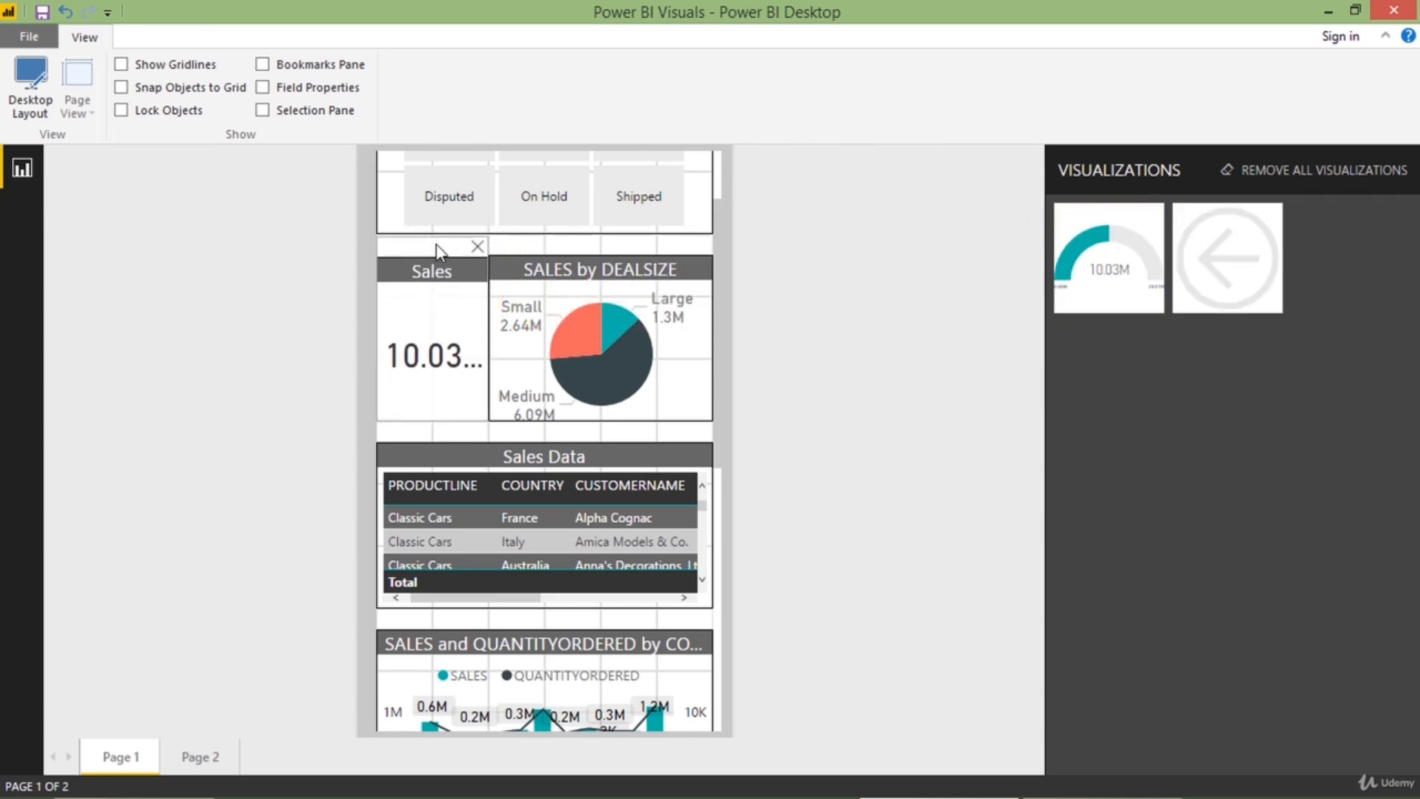
# Widen the SALES by PRODUCTLINE treemap to the full canvas width and move it down three grid rows
pyautogui.scroll(-7, 558, 317)
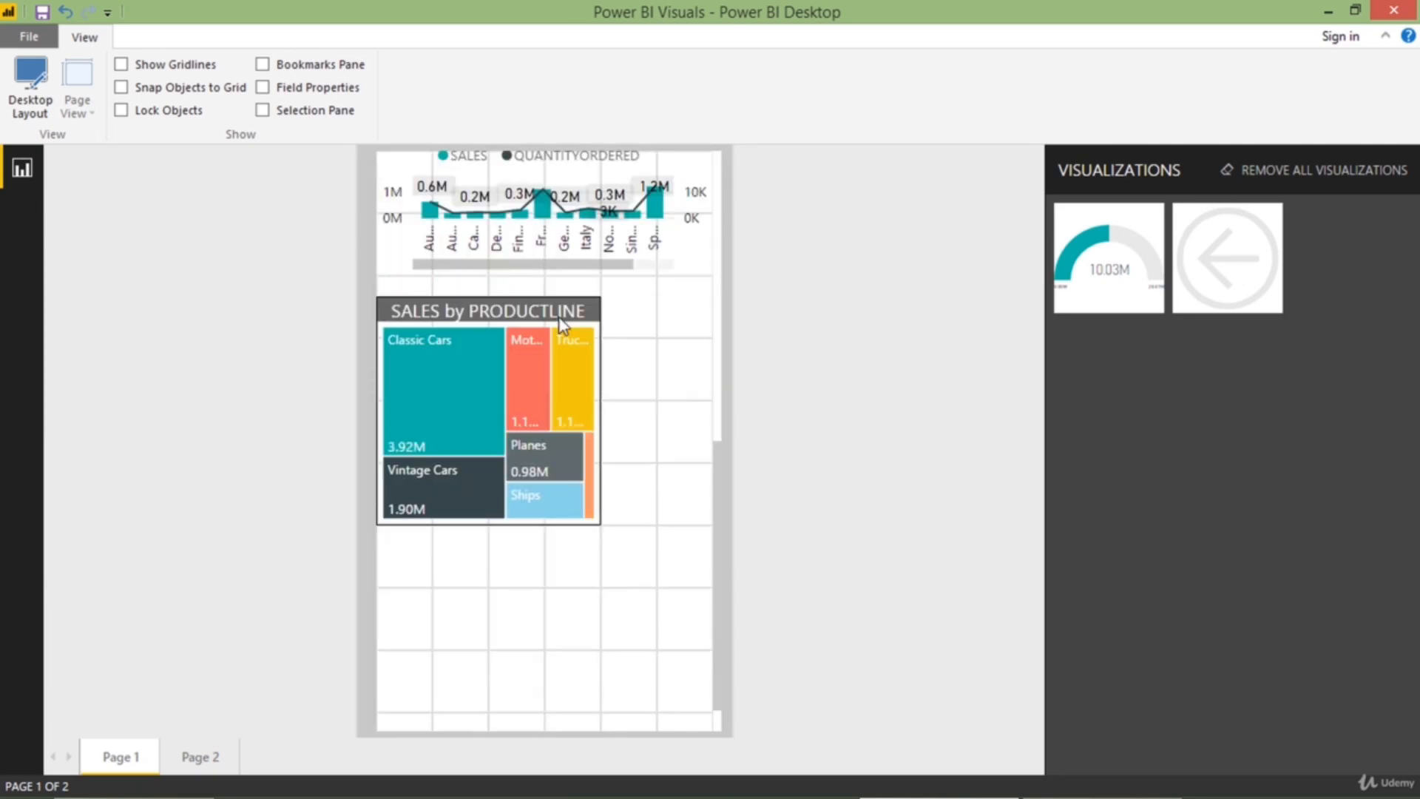
pyautogui.click(451, 434)
pyautogui.moveTo(600, 400); pyautogui.dragTo(715, 414)
pyautogui.moveTo(564, 378); pyautogui.dragTo(602, 481)
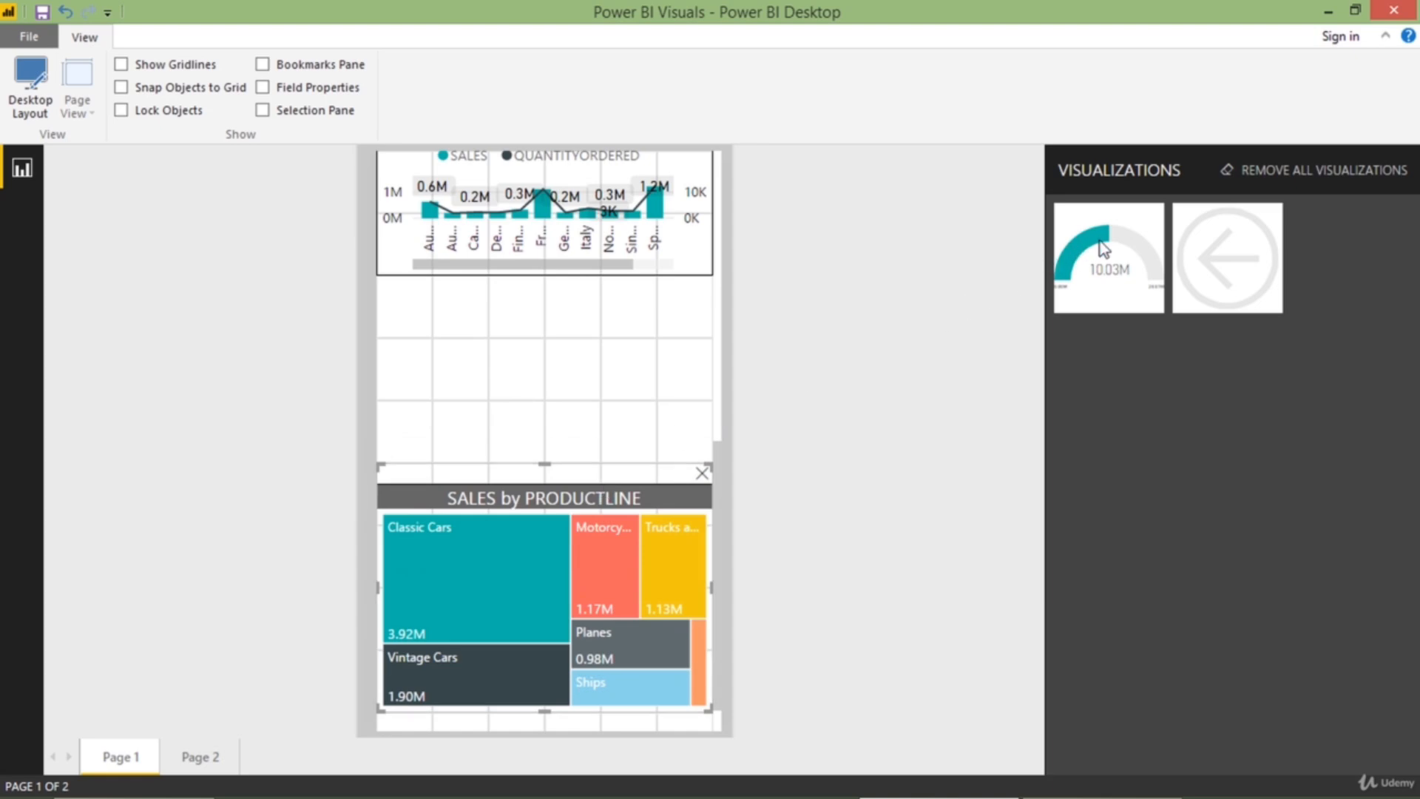
# Place the SALES gauge at full canvas width in the gap between the SALES and QUANTITYORDERED chart and the treemap
pyautogui.moveTo(1099, 241); pyautogui.dragTo(441, 318)
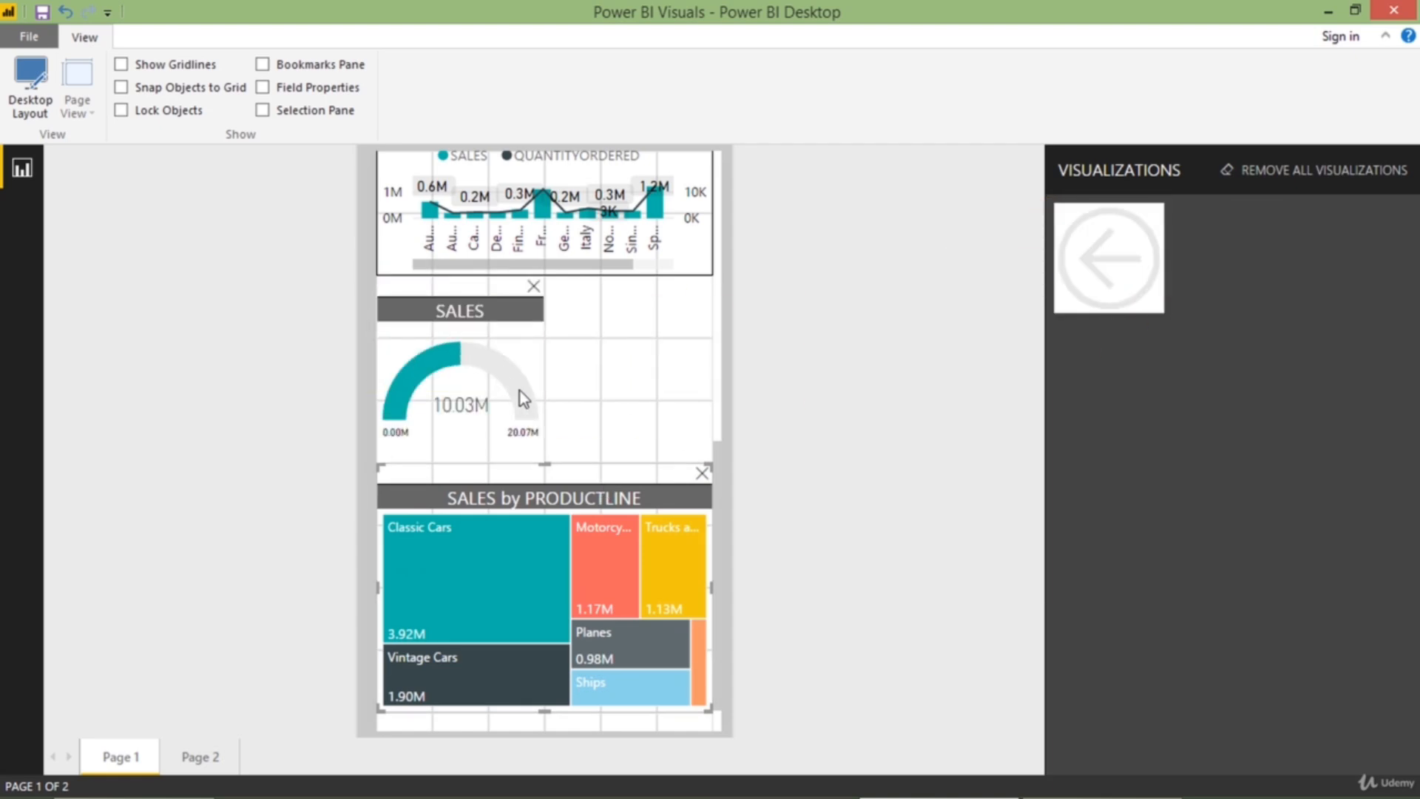
pyautogui.moveTo(539, 380); pyautogui.dragTo(720, 374)
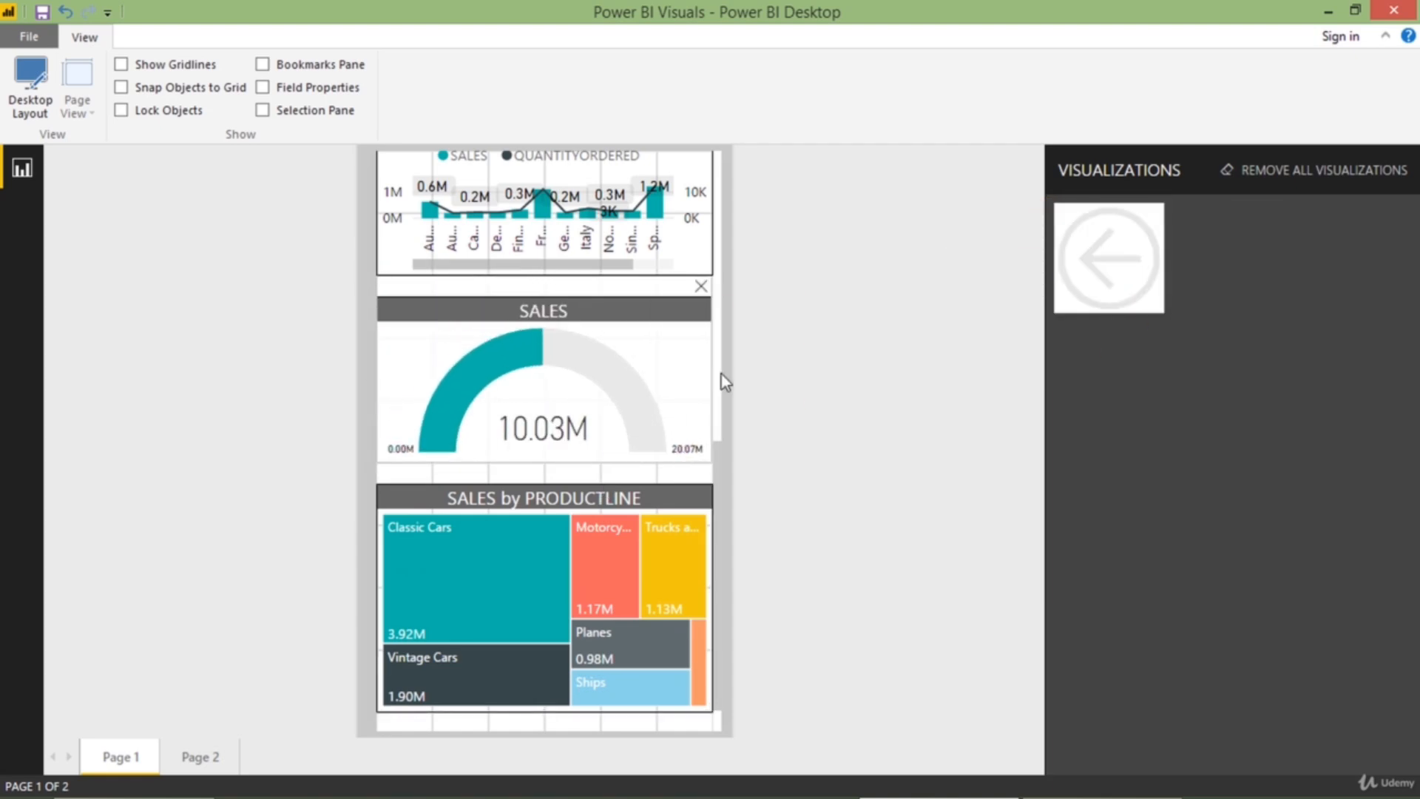
# Review the phone layout from the Status slicer down to the SALES by PRODUCTLINE treemap, checking the SALES by DEALSIZE pie chart's width
pyautogui.scroll(10, 596, 401)
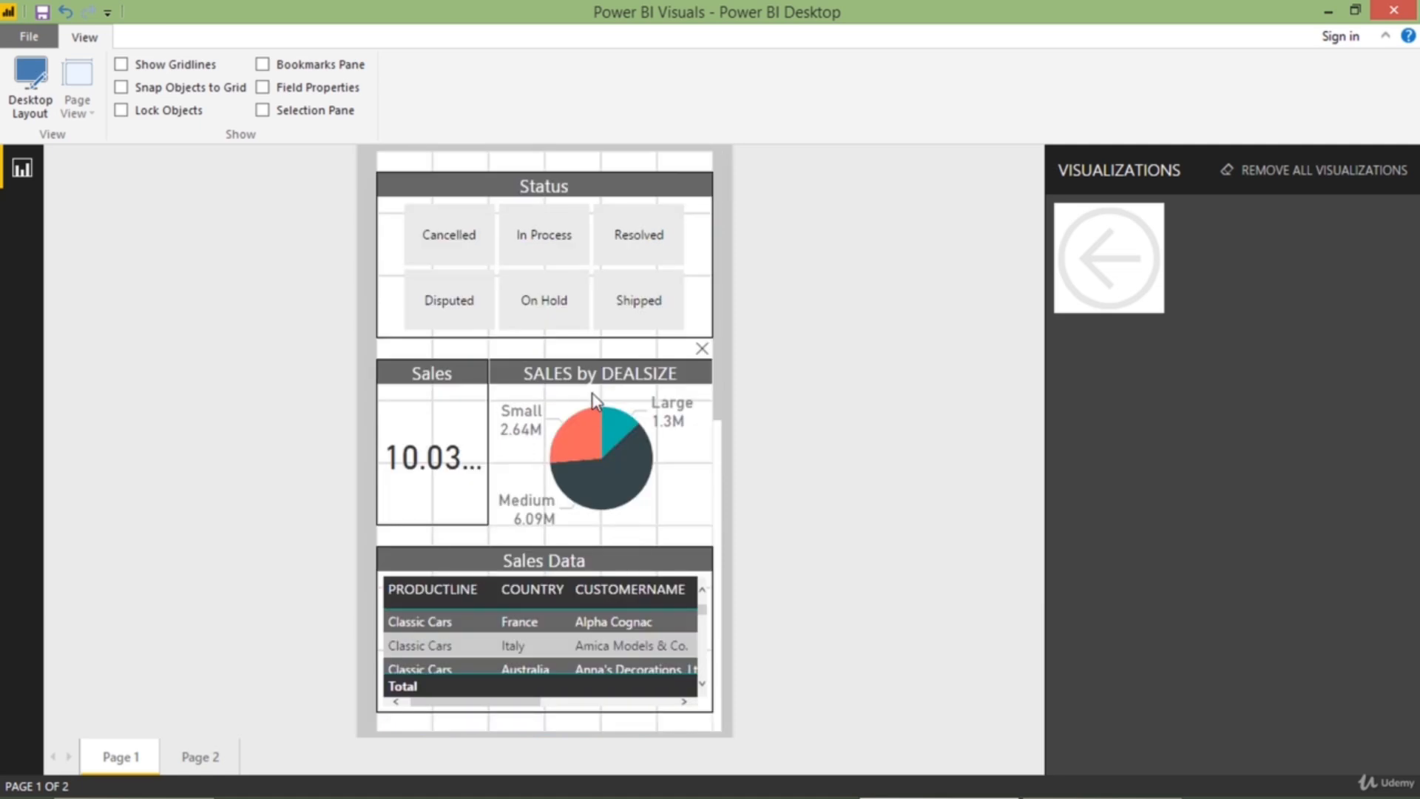
pyautogui.click(669, 382)
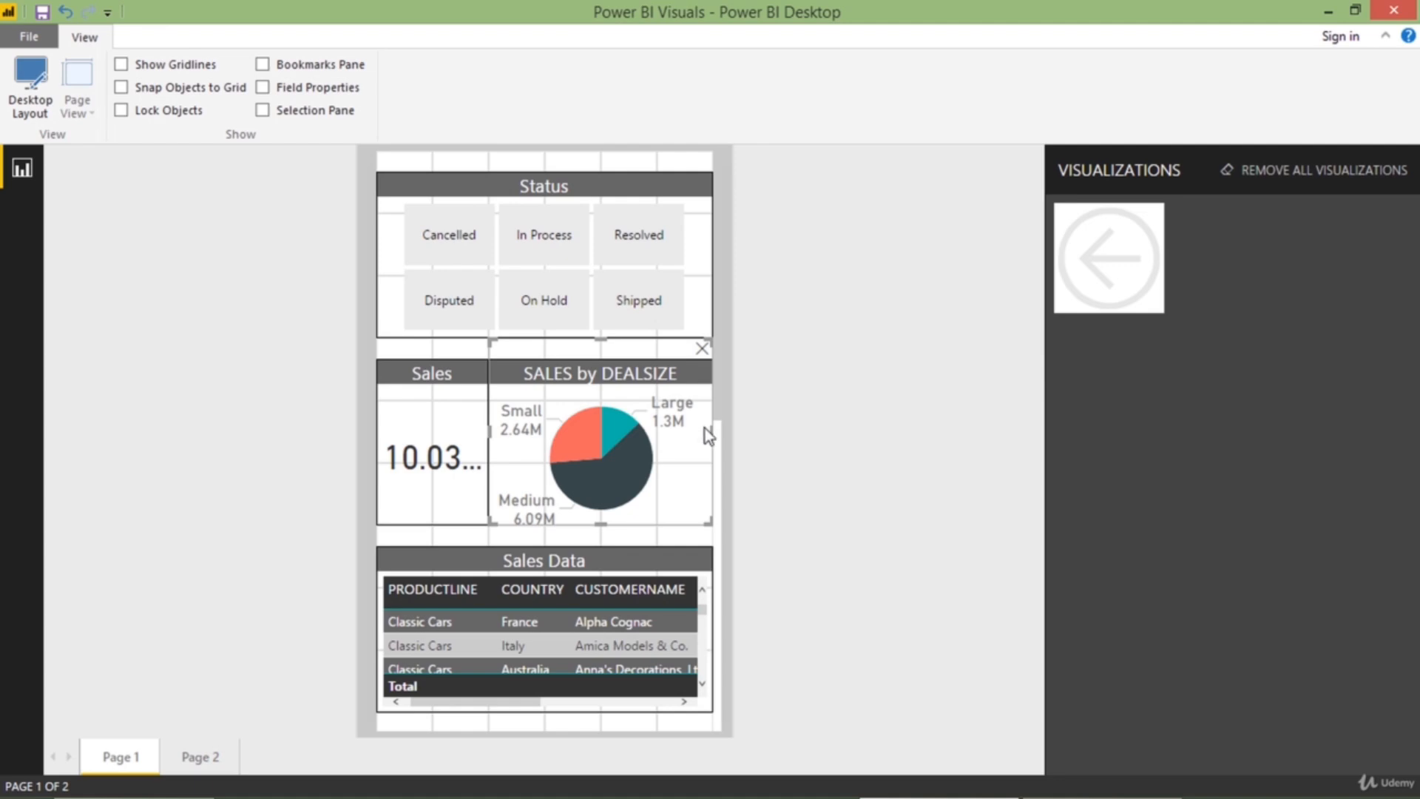
pyautogui.moveTo(713, 436); pyautogui.dragTo(704, 431)
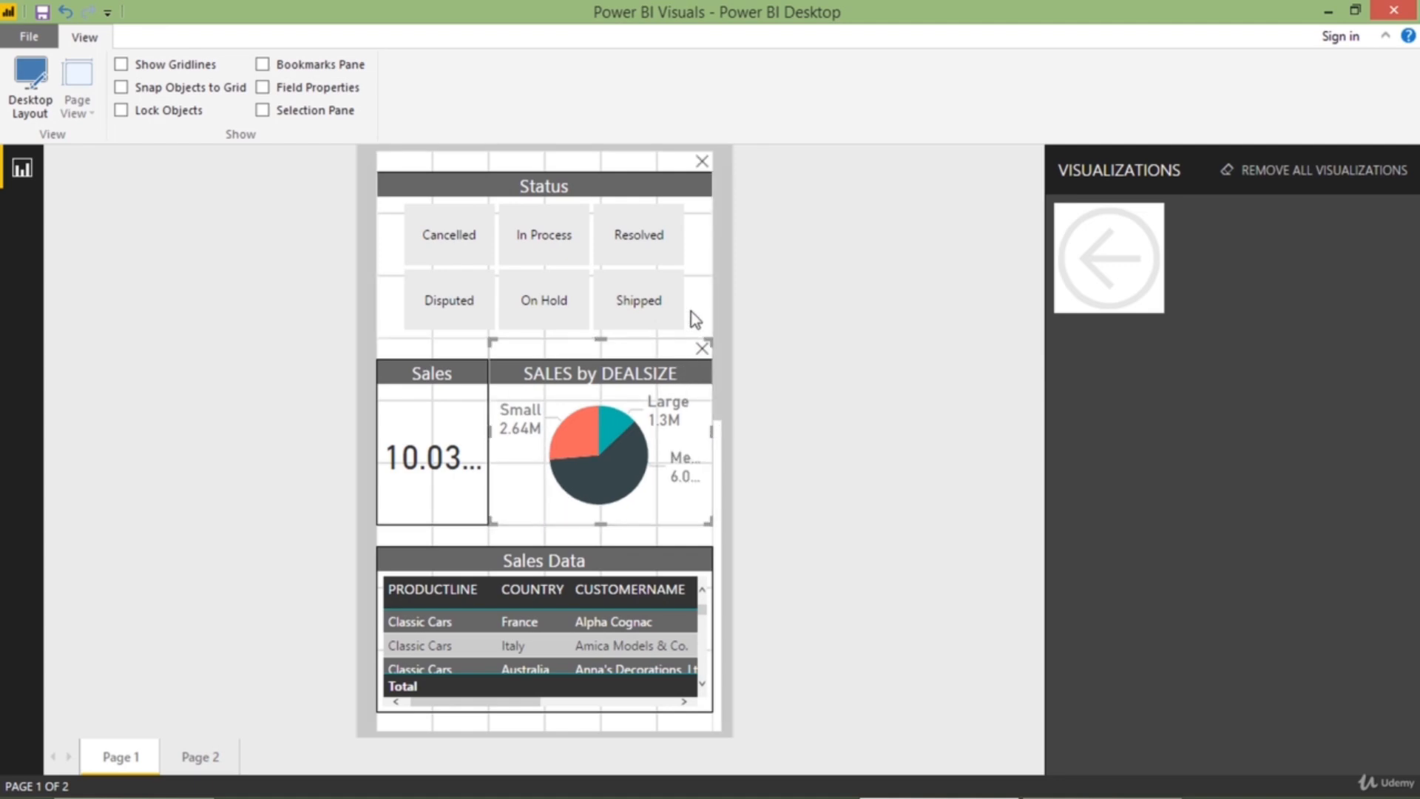
pyautogui.scroll(-5, 641, 281)
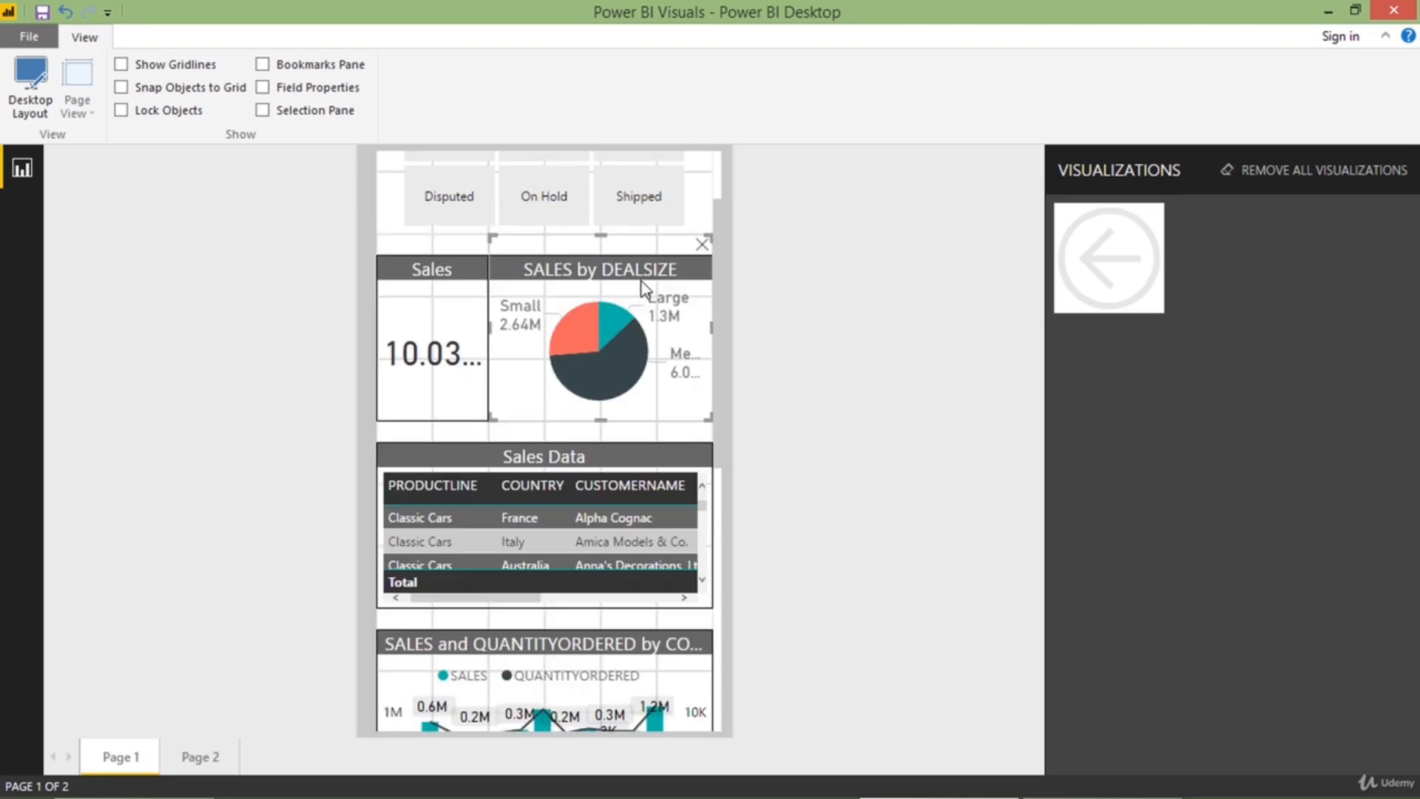
pyautogui.scroll(-2, 641, 281)
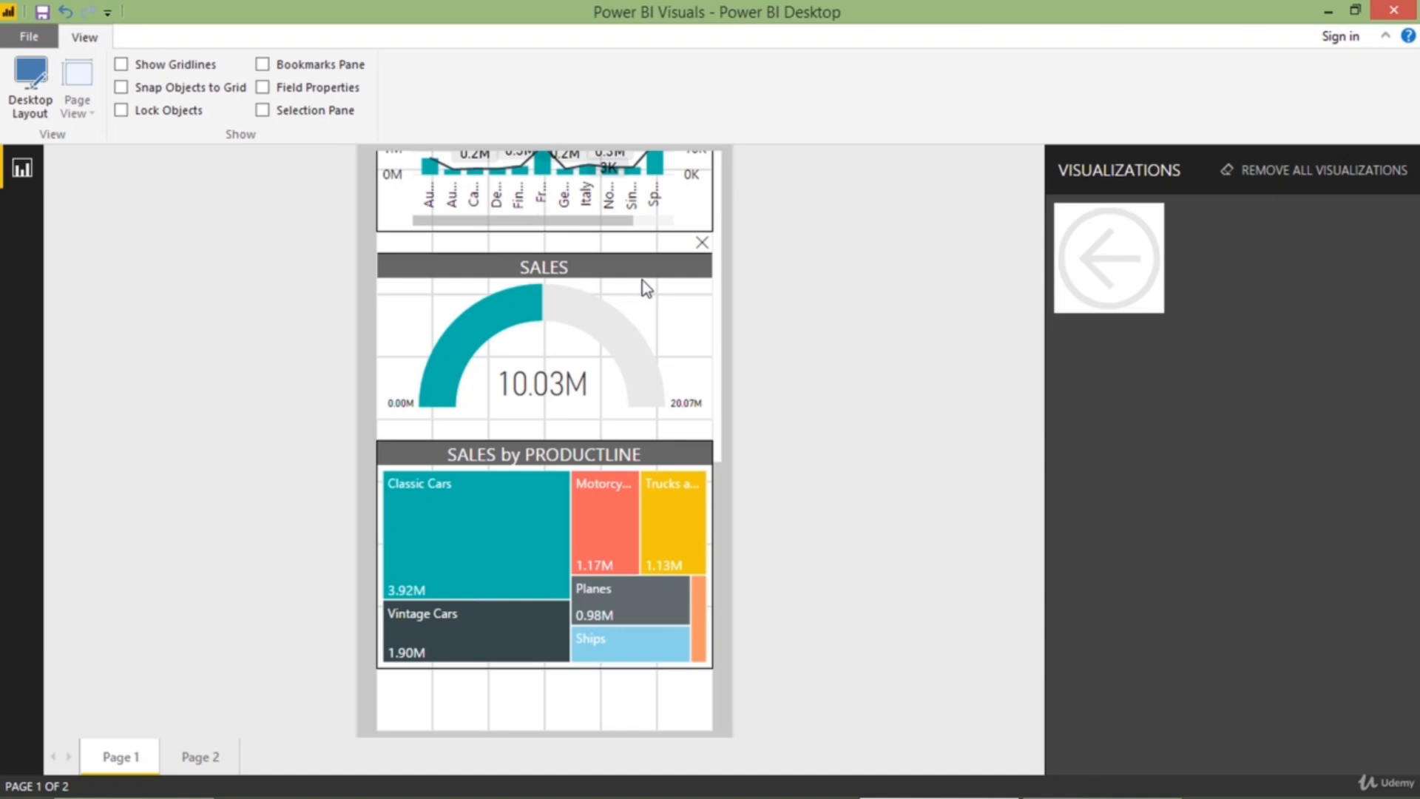
pyautogui.scroll(7, 642, 281)
pyautogui.scroll(2, 643, 285)
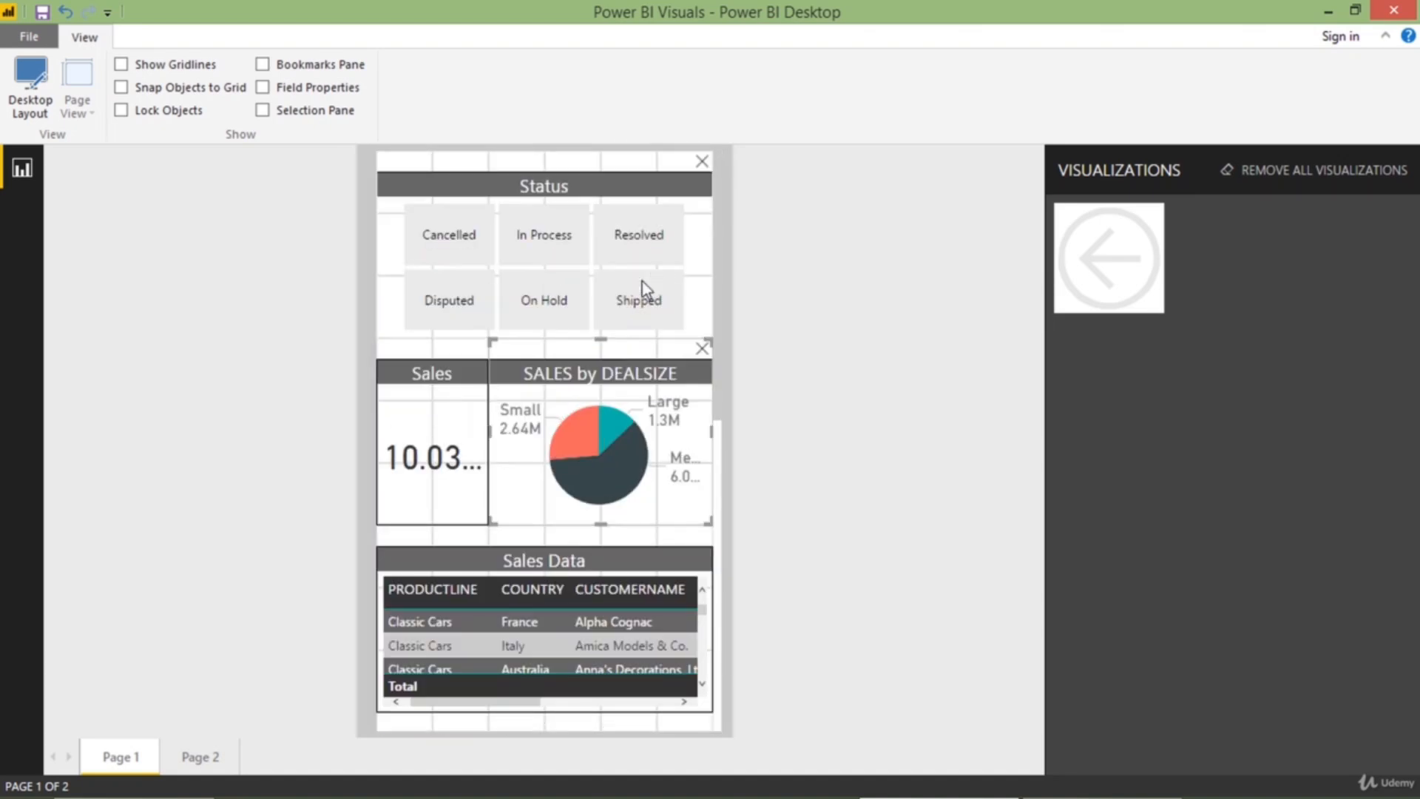